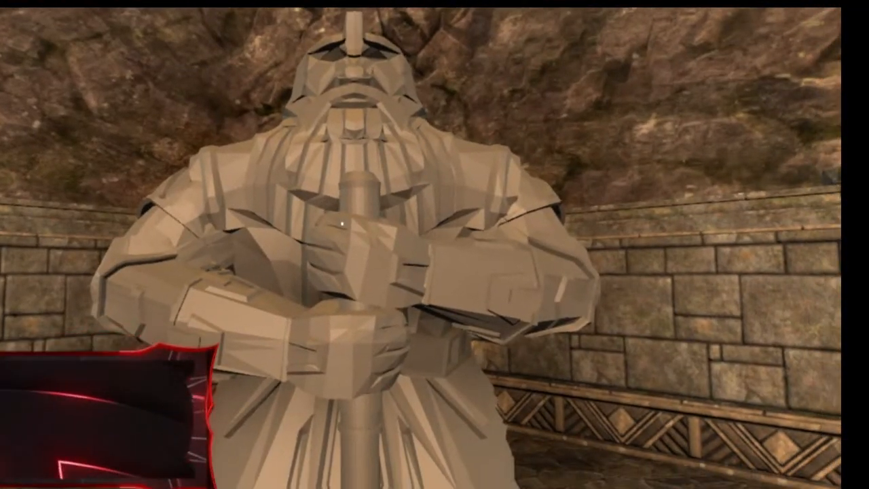
pyautogui.press('w')
pyautogui.press('e')
pyautogui.press('w')
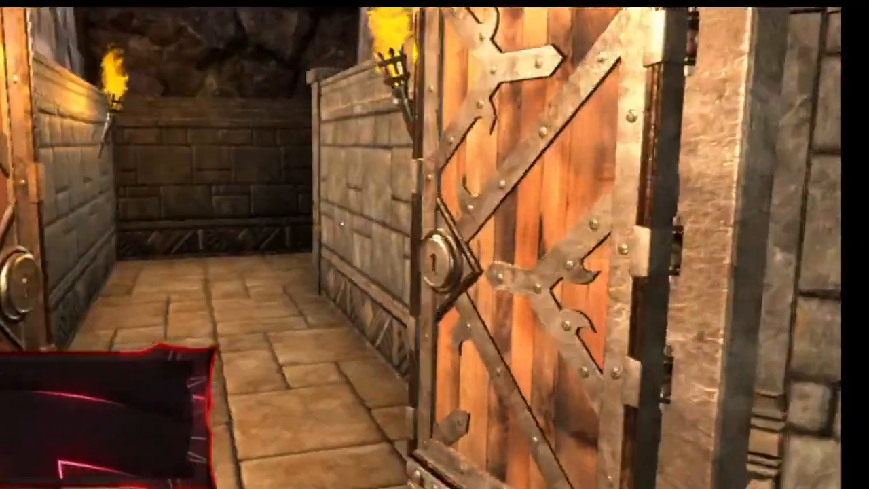
pyautogui.press('w')
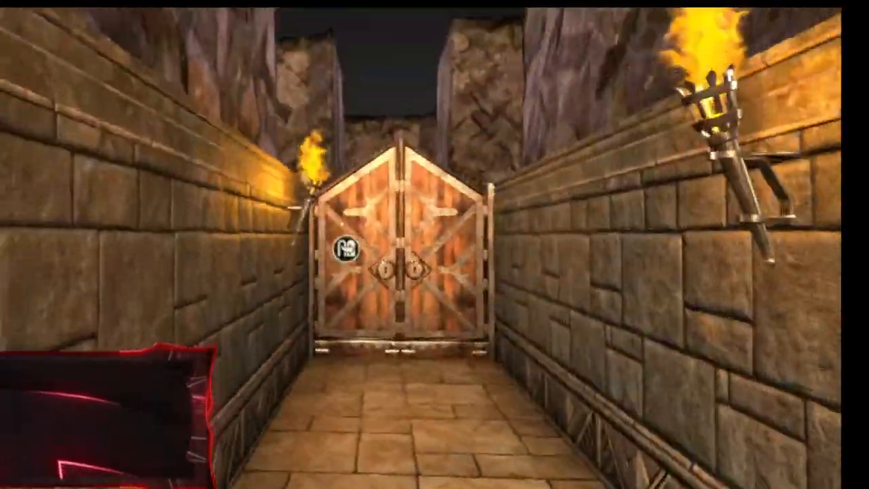
pyautogui.press('w')
pyautogui.press('e')
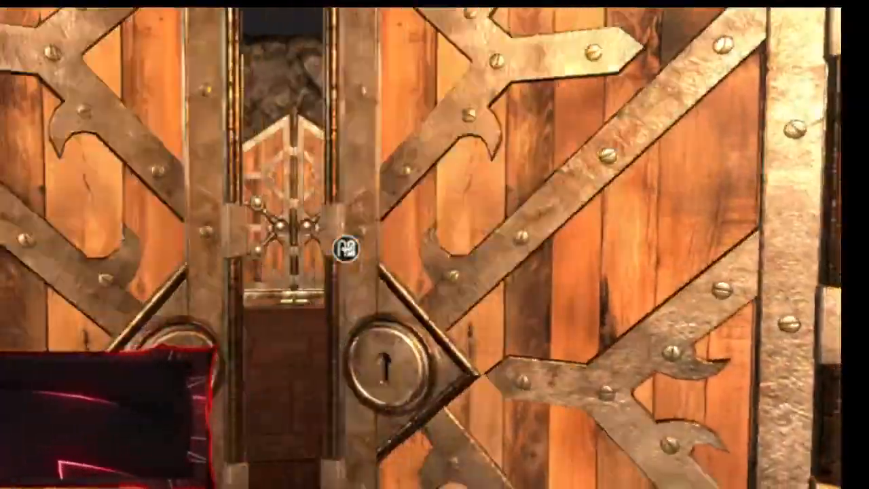
pyautogui.press('w')
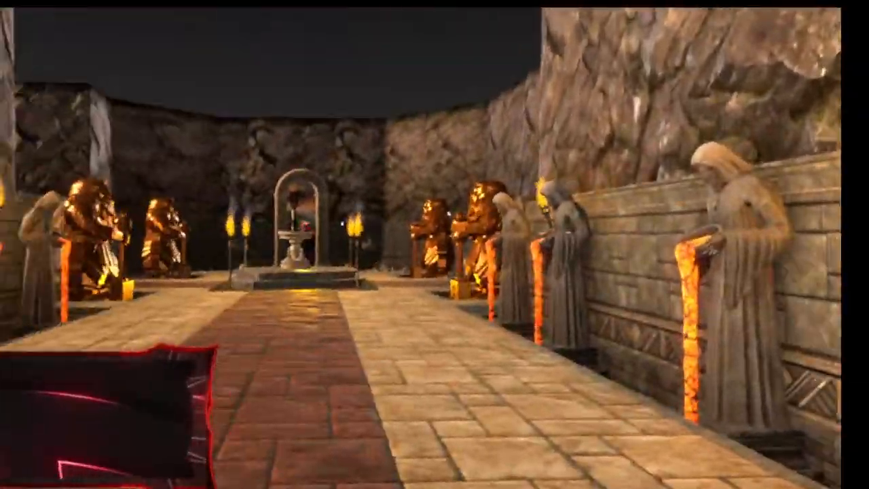
pyautogui.press('s')
pyautogui.press('w')
pyautogui.press('w')
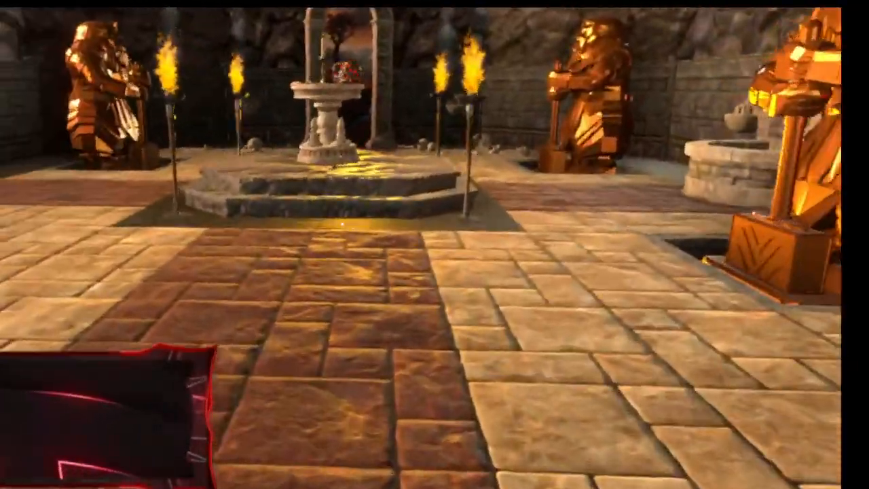
pyautogui.press('w')
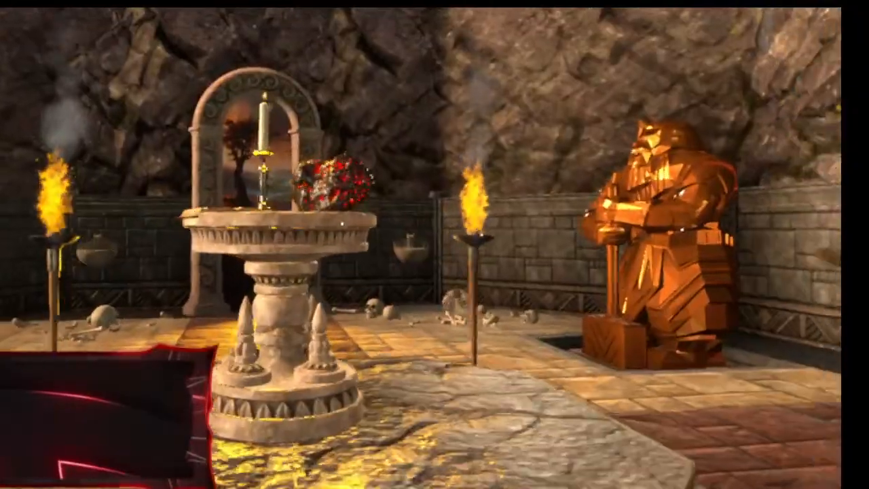
pyautogui.press('s')
pyautogui.press('w')
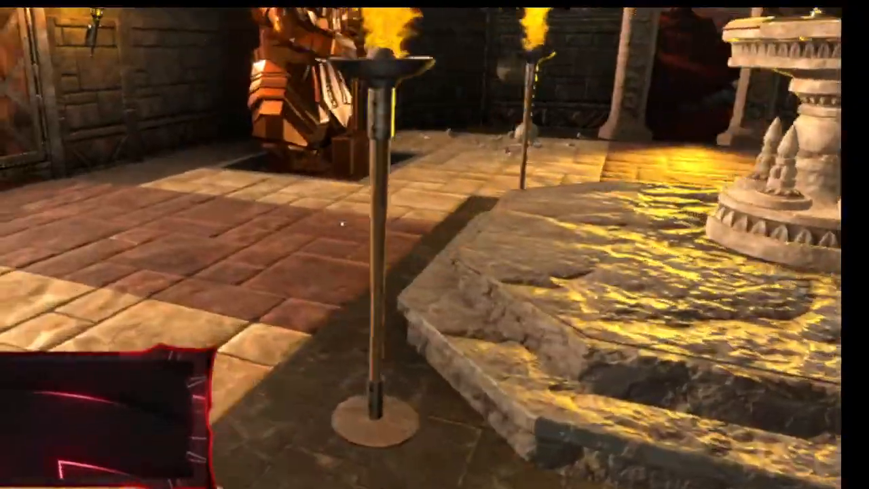
pyautogui.press('w')
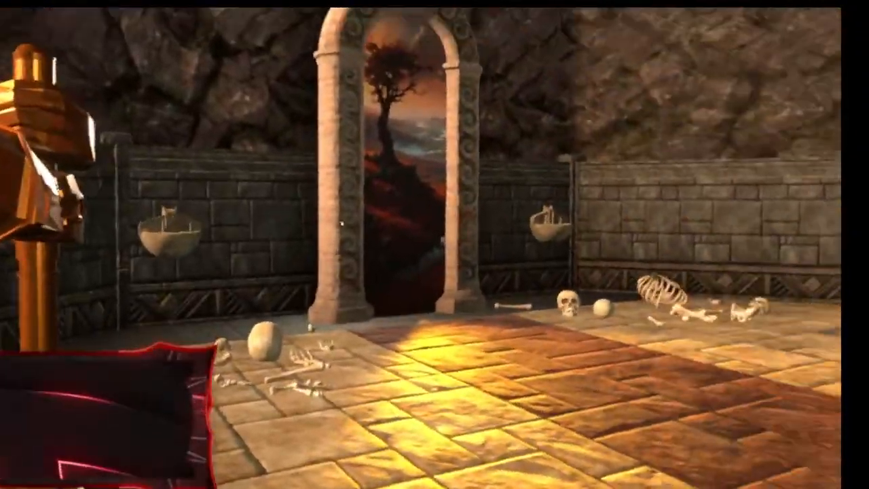
pyautogui.press('w')
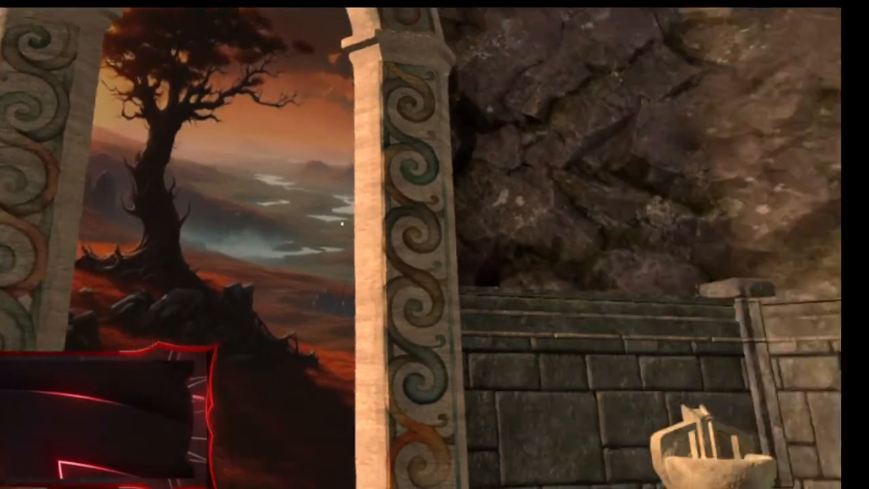
pyautogui.press('w')
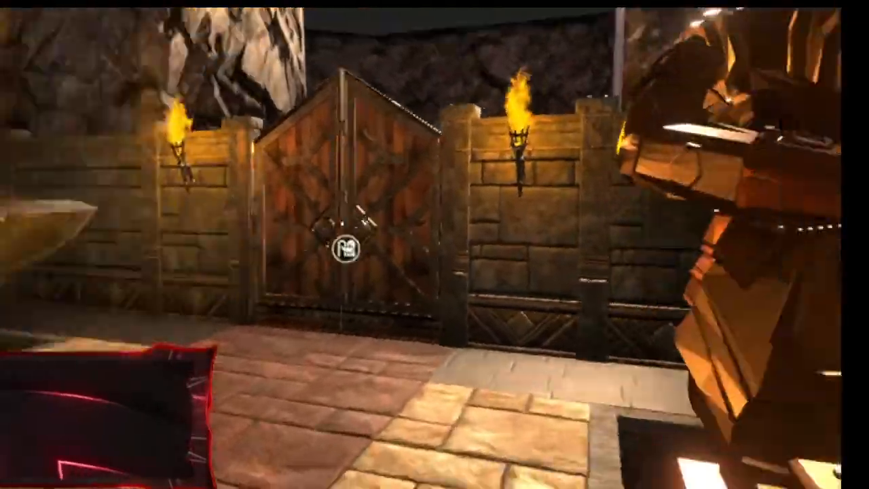
pyautogui.press('w')
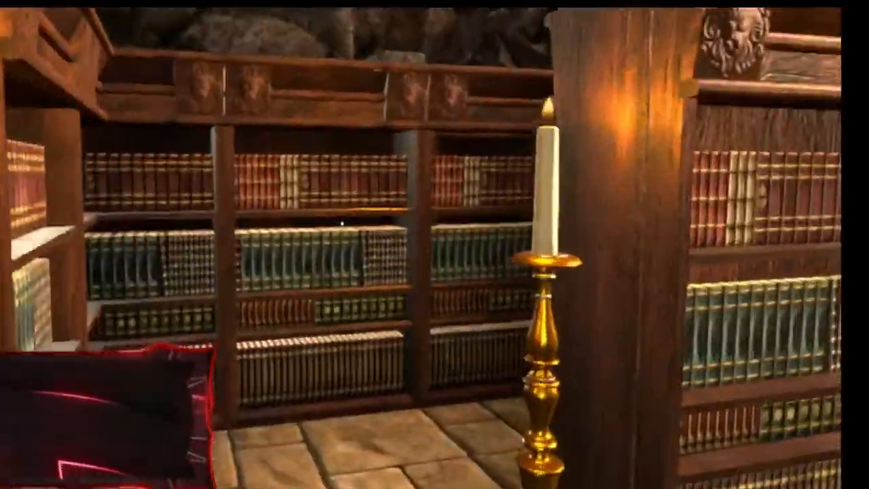
pyautogui.press('w')
pyautogui.press('w')
pyautogui.press('w')
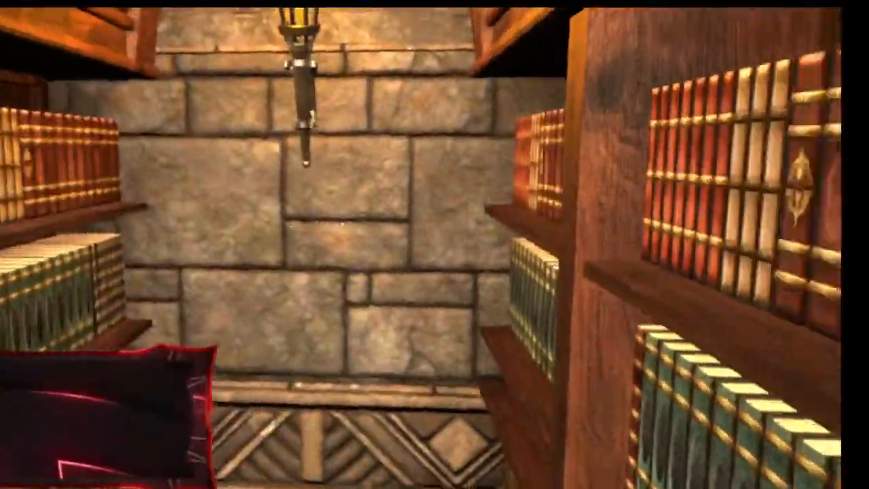
pyautogui.press('w')
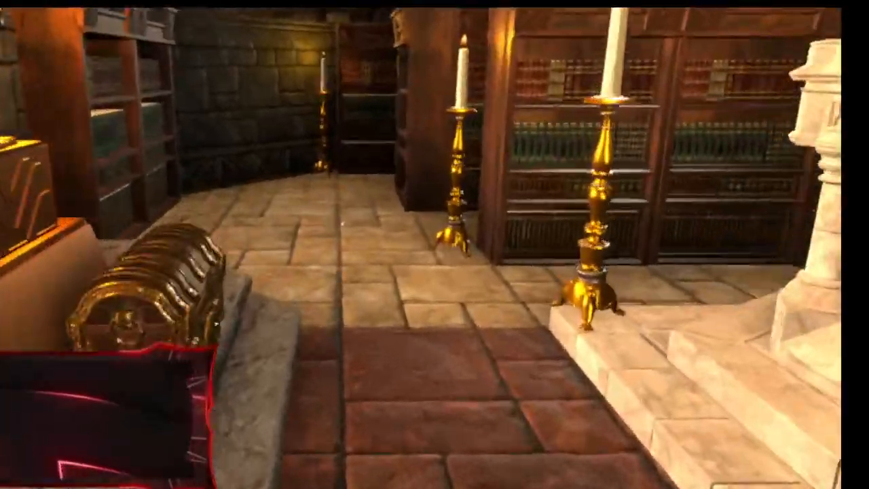
pyautogui.press('e')
pyautogui.press('w')
pyautogui.press('w')
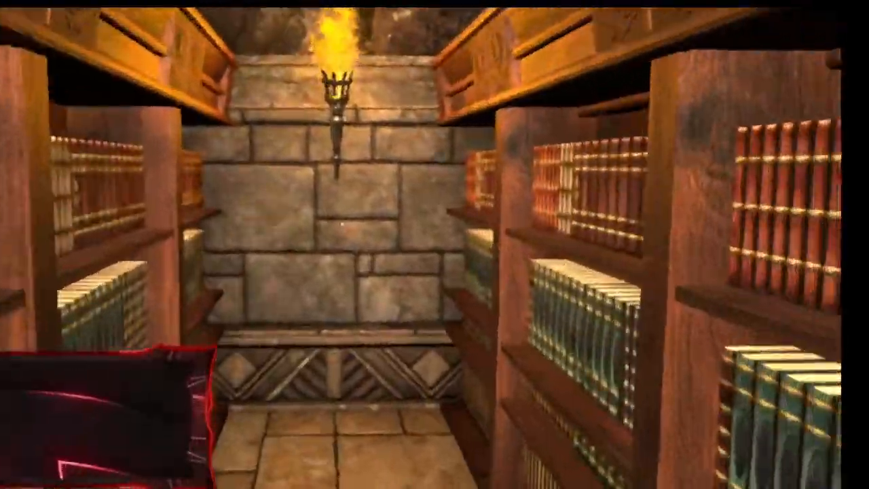
pyautogui.press('w')
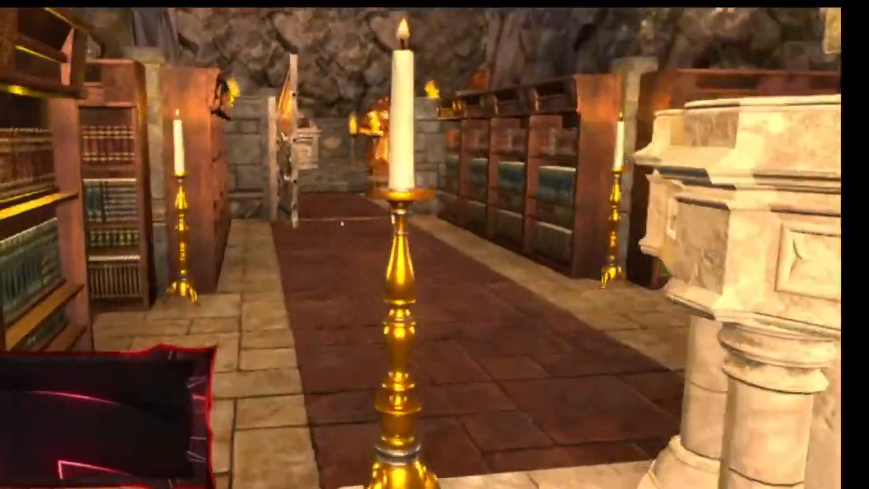
pyautogui.press('w')
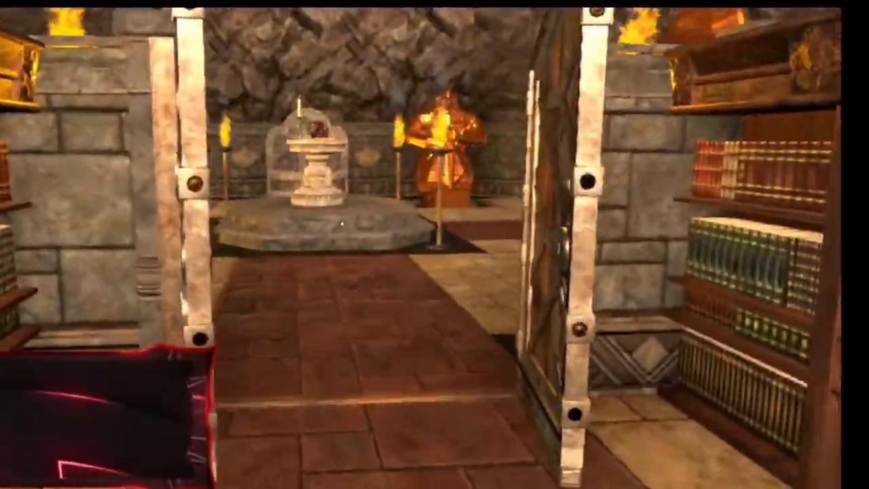
pyautogui.press('w')
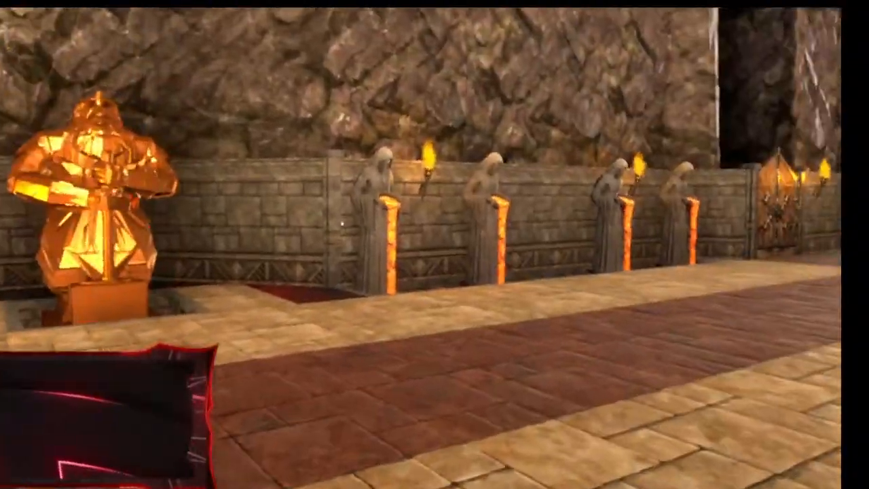
pyautogui.press('w')
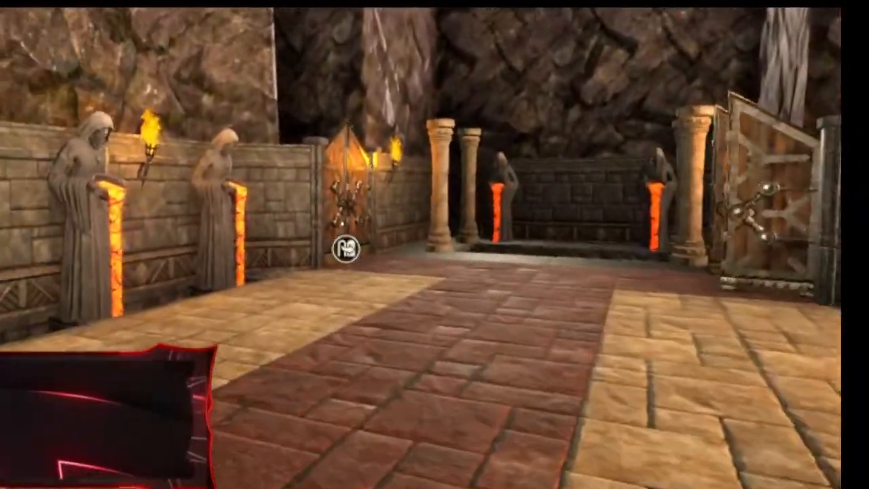
pyautogui.press('w')
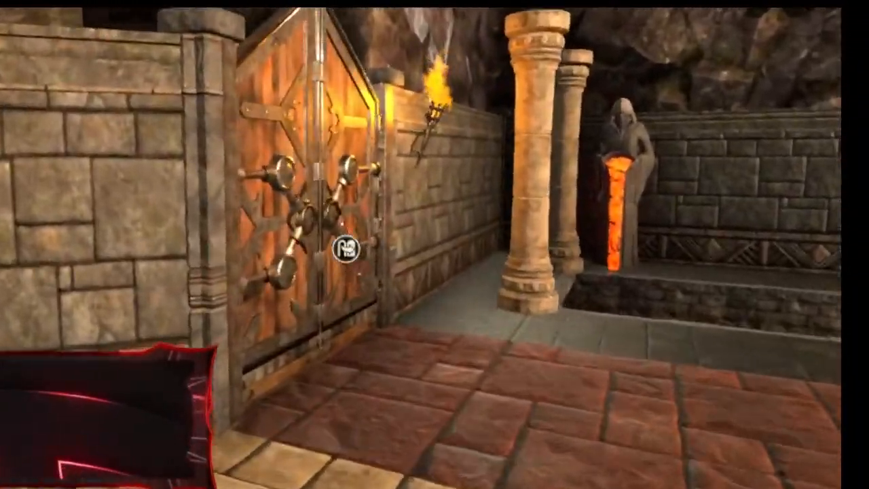
pyautogui.press('e')
pyautogui.press('w')
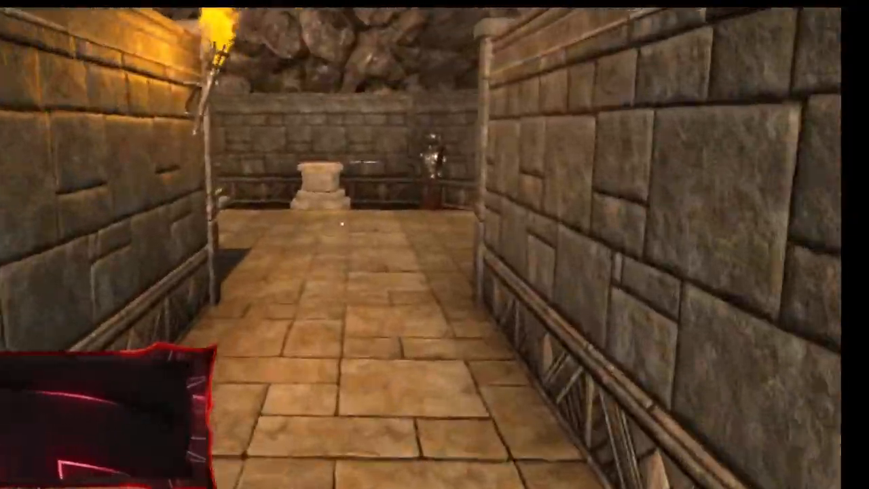
pyautogui.press('w')
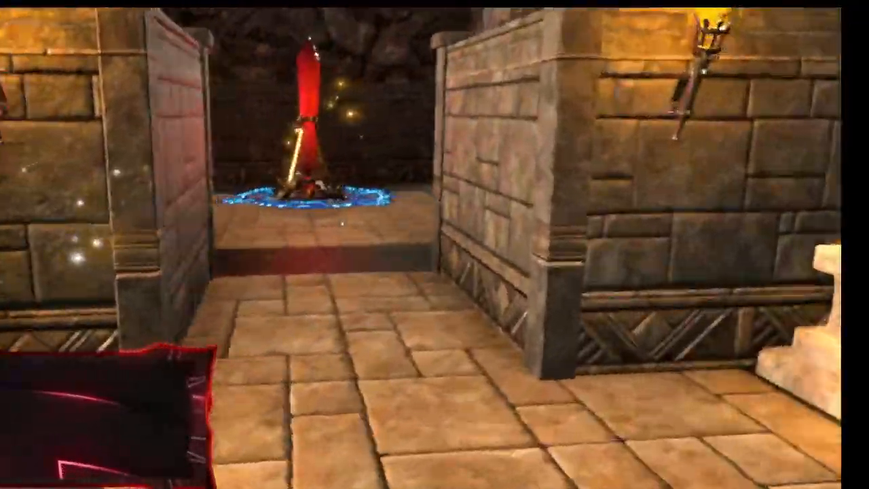
pyautogui.press('w')
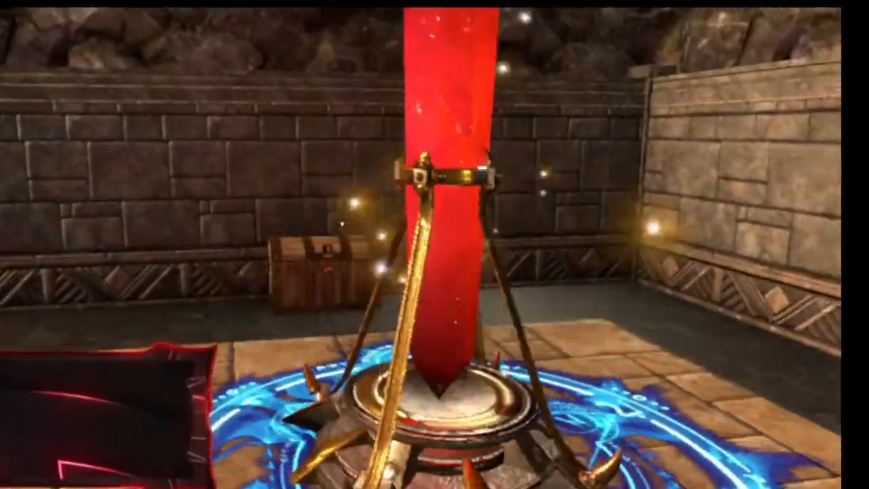
pyautogui.press('w')
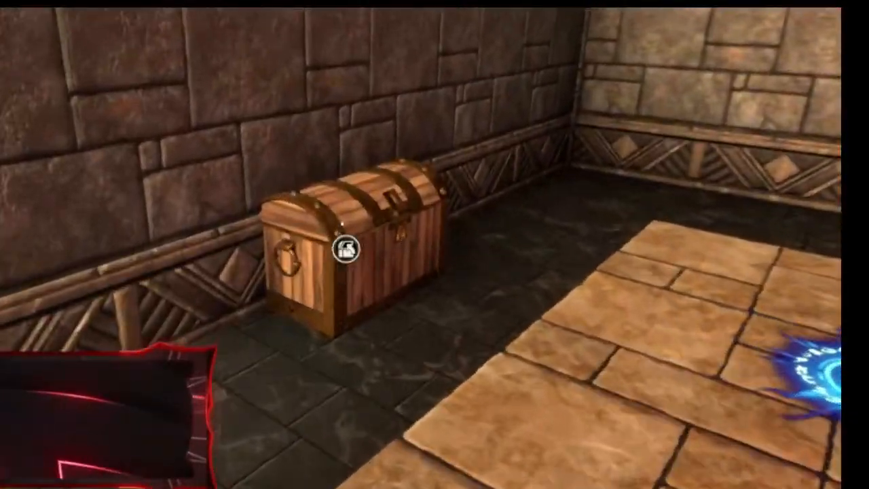
pyautogui.press('w')
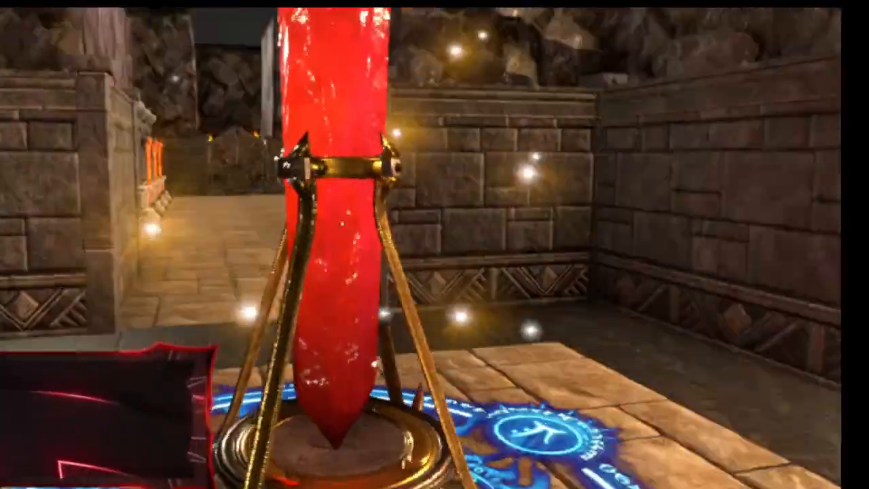
pyautogui.press('w')
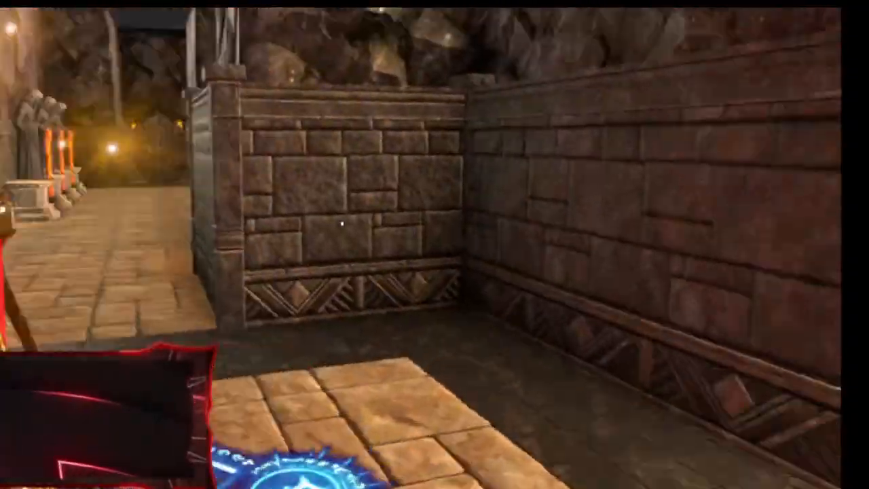
pyautogui.press('w')
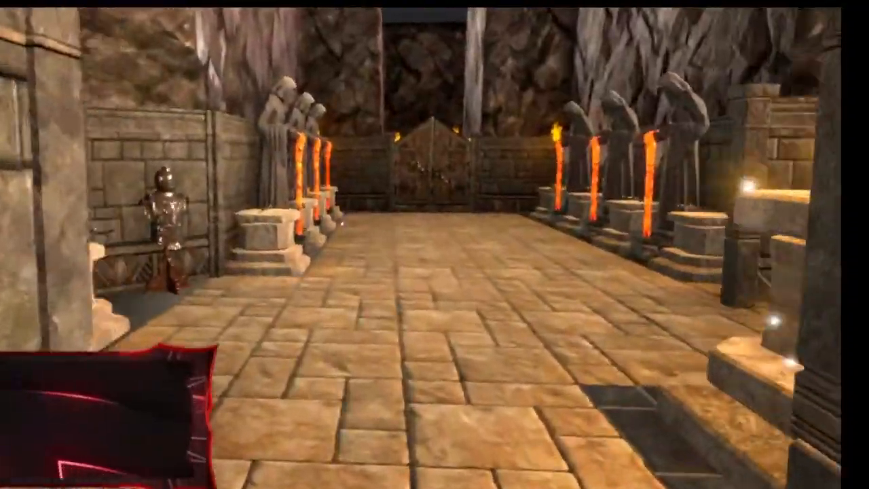
pyautogui.press('w')
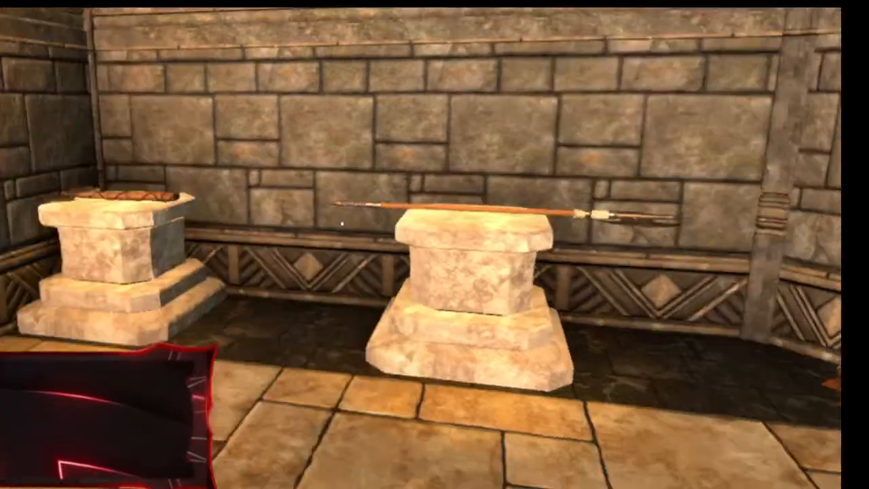
pyautogui.press('w')
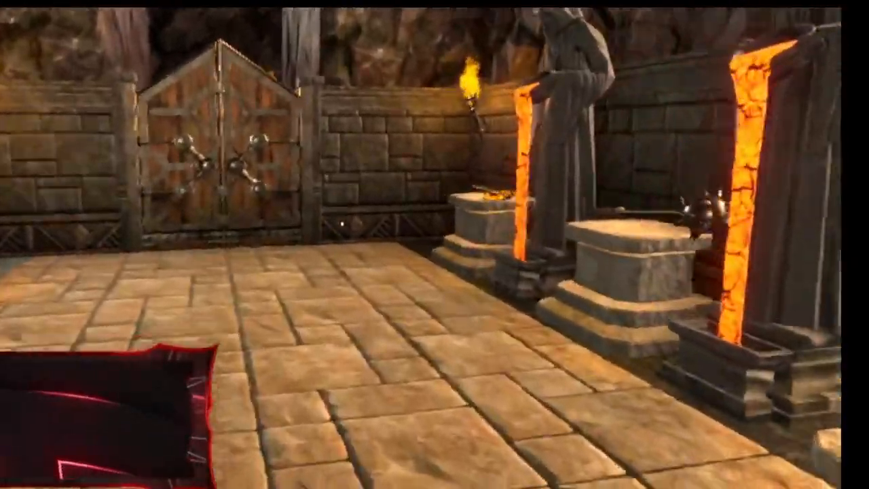
pyautogui.press('w')
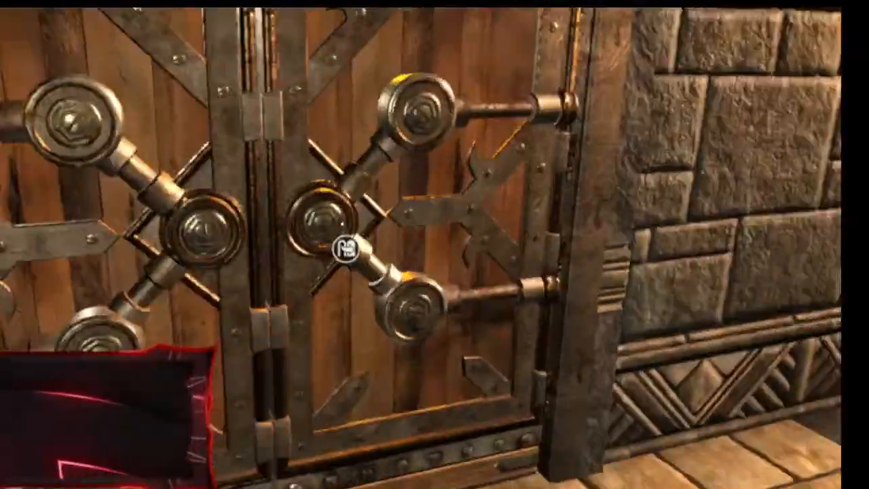
pyautogui.press('e')
pyautogui.press('w')
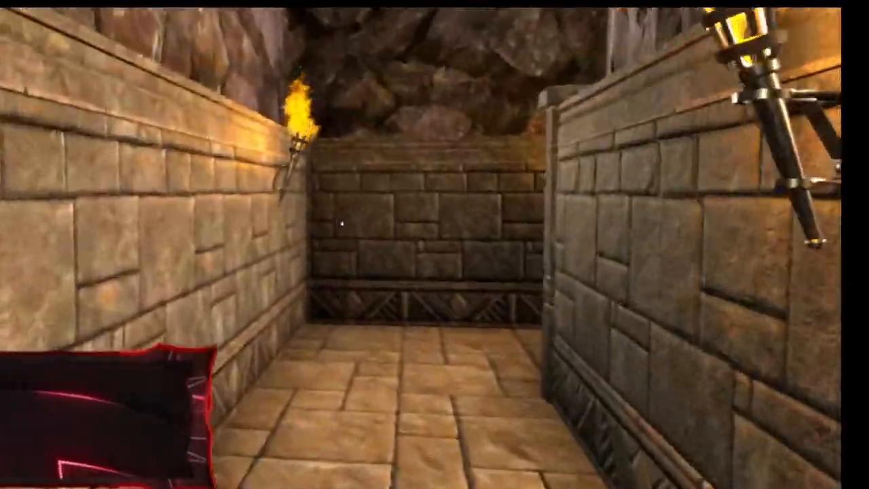
pyautogui.press('w')
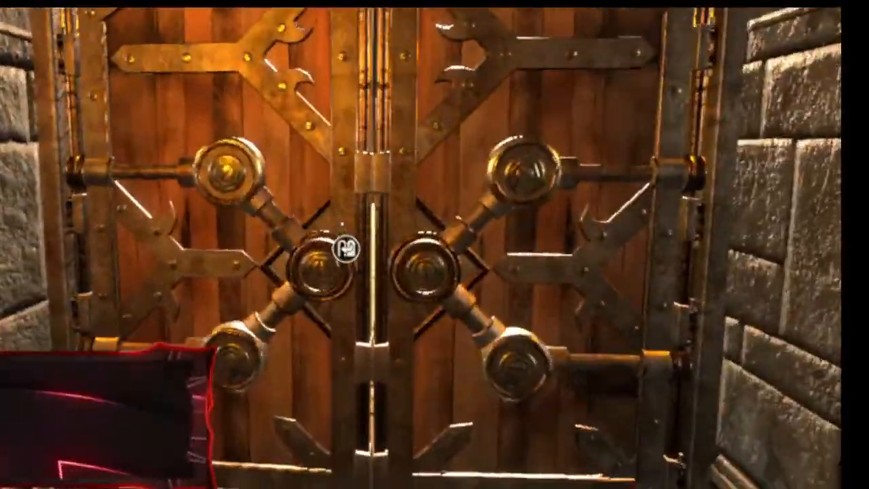
pyautogui.press('e')
pyautogui.press('w')
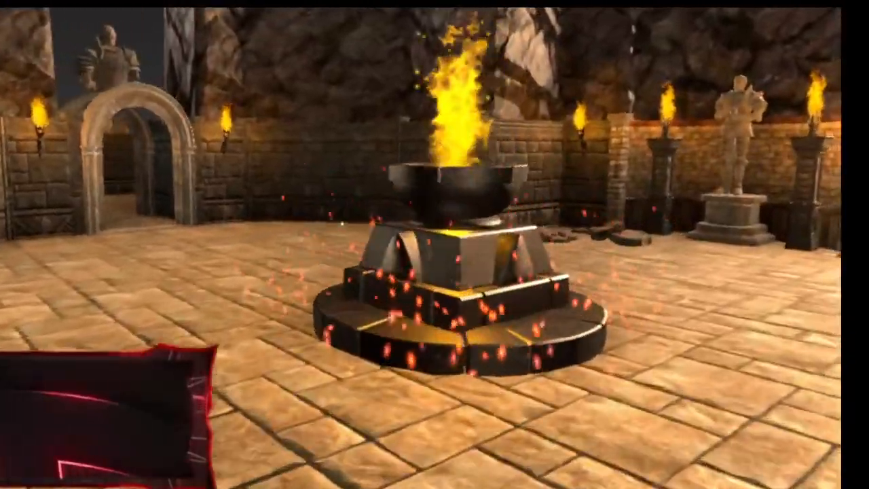
pyautogui.press('w')
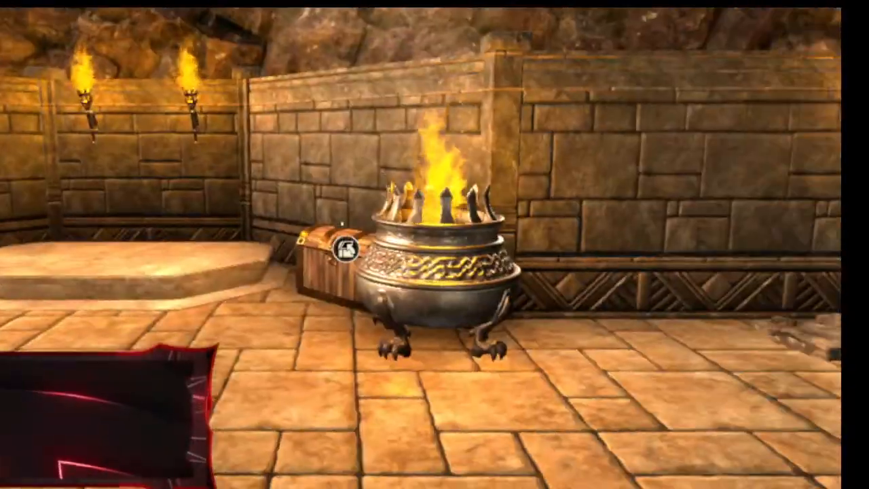
pyautogui.press('w')
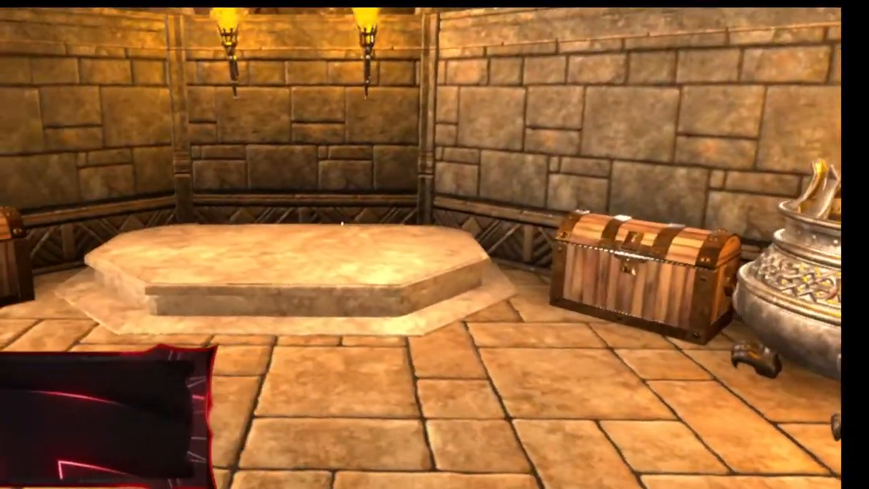
pyautogui.press('w')
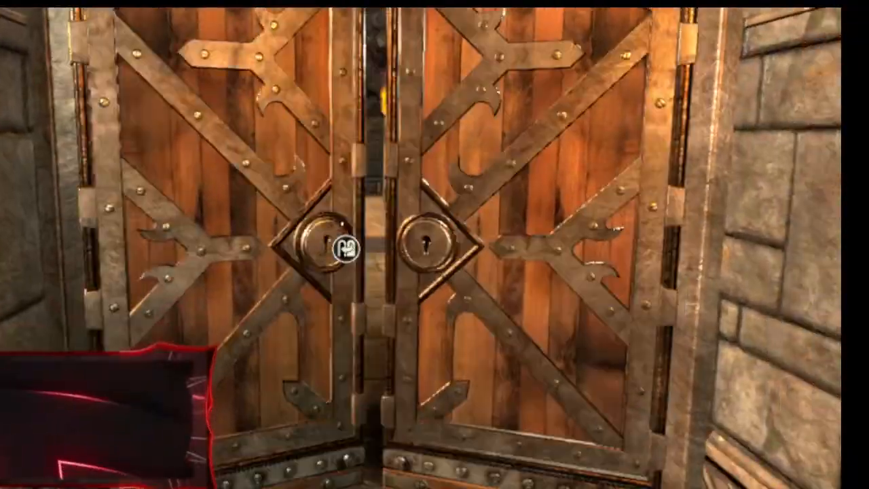
# Walk through the wooden double doors and view the anvil draped with a red cloth.
pyautogui.press('w')
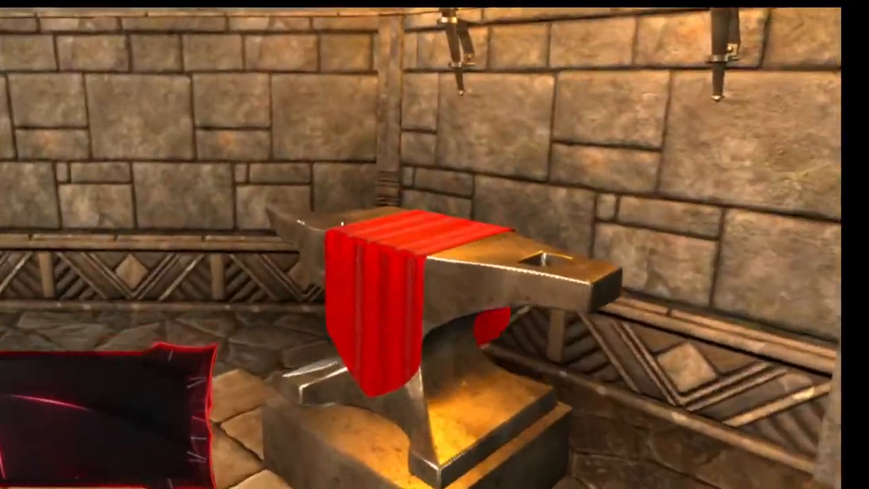
pyautogui.press('w')
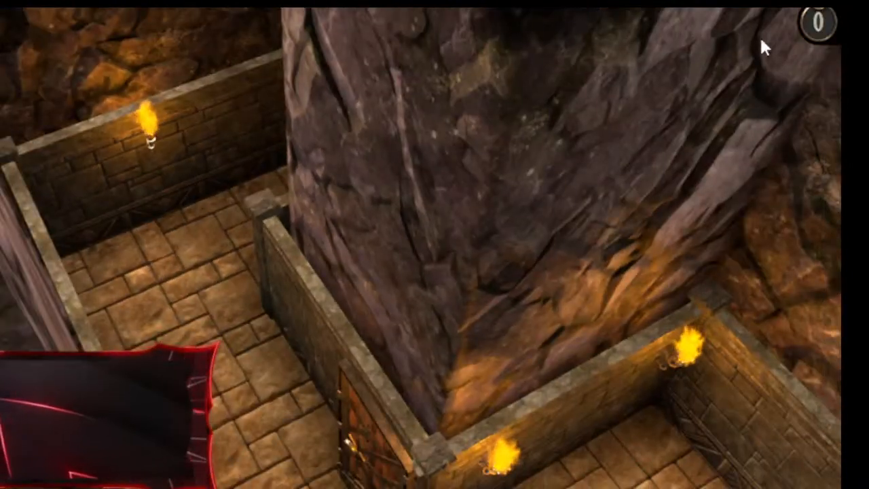
# Survey the dungeon from above and examine the library's statue, candlelit pedestal and bookshelves up close.
pyautogui.scroll(-8, 465, 105)
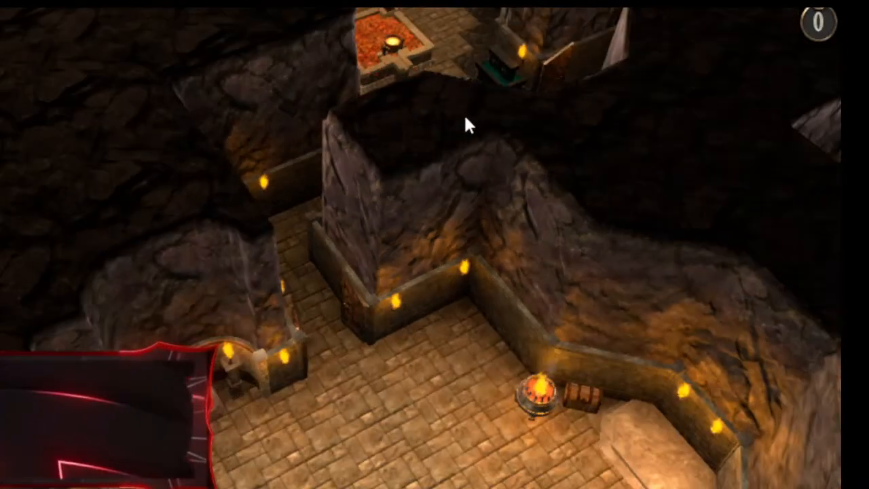
pyautogui.press('s')
pyautogui.moveTo(438, 49); pyautogui.dragTo(33, 259)
pyautogui.moveTo(249, 161); pyautogui.dragTo(23, 383)
pyautogui.moveTo(175, 225); pyautogui.dragTo(259, 395)
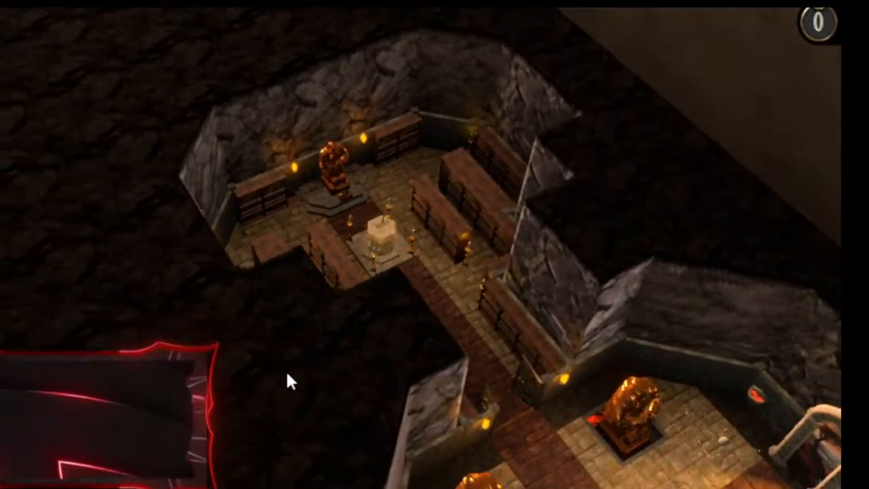
pyautogui.scroll(5, 249, 409)
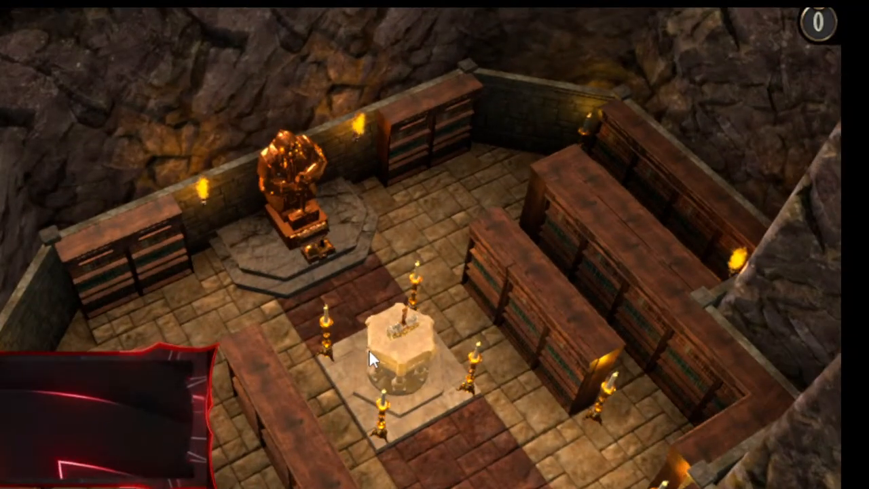
pyautogui.moveTo(368, 350); pyautogui.dragTo(306, 307)
pyautogui.scroll(-6, 340, 338)
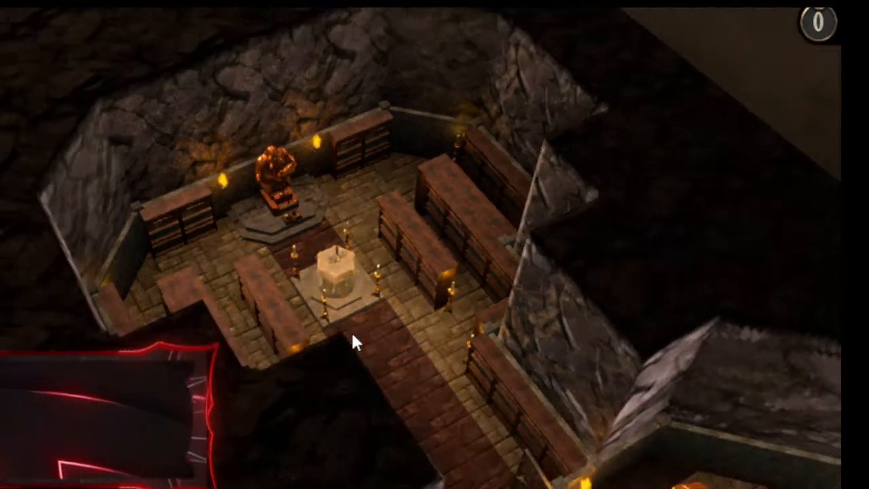
# Examine the hall of golden statues, its central stone platform and the arched portal from above.
pyautogui.moveTo(388, 416); pyautogui.dragTo(577, 139)
pyautogui.moveTo(461, 187); pyautogui.dragTo(788, 293)
pyautogui.moveTo(541, 400); pyautogui.dragTo(193, 19)
pyautogui.moveTo(228, 254); pyautogui.dragTo(14, 267)
pyautogui.moveTo(271, 196); pyautogui.dragTo(114, 352)
pyautogui.moveTo(429, 241); pyautogui.dragTo(224, 409)
pyautogui.scroll(3, 360, 347)
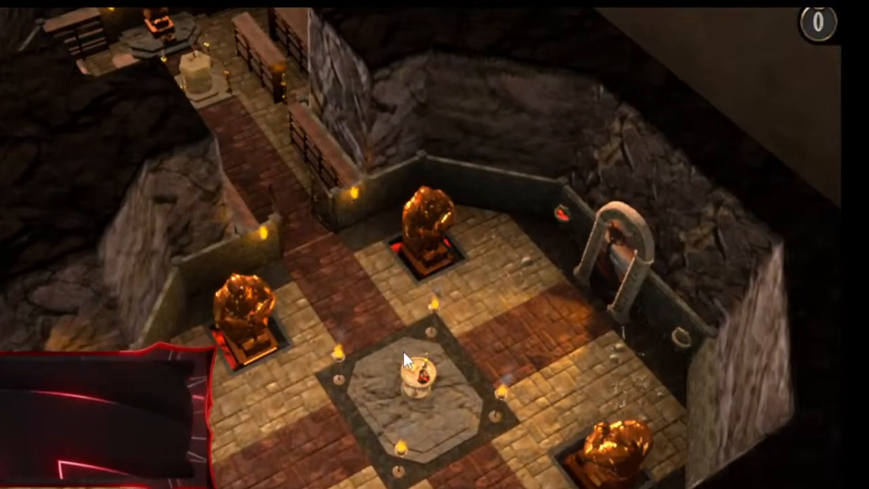
pyautogui.moveTo(480, 438); pyautogui.dragTo(468, 326)
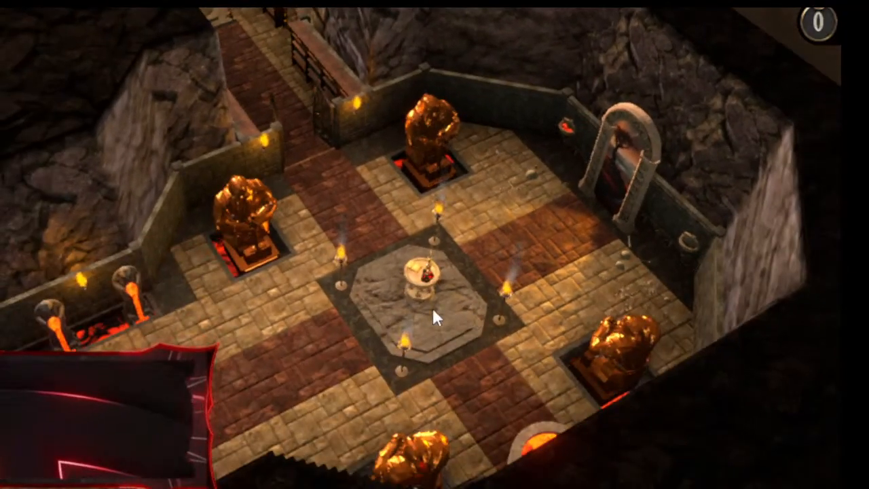
pyautogui.scroll(2, 425, 309)
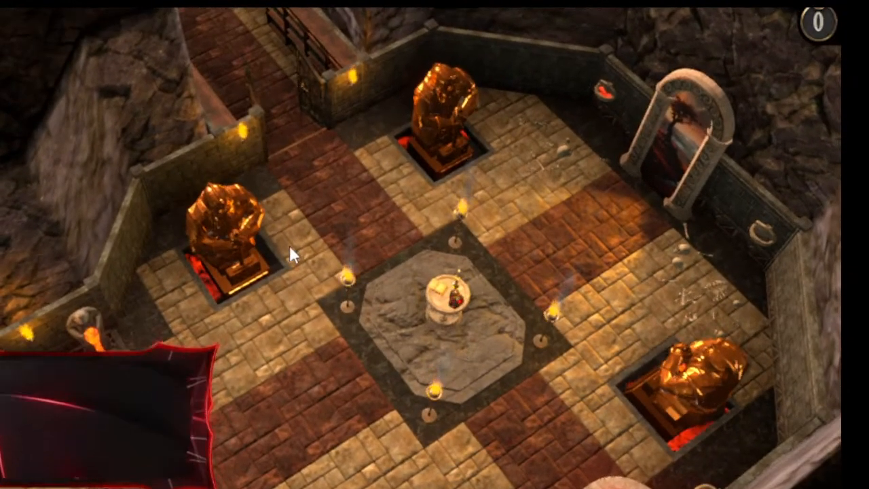
# Review the library from above, and inspect the lava-pouring statues along the wide corridor as far as the open double doors.
pyautogui.moveTo(290, 245); pyautogui.dragTo(479, 423)
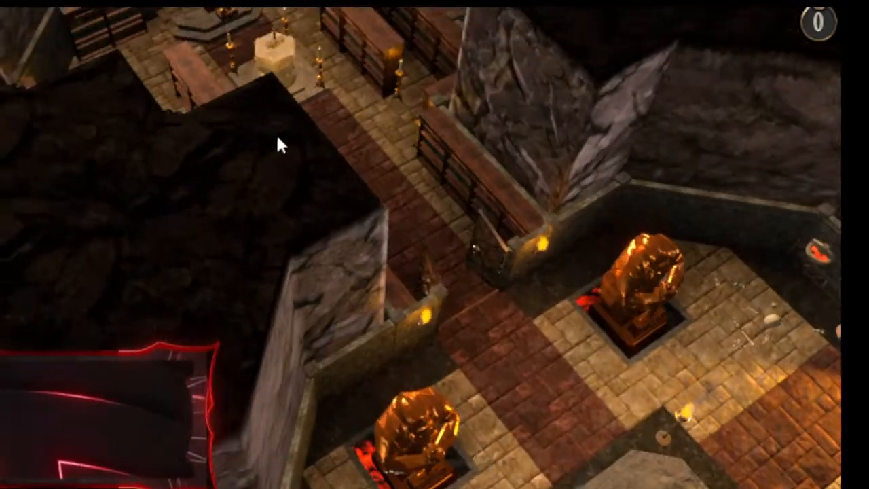
pyautogui.moveTo(296, 152); pyautogui.dragTo(368, 398)
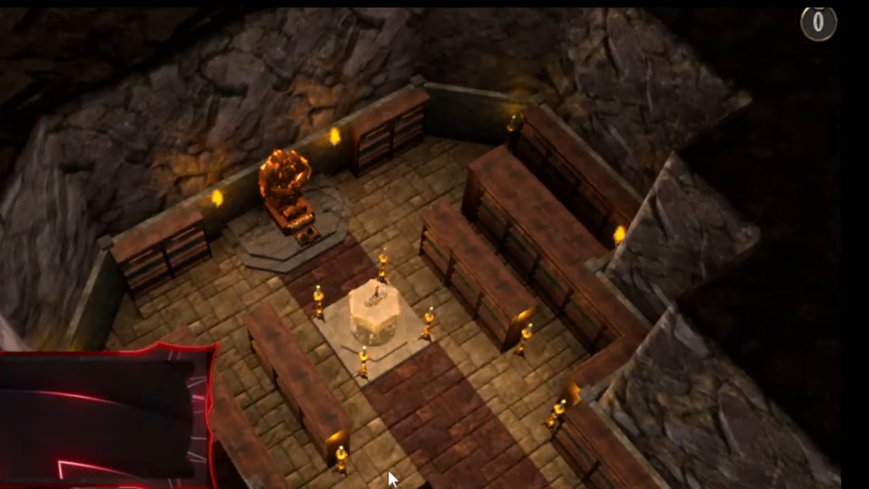
pyautogui.moveTo(388, 475); pyautogui.dragTo(207, 58)
pyautogui.moveTo(326, 400); pyautogui.dragTo(439, 180)
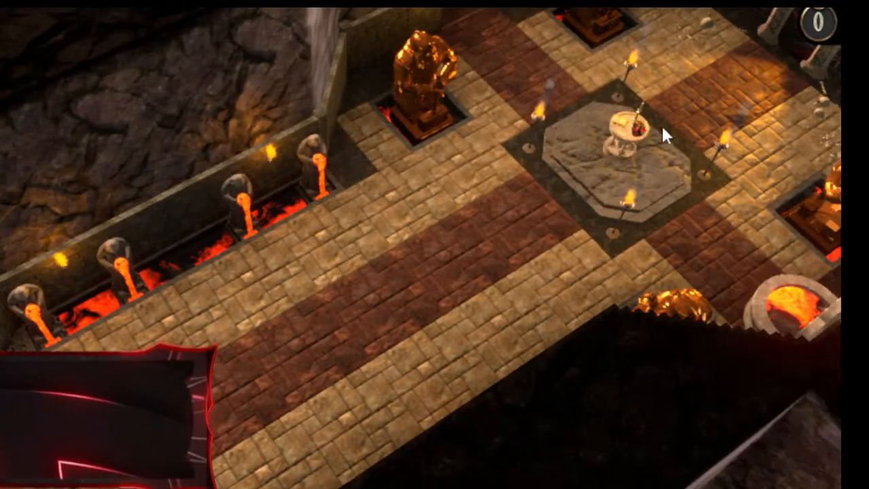
pyautogui.moveTo(347, 364); pyautogui.dragTo(543, 182)
pyautogui.moveTo(414, 462); pyautogui.dragTo(276, 280)
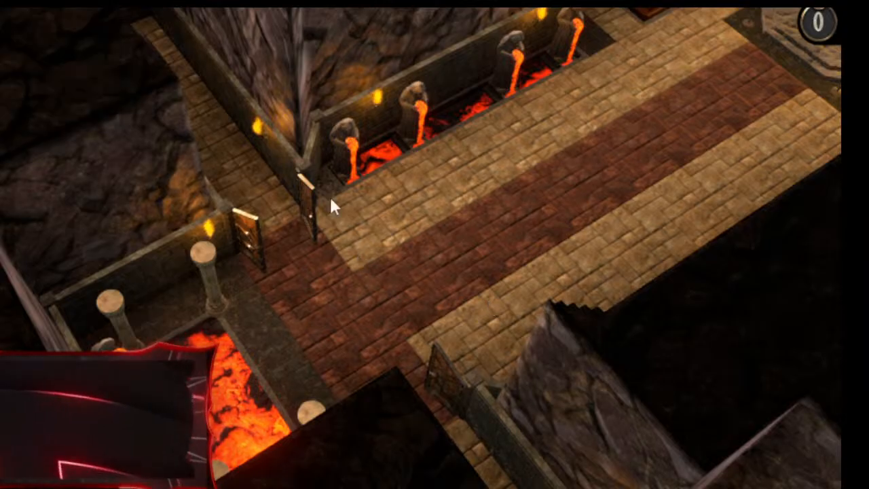
# Export the dungeon map and dismiss the completion notice.
pyautogui.click(4, 27)
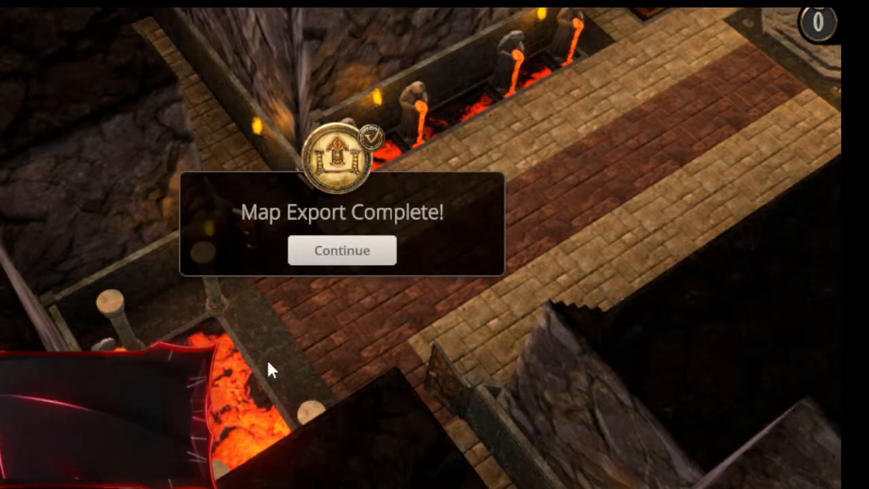
pyautogui.click(317, 250)
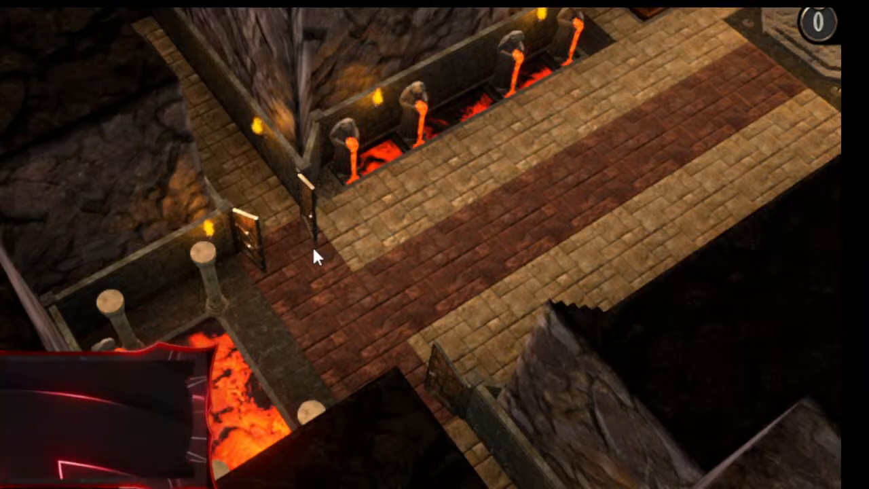
# Browse the Steam Workshop maps and search them for "scorch".
pyautogui.click(207, 2)
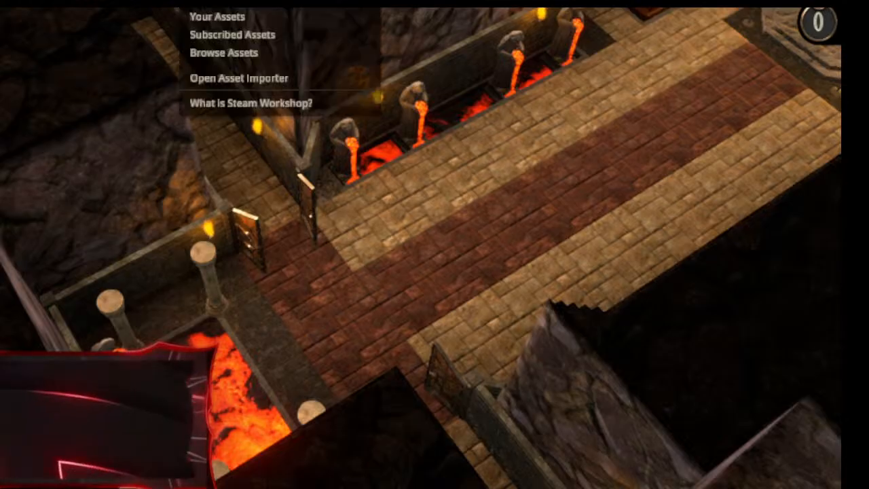
pyautogui.click(214, 2)
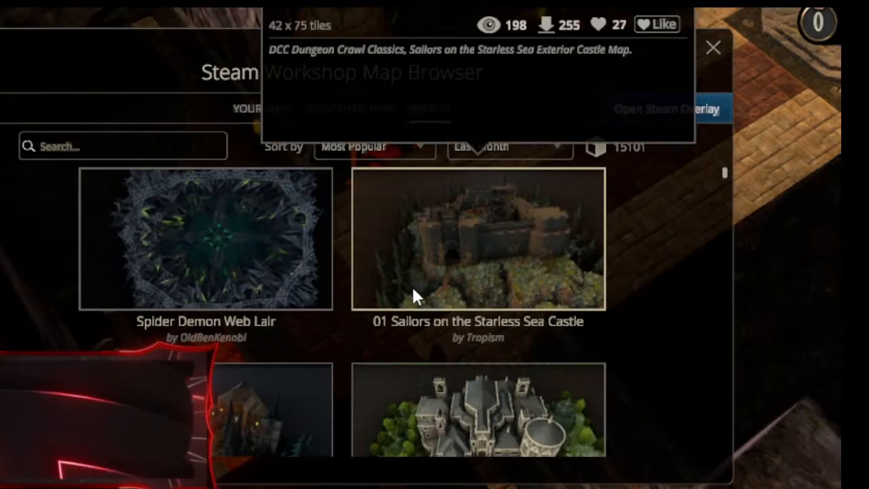
pyautogui.scroll(-3, 598, 285)
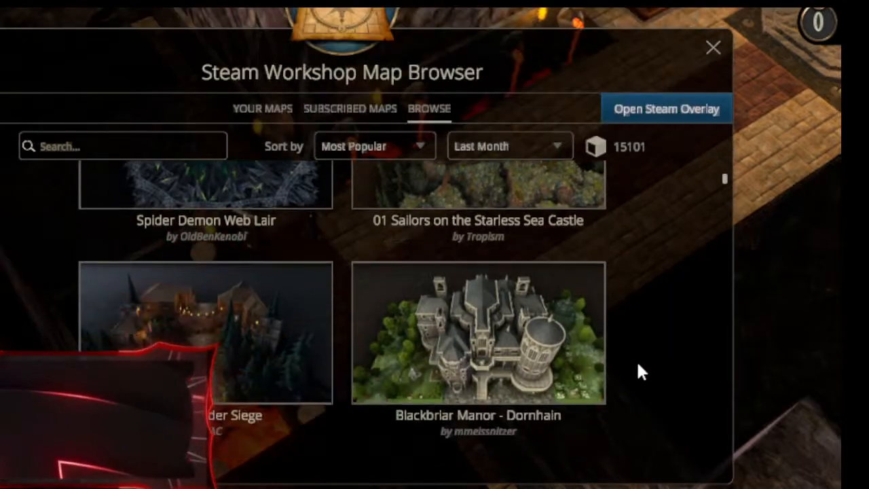
pyautogui.click(150, 152)
pyautogui.write('scorch')
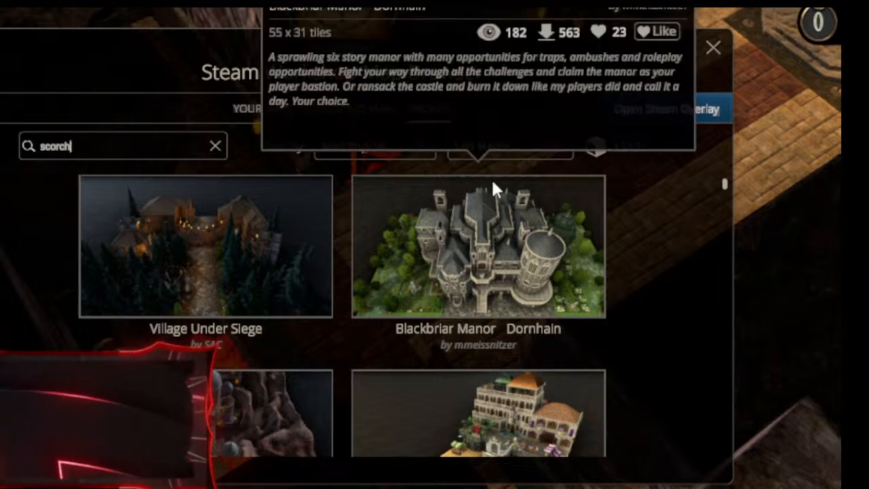
pyautogui.press('Return')
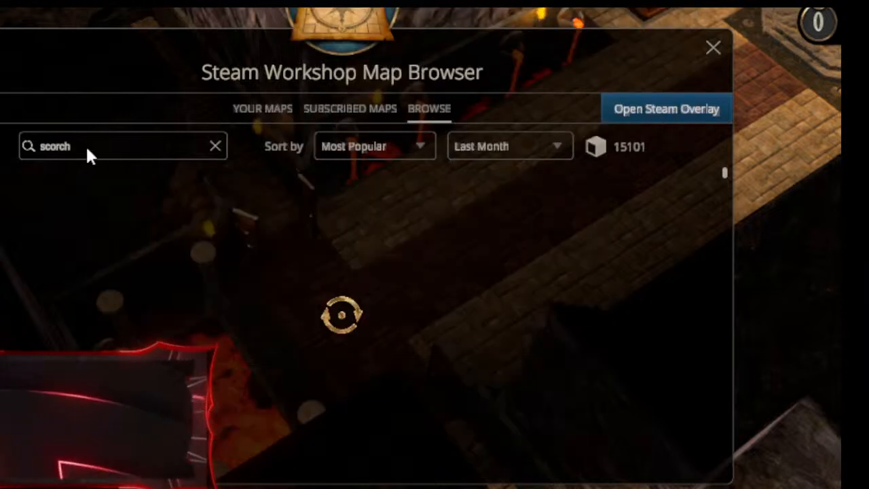
pyautogui.scroll(-3, 479, 270)
pyautogui.scroll(2, 479, 268)
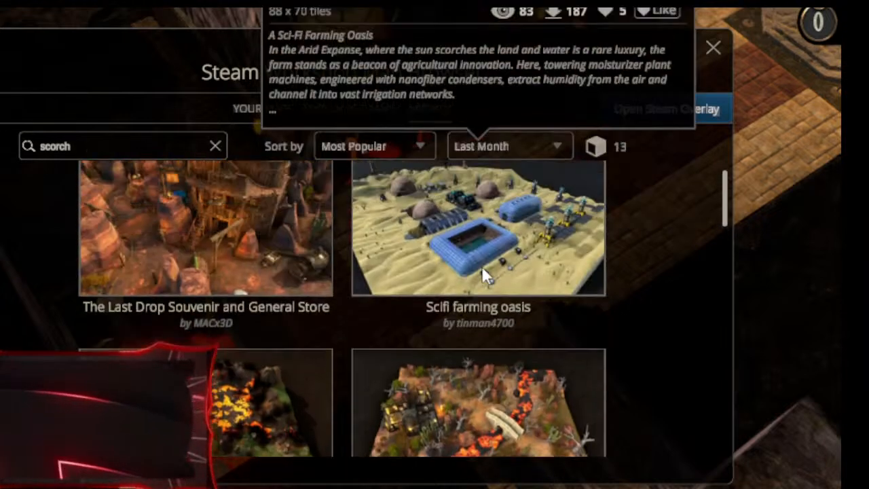
# Like the Scifi farming oasis map, and subscribe to it and download it.
pyautogui.click(518, 274)
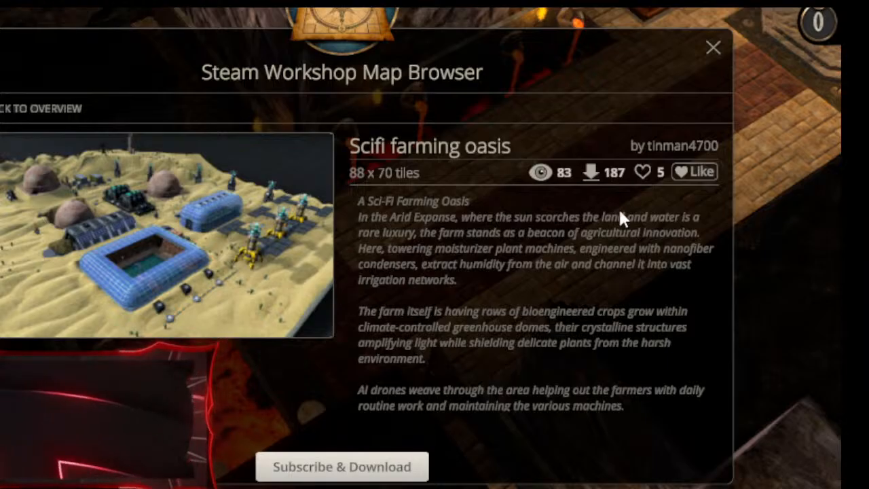
pyautogui.click(649, 169)
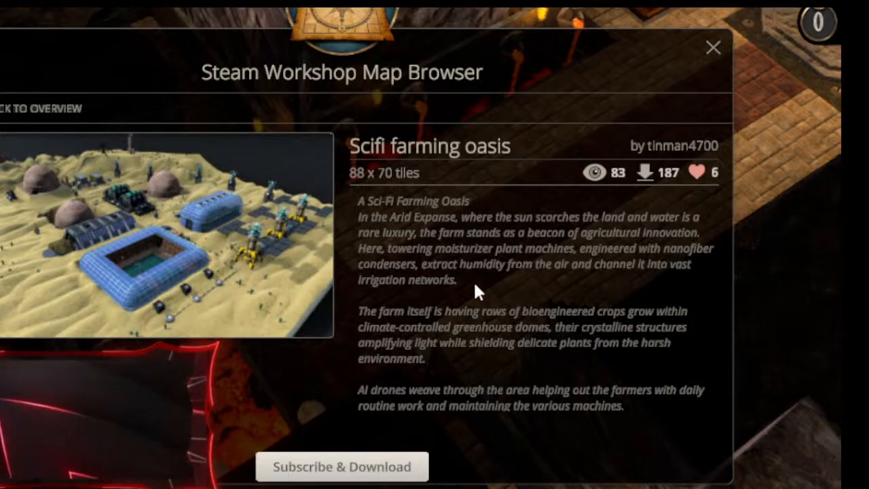
pyautogui.click(371, 466)
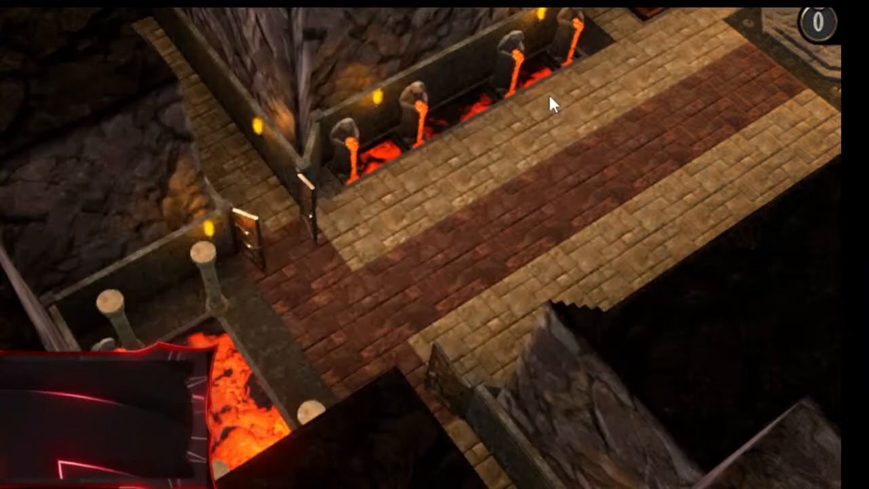
pyautogui.click(429, 256)
# Search the Workshop maps for "scorch" again and check the Scifi farming oasis details before returning to the overview.
pyautogui.click(207, 2)
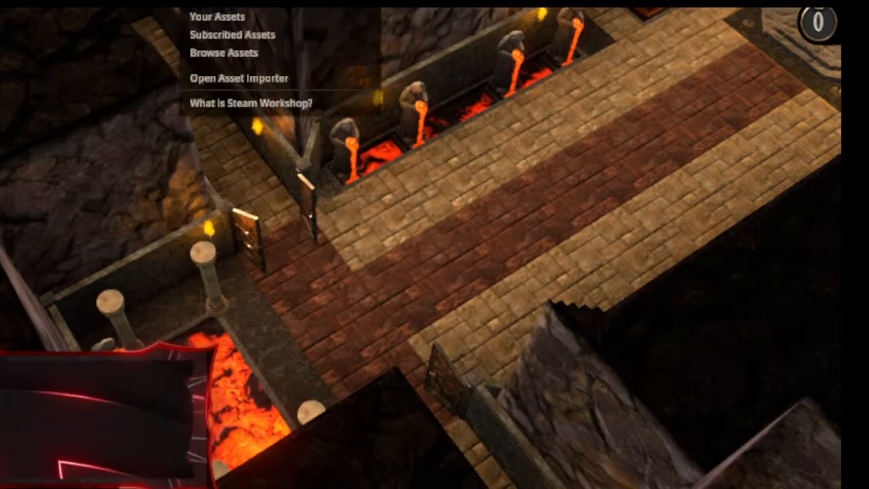
pyautogui.click(220, 2)
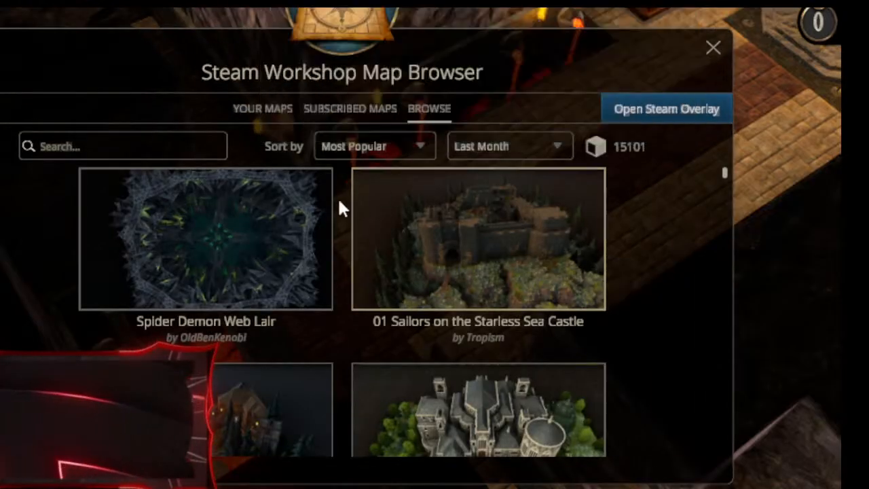
pyautogui.click(181, 150)
pyautogui.write('scorch')
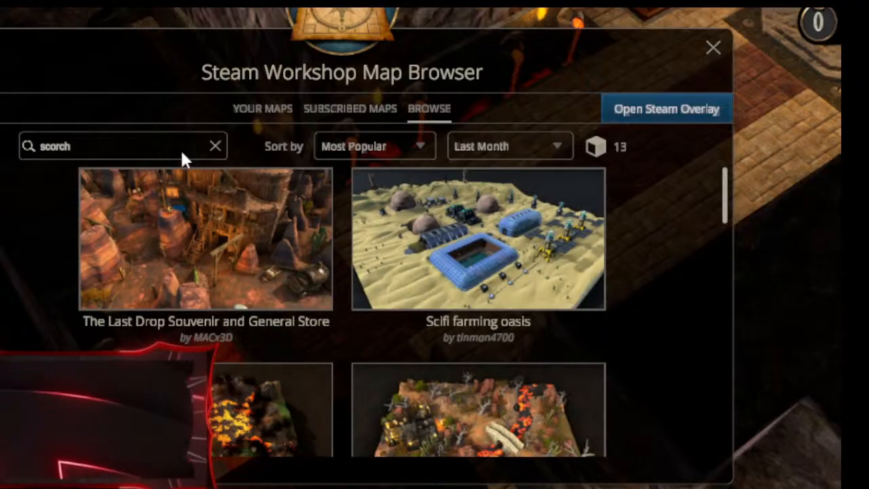
pyautogui.click(472, 310)
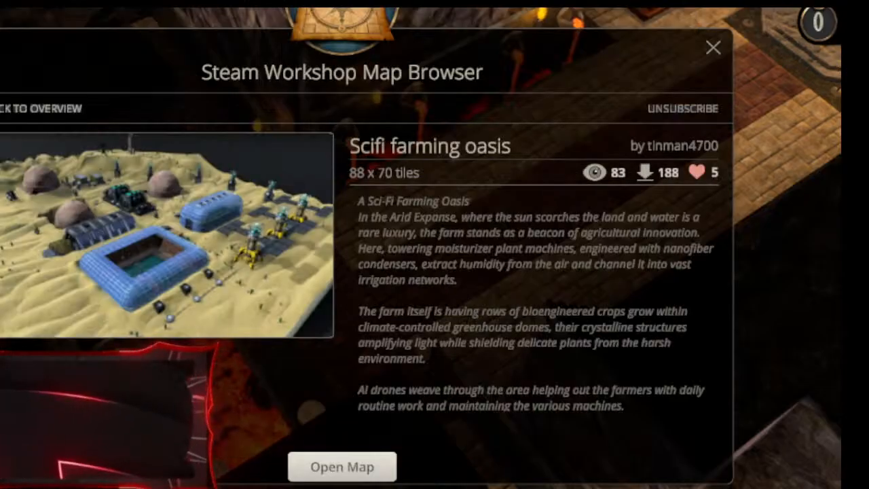
pyautogui.click(47, 109)
# Look through the "scorch" search results and view the details of the Sandswept Enclave map.
pyautogui.scroll(-2, 299, 258)
pyautogui.scroll(-4, 297, 264)
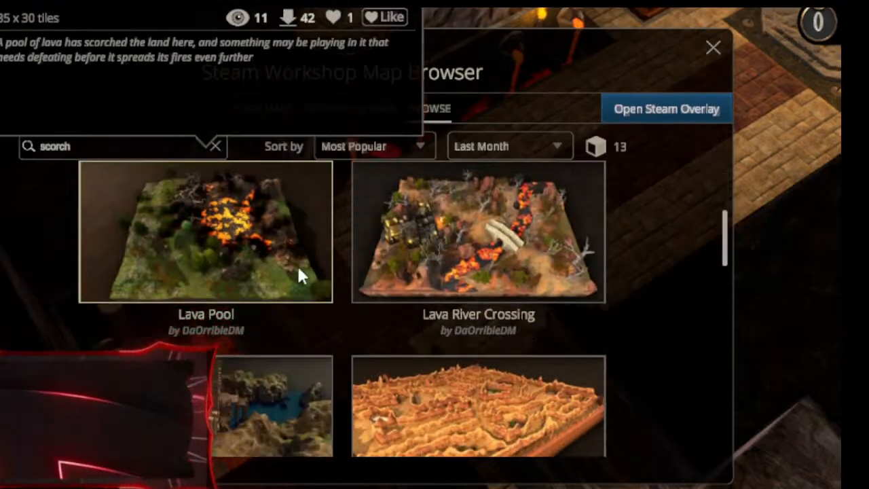
pyautogui.scroll(-3, 294, 265)
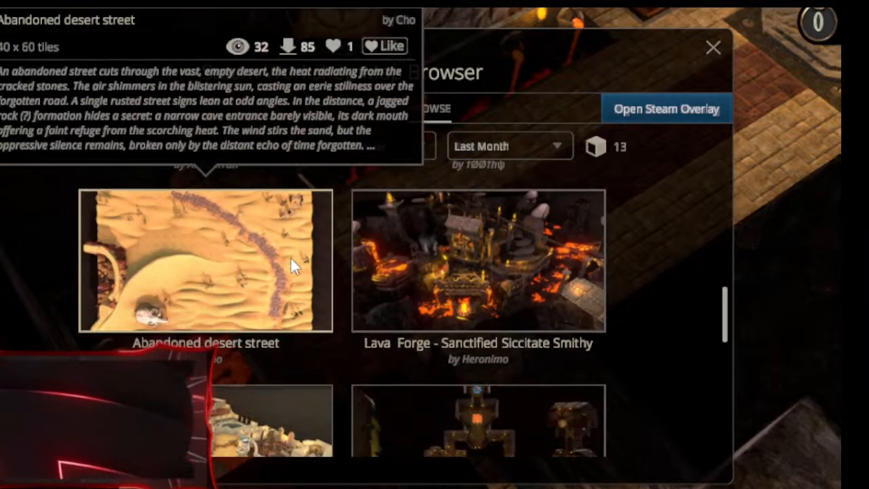
pyautogui.scroll(-1, 292, 269)
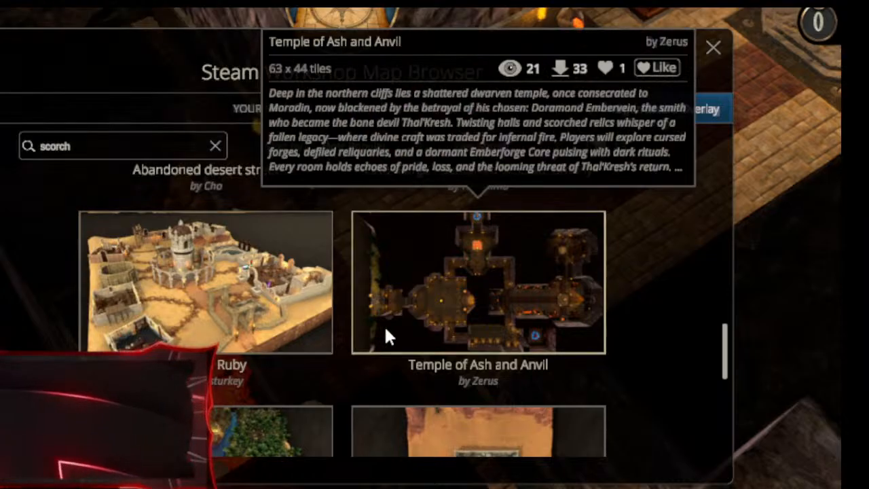
pyautogui.scroll(-4, 387, 316)
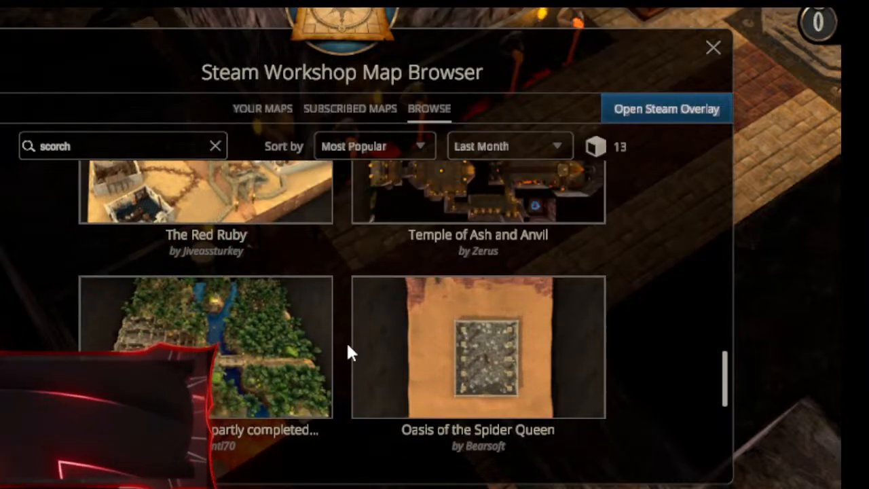
pyautogui.scroll(-4, 345, 340)
pyautogui.scroll(-5, 337, 332)
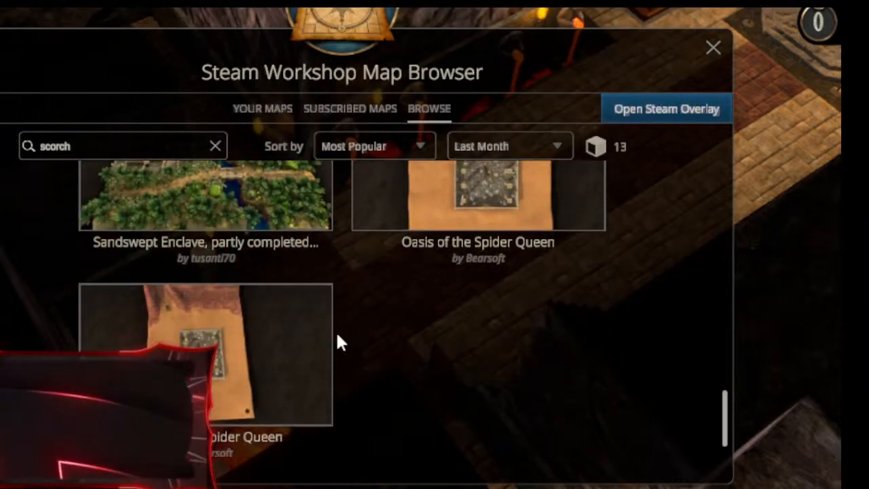
pyautogui.scroll(6, 339, 332)
pyautogui.scroll(3, 347, 337)
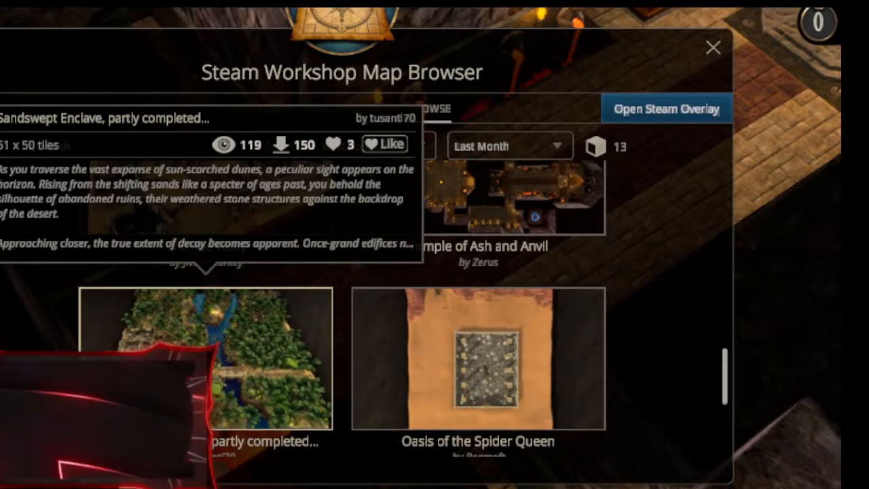
pyautogui.click(319, 346)
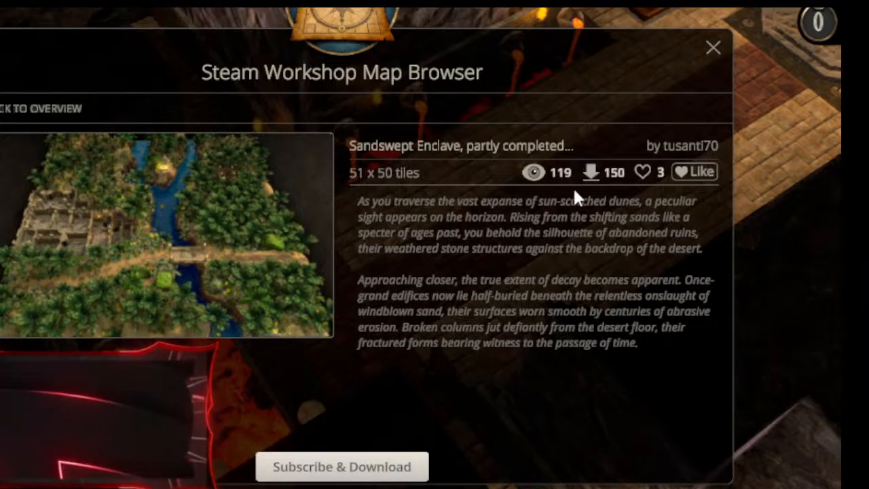
# Like and subscribe to the Sandswept Enclave map, and load it without saving the current map, downloading both missing Workshop assets.
pyautogui.click(642, 172)
pyautogui.click(385, 465)
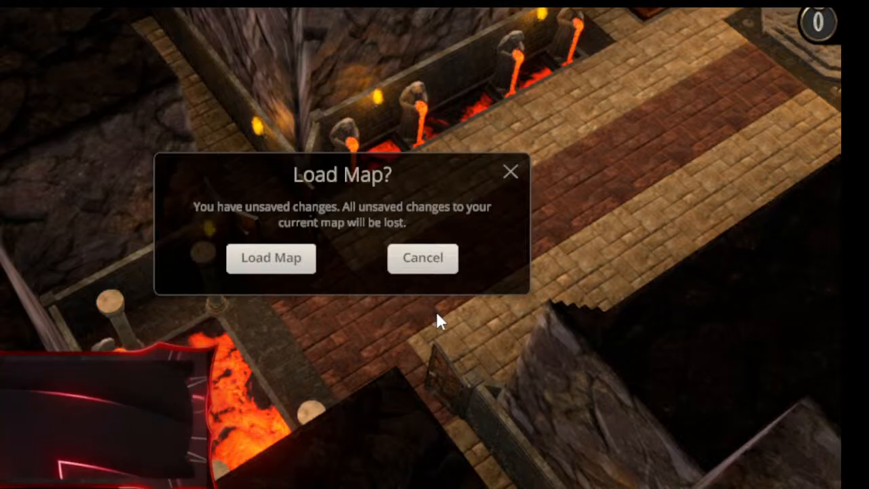
pyautogui.click(272, 260)
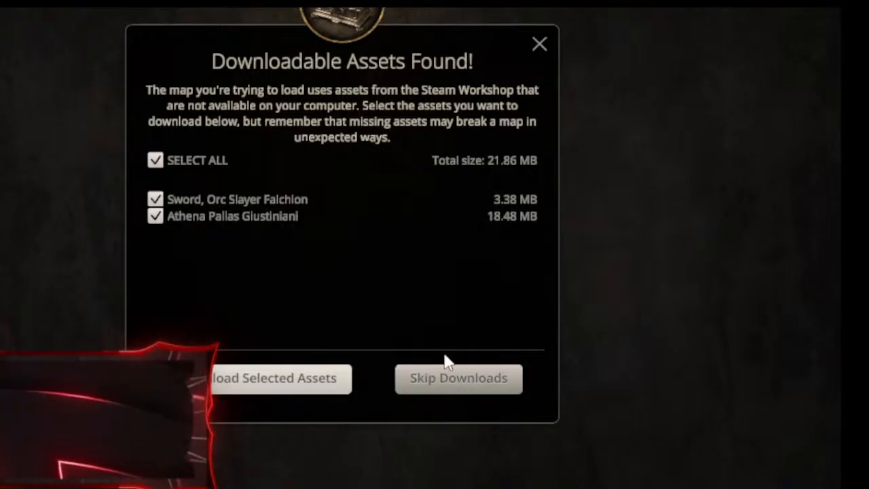
pyautogui.click(290, 381)
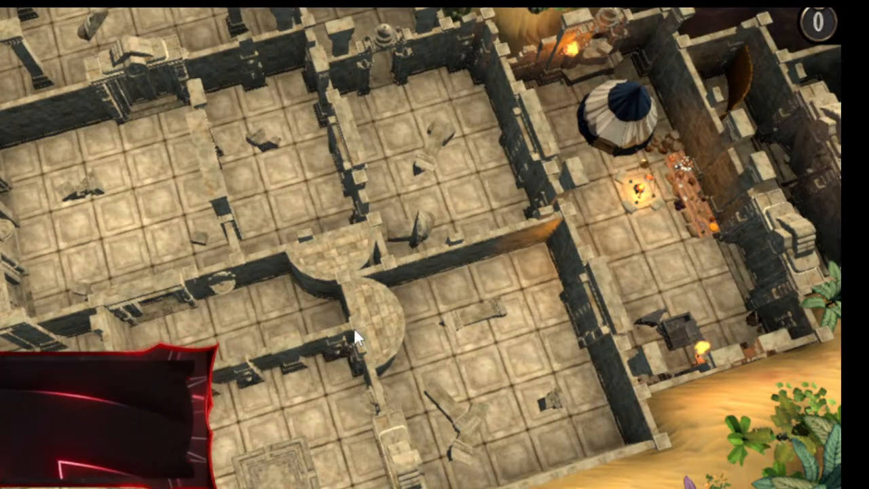
# Examine the main desert ruins of the loaded Sandswept Enclave map and the jungle around them from overhead.
pyautogui.moveTo(319, 313); pyautogui.dragTo(211, 343)
pyautogui.moveTo(208, 338); pyautogui.dragTo(21, 292, button='right')
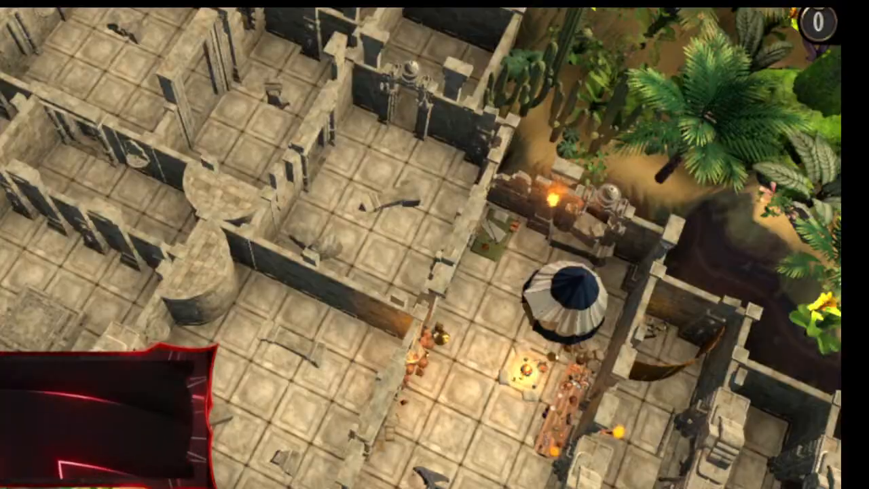
pyautogui.moveTo(330, 403); pyautogui.dragTo(190, 113)
pyautogui.moveTo(494, 316); pyautogui.dragTo(200, 122)
pyautogui.moveTo(466, 298); pyautogui.dragTo(2, 114)
pyautogui.moveTo(180, 143); pyautogui.dragTo(14, 313)
pyautogui.moveTo(353, 74); pyautogui.dragTo(20, 367)
pyautogui.moveTo(561, 460); pyautogui.dragTo(451, 341)
# Inspect the small ruined building with the campfire up close, and look over the river and island back to the main ruins.
pyautogui.scroll(6, 301, 456)
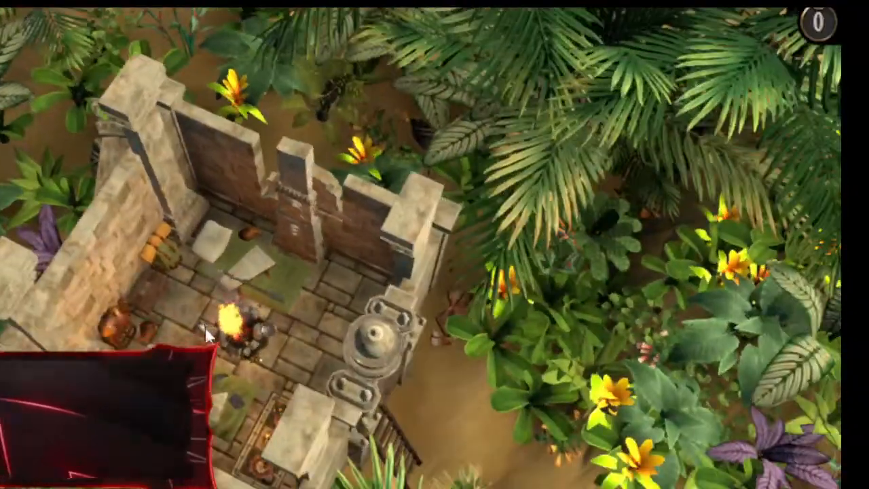
pyautogui.scroll(4, 207, 335)
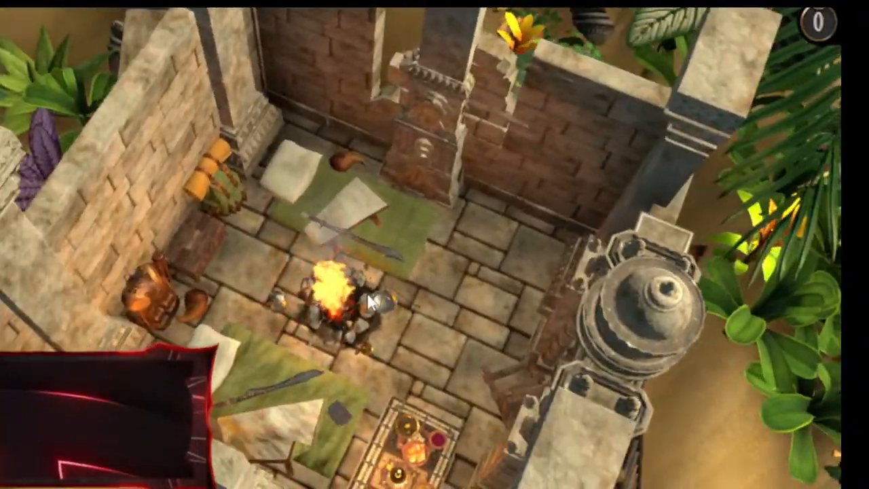
pyautogui.scroll(2, 419, 343)
pyautogui.scroll(-2, 421, 336)
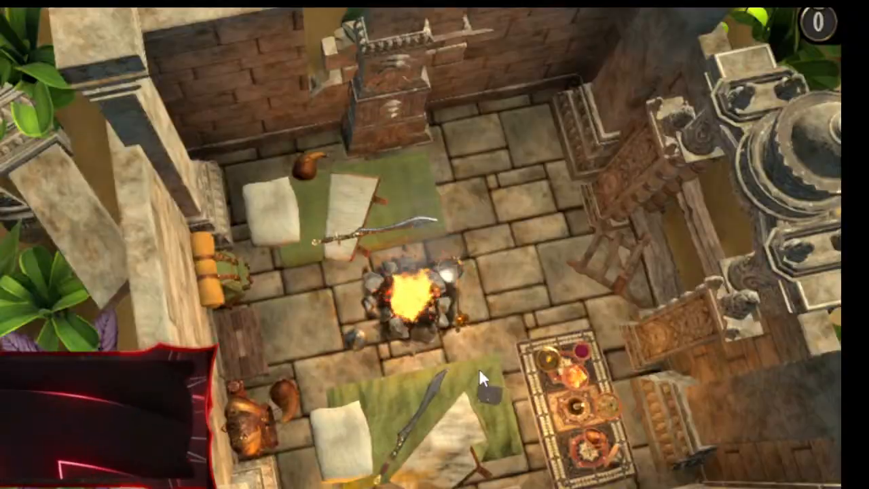
pyautogui.scroll(-4, 479, 371)
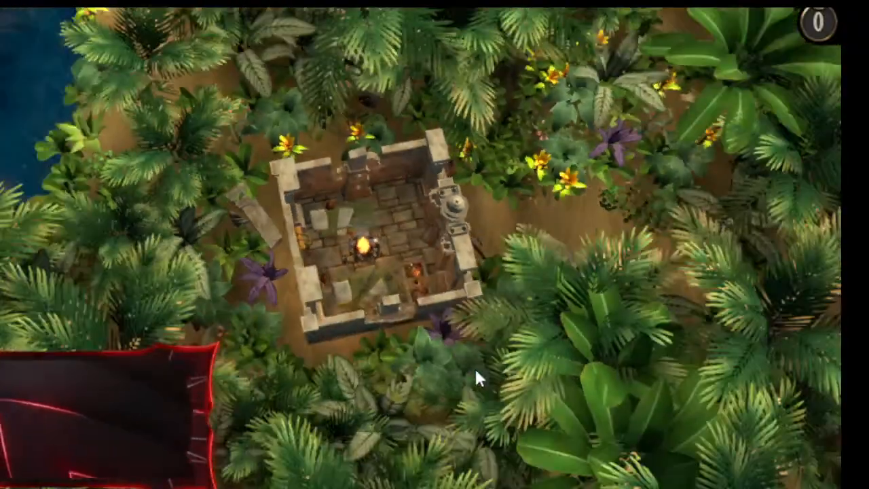
pyautogui.scroll(-5, 476, 370)
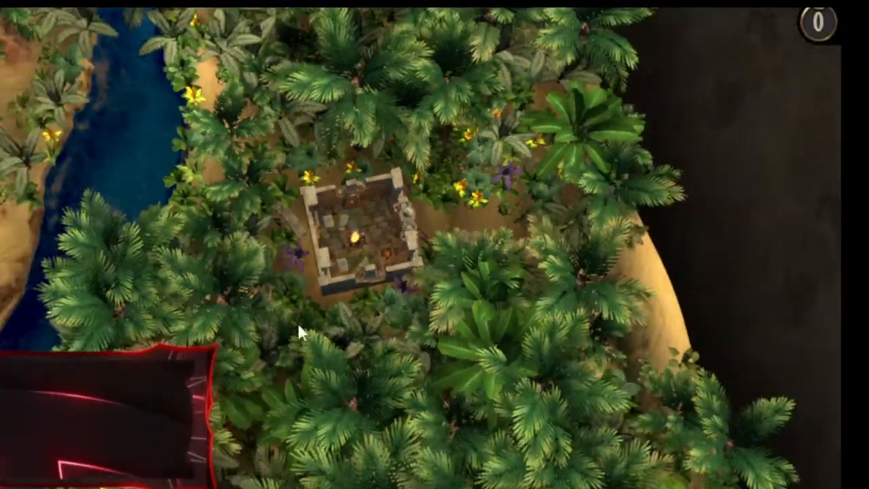
pyautogui.moveTo(272, 325); pyautogui.dragTo(388, 444)
pyautogui.moveTo(286, 329); pyautogui.dragTo(551, 218)
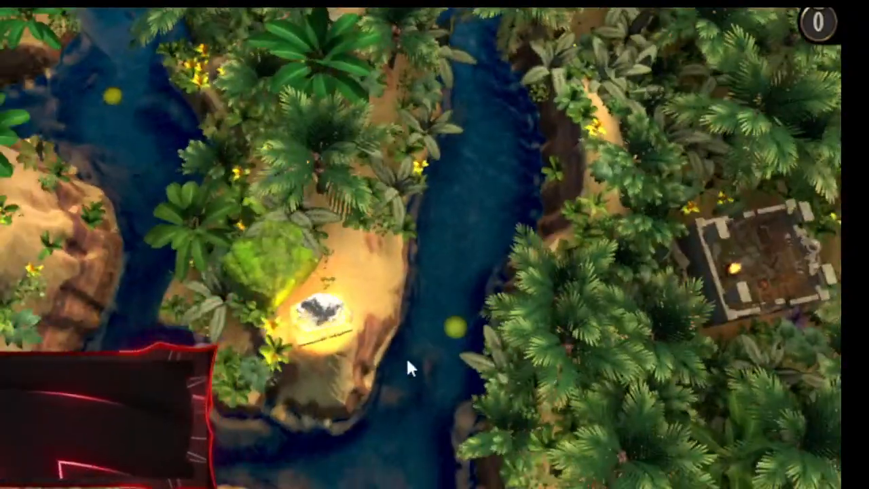
pyautogui.moveTo(413, 355); pyautogui.dragTo(585, 111)
pyautogui.moveTo(242, 359); pyautogui.dragTo(324, 138)
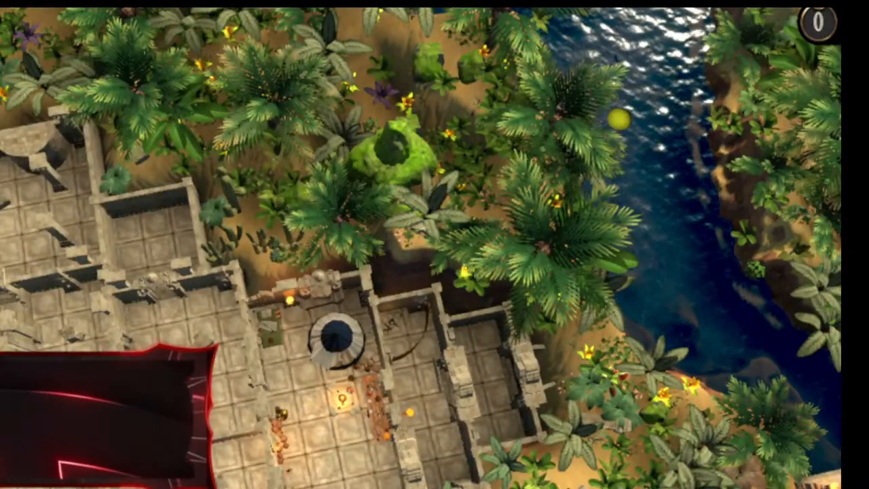
# Switch the lighting over the ruins to the sunset preset.
pyautogui.click(12, 354)
pyautogui.moveTo(360, 138); pyautogui.dragTo(453, 244)
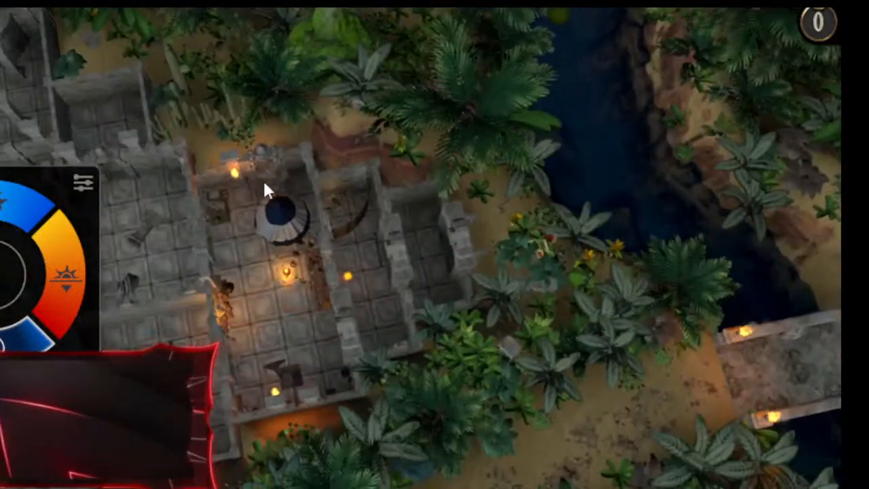
pyautogui.moveTo(264, 184); pyautogui.dragTo(487, 126)
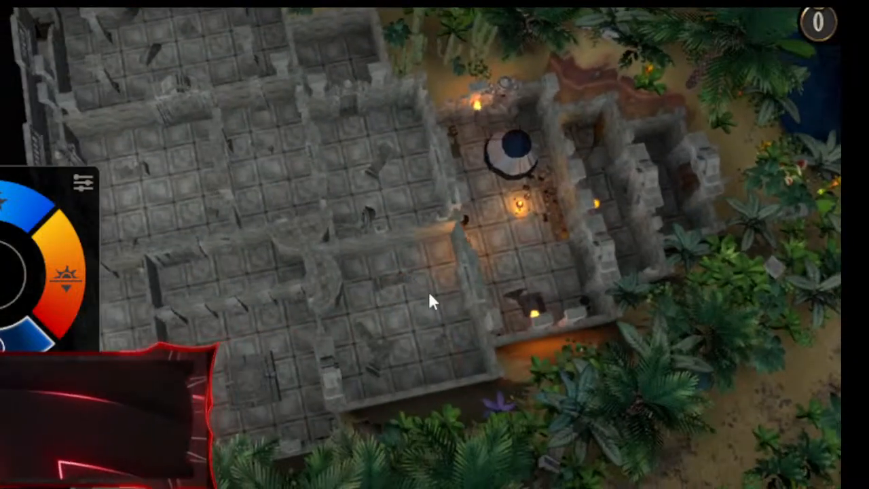
pyautogui.click(66, 278)
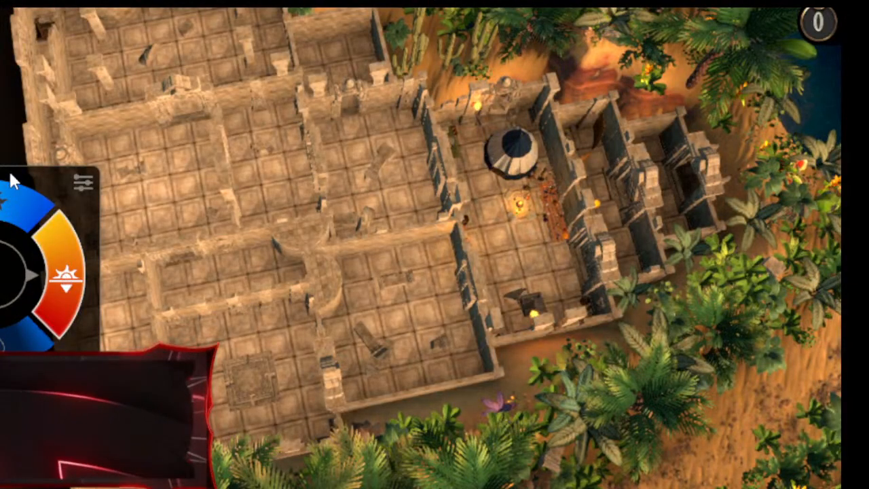
# Raise the sun height in the custom light settings and set the light colour to grey-blue after trying cream and warm yellow.
pyautogui.click(83, 182)
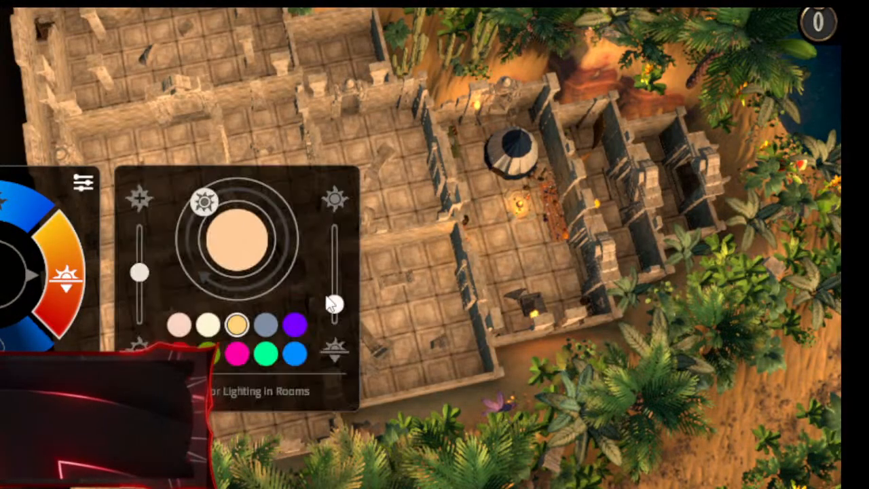
pyautogui.moveTo(334, 304); pyautogui.dragTo(334, 227)
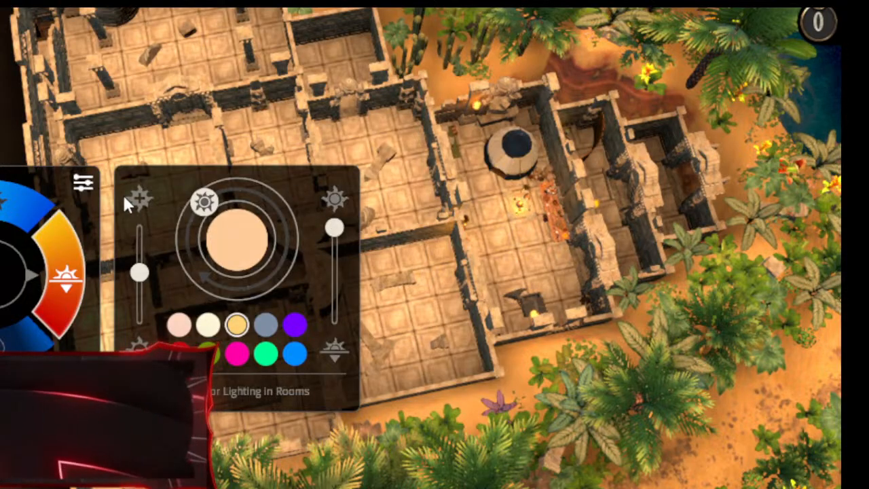
pyautogui.click(208, 325)
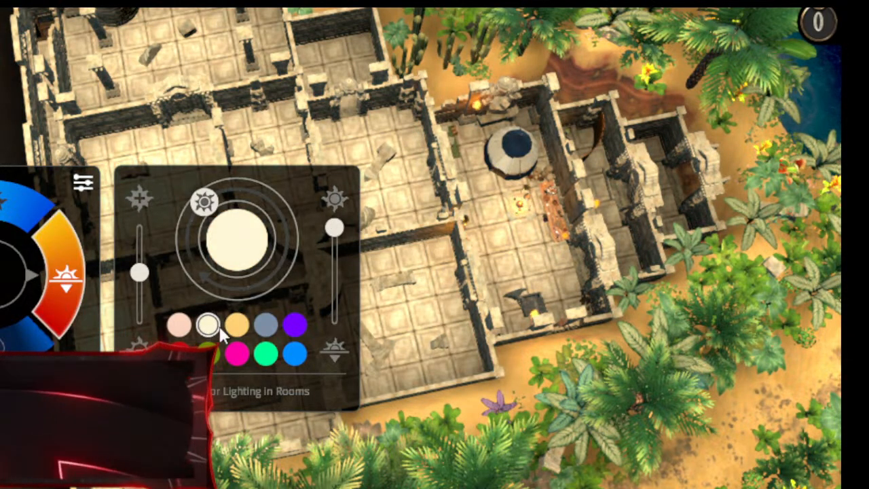
pyautogui.click(235, 329)
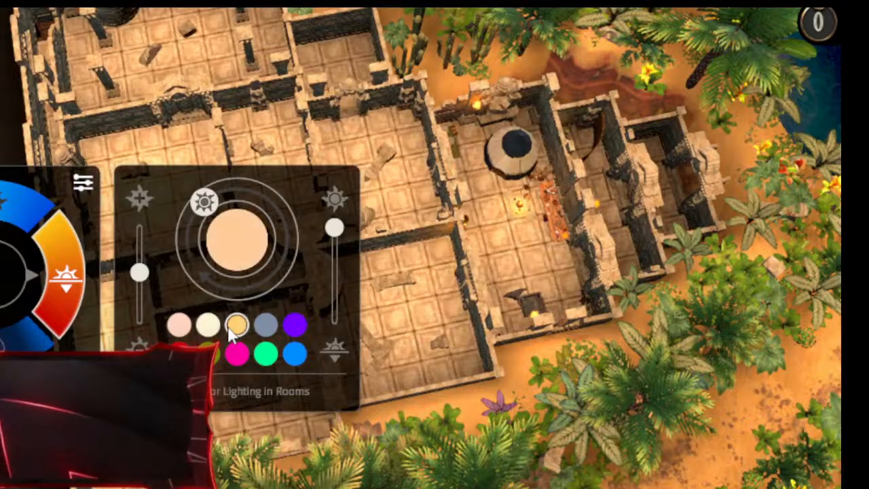
pyautogui.click(267, 326)
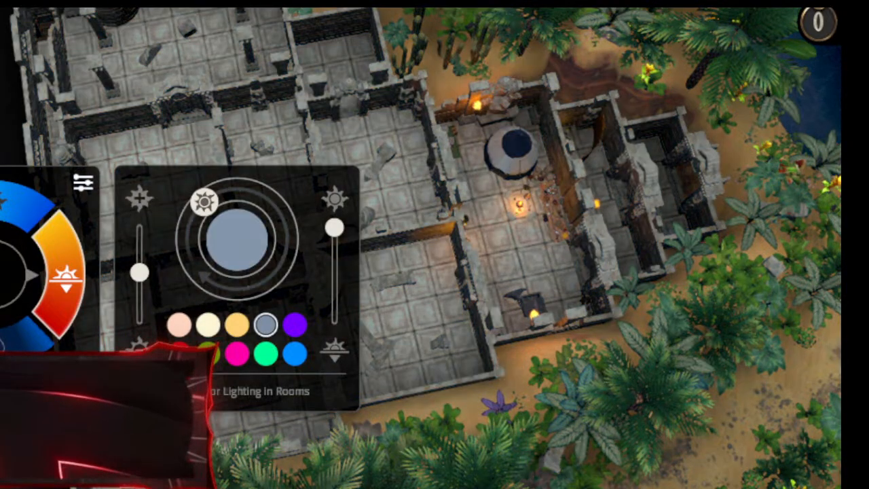
pyautogui.press('Escape')
# Export the relit Sandswept Enclave map and dismiss the message.
pyautogui.moveTo(343, 265); pyautogui.dragTo(333, 331, button='middle')
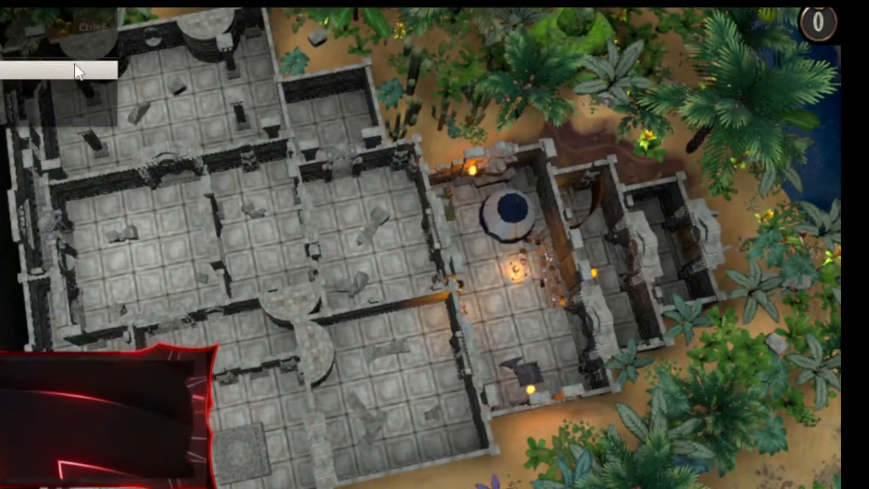
pyautogui.click(52, 27)
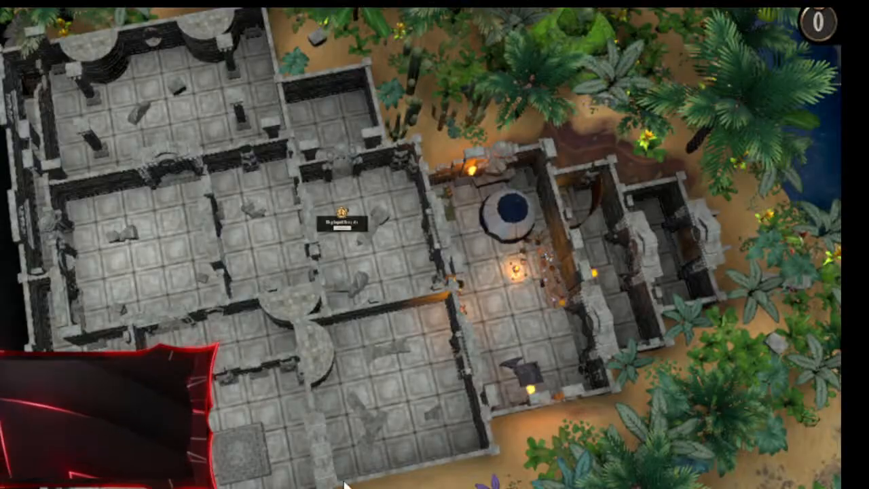
pyautogui.click(342, 250)
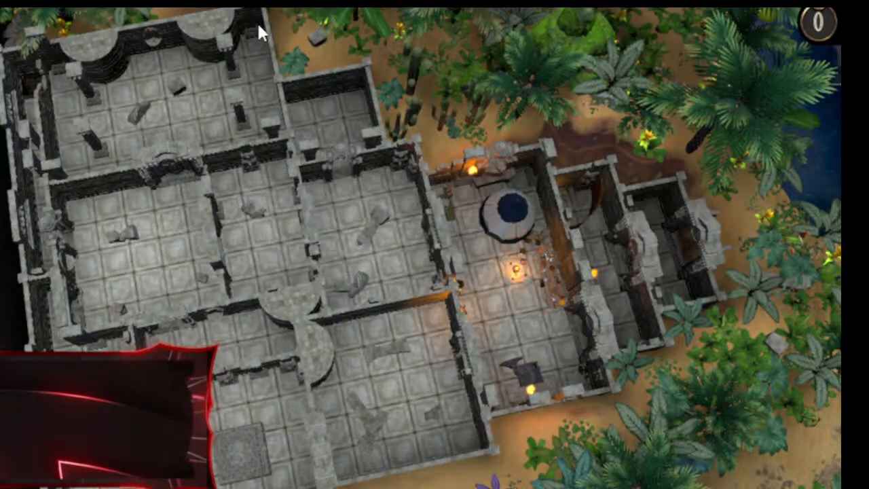
# Reopen the Steam Workshop map browser and search the maps for "scorch".
pyautogui.click(222, 2)
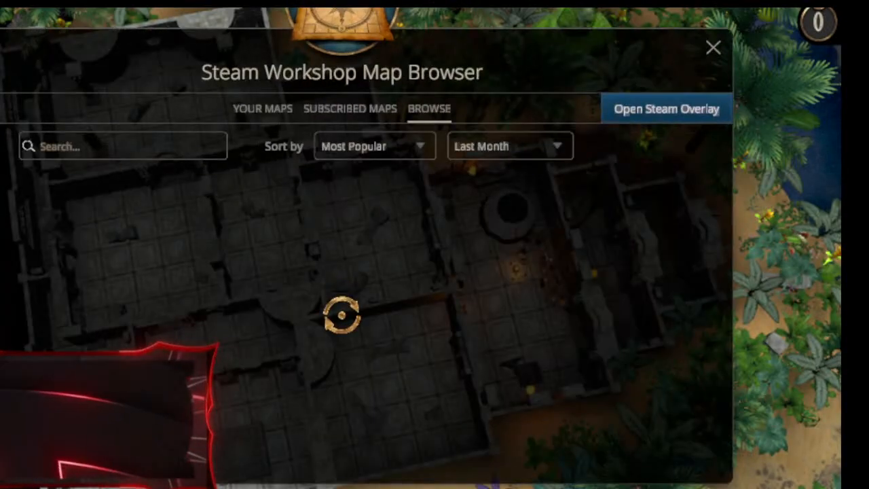
pyautogui.click(163, 146)
pyautogui.write('scorch')
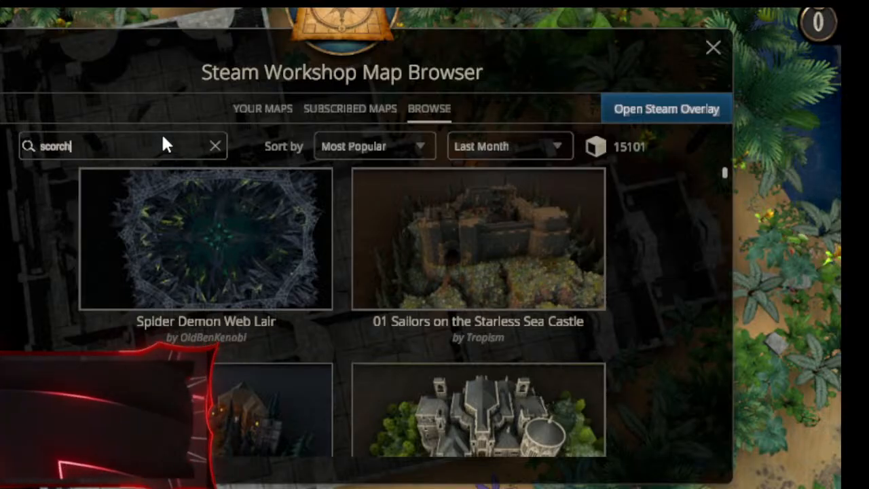
pyautogui.press('Return')
# Look through the whole list of "scorch" map results, checking the descriptions of entries such as Temple of Ash and Anvil.
pyautogui.scroll(-3, 272, 281)
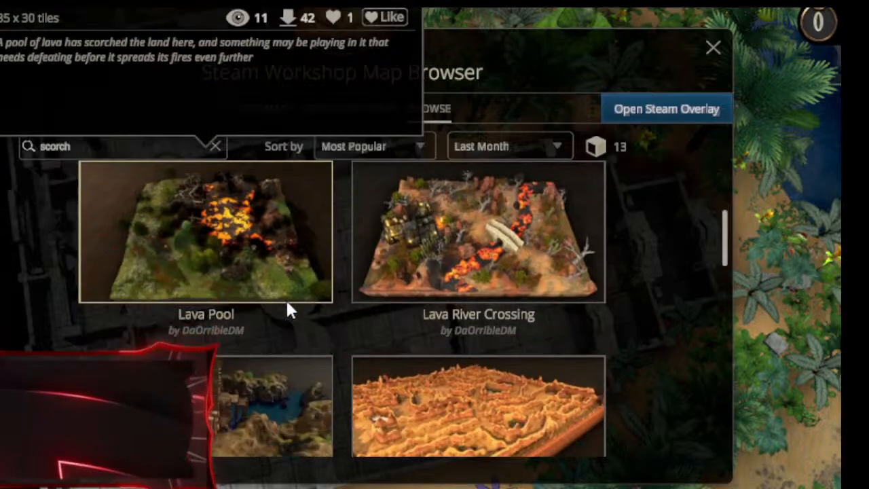
pyautogui.scroll(-9, 288, 309)
pyautogui.scroll(-5, 292, 286)
pyautogui.scroll(2, 292, 286)
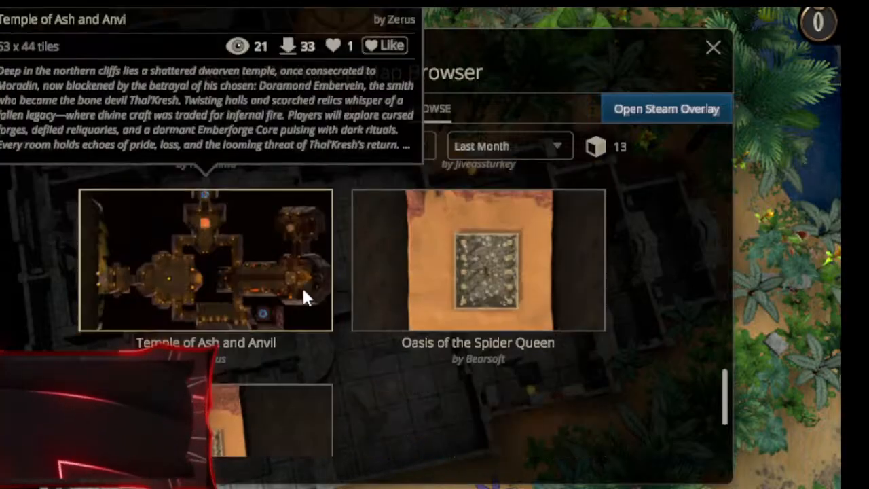
pyautogui.scroll(5, 303, 297)
pyautogui.scroll(-3, 334, 301)
pyautogui.scroll(-2, 337, 300)
pyautogui.scroll(6, 337, 300)
pyautogui.scroll(5, 337, 297)
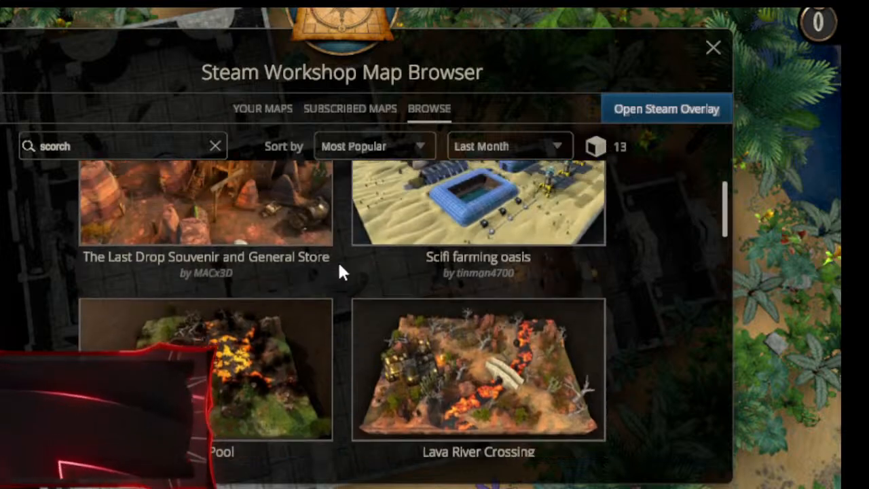
pyautogui.scroll(1, 312, 282)
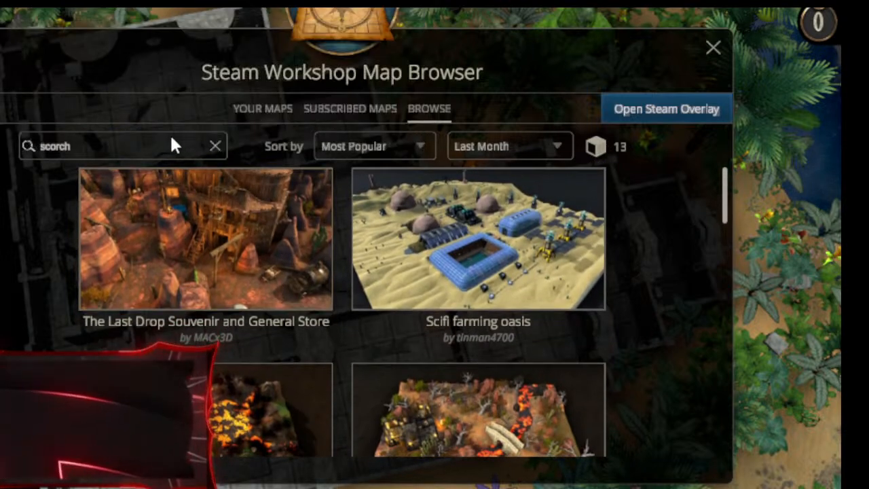
# Search the Workshop maps for "fire cave" instead, and view the Firenewt Cavern details before returning to the overview.
pyautogui.click(216, 145)
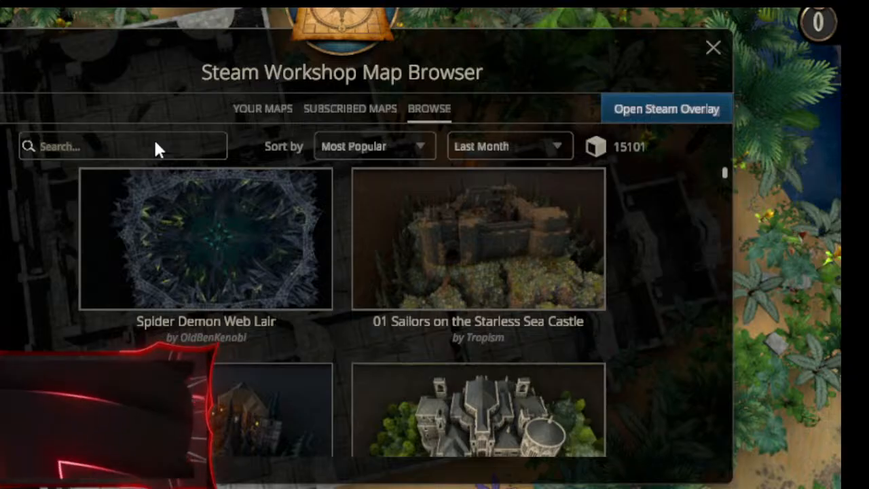
pyautogui.write('fire')
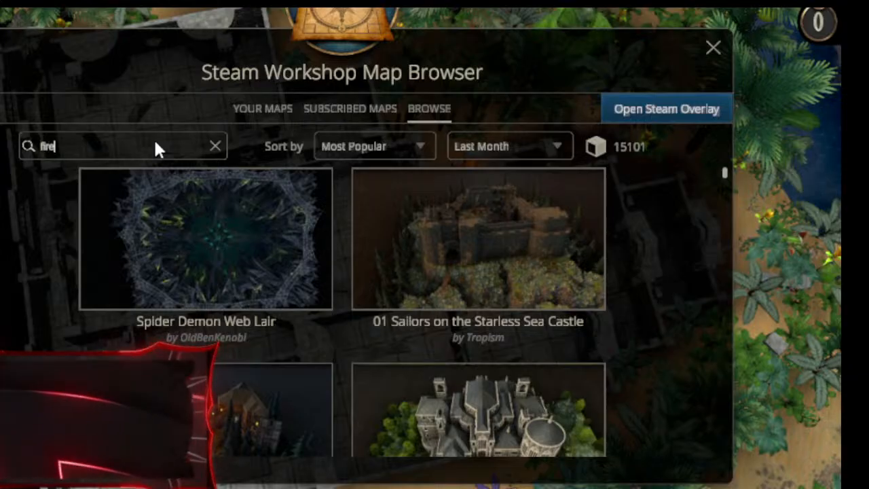
pyautogui.write(' cave')
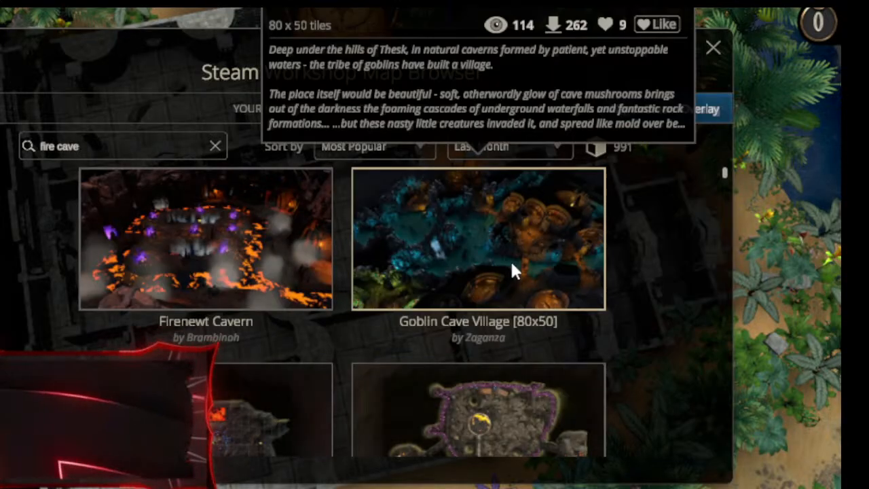
pyautogui.click(282, 241)
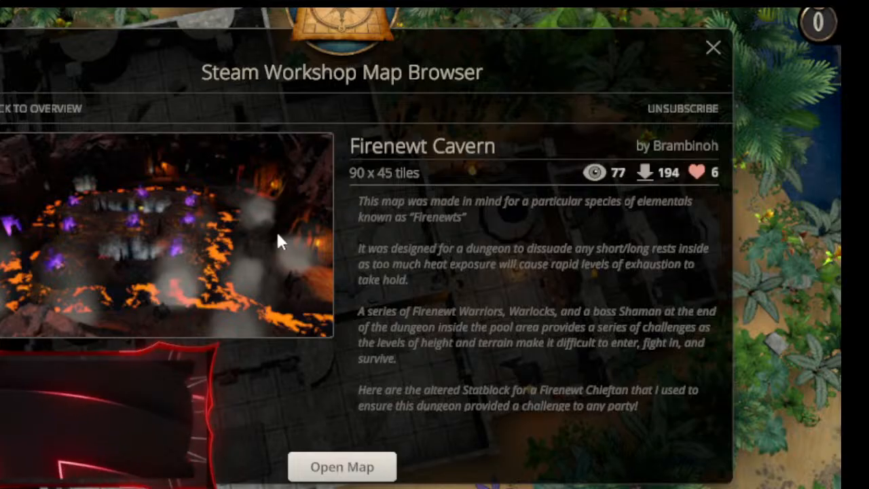
pyautogui.click(3, 111)
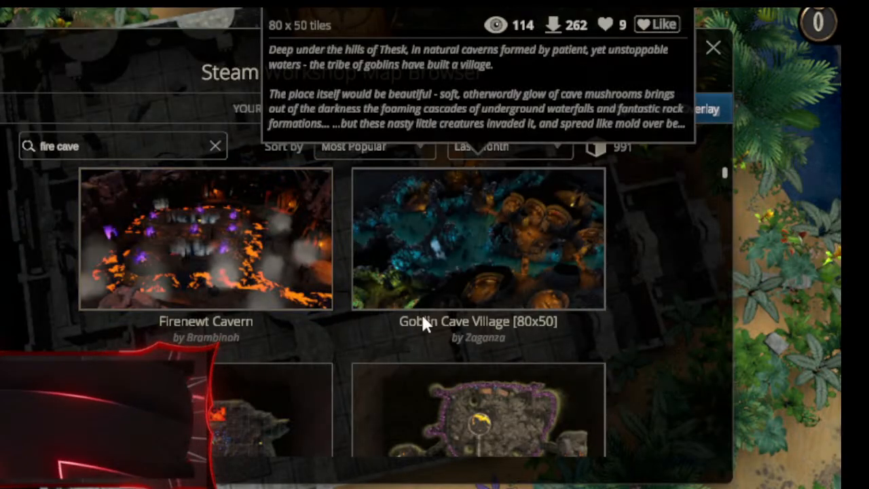
# Open the Goblin Cave Village [80x50] map's details, like the map, and subscribe to and download it.
pyautogui.click(515, 254)
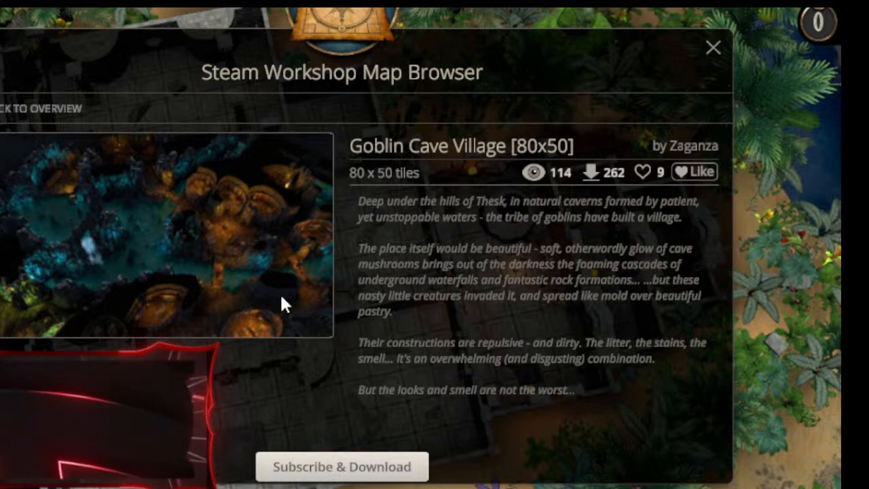
pyautogui.click(651, 176)
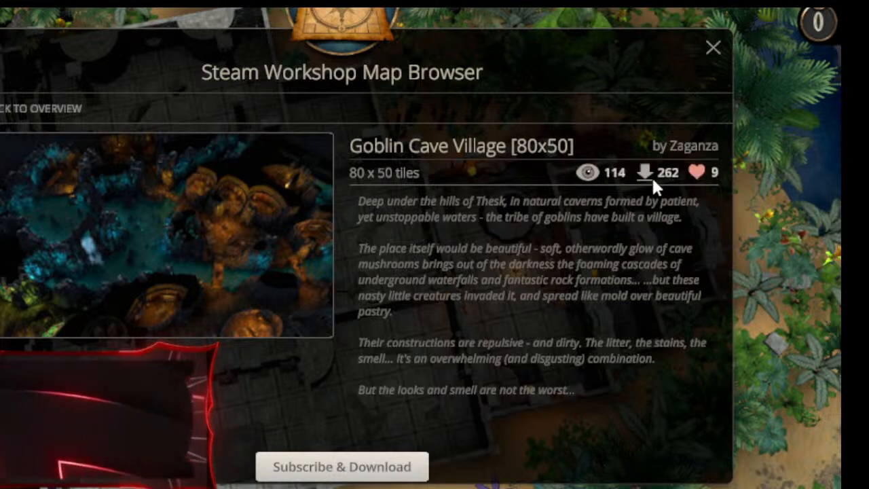
pyautogui.click(350, 462)
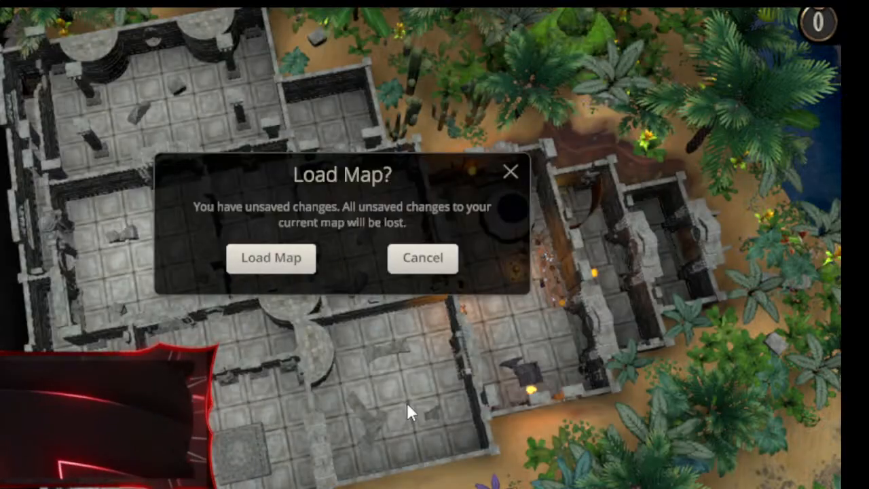
# Load the subscribed map, discarding unsaved changes to the current one, and download all its missing Workshop assets.
pyautogui.click(295, 275)
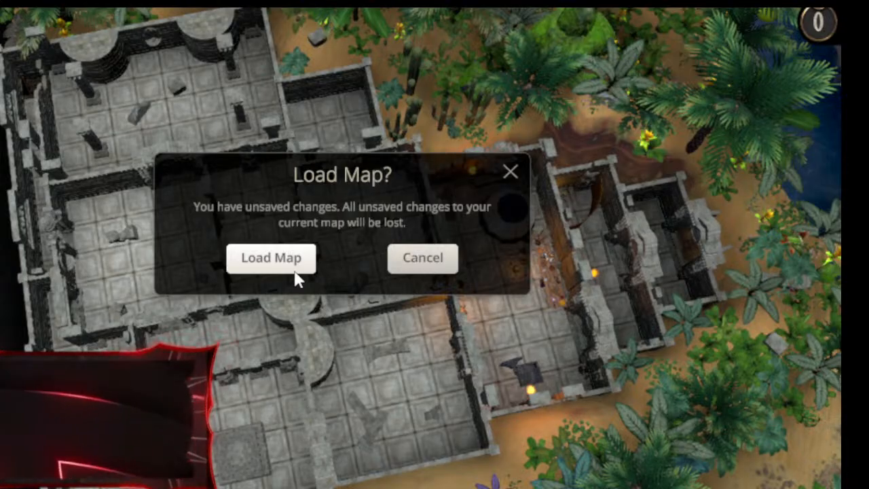
pyautogui.click(294, 272)
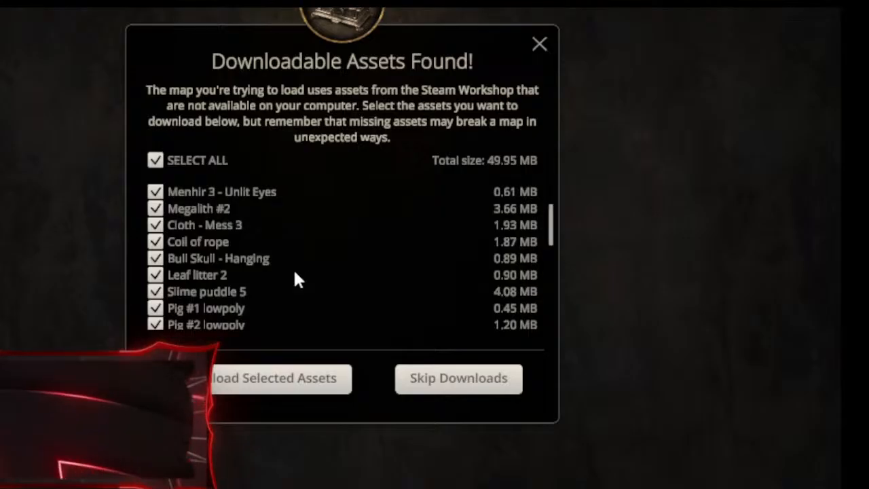
pyautogui.click(323, 384)
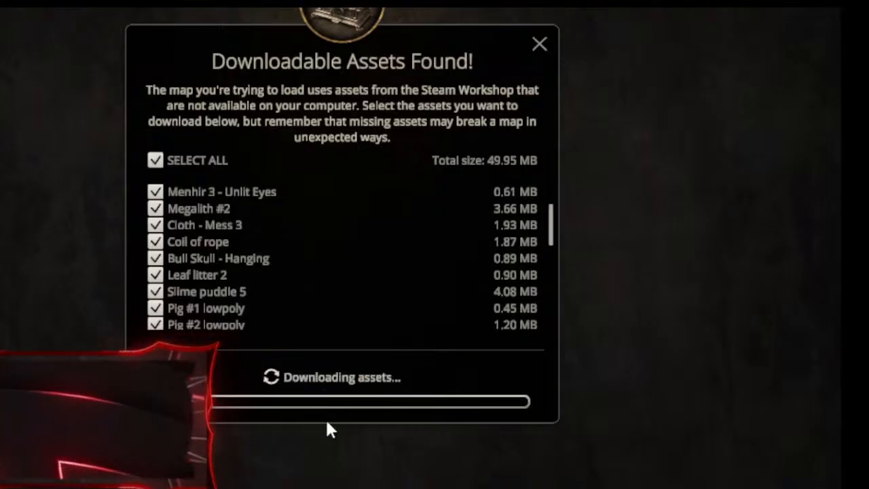
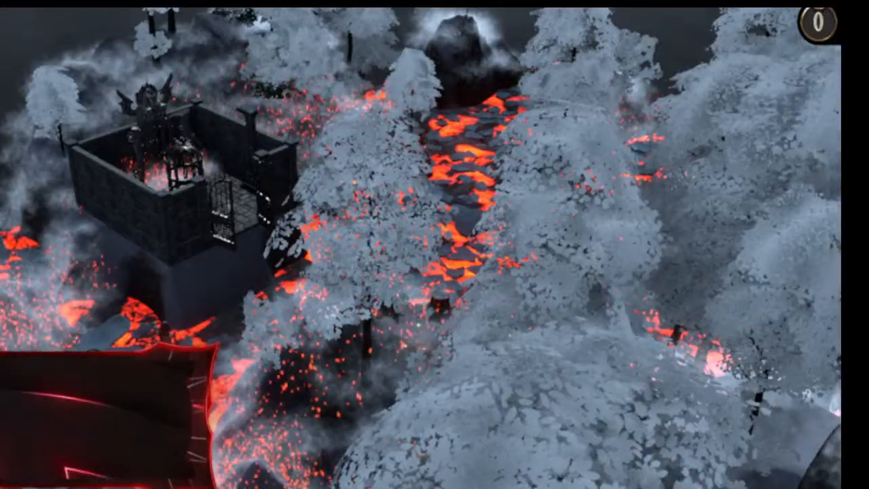
# Export the lava forest map in UniversalVTT format and again in Image Only format, and dismiss the completion message.
pyautogui.click(40, 27)
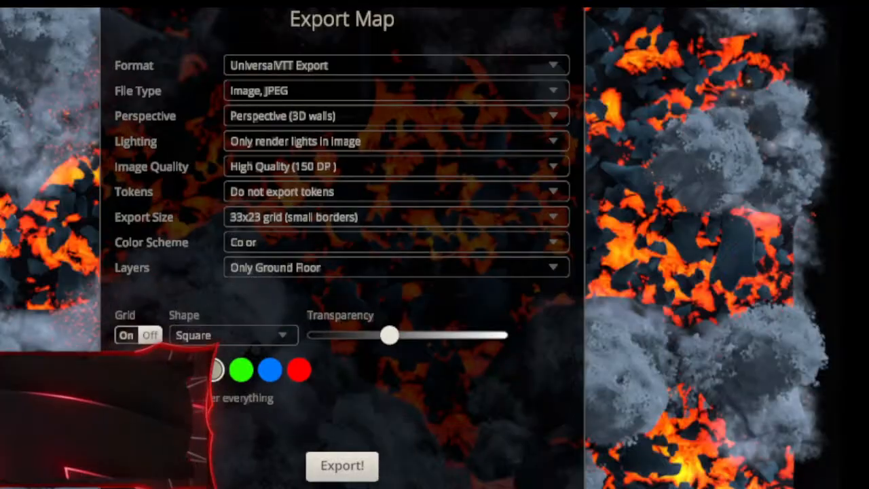
pyautogui.click(352, 466)
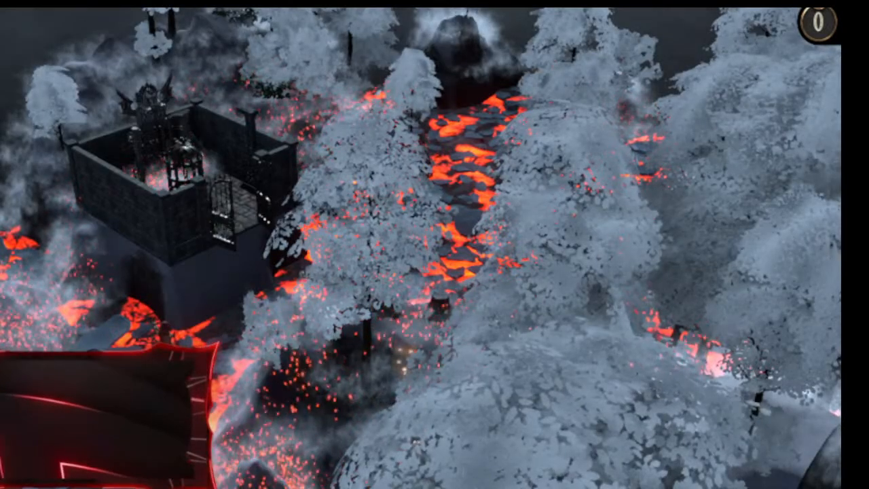
pyautogui.click(2, 9)
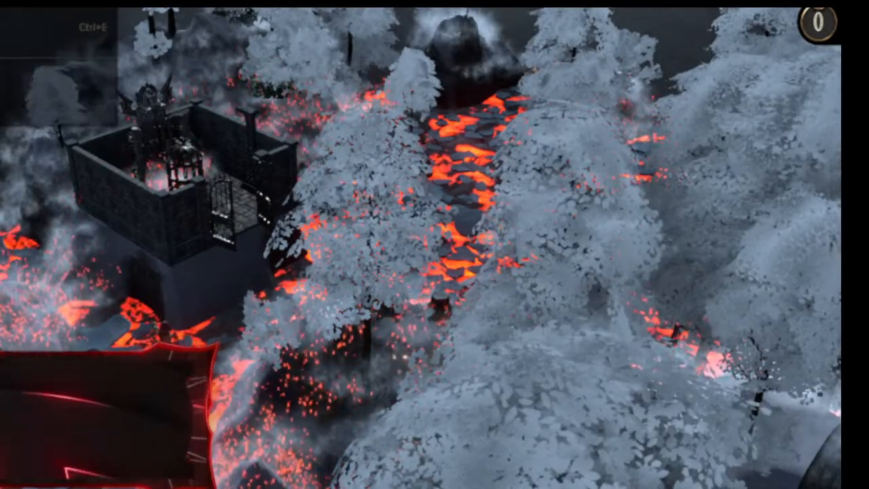
pyautogui.click(14, 26)
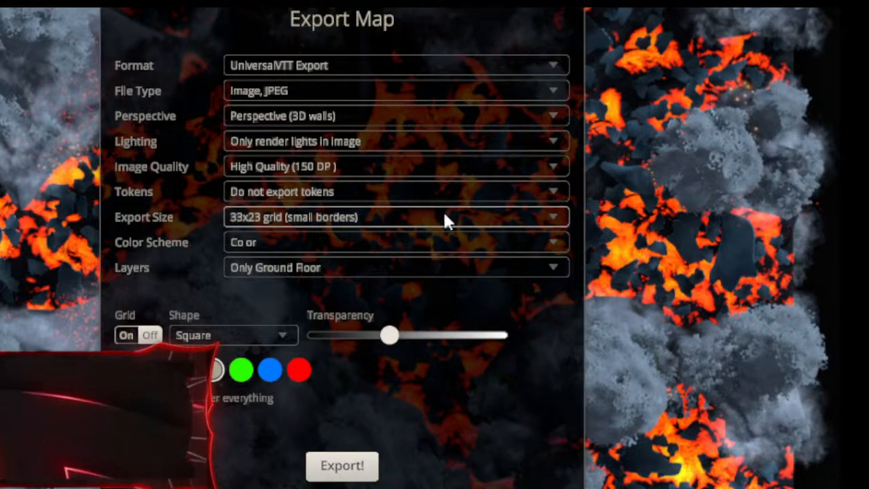
pyautogui.click(311, 57)
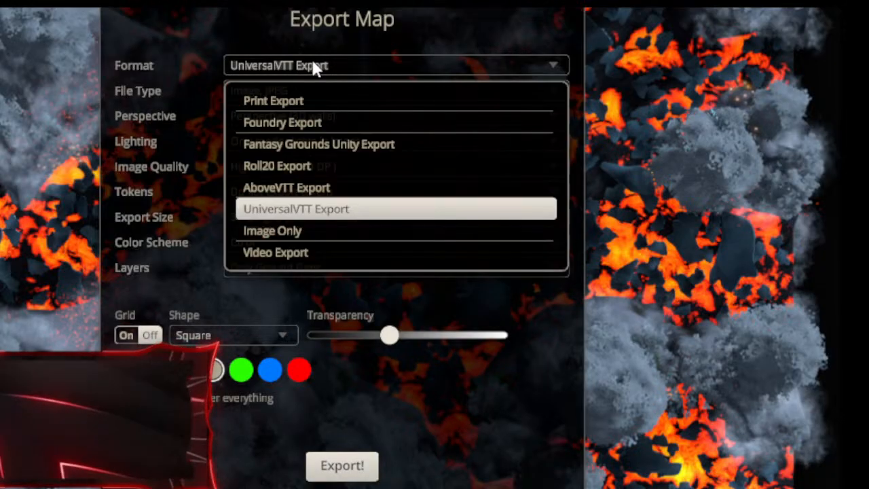
pyautogui.click(308, 229)
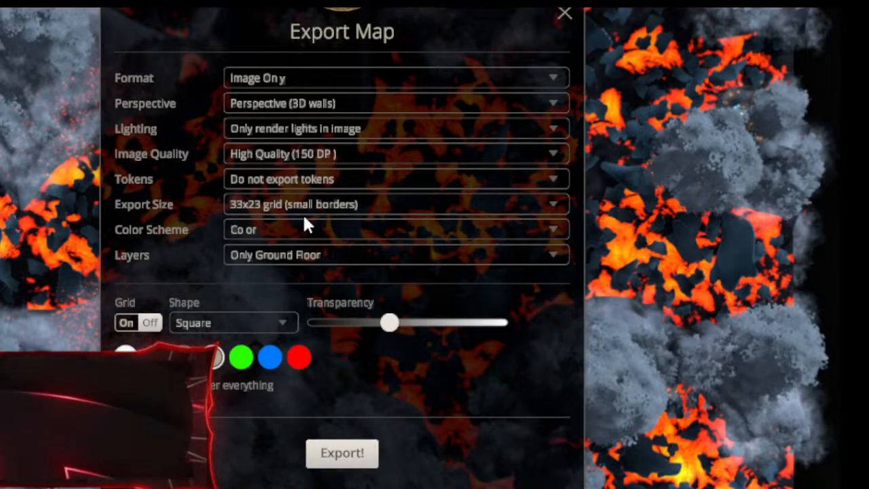
pyautogui.click(347, 453)
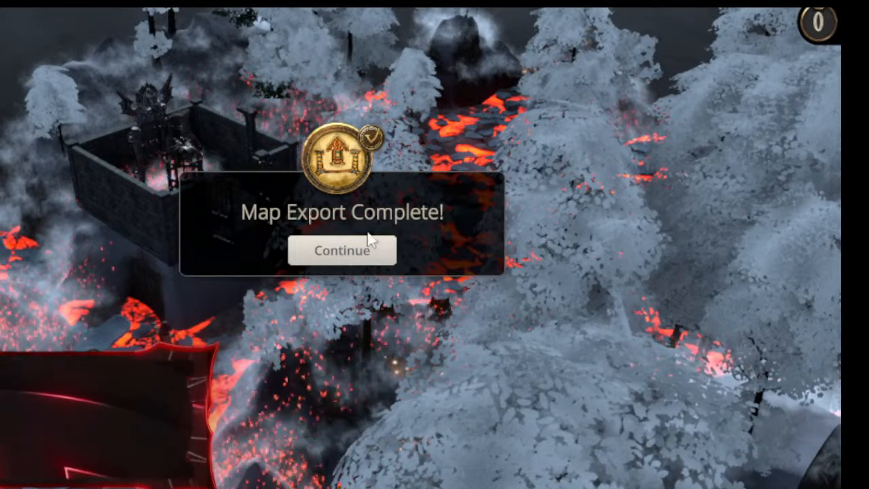
pyautogui.click(370, 250)
# Reopen the Steam Workshop map browser and search the maps for "fire caves".
pyautogui.click(209, 3)
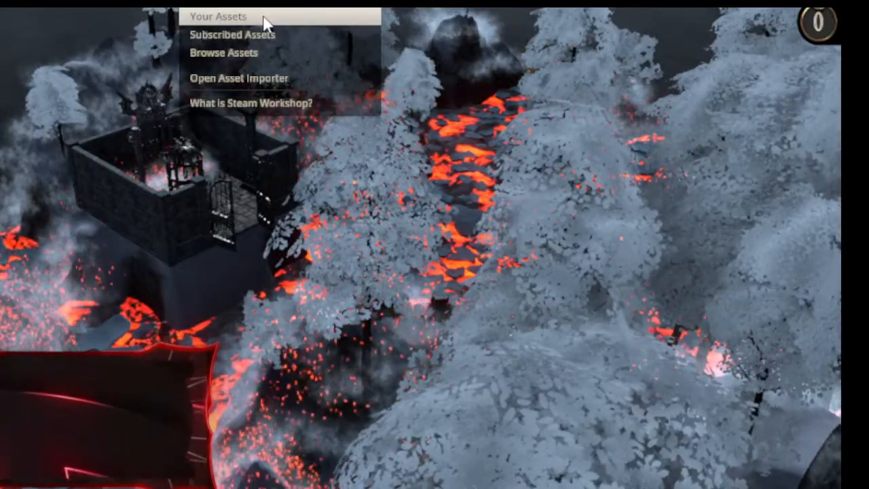
pyautogui.click(261, 57)
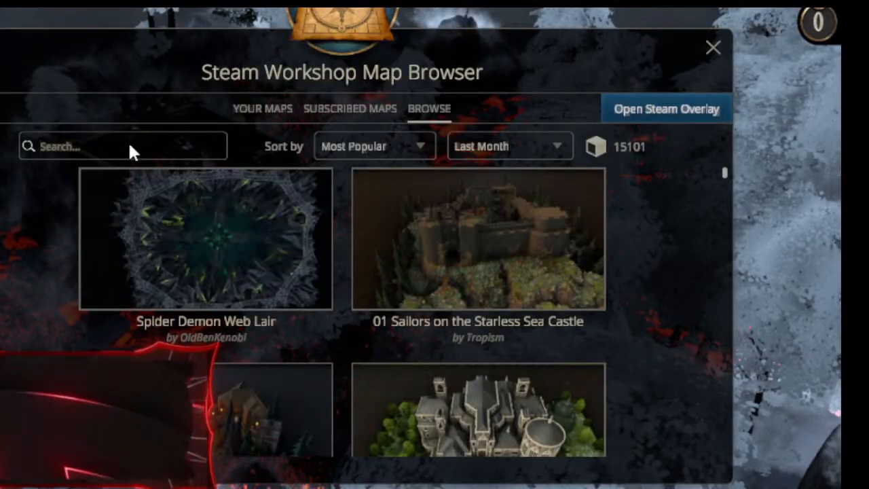
pyautogui.write('fire cave')
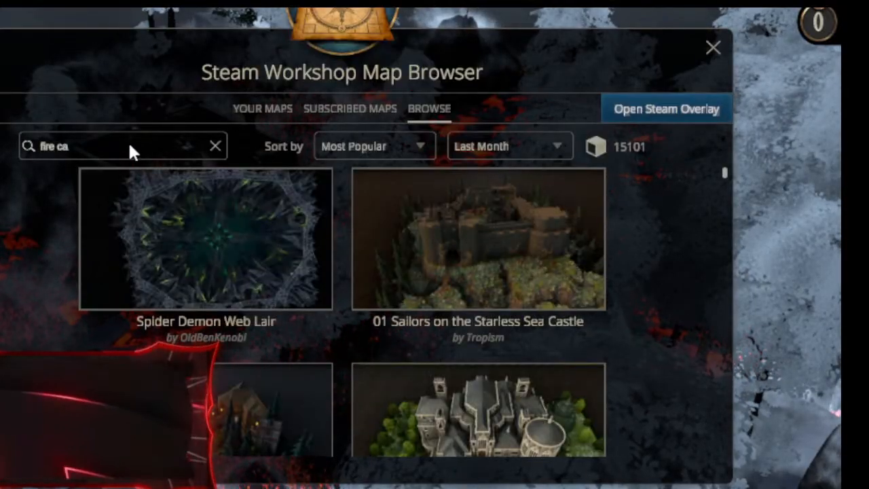
pyautogui.write('s')
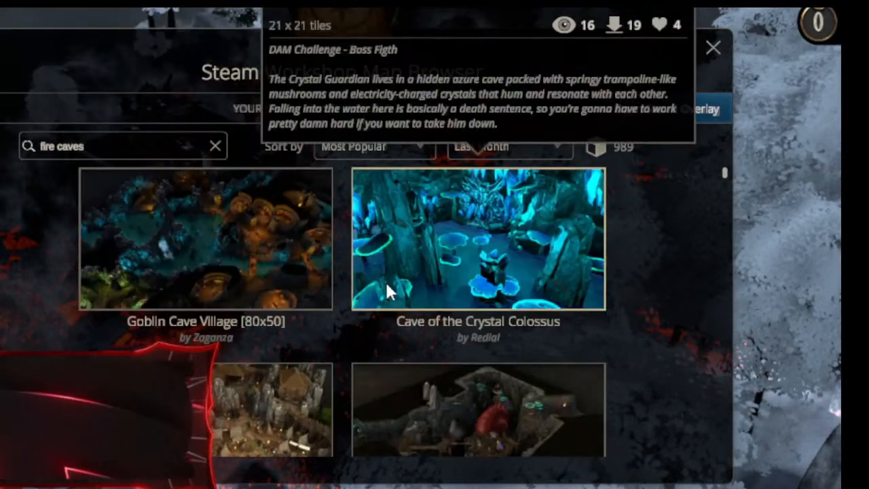
# View the Cave Worm Encounter details from the search results and return to the overview.
pyautogui.scroll(-1, 385, 291)
pyautogui.scroll(-2, 385, 289)
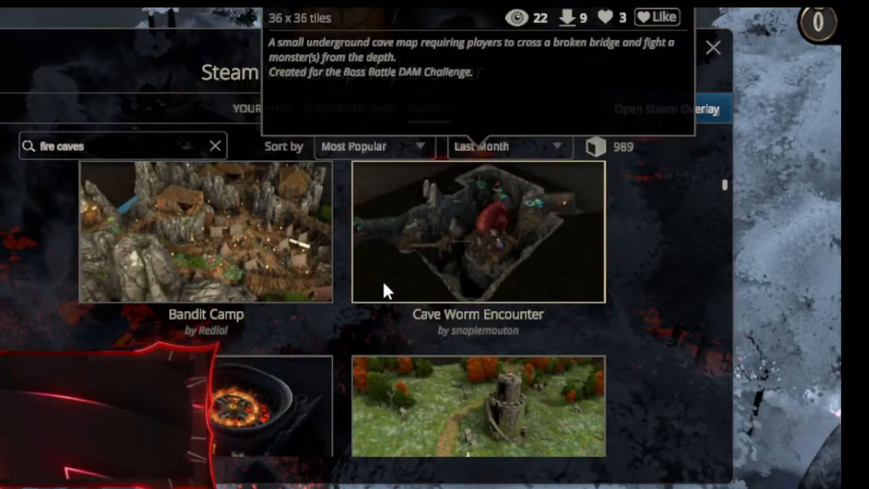
pyautogui.click(384, 258)
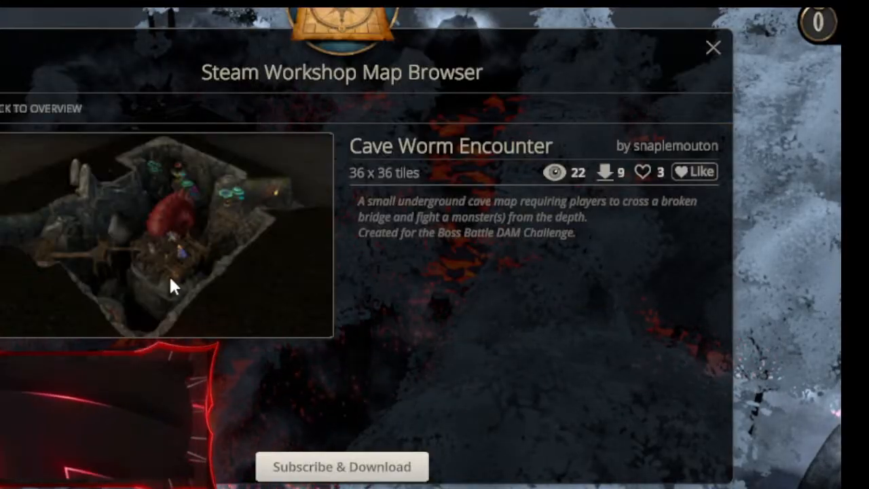
pyautogui.click(10, 107)
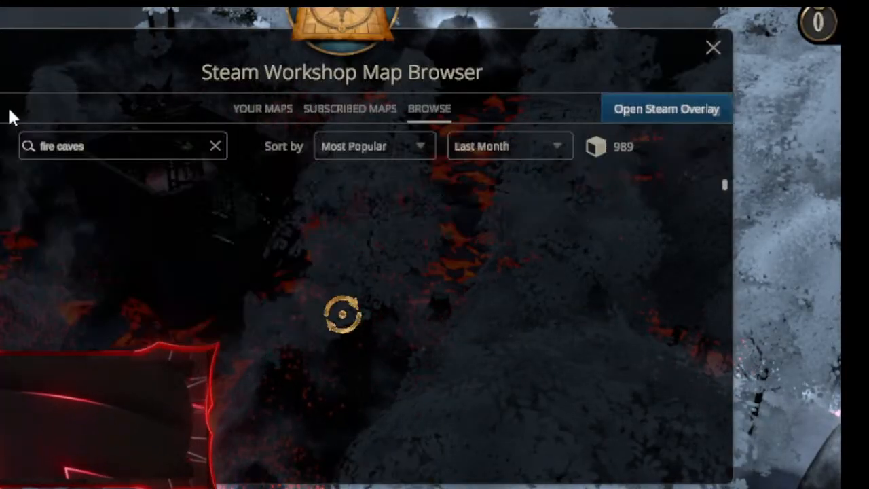
# Find the Broken Heart Cave map among the results, like it from its details page and return to the overview.
pyautogui.scroll(-4, 437, 307)
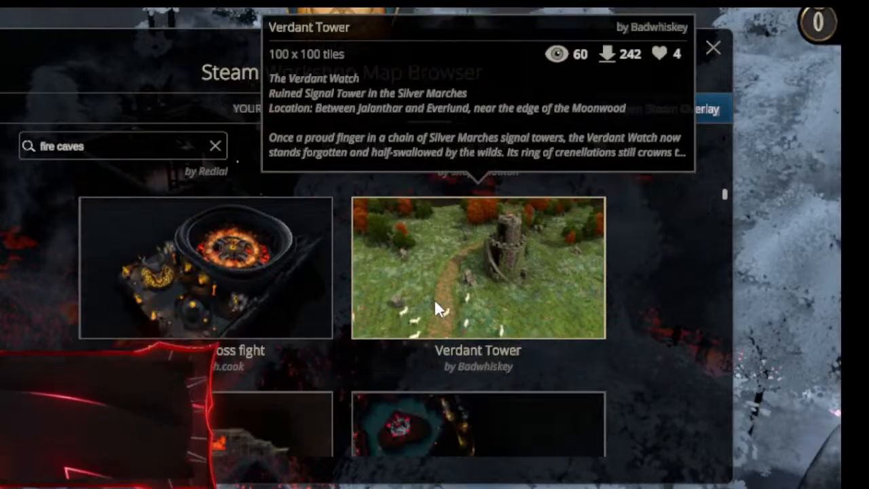
pyautogui.scroll(-1, 436, 310)
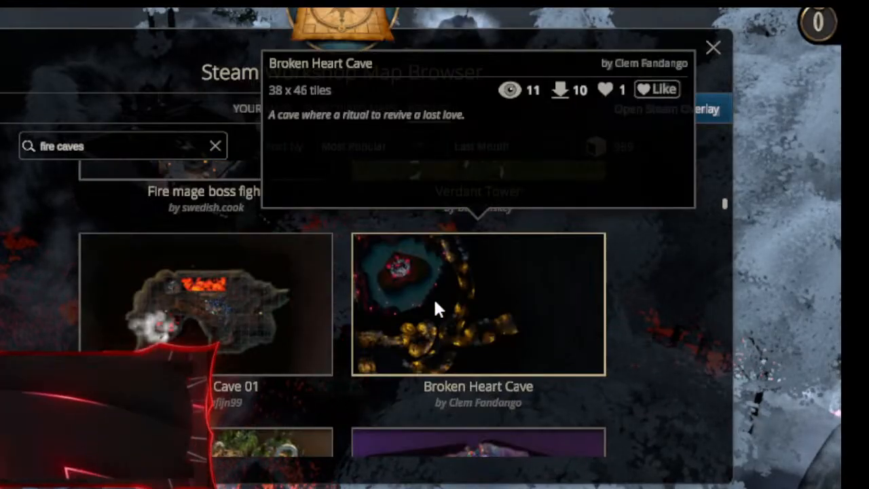
pyautogui.click(434, 307)
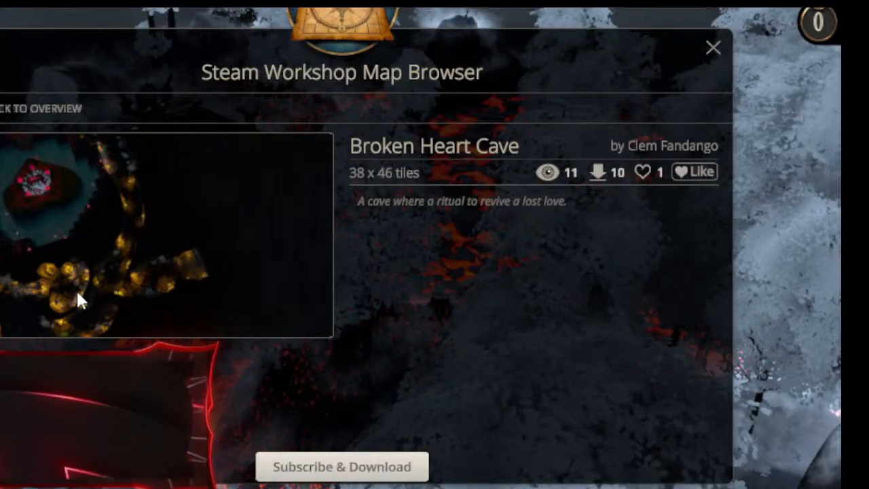
pyautogui.click(646, 174)
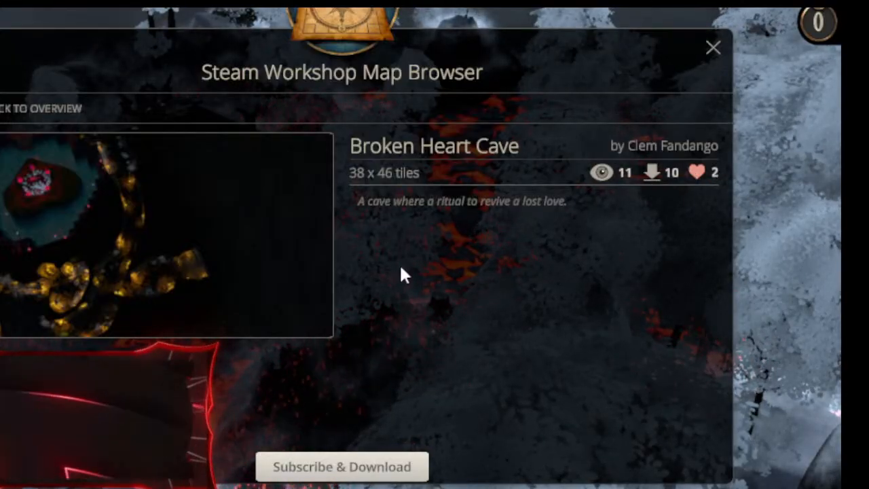
pyautogui.click(41, 108)
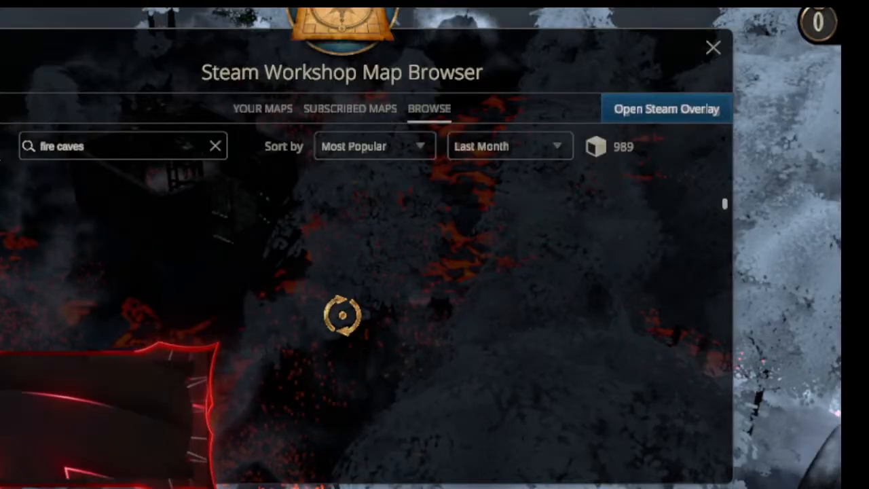
# Look through the rest of the "fire caves" results down to the end of the page, and go back up to the Fire Fungus Cave area.
pyautogui.scroll(-1, 210, 329)
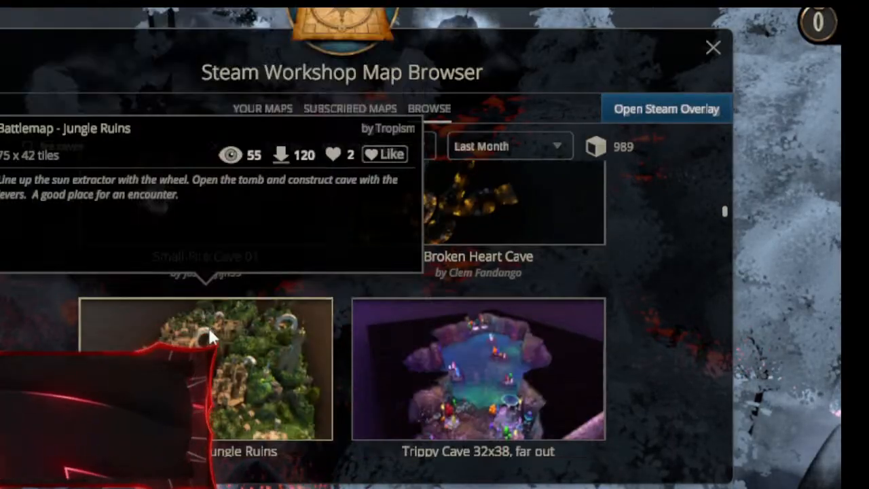
pyautogui.scroll(-5, 208, 325)
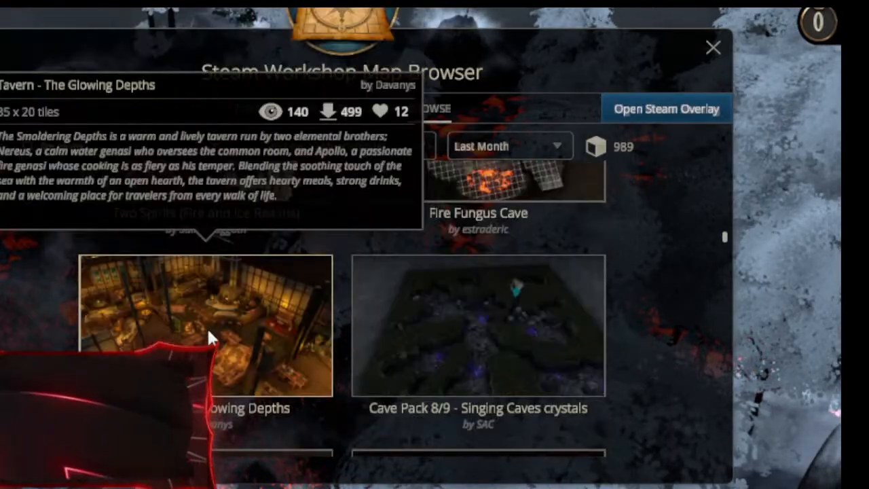
pyautogui.scroll(-5, 208, 333)
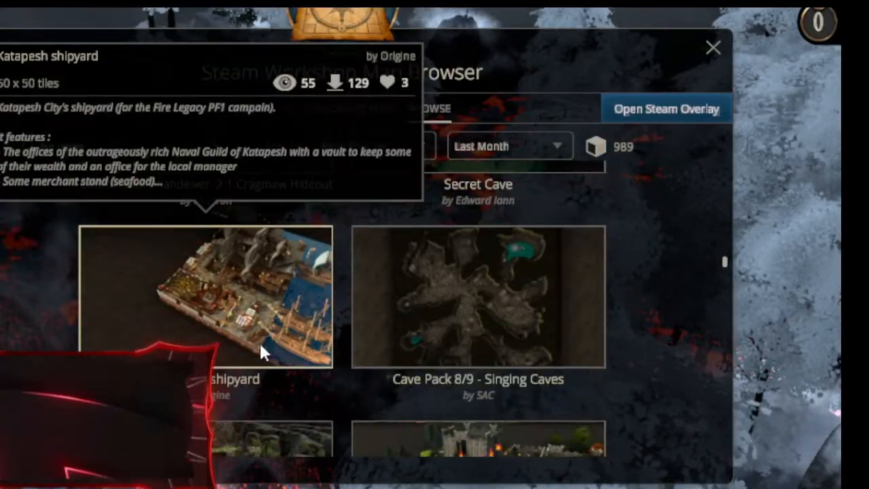
pyautogui.scroll(-5, 248, 351)
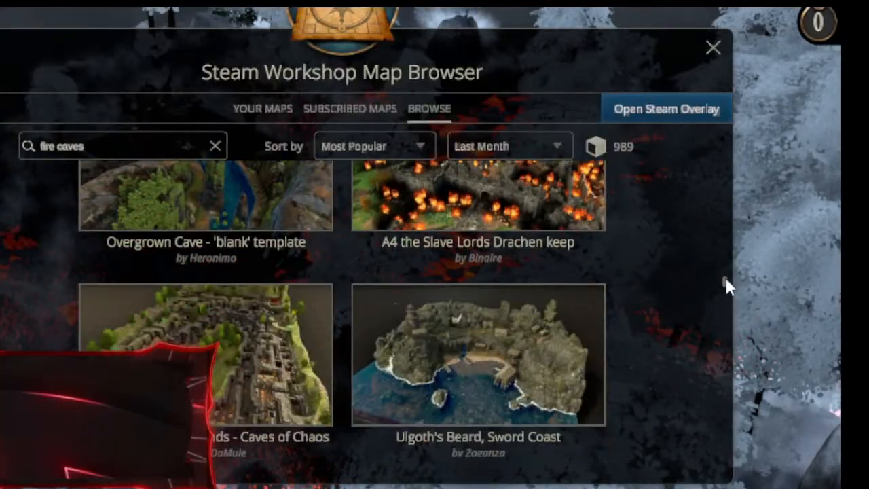
pyautogui.scroll(-6, 724, 279)
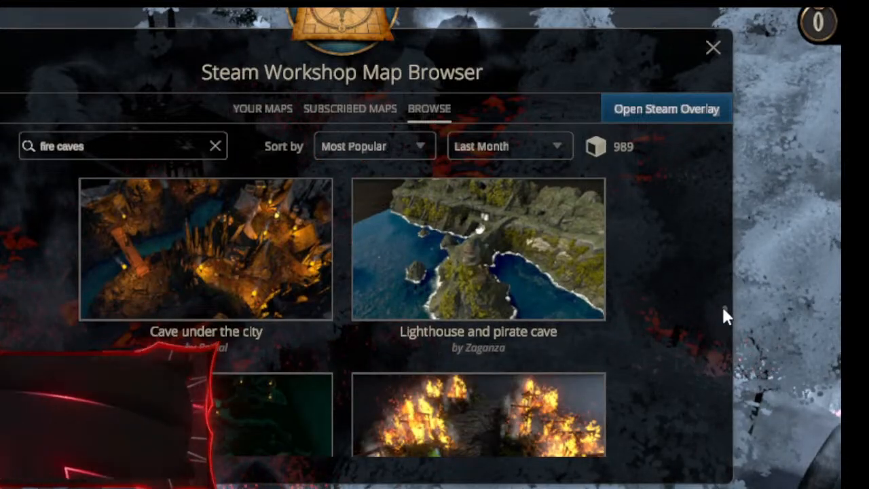
pyautogui.scroll(-7, 722, 305)
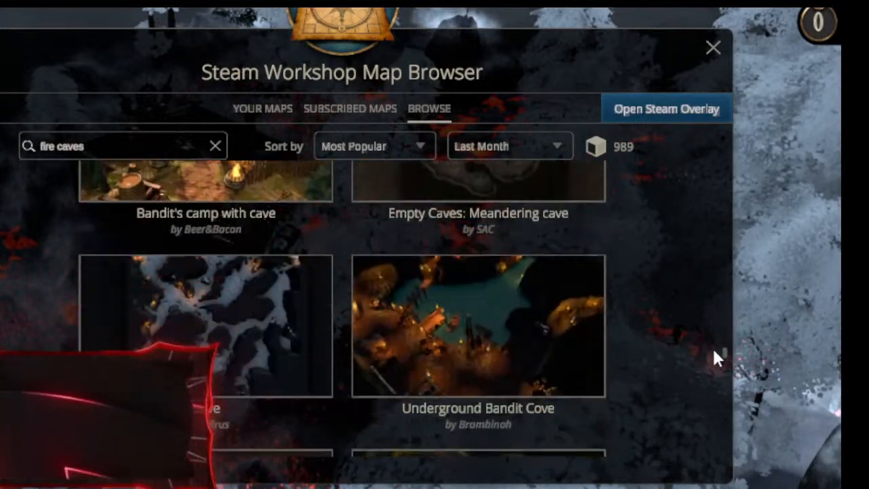
pyautogui.scroll(-10, 716, 358)
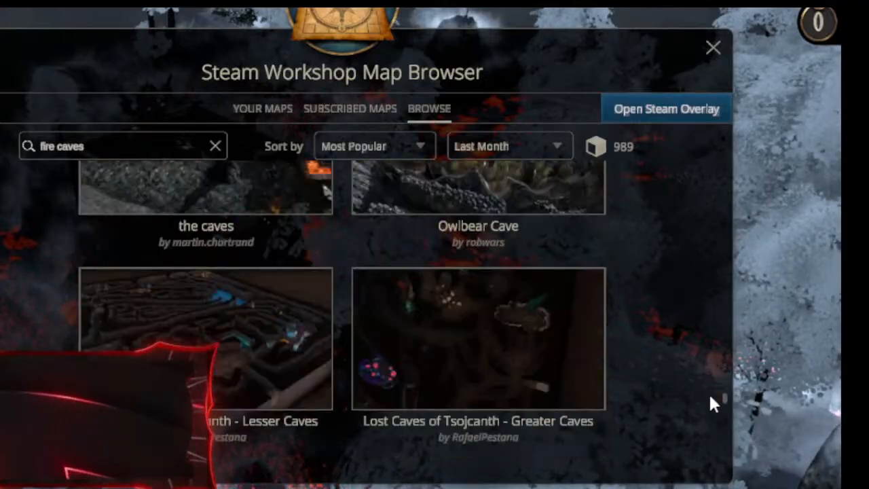
pyautogui.scroll(-6, 711, 404)
pyautogui.scroll(-1, 702, 428)
pyautogui.scroll(-2, 701, 431)
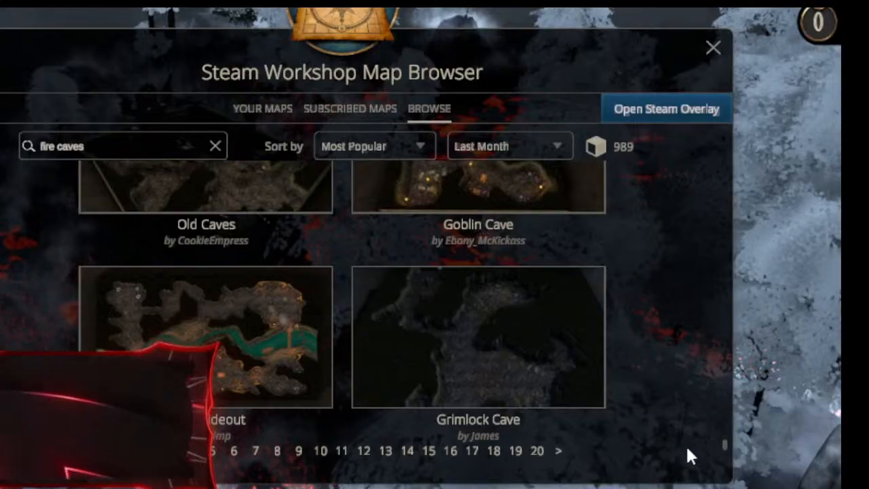
pyautogui.scroll(15, 688, 447)
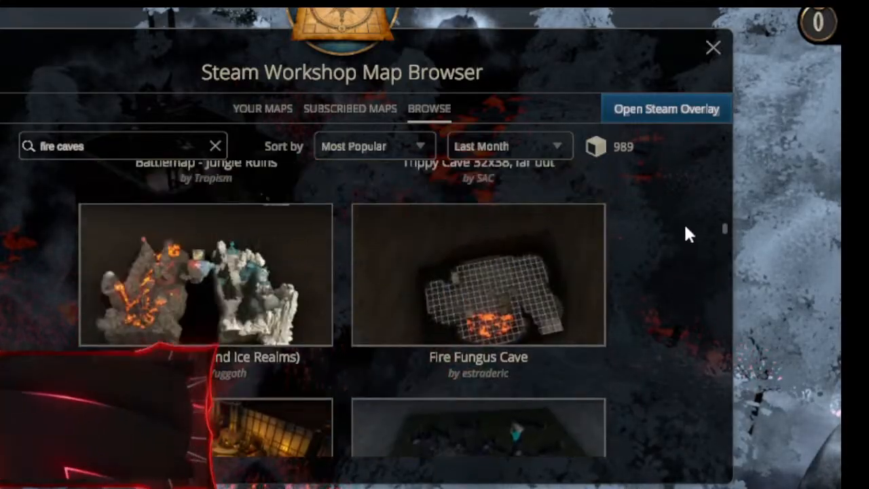
# Load the Broken Heart Cave map, discarding unsaved changes to the current map, and download all its missing Workshop assets.
pyautogui.scroll(8, 686, 235)
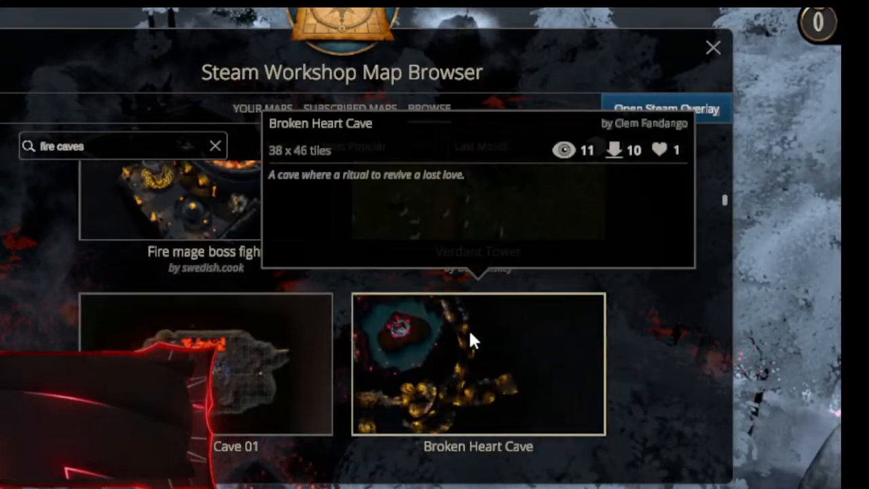
pyautogui.click(470, 333)
pyautogui.click(385, 465)
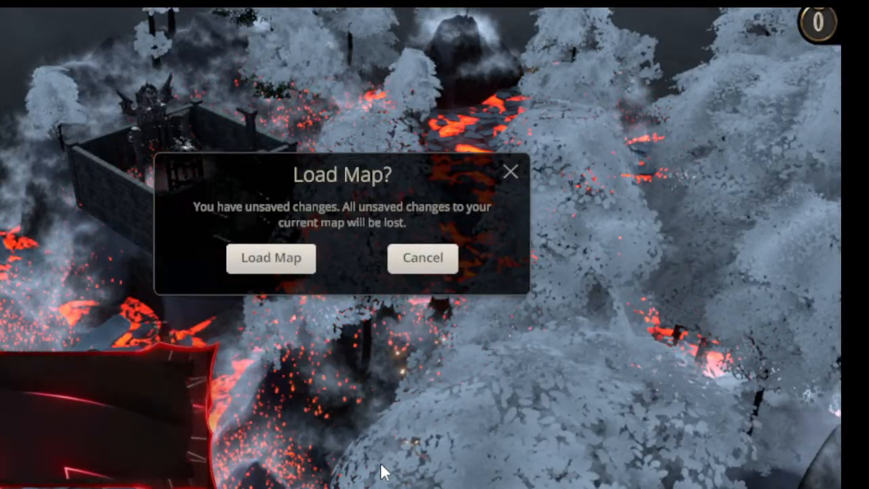
pyautogui.click(232, 256)
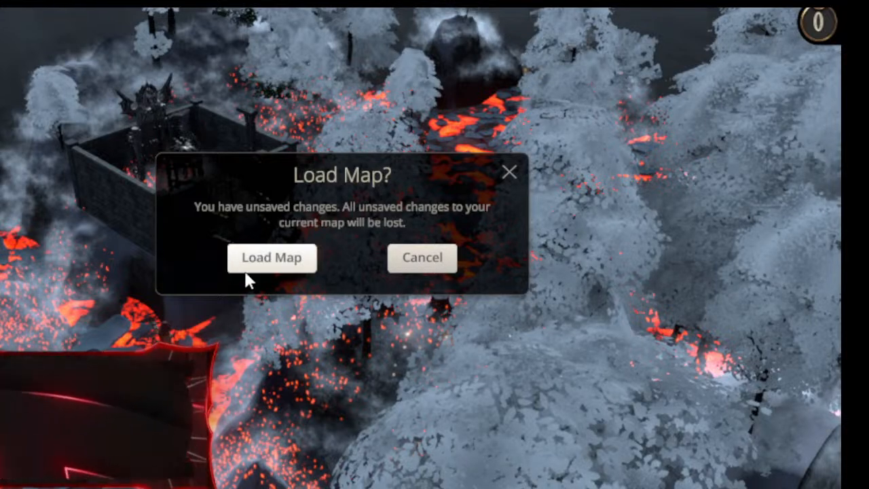
pyautogui.click(299, 256)
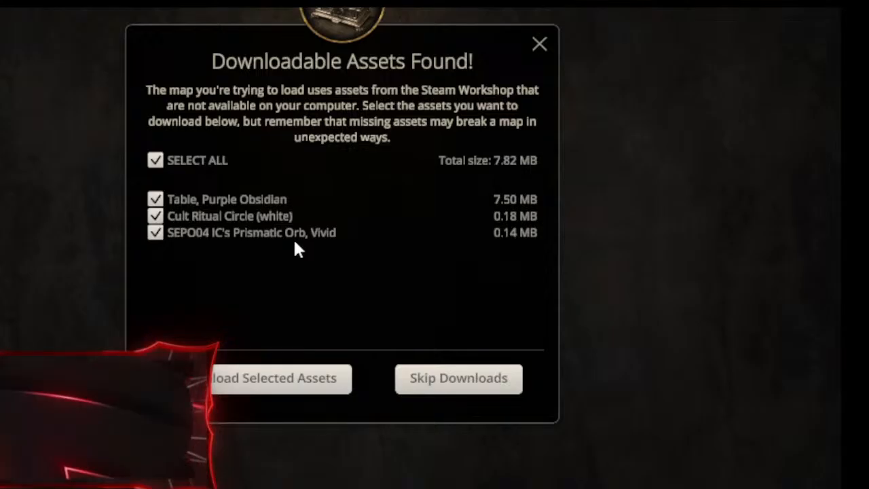
pyautogui.click(265, 382)
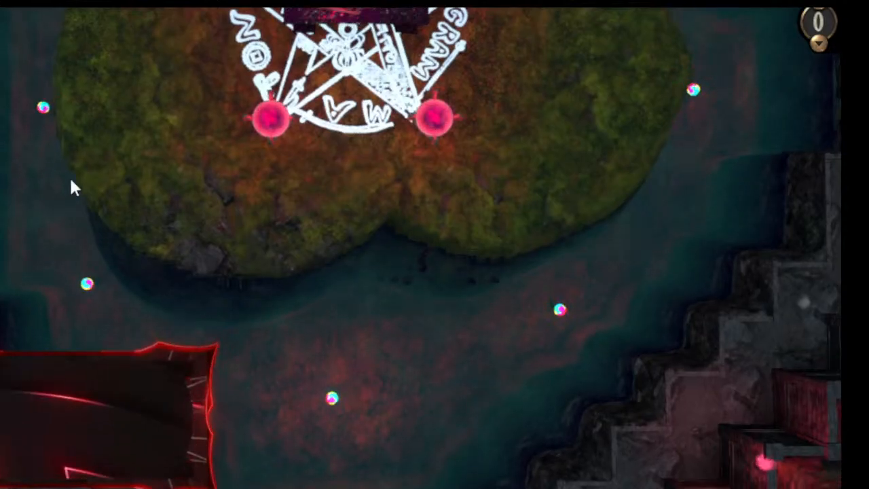
# Examine the heart-shaped ritual island, the surrounding water, the red-lit gate and the walled walkway from several angles.
pyautogui.moveTo(71, 195); pyautogui.dragTo(167, 13, button='middle')
pyautogui.scroll(-6, 161, 130)
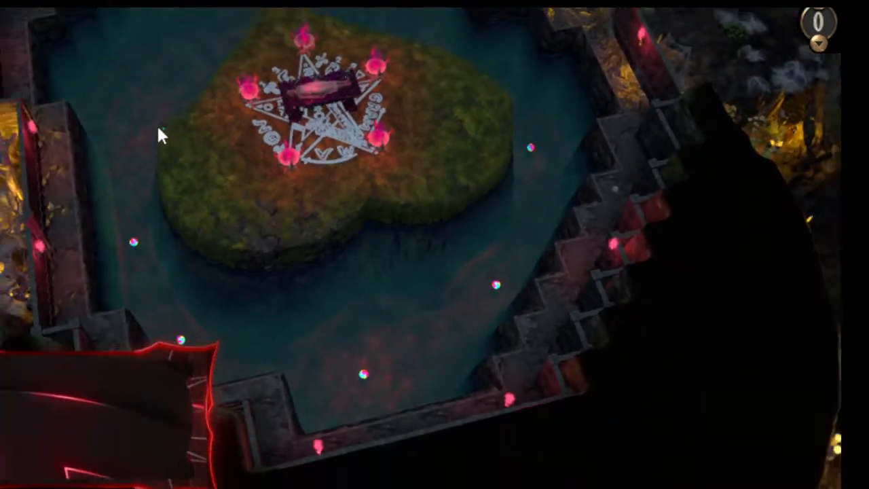
pyautogui.scroll(-5, 158, 127)
pyautogui.moveTo(344, 250); pyautogui.dragTo(300, 469, button='middle')
pyautogui.moveTo(338, 334); pyautogui.dragTo(517, 405, button='middle')
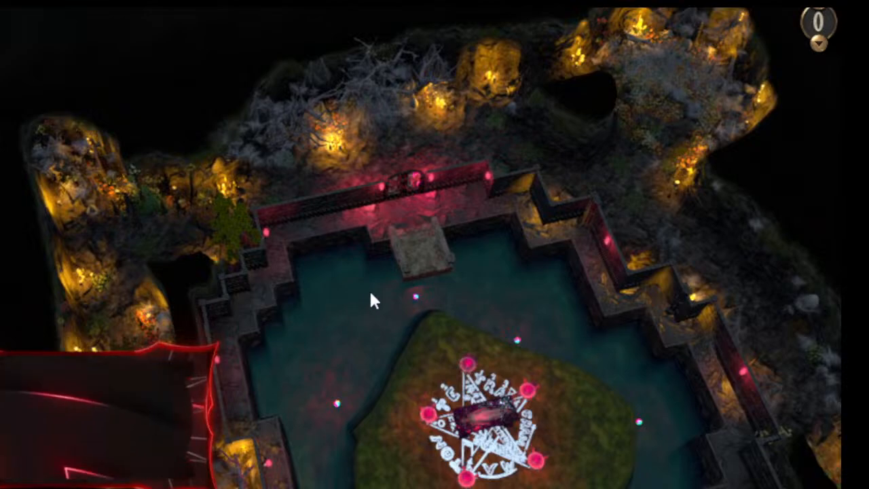
pyautogui.scroll(4, 501, 213)
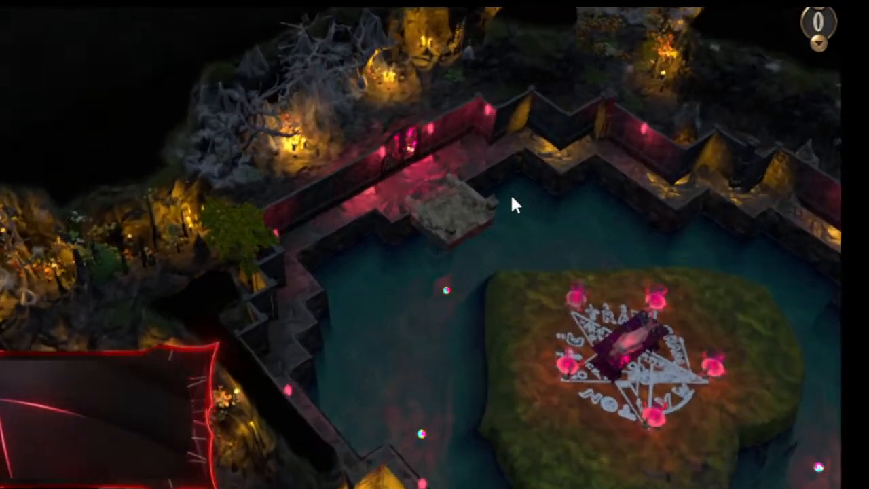
pyautogui.scroll(2, 510, 193)
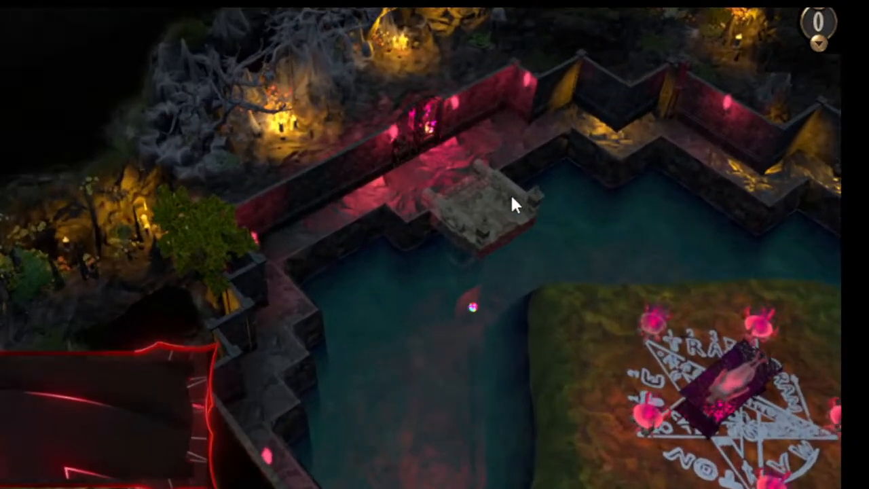
pyautogui.moveTo(509, 178); pyautogui.dragTo(203, 27, button='middle')
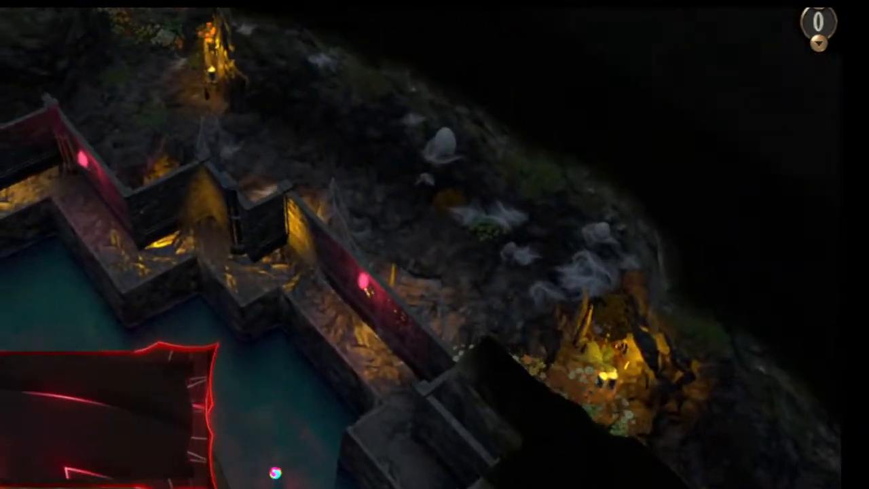
pyautogui.moveTo(86, 321); pyautogui.dragTo(231, 313, button='middle')
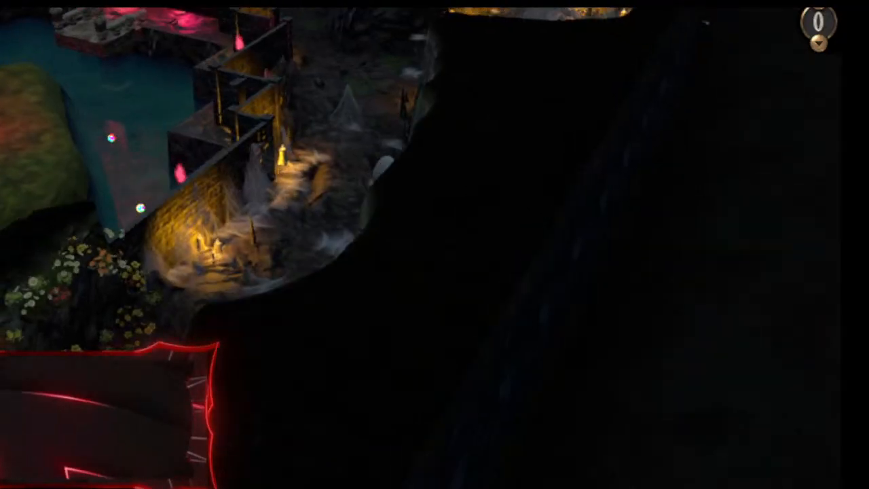
# Tour the outer cave passages, inspecting the webbed dead trees, candle groups, rock pillars and flower-filled cavern.
pyautogui.press('a')
pyautogui.press('s')
pyautogui.moveTo(217, 243); pyautogui.dragTo(634, 106, button='right')
pyautogui.moveTo(506, 160); pyautogui.dragTo(757, 327, button='right')
pyautogui.moveTo(235, 127); pyautogui.dragTo(349, 301, button='right')
pyautogui.moveTo(449, 208); pyautogui.dragTo(261, 478, button='right')
pyautogui.moveTo(475, 280); pyautogui.dragTo(283, 346, button='right')
pyautogui.moveTo(611, 326); pyautogui.dragTo(220, 340, button='right')
pyautogui.moveTo(489, 360); pyautogui.dragTo(251, 248, button='right')
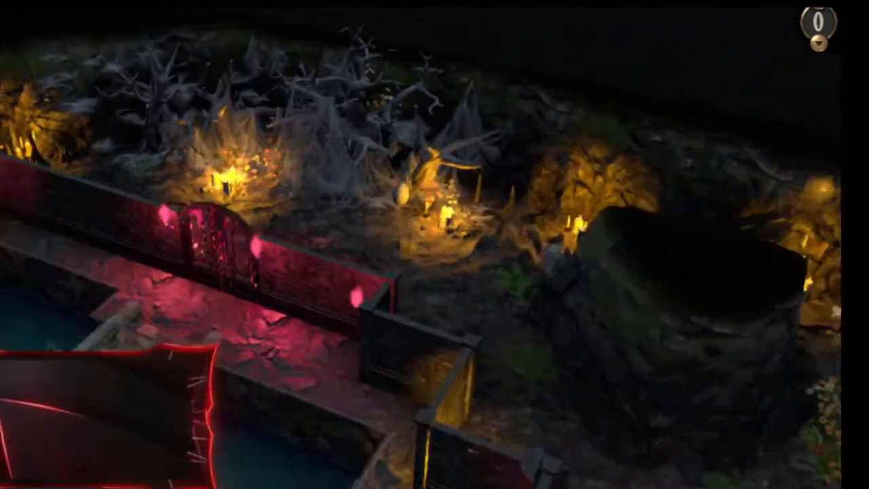
pyautogui.moveTo(407, 339); pyautogui.dragTo(202, 334, button='right')
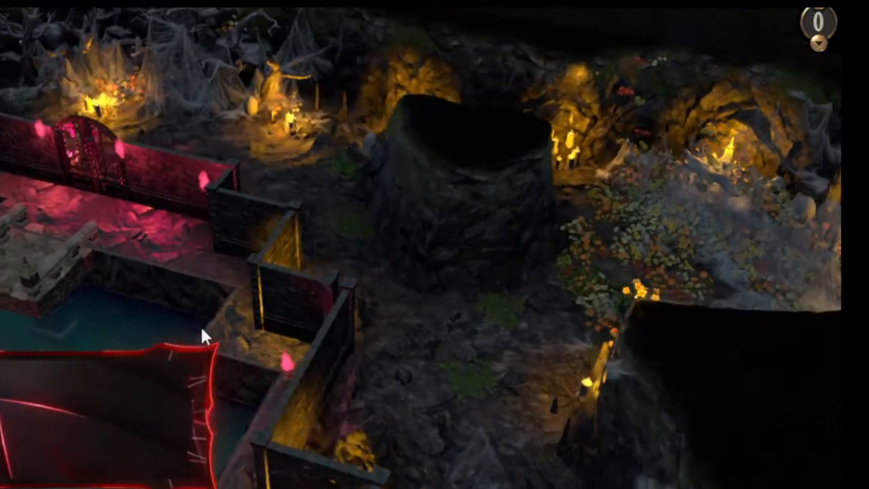
pyautogui.moveTo(202, 330); pyautogui.dragTo(393, 378, button='middle')
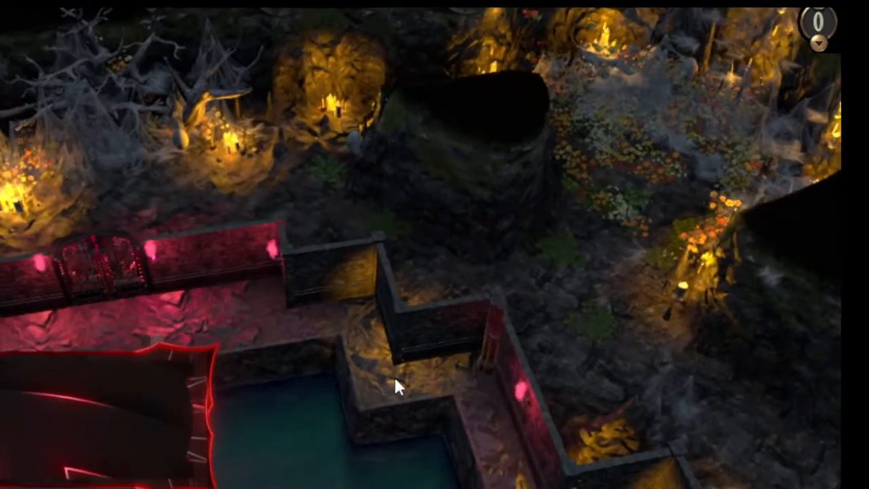
pyautogui.moveTo(394, 374); pyautogui.dragTo(488, 445, button='right')
pyautogui.moveTo(288, 399); pyautogui.dragTo(626, 187, button='right')
pyautogui.moveTo(374, 266); pyautogui.dragTo(144, 485, button='right')
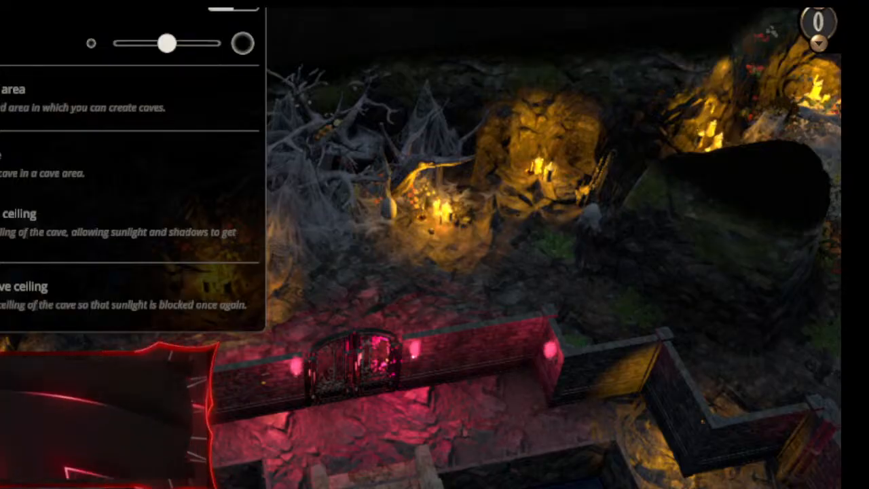
# Search the Steam Workshop maps for "brokn heart cave", locate Broken Heart Cave in the results and close the browser.
pyautogui.click(204, 1)
pyautogui.click(218, 2)
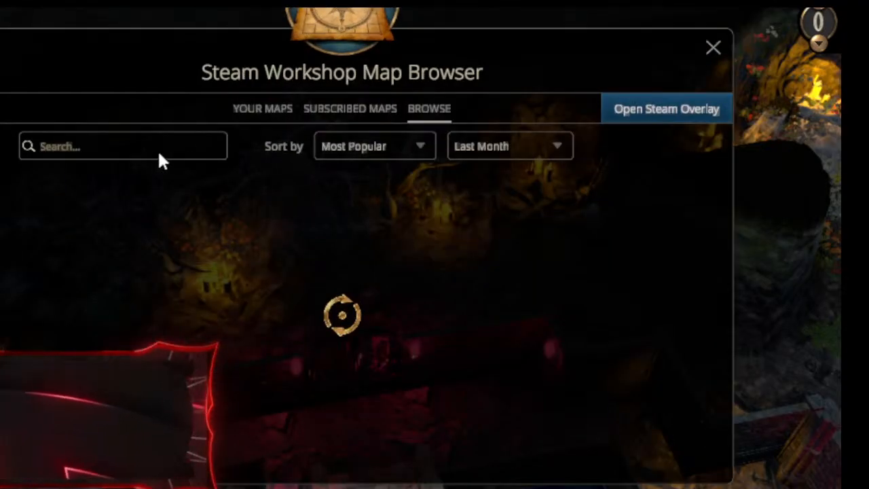
pyautogui.click(151, 156)
pyautogui.write('broken heart cave')
pyautogui.press('Return')
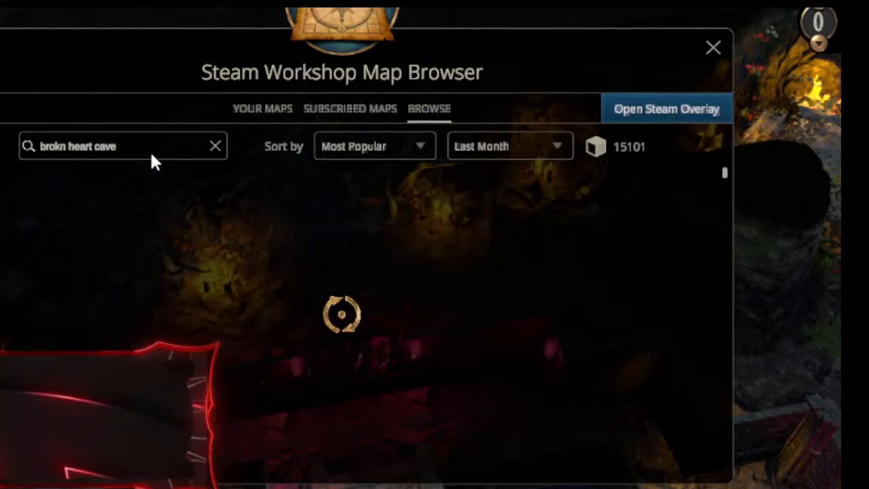
pyautogui.moveTo(192, 241)
pyautogui.scroll(-5, 190, 241)
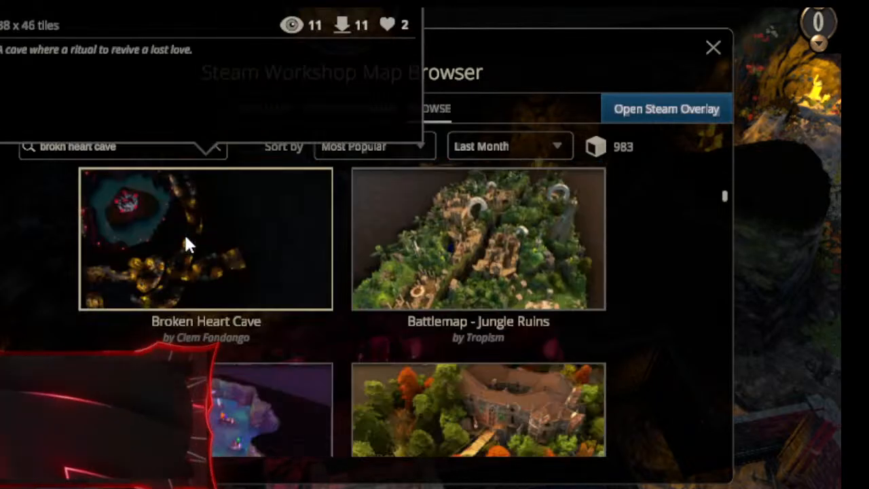
pyautogui.moveTo(594, 180)
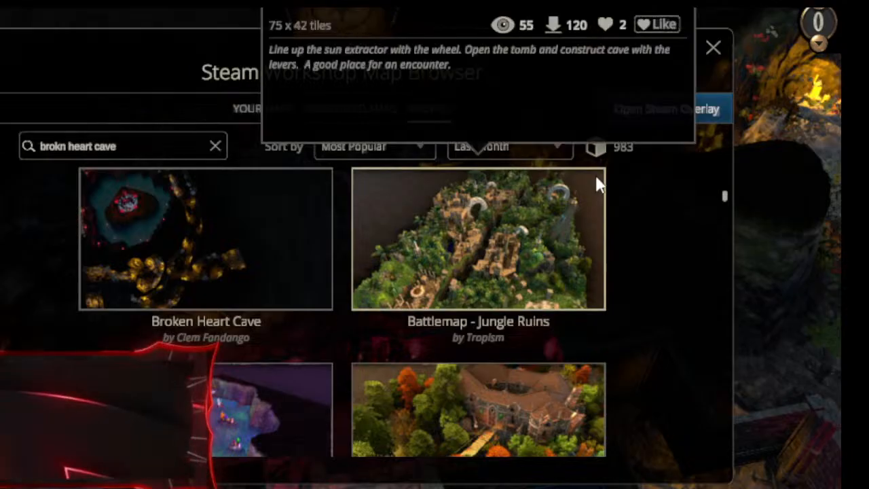
pyautogui.click(711, 49)
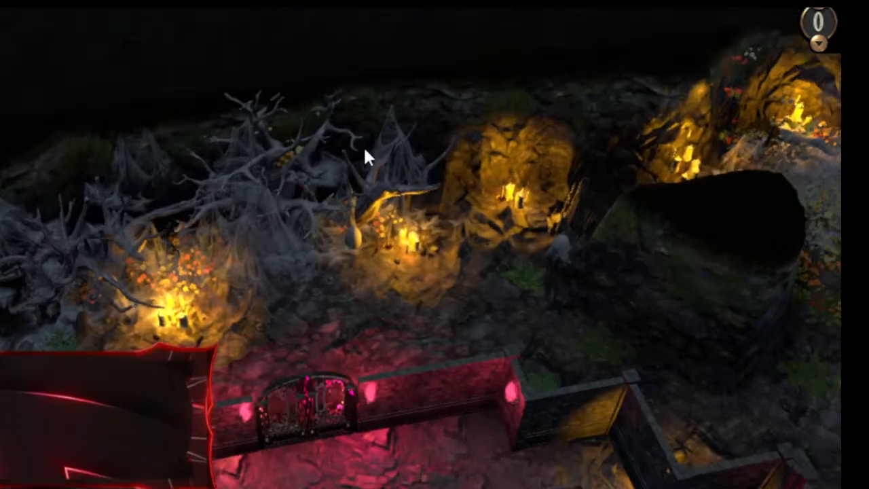
# Inspect the webbed trees and the flower-covered cavern beyond the large rock pillar from above and at an angle.
pyautogui.moveTo(364, 148); pyautogui.dragTo(159, 242, button='middle')
pyautogui.moveTo(395, 275); pyautogui.dragTo(410, 409, button='middle')
pyautogui.moveTo(396, 377); pyautogui.dragTo(491, 485, button='right')
pyautogui.moveTo(455, 345); pyautogui.dragTo(270, 212, button='middle')
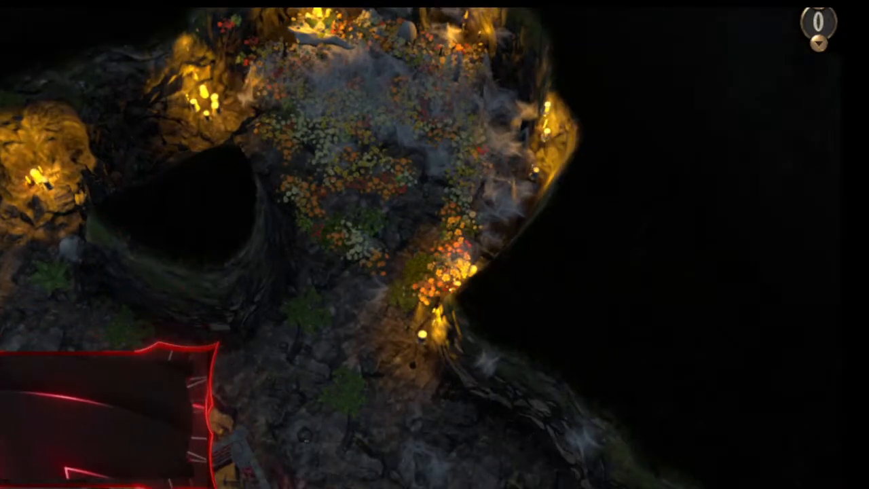
pyautogui.moveTo(480, 151); pyautogui.dragTo(644, 44, button='middle')
pyautogui.moveTo(333, 169); pyautogui.dragTo(618, 21, button='middle')
pyautogui.moveTo(302, 111); pyautogui.dragTo(264, 192, button='middle')
pyautogui.moveTo(416, 73); pyautogui.dragTo(0, 488, button='middle')
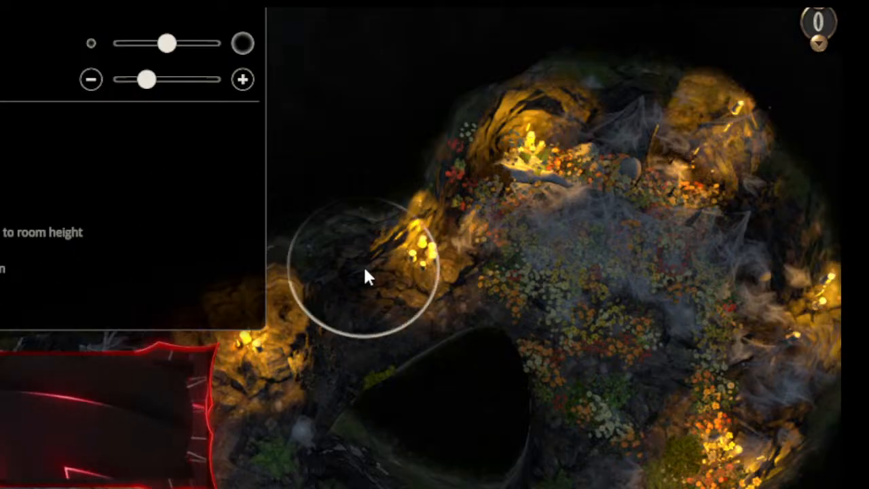
# Carve the cave passage wider behind the large rock pillar, between the two candlelit alcoves, and close the cave tool.
pyautogui.moveTo(399, 317)
pyautogui.mouseDown()
pyautogui.moveTo(352, 266)
pyautogui.moveTo(322, 192)
pyautogui.mouseUp()
pyautogui.moveTo(331, 197)
pyautogui.mouseDown(button='middle')
pyautogui.moveTo(584, 181)
pyautogui.moveTo(636, 214)
pyautogui.moveTo(536, 189)
pyautogui.moveTo(243, 74)
pyautogui.moveTo(52, 68)
pyautogui.moveTo(408, 190)
pyautogui.moveTo(520, 261)
pyautogui.mouseUp(button='middle')
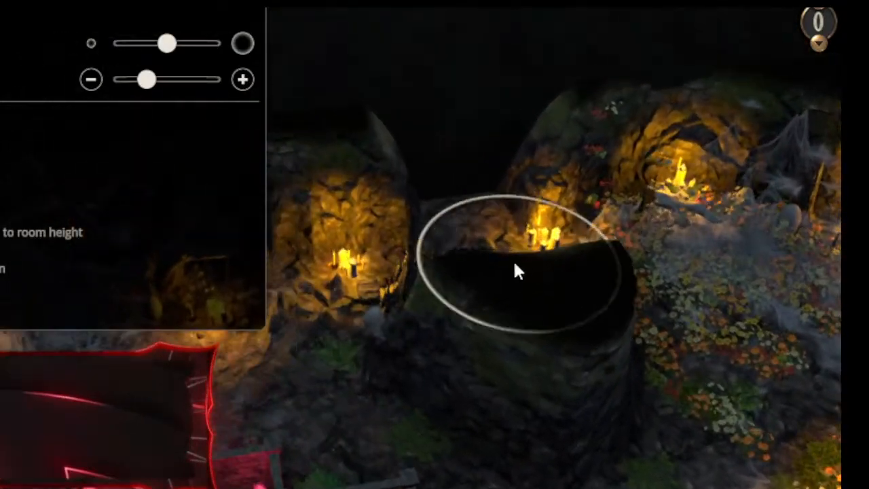
pyautogui.click(2, 88)
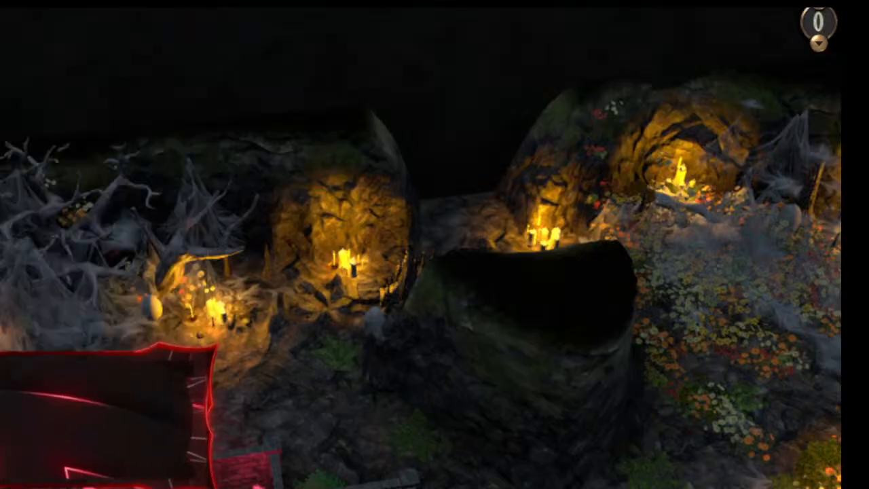
pyautogui.moveTo(264, 272); pyautogui.dragTo(251, 354, button='middle')
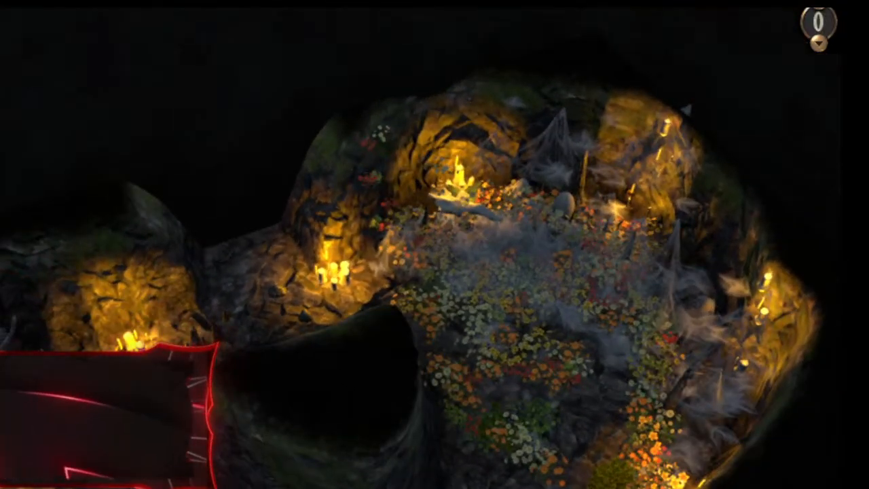
# Browse the placeable objects and search them for "camp".
pyautogui.moveTo(2, 49)
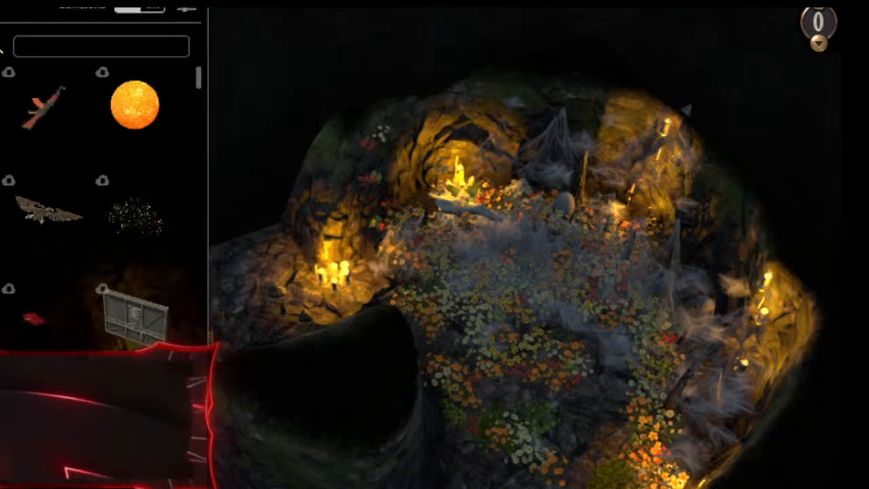
pyautogui.scroll(-2, 82, 279)
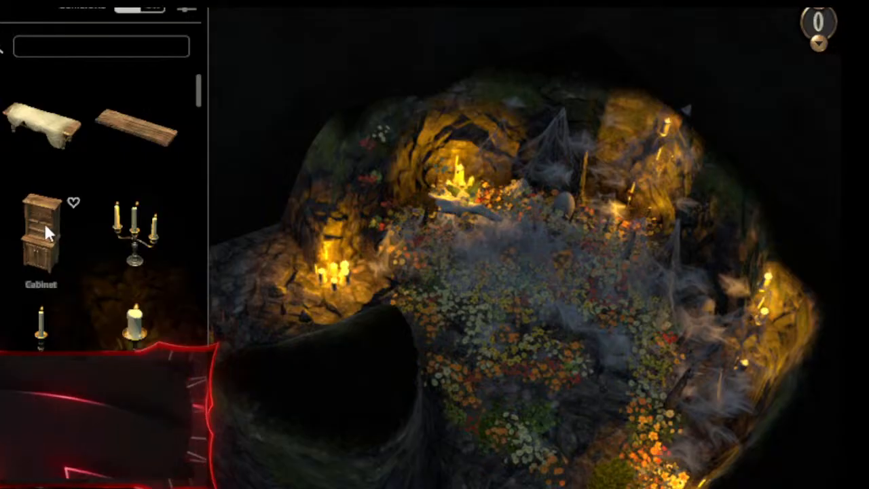
pyautogui.scroll(-5, 59, 245)
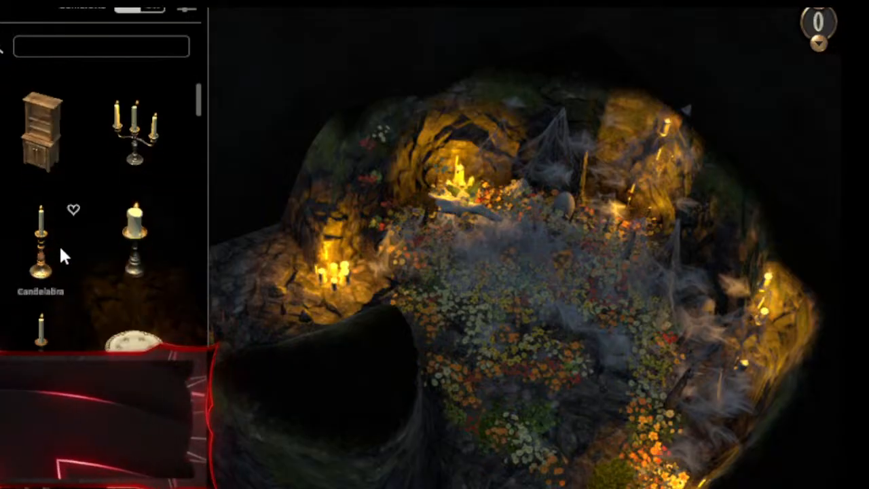
pyautogui.click(40, 50)
pyautogui.write('camp')
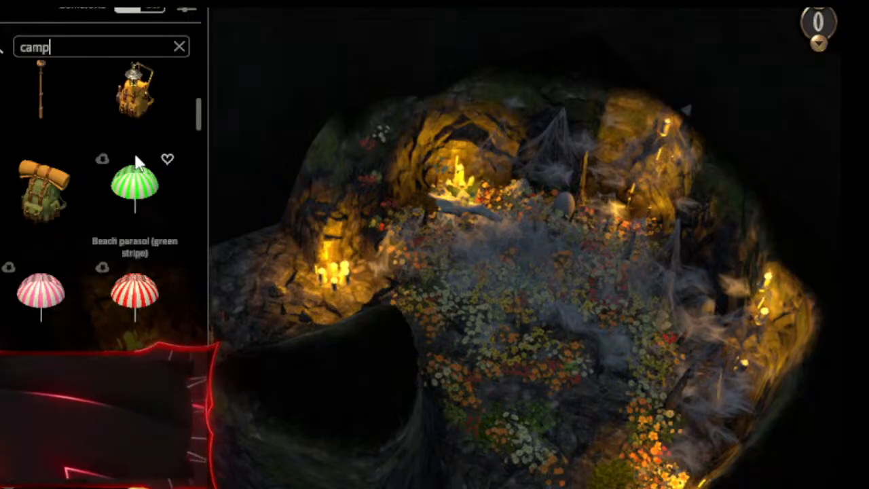
# Place the backpack with the lantern in the carved passage beside the candles and set its height to -0.1.
pyautogui.click(140, 97)
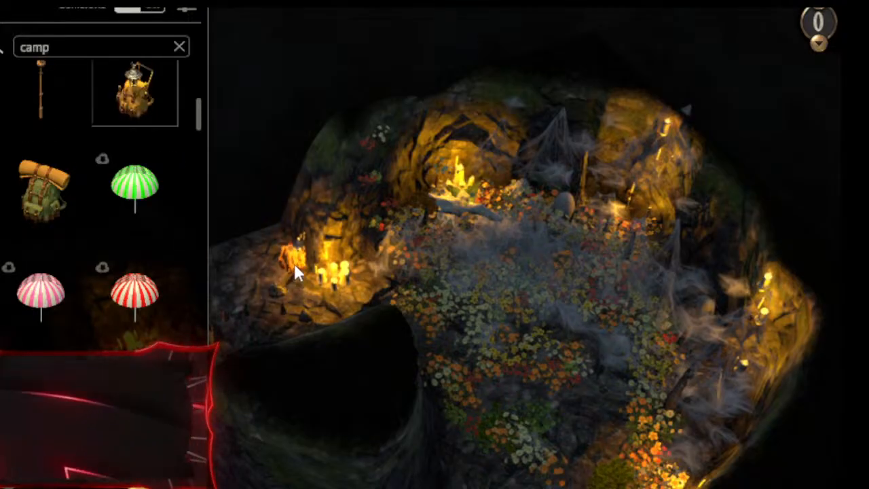
pyautogui.scroll(1, 295, 269)
pyautogui.click(265, 248)
pyautogui.moveTo(267, 199); pyautogui.dragTo(282, 233)
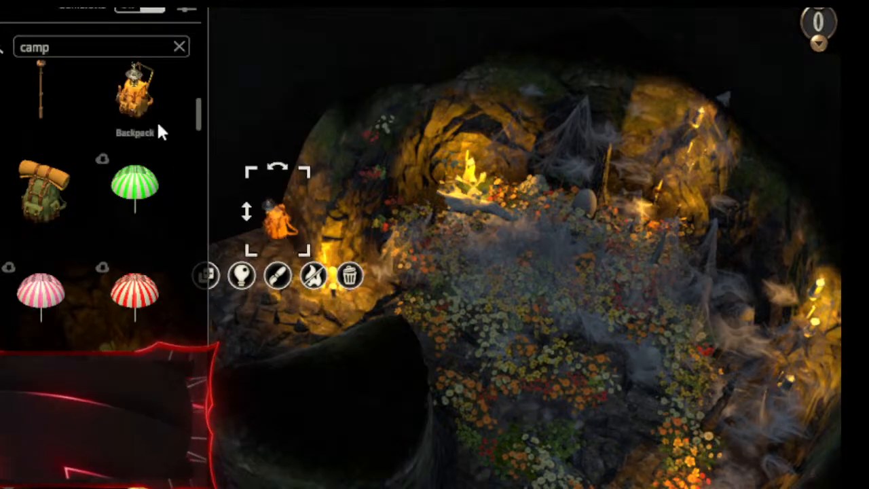
pyautogui.moveTo(245, 211); pyautogui.dragTo(253, 263)
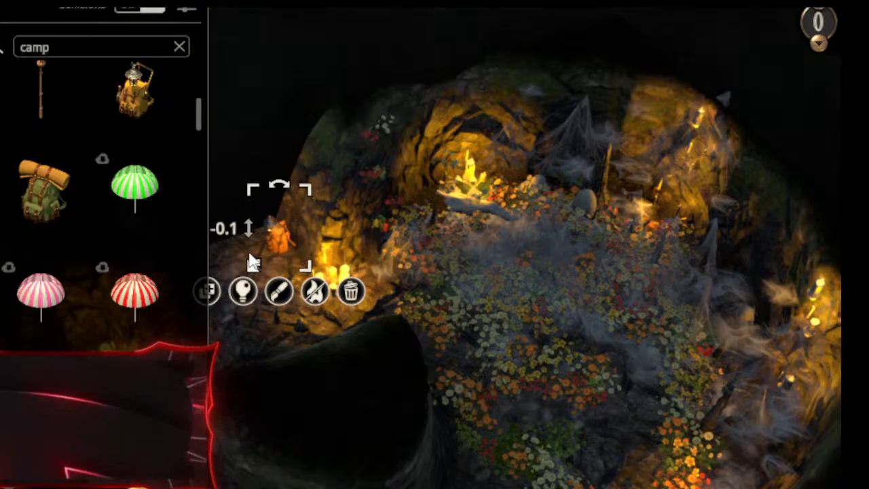
# Shift the backpack's colour to a magenta hue and set its lantern light to cyan.
pyautogui.click(280, 293)
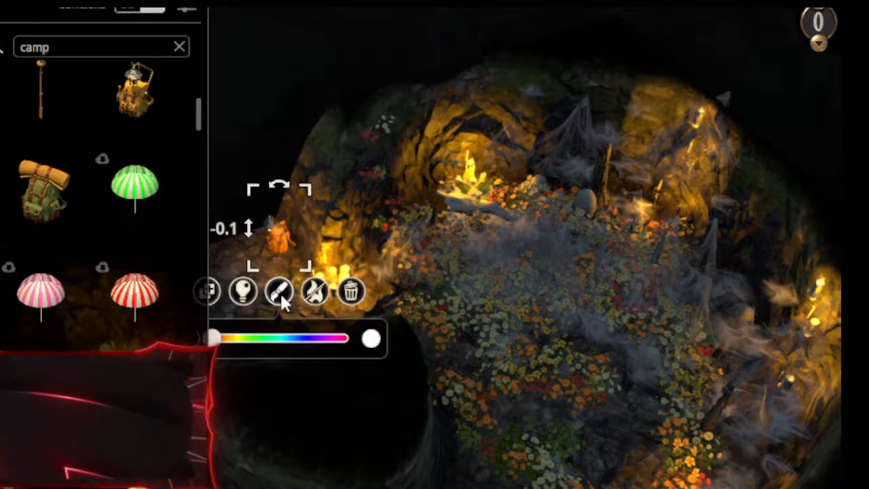
pyautogui.click(316, 339)
pyautogui.moveTo(317, 345); pyautogui.dragTo(294, 348)
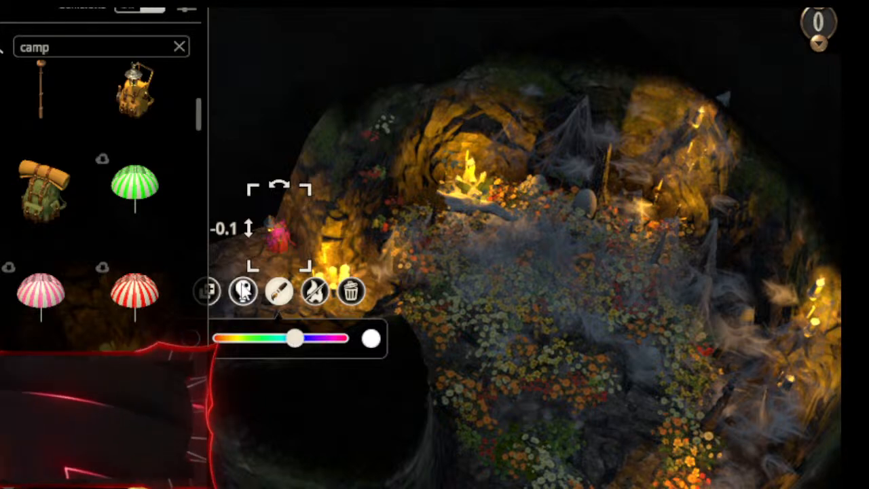
pyautogui.click(243, 291)
pyautogui.click(301, 341)
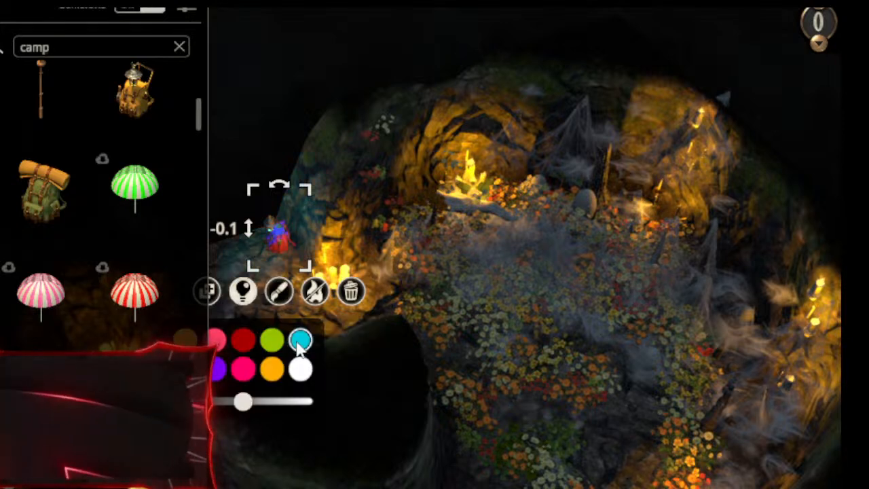
# Place the green backpack with the orange bedroll against the cave wall near the lantern backpack.
pyautogui.click(259, 151)
pyautogui.moveTo(260, 149); pyautogui.dragTo(381, 155, button='middle')
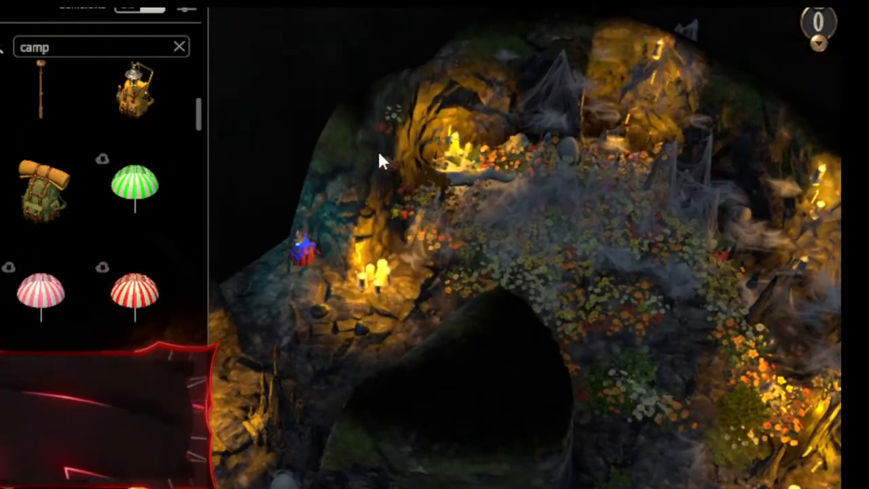
pyautogui.click(52, 195)
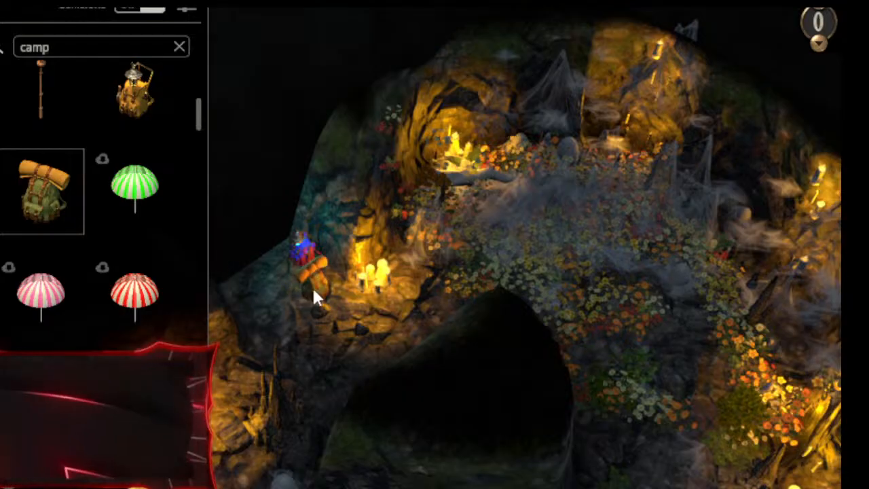
pyautogui.moveTo(275, 311); pyautogui.dragTo(258, 324, button='middle')
pyautogui.click(258, 325)
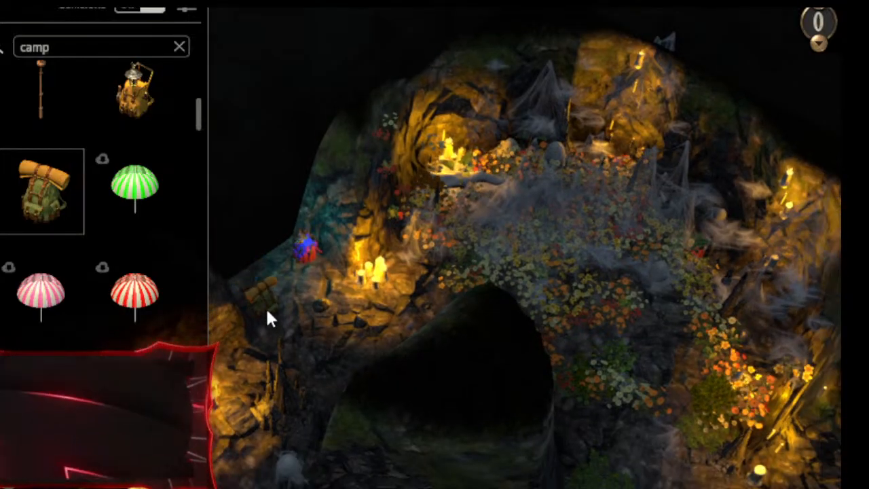
pyautogui.moveTo(262, 263); pyautogui.dragTo(250, 308)
pyautogui.click(249, 362)
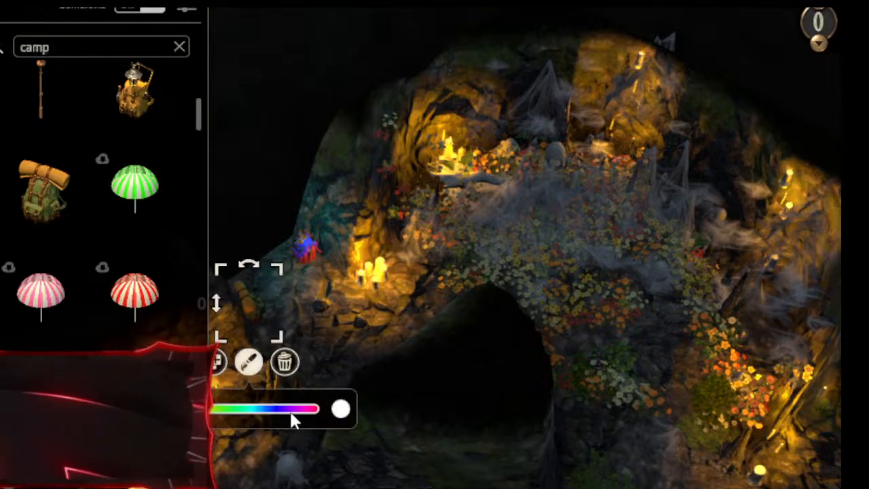
pyautogui.click(328, 313)
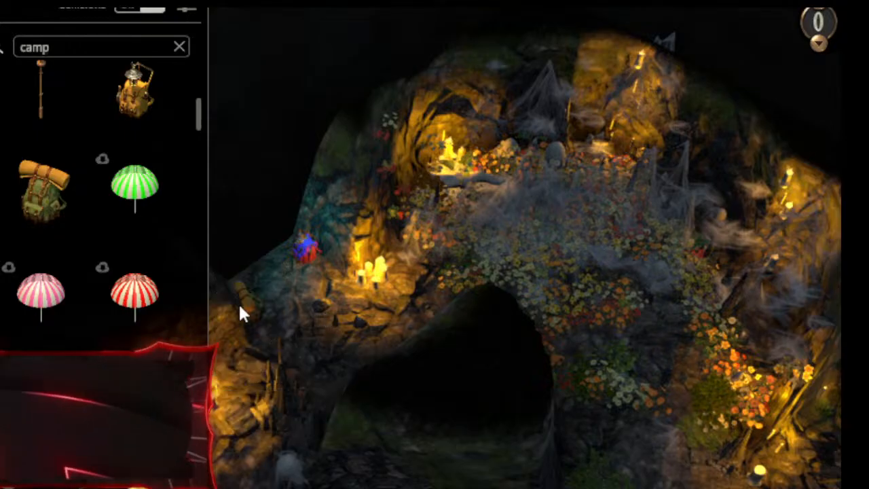
# Place the campfire on the cave floor in front of the candles and toggle its flames on and back off.
pyautogui.scroll(-3, 166, 316)
pyautogui.scroll(-3, 161, 305)
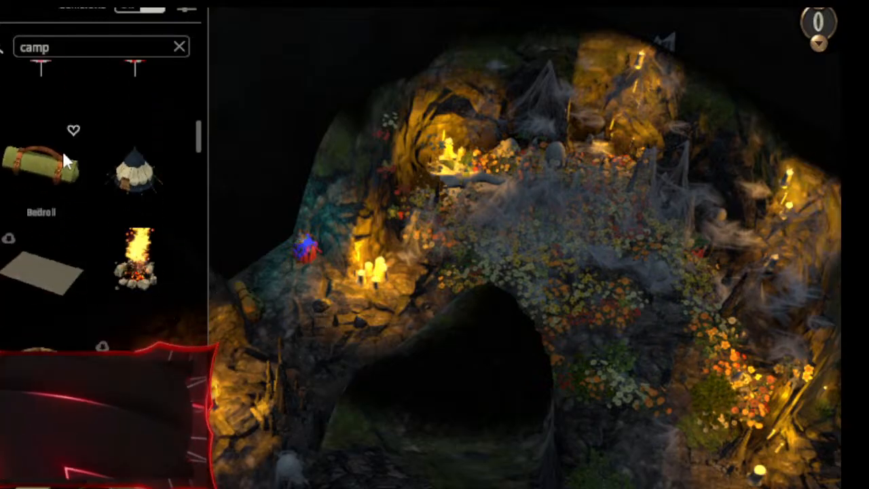
pyautogui.scroll(-2, 119, 275)
pyautogui.click(134, 197)
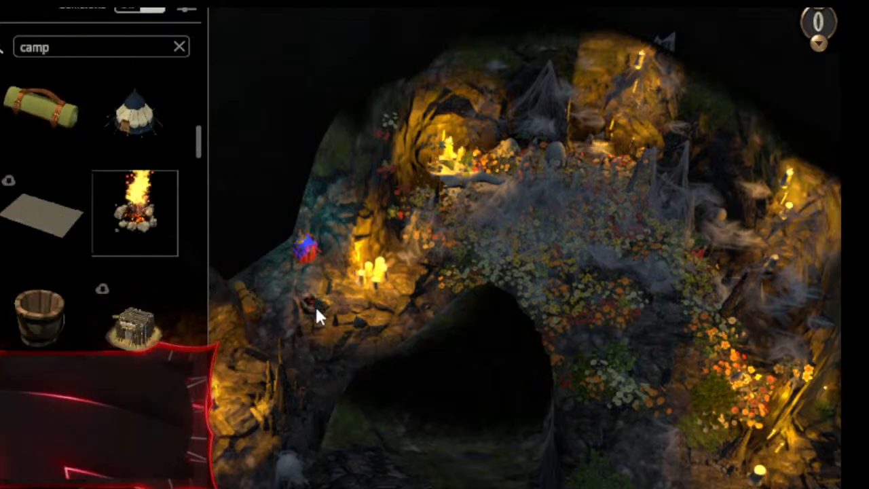
pyautogui.click(343, 301)
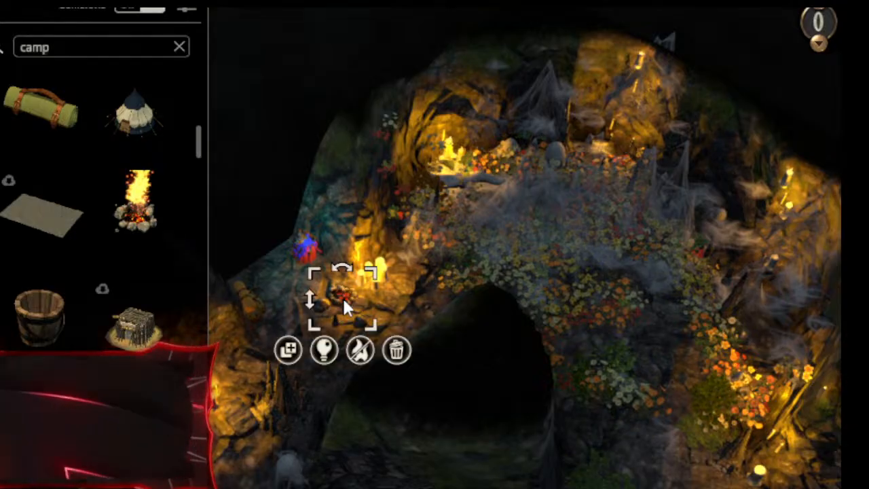
pyautogui.click(364, 353)
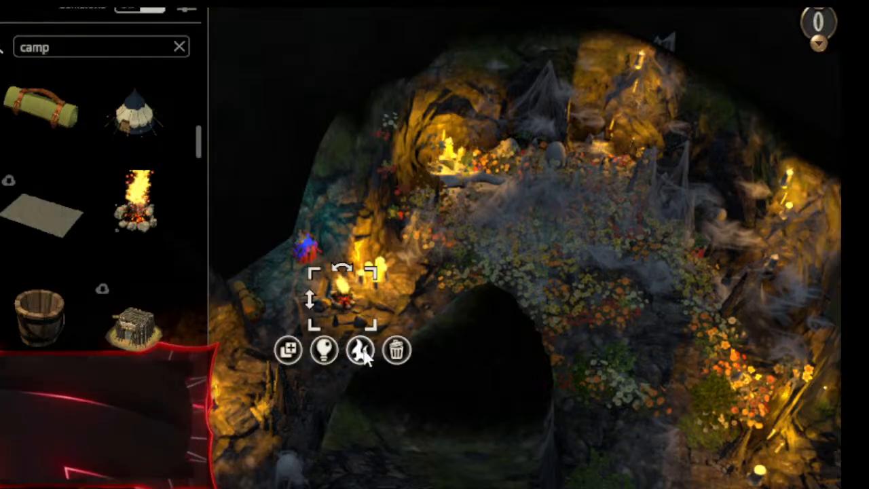
pyautogui.click(385, 266)
pyautogui.click(384, 274)
pyautogui.click(362, 363)
# Search the placeable objects for "coffin".
pyautogui.moveTo(342, 358); pyautogui.dragTo(460, 263, button='middle')
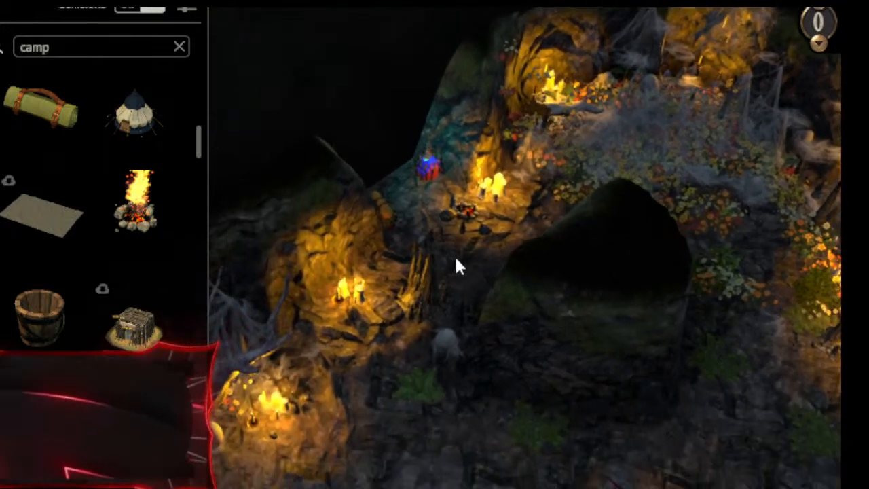
pyautogui.moveTo(430, 316); pyautogui.dragTo(560, 230, button='middle')
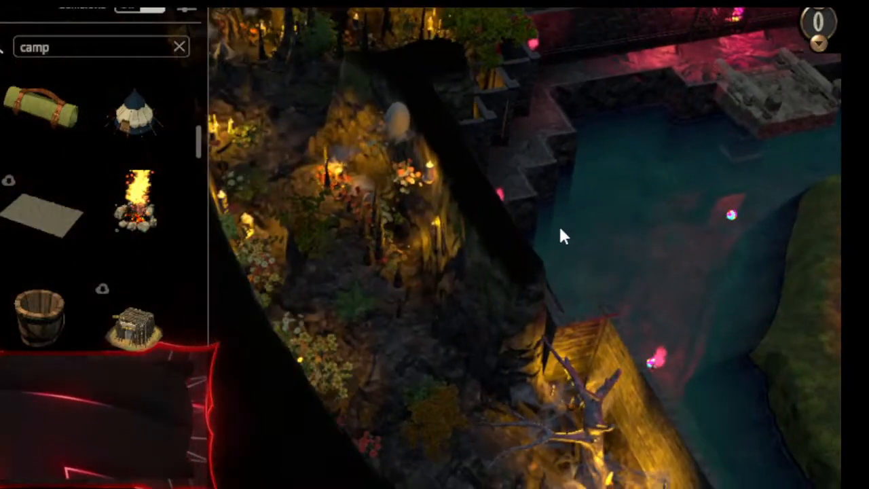
pyautogui.moveTo(344, 256); pyautogui.dragTo(460, 387, button='middle')
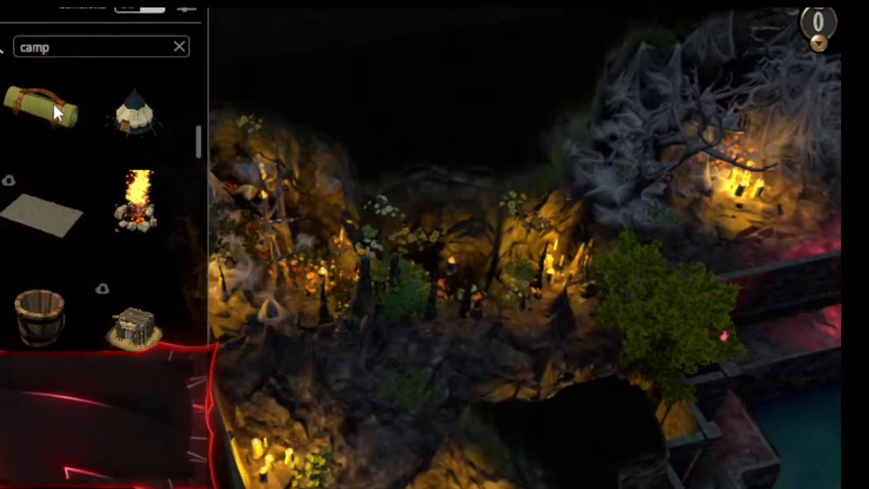
pyautogui.doubleClick(47, 47)
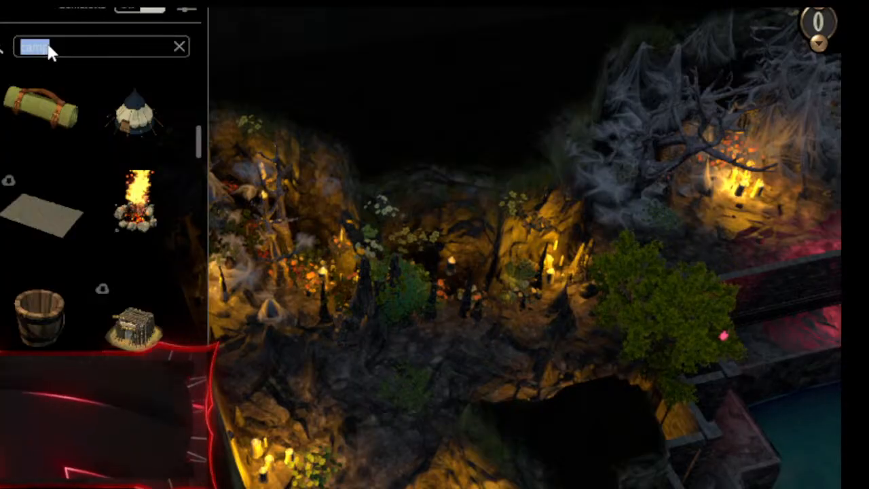
pyautogui.write('cofin')
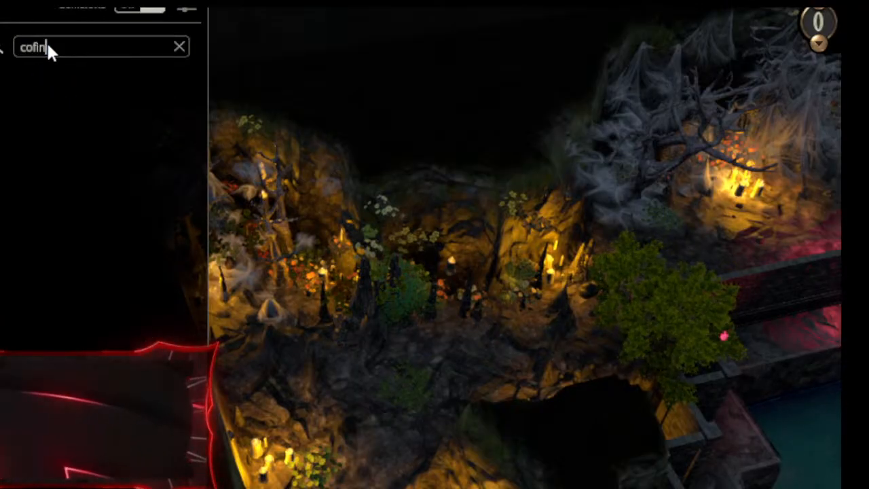
pyautogui.press('BackSpace')
pyautogui.press('BackSpace')
pyautogui.press('BackSpace')
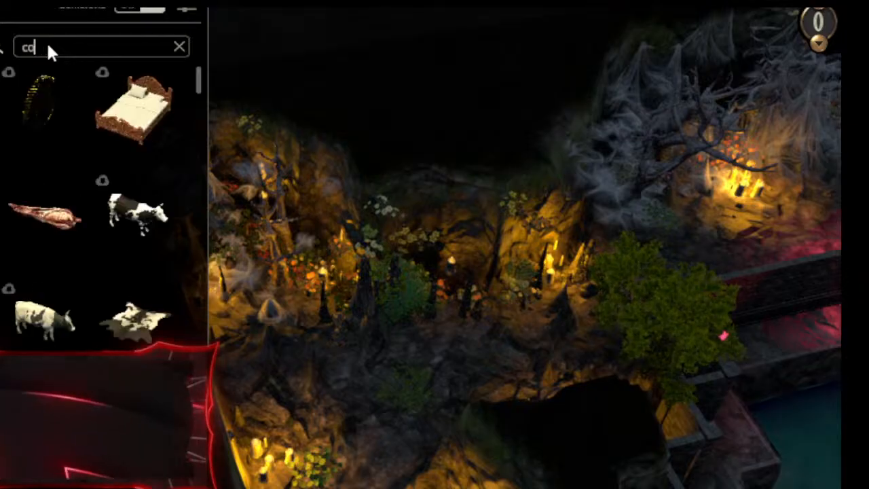
pyautogui.write('ff')
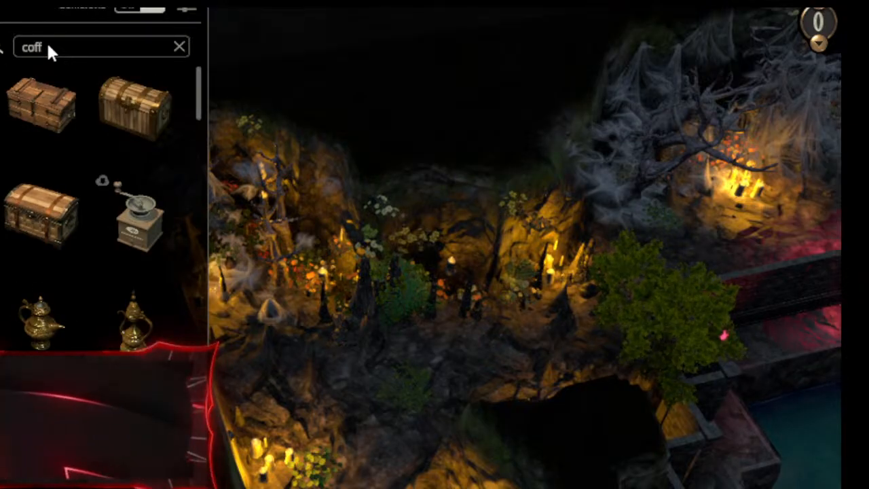
pyautogui.write('in')
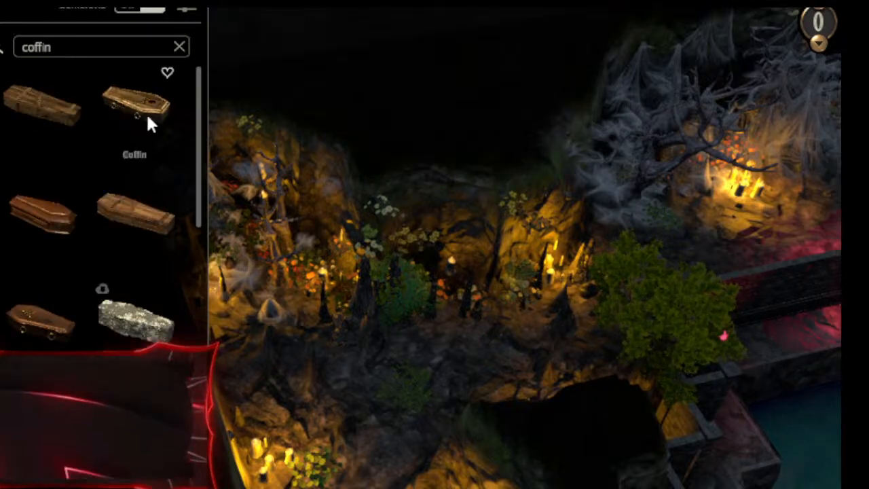
# Place the blue ornamented coffin on the floor beside the candlelit cave alcove and rotate it sideways.
pyautogui.scroll(-3, 131, 243)
pyautogui.scroll(-2, 133, 242)
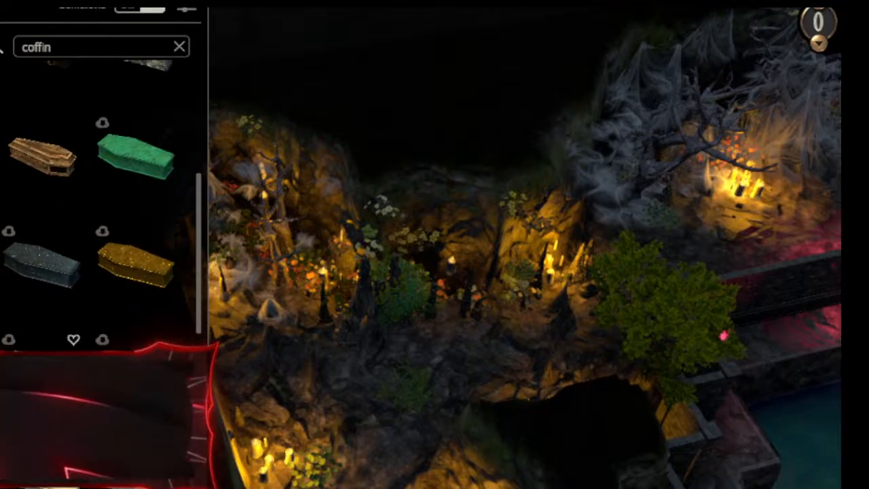
pyautogui.click(49, 377)
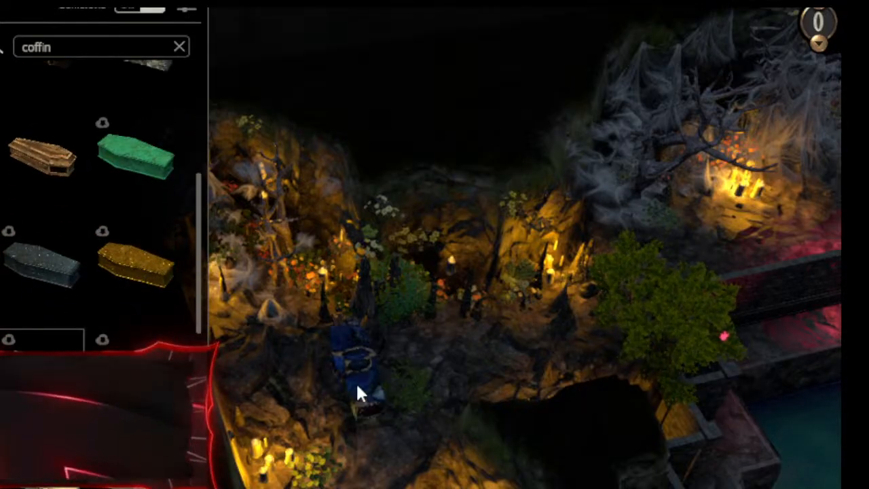
pyautogui.moveTo(334, 388); pyautogui.dragTo(452, 454, button='middle')
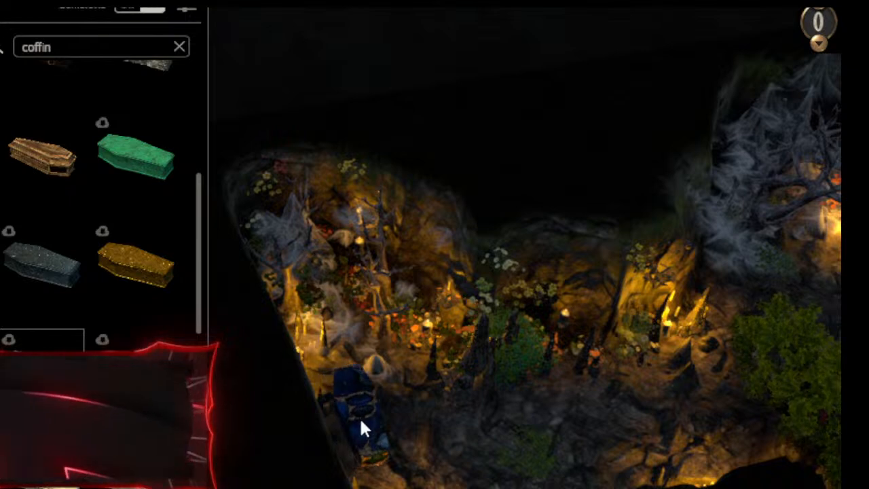
pyautogui.scroll(-1, 361, 418)
pyautogui.click(369, 411)
pyautogui.moveTo(382, 354); pyautogui.dragTo(307, 455)
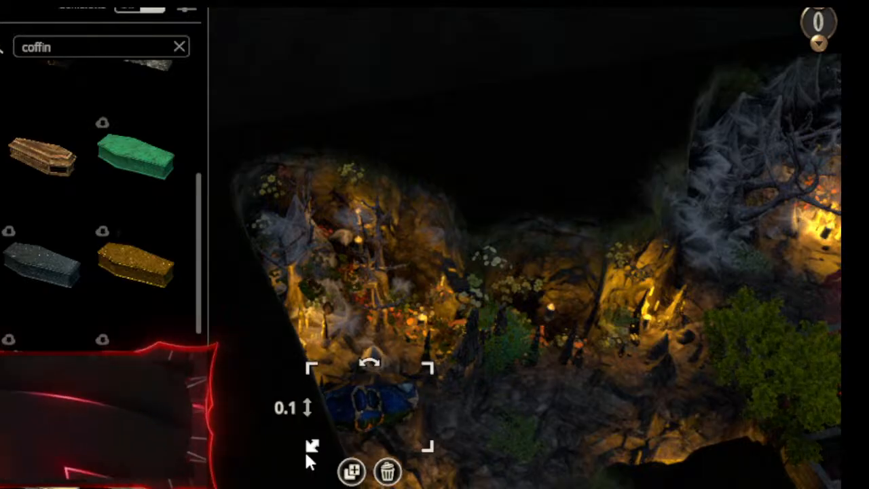
pyautogui.click(371, 380)
pyautogui.moveTo(357, 390); pyautogui.dragTo(357, 391)
pyautogui.moveTo(369, 361); pyautogui.dragTo(390, 359)
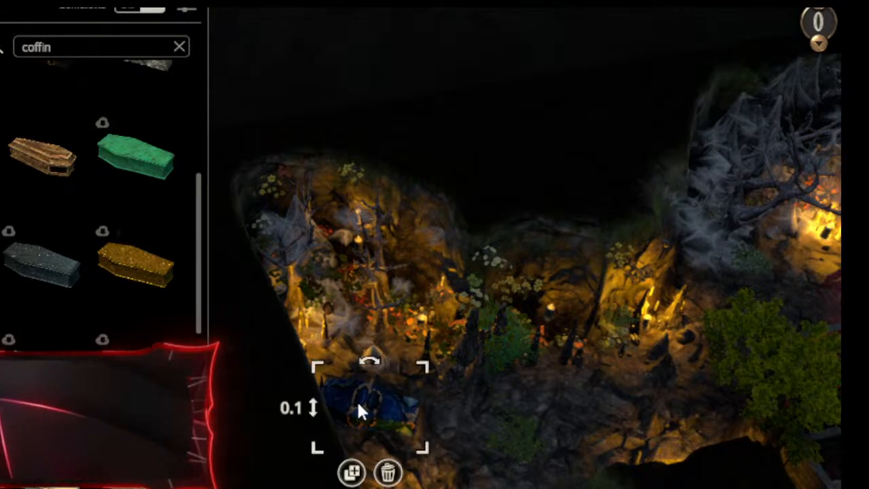
# Duplicate the blue coffin twice and place the copies along the red-lit wall, one on each side of the gate.
pyautogui.click(357, 473)
pyautogui.moveTo(509, 397); pyautogui.dragTo(40, 115, button='right')
pyautogui.moveTo(571, 129); pyautogui.dragTo(580, 343, button='right')
pyautogui.scroll(2, 581, 349)
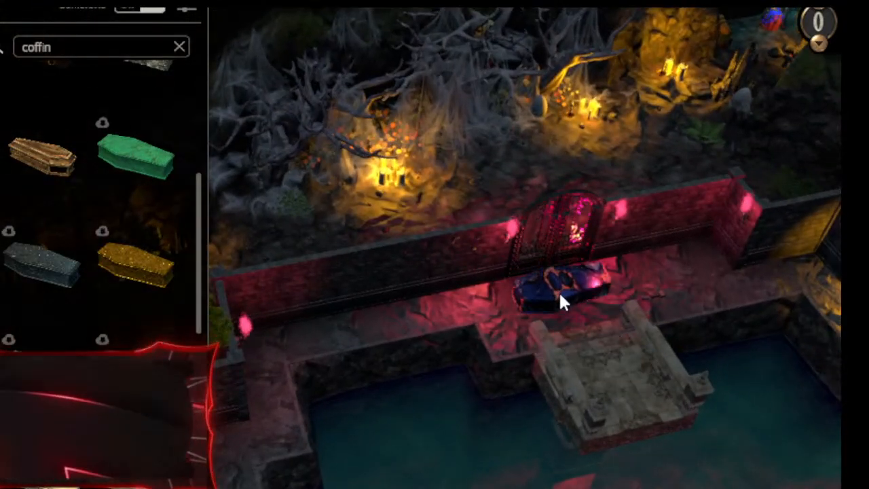
pyautogui.click(669, 277)
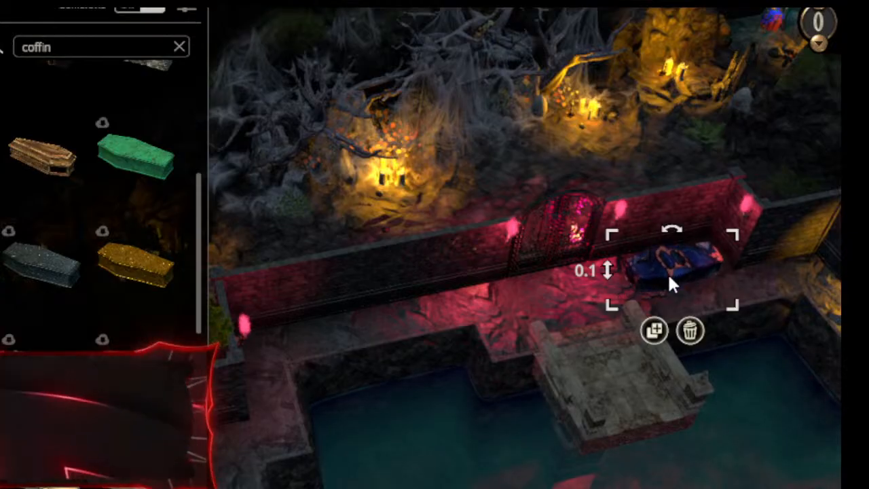
pyautogui.click(654, 330)
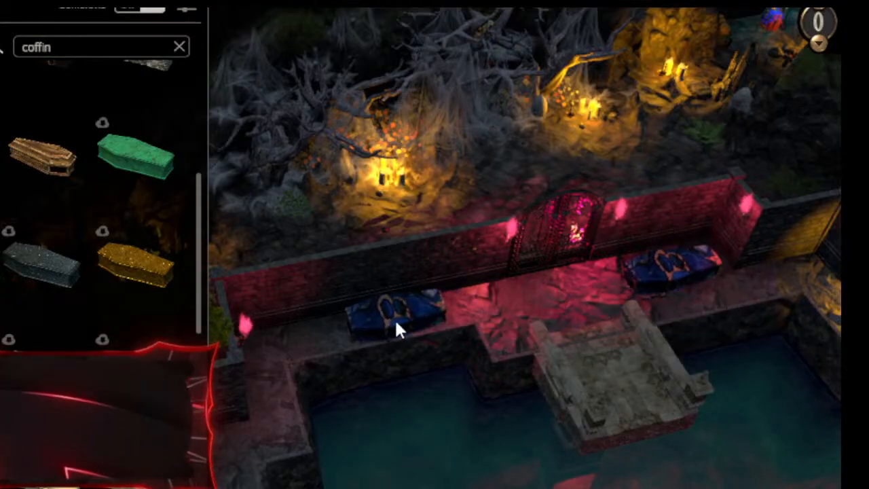
pyautogui.click(394, 319)
# Duplicate the coffin again and place the copy on the cave floor directly behind the stepped wall.
pyautogui.click(389, 382)
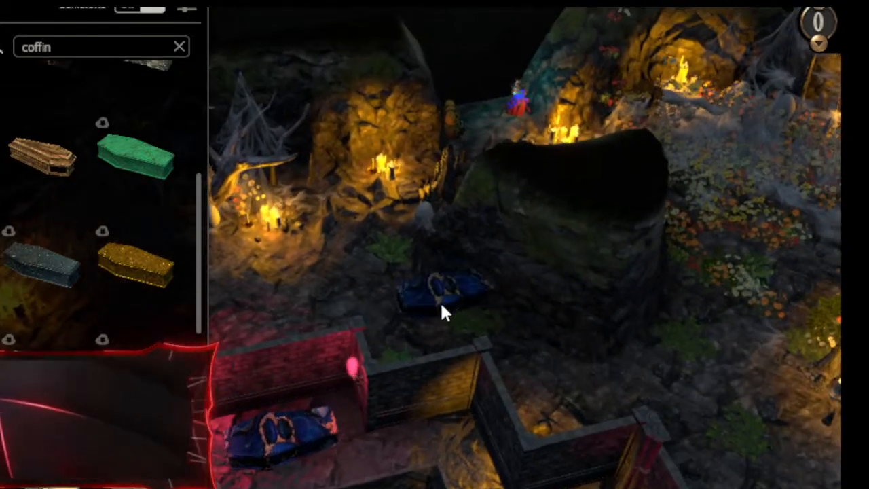
pyautogui.moveTo(442, 313)
pyautogui.mouseDown(button='right')
pyautogui.moveTo(278, 217)
pyautogui.moveTo(446, 303)
pyautogui.mouseUp(button='right')
pyautogui.click(318, 224)
# Place another coffin copy farther along the cave passage, near the cobweb behind the wall, and rotate it diagonally.
pyautogui.click(298, 288)
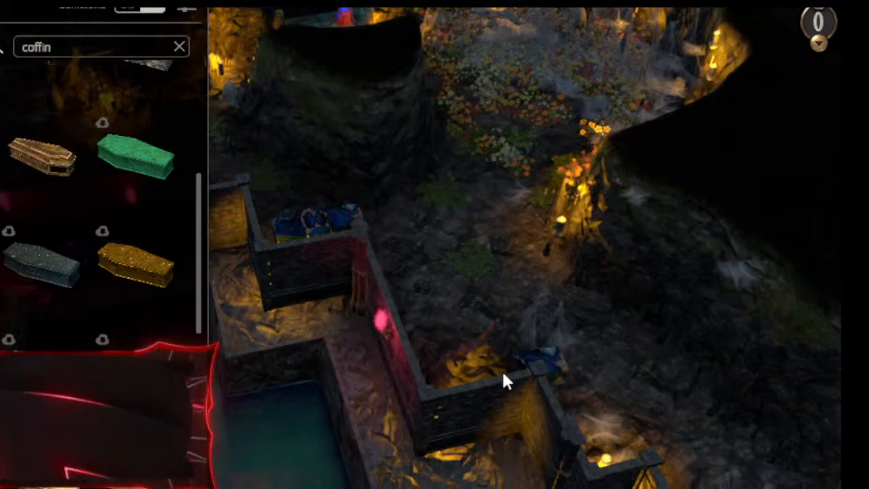
pyautogui.moveTo(513, 386); pyautogui.dragTo(277, 110, button='right')
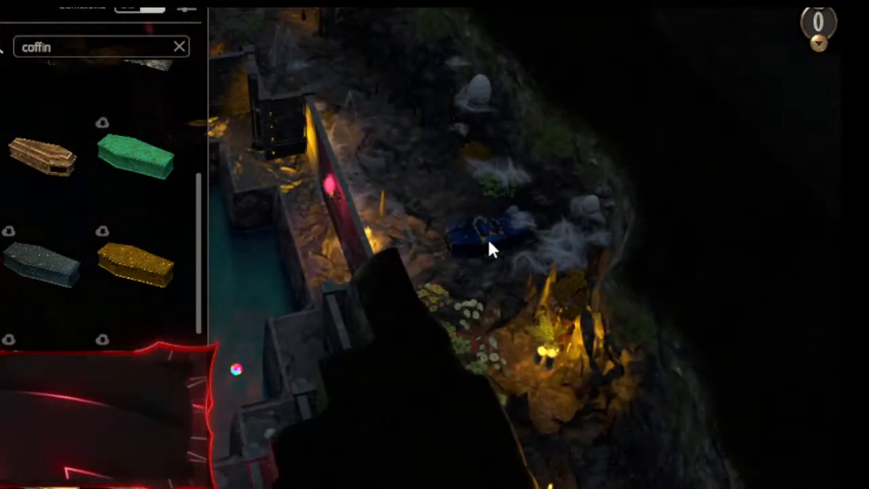
pyautogui.scroll(1, 456, 246)
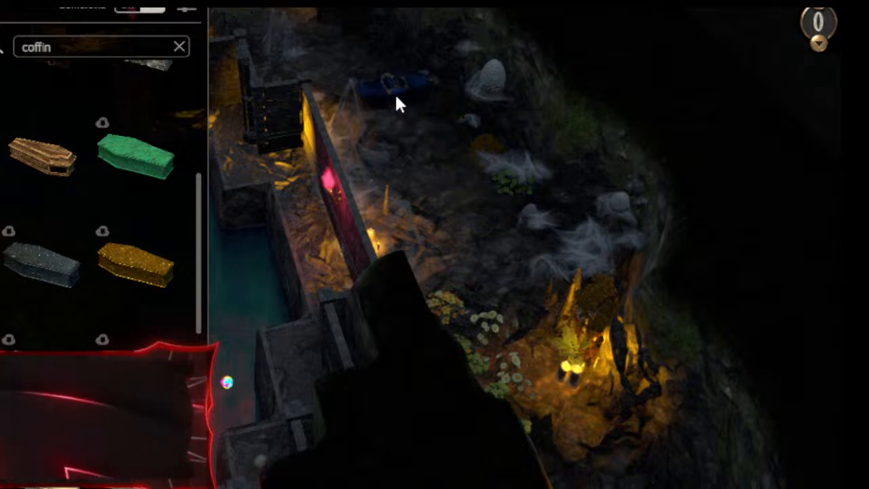
pyautogui.click(381, 95)
pyautogui.click(361, 141)
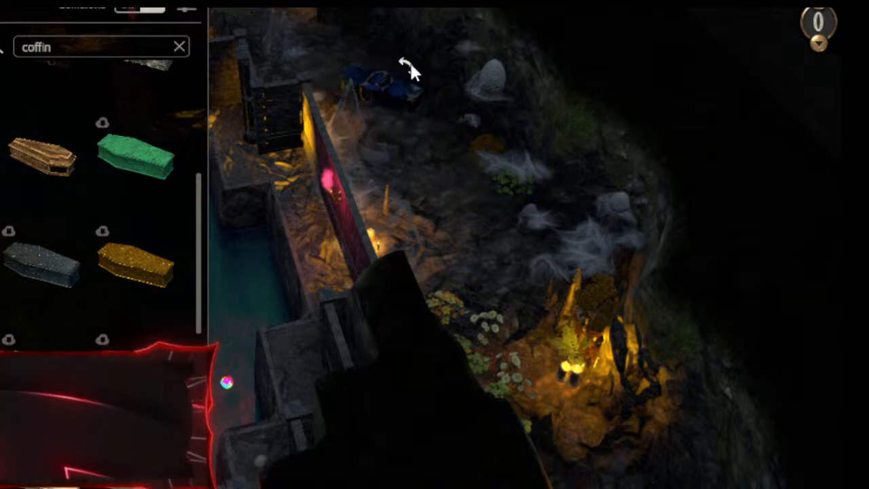
pyautogui.click(392, 87)
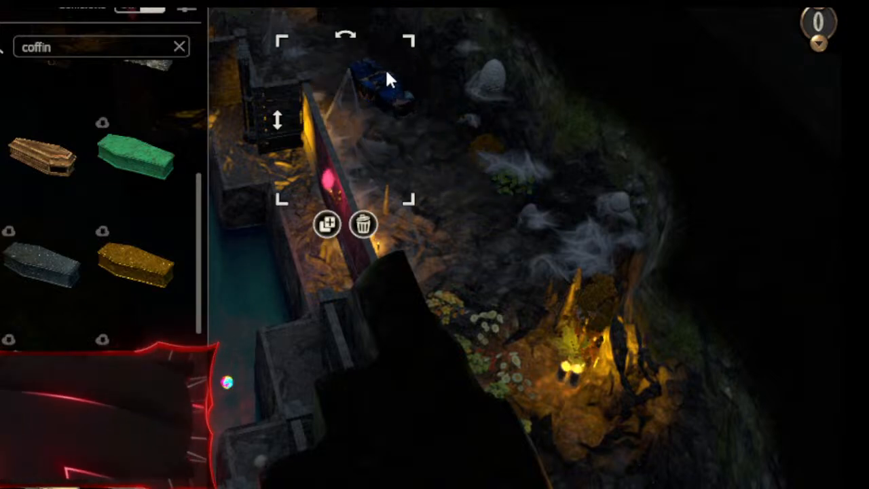
pyautogui.click(408, 94)
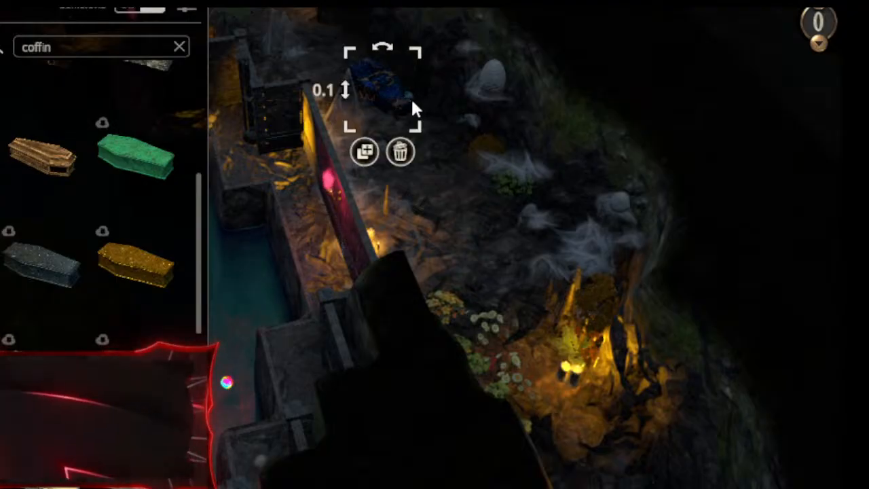
# Move the diagonal coffin around the passage and leave it on the open floor between the cobweb and the candlelit tree.
pyautogui.moveTo(411, 101); pyautogui.dragTo(499, 244)
pyautogui.moveTo(499, 244); pyautogui.dragTo(378, 61, button='right')
pyautogui.moveTo(378, 61); pyautogui.dragTo(433, 121)
pyautogui.moveTo(432, 121); pyautogui.dragTo(529, 342, button='right')
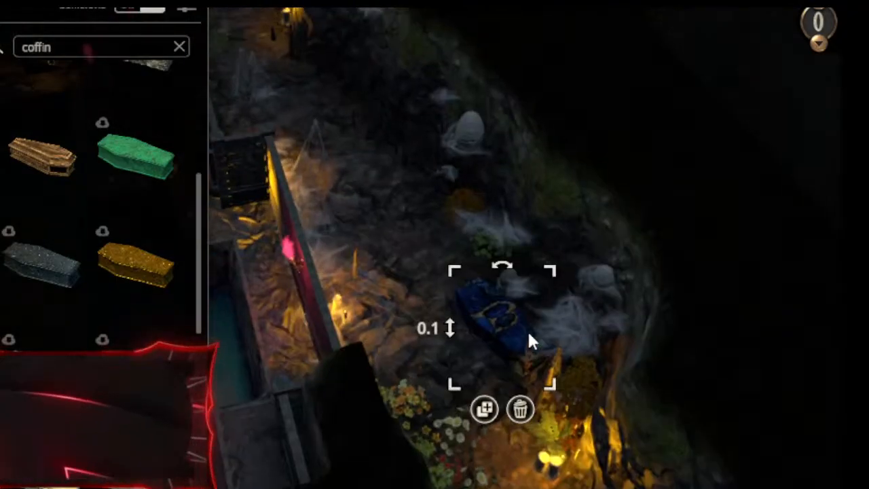
pyautogui.moveTo(530, 342); pyautogui.dragTo(373, 95)
pyautogui.click(394, 163)
pyautogui.moveTo(394, 163); pyautogui.dragTo(634, 234, button='right')
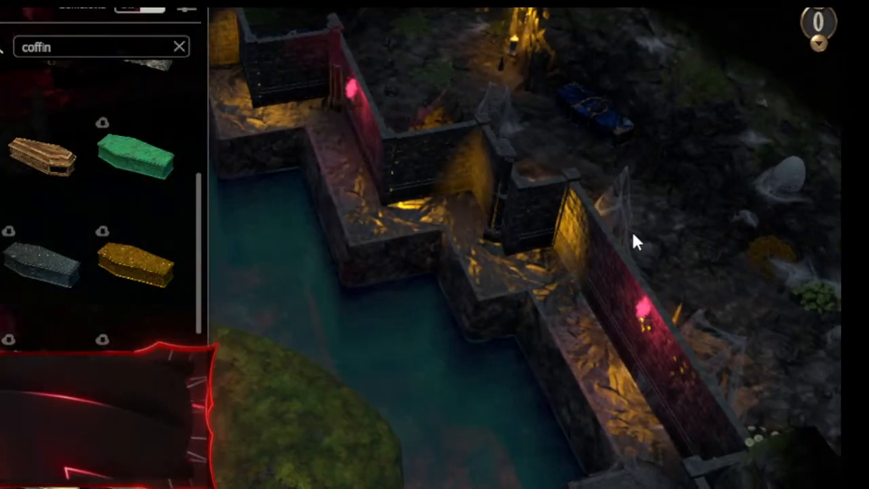
pyautogui.moveTo(408, 144); pyautogui.dragTo(552, 189, button='right')
pyautogui.scroll(-5, 351, 128)
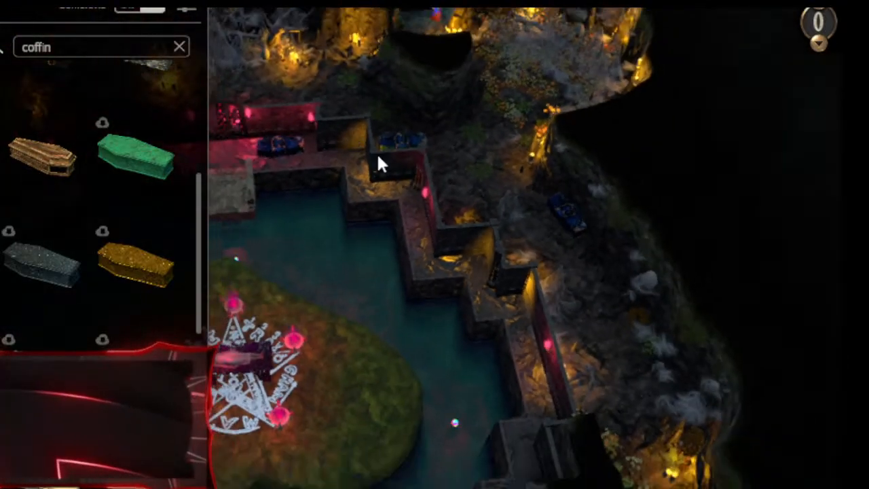
# Look over the altar on the heart-shaped island and browse the remaining coffin models in the object library.
pyautogui.moveTo(361, 240); pyautogui.dragTo(510, 154, button='right')
pyautogui.scroll(5, 510, 153)
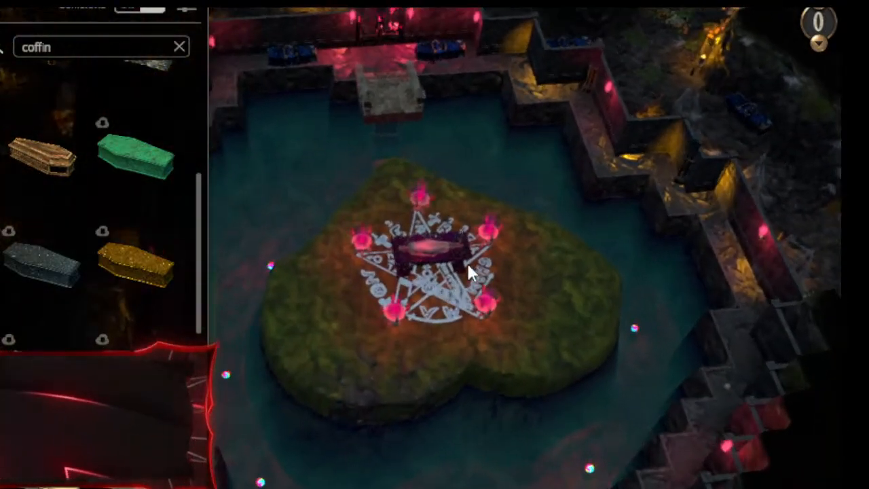
pyautogui.scroll(8, 466, 260)
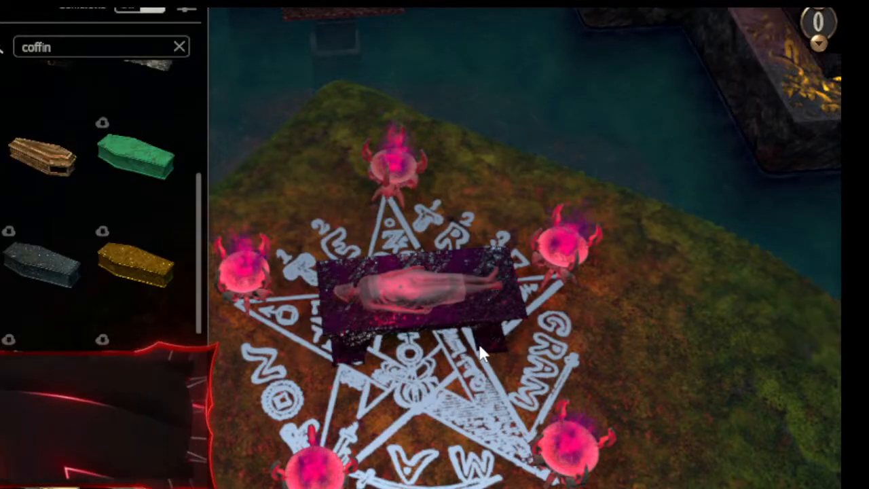
pyautogui.scroll(-8, 112, 278)
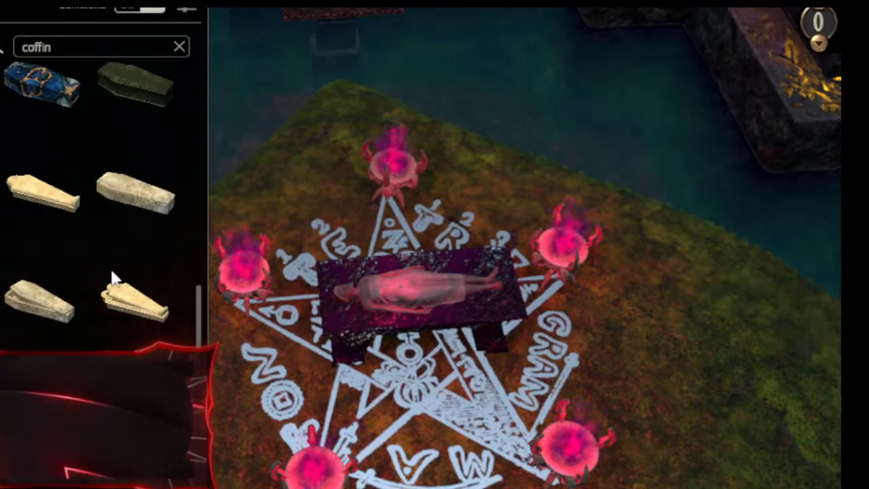
pyautogui.scroll(-2, 112, 271)
pyautogui.scroll(1, 112, 273)
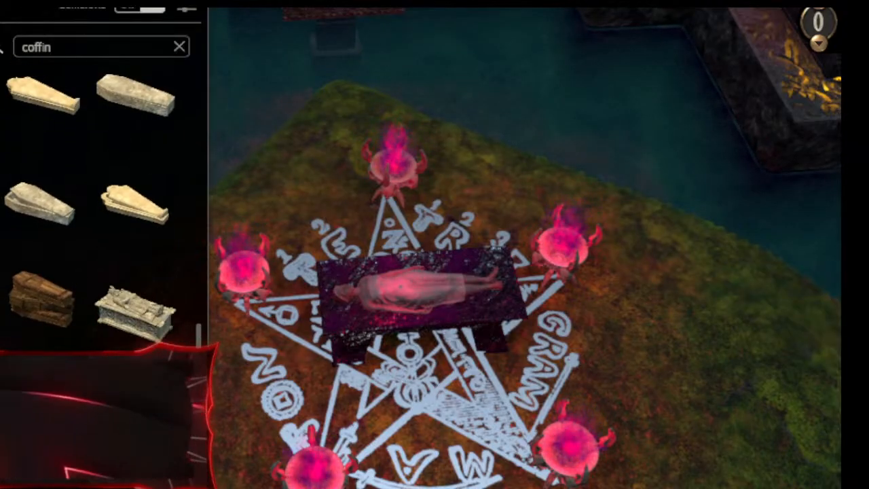
# Clear the coffin search and place the ringed device with the glowing blue orb on the floor of the candlelit cave alcove.
pyautogui.click(179, 47)
pyautogui.click(50, 214)
pyautogui.moveTo(329, 220); pyautogui.dragTo(425, 96, button='right')
pyautogui.moveTo(426, 96); pyautogui.dragTo(238, 191, button='middle')
pyautogui.moveTo(283, 99); pyautogui.dragTo(471, 422, button='right')
pyautogui.moveTo(415, 163); pyautogui.dragTo(423, 476, button='right')
pyautogui.moveTo(284, 83); pyautogui.dragTo(400, 465, button='right')
pyautogui.moveTo(380, 129); pyautogui.dragTo(367, 389, button='right')
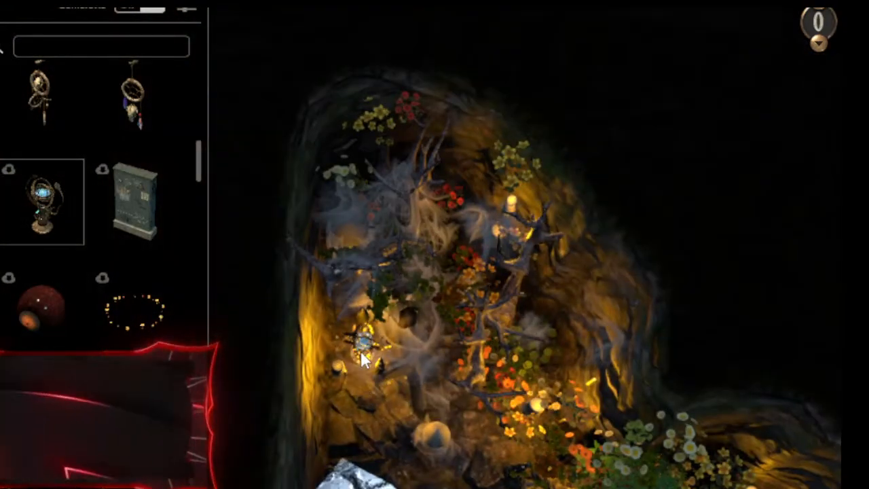
pyautogui.click(361, 351)
# Enlarge the blue-orb device, set its height to -0.3 and rotate it into place beside the cave wall.
pyautogui.moveTo(398, 305); pyautogui.dragTo(531, 293)
pyautogui.moveTo(375, 288); pyautogui.dragTo(411, 229, button='right')
pyautogui.moveTo(374, 193); pyautogui.dragTo(332, 427)
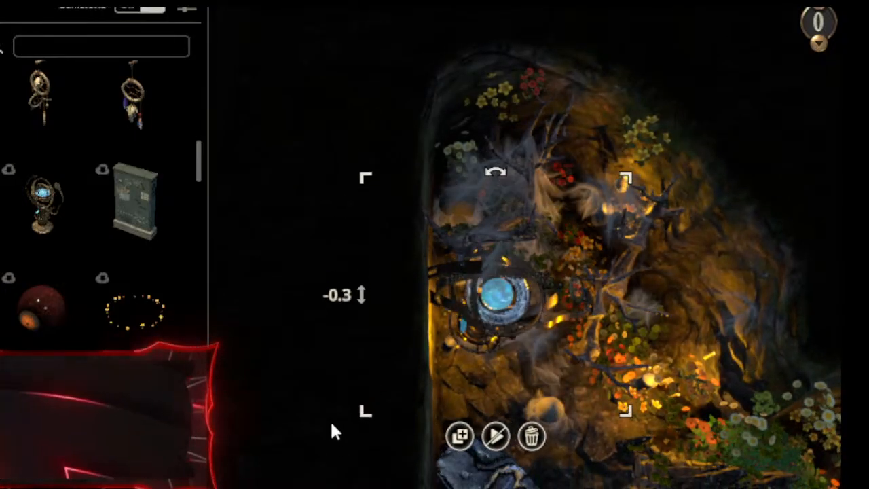
pyautogui.moveTo(476, 327); pyautogui.dragTo(496, 330)
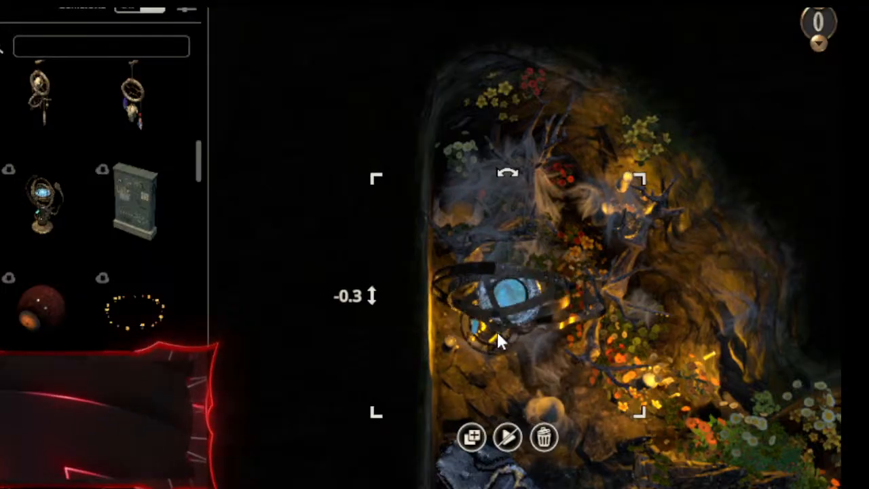
pyautogui.scroll(1, 496, 326)
pyautogui.moveTo(532, 169); pyautogui.dragTo(503, 257)
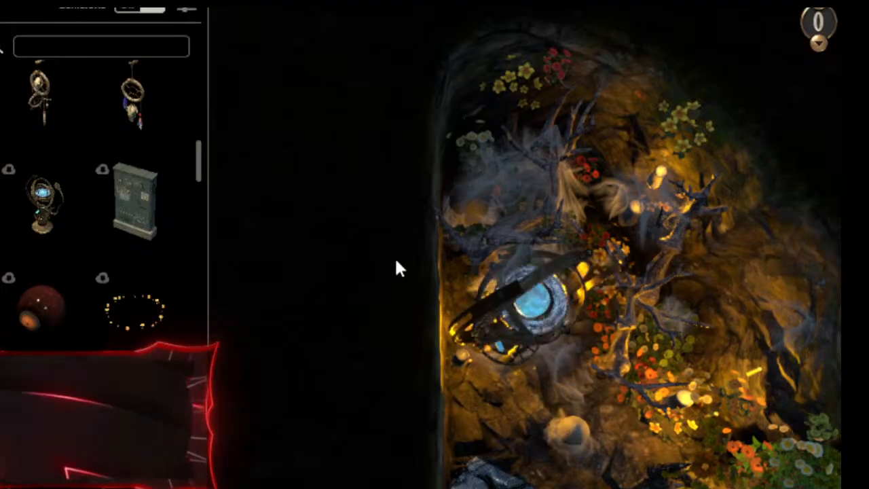
# Look over the cave passage from the blue-orb device past the nearby coffin to the gated red-lit wall.
pyautogui.moveTo(471, 305); pyautogui.dragTo(305, 157, button='right')
pyautogui.moveTo(501, 323); pyautogui.dragTo(346, 199, button='middle')
pyautogui.moveTo(346, 199); pyautogui.dragTo(481, 120, button='right')
pyautogui.moveTo(482, 120); pyautogui.dragTo(562, 162, button='middle')
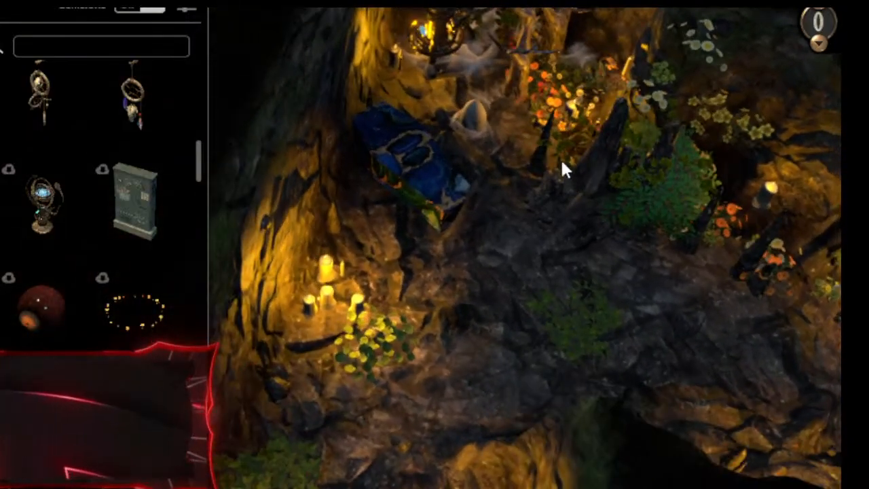
pyautogui.scroll(-5, 560, 157)
pyautogui.scroll(3, 565, 302)
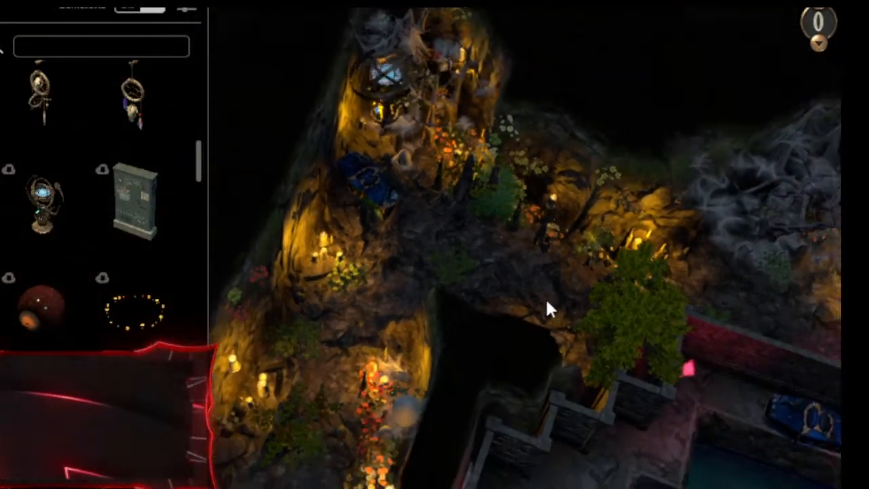
pyautogui.moveTo(550, 310); pyautogui.dragTo(190, 156, button='right')
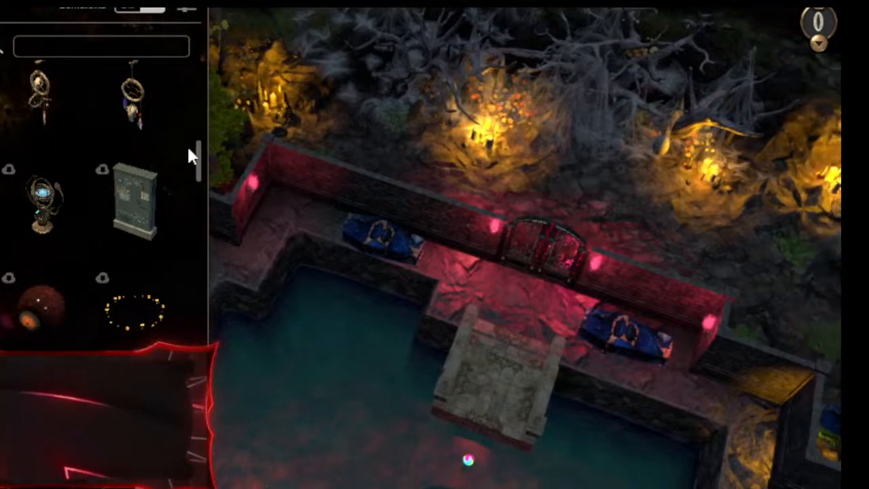
pyautogui.moveTo(498, 180); pyautogui.dragTo(282, 204, button='right')
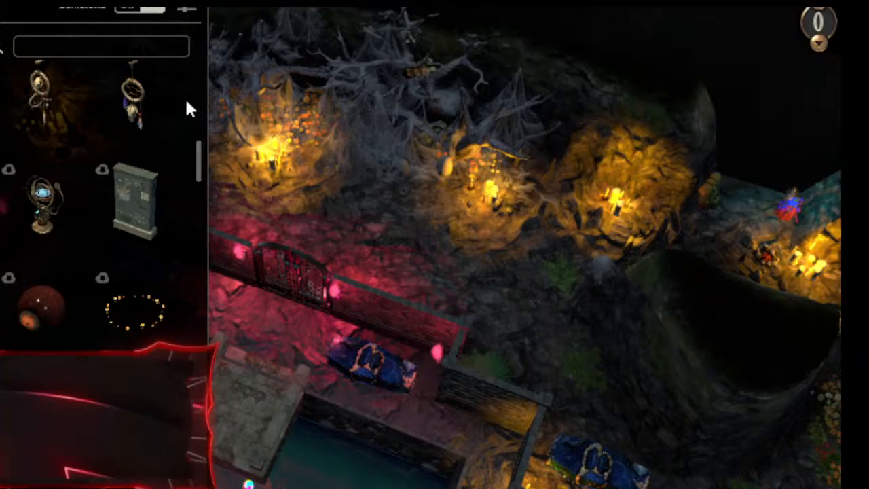
# Hide the object library and inspect the pool, the altar island and the coffins beside the gate from a lower angle.
pyautogui.press('Tab')
pyautogui.moveTo(60, 173); pyautogui.dragTo(13, 158, button='right')
pyautogui.moveTo(370, 322); pyautogui.dragTo(664, 425, button='middle')
pyautogui.moveTo(666, 427); pyautogui.dragTo(303, 232, button='right')
pyautogui.moveTo(238, 299); pyautogui.dragTo(496, 142, button='right')
pyautogui.moveTo(428, 261)
pyautogui.mouseDown(button='right')
pyautogui.moveTo(464, 117)
pyautogui.moveTo(287, 170)
pyautogui.mouseUp(button='right')
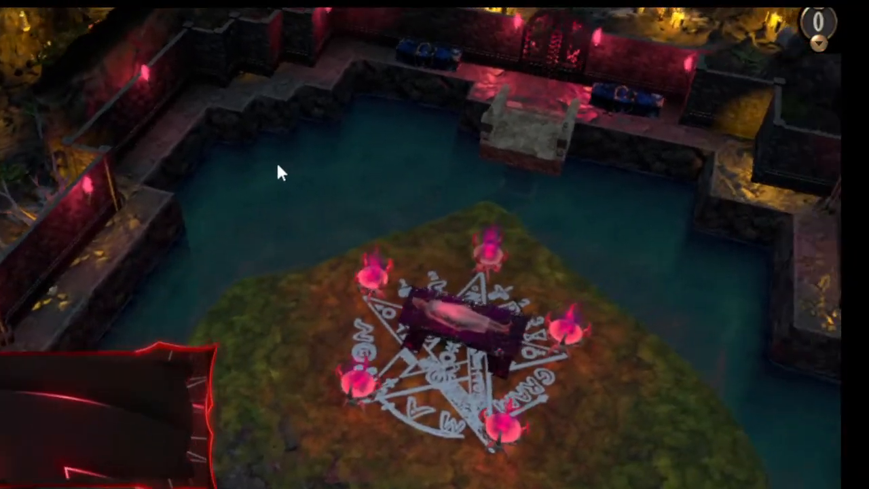
pyautogui.moveTo(379, 289)
pyautogui.mouseDown(button='right')
pyautogui.moveTo(226, 259)
pyautogui.moveTo(250, 292)
pyautogui.mouseUp(button='right')
pyautogui.moveTo(243, 288); pyautogui.dragTo(422, 224, button='middle')
pyautogui.moveTo(355, 130); pyautogui.dragTo(299, 294, button='right')
pyautogui.scroll(3, 299, 294)
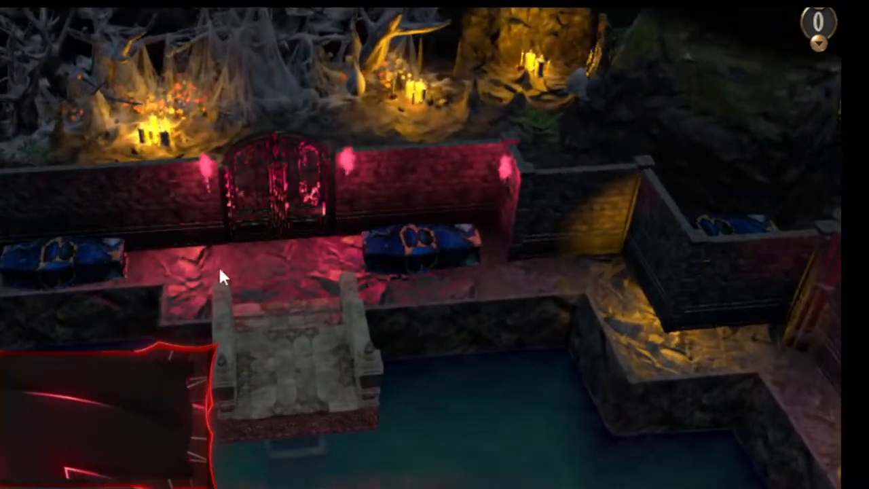
# Browse the object library for a statue and place the blue many-armed one with the golden top on the island beside the pentagram.
pyautogui.press('Tab')
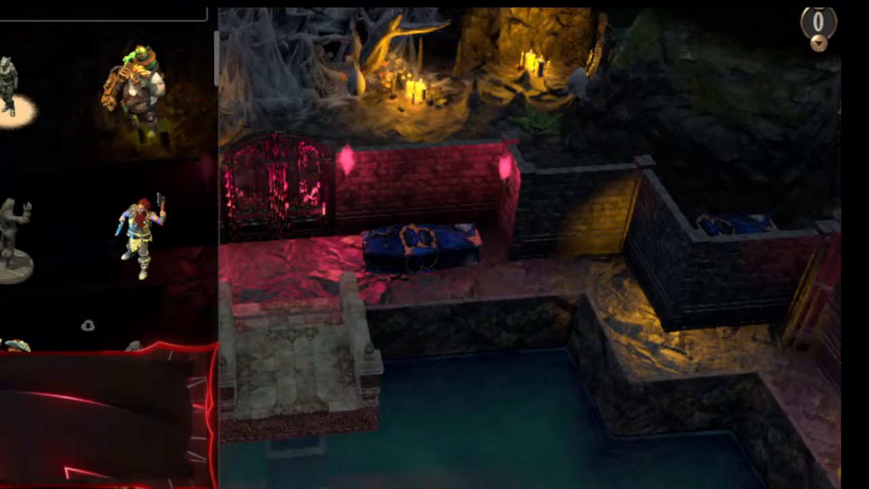
pyautogui.press('Tab')
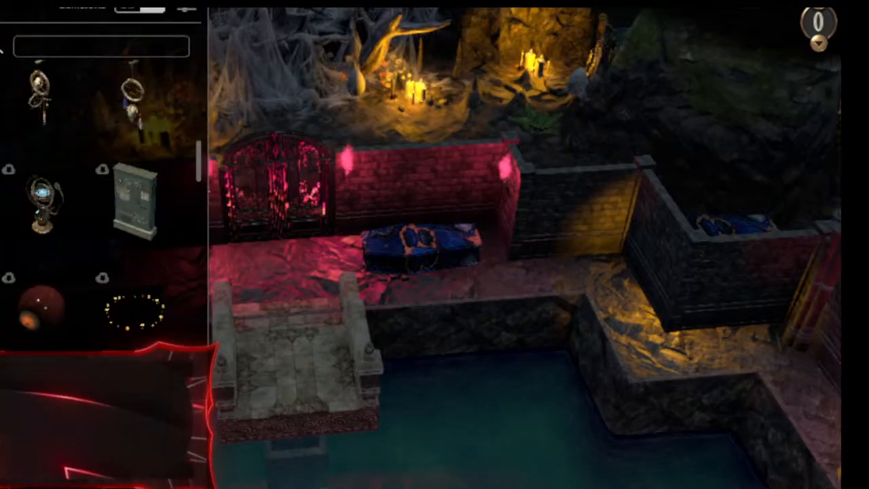
pyautogui.scroll(-5, 7, 316)
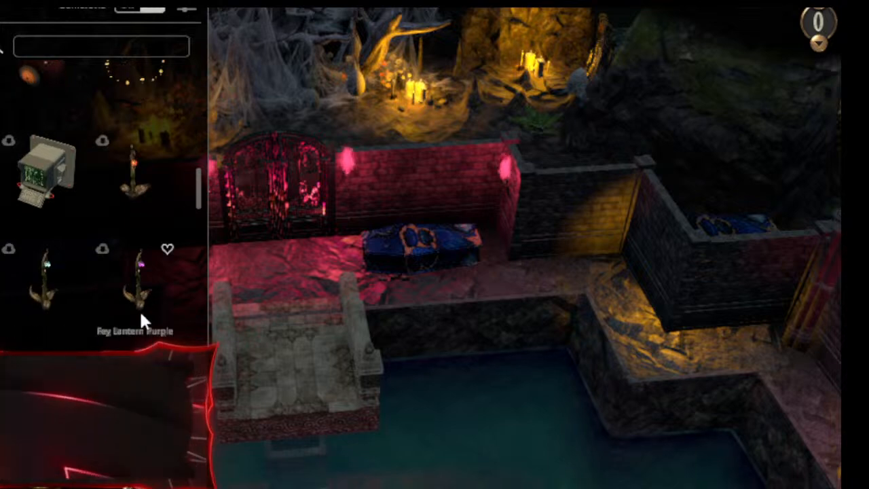
pyautogui.scroll(-3, 119, 341)
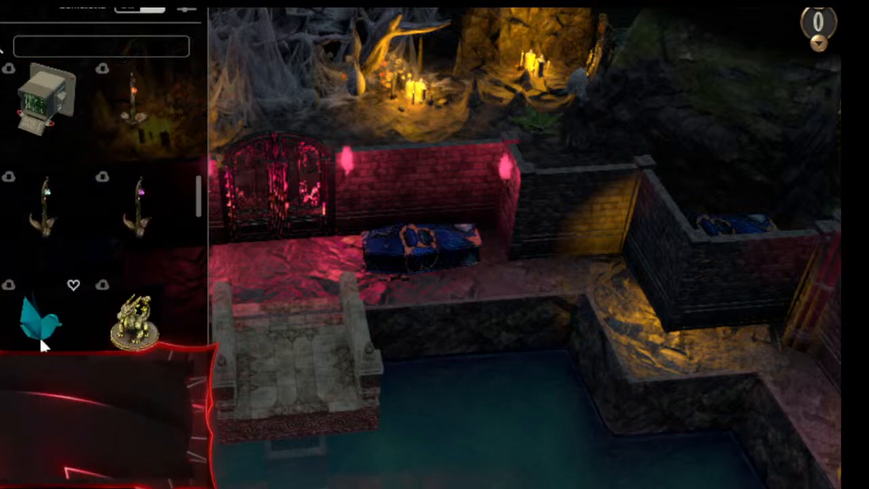
pyautogui.scroll(-8, 102, 204)
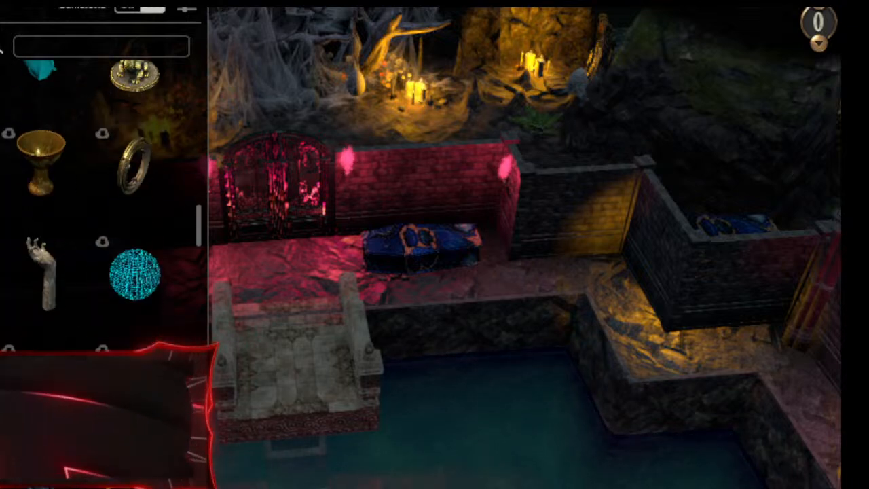
pyautogui.scroll(-3, 102, 204)
pyautogui.scroll(-3, 129, 322)
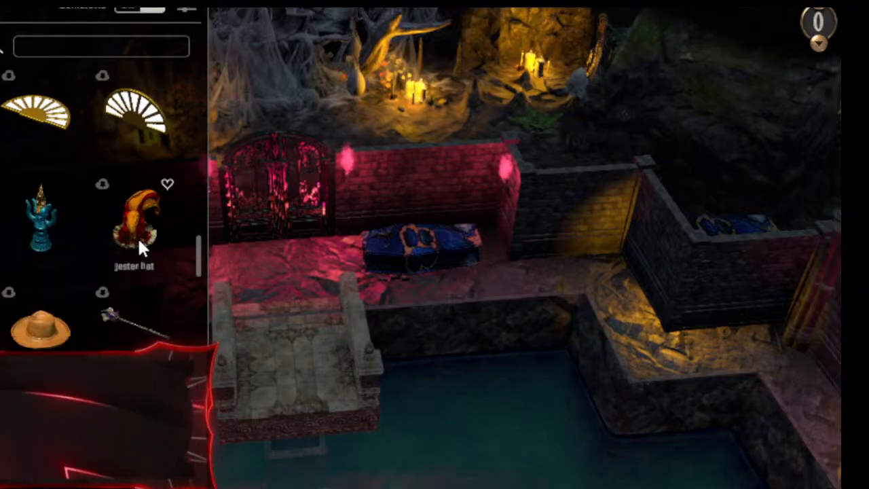
pyautogui.moveTo(41, 246); pyautogui.dragTo(384, 341)
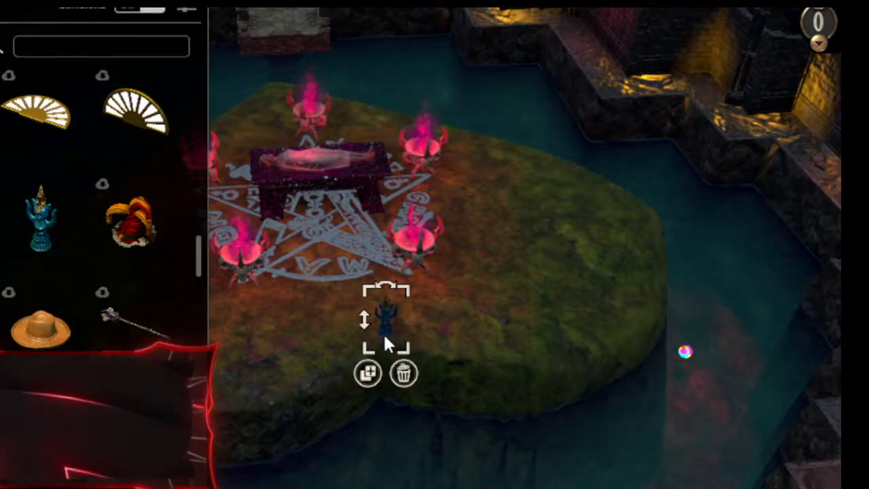
# Enlarge the blue statue to tower over the altar and sink its base partly into the island.
pyautogui.moveTo(411, 290); pyautogui.dragTo(576, 223)
pyautogui.moveTo(284, 204); pyautogui.dragTo(252, 158)
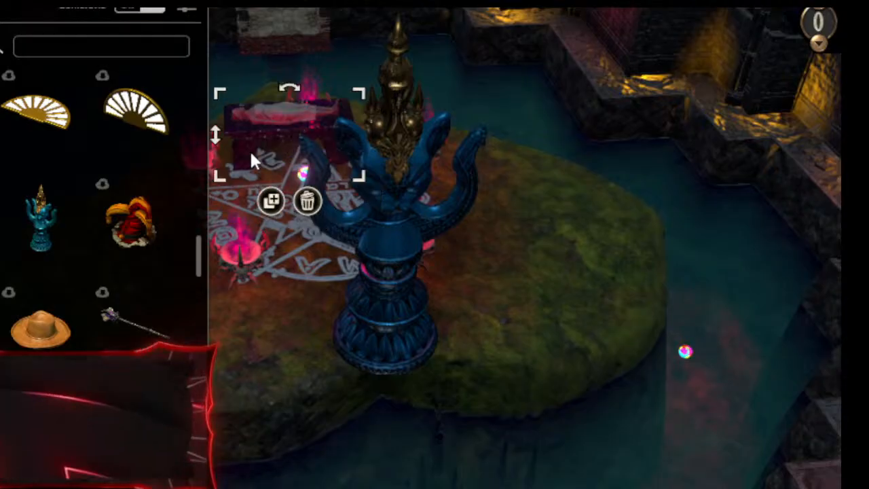
pyautogui.hotkey('ctrl', 'z')
pyautogui.click(413, 272)
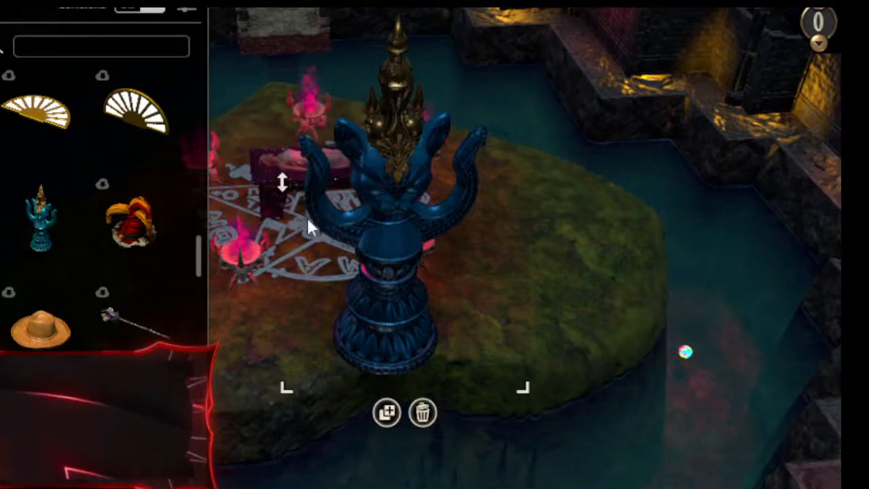
pyautogui.moveTo(282, 188); pyautogui.dragTo(287, 271)
pyautogui.moveTo(408, 294); pyautogui.dragTo(398, 268)
pyautogui.click(494, 323)
# View the enlarged statue and the altar from the opposite side of the pool at a wider zoom.
pyautogui.moveTo(446, 243); pyautogui.dragTo(835, 305, button='middle')
pyautogui.moveTo(368, 214); pyautogui.dragTo(835, 203, button='middle')
pyautogui.moveTo(421, 178); pyautogui.dragTo(473, 237, button='middle')
pyautogui.scroll(-6, 452, 220)
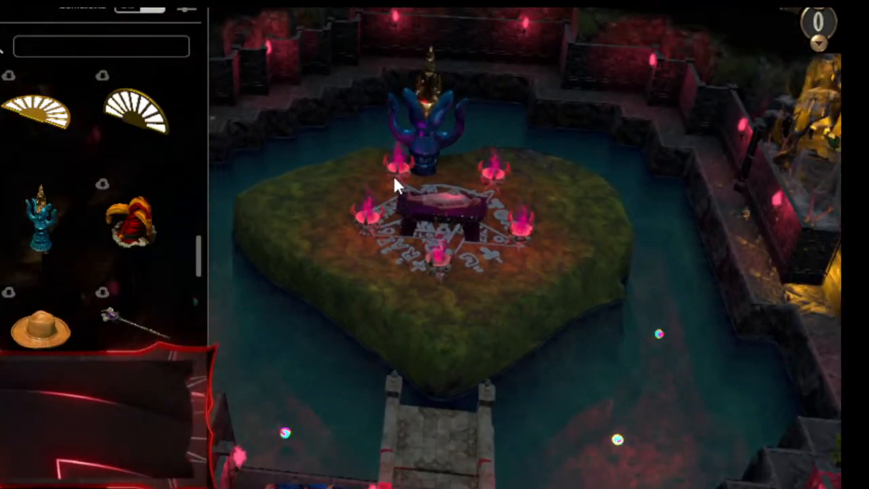
pyautogui.moveTo(395, 179); pyautogui.dragTo(365, 220, button='middle')
pyautogui.scroll(-2, 363, 212)
pyautogui.scroll(-3, 363, 213)
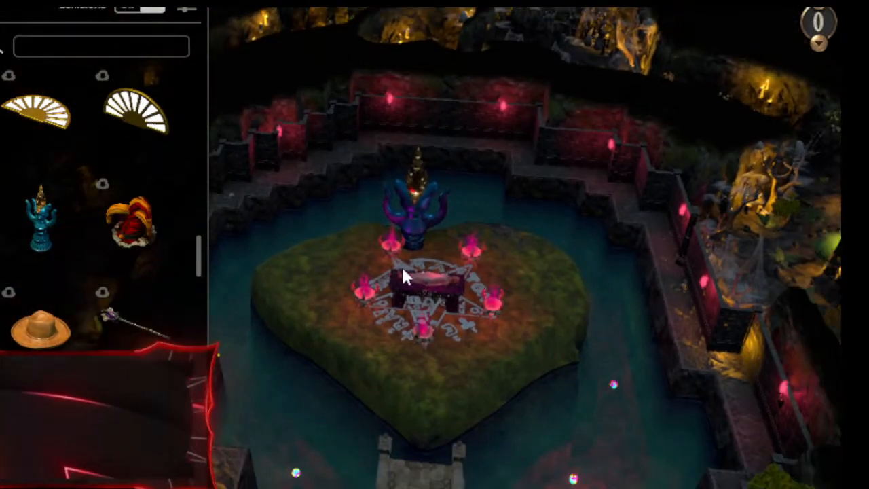
# Tour the candlelit cave passages around the pool and return to the statue on the island.
pyautogui.moveTo(392, 221); pyautogui.dragTo(503, 305, button='right')
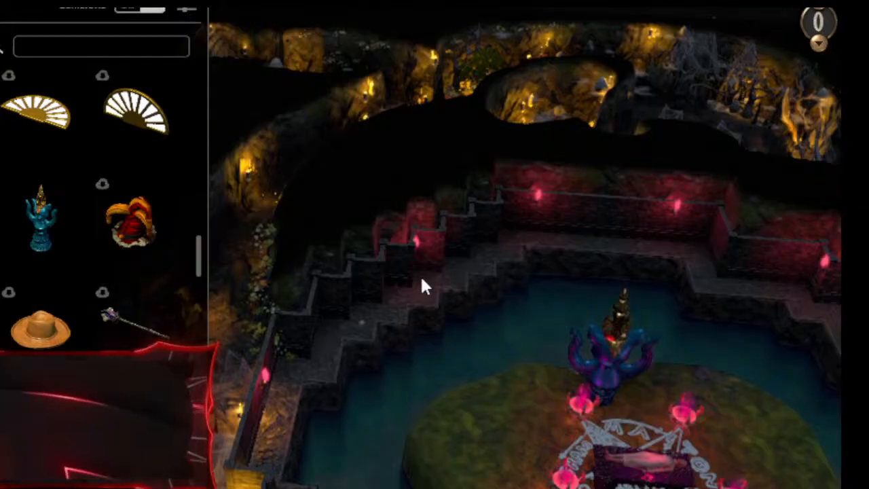
pyautogui.moveTo(421, 278); pyautogui.dragTo(634, 429, button='right')
pyautogui.moveTo(634, 428); pyautogui.dragTo(197, 438, button='middle')
pyautogui.moveTo(313, 468); pyautogui.dragTo(416, 150, button='right')
pyautogui.moveTo(438, 297); pyautogui.dragTo(193, 202, button='middle')
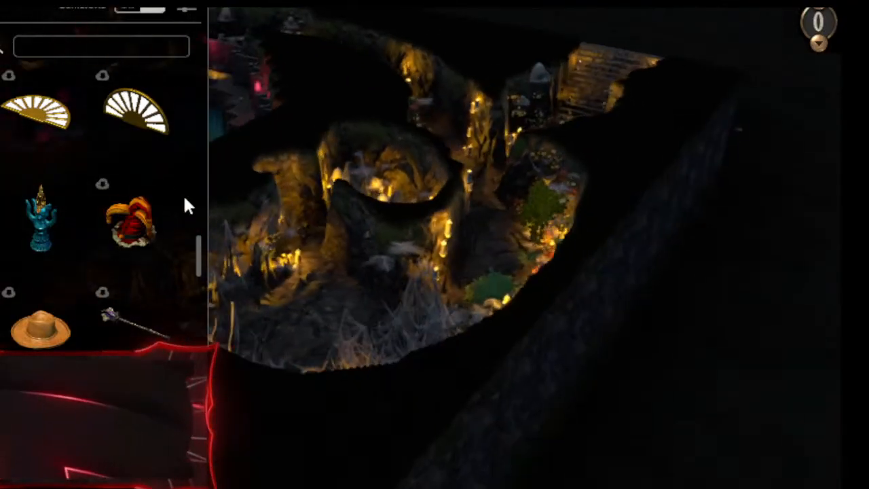
pyautogui.scroll(5, 376, 364)
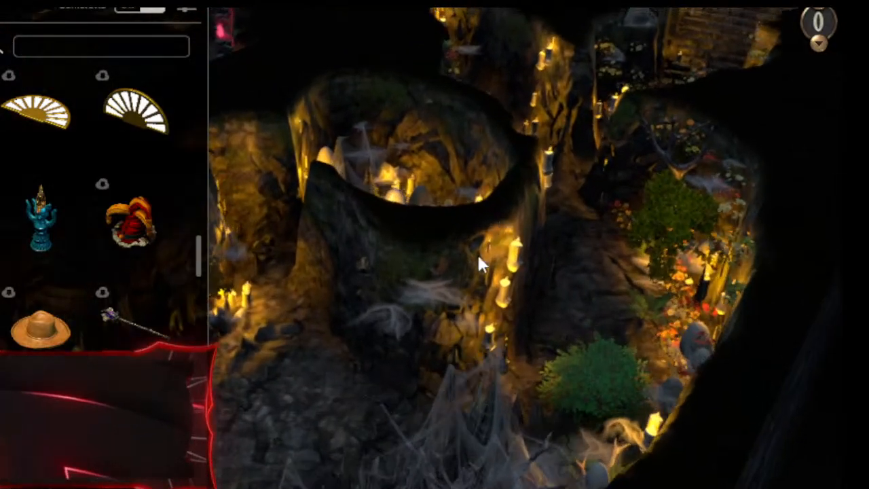
pyautogui.moveTo(478, 257); pyautogui.dragTo(767, 221, button='right')
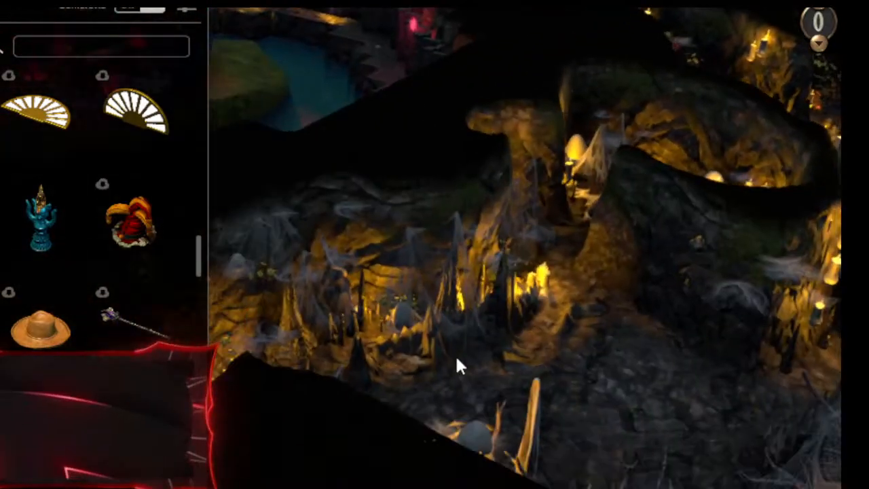
pyautogui.moveTo(454, 354); pyautogui.dragTo(754, 150, button='right')
pyautogui.moveTo(577, 163); pyautogui.dragTo(660, 412, button='right')
pyautogui.moveTo(625, 341); pyautogui.dragTo(405, 393, button='right')
pyautogui.moveTo(405, 392); pyautogui.dragTo(0, 251)
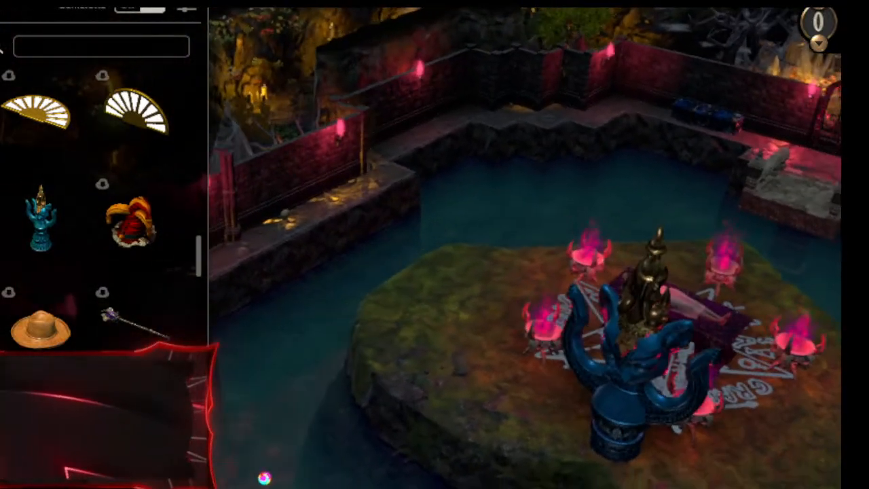
# Examine the body on the altar and the surrounding pentagram up close, and close the object library.
pyautogui.moveTo(606, 250); pyautogui.dragTo(480, 309, button='right')
pyautogui.scroll(4, 485, 308)
pyautogui.moveTo(690, 352); pyautogui.dragTo(538, 288)
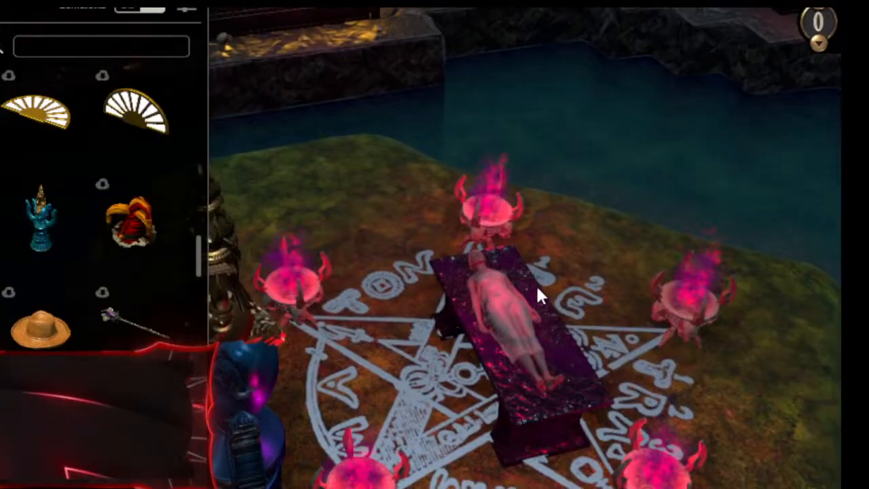
pyautogui.scroll(3, 537, 286)
pyautogui.moveTo(536, 286); pyautogui.dragTo(612, 388, button='middle')
pyautogui.moveTo(612, 388); pyautogui.dragTo(486, 286, button='right')
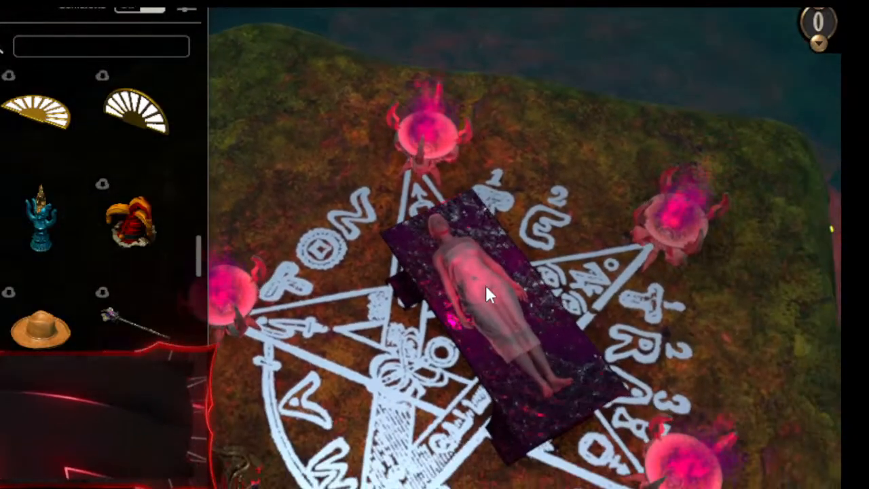
pyautogui.scroll(-3, 484, 283)
pyautogui.moveTo(485, 282); pyautogui.dragTo(532, 276)
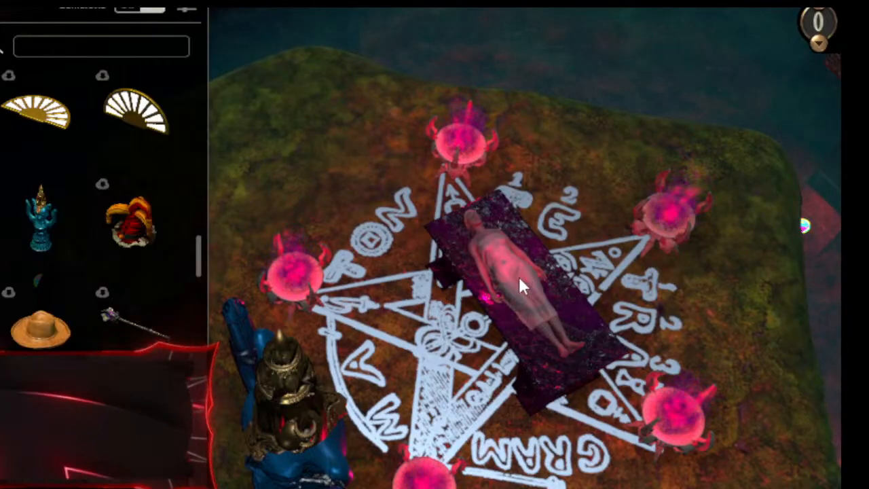
pyautogui.moveTo(520, 285); pyautogui.dragTo(507, 278)
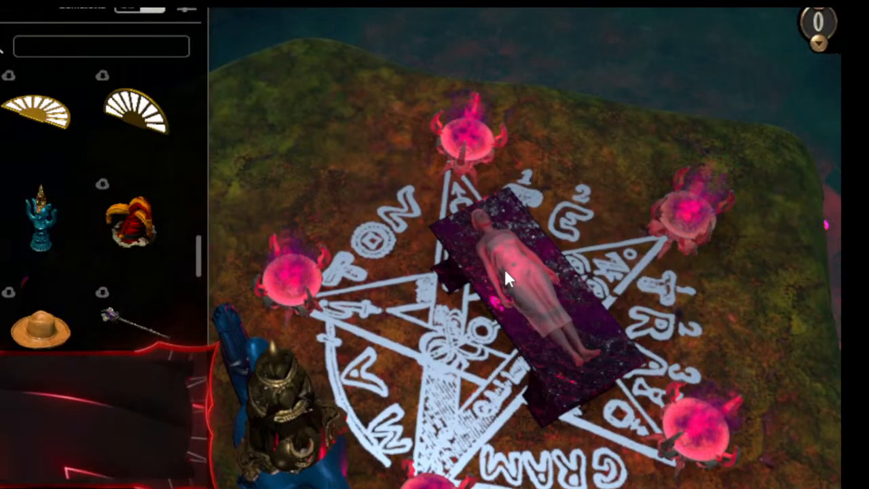
pyautogui.press('Escape')
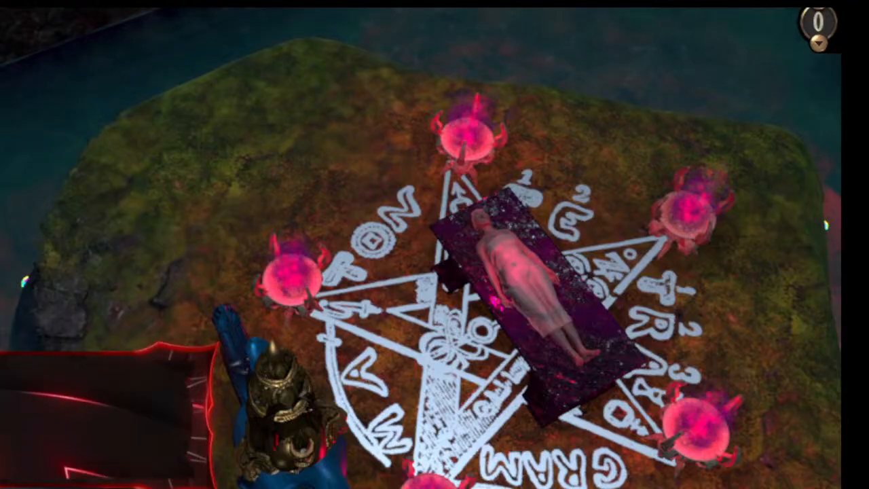
# View the whole pool with its ritual island, bridge and gate, and the adjoining candlelit caves from above.
pyautogui.moveTo(354, 112); pyautogui.dragTo(211, 381, button='right')
pyautogui.moveTo(181, 192); pyautogui.dragTo(93, 242, button='right')
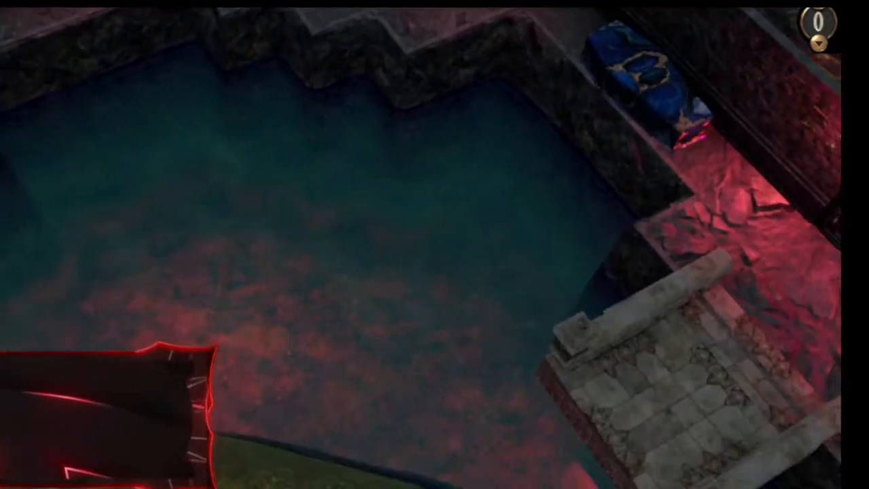
pyautogui.scroll(-5, 462, 272)
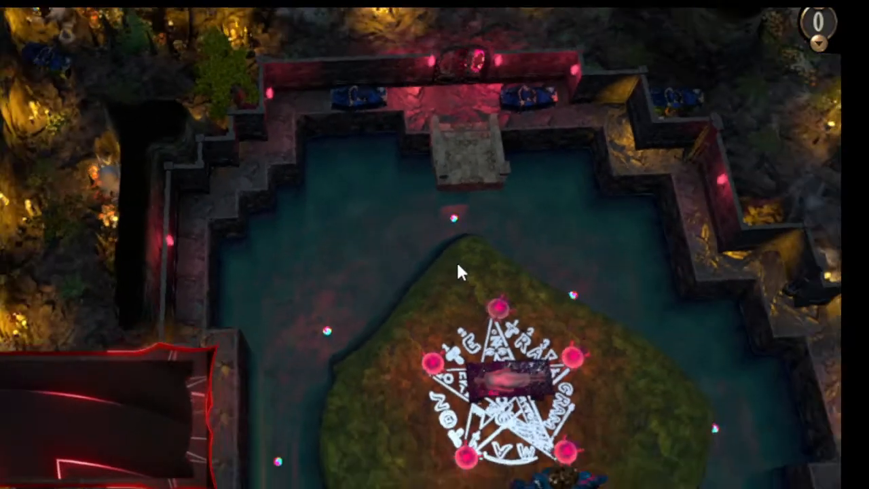
pyautogui.moveTo(417, 297); pyautogui.dragTo(157, 346, button='right')
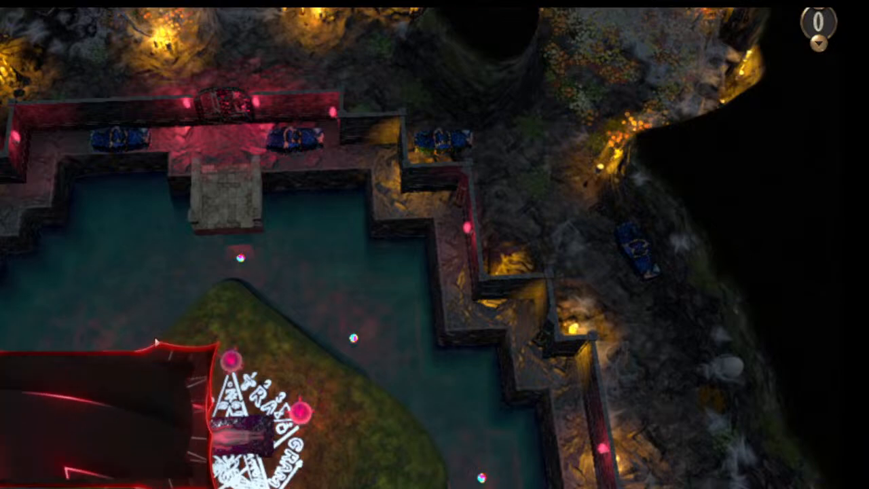
pyautogui.moveTo(439, 121); pyautogui.dragTo(467, 282, button='right')
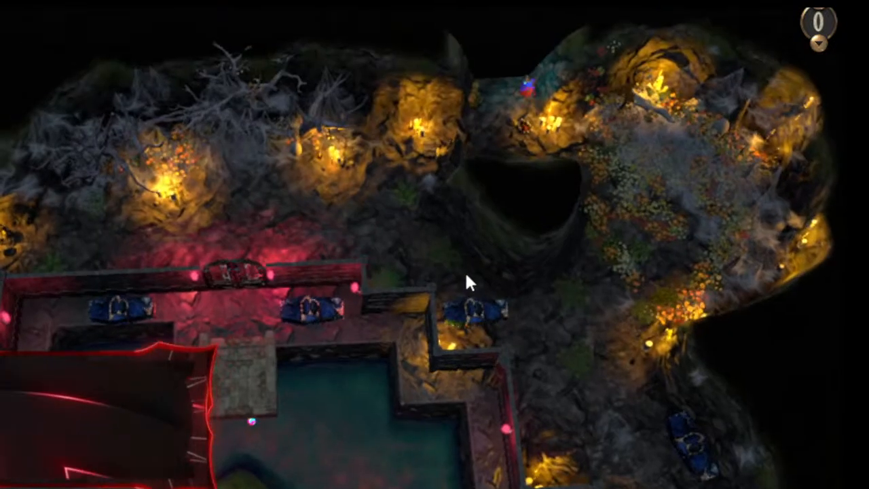
# Tour the winding candlelit tunnel beside the pool and return to the flower-filled cave near the gate.
pyautogui.moveTo(327, 412); pyautogui.dragTo(542, 178, button='right')
pyautogui.moveTo(343, 265); pyautogui.dragTo(340, 190, button='right')
pyautogui.moveTo(377, 321); pyautogui.dragTo(286, 129, button='right')
pyautogui.moveTo(320, 378); pyautogui.dragTo(196, 181, button='right')
pyautogui.moveTo(345, 339); pyautogui.dragTo(377, 369, button='right')
pyautogui.moveTo(199, 322); pyautogui.dragTo(282, 295, button='right')
pyautogui.moveTo(477, 268); pyautogui.dragTo(271, 394)
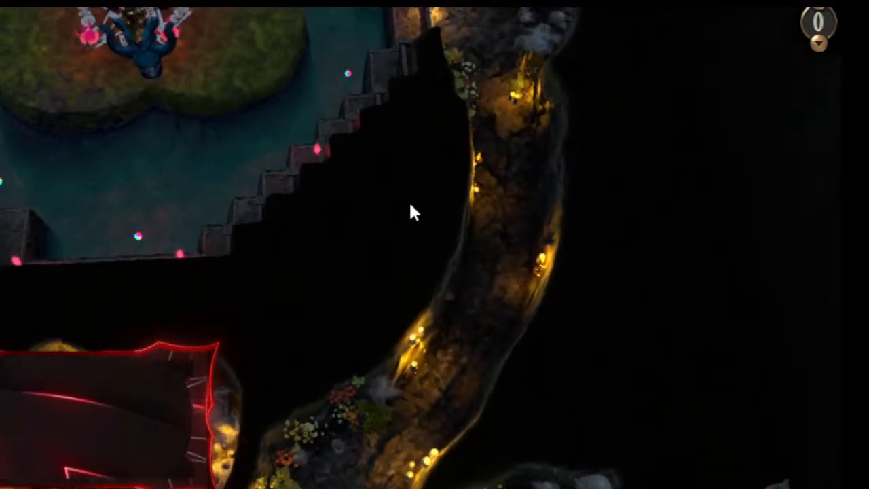
pyautogui.moveTo(406, 221); pyautogui.dragTo(310, 409)
pyautogui.moveTo(341, 170); pyautogui.dragTo(516, 381)
# Inspect the blue objects placed along the stone walkway and in the neighbouring cave by selecting them one after another.
pyautogui.click(461, 384)
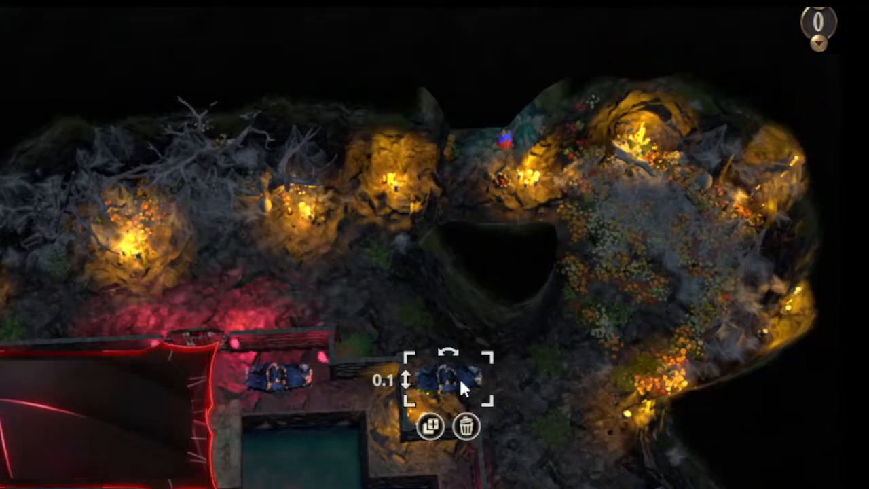
pyautogui.click(284, 378)
pyautogui.click(83, 380)
pyautogui.moveTo(552, 477); pyautogui.dragTo(503, 361)
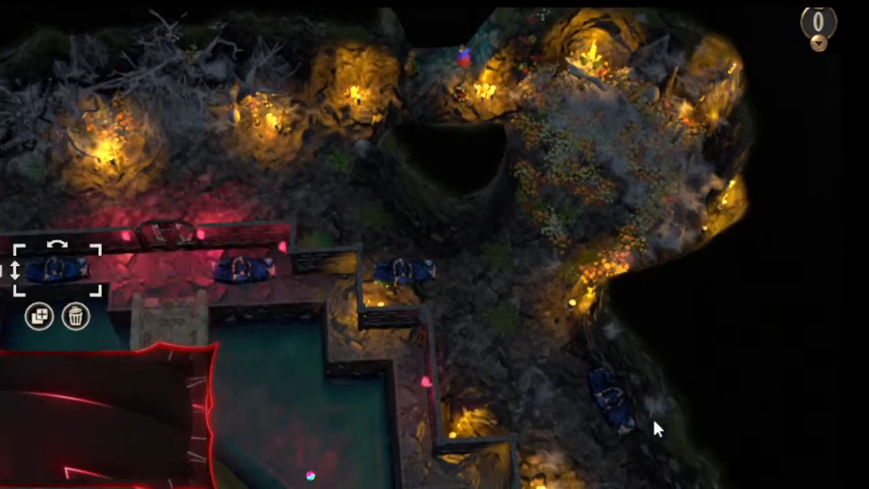
pyautogui.click(610, 407)
pyautogui.click(399, 277)
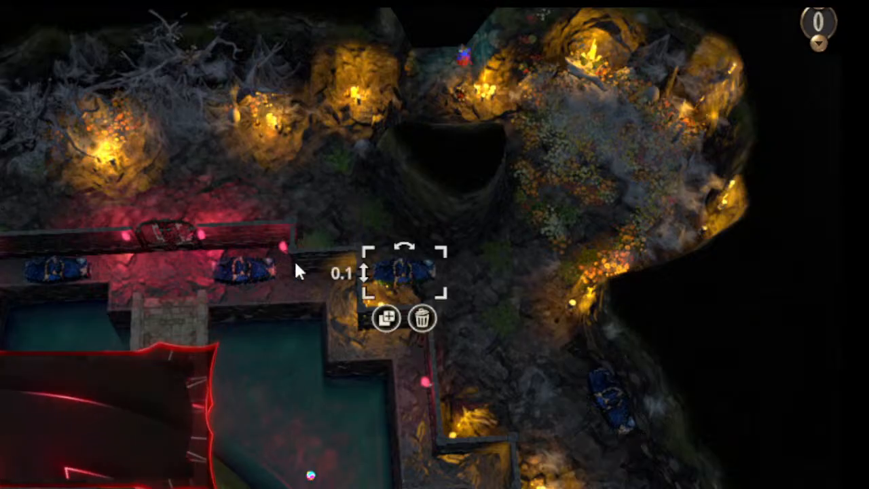
# Swing open the double gate in the red-lit wall facing the bridge.
pyautogui.moveTo(246, 265); pyautogui.dragTo(681, 214, button='right')
pyautogui.click(140, 109)
pyautogui.moveTo(247, 147); pyautogui.dragTo(145, 247, button='right')
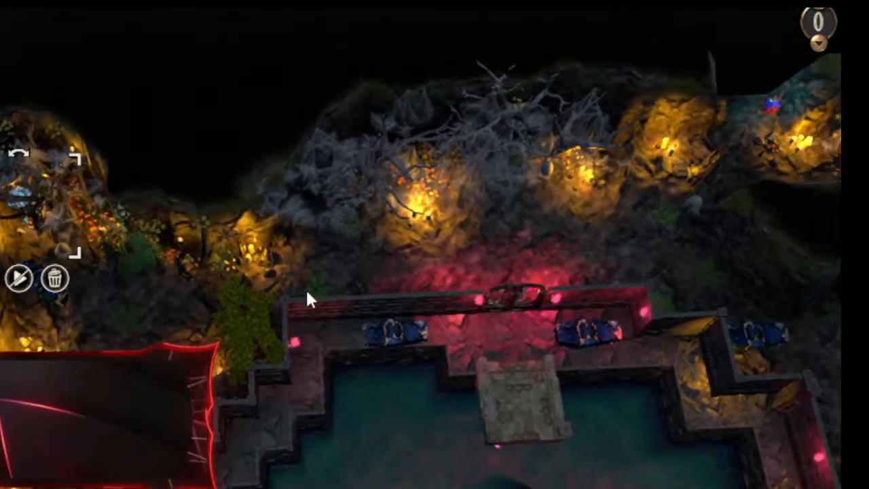
pyautogui.click(522, 307)
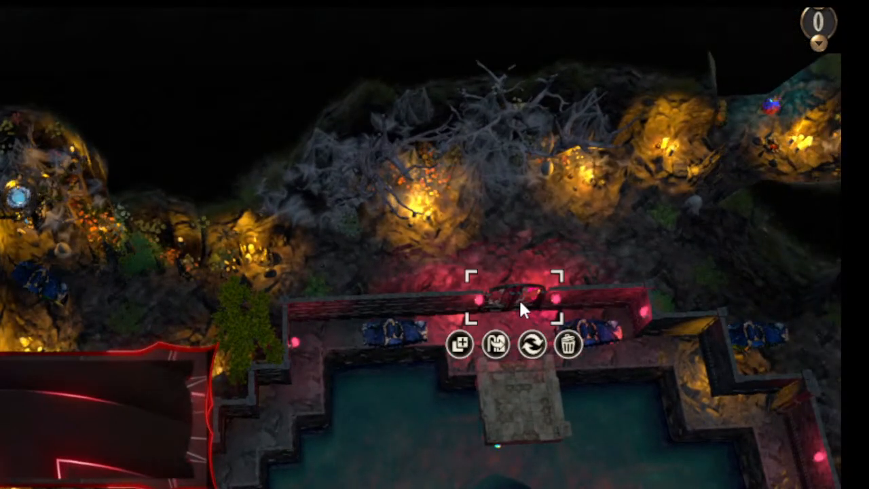
pyautogui.click(497, 354)
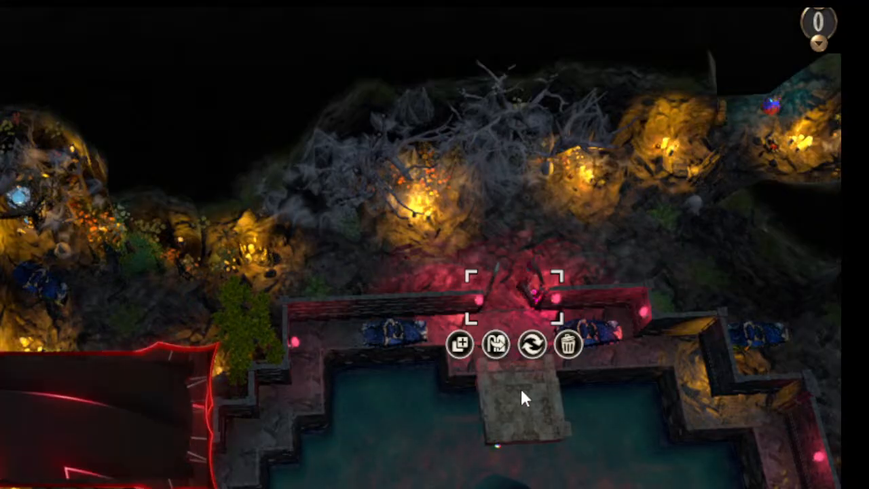
# Examine the pentagram island with its altar and statue, and the stepped walkway around the pool.
pyautogui.moveTo(540, 413); pyautogui.dragTo(491, 188, button='right')
pyautogui.moveTo(546, 371); pyautogui.dragTo(507, 313, button='right')
pyautogui.click(573, 377)
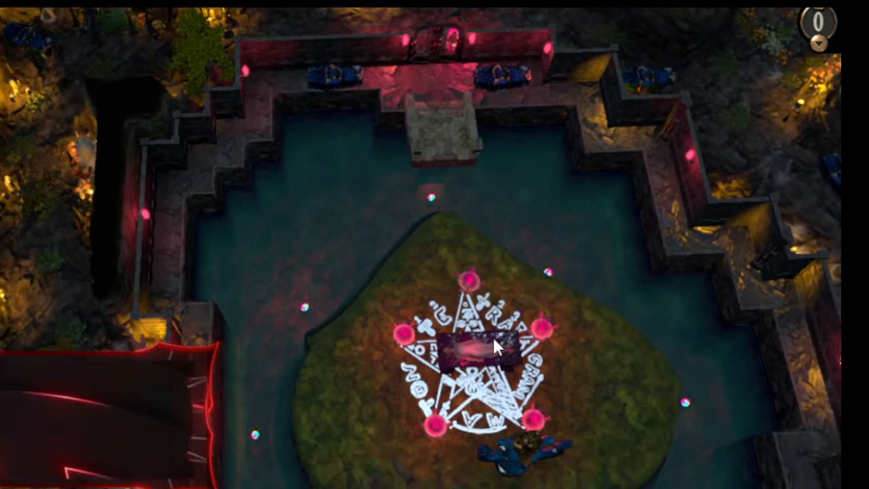
pyautogui.scroll(1, 506, 396)
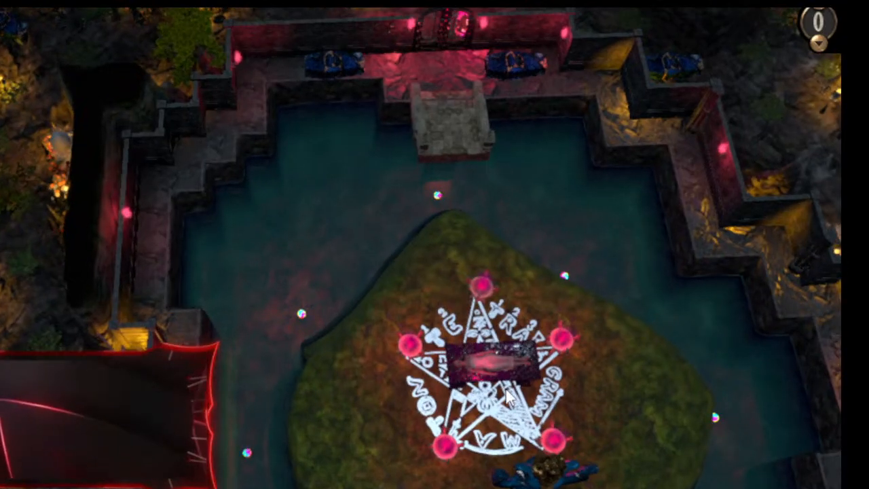
pyautogui.scroll(2, 505, 388)
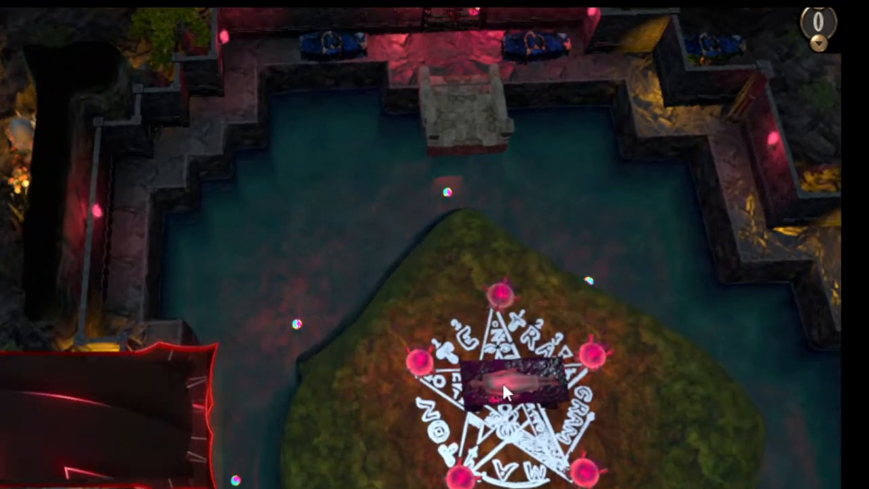
pyautogui.scroll(2, 589, 435)
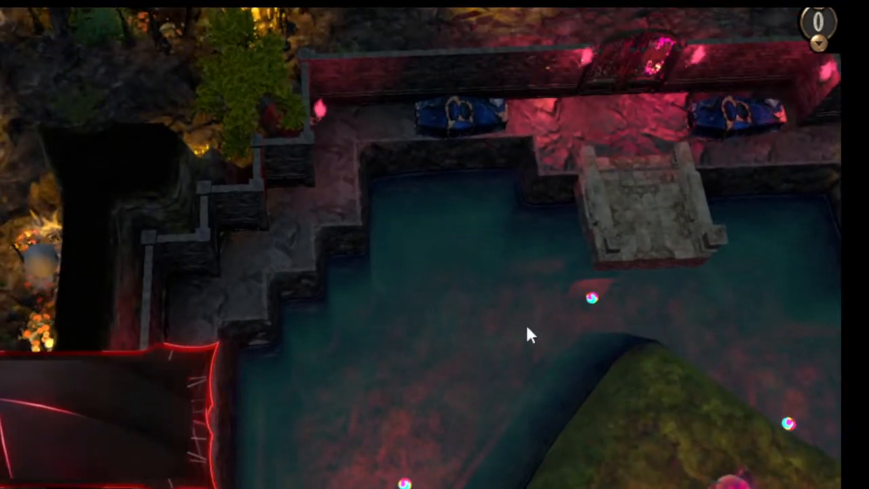
# Tour the caves behind the gate, from the glowing blue object past the webbed dead trees to the flower-filled chamber.
pyautogui.moveTo(527, 326); pyautogui.dragTo(681, 468)
pyautogui.moveTo(649, 357)
pyautogui.mouseDown()
pyautogui.moveTo(642, 351)
pyautogui.moveTo(464, 421)
pyautogui.mouseUp()
pyautogui.moveTo(500, 326)
pyautogui.mouseDown()
pyautogui.moveTo(696, 312)
pyautogui.moveTo(621, 353)
pyautogui.mouseUp()
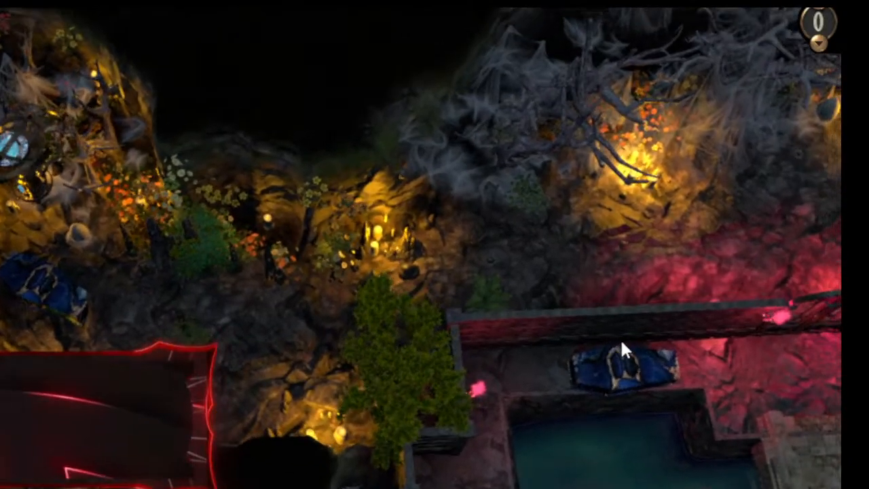
pyautogui.click(25, 185)
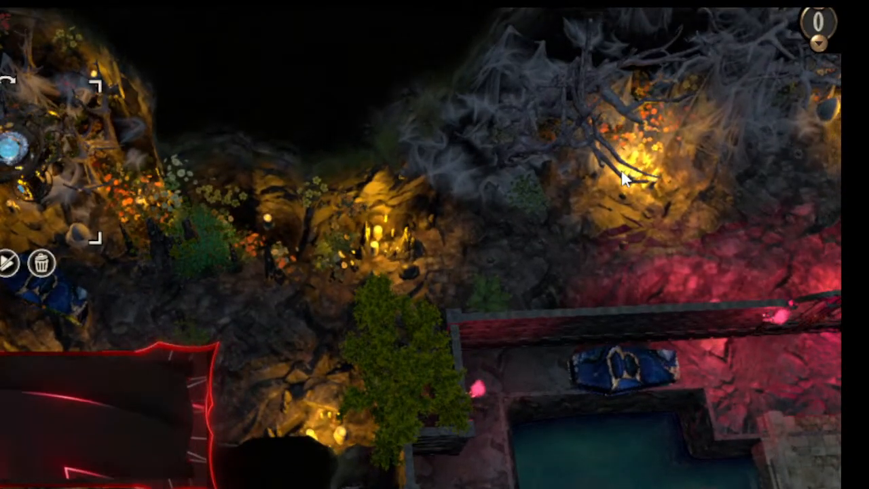
pyautogui.moveTo(639, 160); pyautogui.dragTo(312, 320)
pyautogui.moveTo(556, 266); pyautogui.dragTo(267, 233)
pyautogui.moveTo(652, 275); pyautogui.dragTo(449, 318)
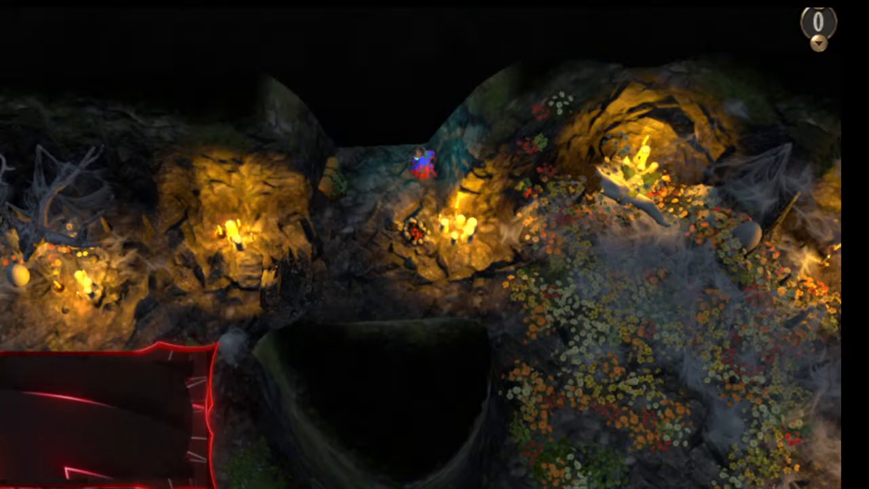
# Export the map in the Image Only format with 3D-wall perspective and high quality (150 DPI).
pyautogui.moveTo(13, 4)
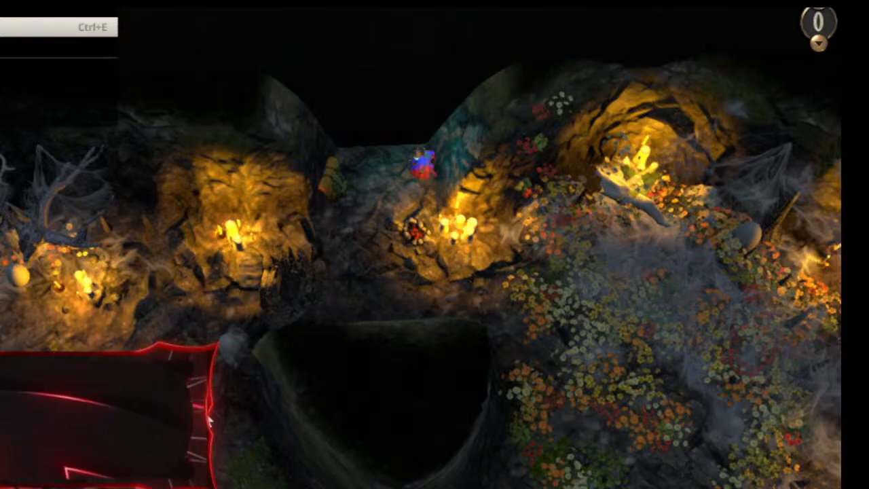
pyautogui.click(41, 28)
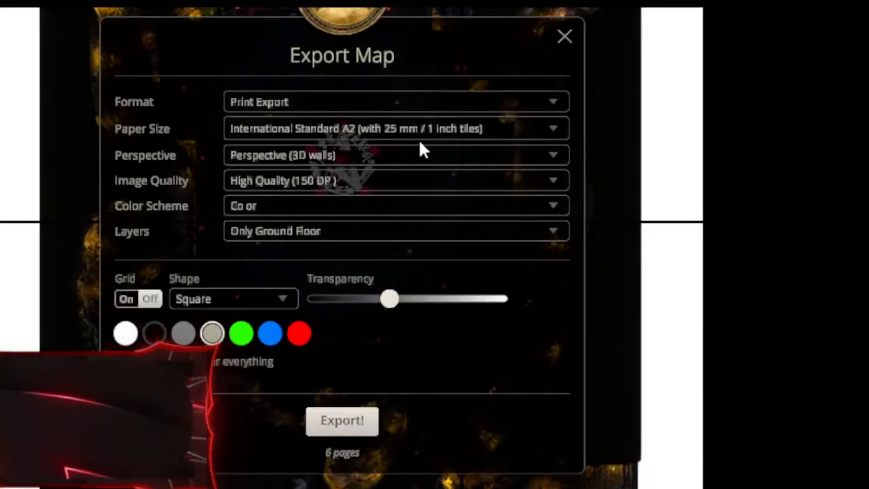
pyautogui.click(296, 102)
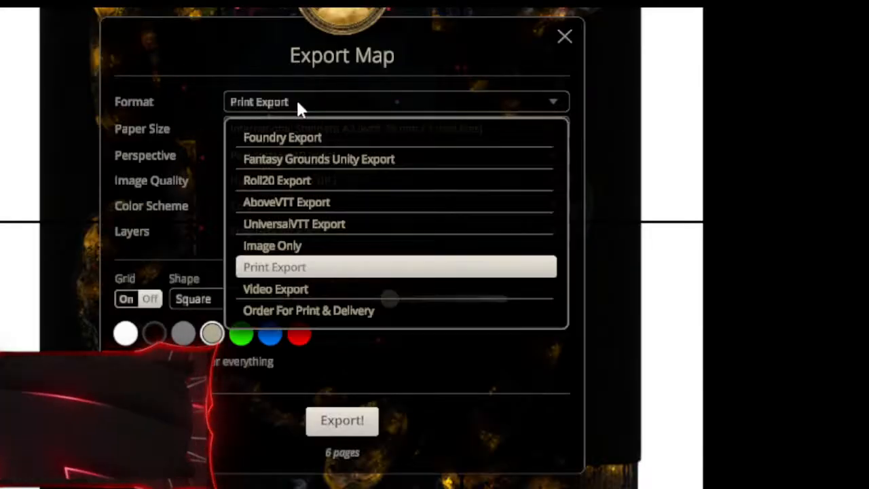
pyautogui.click(296, 245)
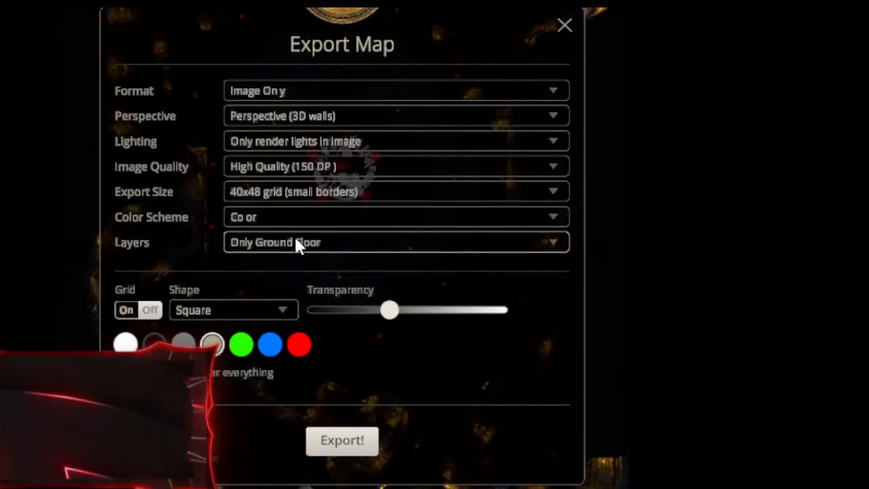
pyautogui.click(328, 455)
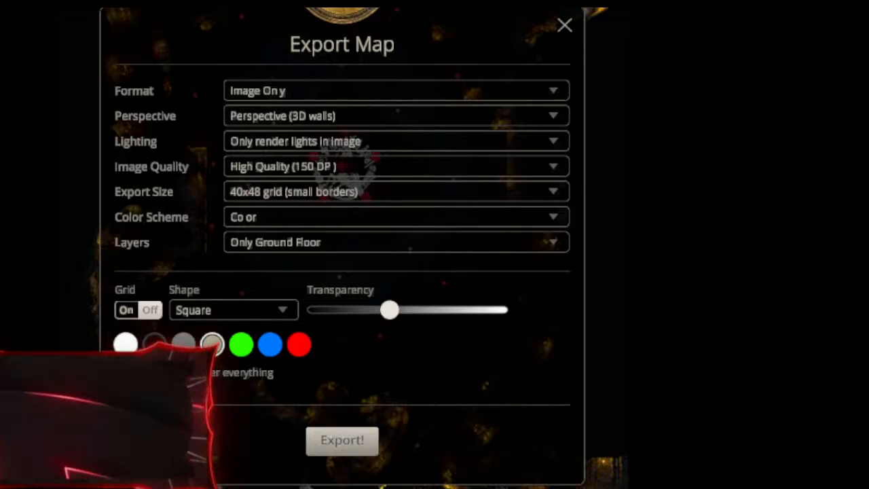
pyautogui.click(342, 448)
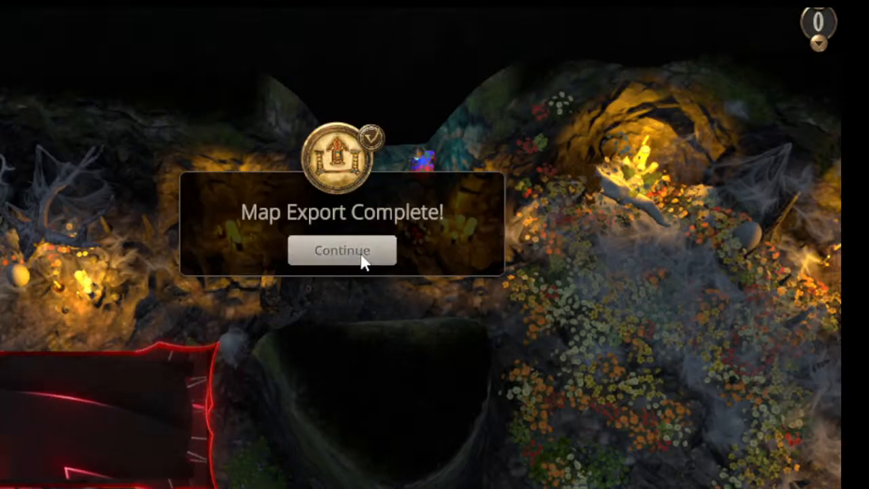
pyautogui.click(362, 254)
# View the pool and ritual island at a tilted angle, and open the Steam Workshop options.
pyautogui.moveTo(247, 295); pyautogui.dragTo(285, 1, button='middle')
pyautogui.moveTo(388, 10); pyautogui.dragTo(3, 121, button='middle')
pyautogui.moveTo(233, 140); pyautogui.dragTo(520, 162, button='middle')
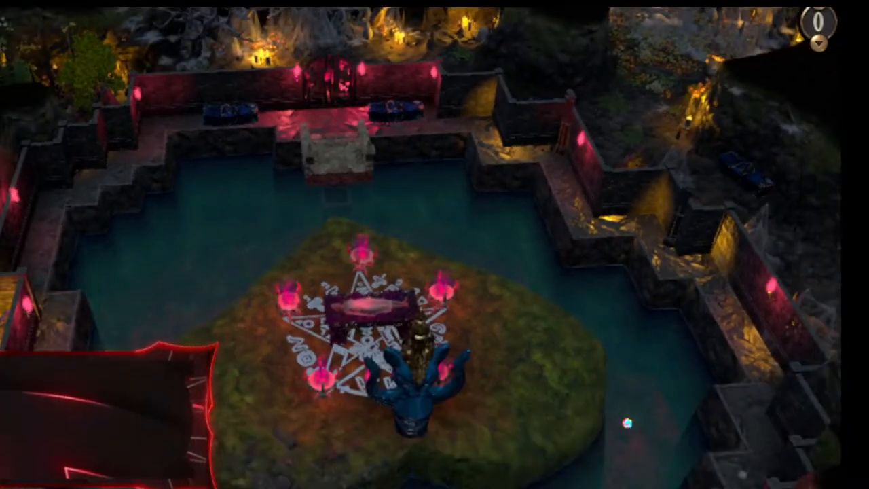
pyautogui.click(204, 3)
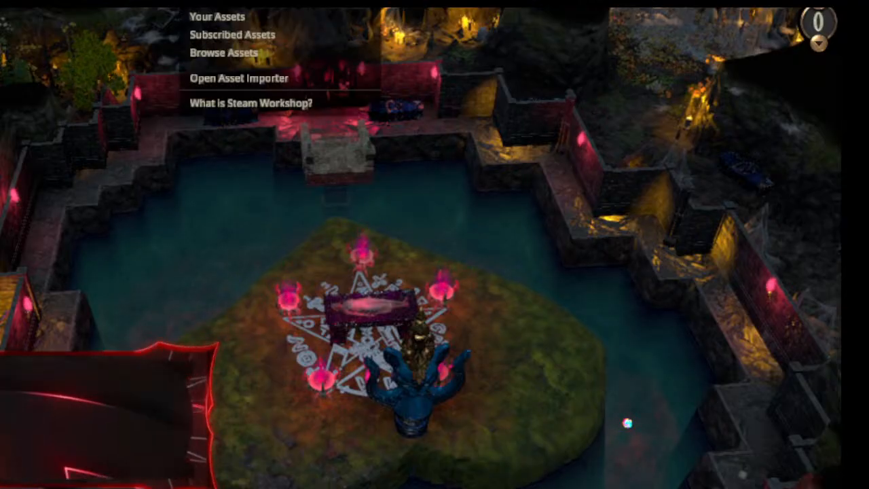
# Open the Steam Workshop map browser and search the shared maps for "fire cave".
pyautogui.click(224, 53)
pyautogui.click(93, 151)
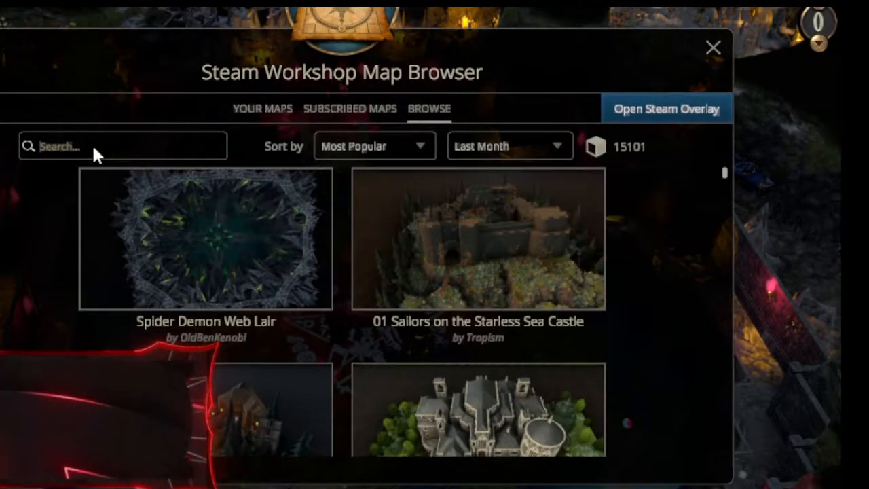
pyautogui.scroll(-3, 163, 193)
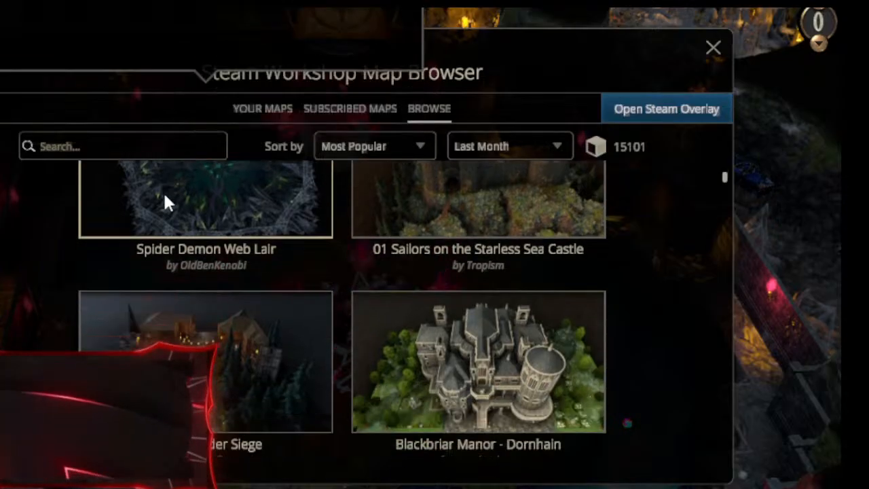
pyautogui.scroll(3, 162, 201)
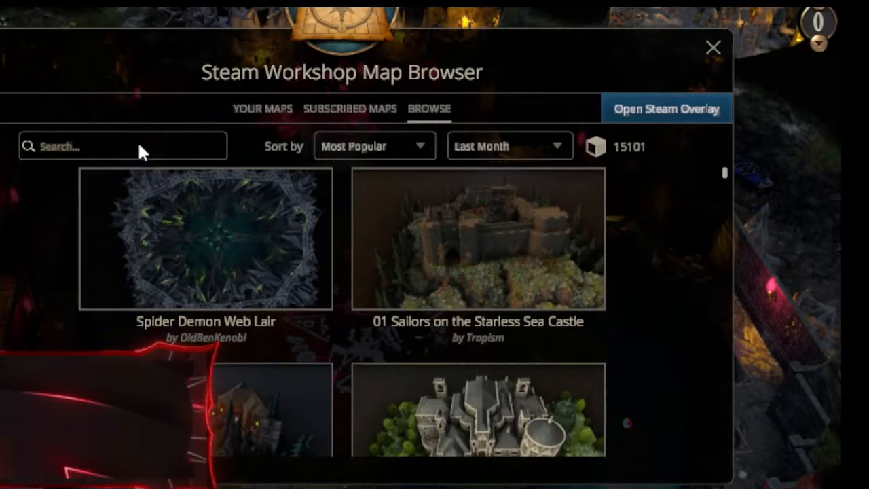
pyautogui.write('ire')
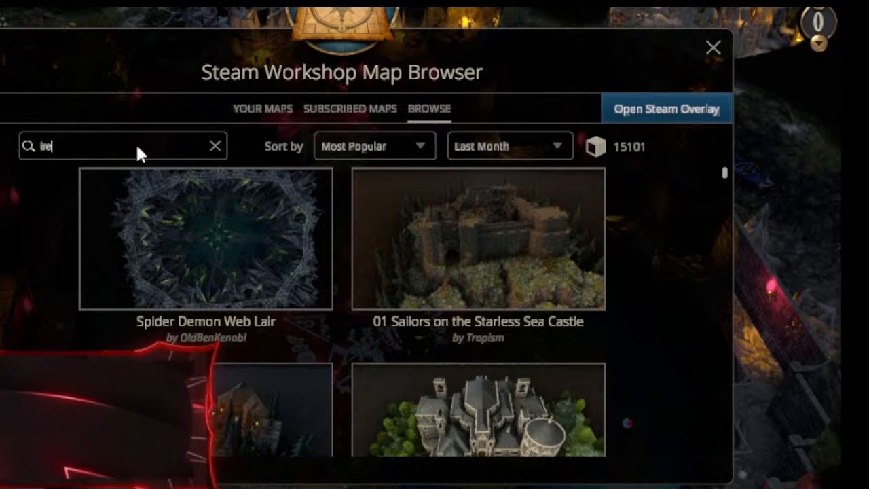
pyautogui.press('BackSpace')
pyautogui.press('BackSpace')
pyautogui.press('BackSpace')
pyautogui.write('fire cave')
# Sort the fire cave results by Most Popular over All Time.
pyautogui.click(351, 145)
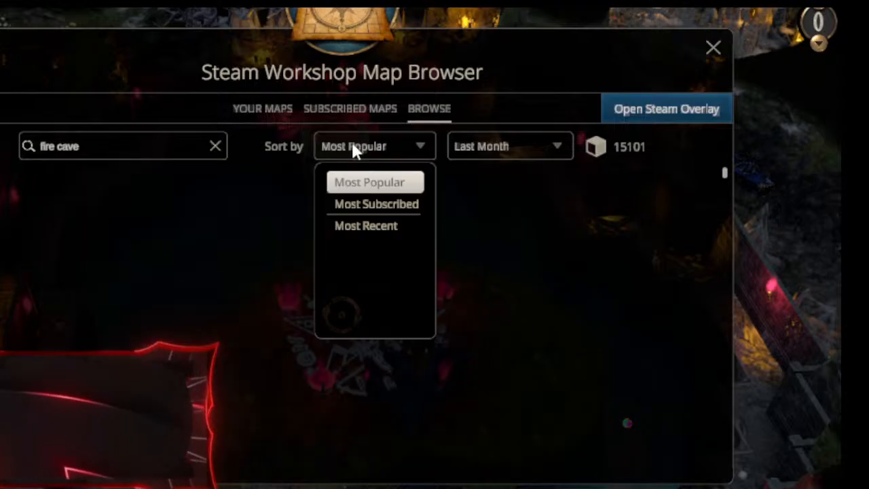
pyautogui.click(392, 227)
pyautogui.click(363, 144)
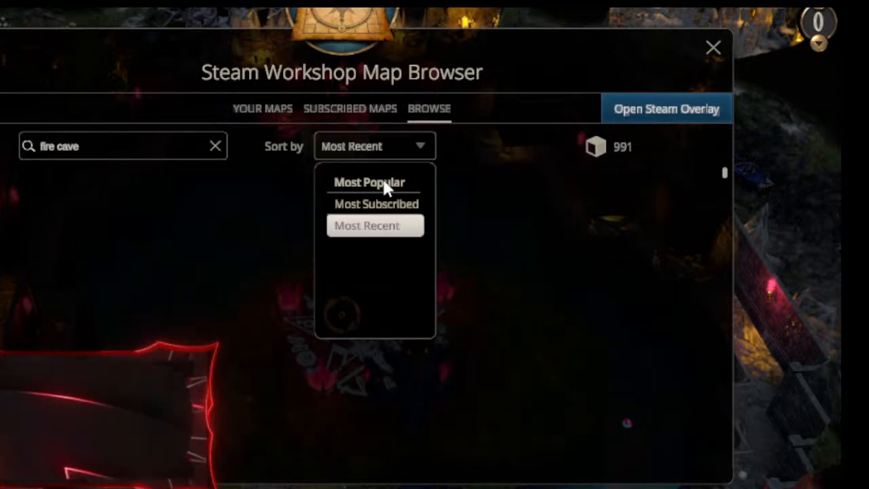
pyautogui.click(381, 183)
pyautogui.click(485, 148)
pyautogui.click(485, 148)
pyautogui.click(486, 148)
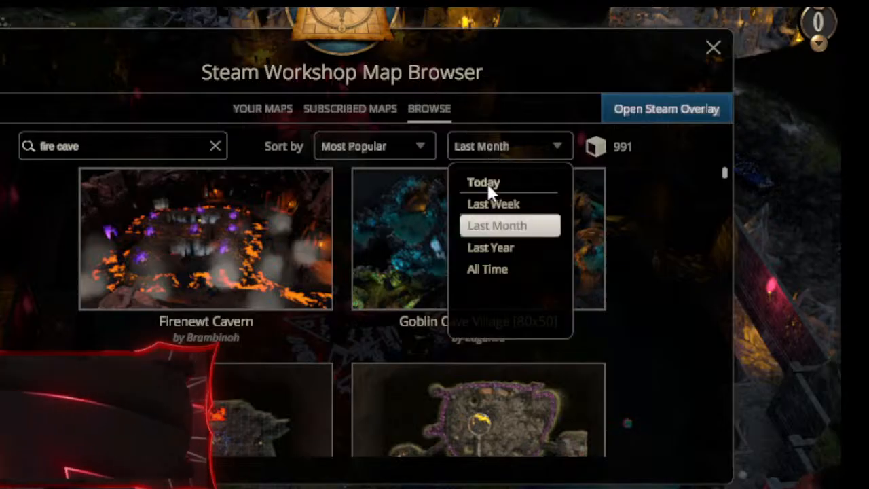
pyautogui.click(494, 270)
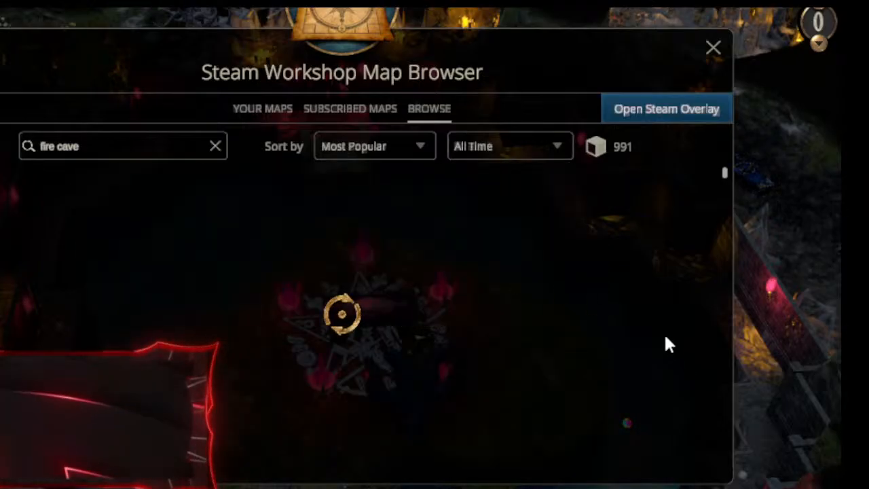
# Examine the fire cave search results for a suitable cave map.
pyautogui.scroll(-3, 651, 303)
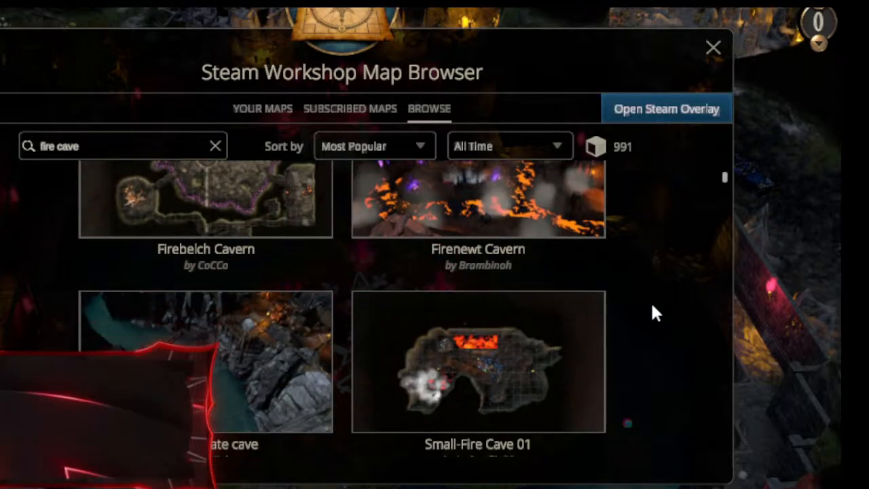
pyautogui.scroll(-2, 650, 298)
pyautogui.scroll(-5, 649, 298)
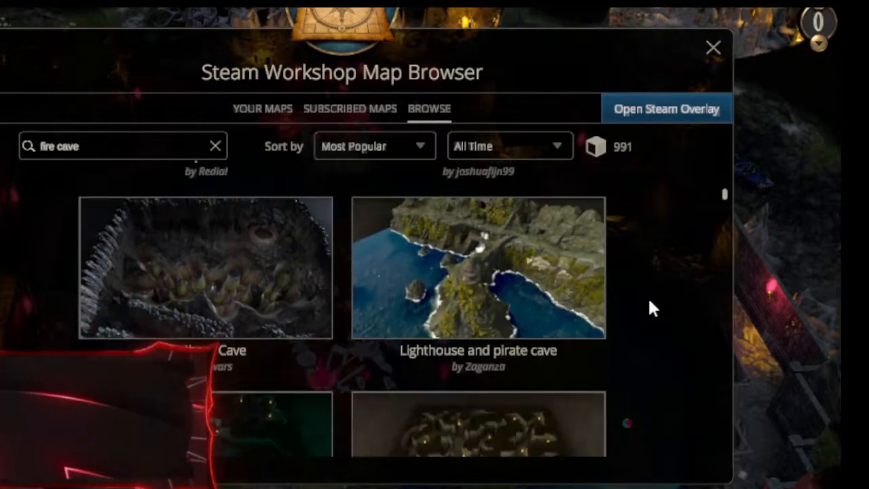
pyautogui.scroll(-7, 649, 301)
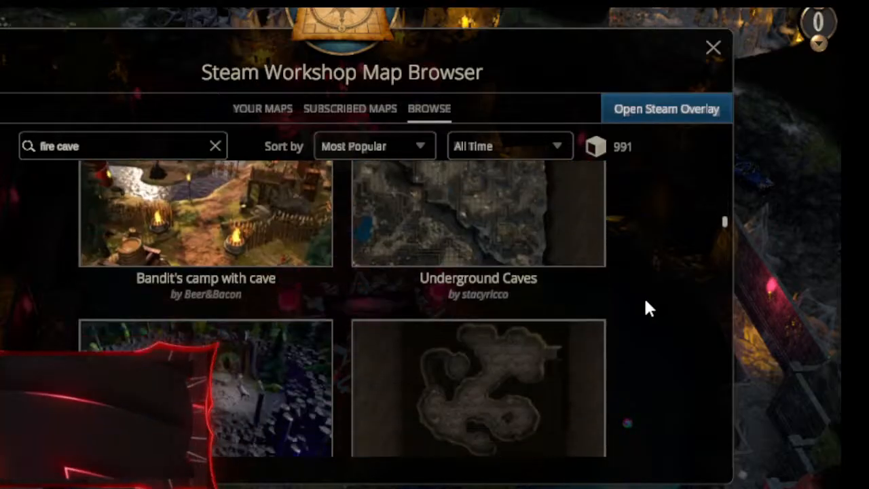
pyautogui.scroll(-8, 645, 301)
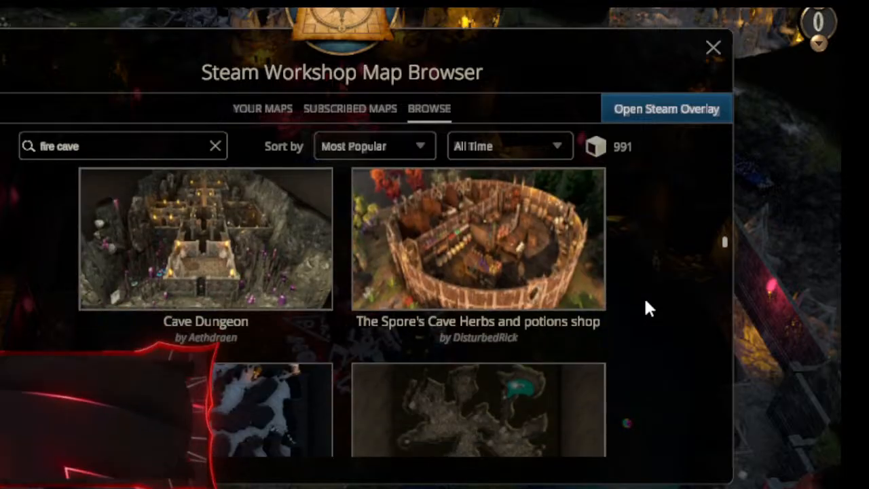
pyautogui.scroll(-3, 646, 308)
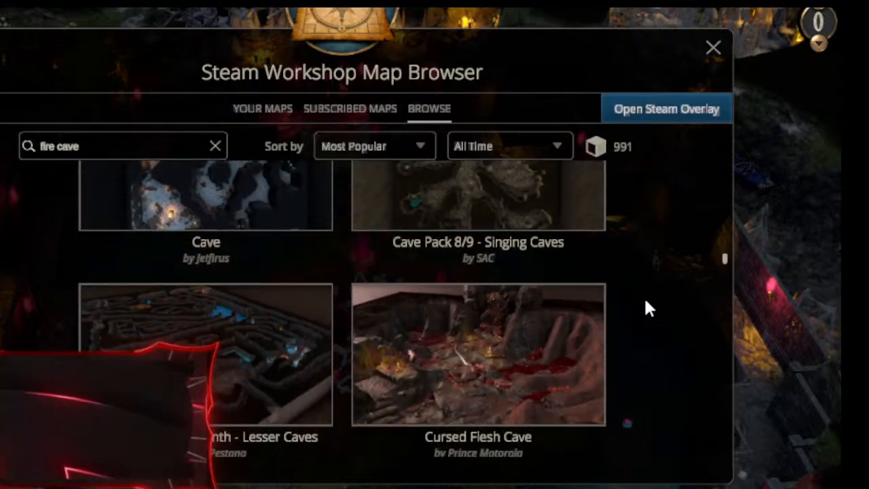
pyautogui.scroll(1, 647, 307)
pyautogui.scroll(1, 648, 308)
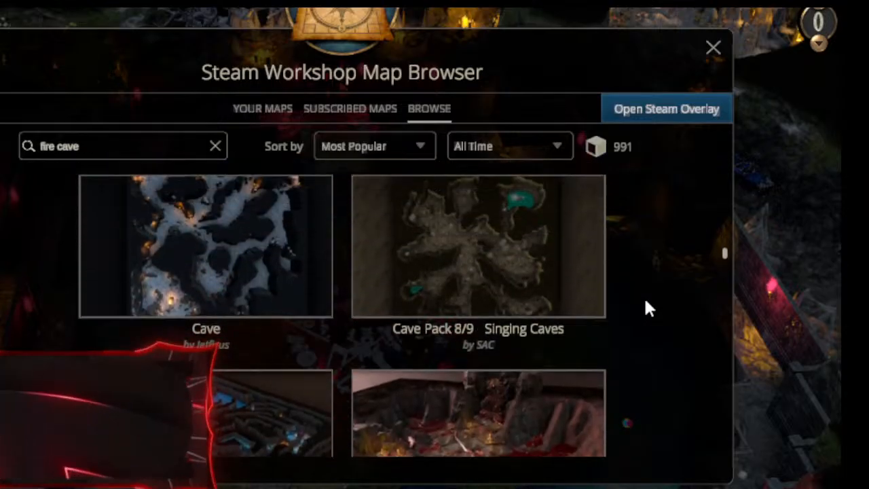
pyautogui.scroll(-4, 647, 308)
pyautogui.scroll(-1, 645, 300)
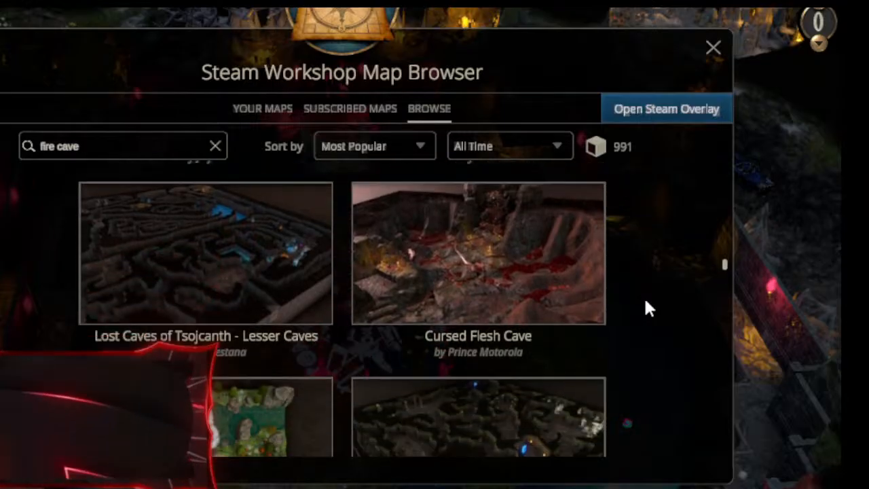
pyautogui.scroll(-3, 645, 301)
pyautogui.scroll(-8, 645, 308)
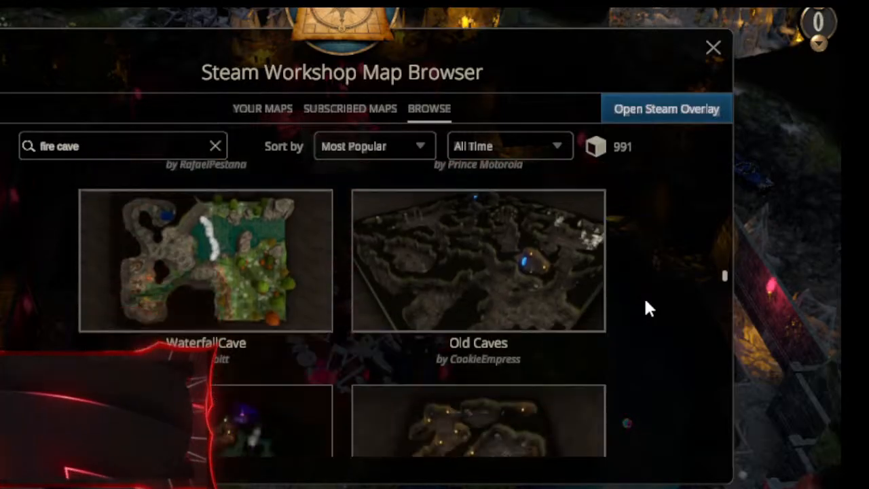
pyautogui.scroll(-2, 645, 306)
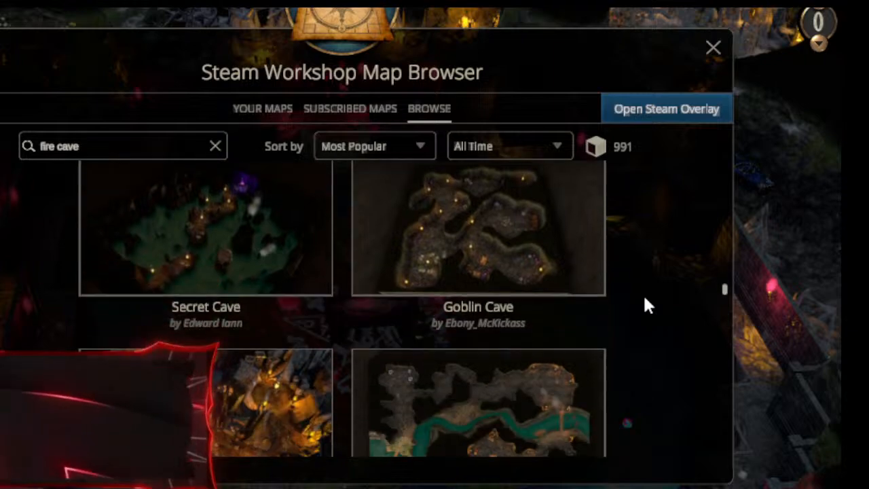
pyautogui.scroll(-3, 646, 306)
pyautogui.scroll(-1, 645, 306)
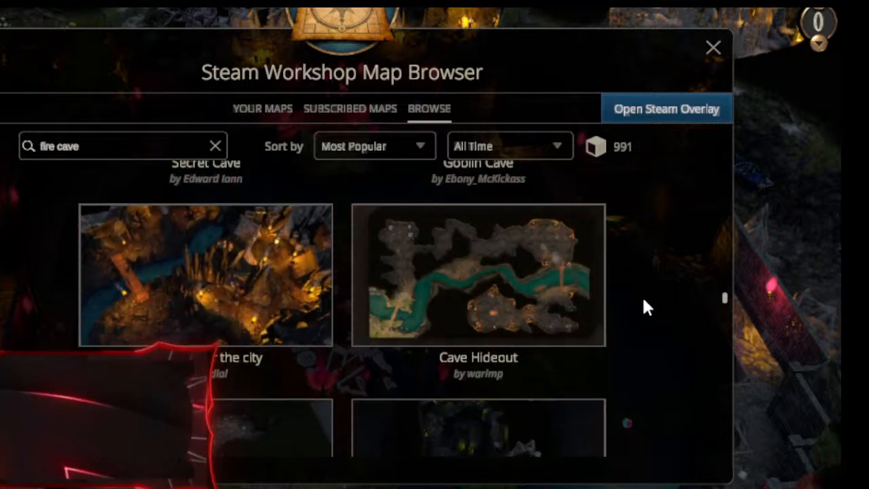
# View the details of the Secret Cave map and return to the results overview.
pyautogui.scroll(5, 645, 307)
pyautogui.scroll(2, 645, 307)
pyautogui.click(191, 305)
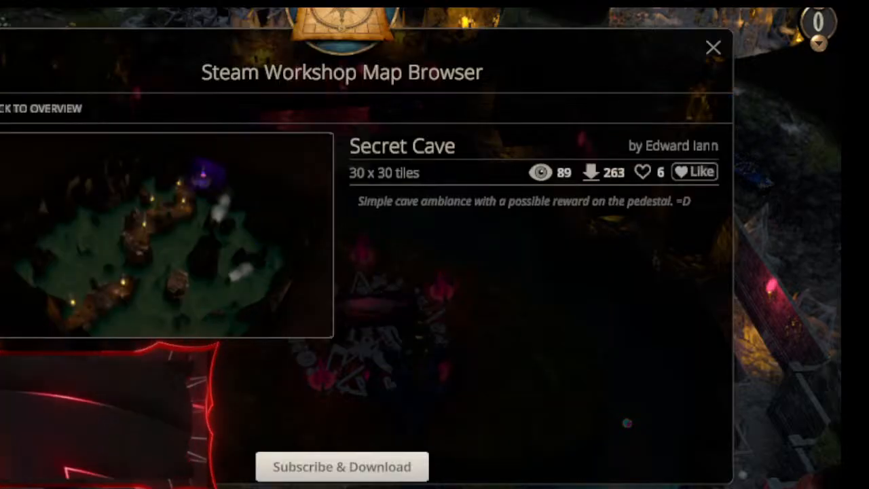
pyautogui.click(7, 113)
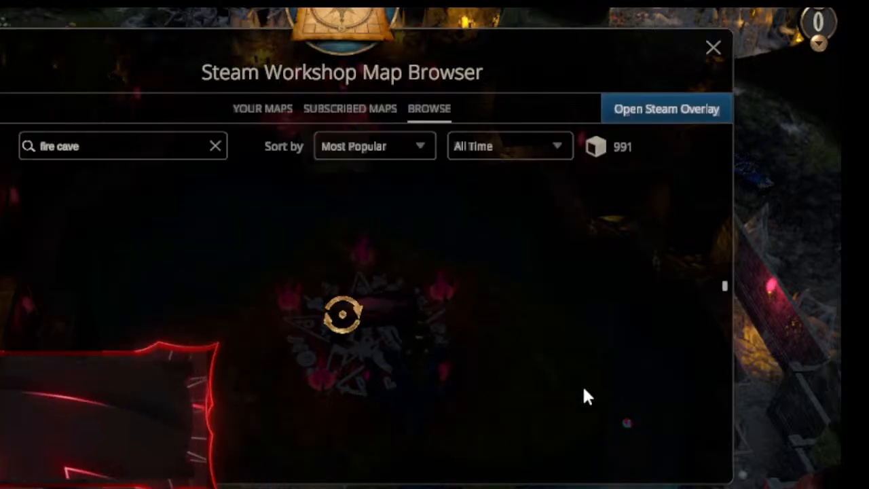
# Look further through the cave maps, view the Labyrinthian Cave System details and return to the overview.
pyautogui.moveTo(576, 387)
pyautogui.scroll(-5, 573, 376)
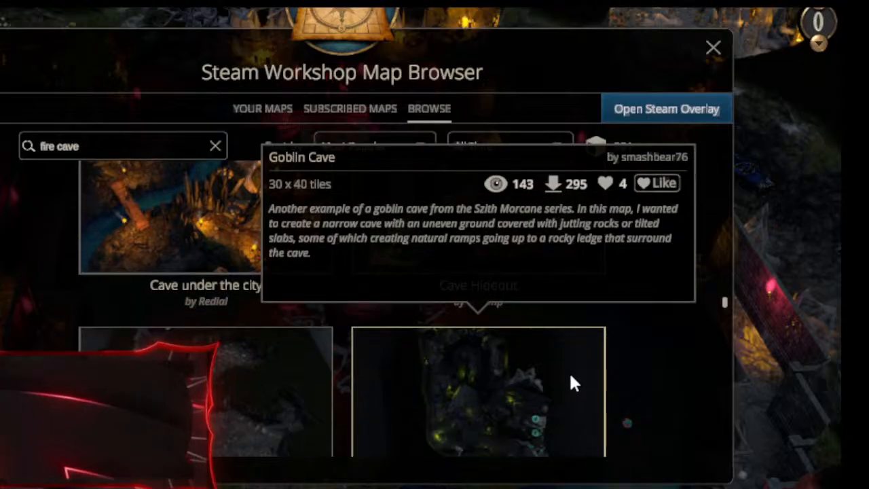
pyautogui.scroll(-3, 569, 370)
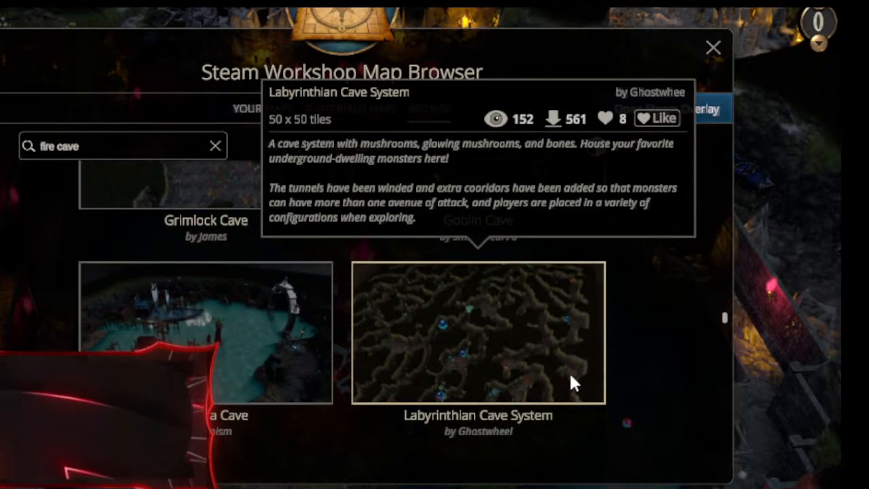
pyautogui.scroll(-1, 570, 377)
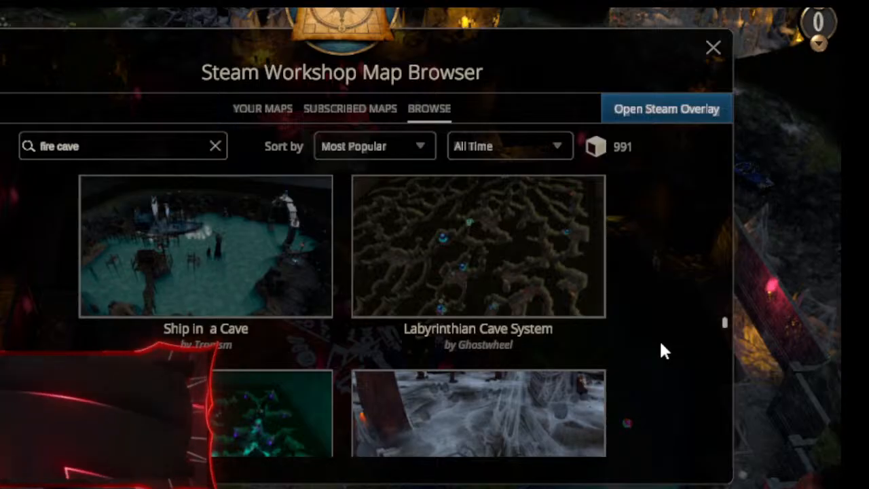
pyautogui.scroll(-2, 649, 338)
pyautogui.scroll(1, 642, 338)
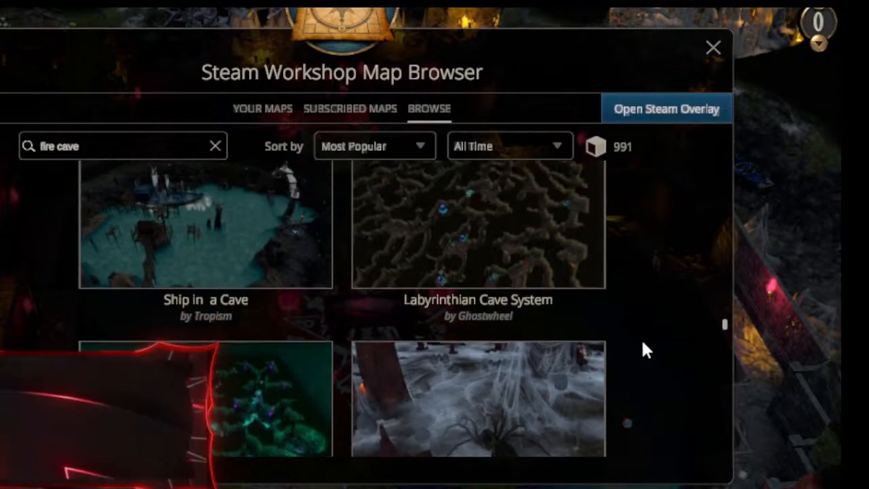
pyautogui.scroll(1, 641, 343)
pyautogui.click(537, 315)
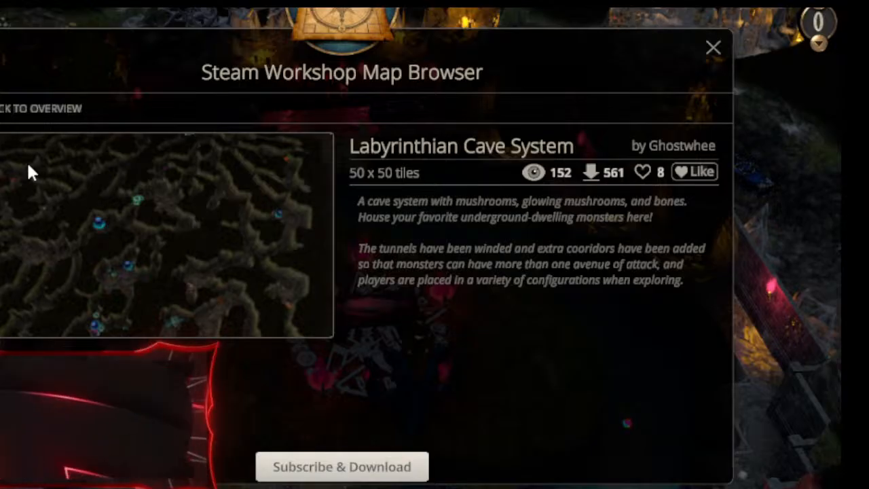
pyautogui.click(20, 109)
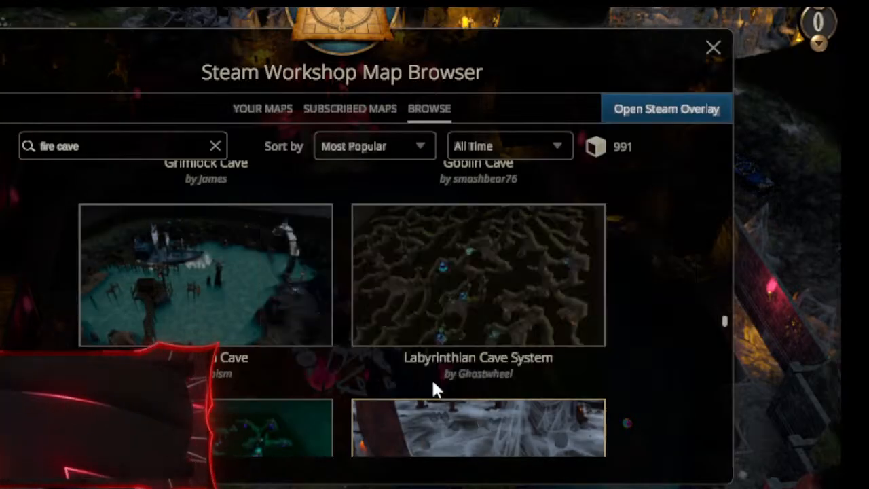
# Open the details of the 50 x 50 GOBLIN CAVES map and like it.
pyautogui.scroll(-4, 475, 401)
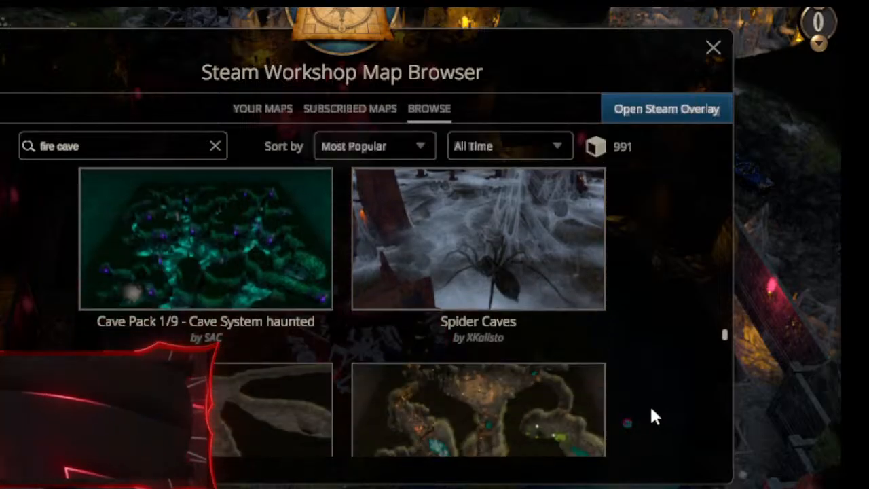
pyautogui.scroll(-3, 646, 405)
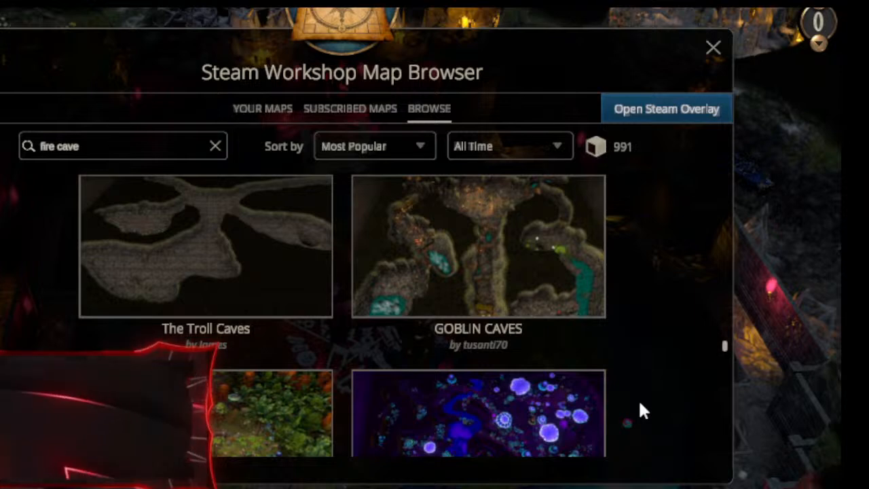
pyautogui.scroll(-2, 638, 399)
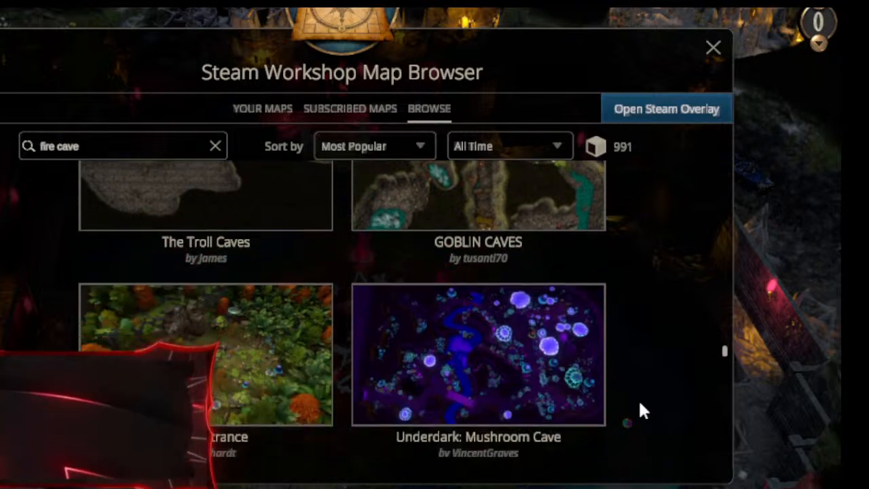
pyautogui.click(509, 235)
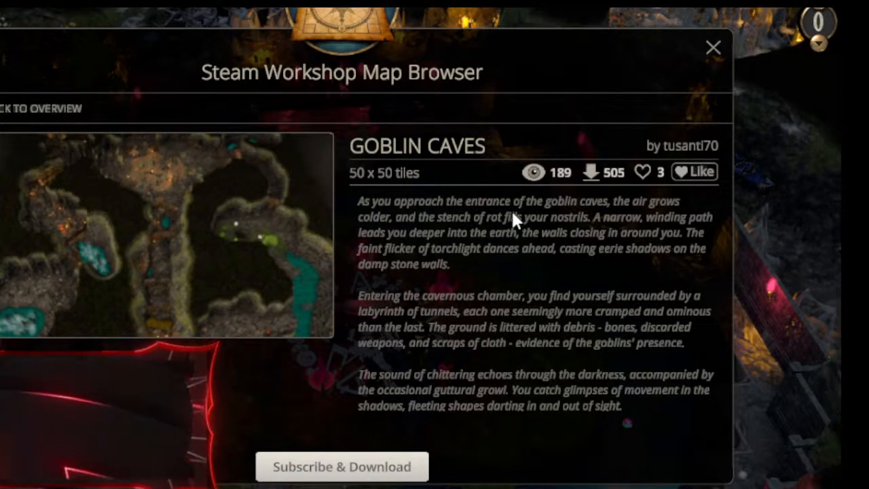
pyautogui.click(650, 172)
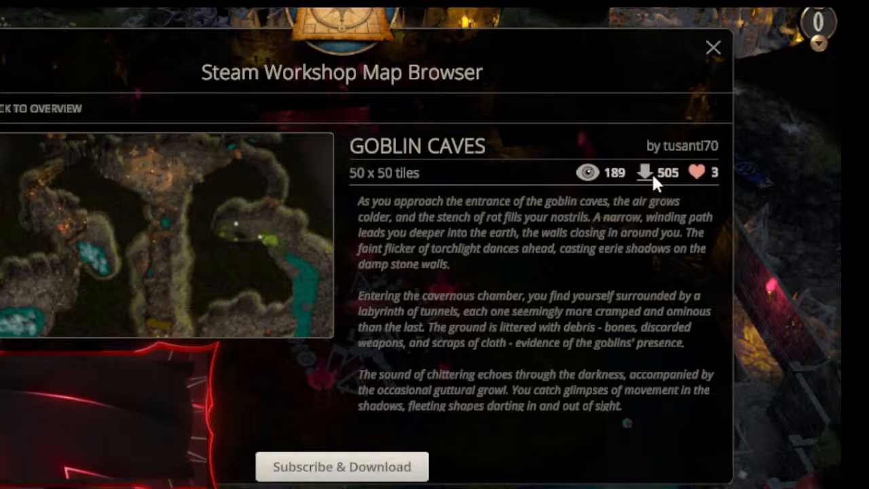
# Subscribe to and load the GOBLIN CAVES map, discarding unsaved changes and downloading its missing Longsword 1 asset.
pyautogui.click(340, 475)
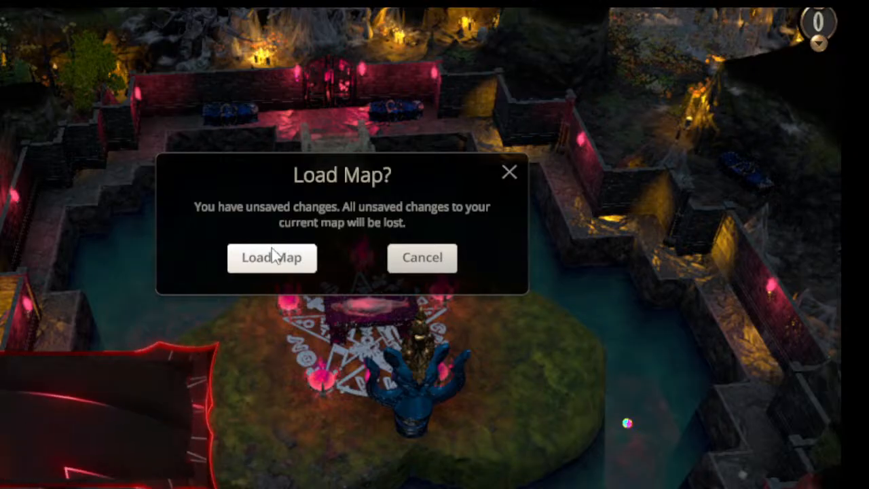
pyautogui.click(243, 263)
pyautogui.click(236, 262)
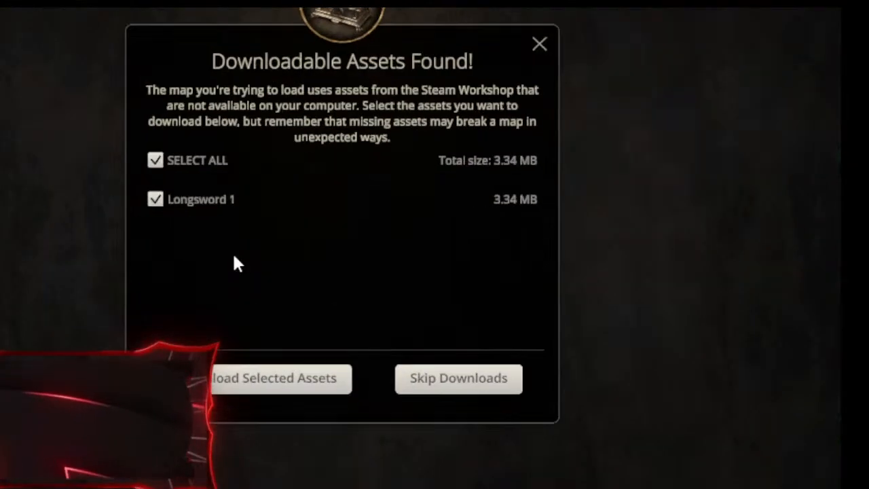
pyautogui.click(287, 378)
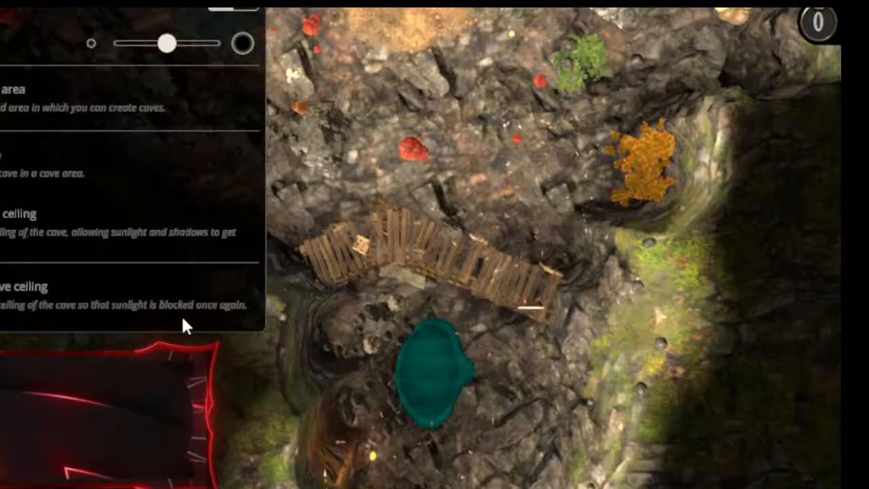
# Put away the cave tools and look over the goblin camp and the surrounding passages of the loaded map.
pyautogui.click(1, 224)
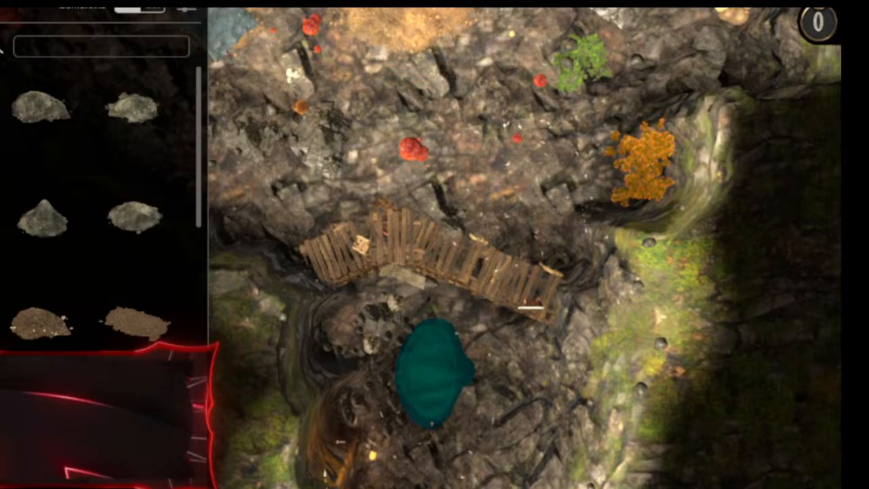
pyautogui.click(1, 264)
pyautogui.moveTo(125, 304); pyautogui.dragTo(350, 135, button='middle')
pyautogui.scroll(-2, 350, 136)
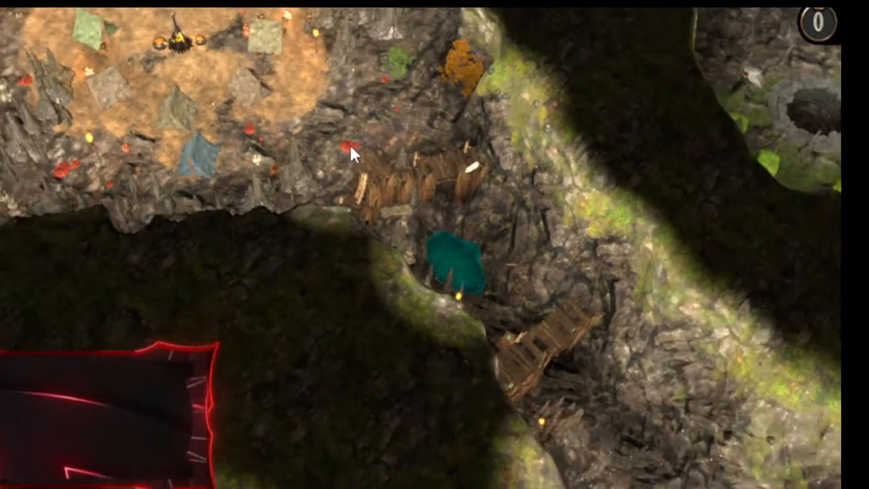
pyautogui.scroll(-5, 350, 148)
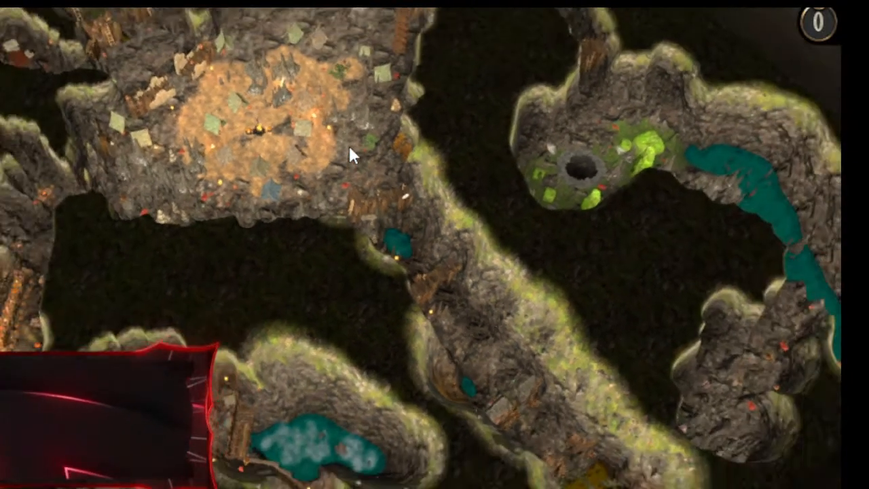
pyautogui.moveTo(348, 144); pyautogui.dragTo(397, 237, button='middle')
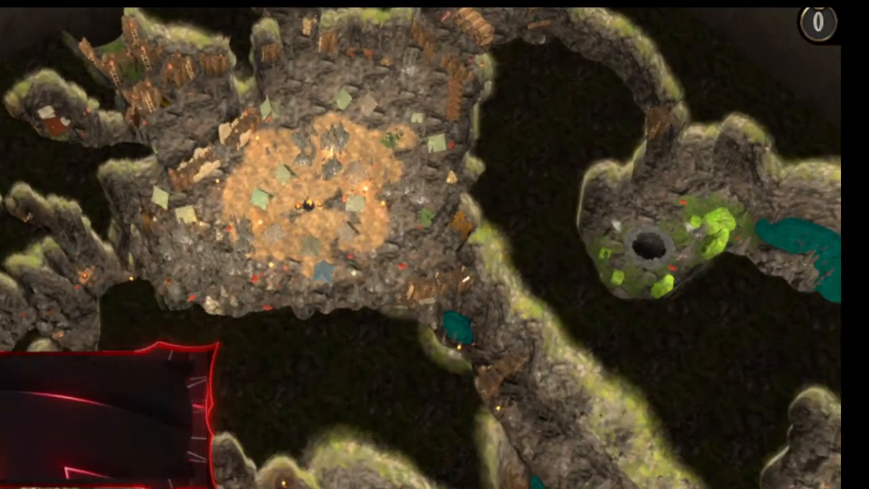
# Open the Steam Workshop map browser and search for "fire cavern" among the most popular maps of all time.
pyautogui.click(204, 3)
pyautogui.click(224, 2)
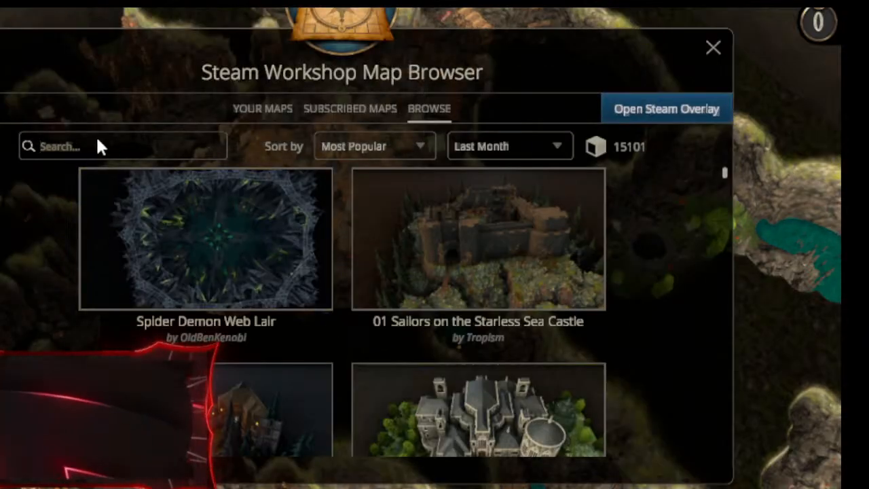
pyautogui.click(97, 144)
pyautogui.write('fire cavern')
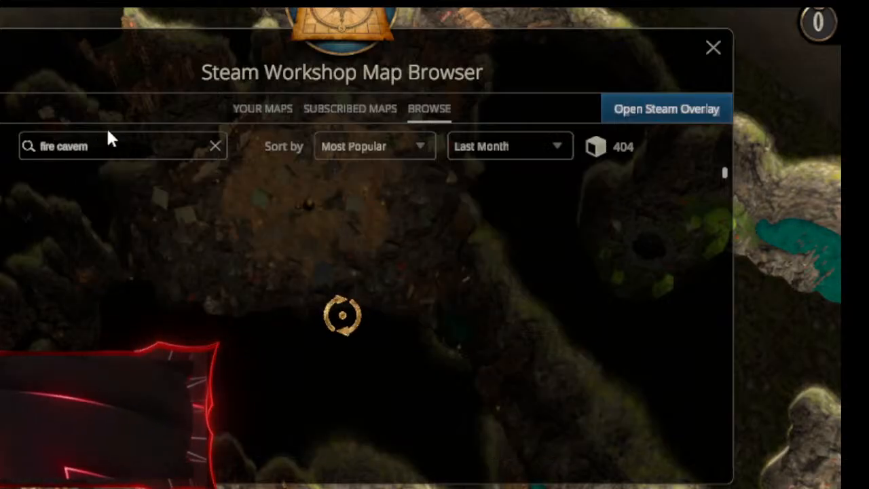
pyautogui.click(494, 144)
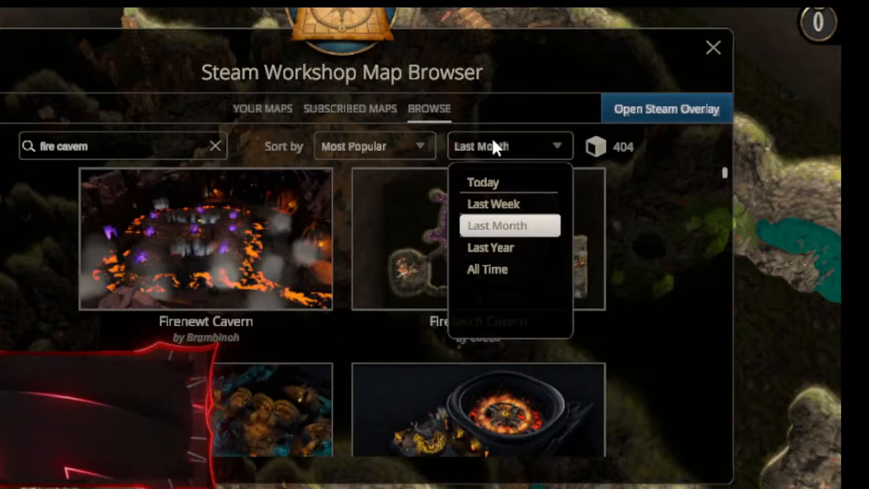
pyautogui.click(487, 270)
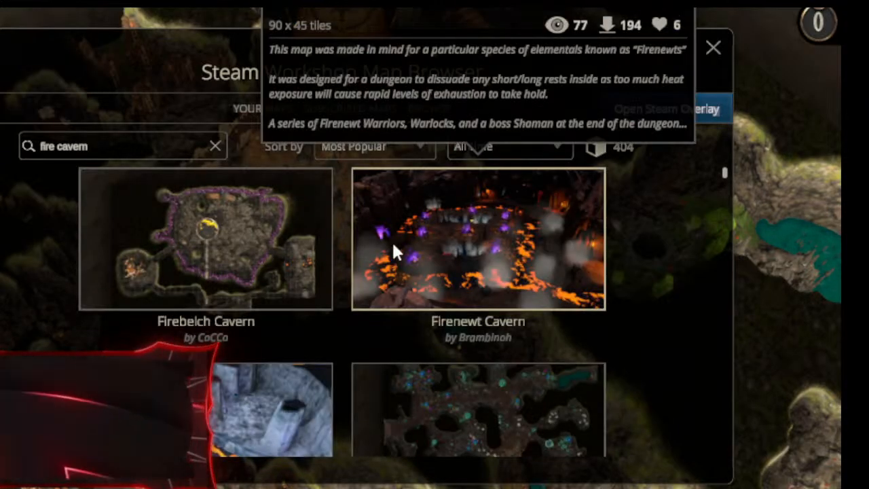
# View the details of the Firebelch Cavern map and return to the results overview.
pyautogui.click(301, 246)
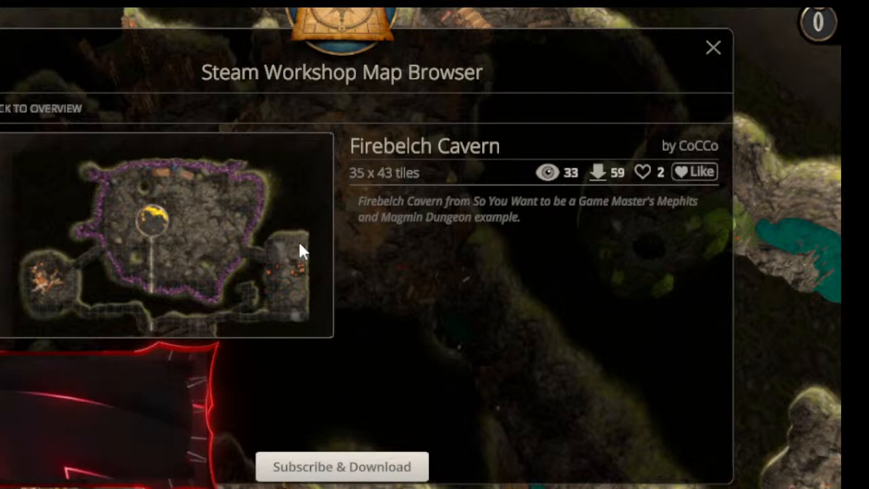
pyautogui.click(3, 112)
# Like the "Frozen Cavern, fire and ice" map, subscribe to it and download its missing SAC signature keys asset.
pyautogui.scroll(-4, 571, 322)
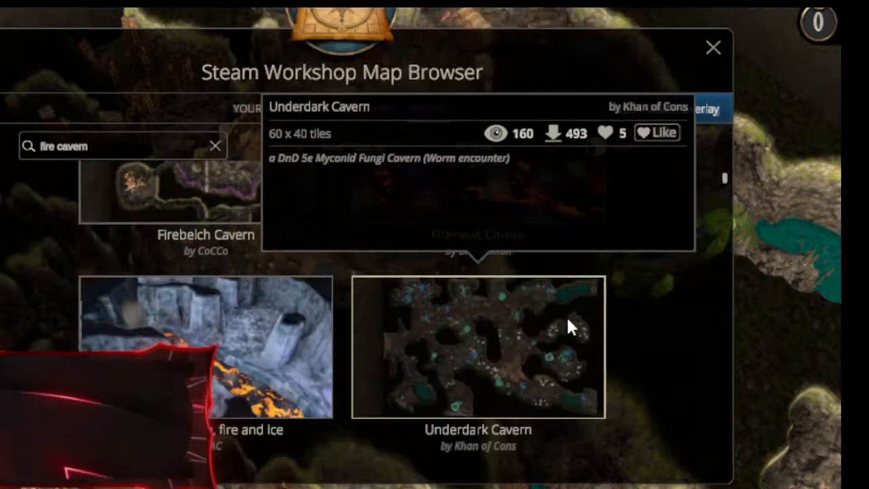
pyautogui.click(289, 289)
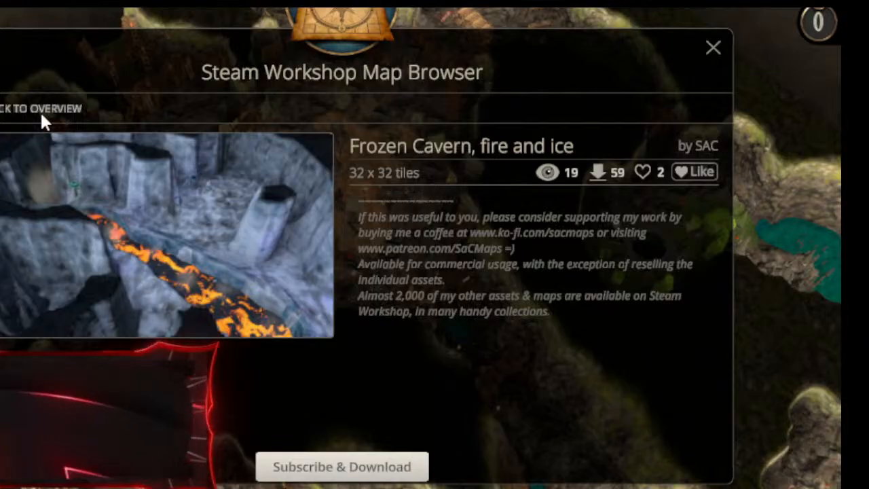
pyautogui.click(675, 174)
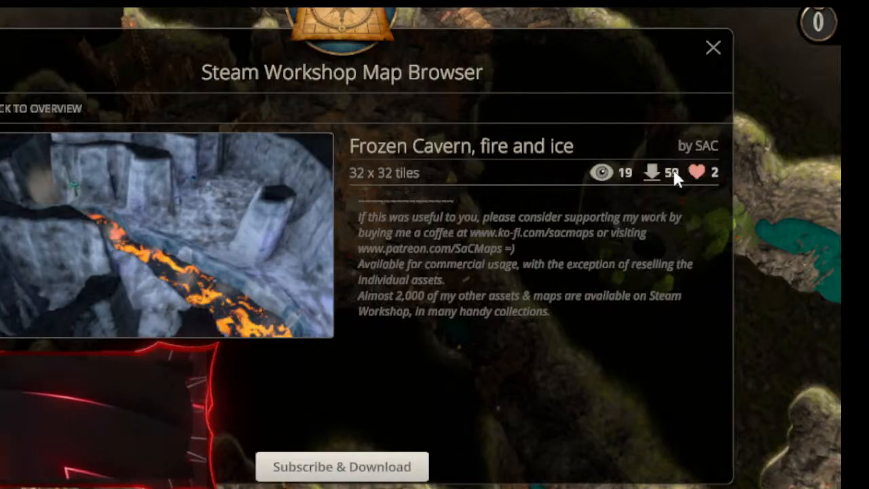
pyautogui.click(335, 469)
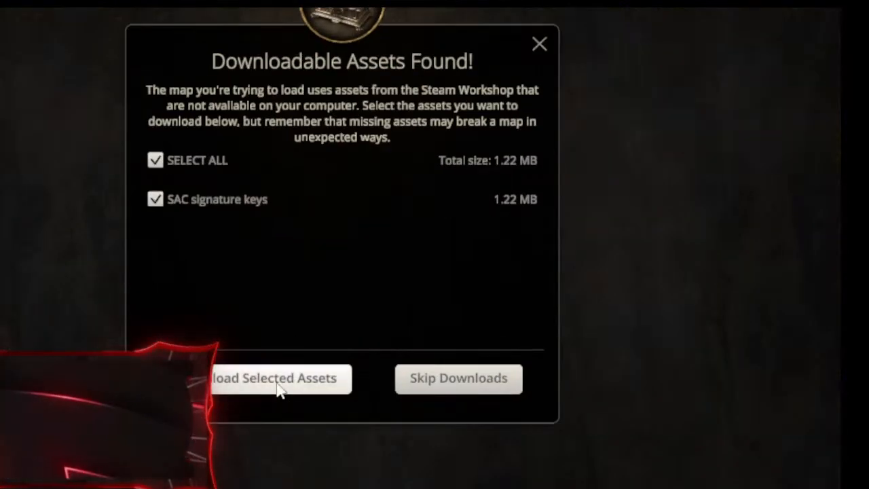
pyautogui.click(278, 384)
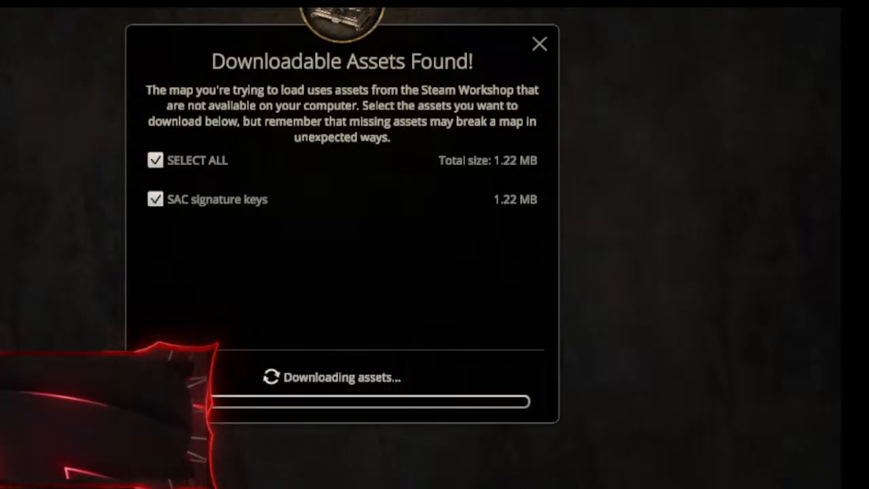
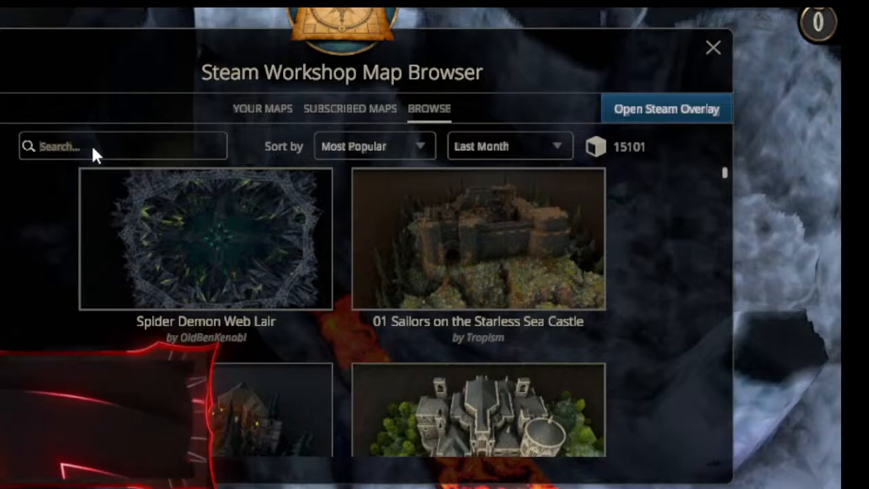
# Search the Workshop maps for "Frozen Caverns;".
pyautogui.write('F')
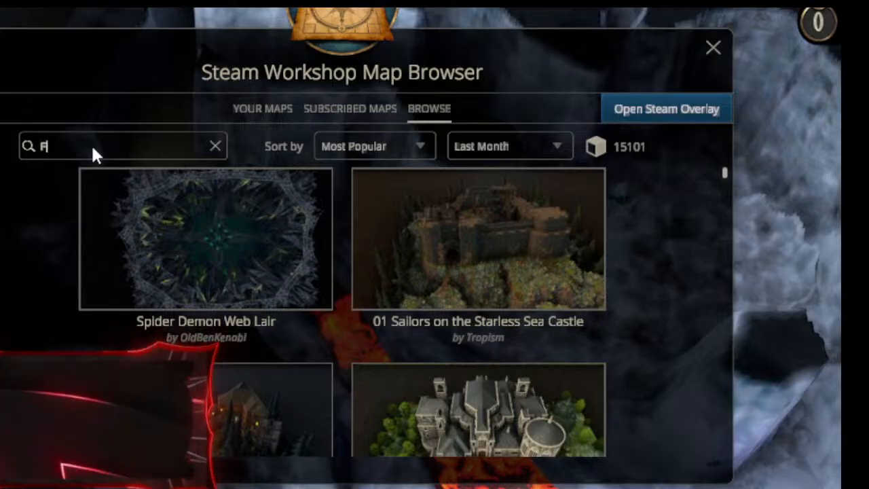
pyautogui.write('rozen Ce')
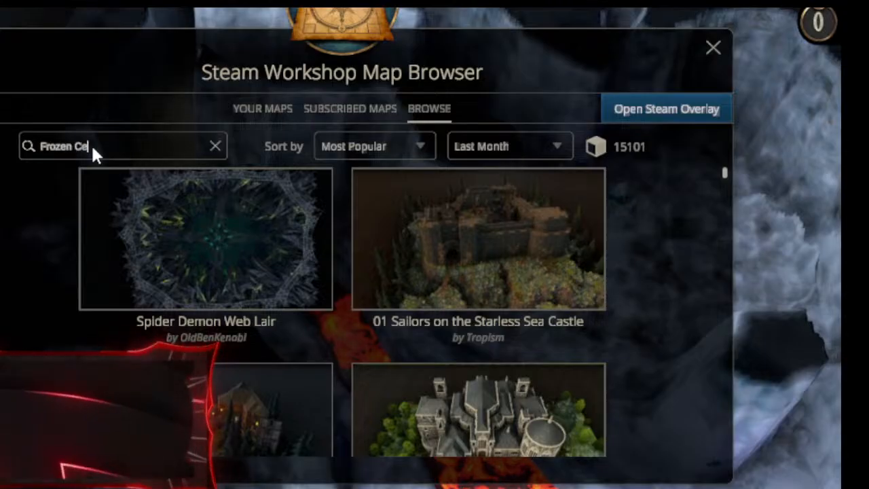
pyautogui.write('verns;')
pyautogui.press('Return')
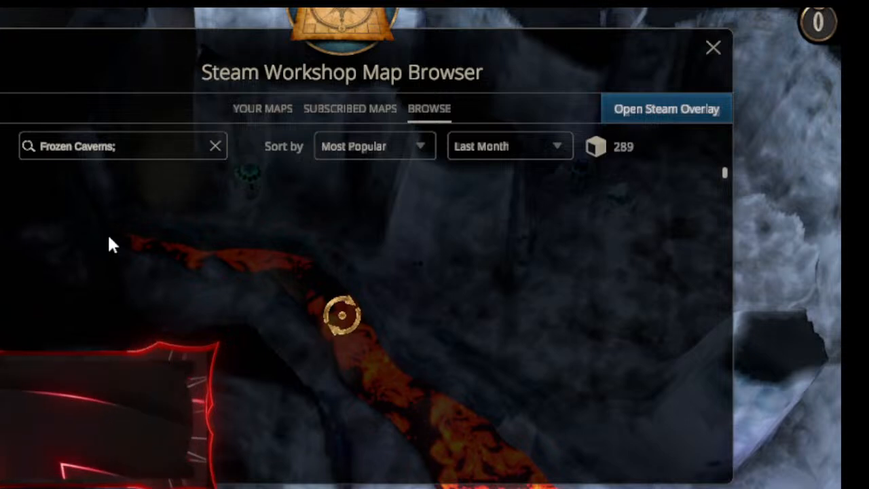
# Look through the first search results, view the Grimdark chapel dungeon details and return to the overview.
pyautogui.moveTo(151, 262)
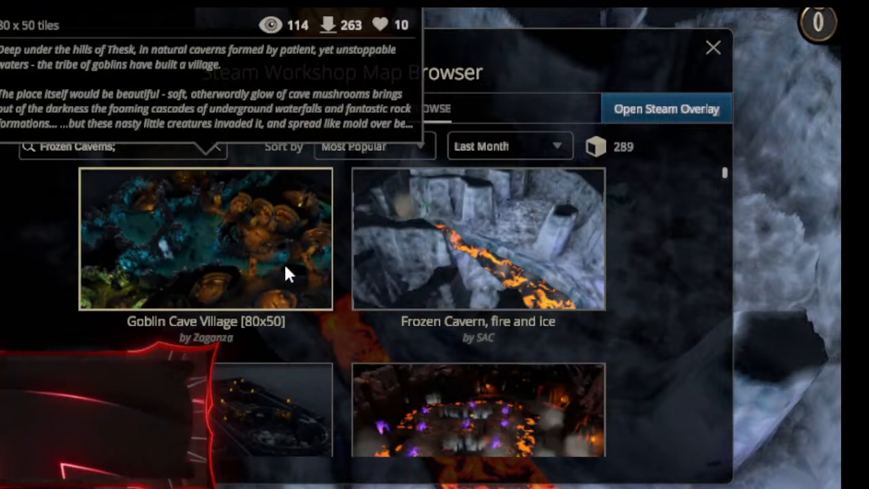
pyautogui.moveTo(423, 289)
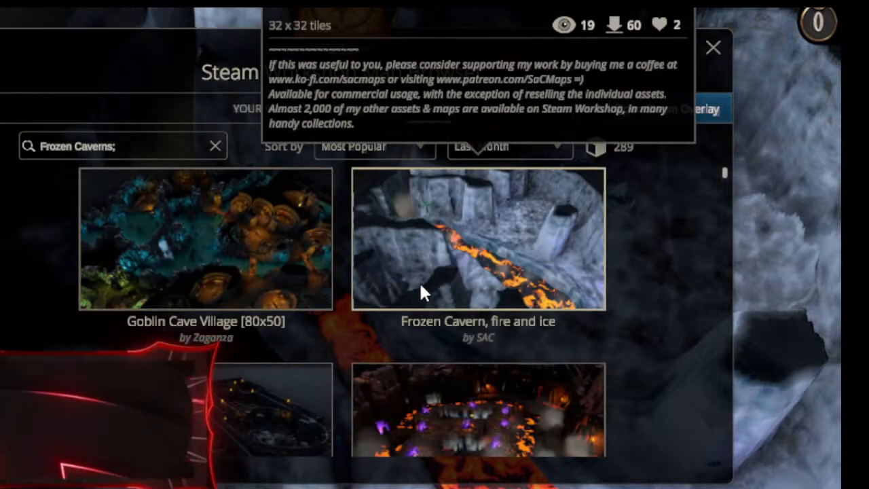
pyautogui.scroll(-3, 419, 281)
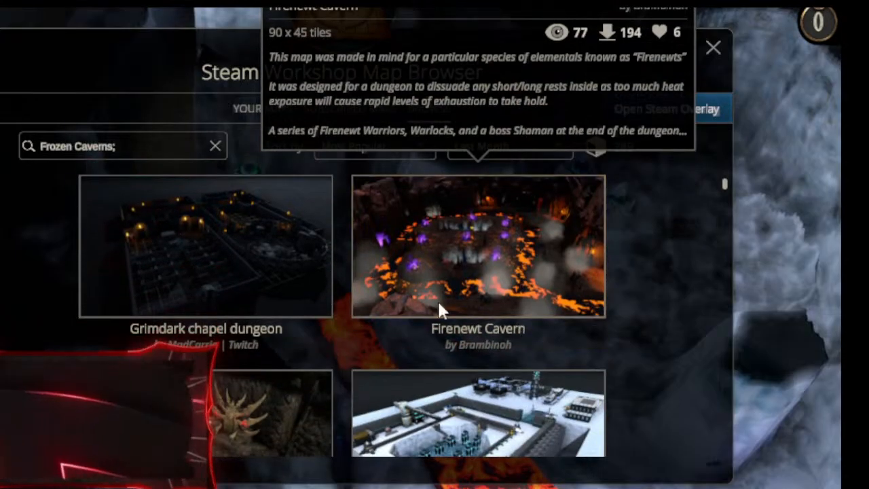
pyautogui.click(208, 260)
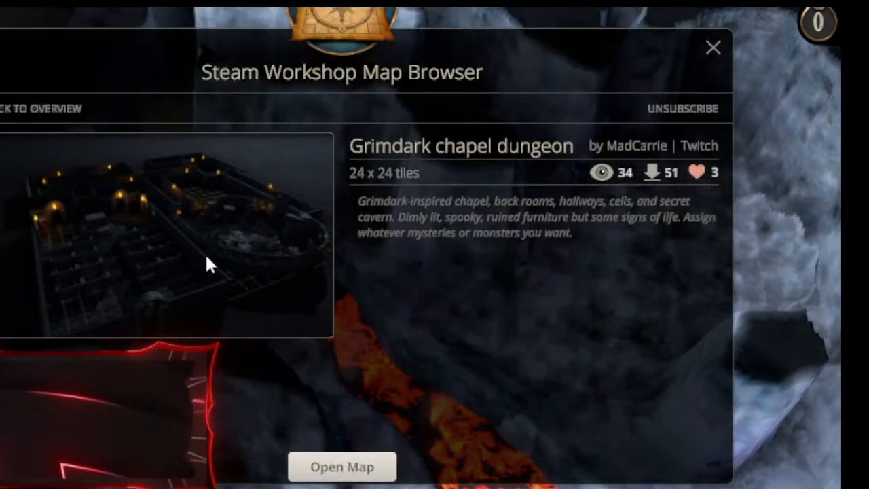
pyautogui.click(54, 117)
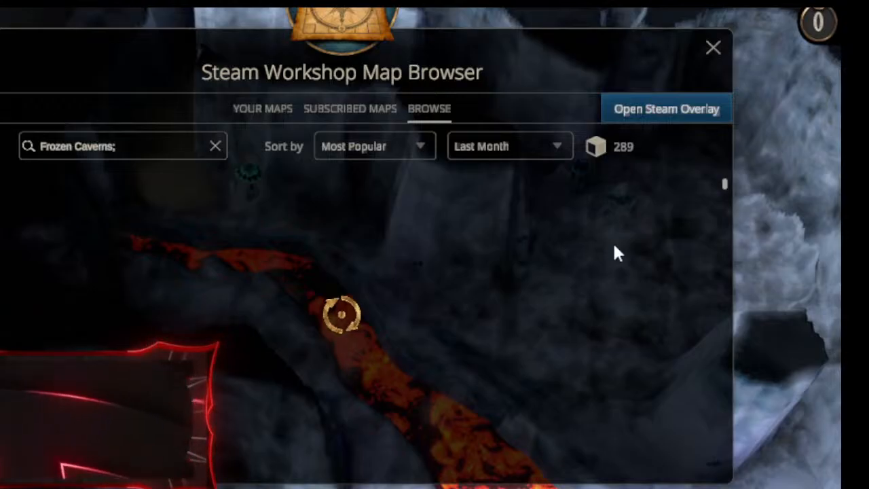
# Open the details of the Day60 - CrystalCavenEntry map, like it and return to the overview.
pyautogui.scroll(-4, 623, 299)
pyautogui.scroll(-6, 621, 305)
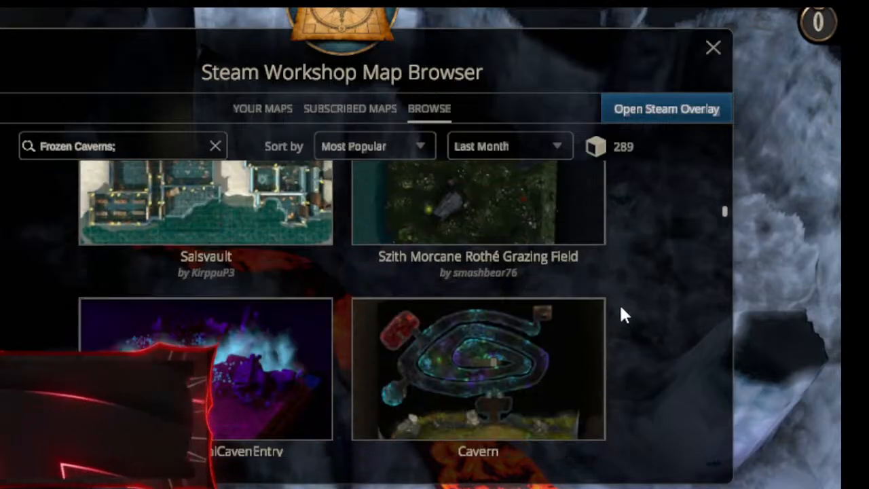
pyautogui.click(143, 228)
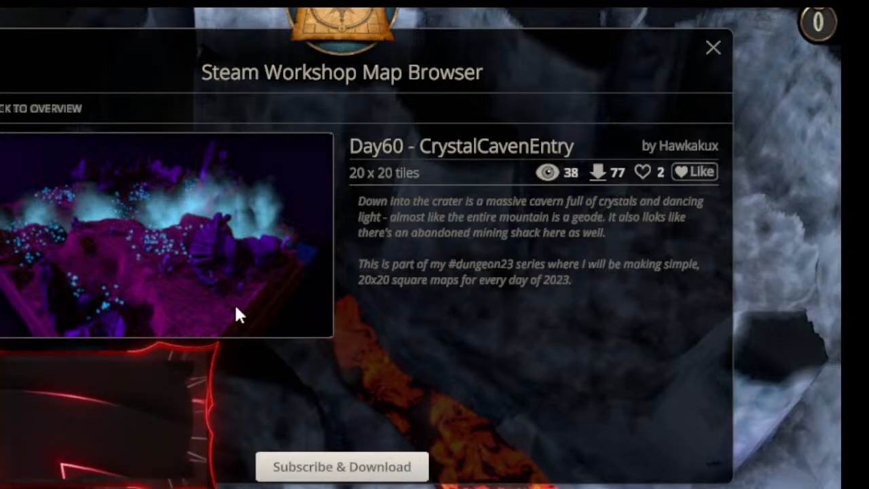
pyautogui.click(687, 174)
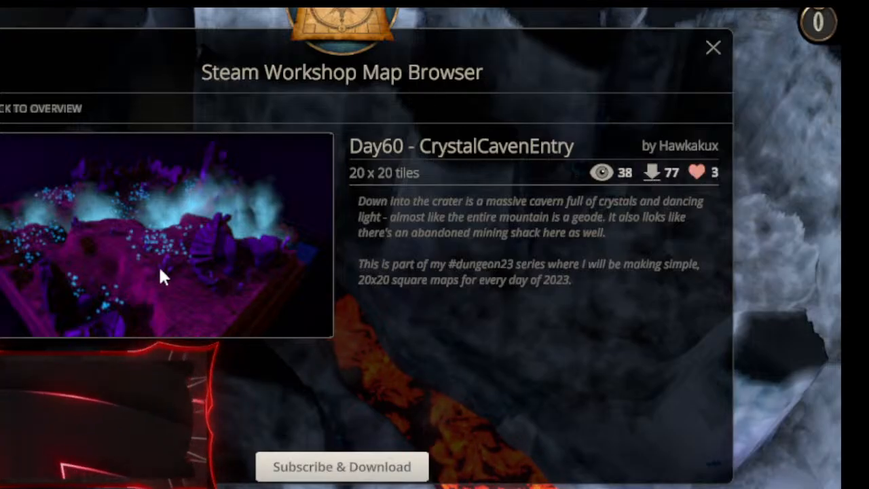
pyautogui.click(4, 111)
# Look further through the cavern maps, view the COF - Caverne details and return to the overview.
pyautogui.scroll(-5, 584, 364)
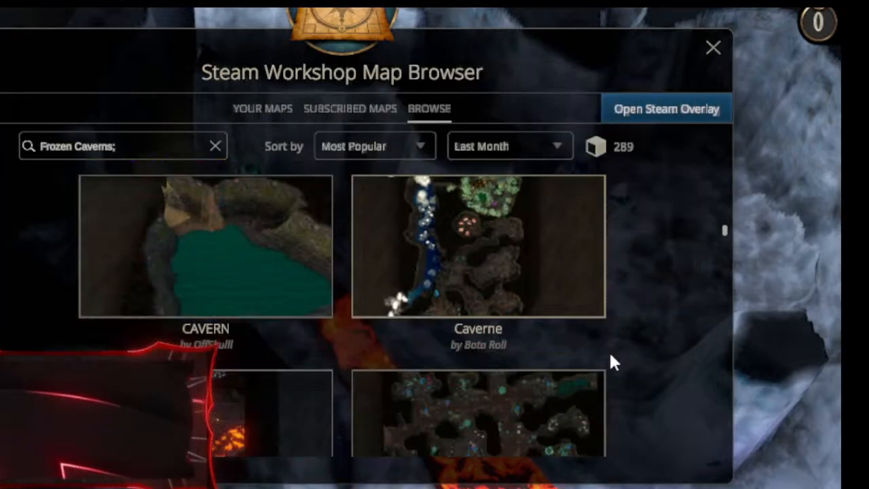
pyautogui.scroll(-5, 624, 364)
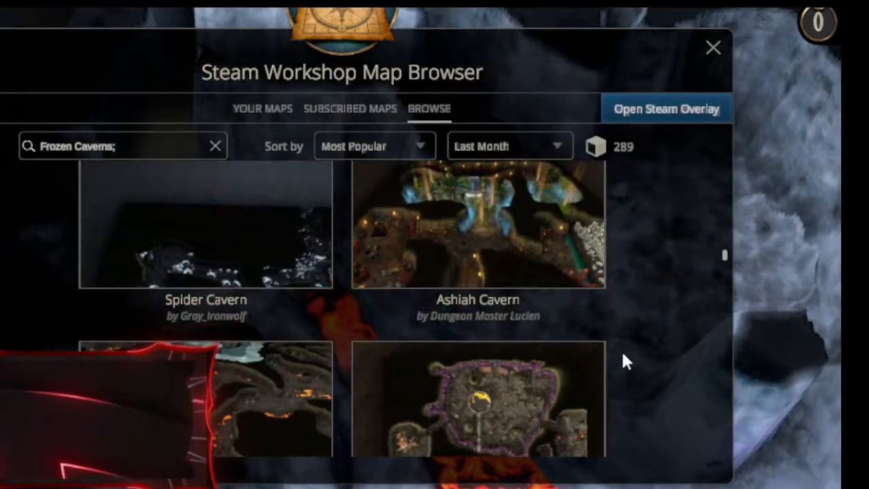
pyautogui.scroll(-3, 618, 343)
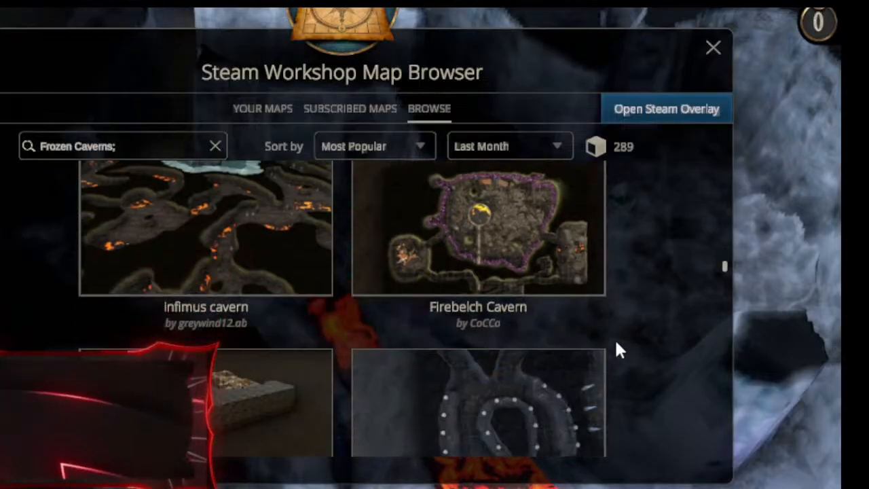
pyautogui.scroll(-5, 616, 345)
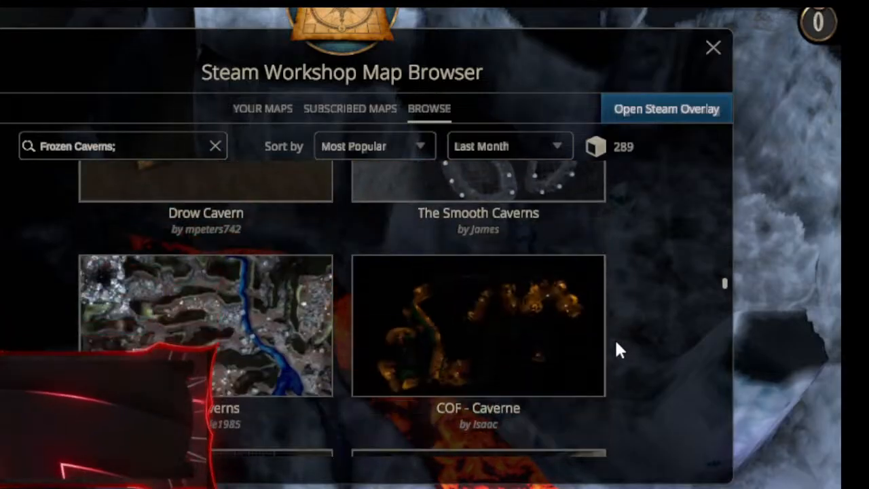
pyautogui.scroll(-1, 613, 347)
pyautogui.click(554, 302)
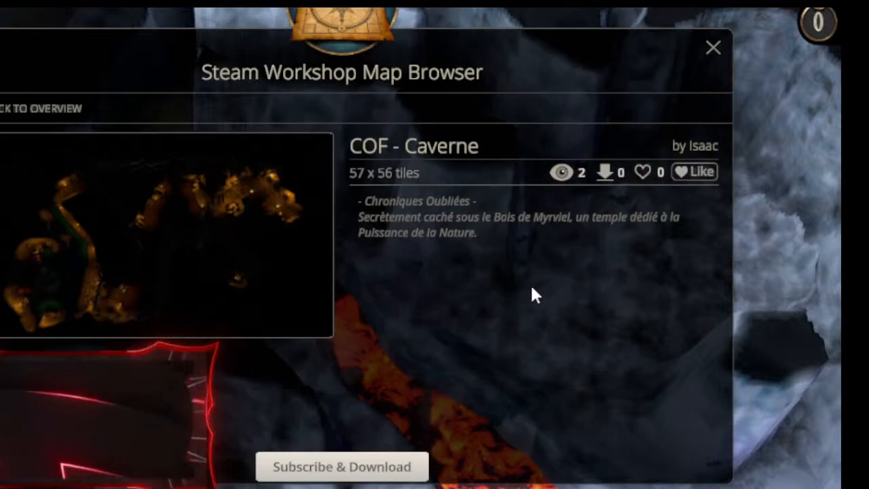
pyautogui.click(45, 108)
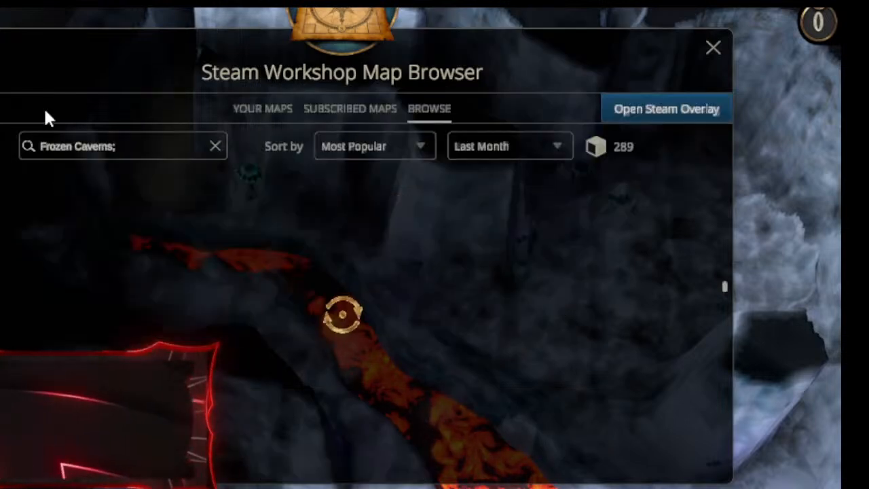
# Browse more of the cavern maps, view the details of The Bone Caverns and return to the overview.
pyautogui.scroll(-2, 645, 346)
pyautogui.scroll(-6, 644, 349)
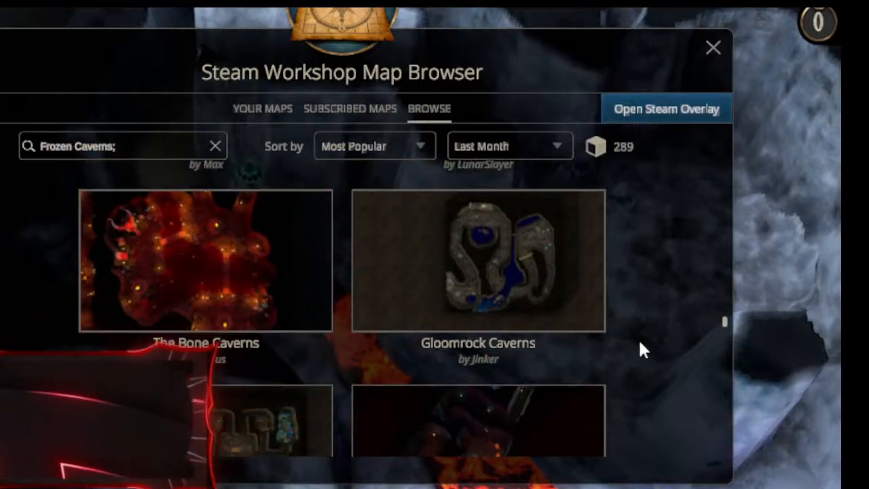
pyautogui.click(216, 241)
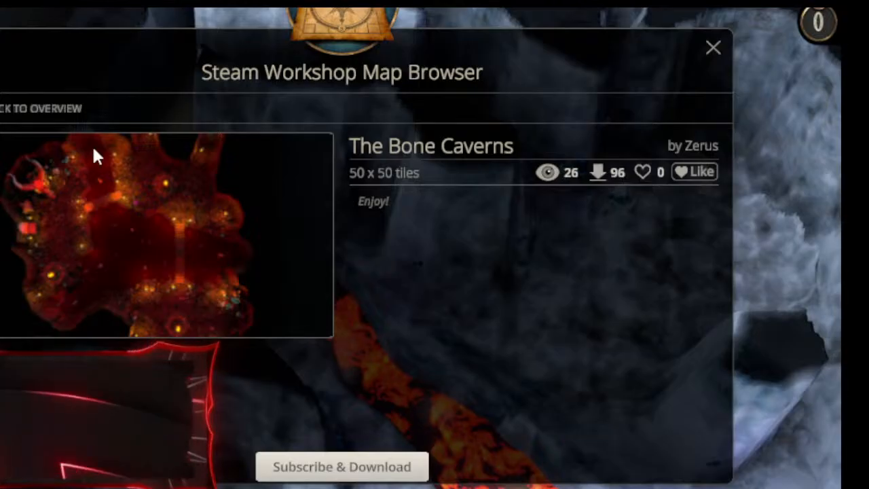
pyautogui.click(68, 110)
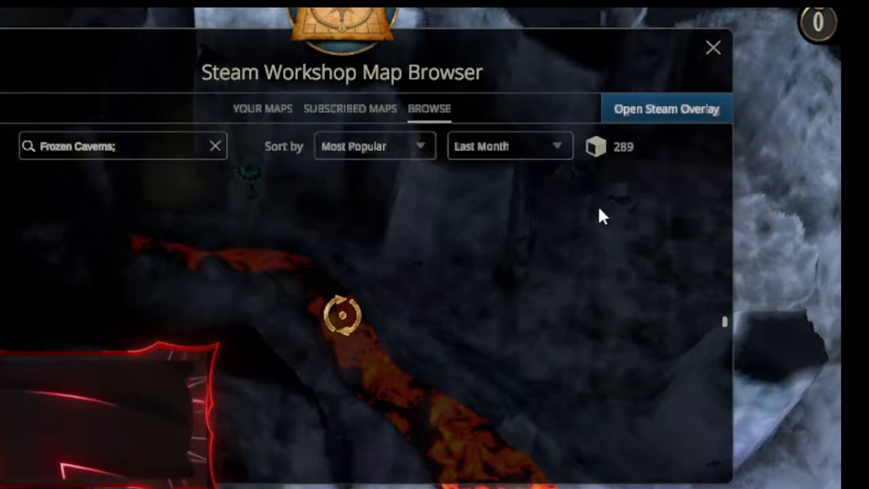
# Browse further through the cavern maps, view the details of Crystal.Caverns and return to the overview.
pyautogui.scroll(-2, 680, 305)
pyautogui.scroll(-2, 674, 316)
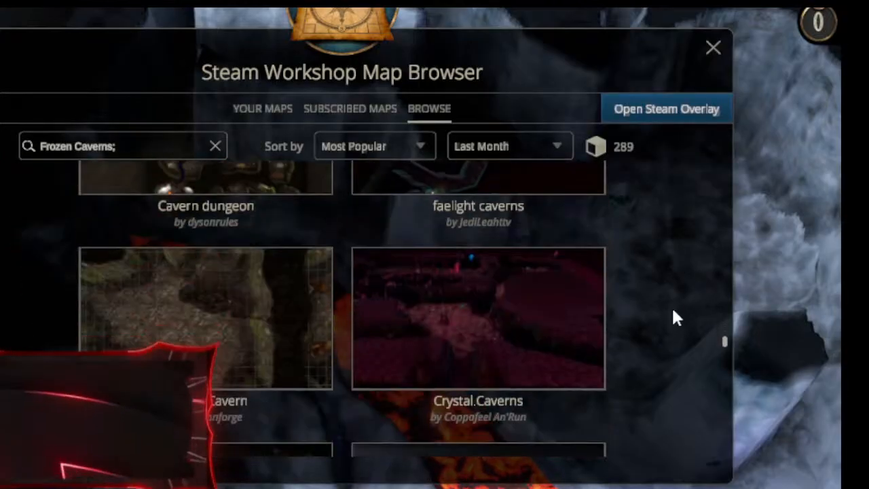
pyautogui.scroll(1, 674, 315)
pyautogui.scroll(1, 674, 317)
pyautogui.scroll(-3, 674, 316)
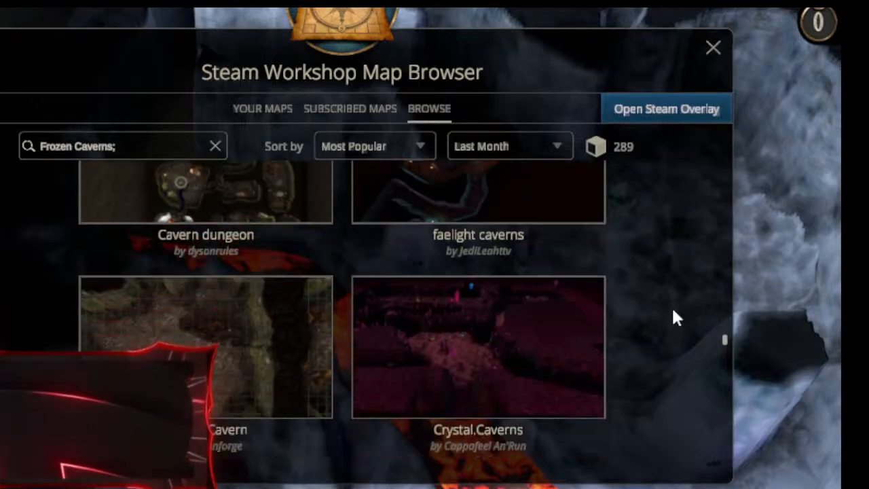
pyautogui.scroll(-1, 673, 315)
pyautogui.scroll(2, 673, 314)
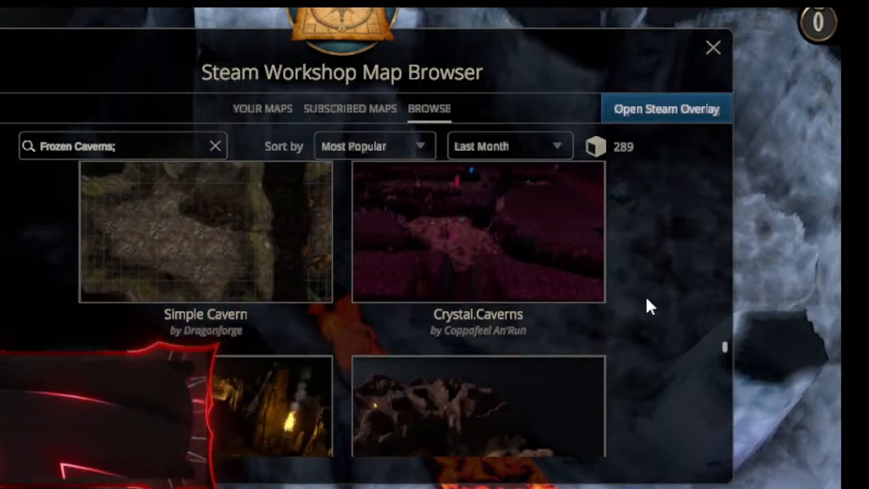
pyautogui.click(460, 275)
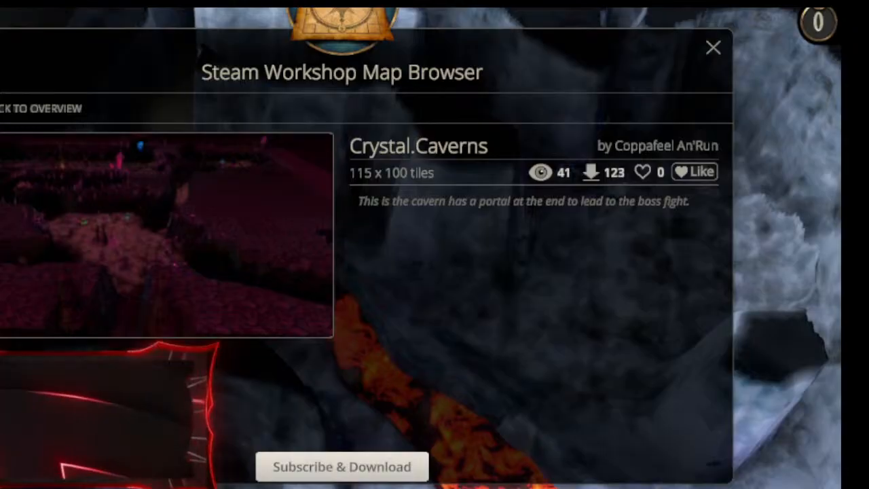
pyautogui.click(17, 110)
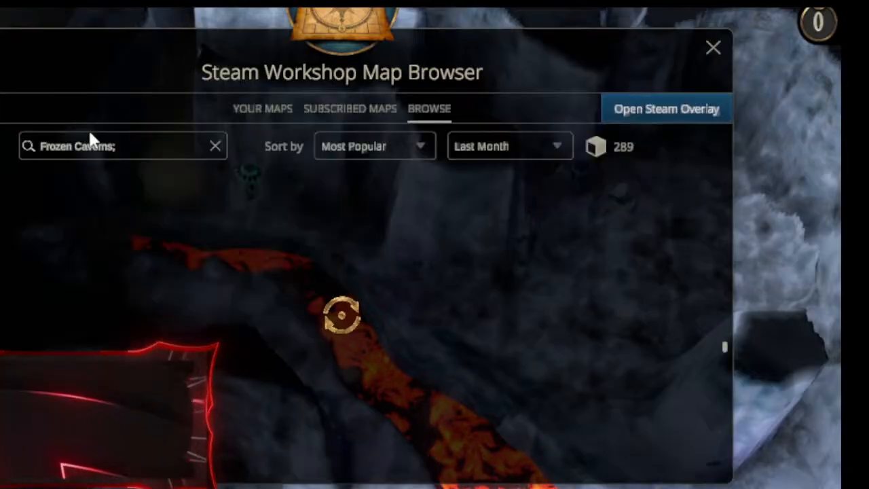
# Open the details of the Cultists Cavern map, like it and close the map browser.
pyautogui.scroll(-5, 618, 365)
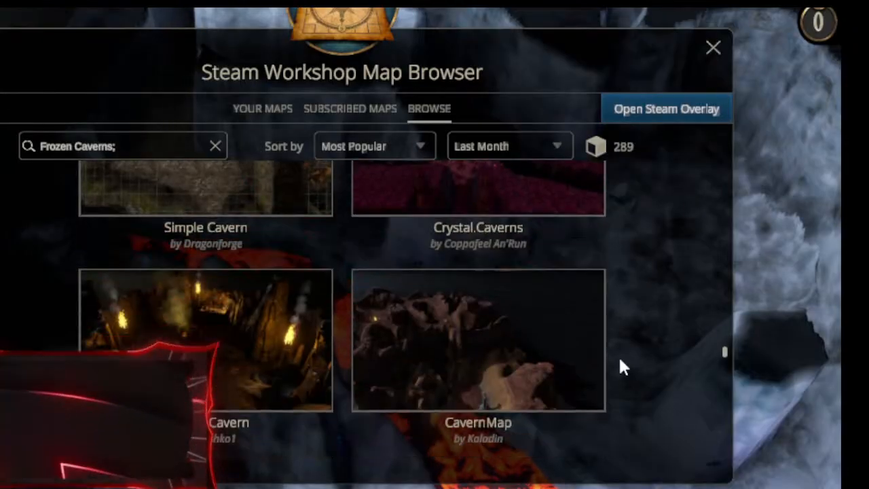
pyautogui.click(125, 271)
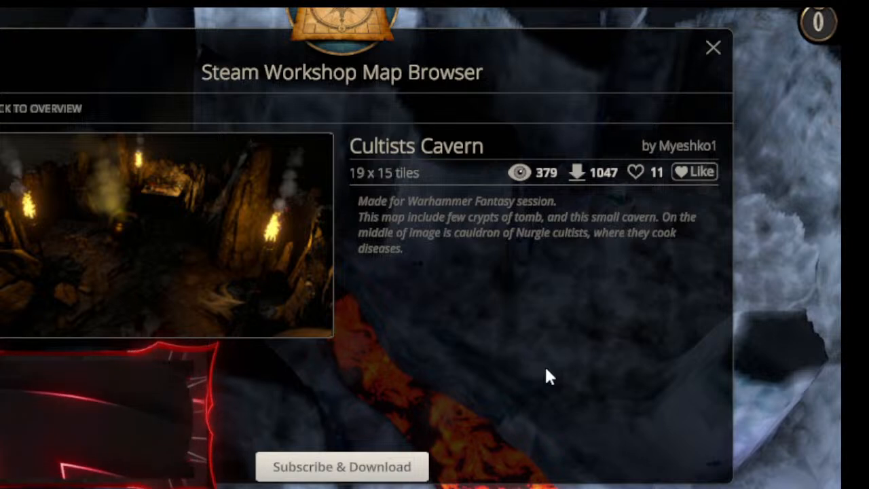
pyautogui.click(637, 177)
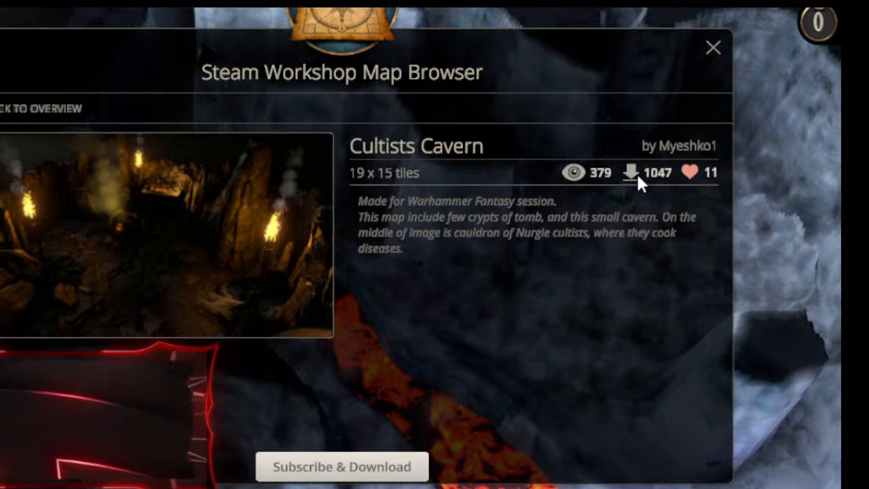
pyautogui.click(711, 48)
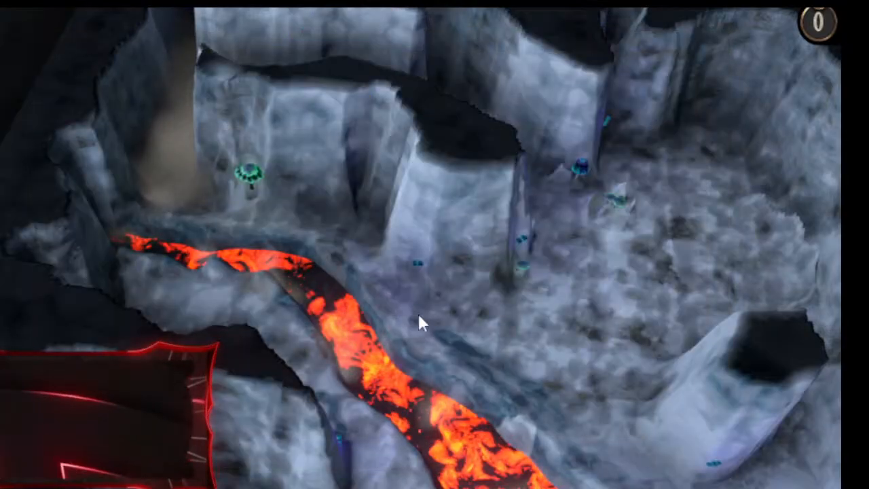
pyautogui.moveTo(555, 374); pyautogui.dragTo(498, 433, button='middle')
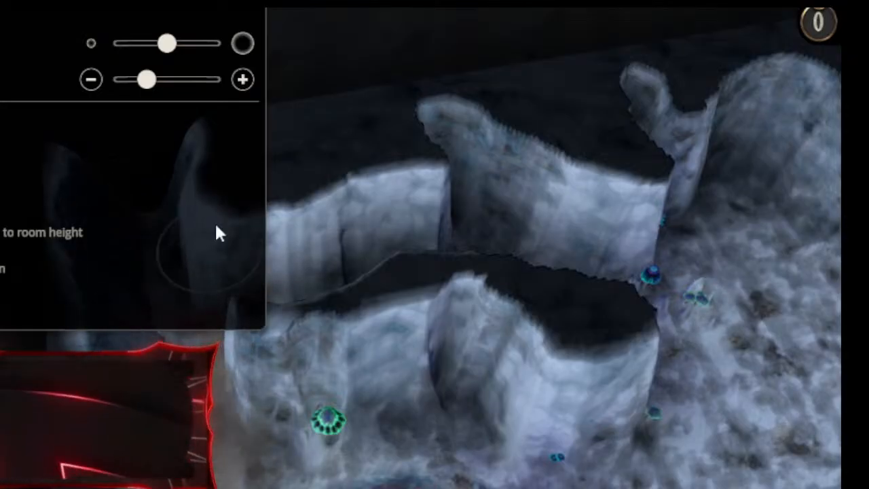
pyautogui.click(2, 178)
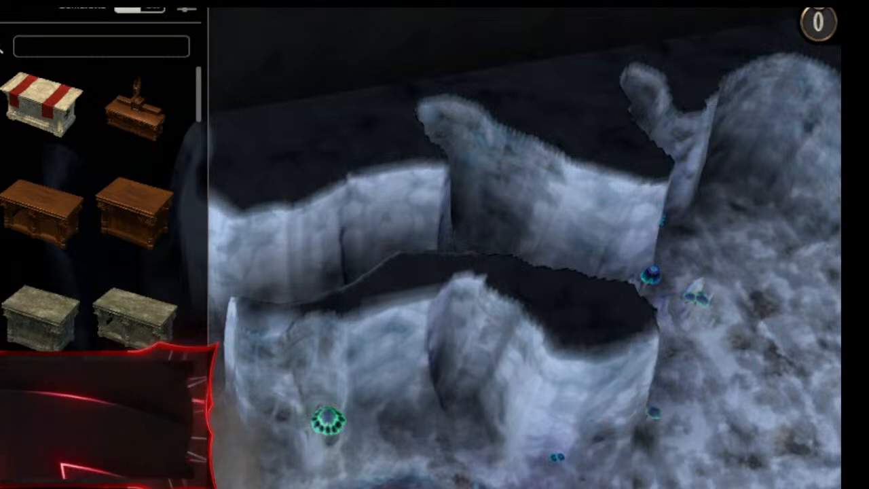
pyautogui.click(2, 178)
pyautogui.moveTo(328, 349); pyautogui.dragTo(197, 349, button='middle')
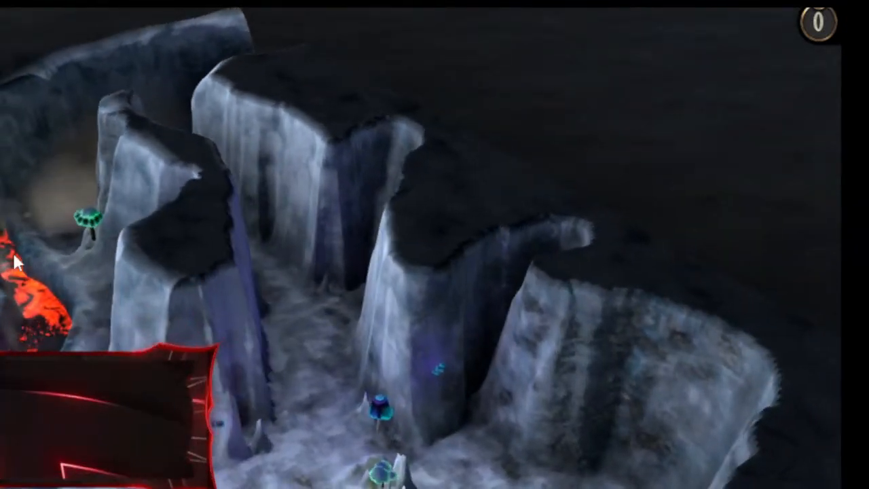
pyautogui.moveTo(255, 219); pyautogui.dragTo(306, 296, button='middle')
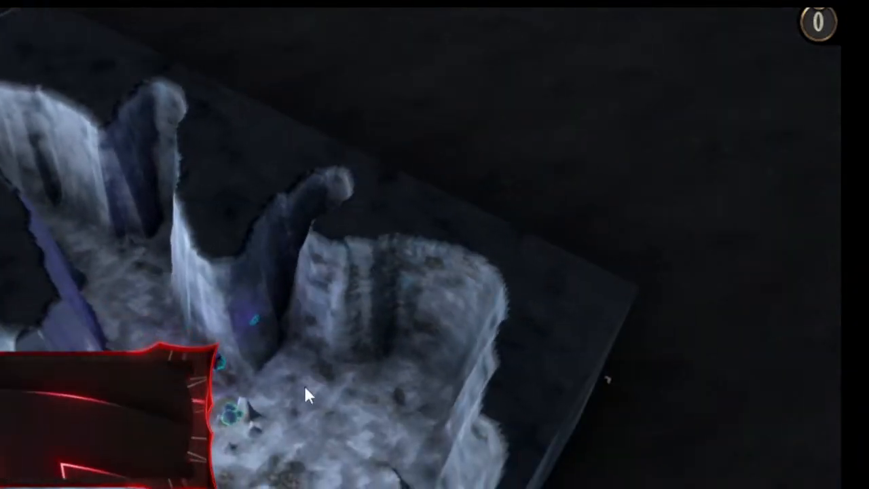
# Lower the outer rock wall between the two ridges behind the glowing mushrooms with the terrain brush to open the cavern there.
pyautogui.press('5')
pyautogui.press('6')
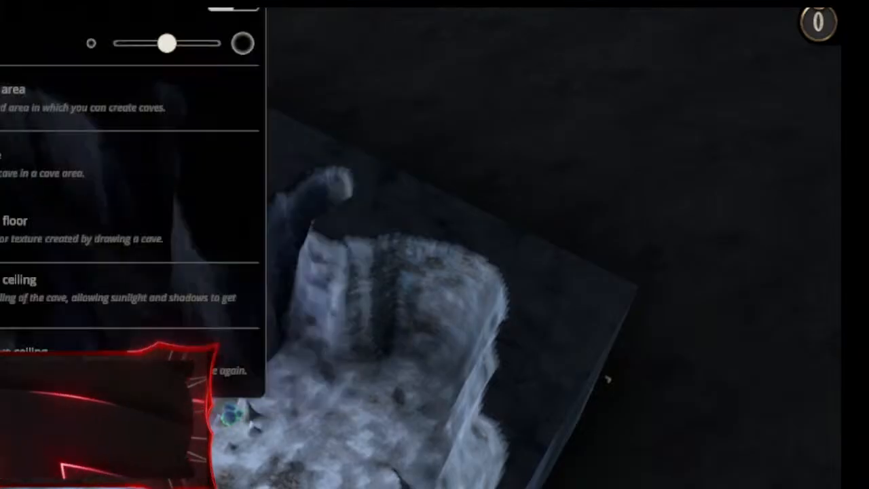
pyautogui.press('7')
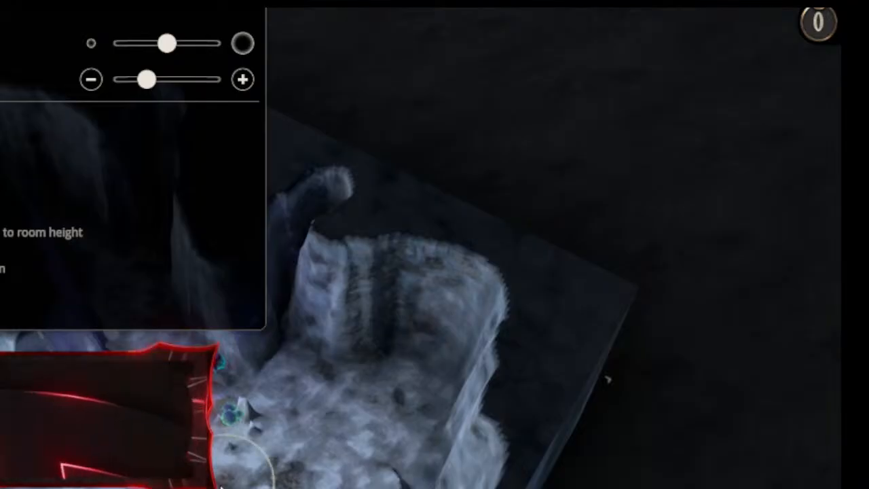
pyautogui.moveTo(221, 486); pyautogui.dragTo(435, 476, button='middle')
pyautogui.moveTo(498, 405)
pyautogui.mouseDown()
pyautogui.moveTo(489, 376)
pyautogui.moveTo(501, 347)
pyautogui.moveTo(537, 314)
pyautogui.moveTo(522, 347)
pyautogui.moveTo(586, 269)
pyautogui.moveTo(539, 313)
pyautogui.moveTo(516, 368)
pyautogui.mouseUp()
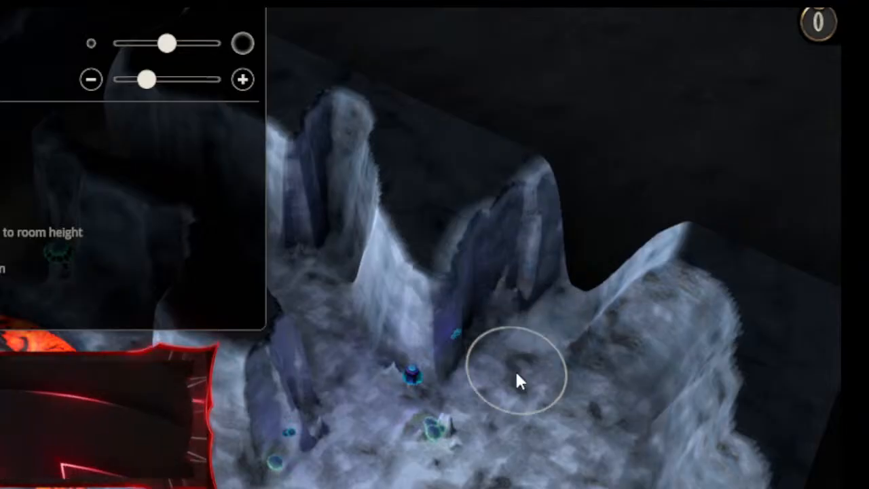
pyautogui.moveTo(531, 485)
pyautogui.mouseDown(button='right')
pyautogui.moveTo(683, 297)
pyautogui.moveTo(620, 369)
pyautogui.moveTo(589, 384)
pyautogui.mouseUp(button='right')
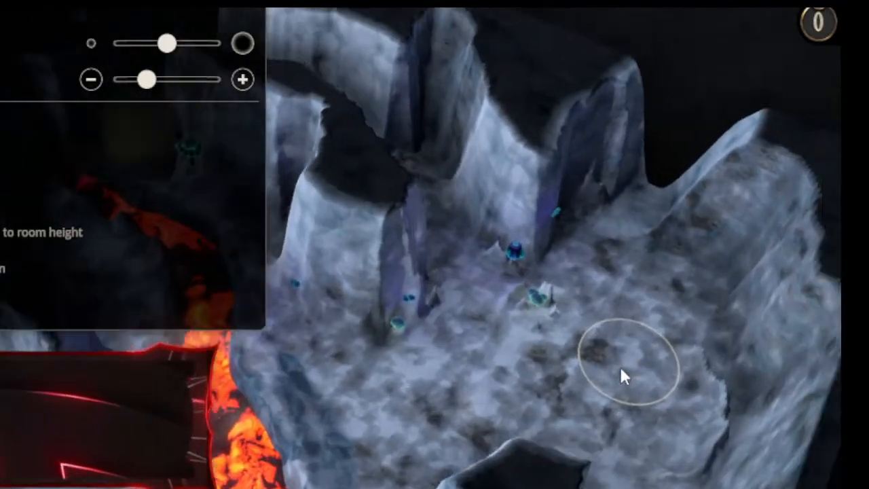
pyautogui.moveTo(605, 229)
pyautogui.mouseDown()
pyautogui.moveTo(619, 231)
pyautogui.moveTo(646, 200)
pyautogui.moveTo(590, 282)
pyautogui.moveTo(648, 199)
pyautogui.moveTo(569, 275)
pyautogui.mouseUp()
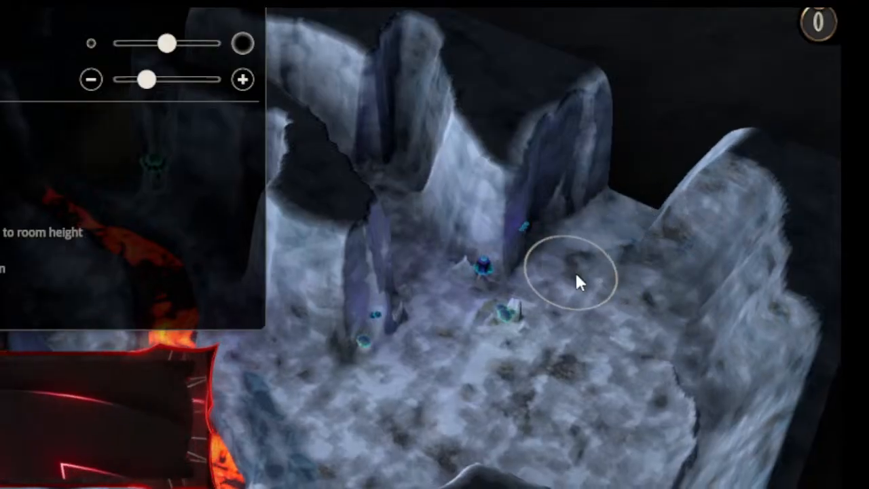
# Lower further stretches of the cavern's outer rock wall near its corners with the terrain brush.
pyautogui.moveTo(569, 274); pyautogui.dragTo(802, 285, button='middle')
pyautogui.moveTo(673, 337); pyautogui.dragTo(761, 376, button='right')
pyautogui.moveTo(417, 279); pyautogui.dragTo(826, 451, button='right')
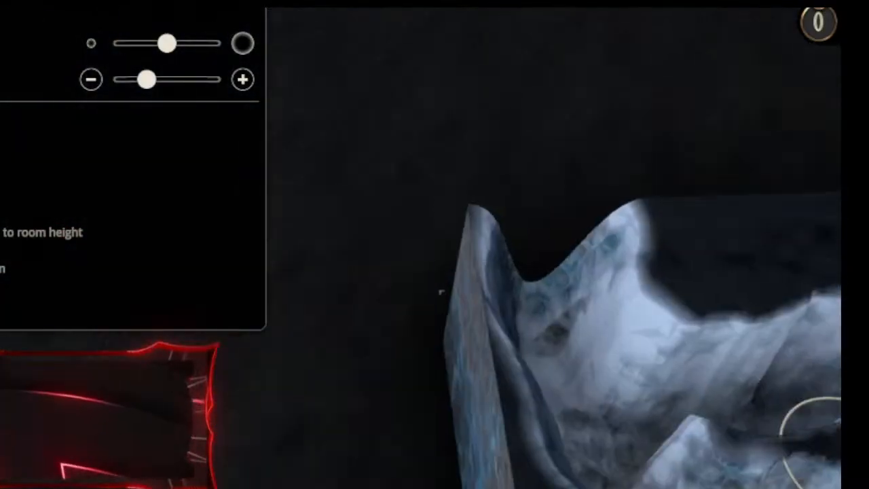
pyautogui.moveTo(548, 347)
pyautogui.mouseDown()
pyautogui.moveTo(530, 295)
pyautogui.moveTo(544, 409)
pyautogui.moveTo(613, 446)
pyautogui.mouseUp()
pyautogui.moveTo(614, 447)
pyautogui.mouseDown(button='right')
pyautogui.moveTo(508, 356)
pyautogui.moveTo(407, 235)
pyautogui.mouseUp(button='right')
pyautogui.moveTo(617, 348)
pyautogui.mouseDown(button='middle')
pyautogui.moveTo(498, 288)
pyautogui.moveTo(429, 365)
pyautogui.moveTo(614, 174)
pyautogui.moveTo(554, 325)
pyautogui.moveTo(289, 385)
pyautogui.mouseUp(button='middle')
pyautogui.moveTo(289, 386); pyautogui.dragTo(761, 459, button='right')
pyautogui.moveTo(508, 367); pyautogui.dragTo(503, 365)
pyautogui.moveTo(502, 364); pyautogui.dragTo(568, 467, button='middle')
pyautogui.moveTo(568, 466)
pyautogui.mouseDown()
pyautogui.moveTo(568, 384)
pyautogui.moveTo(512, 295)
pyautogui.moveTo(513, 220)
pyautogui.moveTo(529, 192)
pyautogui.moveTo(514, 229)
pyautogui.moveTo(518, 251)
pyautogui.moveTo(522, 221)
pyautogui.moveTo(520, 267)
pyautogui.moveTo(548, 219)
pyautogui.moveTo(551, 271)
pyautogui.moveTo(536, 225)
pyautogui.moveTo(545, 227)
pyautogui.moveTo(543, 252)
pyautogui.moveTo(522, 309)
pyautogui.moveTo(558, 363)
pyautogui.moveTo(567, 417)
pyautogui.mouseUp()
pyautogui.moveTo(569, 438)
pyautogui.mouseDown(button='right')
pyautogui.moveTo(482, 242)
pyautogui.moveTo(462, 258)
pyautogui.moveTo(346, 170)
pyautogui.moveTo(500, 334)
pyautogui.moveTo(786, 402)
pyautogui.moveTo(693, 427)
pyautogui.moveTo(400, 466)
pyautogui.mouseUp(button='right')
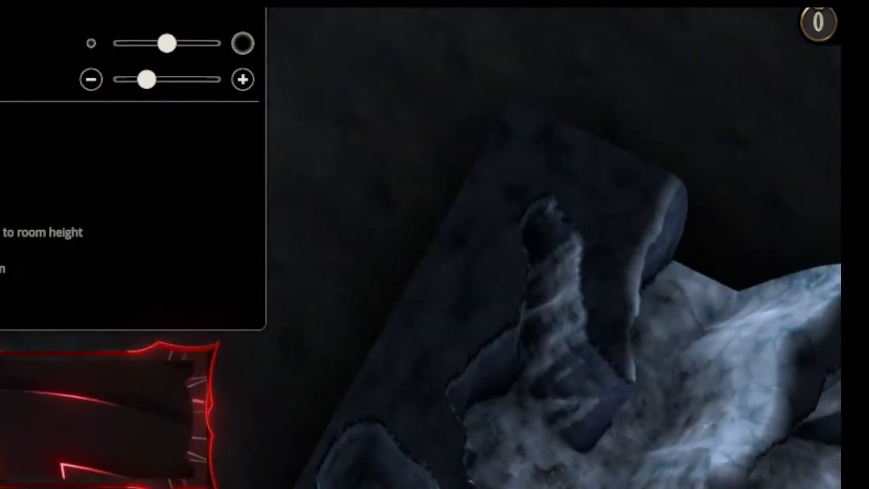
# Work over the terrain around both ends of the lava stream with the elevation brush.
pyautogui.moveTo(373, 488)
pyautogui.mouseDown()
pyautogui.moveTo(335, 480)
pyautogui.moveTo(325, 460)
pyautogui.moveTo(333, 462)
pyautogui.moveTo(340, 434)
pyautogui.moveTo(351, 444)
pyautogui.moveTo(316, 484)
pyautogui.moveTo(349, 450)
pyautogui.moveTo(421, 488)
pyautogui.mouseUp()
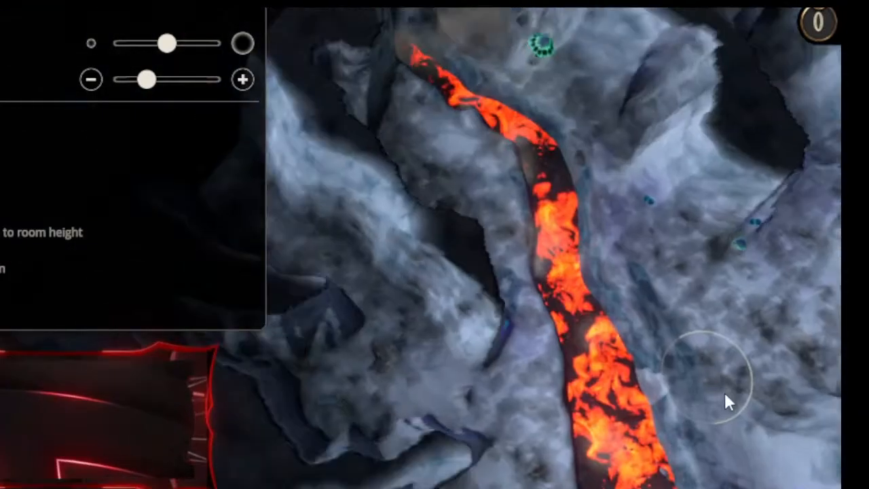
pyautogui.moveTo(725, 393); pyautogui.dragTo(633, 432, button='right')
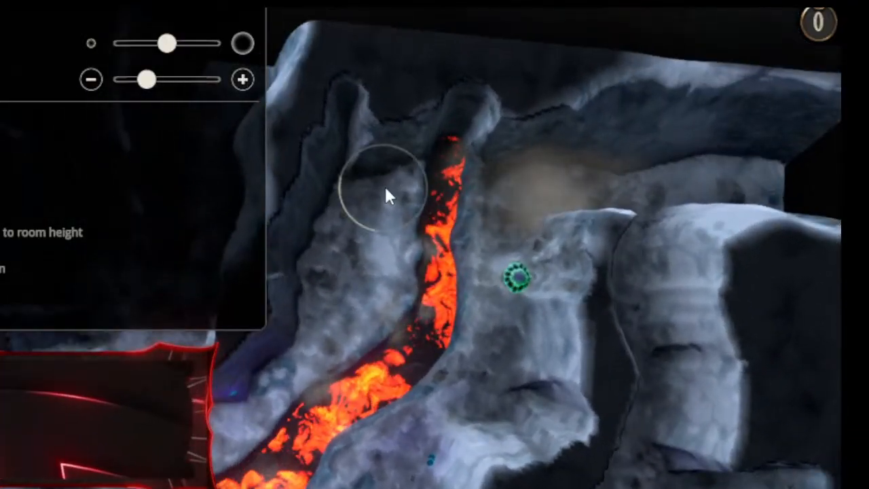
pyautogui.moveTo(445, 214)
pyautogui.mouseDown()
pyautogui.moveTo(458, 93)
pyautogui.moveTo(470, 77)
pyautogui.moveTo(458, 119)
pyautogui.moveTo(455, 81)
pyautogui.moveTo(437, 253)
pyautogui.moveTo(409, 348)
pyautogui.moveTo(285, 453)
pyautogui.mouseUp()
pyautogui.moveTo(286, 454)
pyautogui.mouseDown(button='right')
pyautogui.moveTo(398, 304)
pyautogui.moveTo(504, 215)
pyautogui.mouseUp(button='right')
pyautogui.moveTo(504, 216)
pyautogui.mouseDown()
pyautogui.moveTo(382, 339)
pyautogui.moveTo(300, 389)
pyautogui.moveTo(182, 407)
pyautogui.moveTo(161, 399)
pyautogui.moveTo(170, 387)
pyautogui.moveTo(156, 373)
pyautogui.moveTo(250, 378)
pyautogui.moveTo(172, 353)
pyautogui.moveTo(140, 331)
pyautogui.mouseUp()
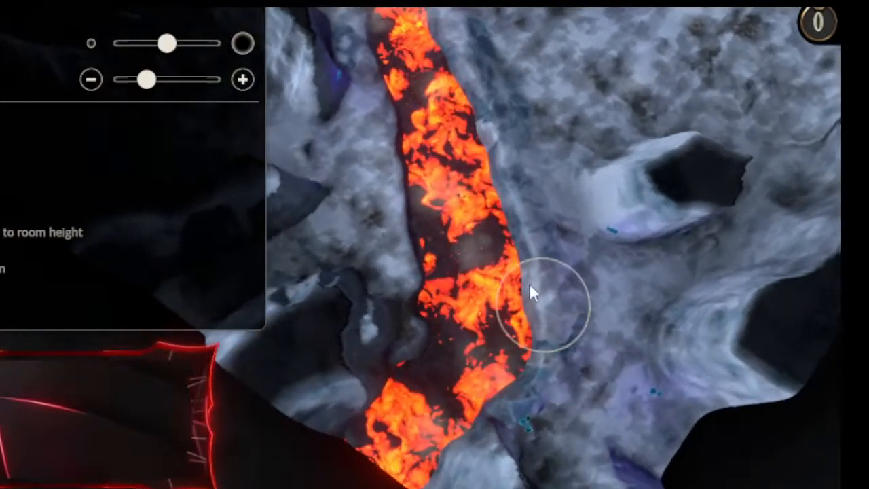
# Lower the outer wall beside the remaining rock block on the side across from the lava stream.
pyautogui.moveTo(529, 283); pyautogui.dragTo(363, 133)
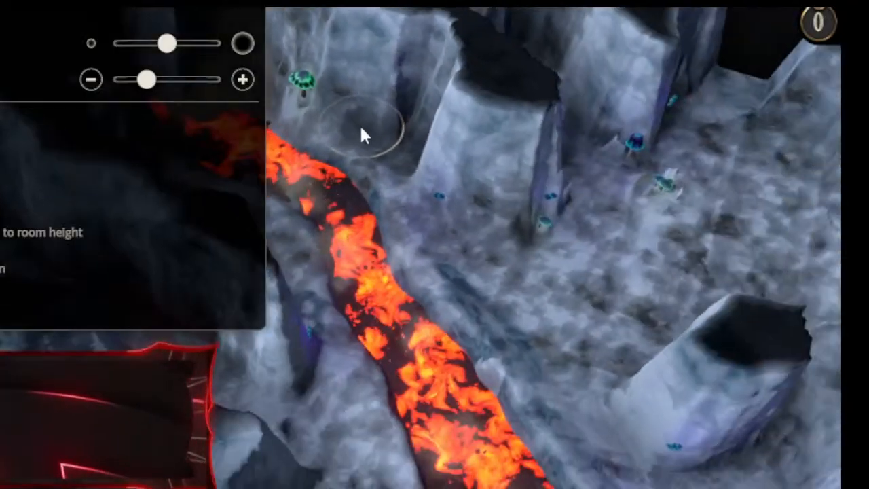
pyautogui.moveTo(501, 326); pyautogui.dragTo(614, 317)
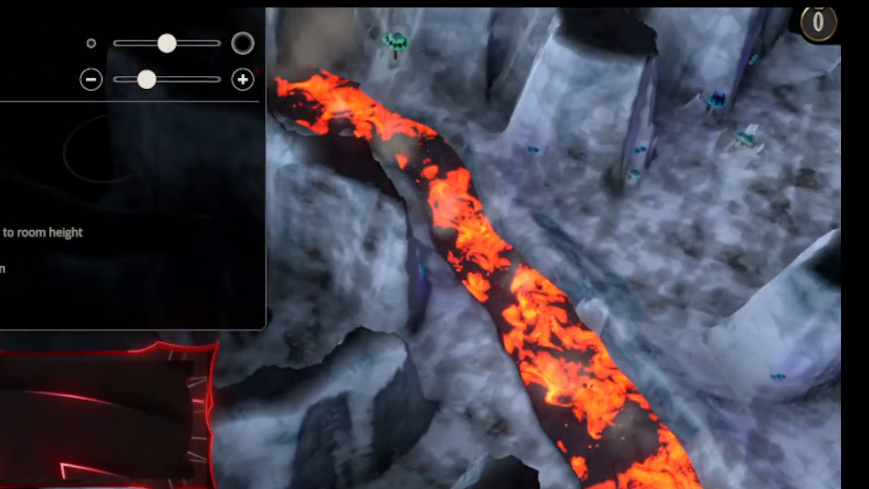
pyautogui.moveTo(421, 270); pyautogui.dragTo(396, 280)
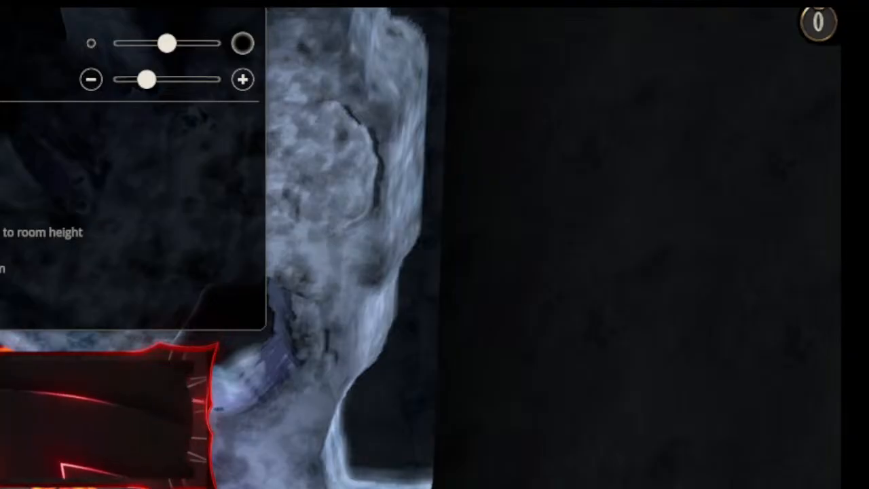
pyautogui.moveTo(340, 260)
pyautogui.mouseDown()
pyautogui.moveTo(421, 266)
pyautogui.moveTo(390, 274)
pyautogui.moveTo(450, 258)
pyautogui.moveTo(386, 272)
pyautogui.moveTo(357, 265)
pyautogui.moveTo(405, 262)
pyautogui.moveTo(413, 233)
pyautogui.moveTo(412, 295)
pyautogui.moveTo(400, 262)
pyautogui.moveTo(353, 218)
pyautogui.mouseUp()
pyautogui.moveTo(337, 218); pyautogui.dragTo(700, 213, button='middle')
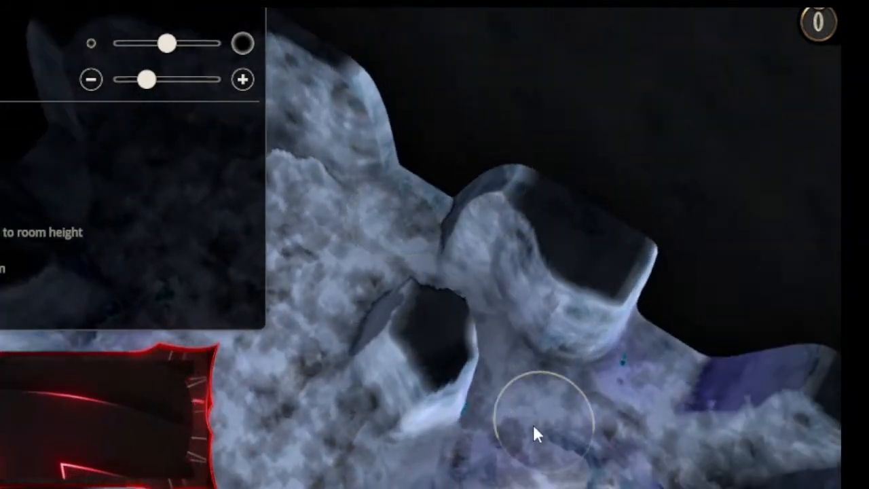
# Search the object library for "stat" and place the archer statue on the open cavern floor.
pyautogui.click(1, 158)
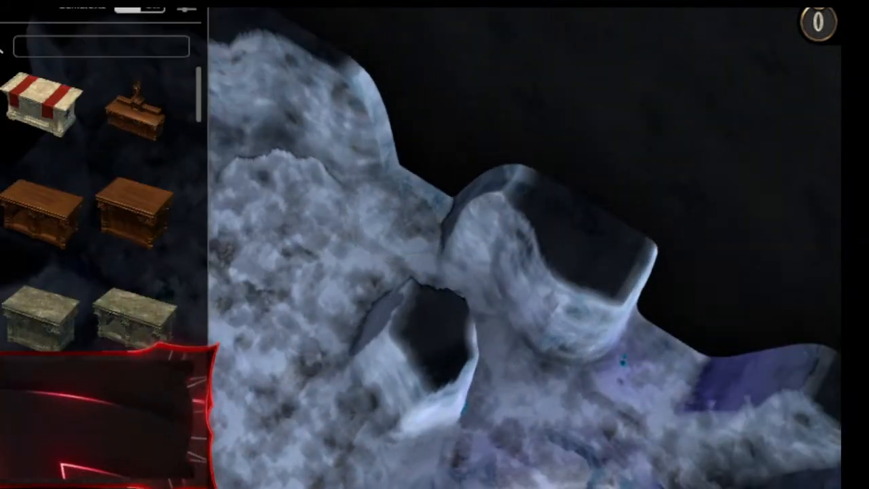
pyautogui.click(1, 152)
pyautogui.moveTo(256, 242); pyautogui.dragTo(476, 485, button='middle')
pyautogui.moveTo(591, 364); pyautogui.dragTo(444, 408, button='middle')
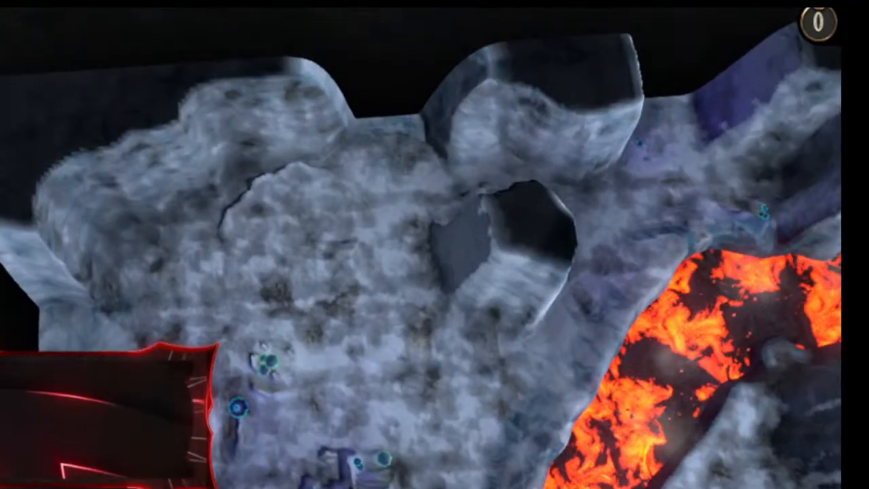
pyautogui.click(27, 10)
pyautogui.click(75, 43)
pyautogui.write('stat')
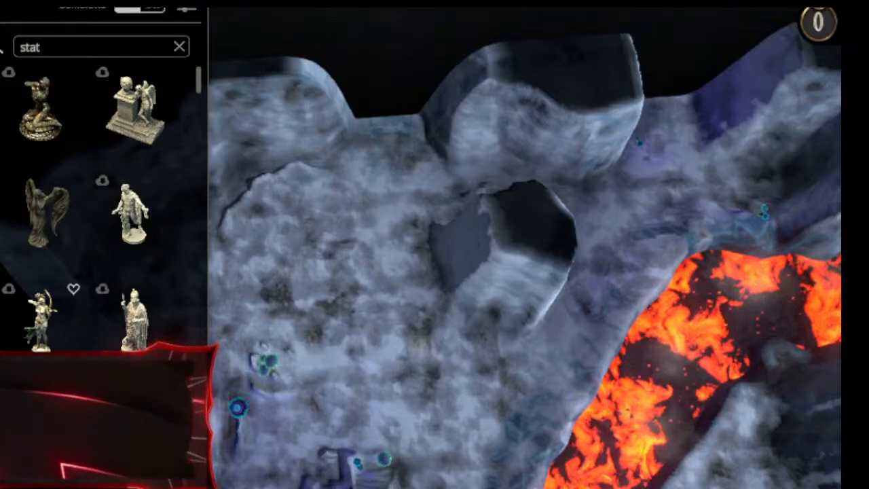
pyautogui.click(340, 370)
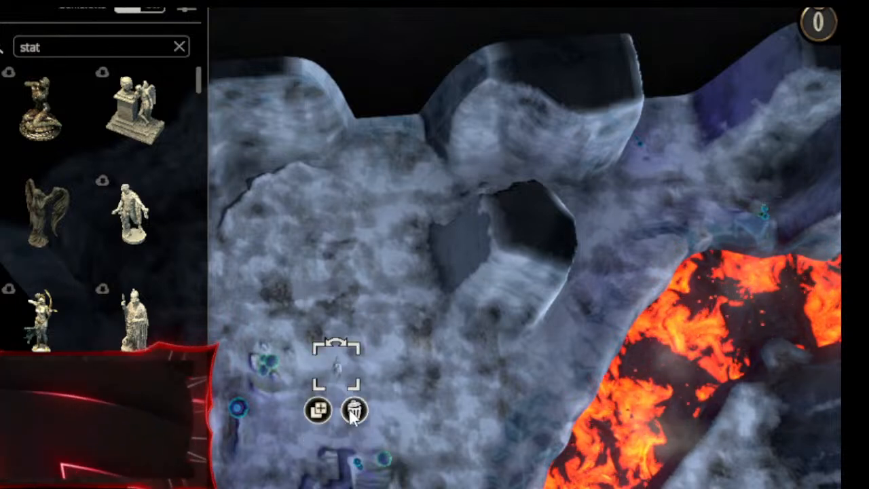
# Enlarge the archer statue, stand it near the rear rock wall and set its elevation to -0.2.
pyautogui.moveTo(420, 366); pyautogui.dragTo(156, 228, button='middle')
pyautogui.moveTo(262, 210); pyautogui.dragTo(435, 248, button='right')
pyautogui.moveTo(435, 249); pyautogui.dragTo(549, 170)
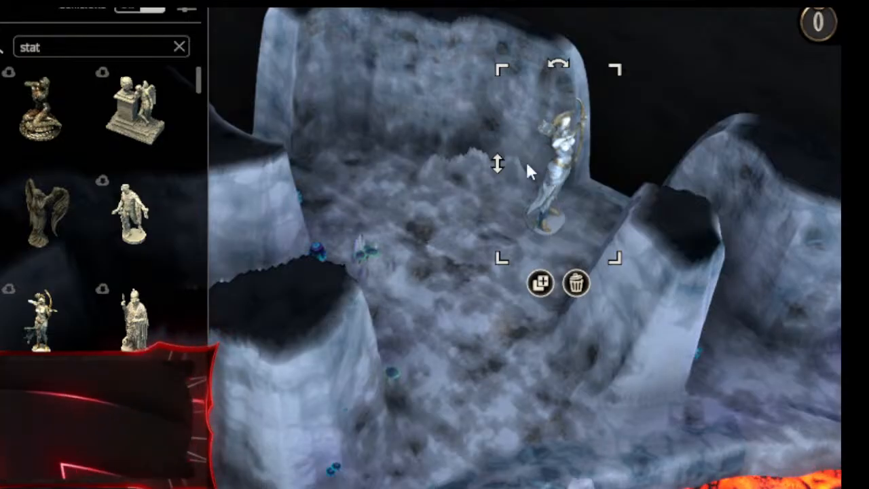
pyautogui.moveTo(494, 177); pyautogui.dragTo(528, 167)
pyautogui.moveTo(553, 181); pyautogui.dragTo(324, 340, button='middle')
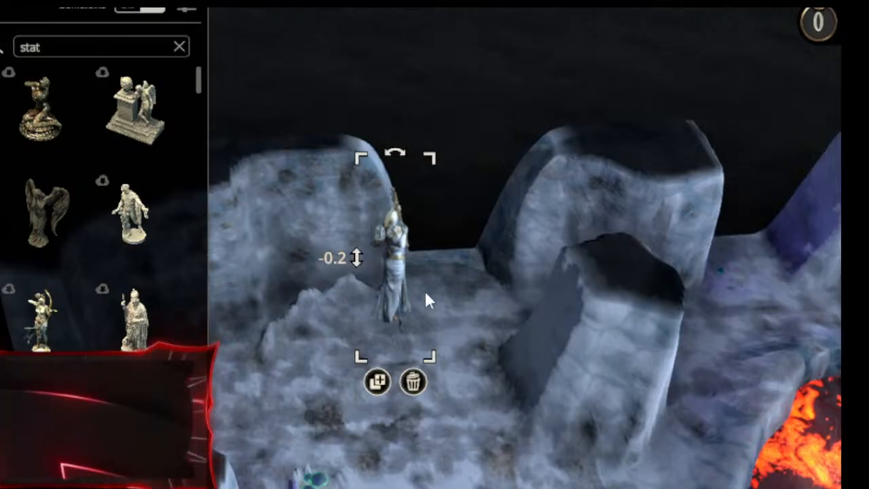
# Duplicate the archer statue and stand the copy on the floor in front of the first one.
pyautogui.click(378, 381)
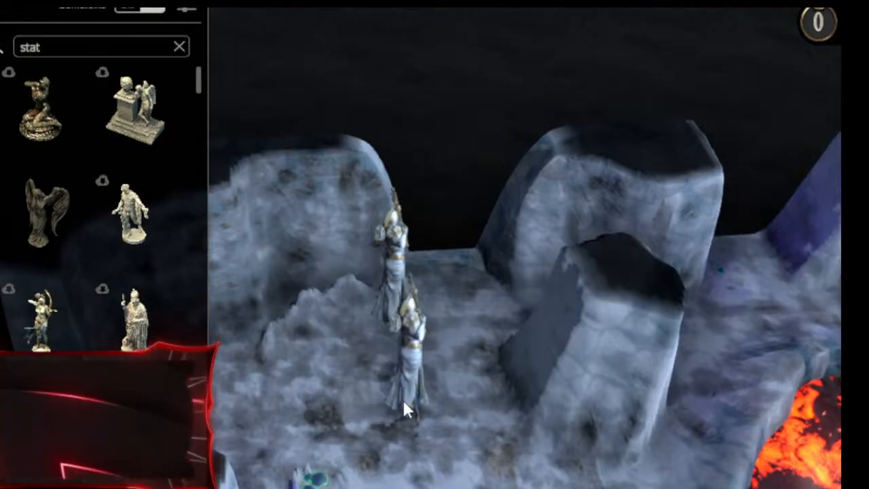
pyautogui.click(405, 402)
pyautogui.moveTo(519, 392); pyautogui.dragTo(368, 308, button='right')
pyautogui.moveTo(367, 307); pyautogui.dragTo(348, 304)
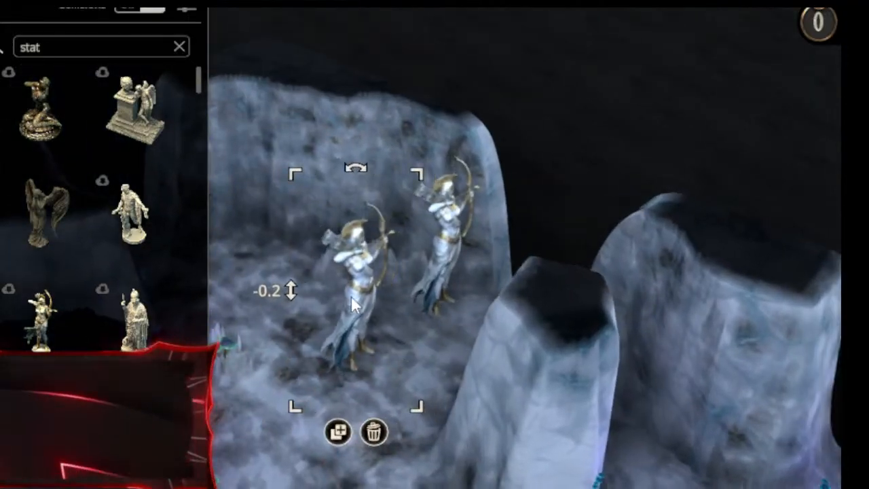
# Place the headless knight statue beside the opening in the rear wall, enlarge it and set its elevation to -0.2.
pyautogui.click(491, 327)
pyautogui.moveTo(491, 326); pyautogui.dragTo(472, 354, button='right')
pyautogui.scroll(-5, 93, 302)
pyautogui.scroll(-7, 93, 316)
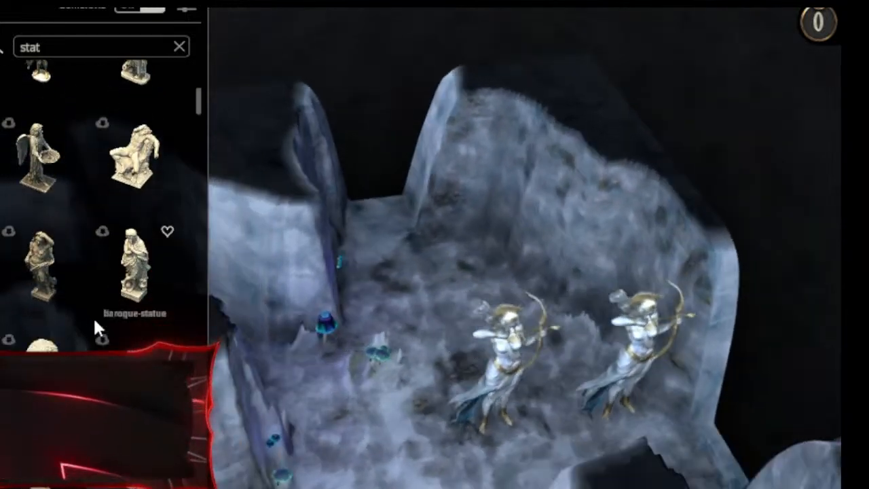
pyautogui.click(137, 195)
pyautogui.click(423, 257)
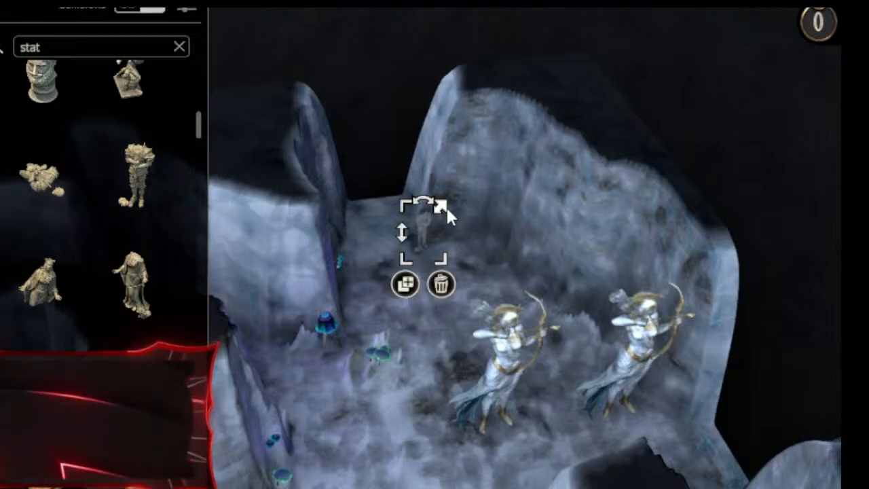
pyautogui.moveTo(441, 106); pyautogui.dragTo(495, 131)
pyautogui.moveTo(390, 208); pyautogui.dragTo(397, 222)
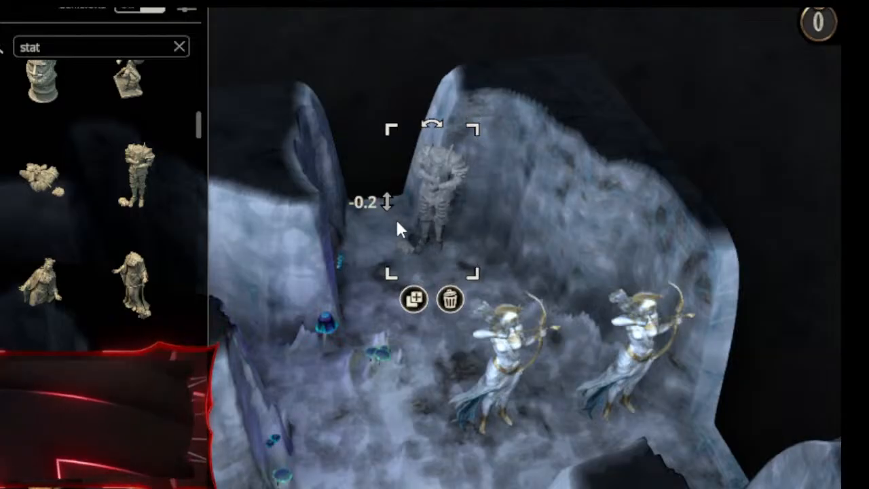
# Duplicate the headless knight statue, stand the copy on the opposite side of the rear opening and rotate it.
pyautogui.click(412, 298)
pyautogui.moveTo(405, 285); pyautogui.dragTo(256, 320, button='middle')
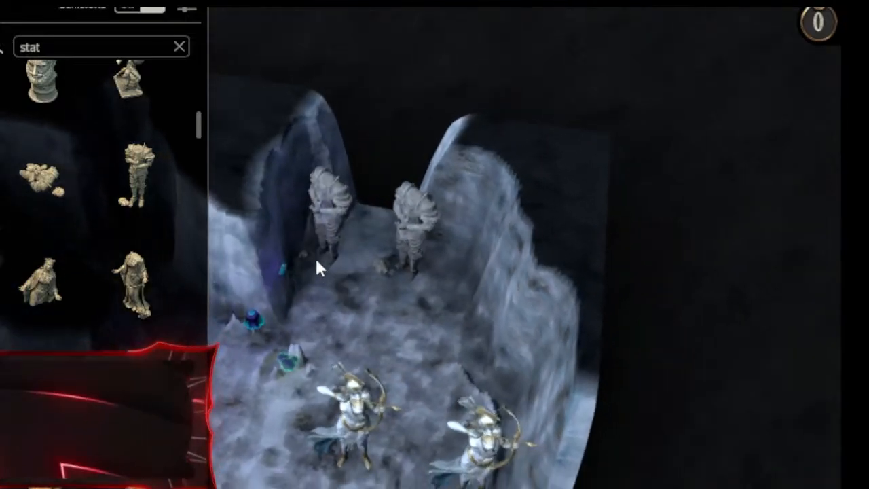
pyautogui.click(317, 266)
pyautogui.moveTo(310, 165); pyautogui.dragTo(232, 177)
# Enlarge both headless knight statues flanking the rear opening.
pyautogui.moveTo(405, 345); pyautogui.dragTo(474, 240, button='middle')
pyautogui.click(427, 185)
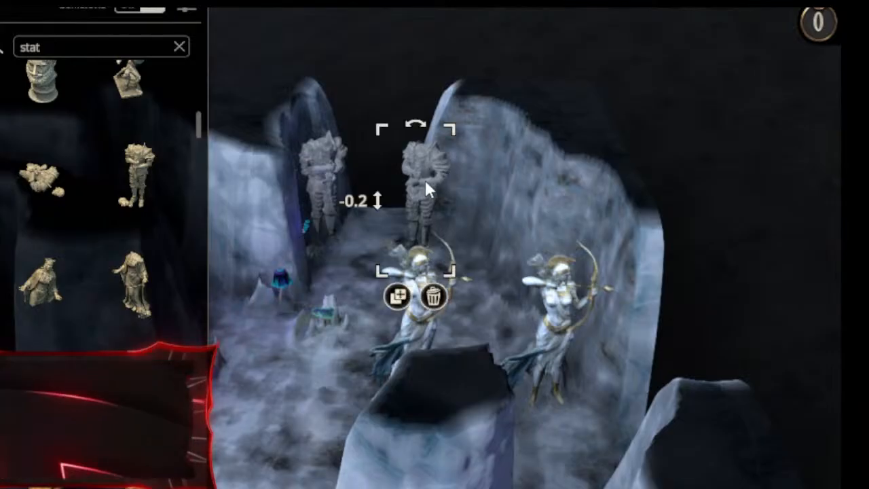
pyautogui.moveTo(453, 133); pyautogui.dragTo(494, 129)
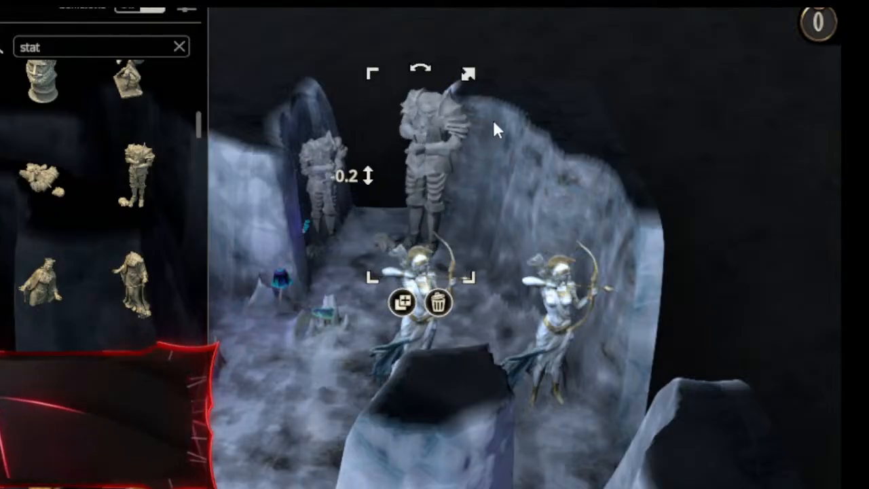
pyautogui.click(332, 167)
pyautogui.click(362, 122)
pyautogui.click(338, 144)
pyautogui.moveTo(354, 126); pyautogui.dragTo(387, 107)
pyautogui.click(647, 86)
pyautogui.moveTo(275, 229); pyautogui.dragTo(400, 338, button='middle')
pyautogui.scroll(-3, 120, 334)
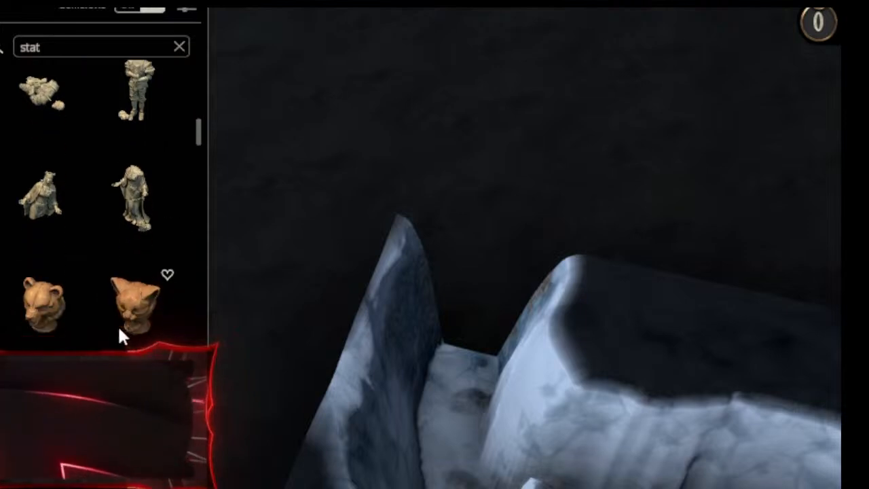
pyautogui.scroll(-10, 129, 337)
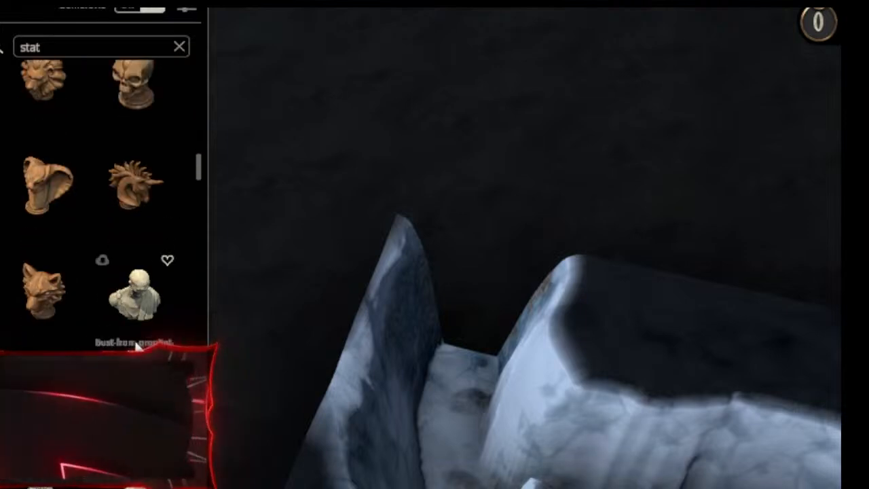
pyautogui.scroll(-8, 136, 347)
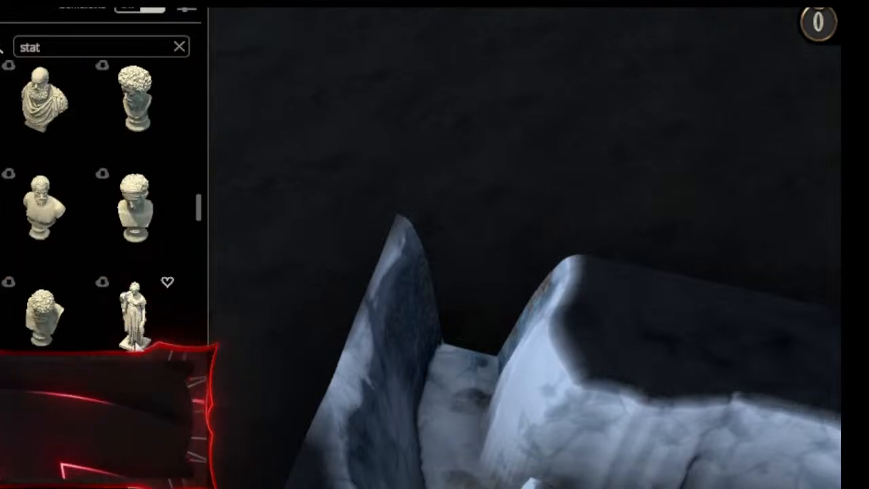
pyautogui.scroll(-8, 136, 343)
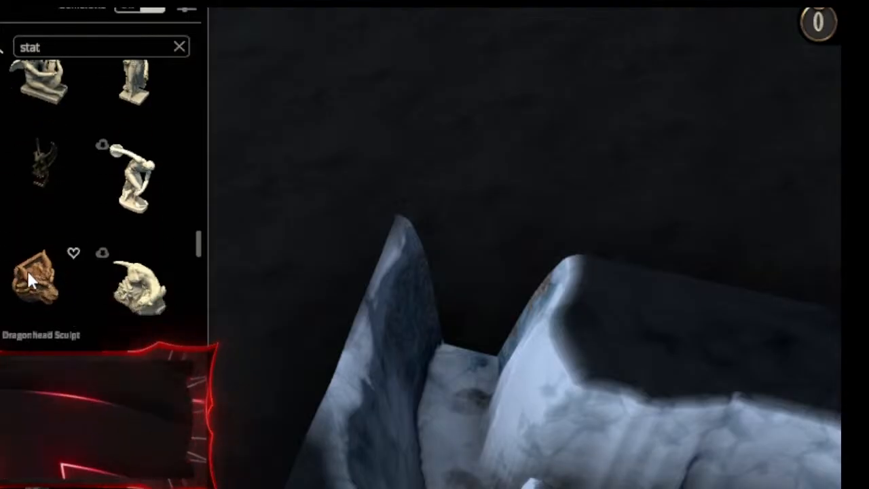
pyautogui.click(31, 275)
pyautogui.click(465, 377)
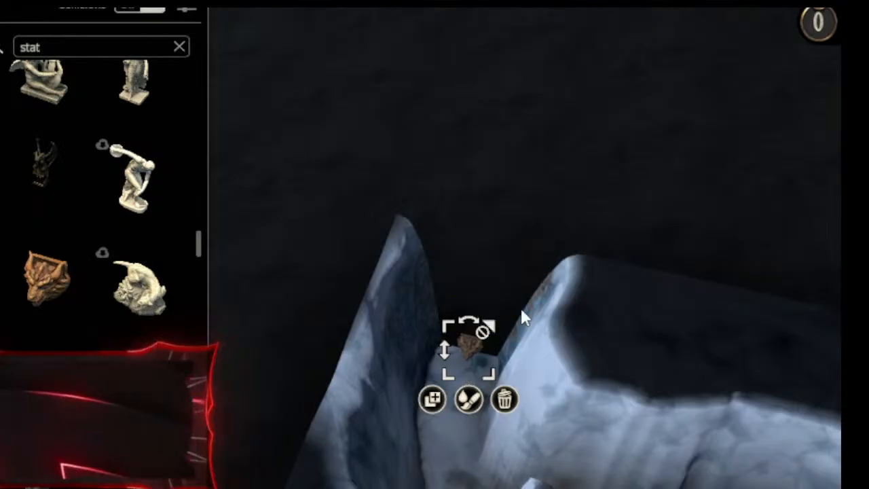
pyautogui.click(505, 398)
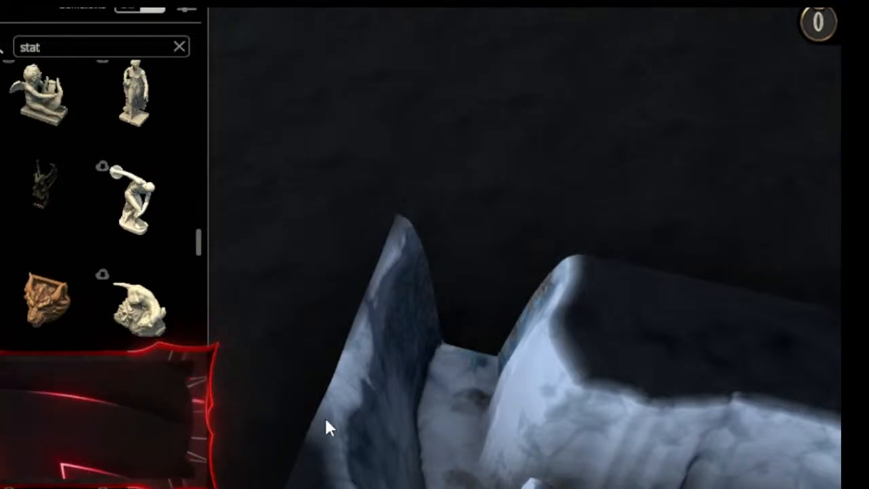
# Place the leaf-clad elf statue next to the narrow passage, enlarge it and rotate it.
pyautogui.click(334, 438)
pyautogui.moveTo(354, 400); pyautogui.dragTo(551, 326)
pyautogui.scroll(2, 530, 349)
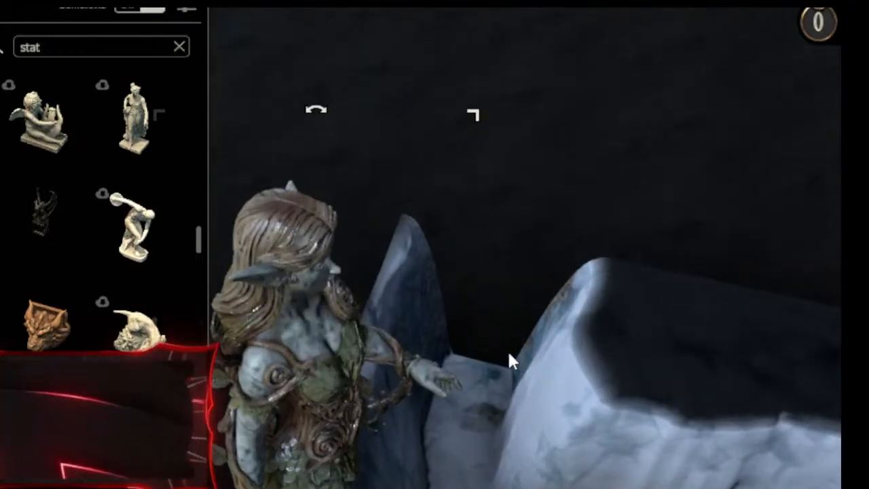
pyautogui.moveTo(316, 110); pyautogui.dragTo(611, 271)
pyautogui.moveTo(583, 340); pyautogui.dragTo(576, 272, button='right')
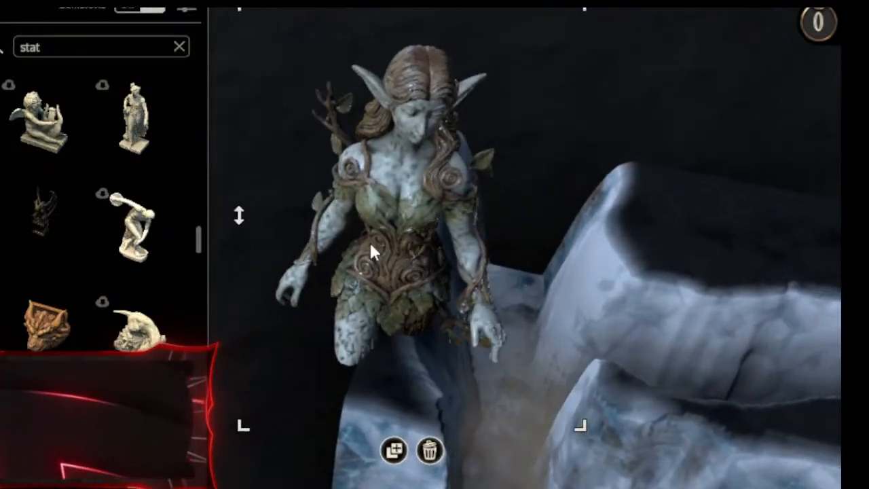
# Shrink the elf statue, move it onto the rock wall across the narrow passage and set its elevation to 2.9.
pyautogui.moveTo(229, 32); pyautogui.dragTo(355, 129)
pyautogui.moveTo(410, 287); pyautogui.dragTo(581, 295)
pyautogui.moveTo(591, 179); pyautogui.dragTo(578, 211)
pyautogui.moveTo(546, 242); pyautogui.dragTo(528, 303)
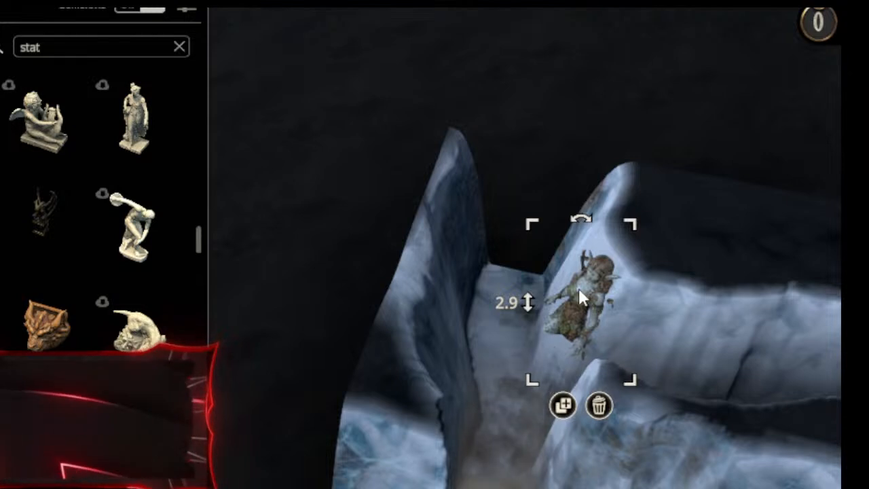
# Enlarge the elf statue, embed it further into the rock wall and turn it to face the narrow passage.
pyautogui.moveTo(645, 214); pyautogui.dragTo(706, 210)
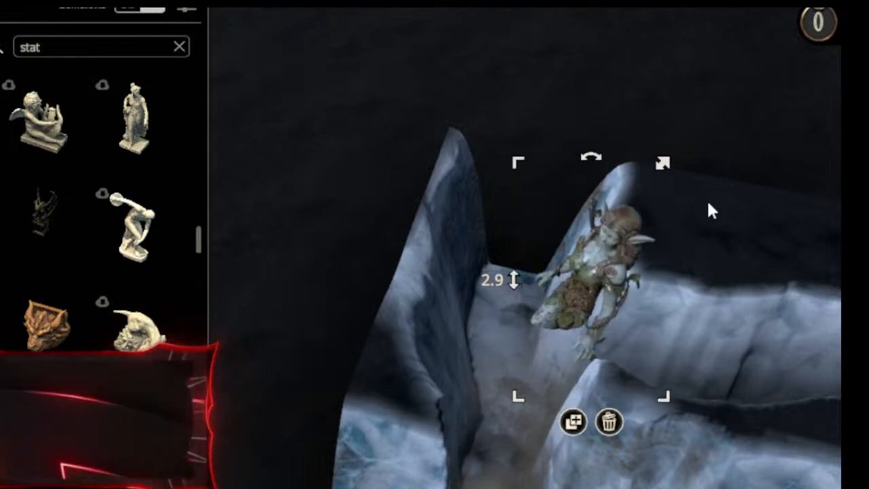
pyautogui.moveTo(613, 267); pyautogui.dragTo(638, 254)
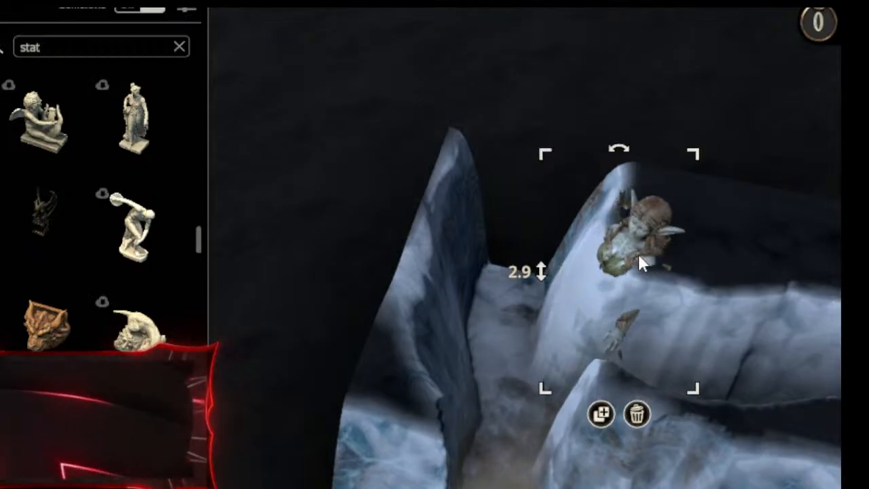
pyautogui.moveTo(619, 150); pyautogui.dragTo(603, 227)
pyautogui.moveTo(609, 168); pyautogui.dragTo(740, 241)
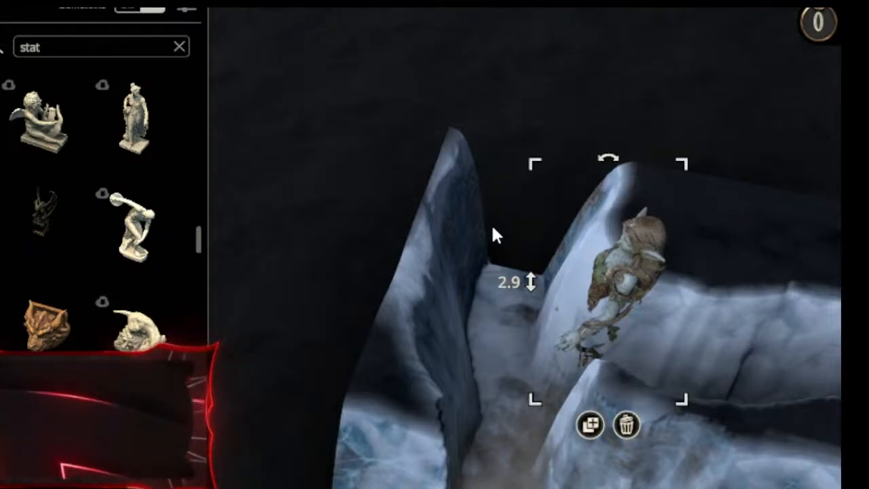
# Enlarge the elf statue a little more and shift it slightly back into the rock wall.
pyautogui.moveTo(357, 65); pyautogui.dragTo(708, 108, button='middle')
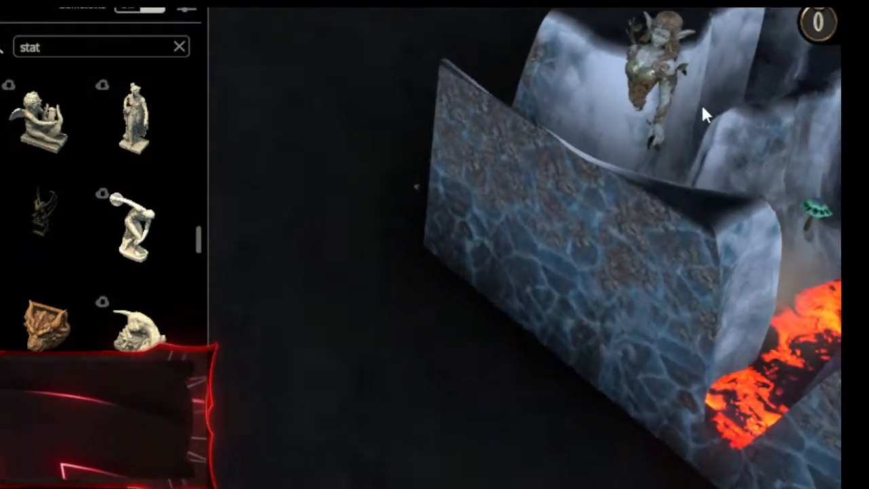
pyautogui.moveTo(733, 1); pyautogui.dragTo(758, 2)
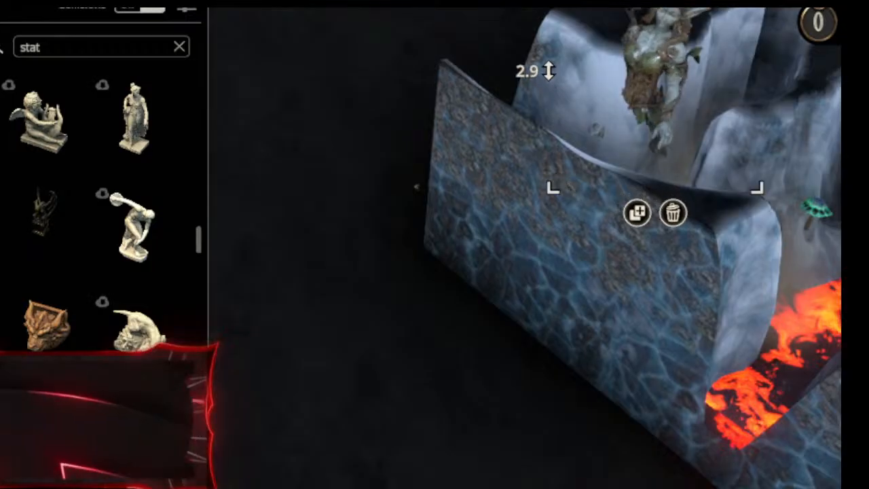
pyautogui.moveTo(360, 16); pyautogui.dragTo(125, 26, button='middle')
pyautogui.moveTo(653, 197); pyautogui.dragTo(671, 200)
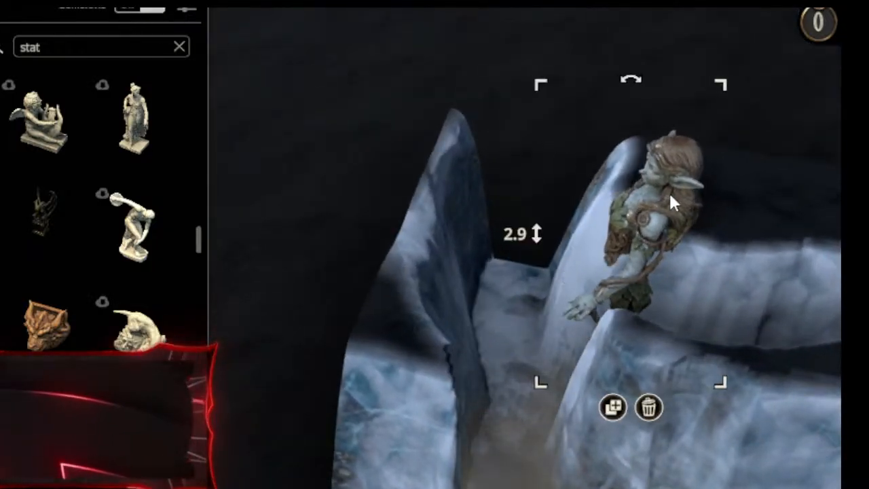
pyautogui.click(378, 129)
# Browse the remaining statue results for a piece that suits the lava stream.
pyautogui.moveTo(378, 129); pyautogui.dragTo(406, 265, button='middle')
pyautogui.moveTo(405, 258); pyautogui.dragTo(178, 238, button='right')
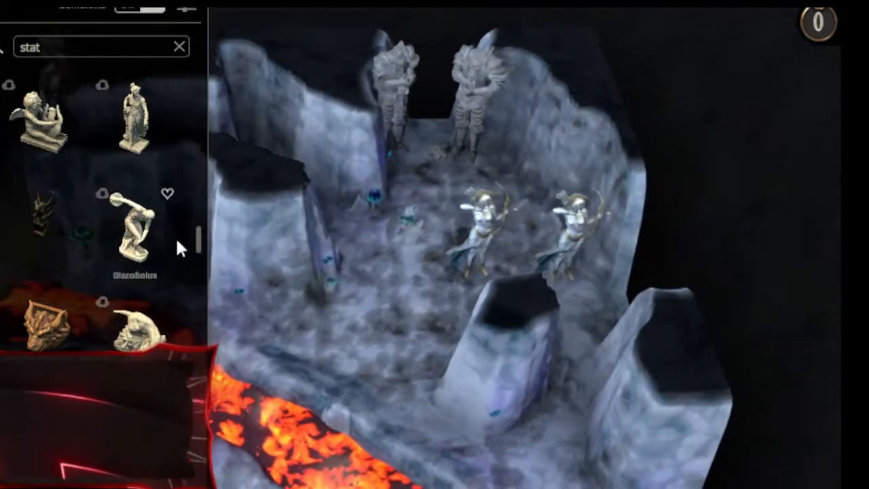
pyautogui.moveTo(314, 292); pyautogui.dragTo(684, 168, button='right')
pyautogui.moveTo(684, 168); pyautogui.dragTo(484, 273, button='middle')
pyautogui.scroll(-3, 126, 299)
pyautogui.scroll(-6, 143, 343)
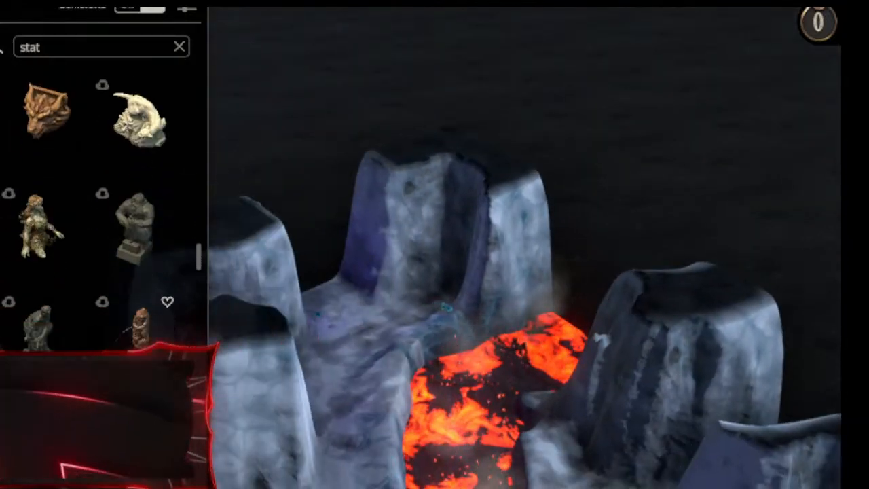
pyautogui.scroll(-5, 136, 340)
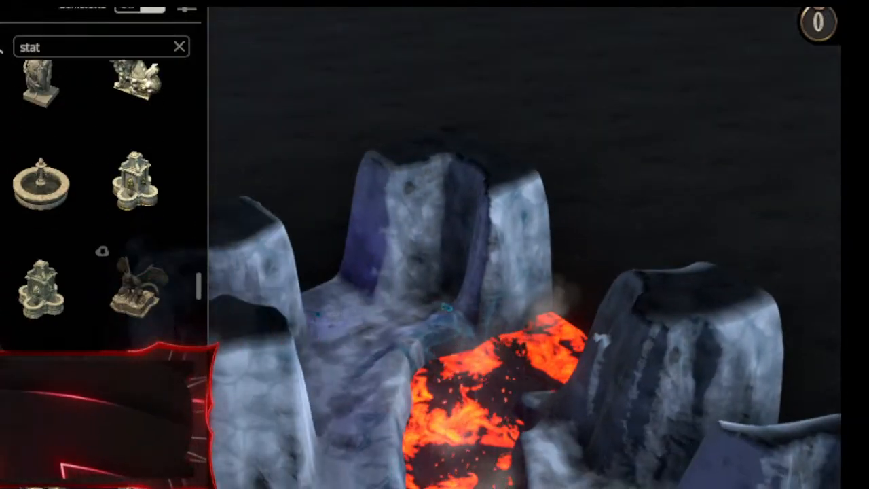
pyautogui.scroll(-5, 102, 203)
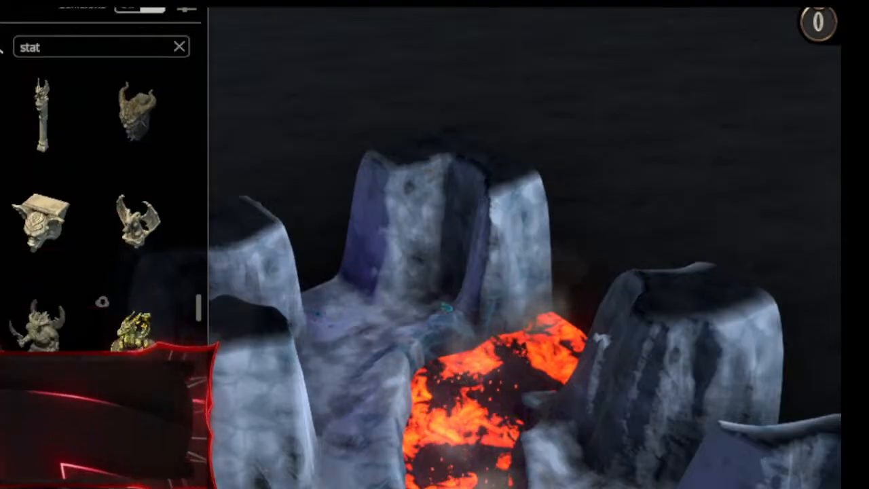
pyautogui.moveTo(123, 293)
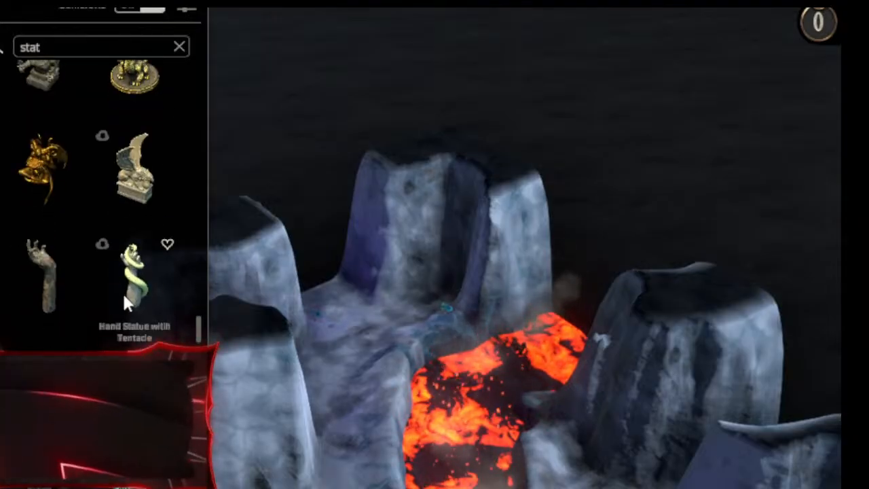
pyautogui.scroll(-6, 127, 304)
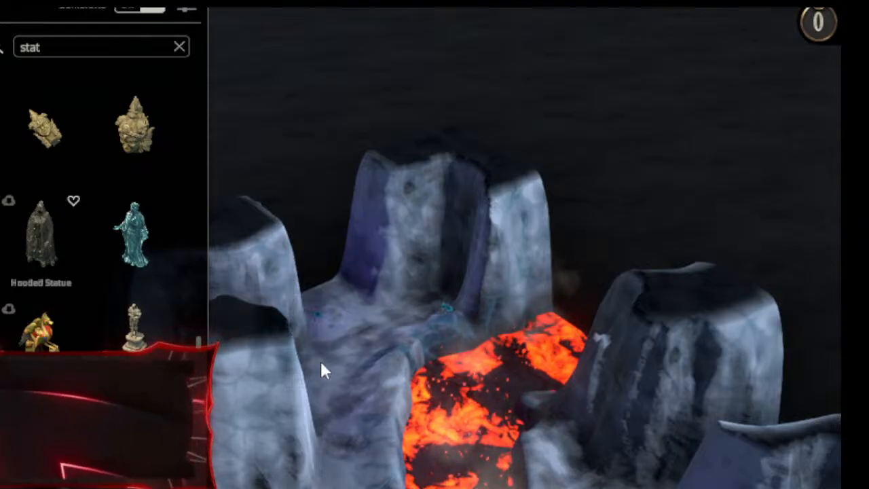
pyautogui.click(29, 249)
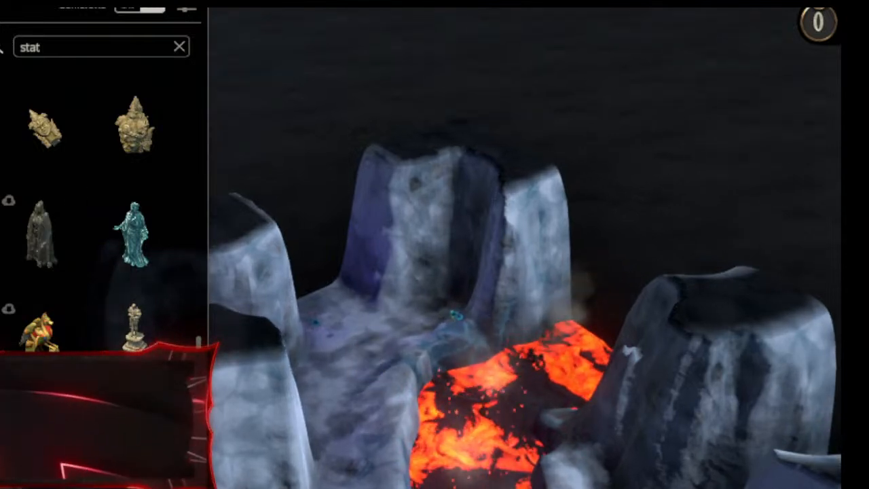
# Place LavaStatue5 in the lava stream and enlarge it until it towers over the surrounding rocks.
pyautogui.scroll(-4, 102, 204)
pyautogui.scroll(-4, 101, 204)
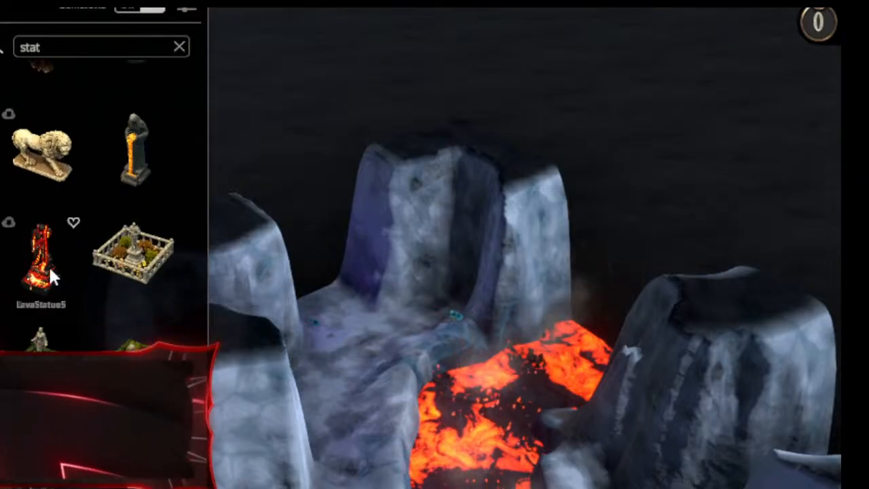
pyautogui.click(49, 265)
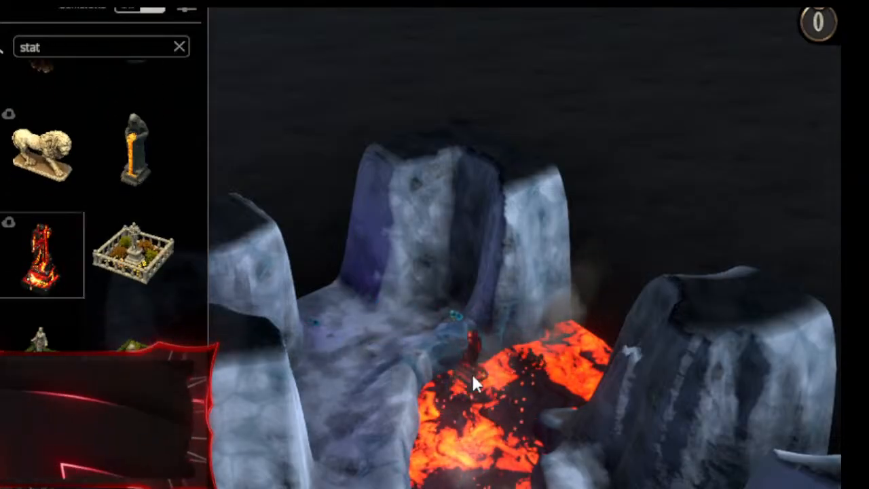
pyautogui.click(504, 410)
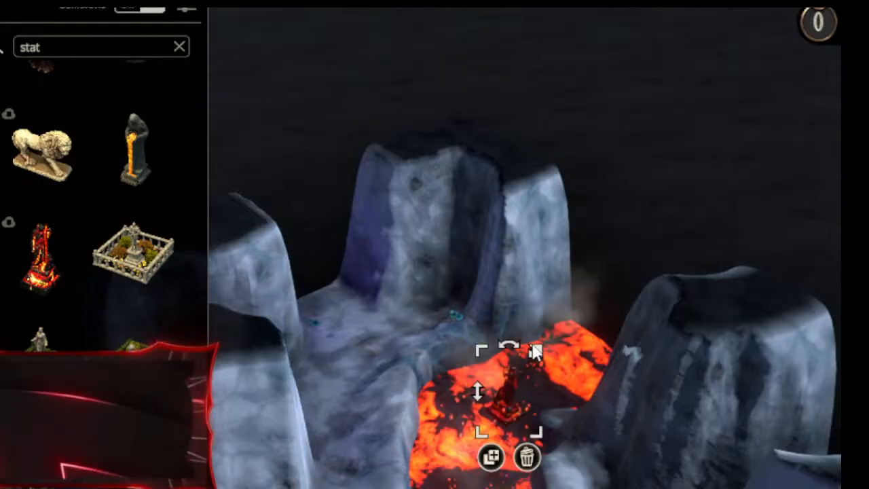
pyautogui.scroll(2, 713, 298)
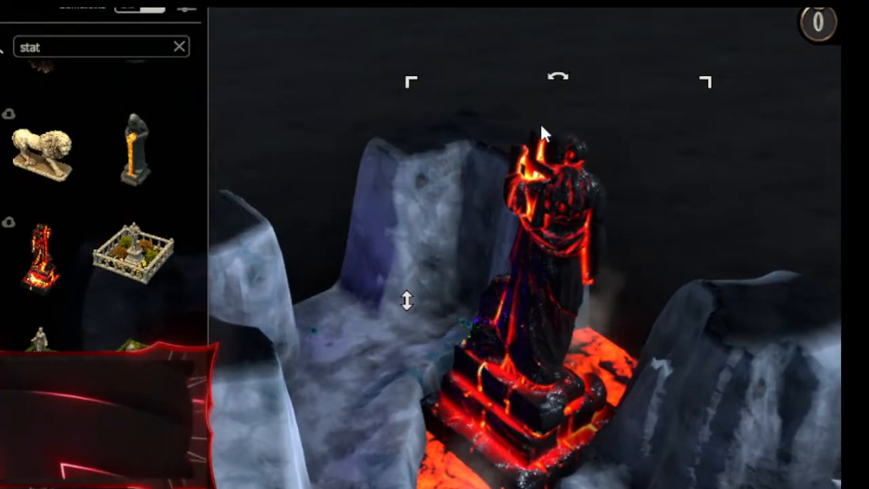
# Rotate the lava statue, set its elevation to -1.6 and move it to the far end of the lava stream.
pyautogui.moveTo(560, 82); pyautogui.dragTo(574, 485)
pyautogui.moveTo(403, 301); pyautogui.dragTo(410, 402)
pyautogui.moveTo(546, 380); pyautogui.dragTo(628, 309)
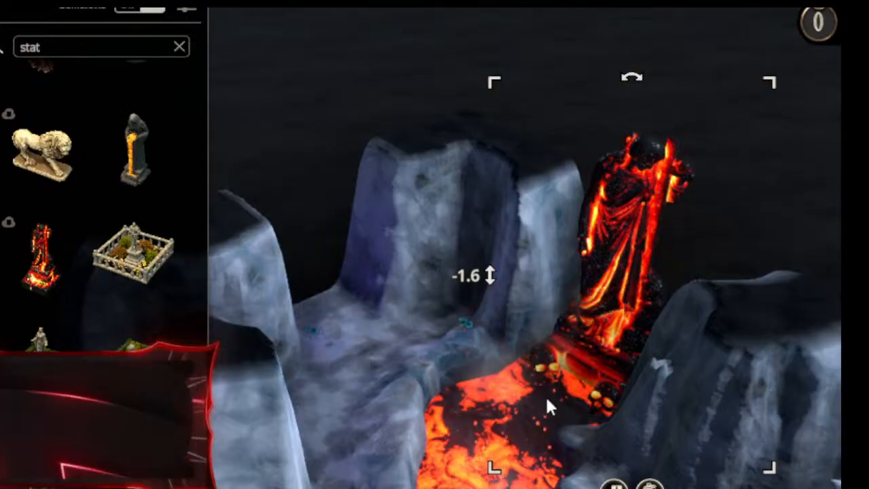
# Duplicate the lava statue, place the copy at the opposite end of the lava stream and rotate it to face along the stream.
pyautogui.click(614, 486)
pyautogui.moveTo(723, 336); pyautogui.dragTo(712, 99, button='right')
pyautogui.moveTo(606, 270); pyautogui.dragTo(417, 205, button='right')
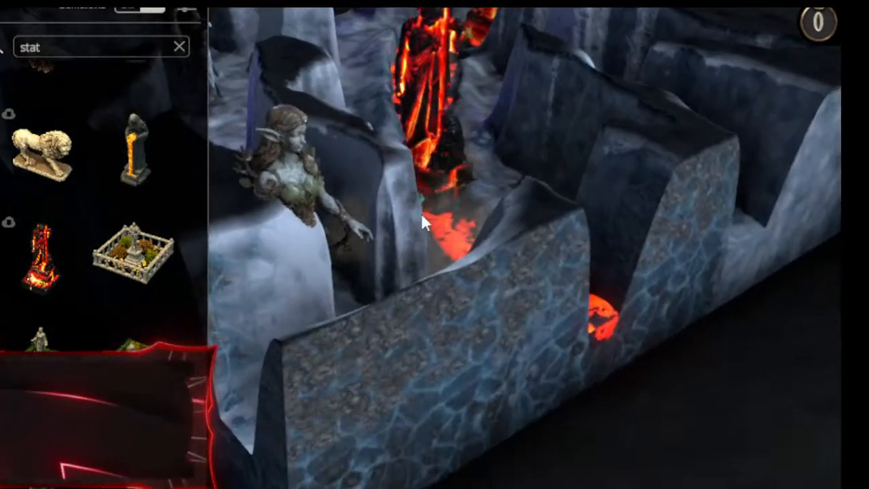
pyautogui.moveTo(447, 297); pyautogui.dragTo(627, 350, button='middle')
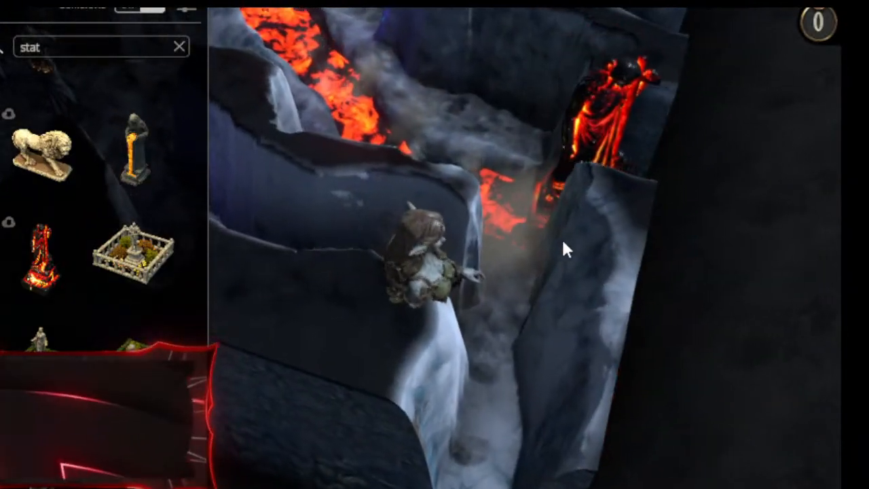
pyautogui.moveTo(483, 243); pyautogui.dragTo(582, 278, button='middle')
pyautogui.moveTo(509, 180); pyautogui.dragTo(448, 374, button='right')
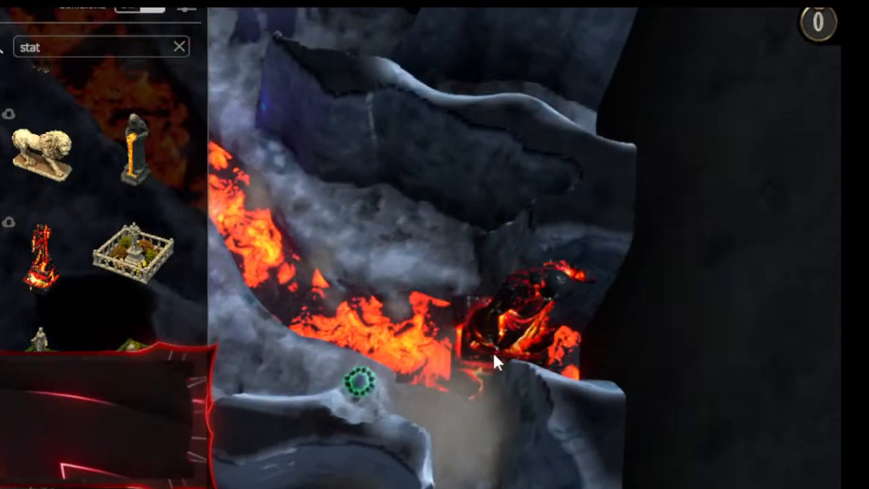
pyautogui.click(529, 364)
pyautogui.moveTo(576, 188); pyautogui.dragTo(794, 370)
pyautogui.click(438, 222)
pyautogui.moveTo(439, 222); pyautogui.dragTo(569, 279, button='middle')
# Browse the remaining statue results and try out the robed figure beside the lava stream.
pyautogui.scroll(-1, 17, 345)
pyautogui.scroll(-5, 89, 343)
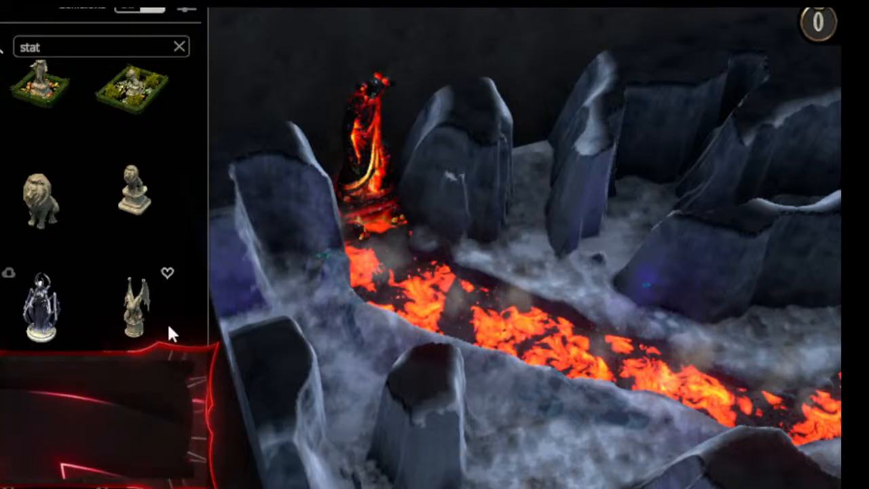
pyautogui.scroll(-5, 173, 328)
pyautogui.scroll(-2, 136, 281)
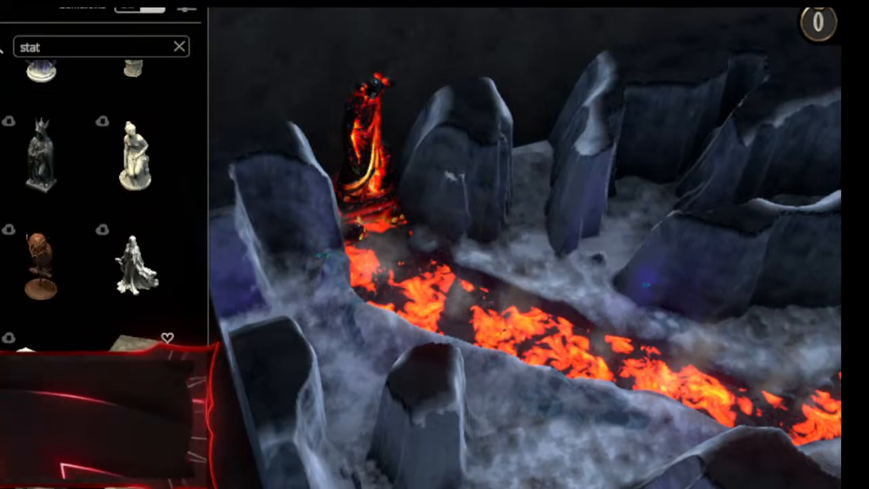
pyautogui.moveTo(136, 282); pyautogui.dragTo(238, 299)
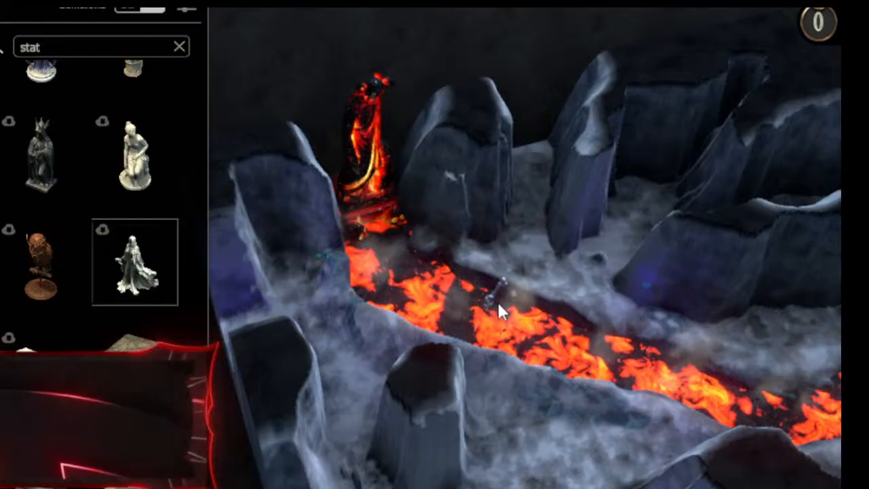
pyautogui.rightClick(513, 260)
pyautogui.scroll(-3, 141, 340)
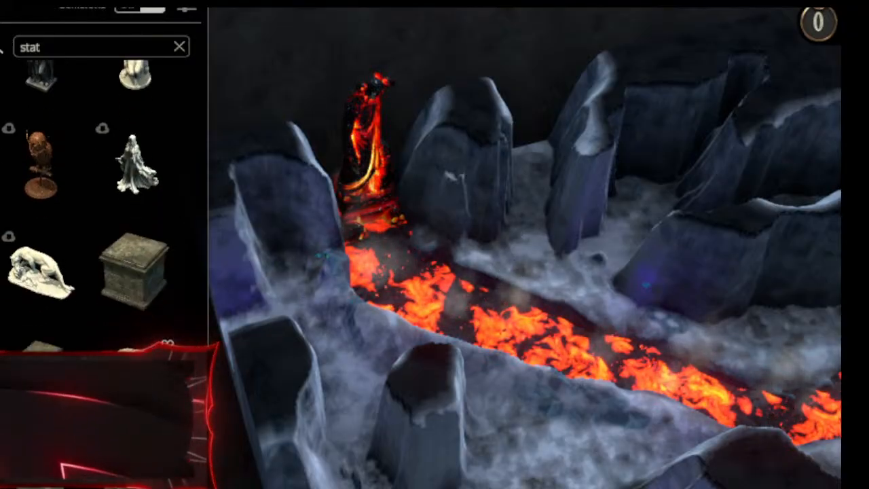
pyautogui.scroll(-5, 102, 204)
pyautogui.scroll(-4, 102, 204)
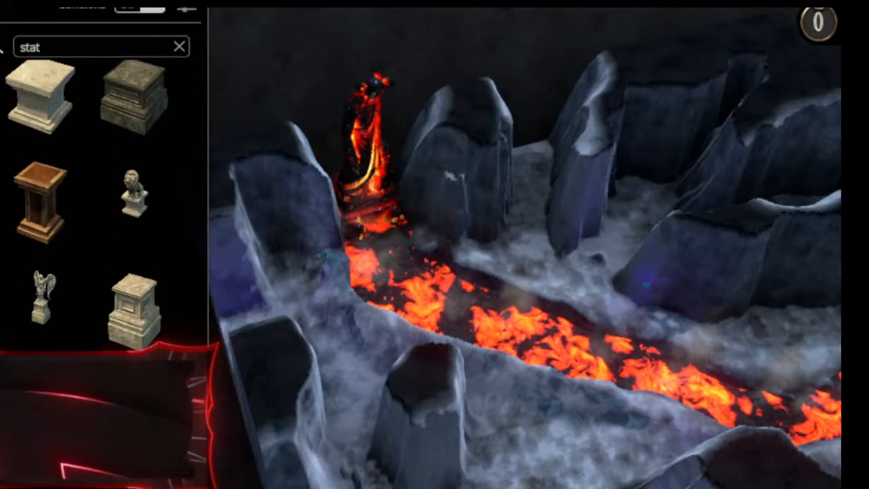
pyautogui.moveTo(199, 370); pyautogui.dragTo(207, 53)
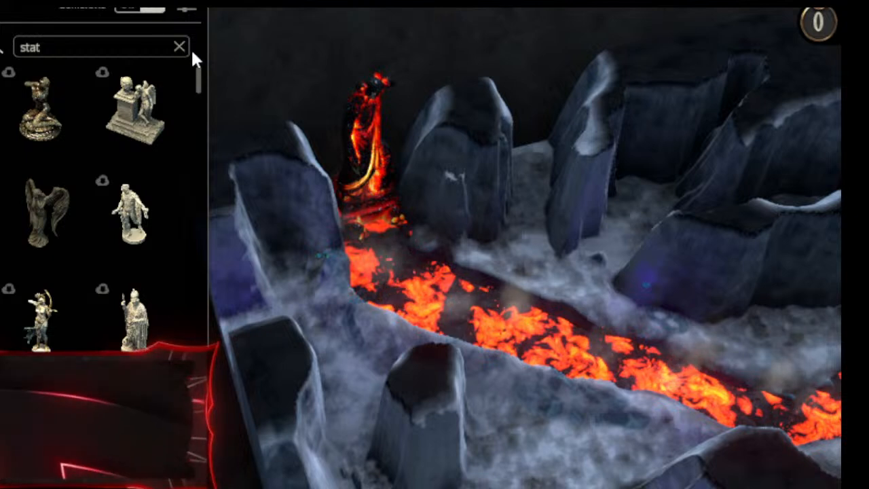
# Search the object library for "dwarf" and place the stone dwarf statue, greatly enlarged, beside the lava stream.
pyautogui.click(100, 47)
pyautogui.write('dwRF')
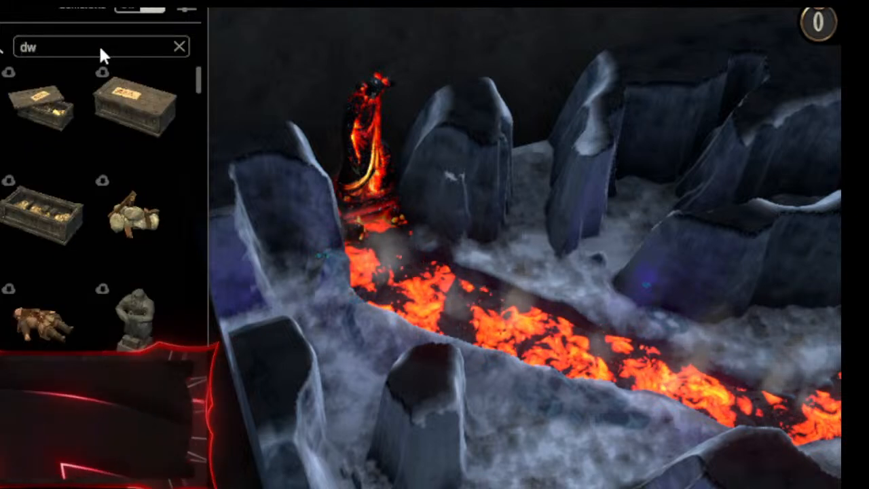
pyautogui.press('BackSpace')
pyautogui.press('BackSpace')
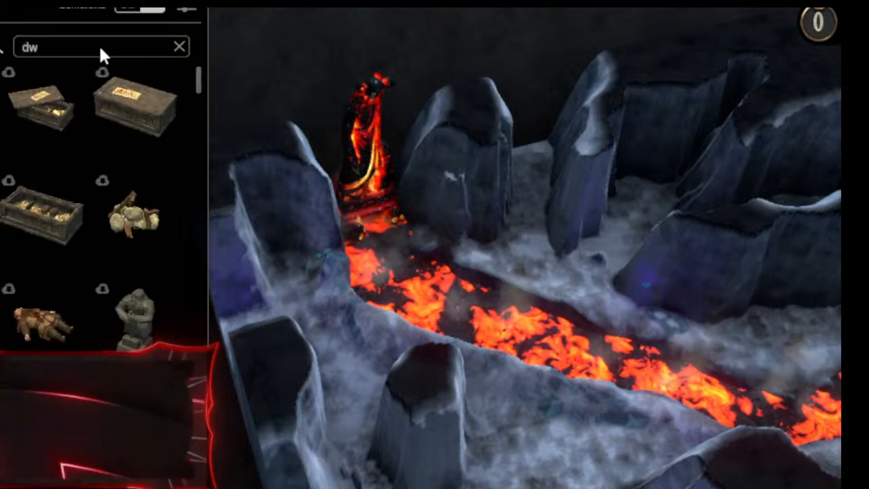
pyautogui.write('arf')
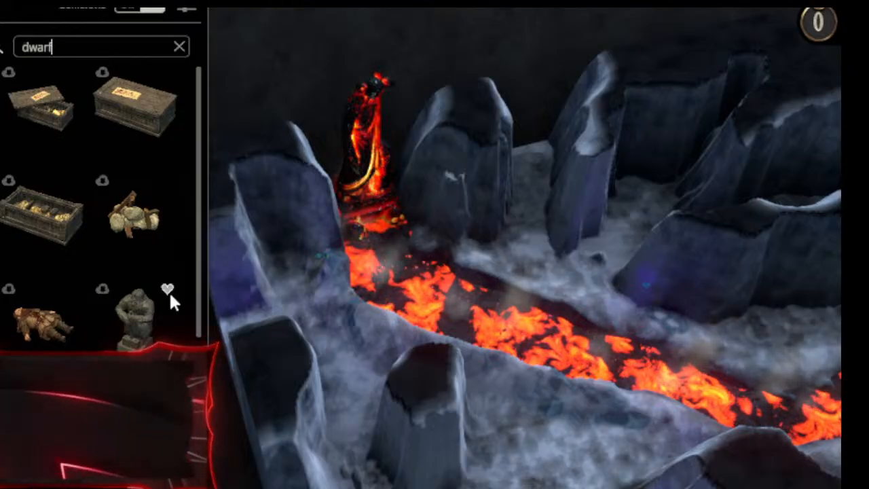
pyautogui.click(145, 330)
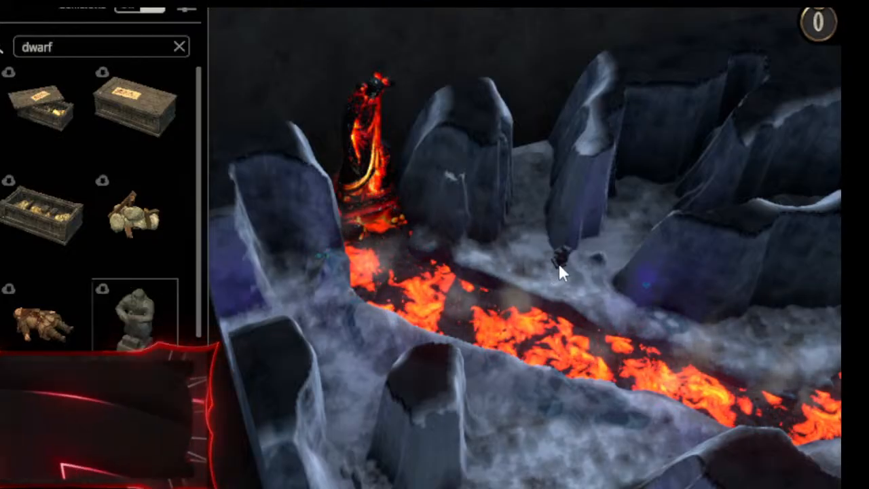
pyautogui.click(569, 267)
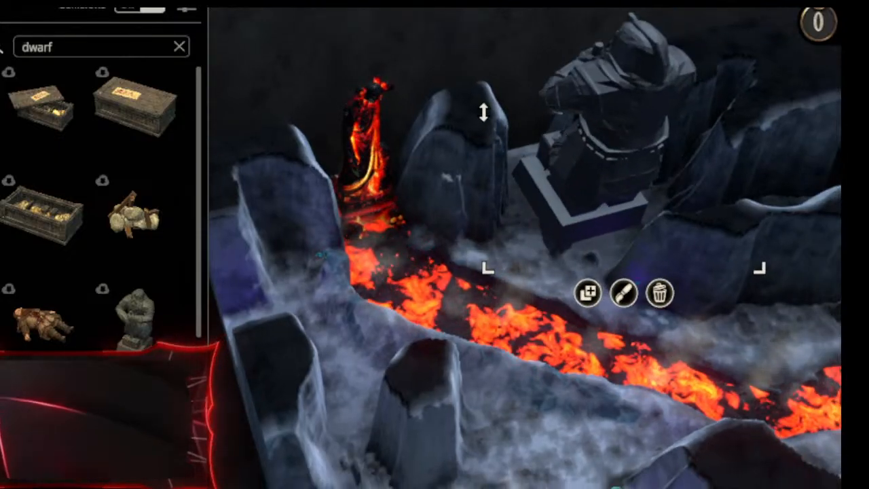
# Position the dwarf statue in the gap between the rocks, facing the lava stream at elevation -1.3.
pyautogui.moveTo(623, 4); pyautogui.dragTo(548, 252)
pyautogui.moveTo(488, 197); pyautogui.dragTo(526, 303)
pyautogui.scroll(-2, 100, 339)
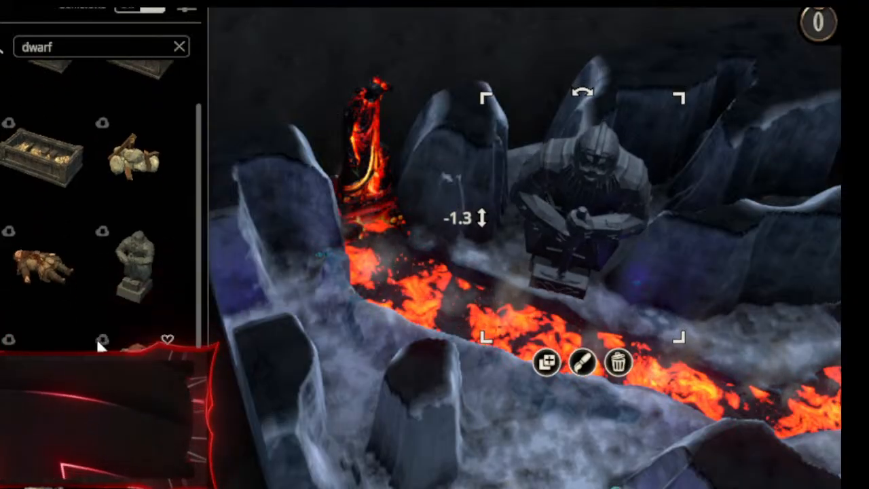
pyautogui.scroll(-3, 101, 339)
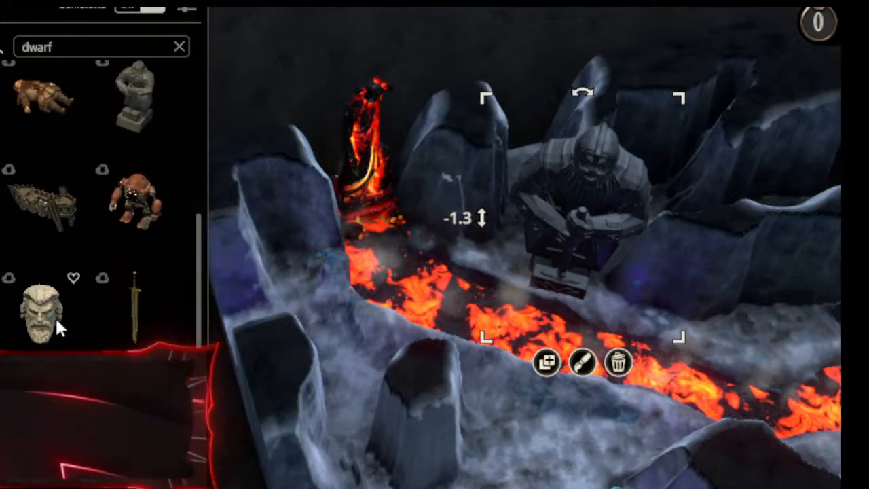
pyautogui.moveTo(612, 188); pyautogui.dragTo(687, 119)
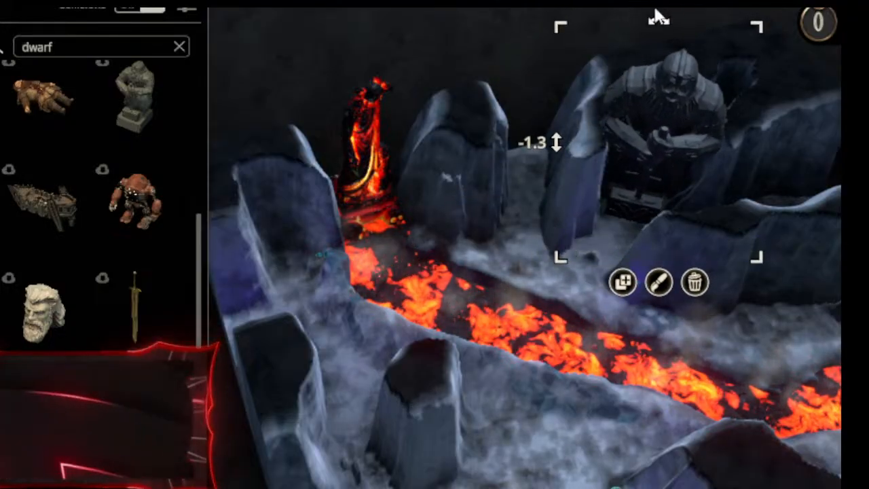
pyautogui.moveTo(771, 114); pyautogui.dragTo(678, 187, button='middle')
# Duplicate the dwarf statue against the rock next to the lava statue and turn the copy towards the stream.
pyautogui.click(699, 199)
pyautogui.click(644, 338)
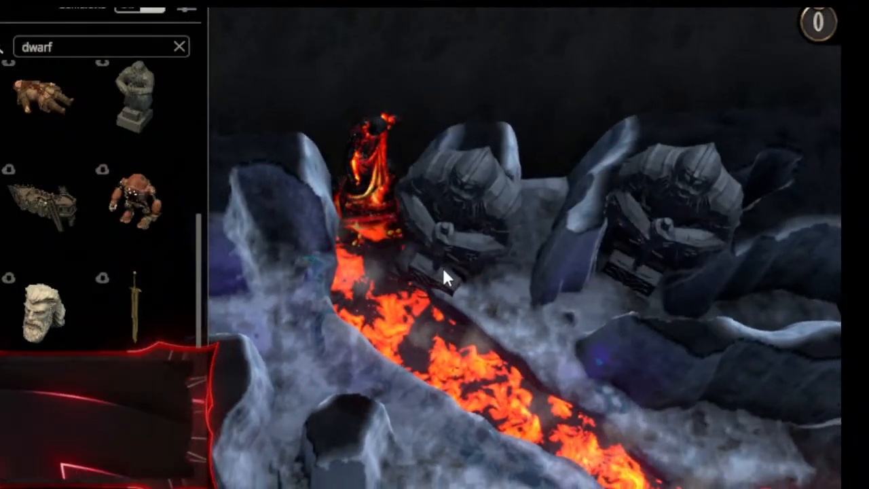
pyautogui.click(451, 270)
pyautogui.moveTo(470, 130); pyautogui.dragTo(449, 193)
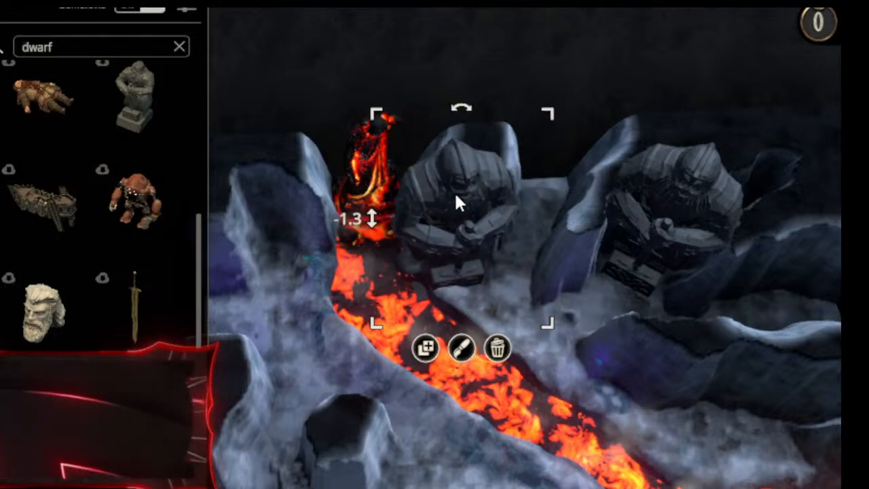
pyautogui.click(642, 60)
# Place a third dwarf statue on the opposite bank against the rock wall and rotate it to face the lava stream.
pyautogui.moveTo(602, 119); pyautogui.dragTo(841, 204, button='middle')
pyautogui.moveTo(694, 149); pyautogui.dragTo(510, 146, button='middle')
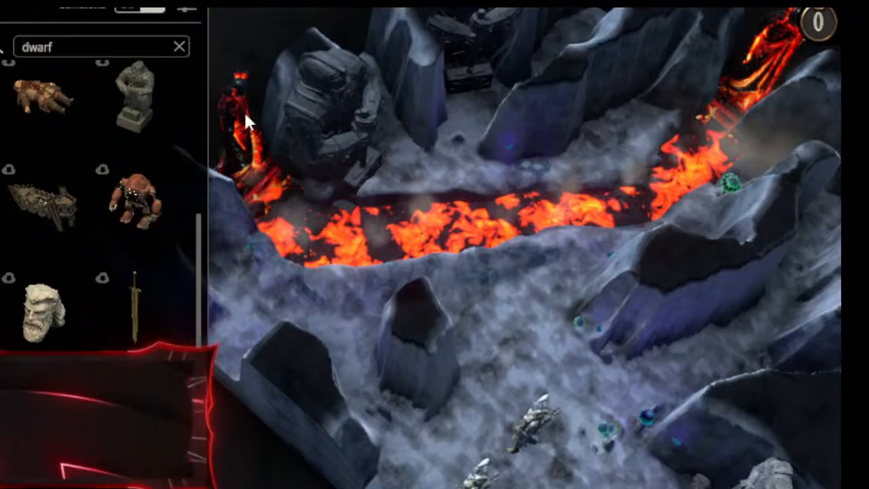
pyautogui.click(343, 87)
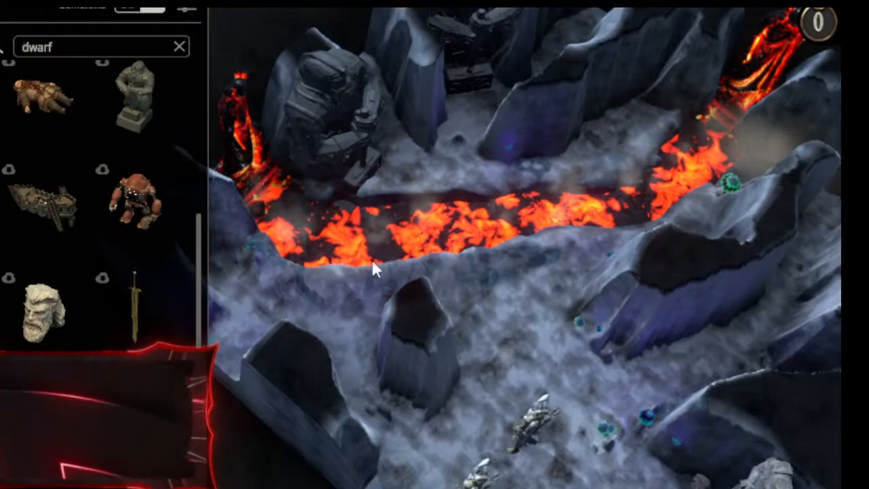
pyautogui.click(126, 93)
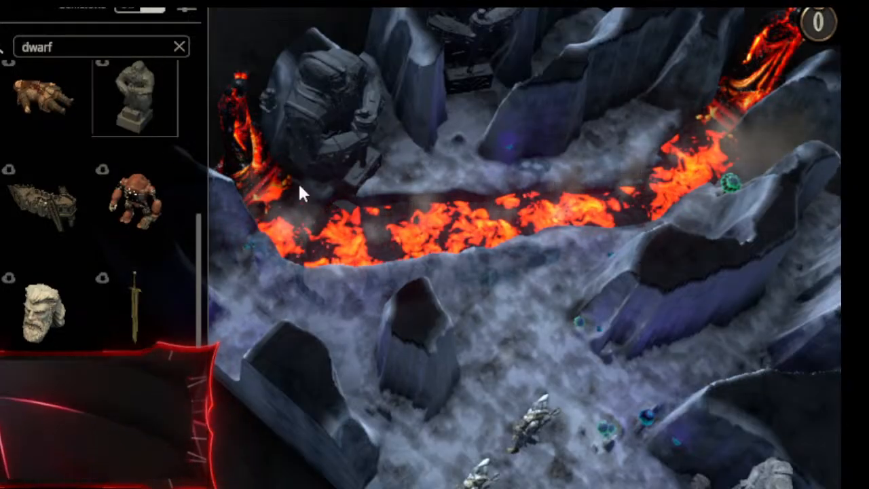
pyautogui.click(356, 133)
pyautogui.click(305, 281)
pyautogui.scroll(1, 572, 336)
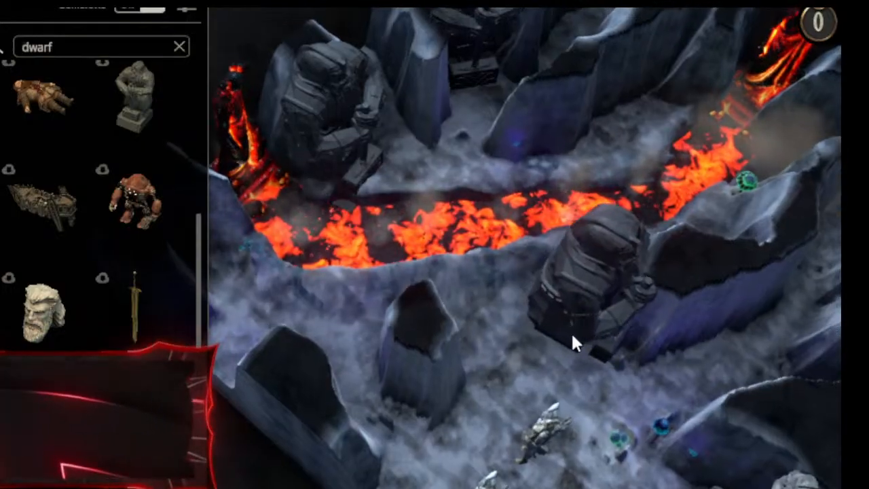
pyautogui.click(613, 337)
pyautogui.moveTo(649, 163)
pyautogui.mouseDown()
pyautogui.moveTo(735, 193)
pyautogui.moveTo(806, 360)
pyautogui.moveTo(724, 411)
pyautogui.mouseUp()
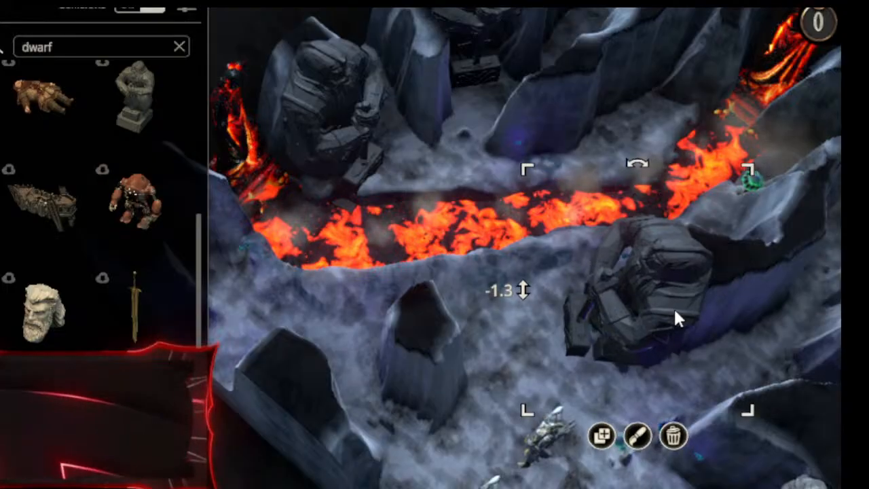
pyautogui.click(433, 286)
# Shift the third dwarf statue slightly closer to the lava stream.
pyautogui.moveTo(432, 285)
pyautogui.mouseDown(button='middle')
pyautogui.moveTo(813, 233)
pyautogui.moveTo(686, 288)
pyautogui.moveTo(437, 180)
pyautogui.mouseUp(button='middle')
pyautogui.click(487, 178)
pyautogui.moveTo(487, 180); pyautogui.dragTo(473, 185)
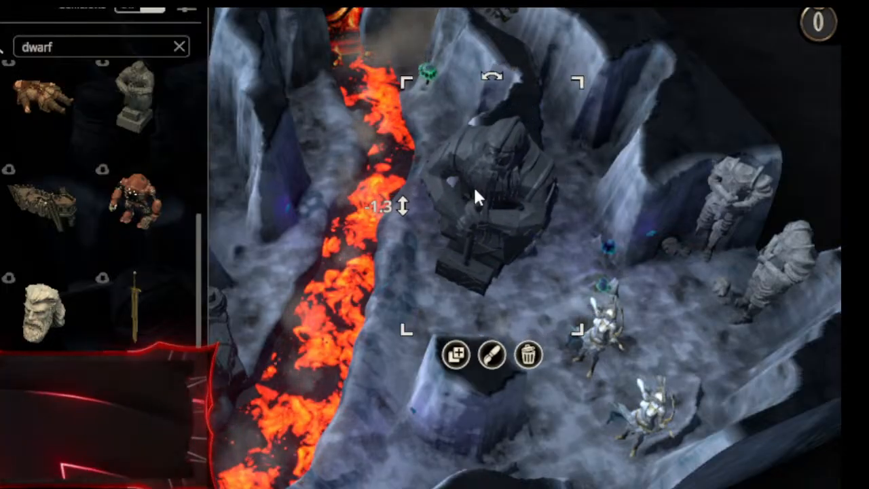
pyautogui.click(562, 233)
# Review the placement of the dwarf, lava, elf, knight and archer statues around the cavern from several angles.
pyautogui.moveTo(526, 279)
pyautogui.mouseDown(button='middle')
pyautogui.moveTo(842, 244)
pyautogui.moveTo(792, 207)
pyautogui.moveTo(443, 157)
pyautogui.mouseUp(button='middle')
pyautogui.moveTo(444, 157); pyautogui.dragTo(590, 310, button='right')
pyautogui.moveTo(591, 312); pyautogui.dragTo(722, 231, button='middle')
pyautogui.moveTo(722, 231); pyautogui.dragTo(318, 236, button='right')
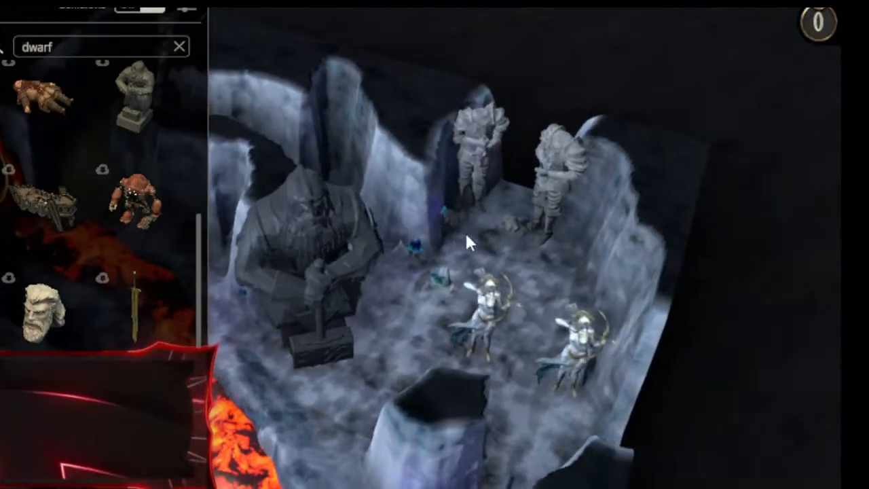
pyautogui.moveTo(412, 314); pyautogui.dragTo(687, 280, button='middle')
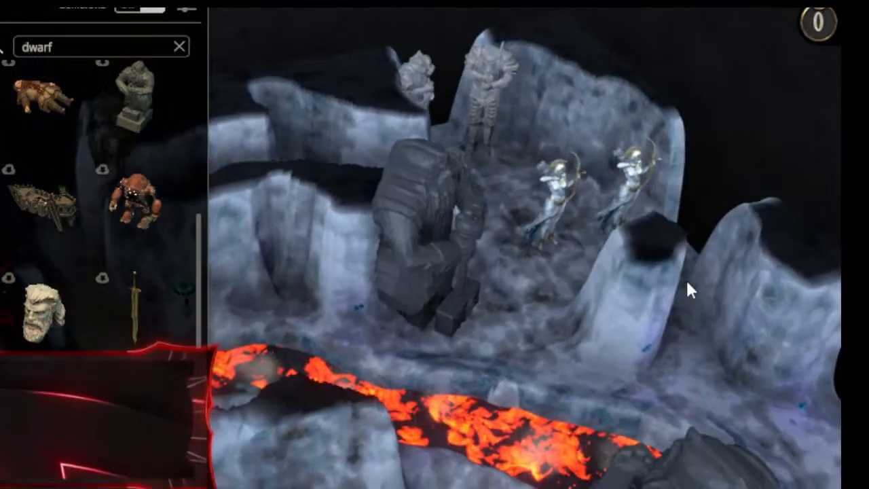
pyautogui.moveTo(553, 170); pyautogui.dragTo(665, 281, button='right')
pyautogui.moveTo(663, 278); pyautogui.dragTo(406, 310, button='middle')
pyautogui.moveTo(406, 309); pyautogui.dragTo(713, 270, button='right')
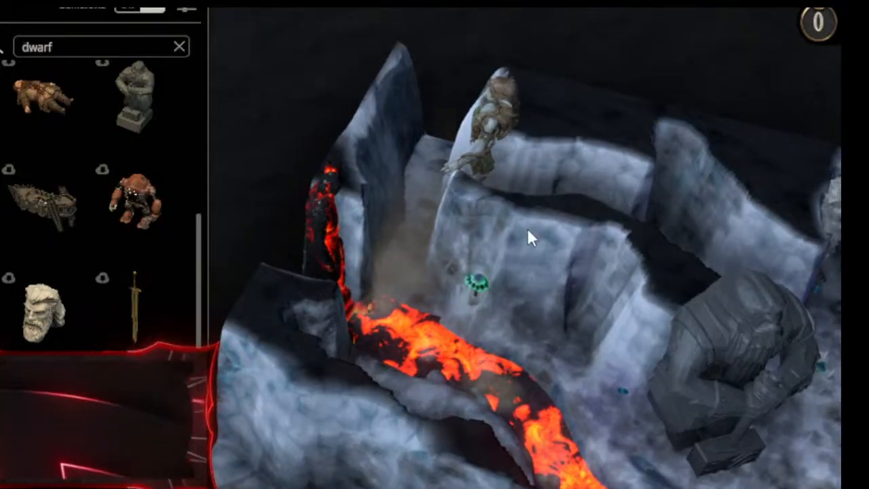
pyautogui.moveTo(528, 231); pyautogui.dragTo(419, 130, button='right')
pyautogui.moveTo(523, 310); pyautogui.dragTo(694, 386, button='middle')
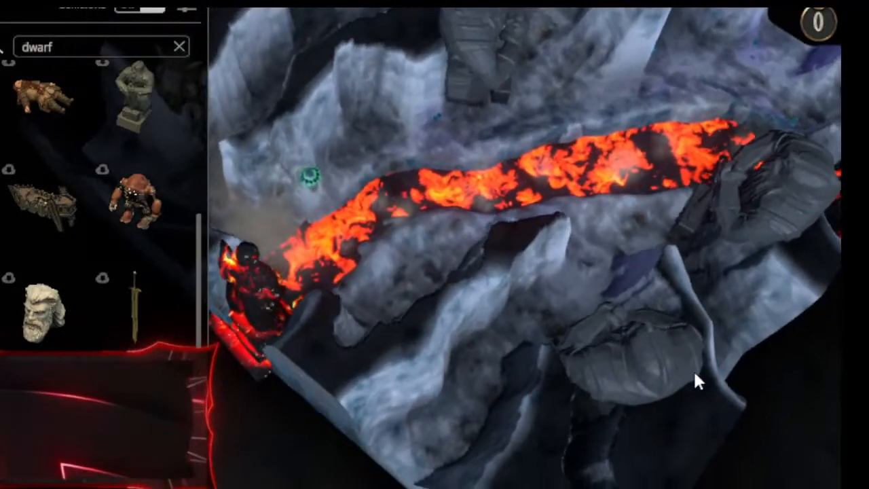
pyautogui.moveTo(566, 271); pyautogui.dragTo(563, 402, button='middle')
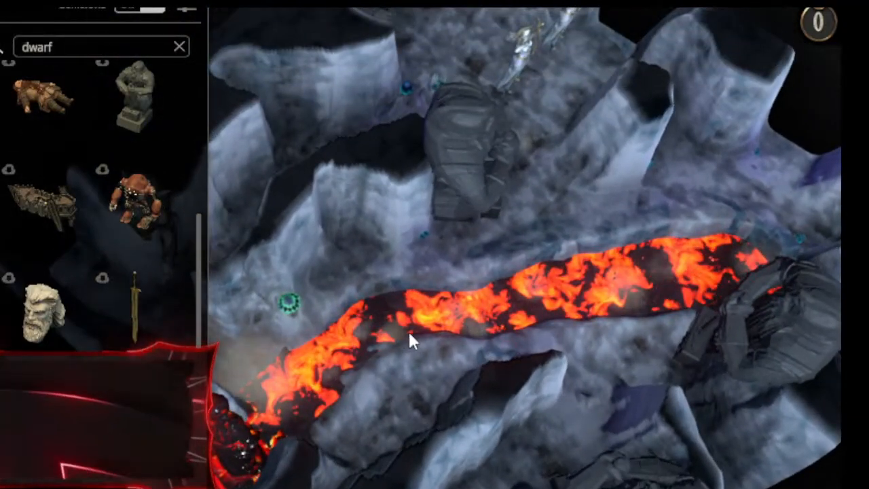
pyautogui.moveTo(569, 319); pyautogui.dragTo(863, 227, button='middle')
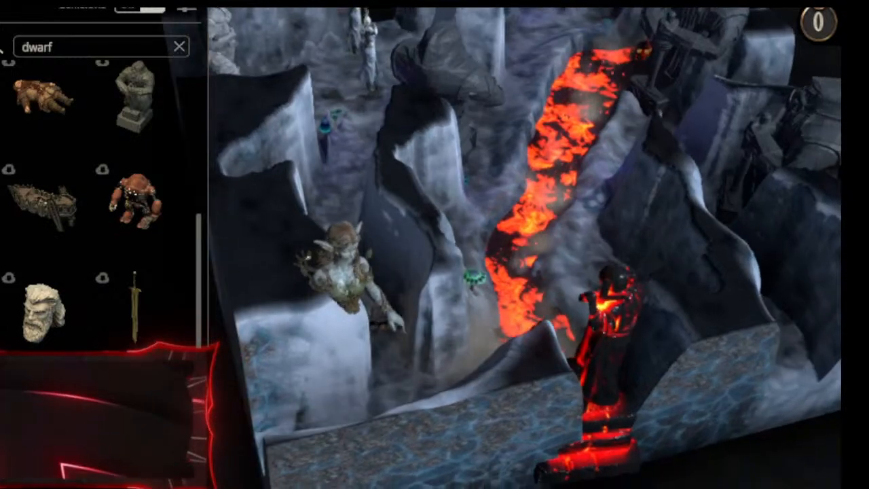
pyautogui.moveTo(669, 155); pyautogui.dragTo(721, 394, button='middle')
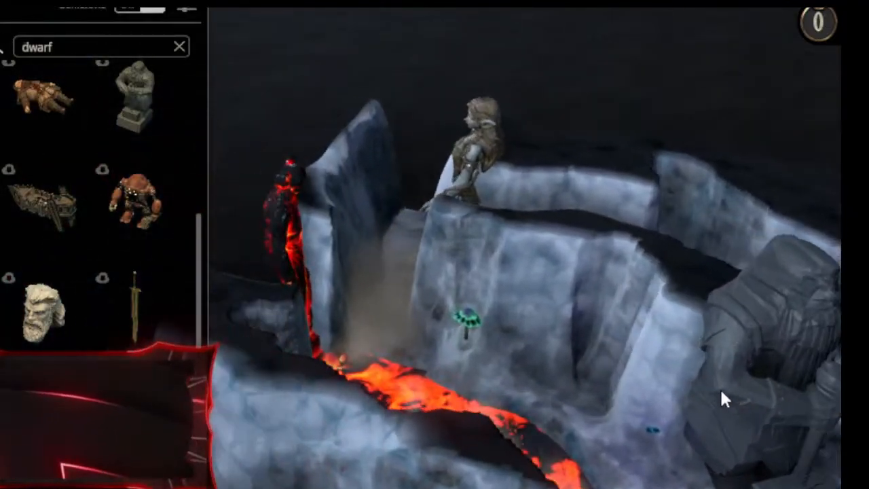
pyautogui.moveTo(646, 410); pyautogui.dragTo(360, 212, button='middle')
pyautogui.moveTo(417, 233); pyautogui.dragTo(572, 263, button='middle')
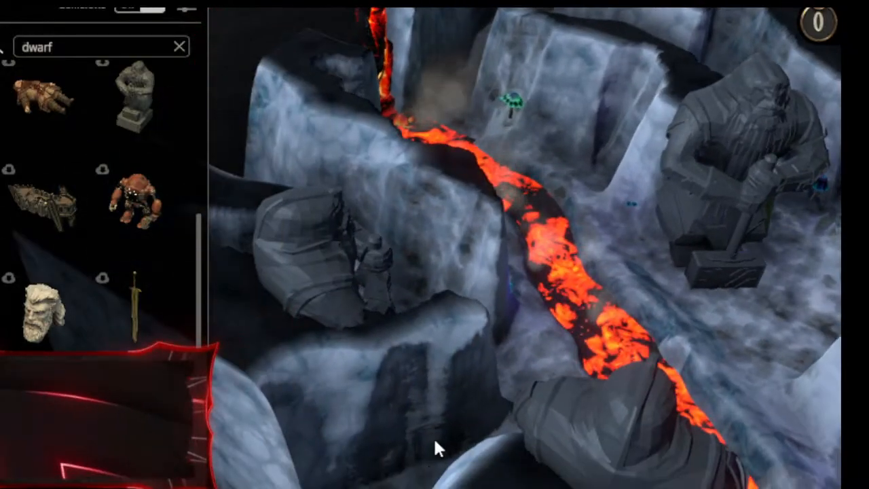
# Examine the pair of headless knight statues at the cavern opening up close.
pyautogui.moveTo(426, 445); pyautogui.dragTo(379, 430, button='middle')
pyautogui.moveTo(482, 406); pyautogui.dragTo(380, 315, button='middle')
pyautogui.scroll(2, 490, 326)
pyautogui.moveTo(674, 271); pyautogui.dragTo(563, 412, button='middle')
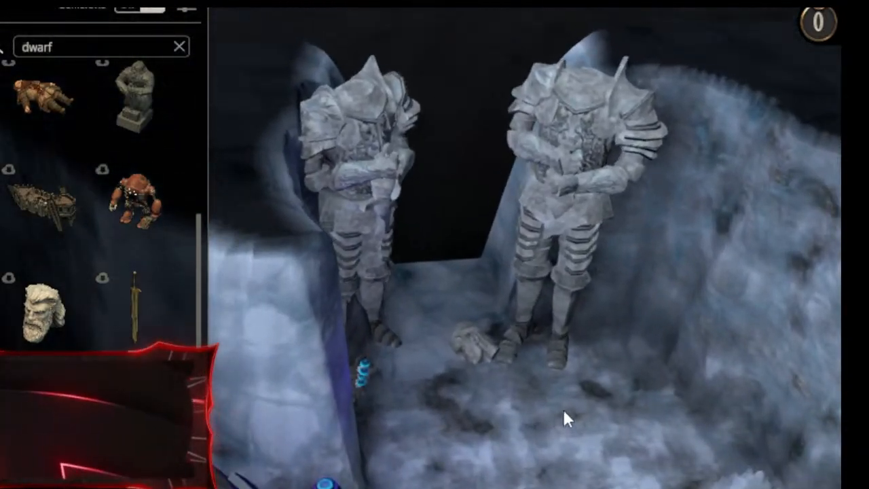
pyautogui.scroll(3, 563, 407)
pyautogui.scroll(2, 493, 436)
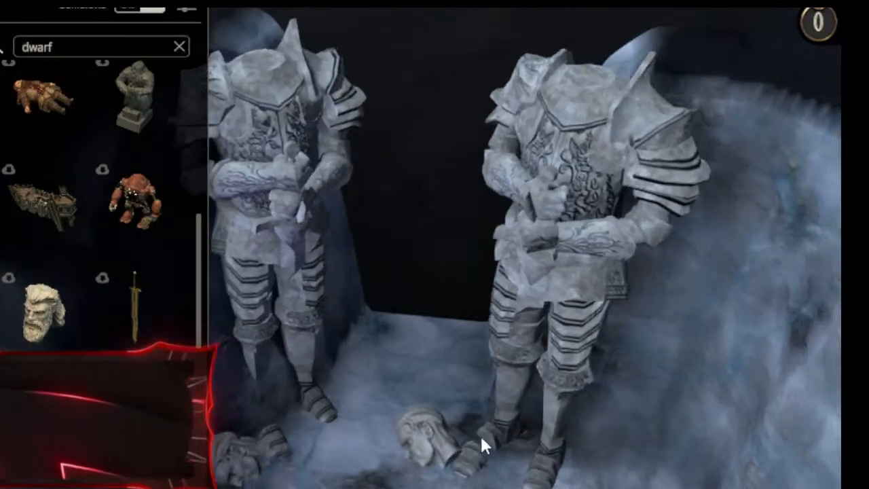
# Examine the headless knight statues and the pair of archer statues in front of them.
pyautogui.scroll(3, 476, 435)
pyautogui.scroll(2, 542, 411)
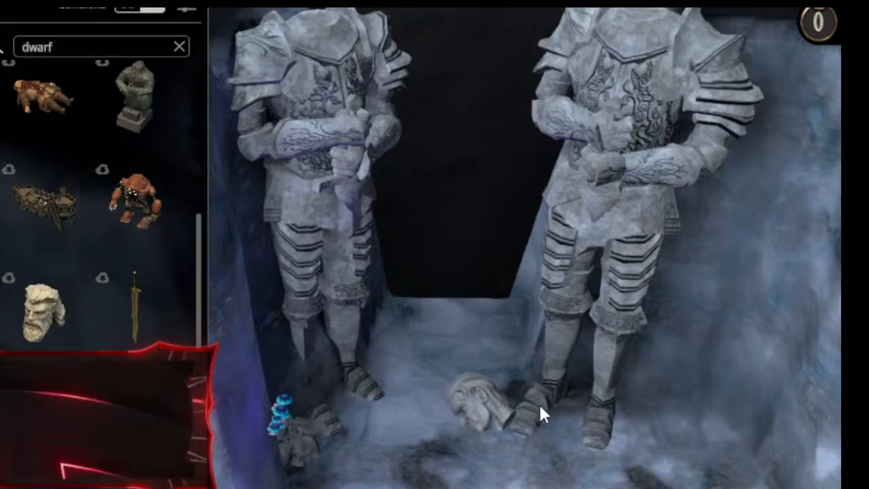
pyautogui.moveTo(540, 406); pyautogui.dragTo(524, 399, button='middle')
pyautogui.moveTo(520, 466); pyautogui.dragTo(380, 282, button='right')
pyautogui.moveTo(444, 410); pyautogui.dragTo(328, 272, button='right')
pyautogui.moveTo(366, 295); pyautogui.dragTo(374, 320, button='right')
pyautogui.moveTo(374, 320); pyautogui.dragTo(302, 361, button='middle')
pyautogui.moveTo(302, 362); pyautogui.dragTo(397, 342, button='right')
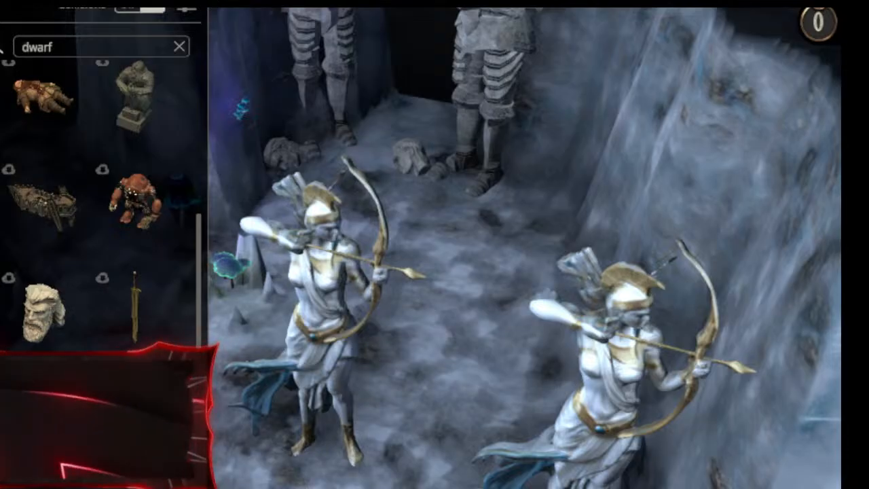
# Hide the object library and inspect the knight statues, the elf statue and the rock walls around the cavern openings.
pyautogui.press('Escape')
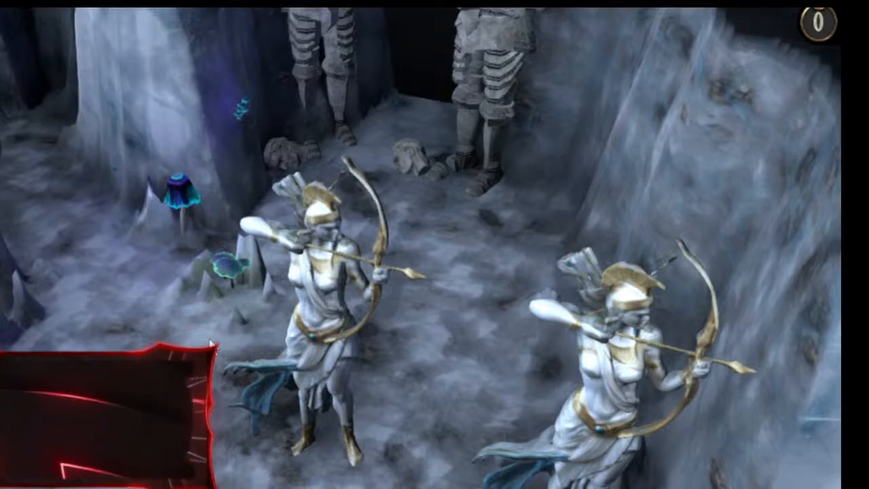
pyautogui.moveTo(198, 282); pyautogui.dragTo(400, 233, button='middle')
pyautogui.moveTo(399, 233); pyautogui.dragTo(521, 484, button='right')
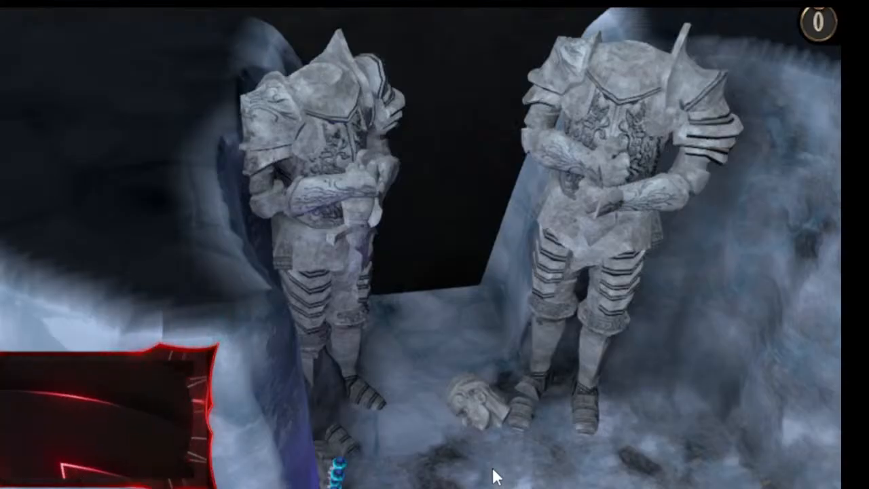
pyautogui.moveTo(485, 465); pyautogui.dragTo(329, 434, button='middle')
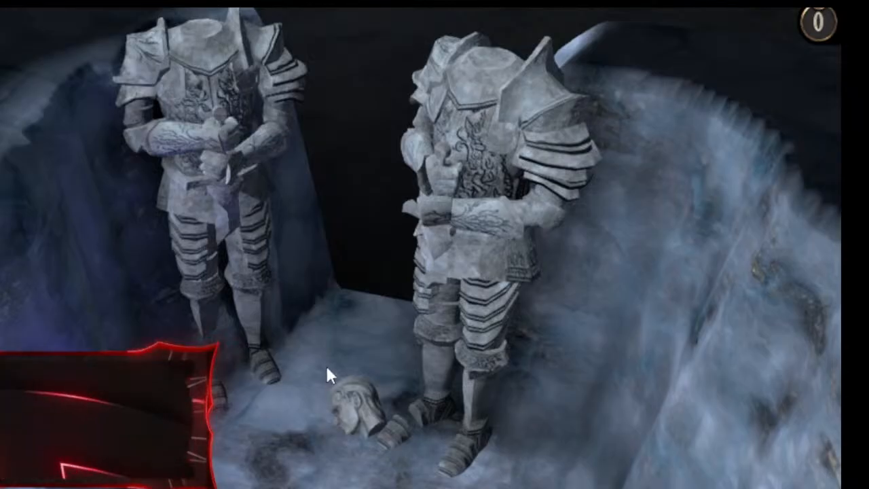
pyautogui.moveTo(287, 322); pyautogui.dragTo(676, 382)
pyautogui.moveTo(275, 275); pyautogui.dragTo(533, 392)
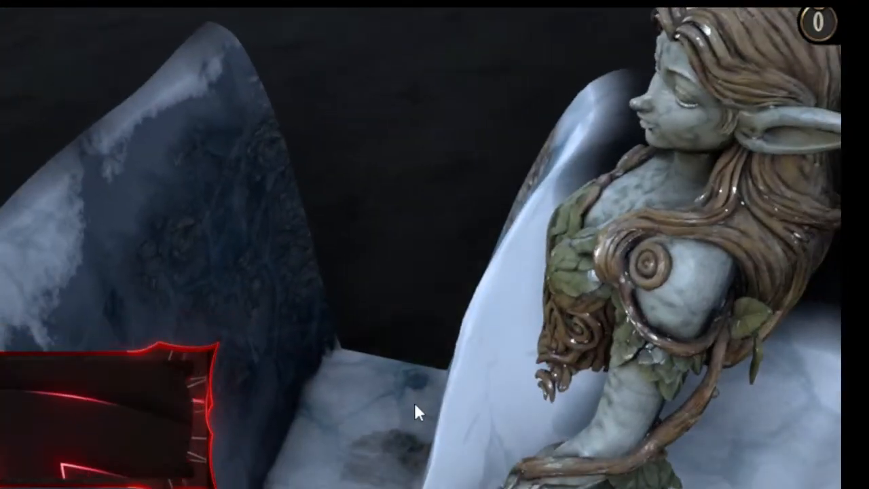
pyautogui.moveTo(479, 484); pyautogui.dragTo(392, 288)
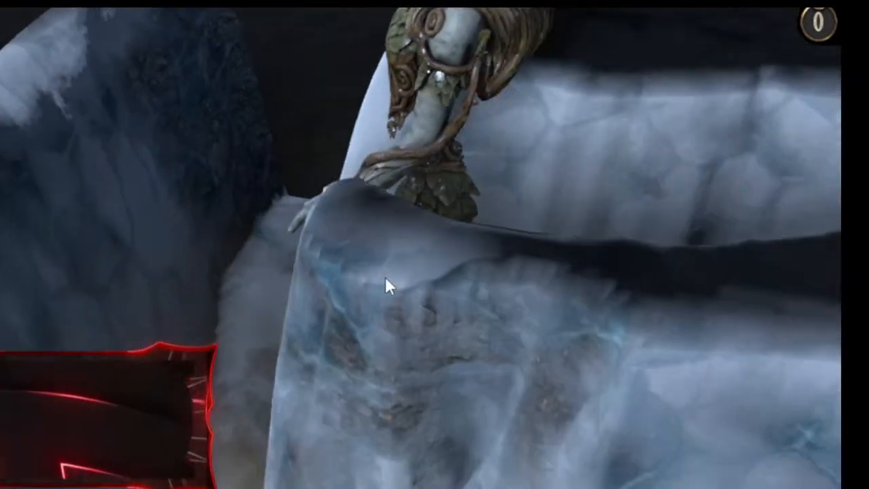
pyautogui.moveTo(435, 400); pyautogui.dragTo(304, 173)
pyautogui.moveTo(368, 343); pyautogui.dragTo(299, 122)
pyautogui.moveTo(455, 340); pyautogui.dragTo(247, 211)
pyautogui.moveTo(468, 238); pyautogui.dragTo(130, 428)
pyautogui.moveTo(363, 163); pyautogui.dragTo(291, 216)
pyautogui.moveTo(442, 389); pyautogui.dragTo(350, 129)
pyautogui.moveTo(425, 366); pyautogui.dragTo(471, 167)
pyautogui.moveTo(513, 272); pyautogui.dragTo(340, 53)
pyautogui.moveTo(449, 216); pyautogui.dragTo(490, 248)
pyautogui.scroll(2, 489, 248)
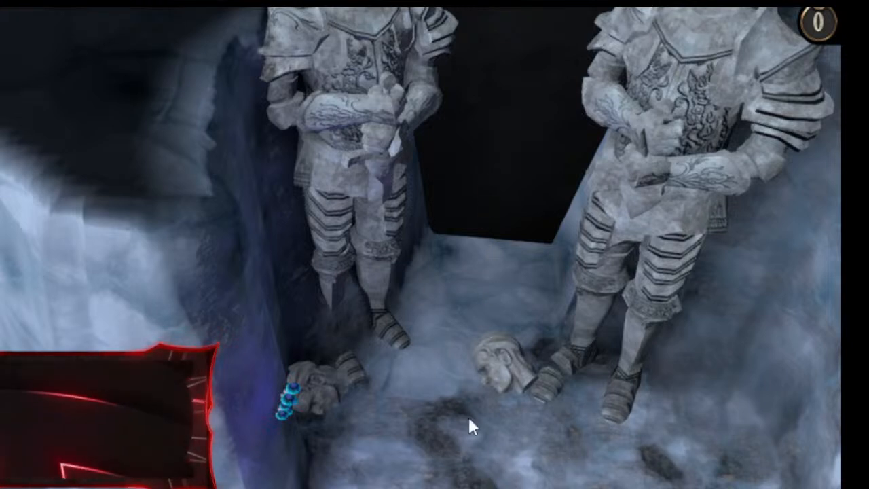
# Examine the elf statue up close and look over the dwarf and archer side of the cavern.
pyautogui.moveTo(512, 418); pyautogui.dragTo(451, 307)
pyautogui.moveTo(227, 261); pyautogui.dragTo(381, 249)
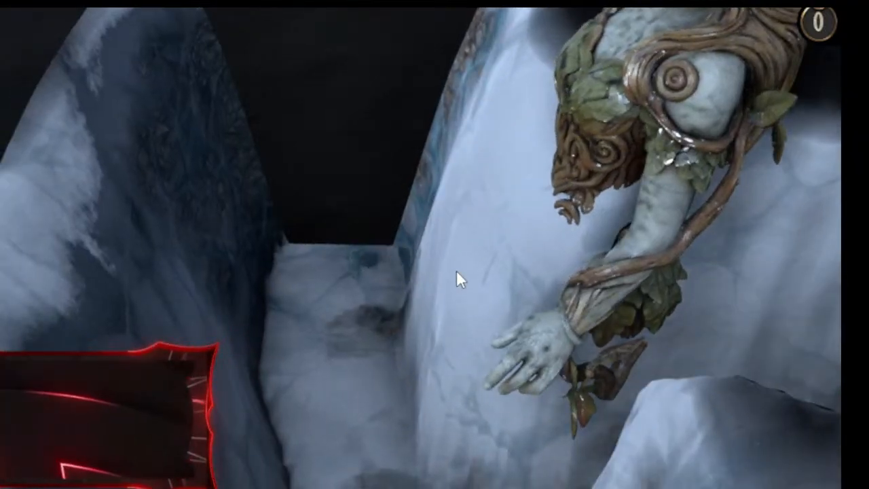
pyautogui.moveTo(464, 273); pyautogui.dragTo(596, 457)
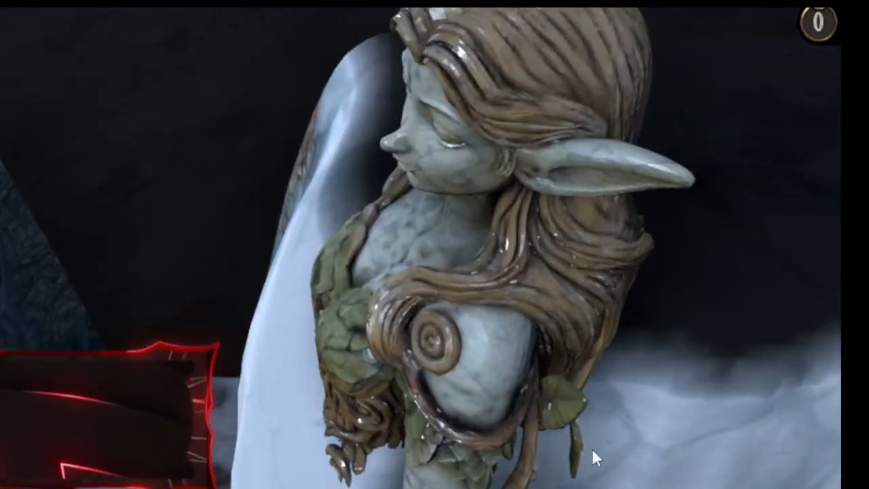
pyautogui.moveTo(501, 360); pyautogui.dragTo(464, 345)
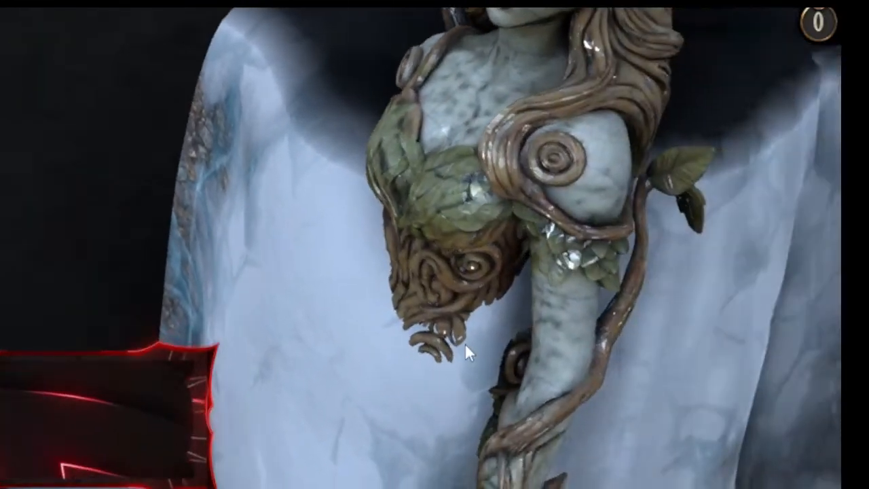
pyautogui.scroll(-3, 463, 340)
pyautogui.moveTo(631, 358); pyautogui.dragTo(70, 346)
pyautogui.moveTo(480, 377); pyautogui.dragTo(170, 360)
pyautogui.moveTo(224, 247); pyautogui.dragTo(185, 488)
pyautogui.scroll(3, 271, 374)
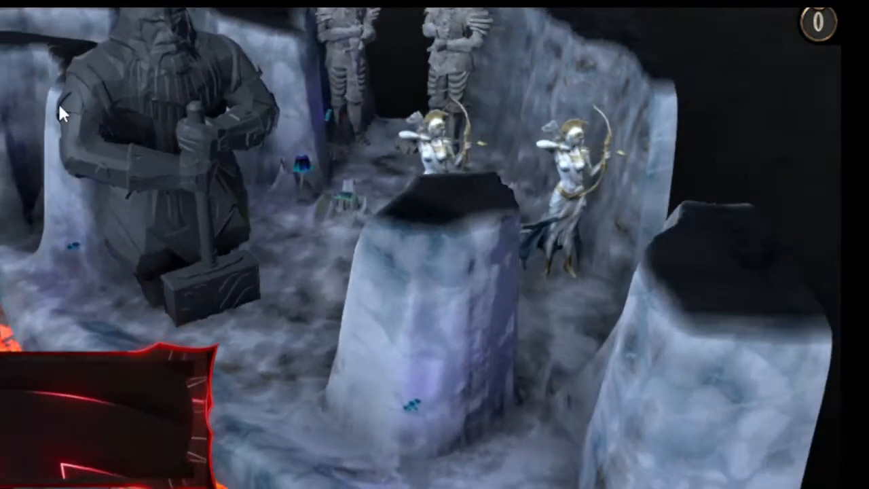
# View the map export settings, close them without exporting, and look over the cavern from above.
pyautogui.click(13, 4)
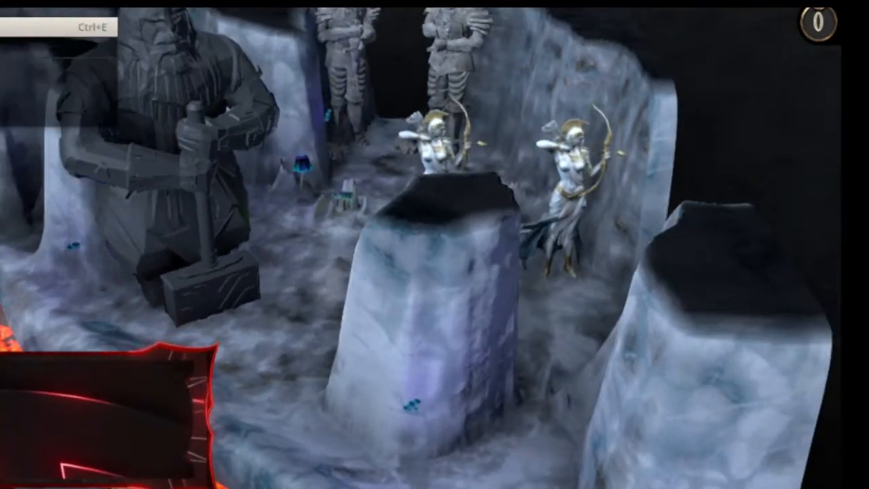
pyautogui.click(60, 28)
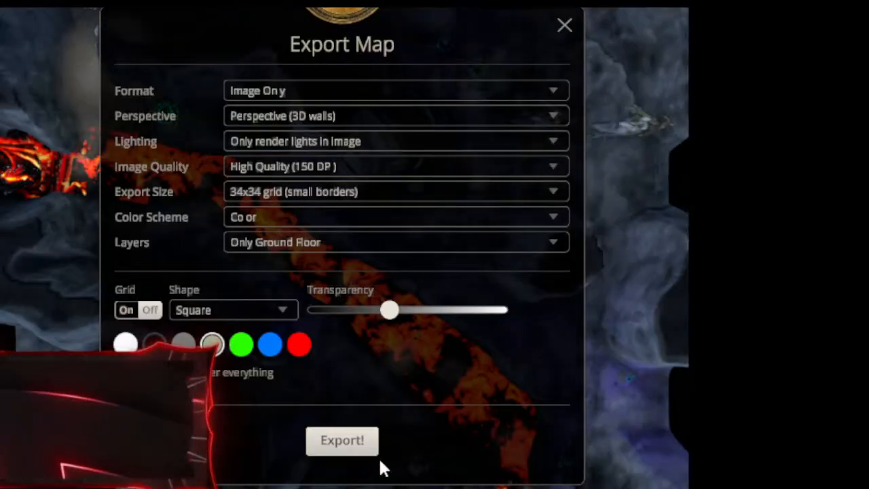
pyautogui.click(564, 26)
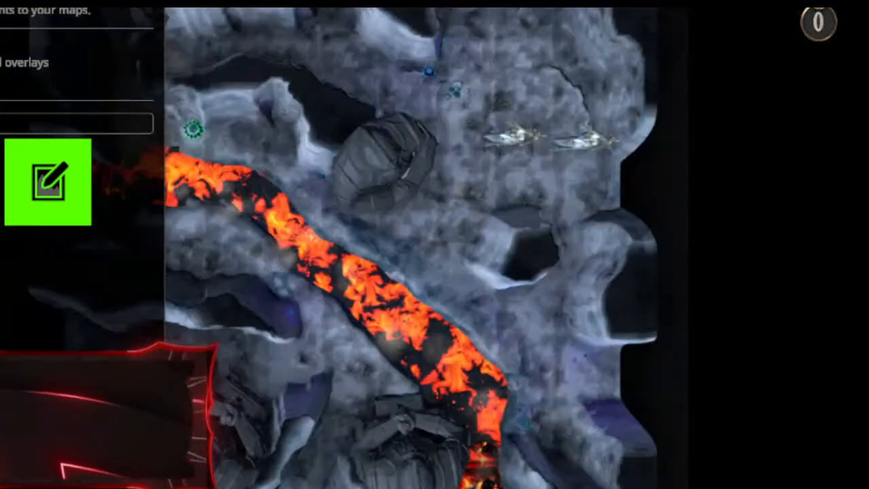
pyautogui.moveTo(244, 89); pyautogui.dragTo(204, 189)
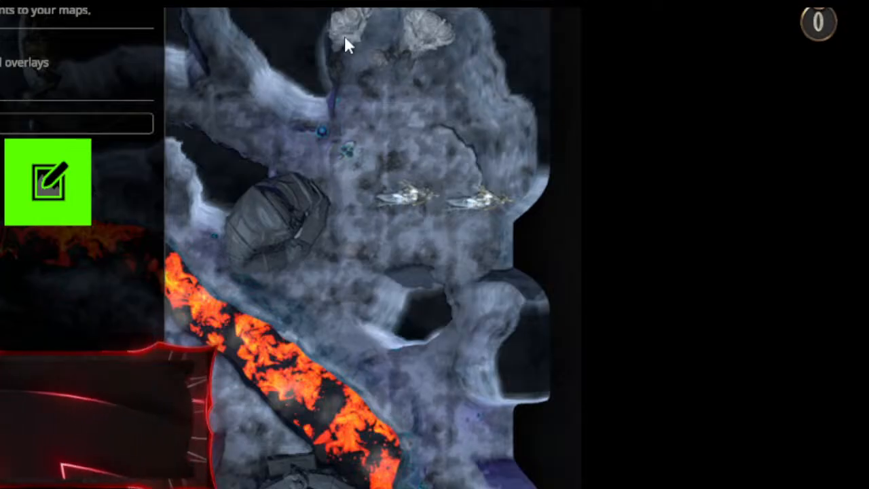
pyautogui.moveTo(369, 110); pyautogui.dragTo(645, 176)
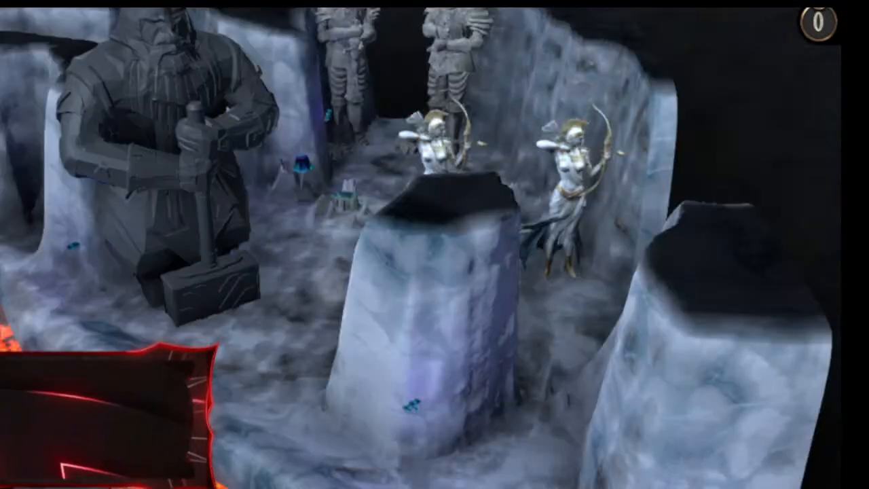
# Review the archer and dwarf statues along the lava stream from several angles, and check the export settings again without exporting.
pyautogui.click(431, 141)
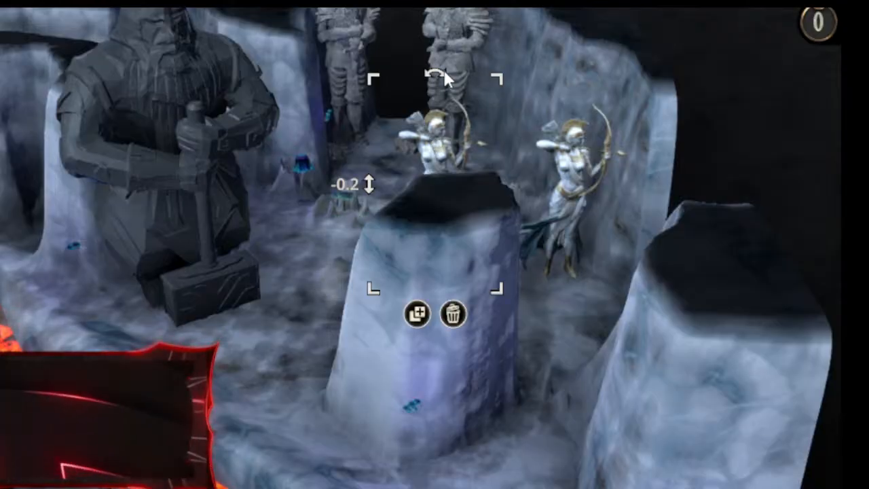
pyautogui.moveTo(451, 72); pyautogui.dragTo(457, 77)
pyautogui.click(563, 203)
pyautogui.moveTo(562, 202); pyautogui.dragTo(633, 366, button='middle')
pyautogui.moveTo(632, 367); pyautogui.dragTo(648, 225, button='right')
pyautogui.moveTo(537, 339); pyautogui.dragTo(628, 275, button='right')
pyautogui.moveTo(527, 284); pyautogui.dragTo(130, 205, button='middle')
pyautogui.moveTo(277, 185); pyautogui.dragTo(160, 71, button='right')
pyautogui.moveTo(159, 71); pyautogui.dragTo(791, 197, button='middle')
pyautogui.moveTo(346, 136); pyautogui.dragTo(577, 151, button='right')
pyautogui.moveTo(578, 152); pyautogui.dragTo(210, 130, button='middle')
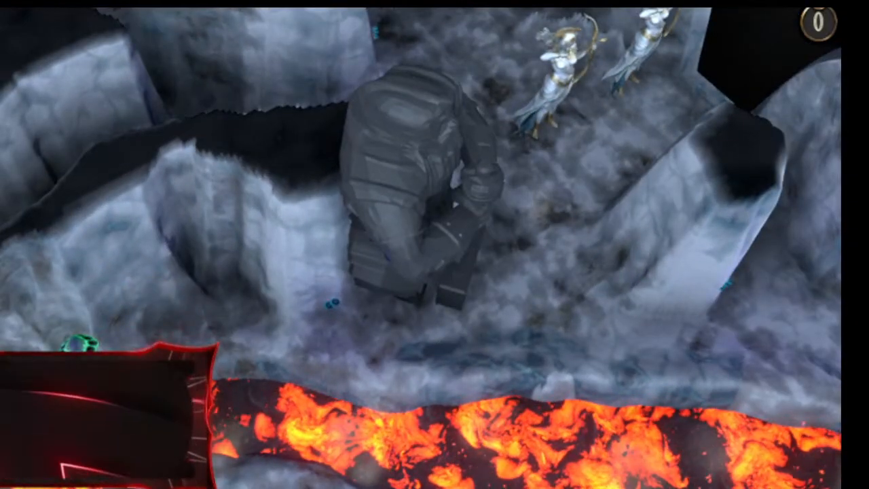
pyautogui.click(3, 49)
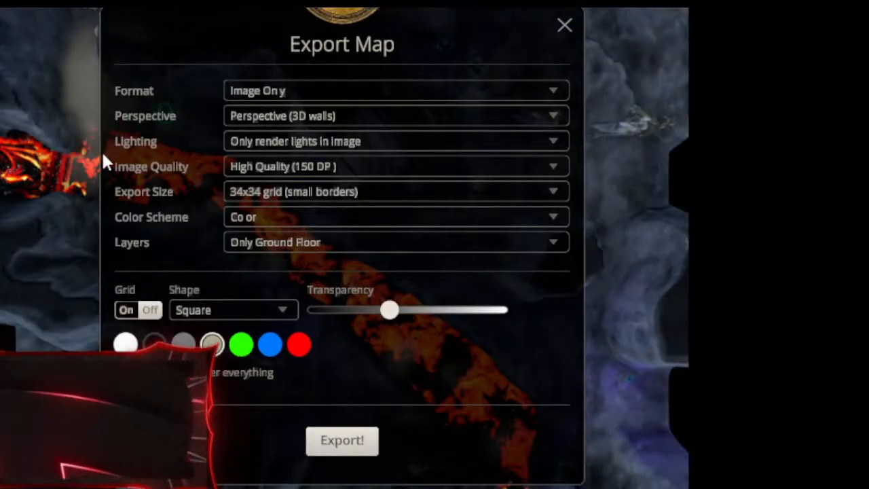
pyautogui.click(565, 26)
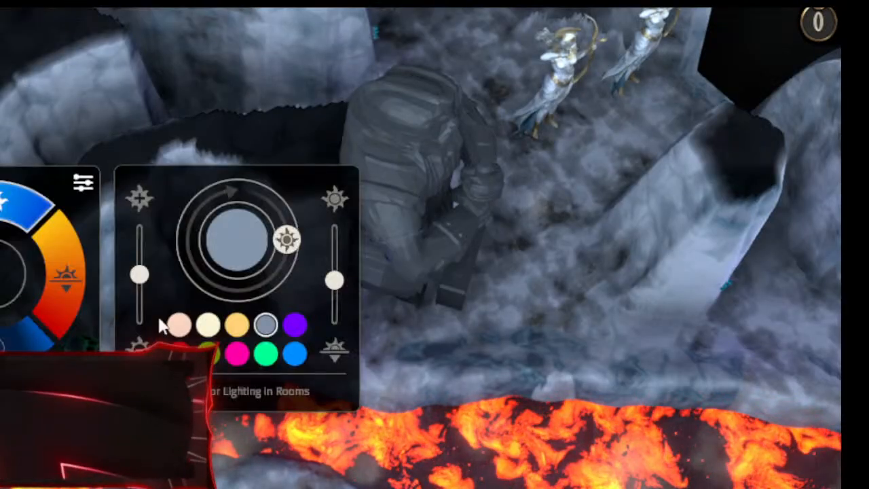
# Set the map's ambient lighting to magenta and lower its brightness.
pyautogui.click(237, 353)
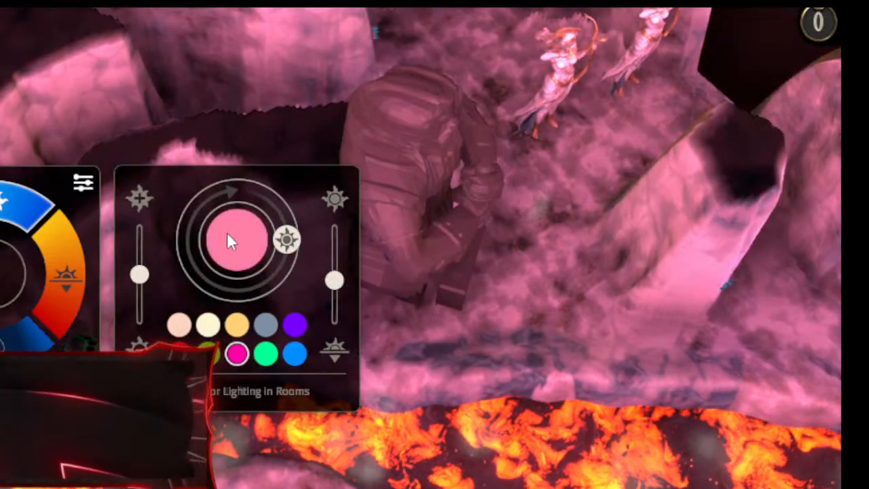
pyautogui.moveTo(139, 274); pyautogui.dragTo(165, 312)
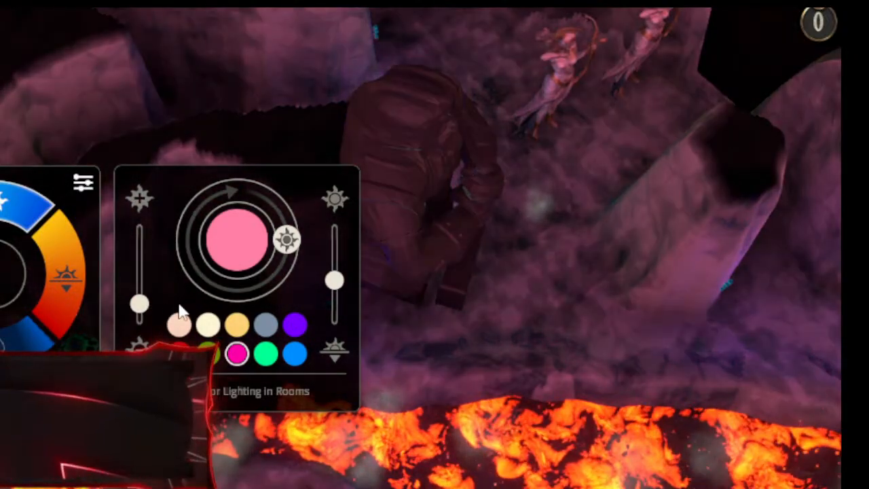
pyautogui.moveTo(355, 306); pyautogui.dragTo(360, 352)
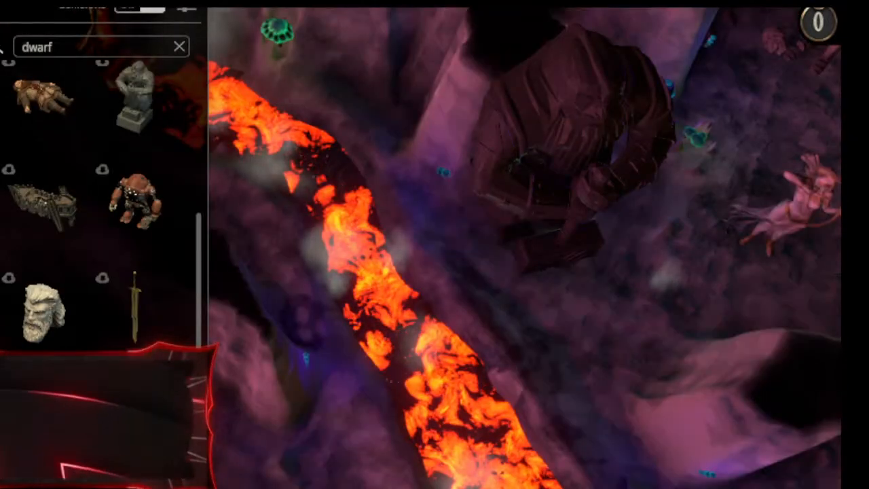
# Clear the dwarf search and place a glowing light orb in the opening between the two knight statues.
pyautogui.press('Escape')
pyautogui.press('Tab')
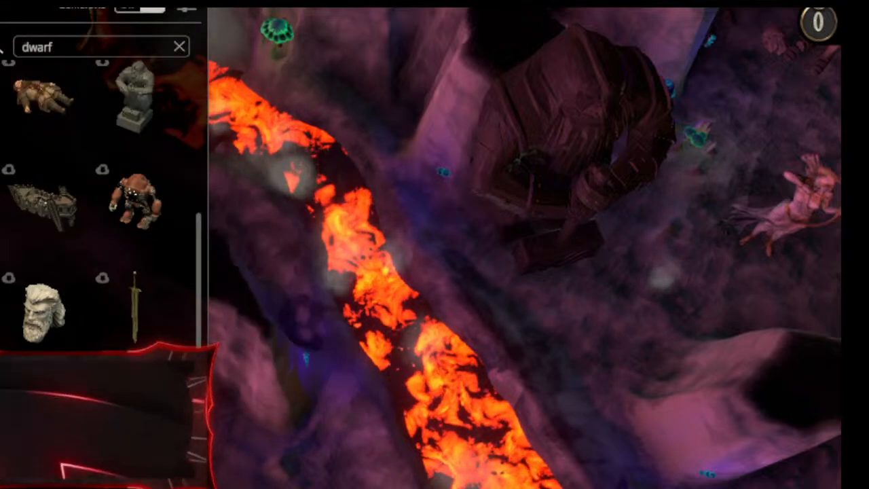
pyautogui.click(179, 46)
pyautogui.click(42, 106)
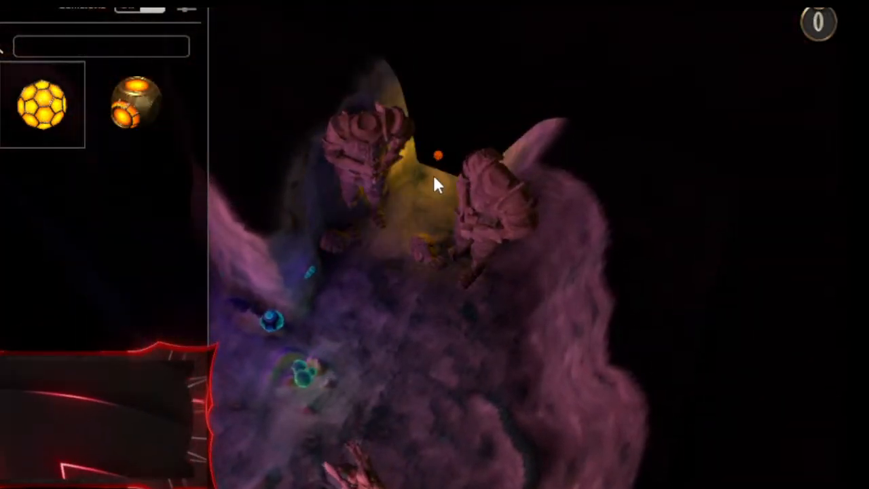
pyautogui.click(438, 172)
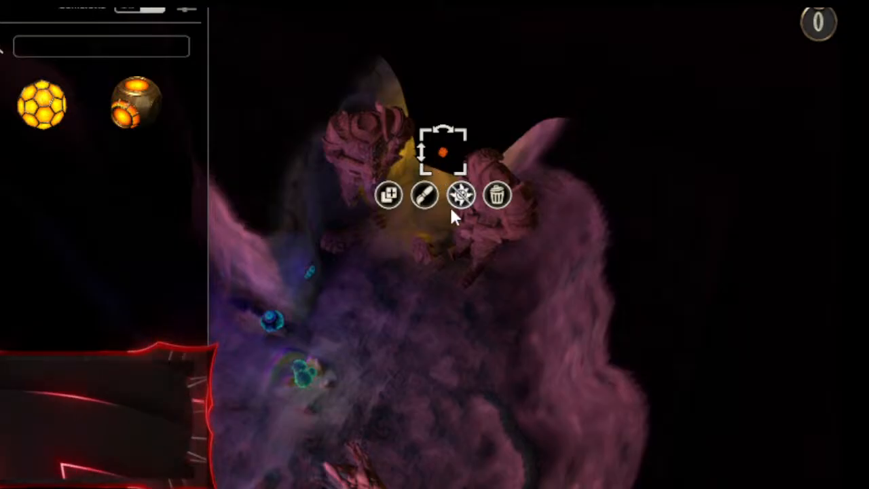
# Color the light between the knight statues purple and raise its intensity.
pyautogui.click(425, 195)
pyautogui.click(453, 275)
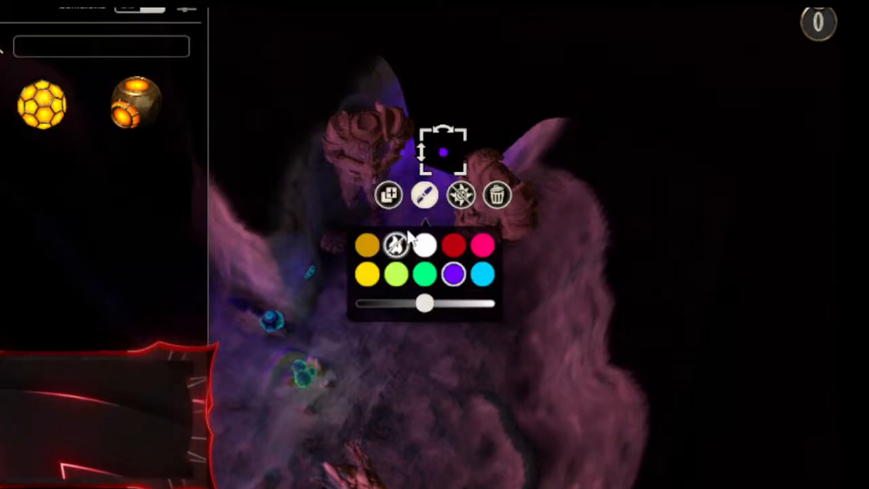
pyautogui.moveTo(429, 309); pyautogui.dragTo(453, 311)
# Duplicate the purple light into the opening beside the archer statues and color the copy cyan.
pyautogui.click(394, 201)
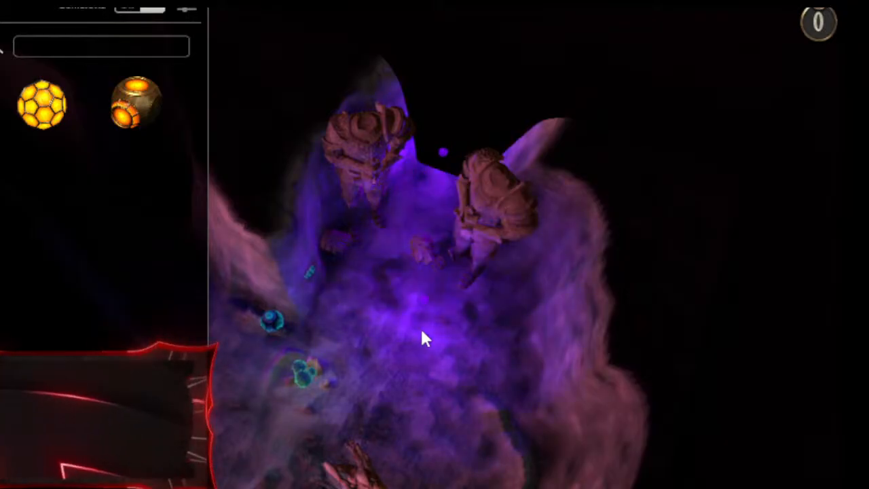
pyautogui.moveTo(399, 357); pyautogui.dragTo(350, 171, button='middle')
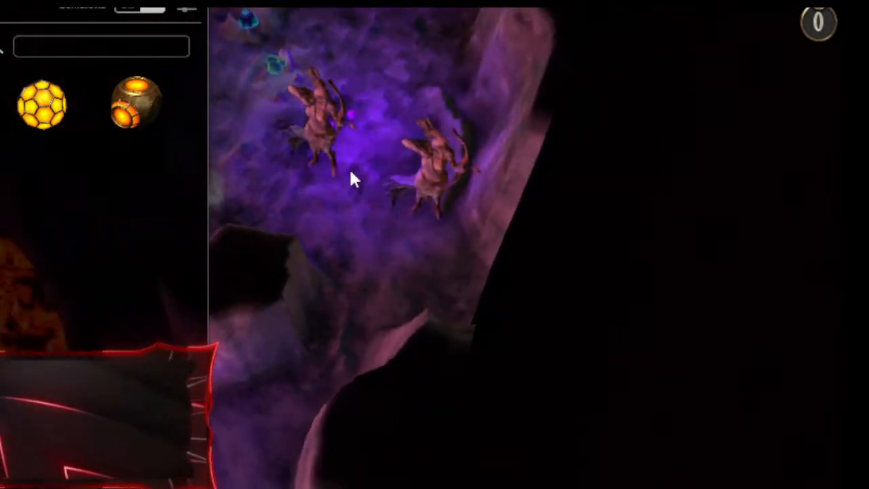
pyautogui.click(475, 303)
pyautogui.click(475, 324)
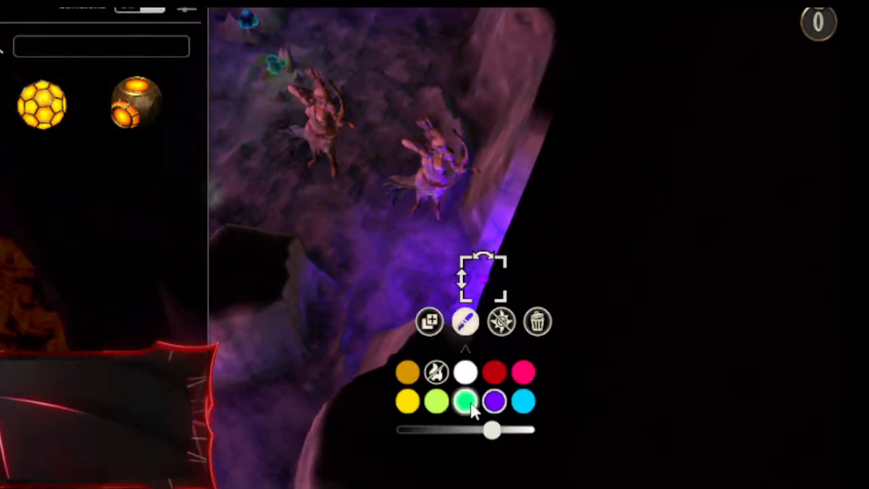
pyautogui.click(523, 402)
# Duplicate the cyan light into the opening beside the elf statue and color the copy lime green.
pyautogui.click(430, 322)
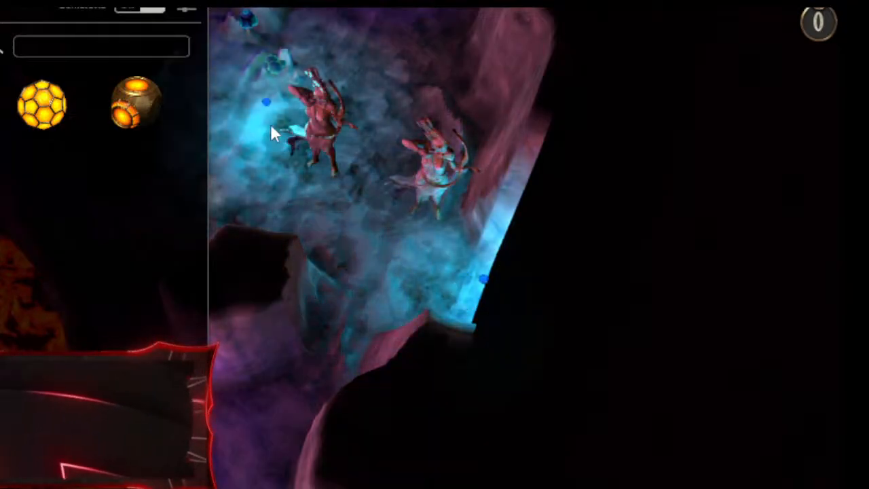
pyautogui.moveTo(271, 125); pyautogui.dragTo(743, 273, button='middle')
pyautogui.moveTo(323, 45); pyautogui.dragTo(516, 303, button='middle')
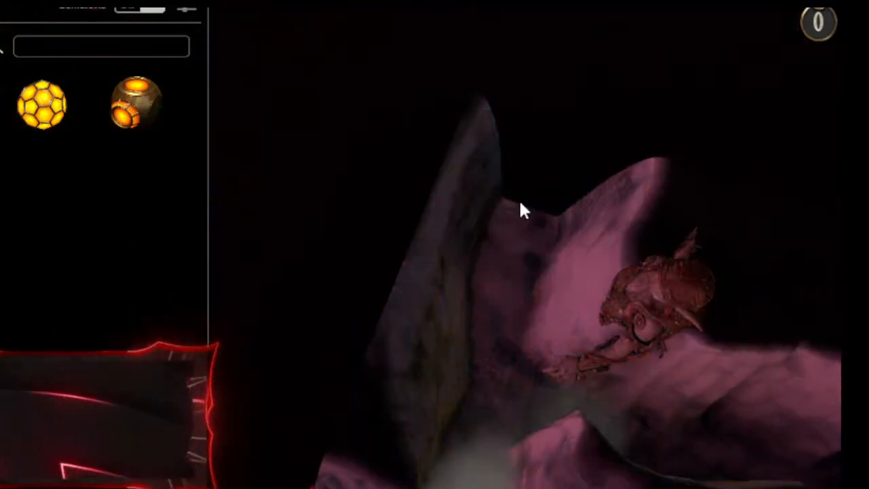
pyautogui.click(528, 220)
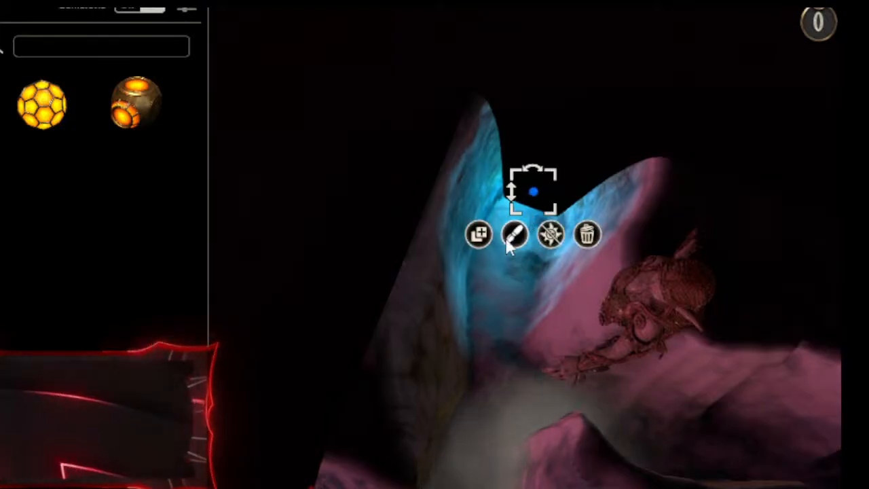
pyautogui.click(514, 236)
pyautogui.click(489, 317)
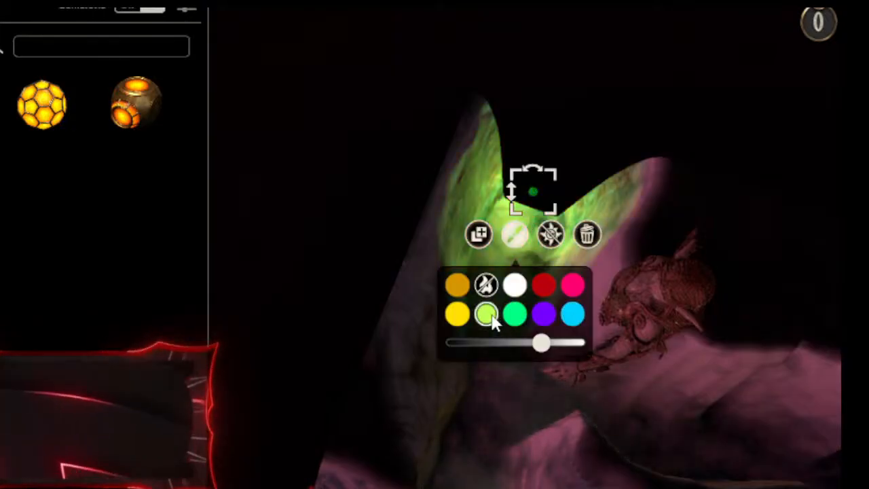
# Duplicate the lime green light into the opening beside the lava statue and color the copy white.
pyautogui.click(486, 236)
pyautogui.moveTo(582, 394); pyautogui.dragTo(540, 140, button='middle')
pyautogui.moveTo(553, 254); pyautogui.dragTo(377, 280, button='middle')
pyautogui.click(378, 271)
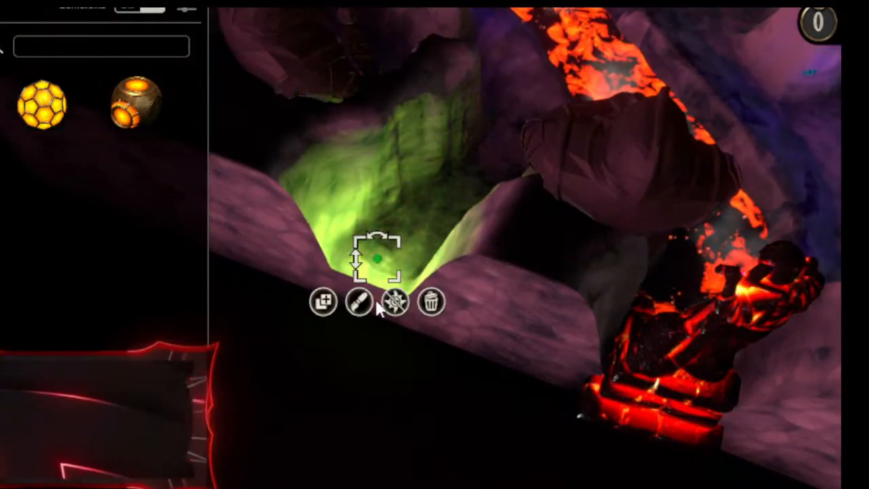
pyautogui.click(360, 303)
pyautogui.click(361, 353)
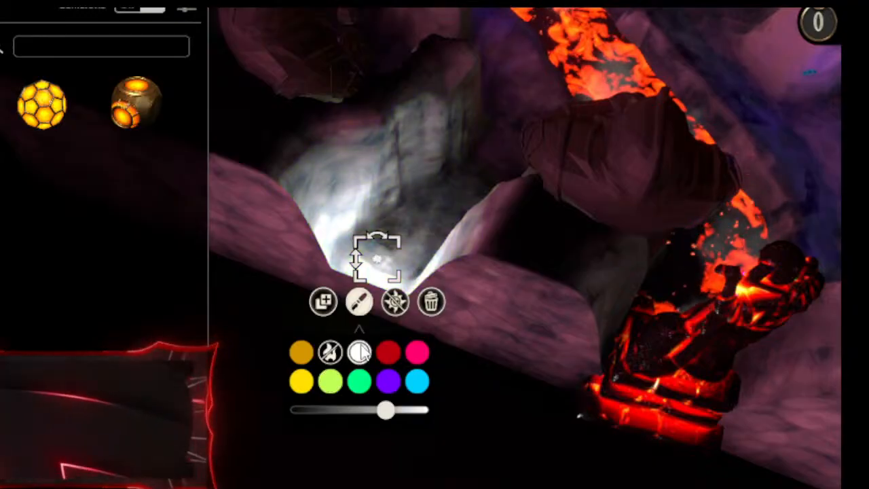
# Duplicate the white light into the opening beside the lava statue at the opposite end of the lava river.
pyautogui.click(365, 216)
pyautogui.moveTo(366, 216); pyautogui.dragTo(501, 306, button='middle')
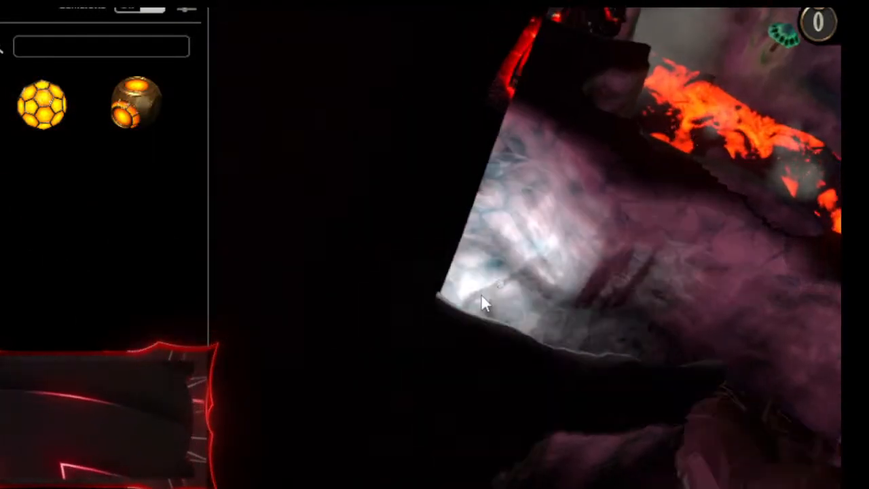
pyautogui.click(475, 291)
# Look over the cavern from several sides to examine the lit openings and the remaining unlit walls.
pyautogui.moveTo(698, 235); pyautogui.dragTo(403, 91, button='middle')
pyautogui.moveTo(774, 306); pyautogui.dragTo(612, 483, button='middle')
pyautogui.moveTo(801, 203); pyautogui.dragTo(652, 99, button='middle')
pyautogui.moveTo(662, 381); pyautogui.dragTo(418, 486, button='middle')
pyautogui.moveTo(391, 255); pyautogui.dragTo(561, 259, button='middle')
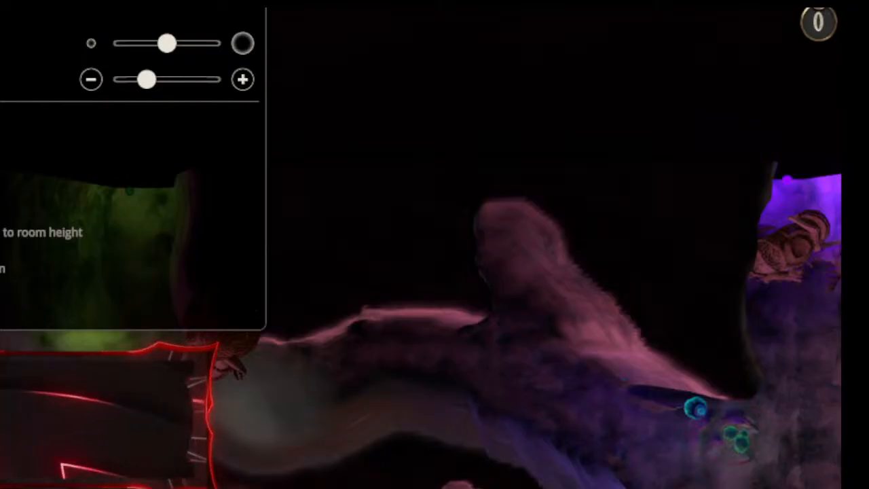
pyautogui.press('s')
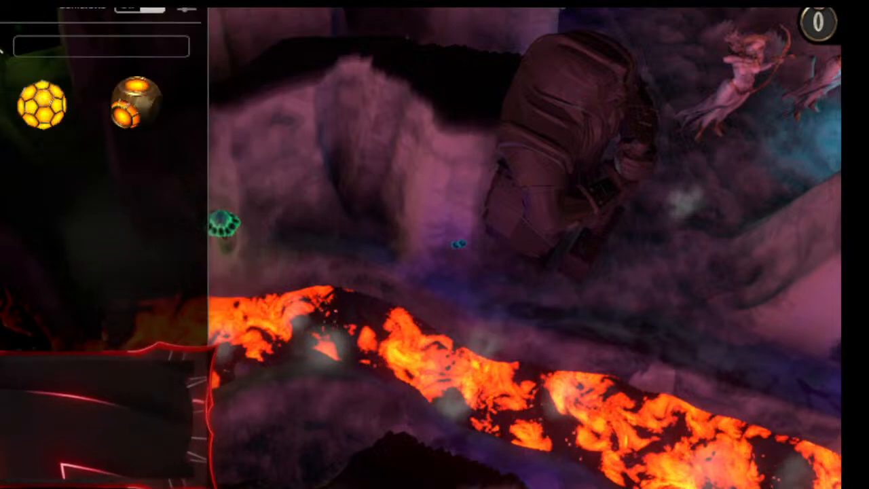
pyautogui.scroll(-5, 223, 187)
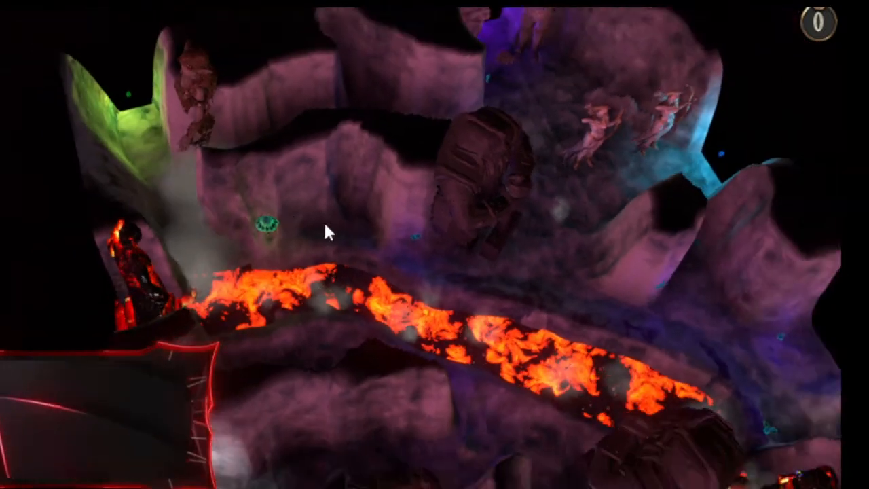
pyautogui.moveTo(569, 318); pyautogui.dragTo(473, 292, button='middle')
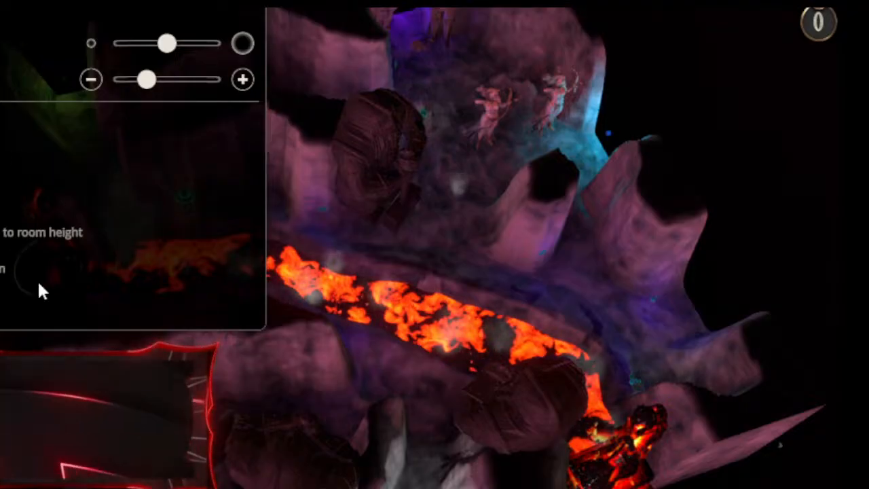
# Carve a new opening with the terrain brush in the cavern wall between the green-lit opening and the knight statues.
pyautogui.moveTo(351, 196); pyautogui.dragTo(525, 384, button='middle')
pyautogui.moveTo(474, 459); pyautogui.dragTo(465, 483, button='middle')
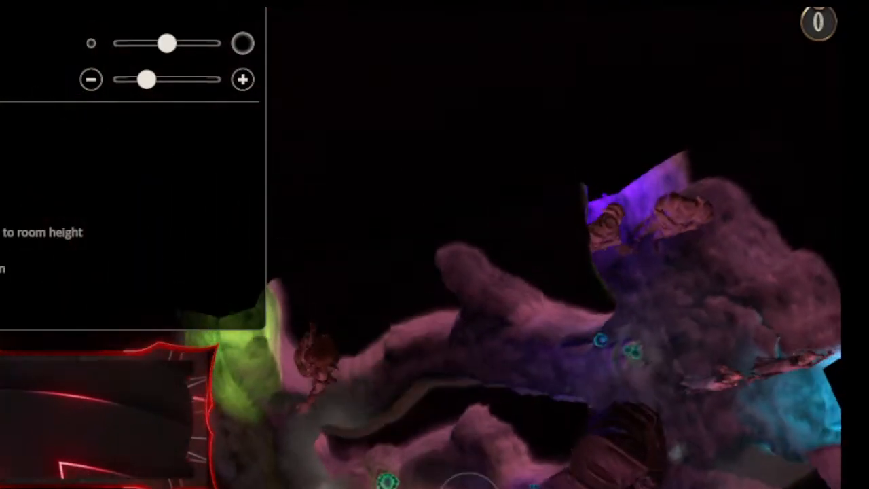
pyautogui.moveTo(437, 291)
pyautogui.mouseDown()
pyautogui.moveTo(423, 254)
pyautogui.moveTo(449, 305)
pyautogui.moveTo(408, 265)
pyautogui.moveTo(438, 310)
pyautogui.moveTo(403, 264)
pyautogui.moveTo(406, 251)
pyautogui.moveTo(411, 259)
pyautogui.mouseUp()
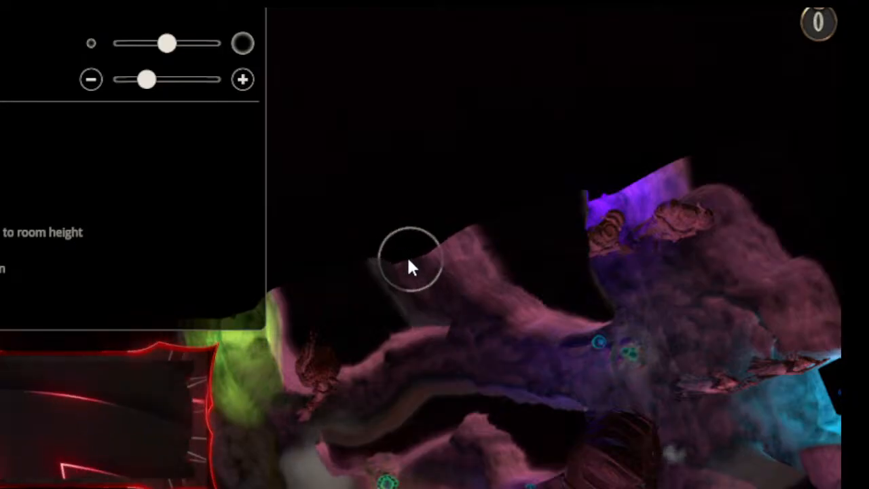
pyautogui.moveTo(415, 265)
pyautogui.mouseDown(button='middle')
pyautogui.moveTo(403, 240)
pyautogui.moveTo(295, 140)
pyautogui.mouseUp(button='middle')
pyautogui.press('Escape')
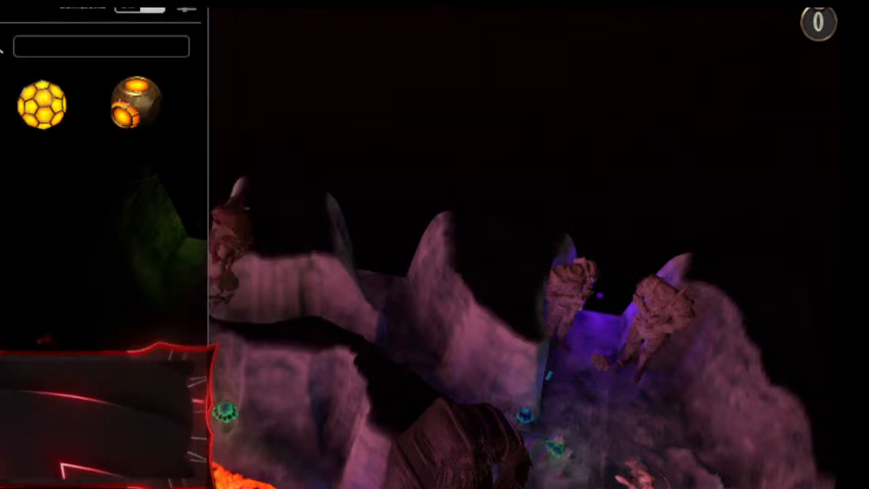
# Place a duplicated light in the newly carved opening and color it yellow.
pyautogui.click(602, 297)
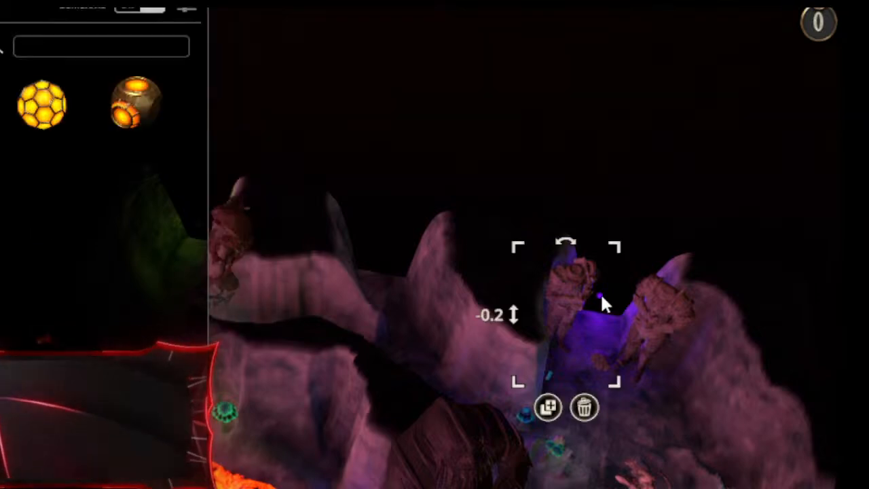
pyautogui.click(547, 408)
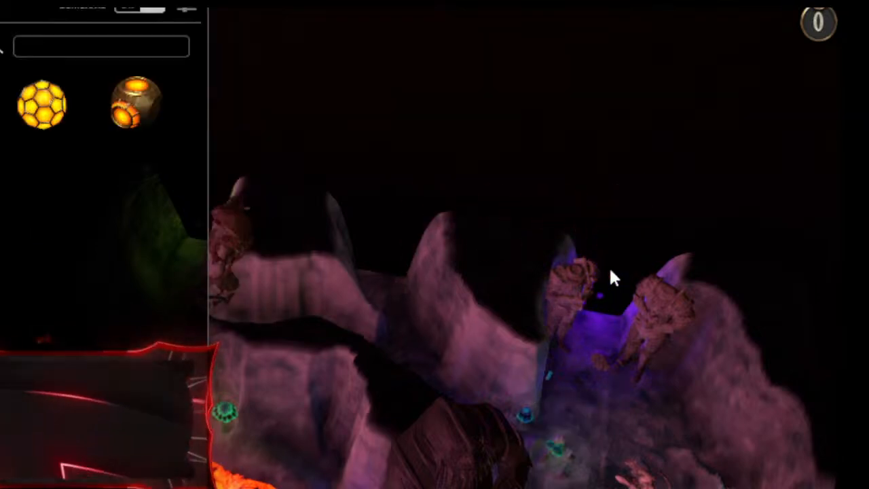
pyautogui.click(601, 296)
pyautogui.moveTo(304, 219); pyautogui.dragTo(598, 309, button='right')
pyautogui.click(473, 309)
pyautogui.moveTo(473, 309); pyautogui.dragTo(413, 307, button='right')
pyautogui.click(401, 298)
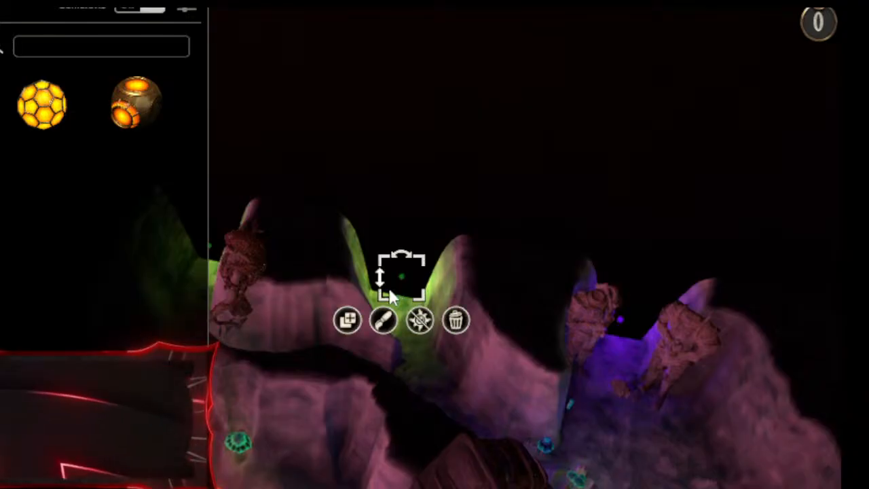
pyautogui.click(384, 321)
pyautogui.click(327, 401)
# Duplicate the large dark rock near the middle of the cavern, then position and rotate the copy beside the knight statues.
pyautogui.click(526, 406)
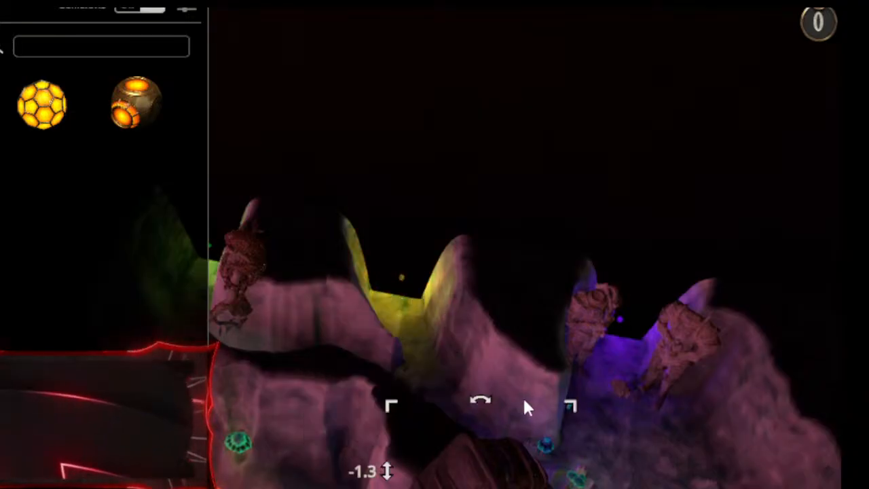
pyautogui.press('Escape')
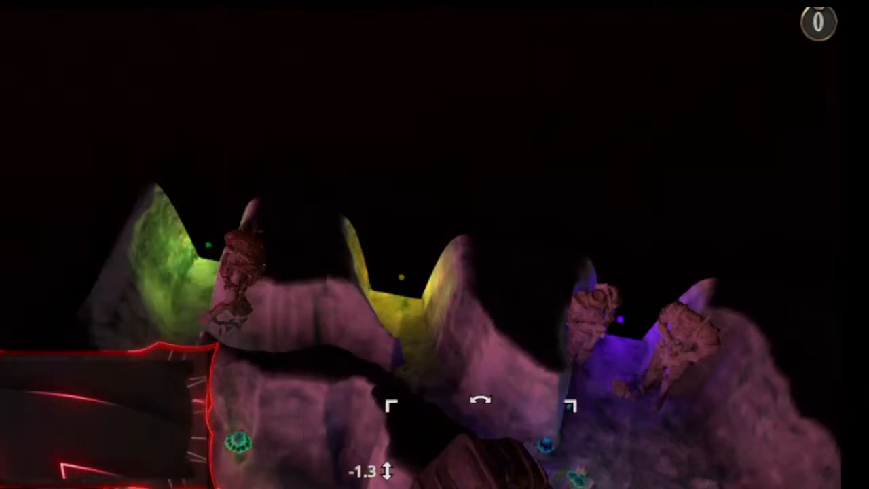
pyautogui.moveTo(501, 313); pyautogui.dragTo(533, 51, button='right')
pyautogui.click(617, 241)
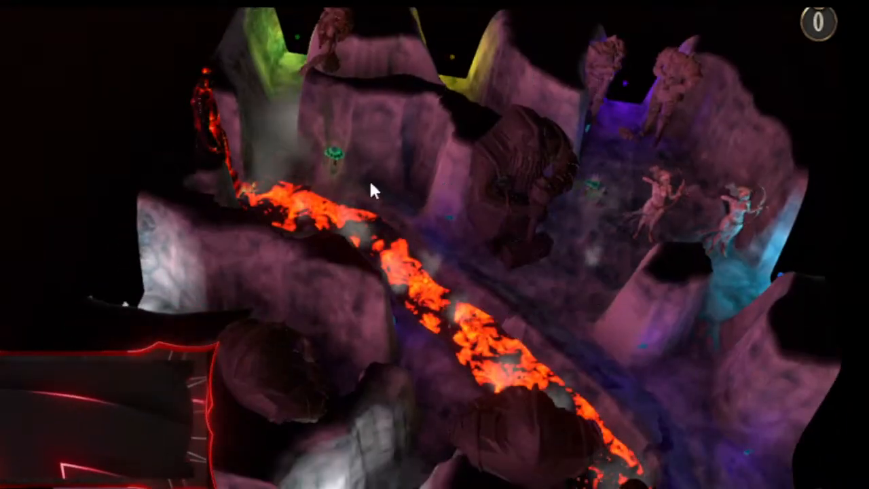
pyautogui.moveTo(203, 126); pyautogui.dragTo(496, 233, button='right')
pyautogui.click(495, 233)
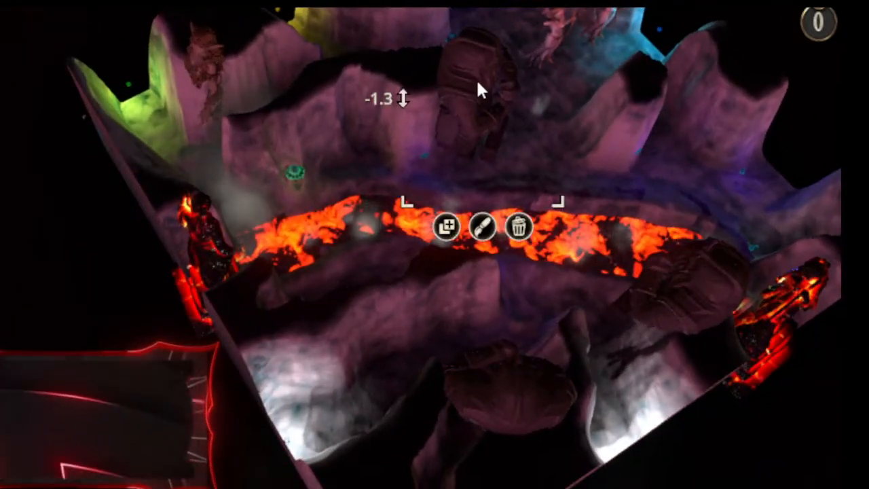
pyautogui.press('Escape')
pyautogui.moveTo(371, 47); pyautogui.dragTo(363, 135, button='right')
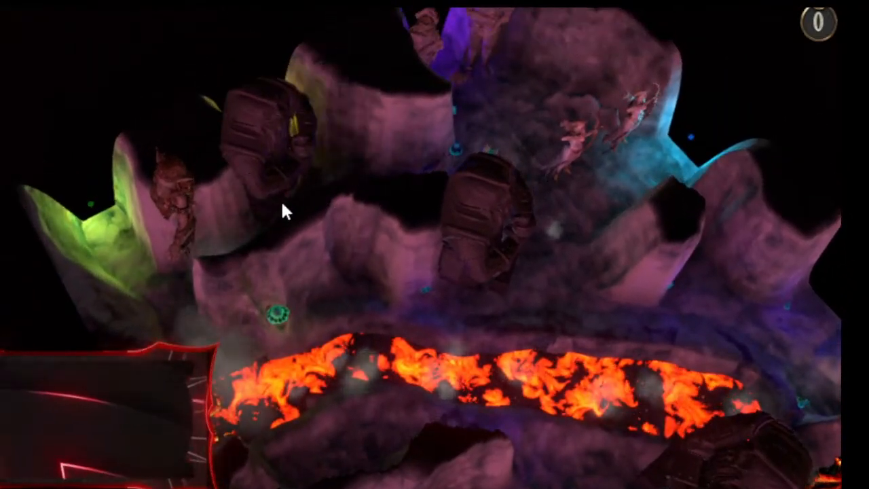
pyautogui.moveTo(282, 203); pyautogui.dragTo(419, 171)
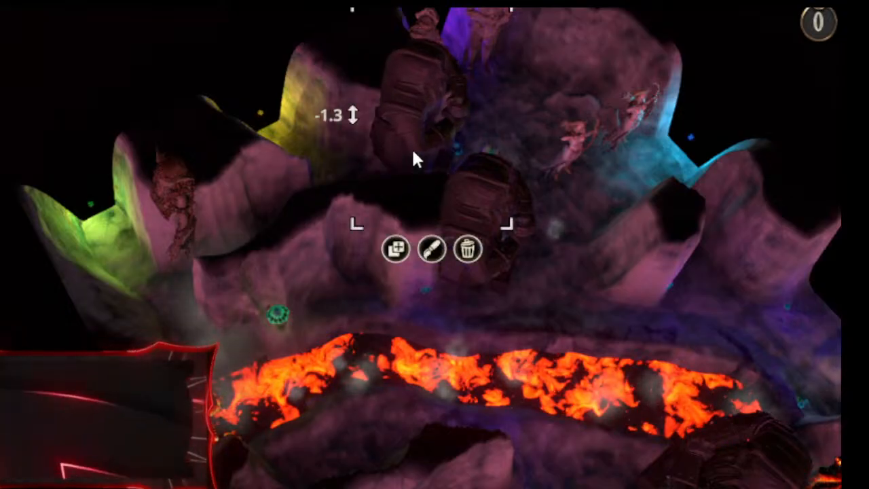
pyautogui.moveTo(433, 11); pyautogui.dragTo(529, 48)
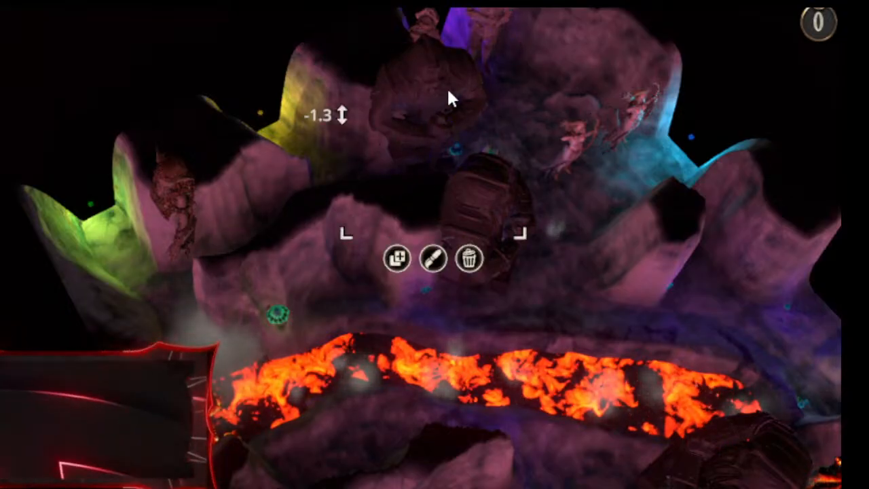
# Duplicate the rotated rock and place the second copy in front of the yellow-lit opening.
pyautogui.click(401, 257)
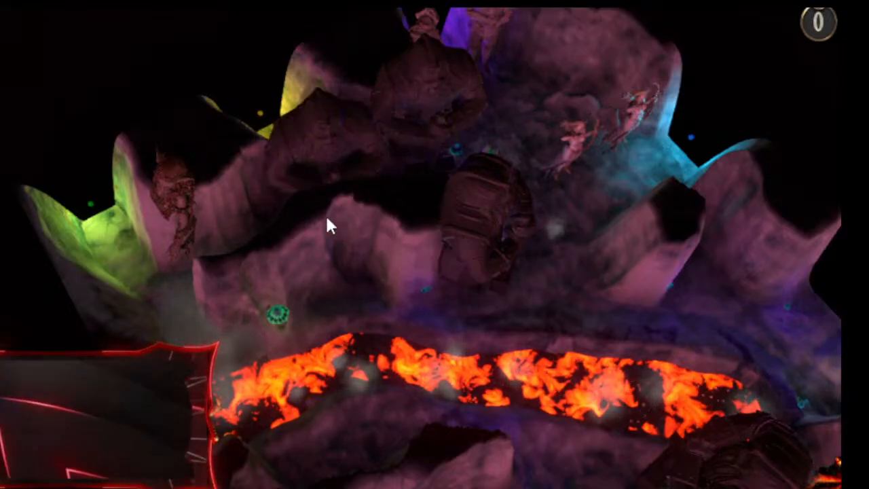
pyautogui.click(282, 205)
pyautogui.moveTo(271, 37); pyautogui.dragTo(147, 107)
pyautogui.click(154, 43)
# Search the asset library for "stat" to find statue models.
pyautogui.moveTo(344, 121); pyautogui.dragTo(20, 3, button='middle')
pyautogui.moveTo(114, 112); pyautogui.dragTo(316, 113, button='right')
pyautogui.moveTo(315, 116); pyautogui.dragTo(556, 219, button='middle')
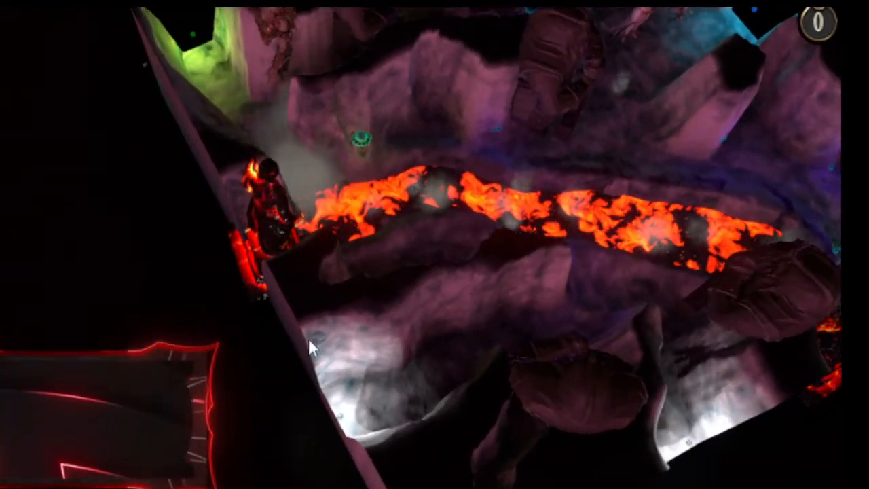
pyautogui.press('Tab')
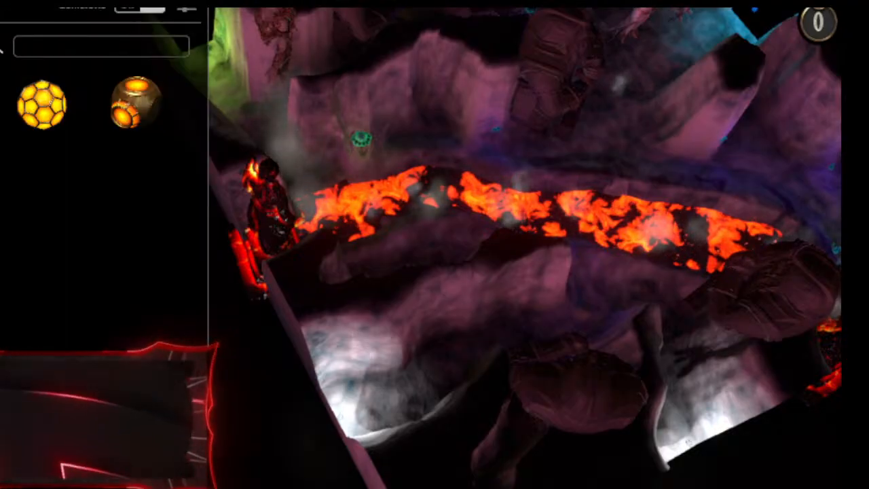
pyautogui.press('Tab')
pyautogui.press('Tab')
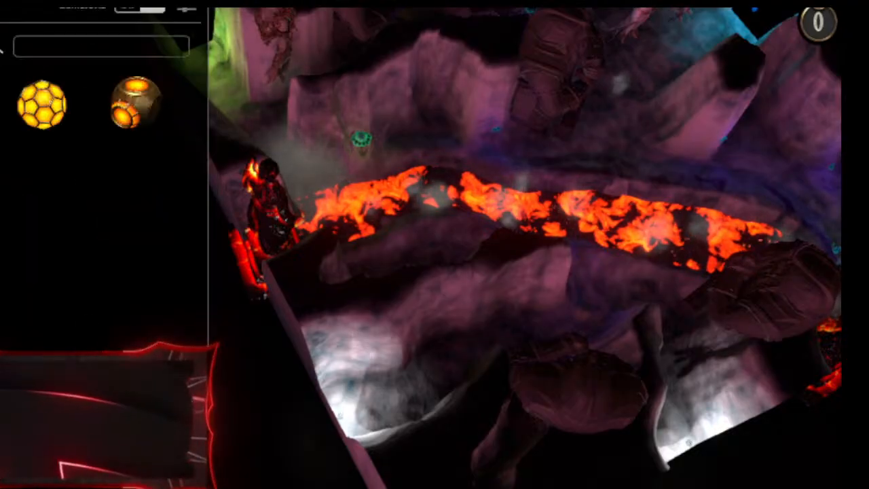
pyautogui.click(32, 56)
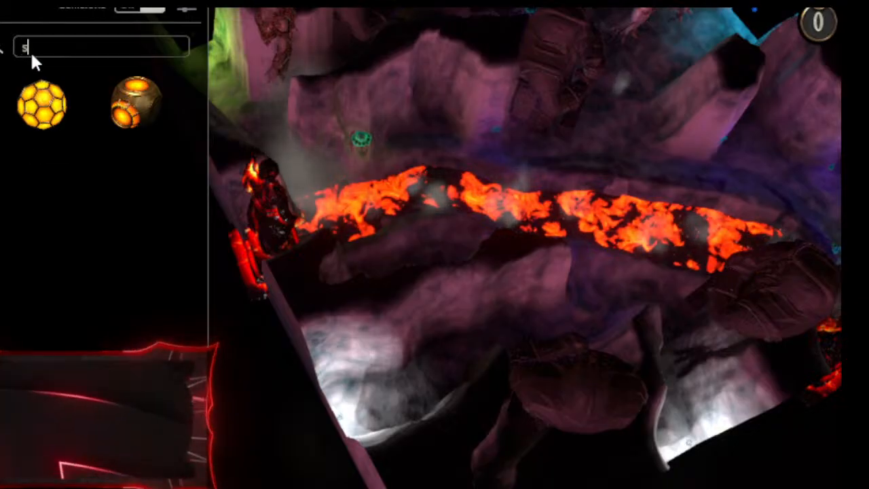
pyautogui.write('stat')
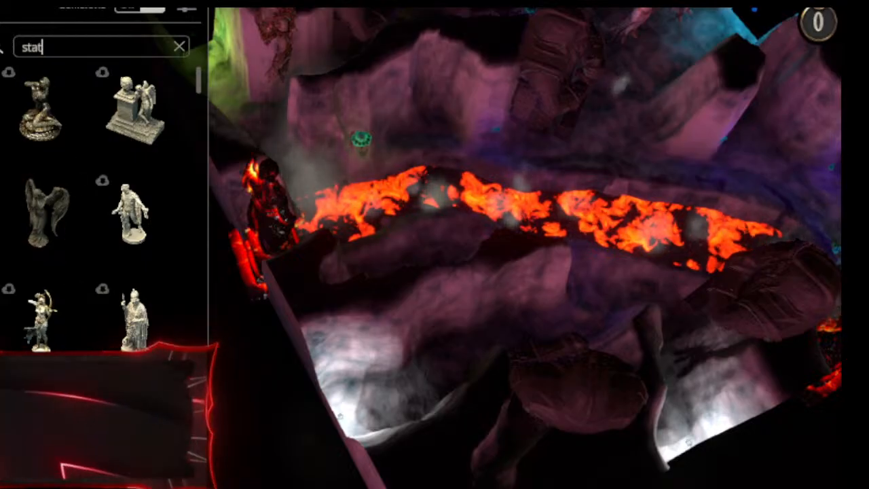
# Browse the creature library from end to end for creatures that suit the lava cavern.
pyautogui.click(1, 121)
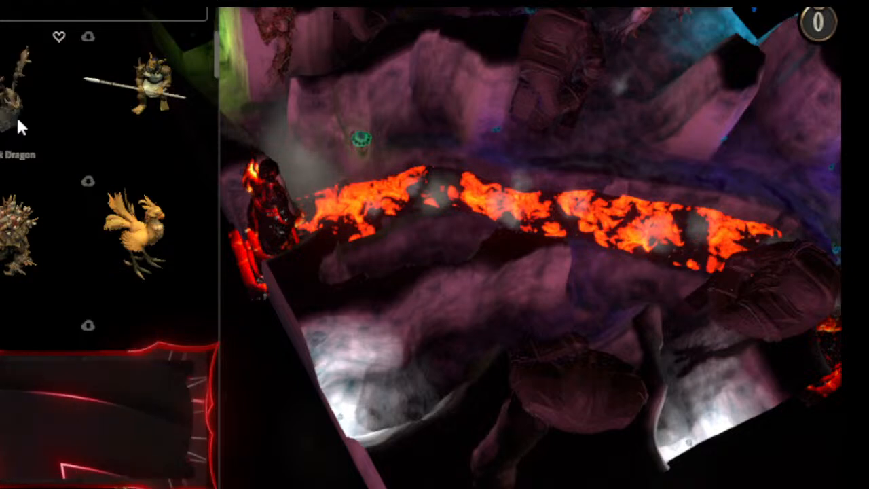
pyautogui.scroll(-2, 64, 264)
pyautogui.scroll(-5, 122, 282)
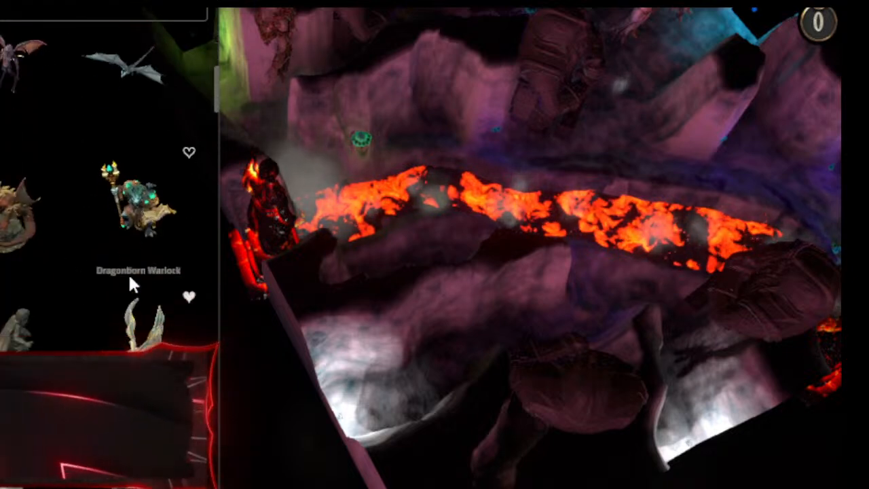
pyautogui.scroll(-5, 25, 269)
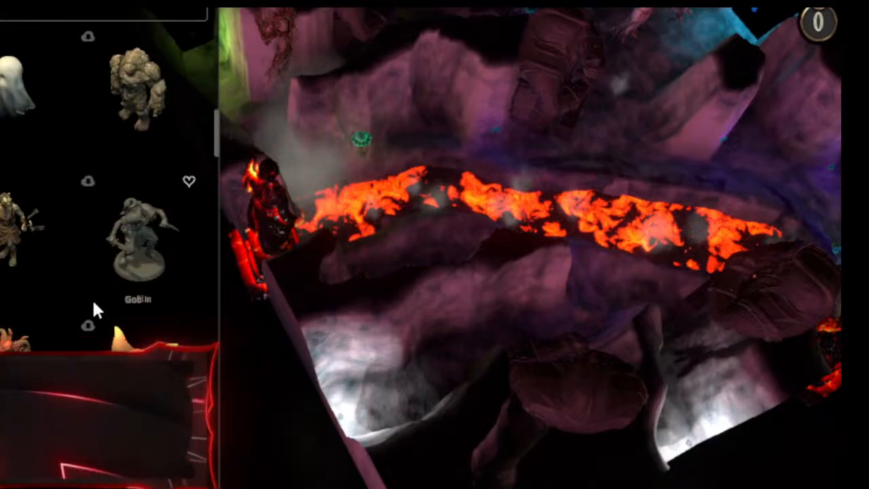
pyautogui.scroll(-8, 165, 294)
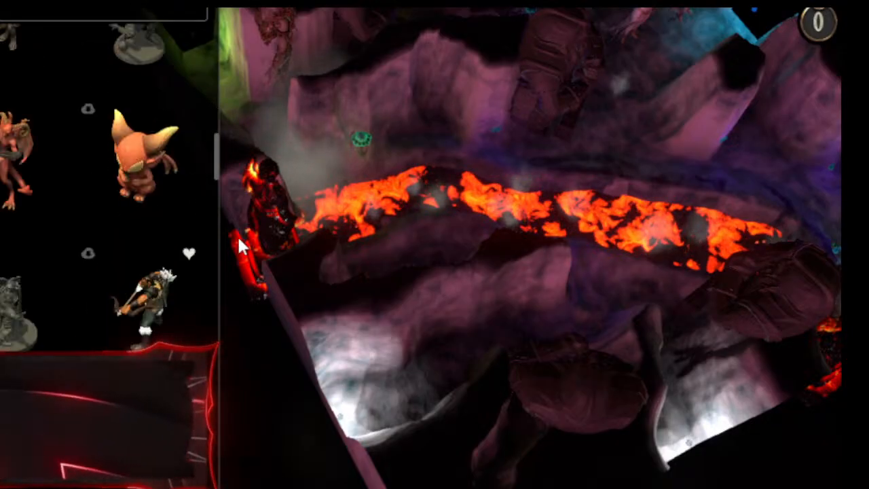
pyautogui.scroll(-3, 161, 326)
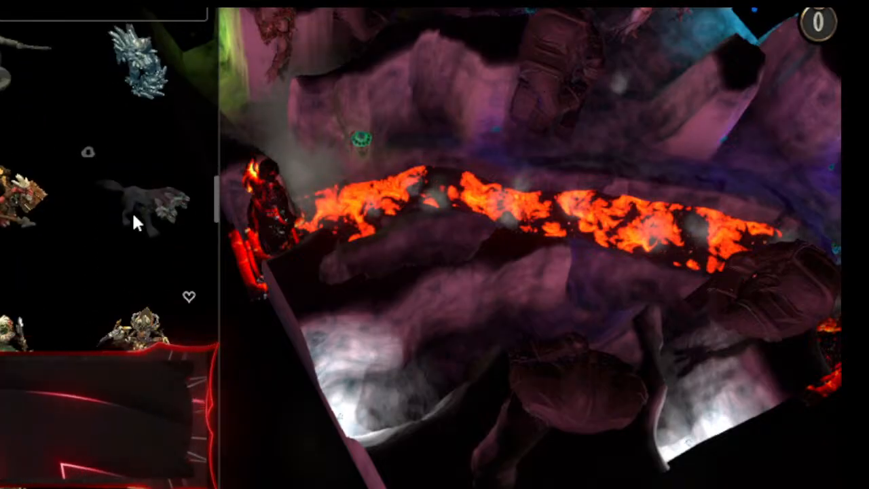
pyautogui.scroll(-3, 151, 235)
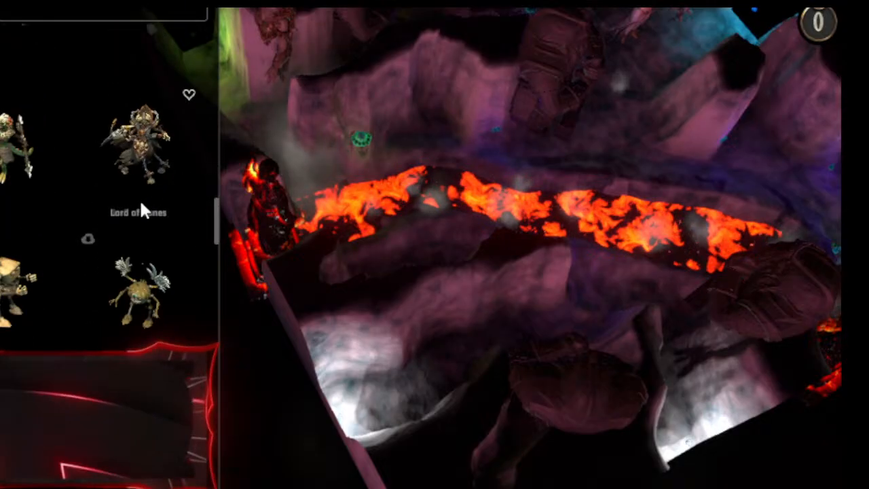
pyautogui.scroll(-3, 123, 265)
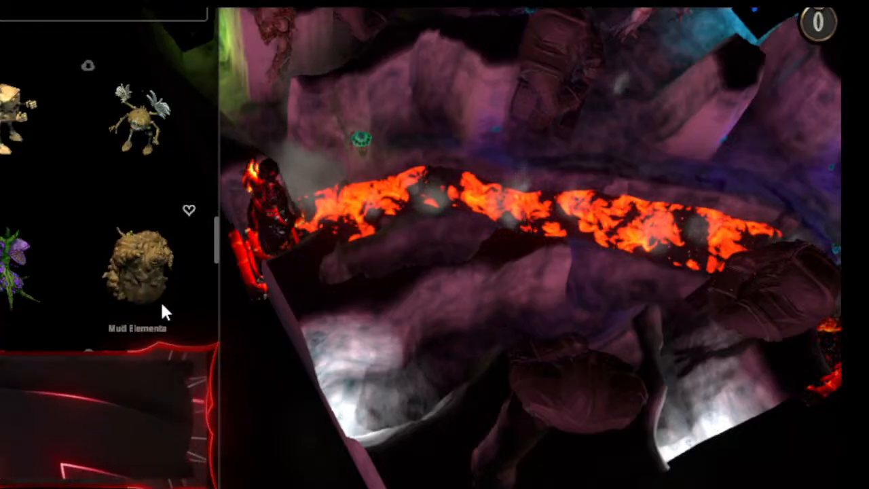
pyautogui.scroll(-3, 137, 284)
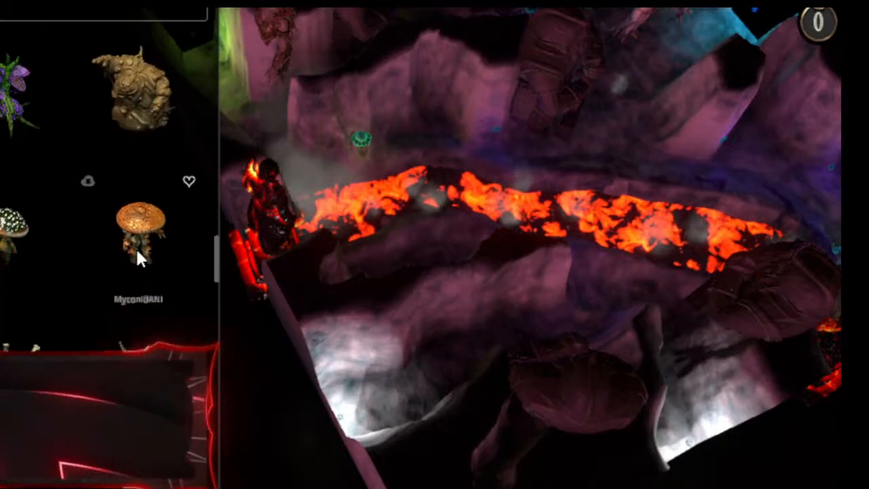
pyautogui.scroll(-4, 138, 250)
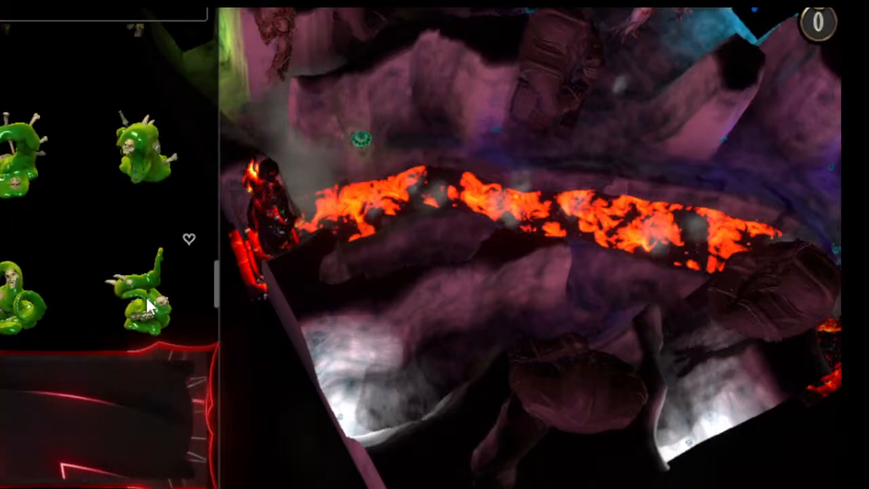
pyautogui.scroll(-5, 145, 303)
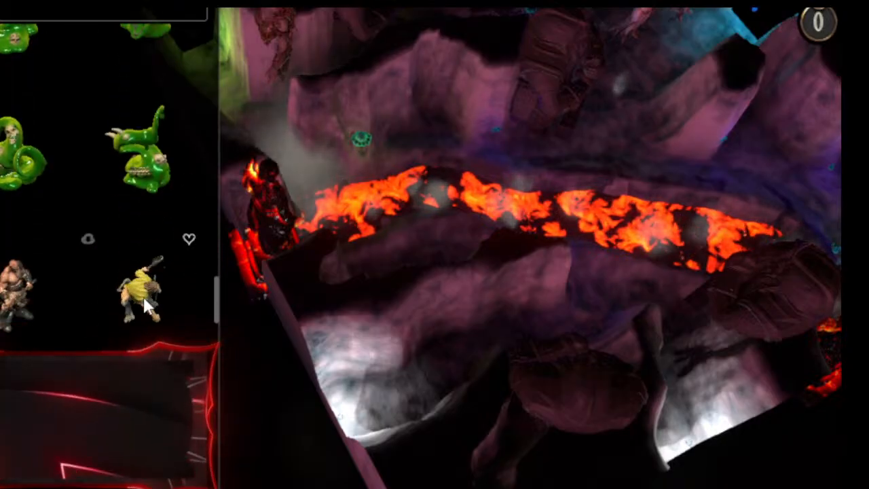
pyautogui.scroll(-4, 124, 292)
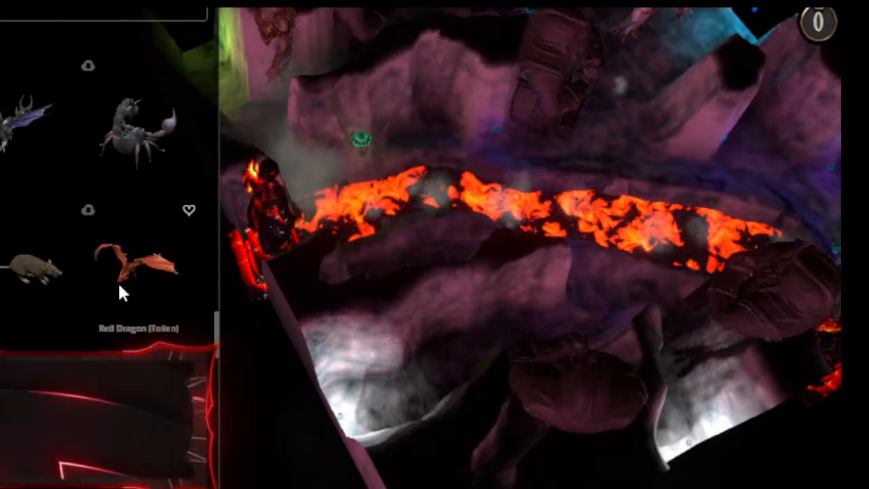
pyautogui.scroll(-6, 115, 289)
pyautogui.scroll(-4, 103, 284)
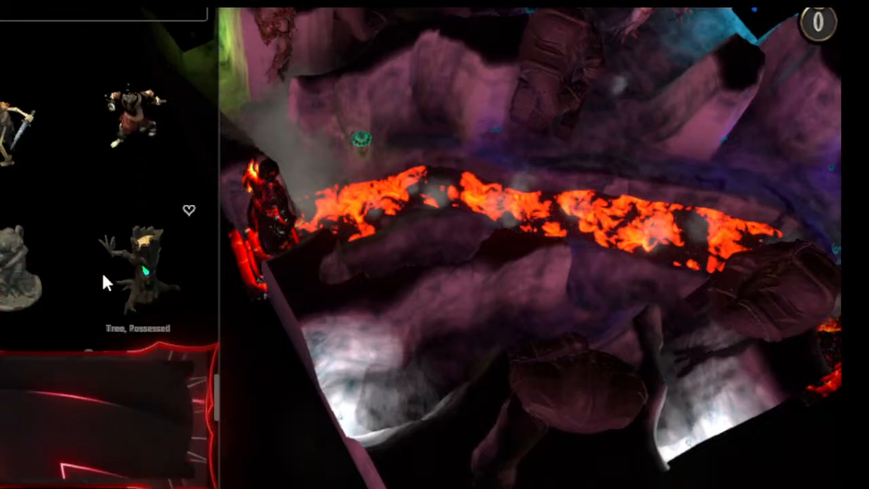
pyautogui.scroll(-4, 104, 284)
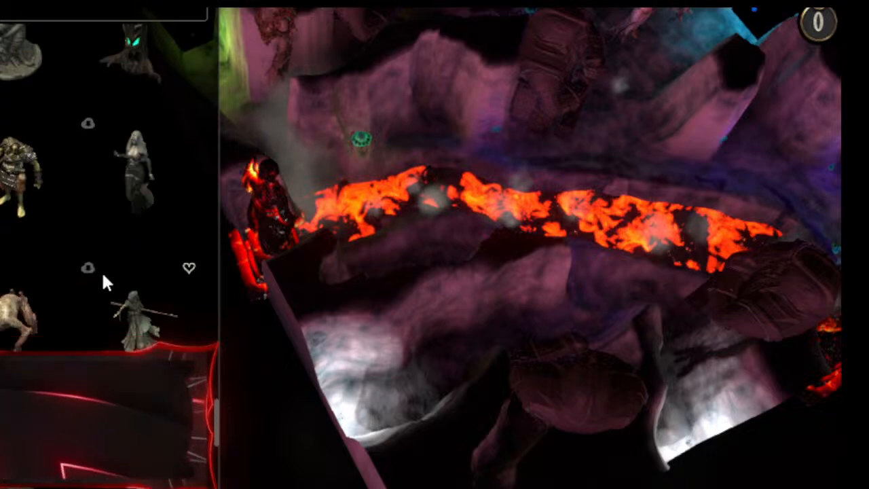
pyautogui.scroll(-6, 103, 284)
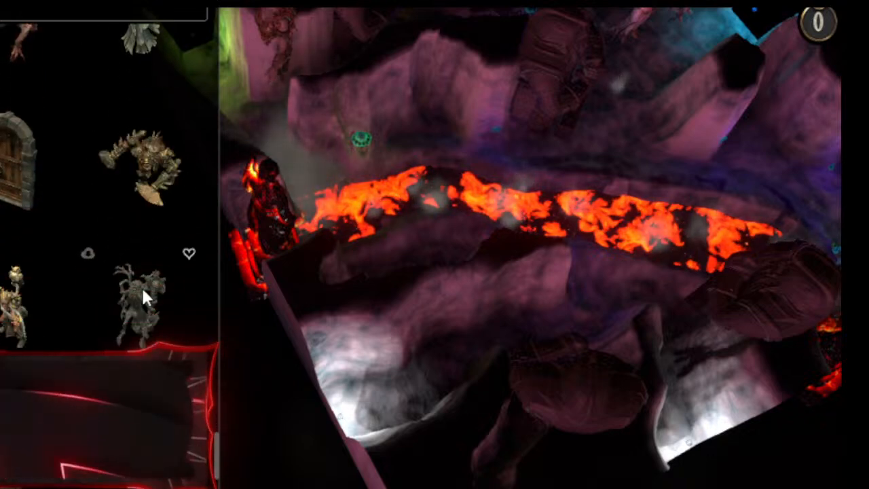
pyautogui.scroll(-2, 148, 317)
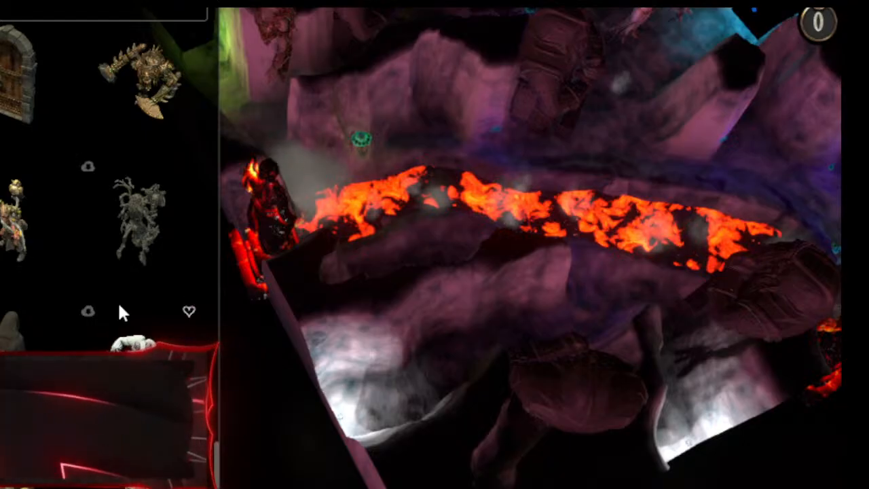
pyautogui.scroll(-5, 109, 299)
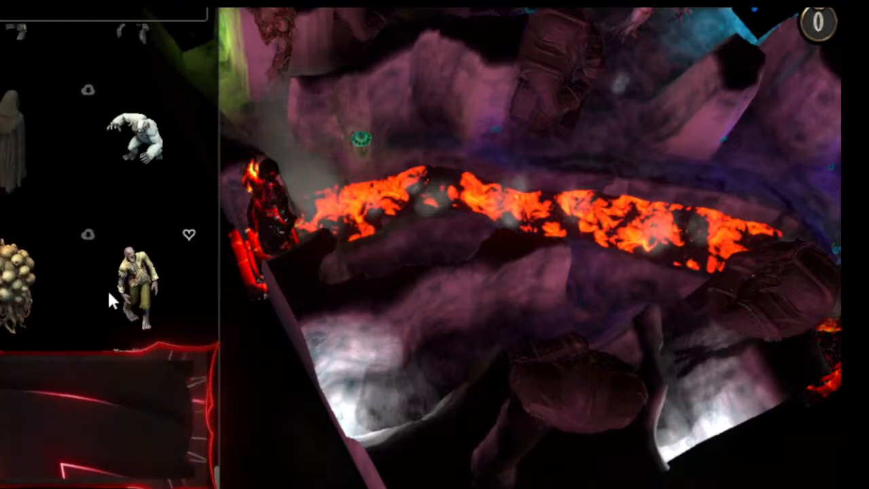
pyautogui.scroll(5, 74, 231)
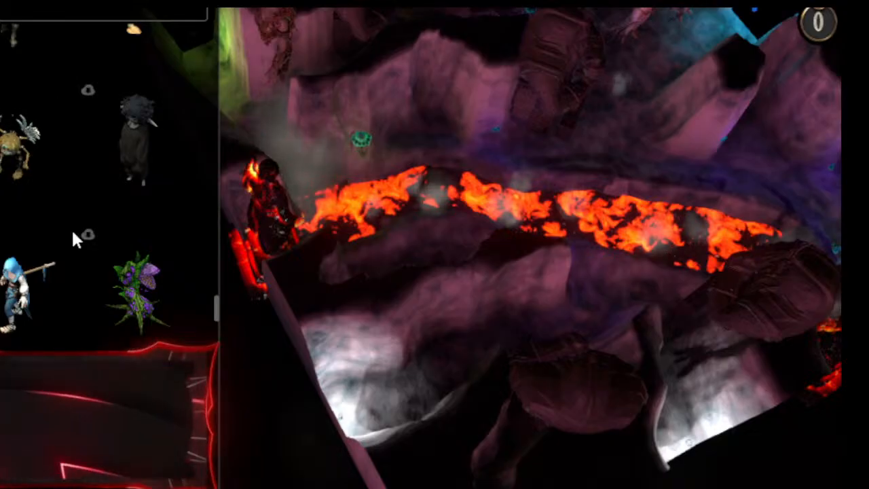
pyautogui.scroll(6, 72, 229)
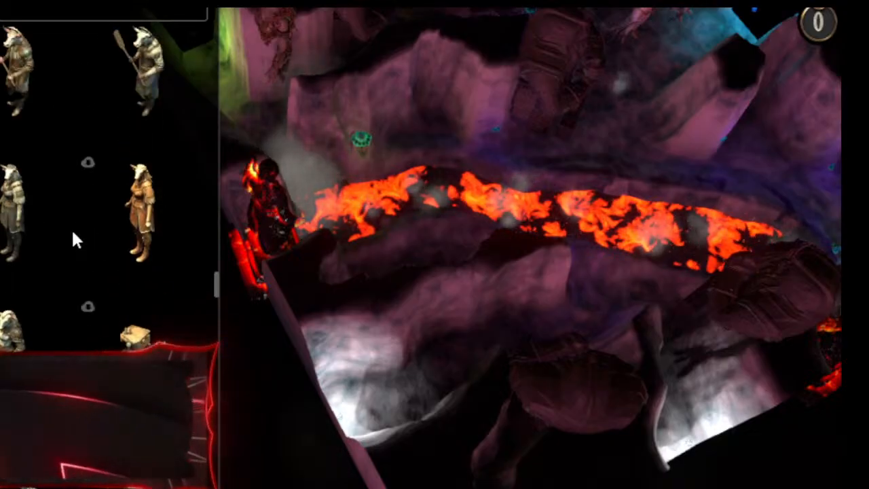
pyautogui.scroll(8, 72, 228)
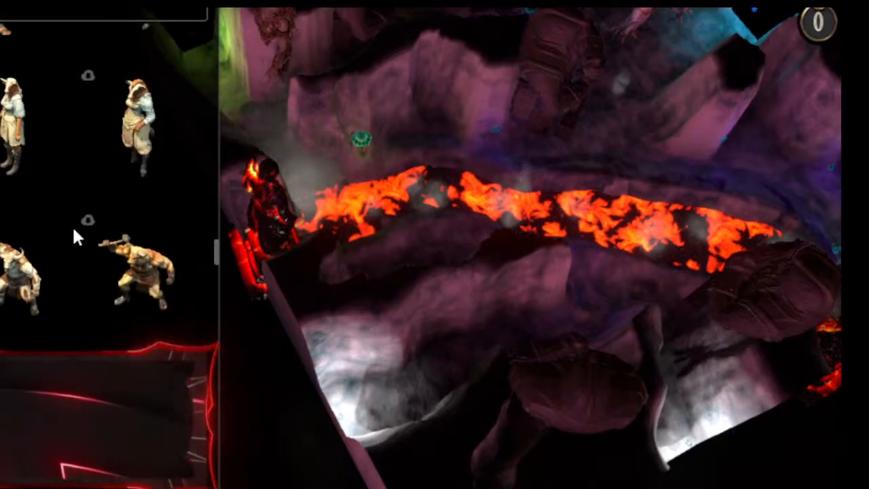
pyautogui.scroll(8, 71, 225)
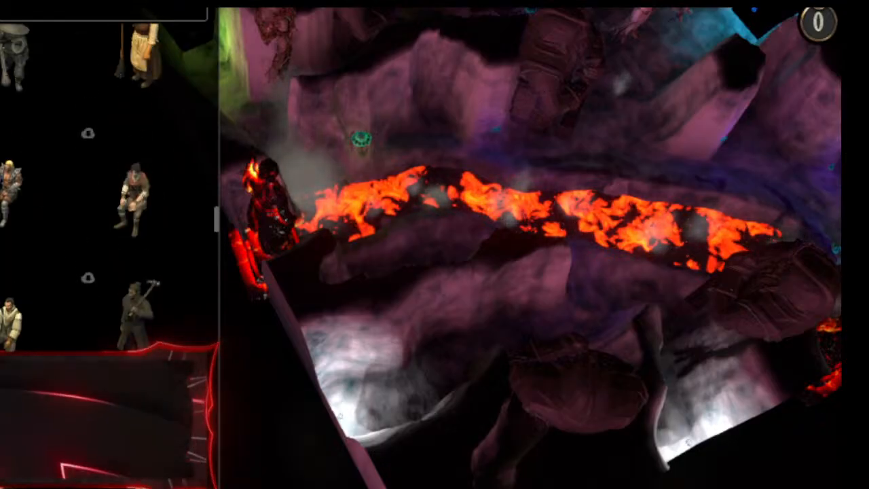
# Search the asset library for "dragon" and look through the dragon models.
pyautogui.write('r')
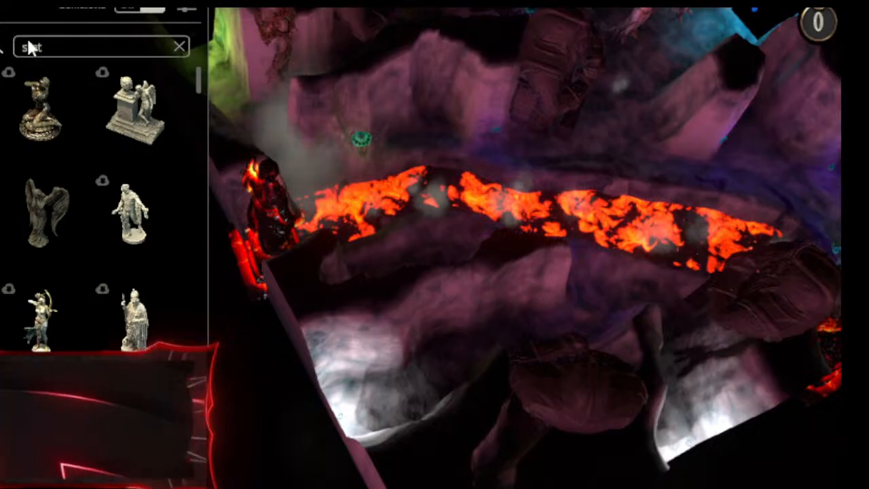
pyautogui.doubleClick(28, 46)
pyautogui.write('dra')
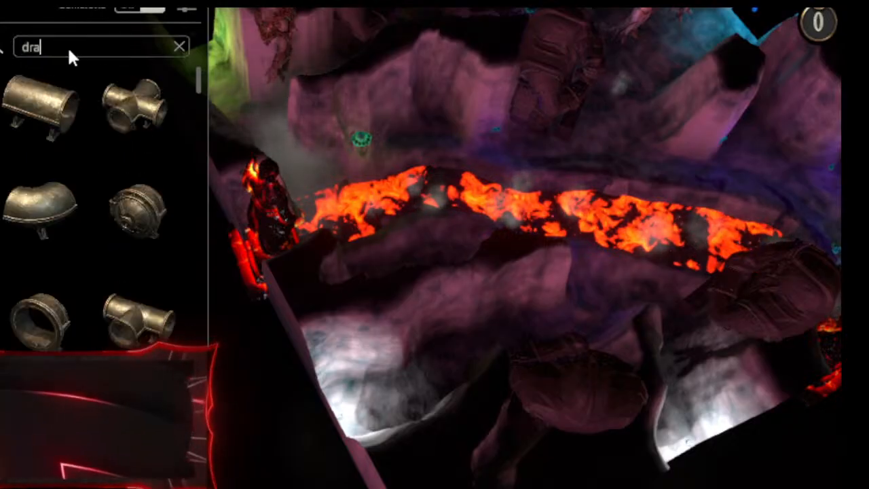
pyautogui.write('gon')
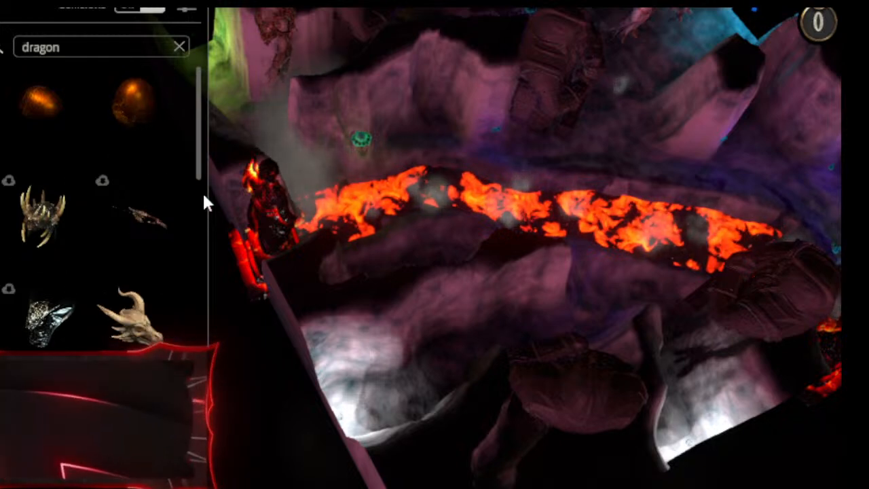
pyautogui.scroll(-5, 196, 213)
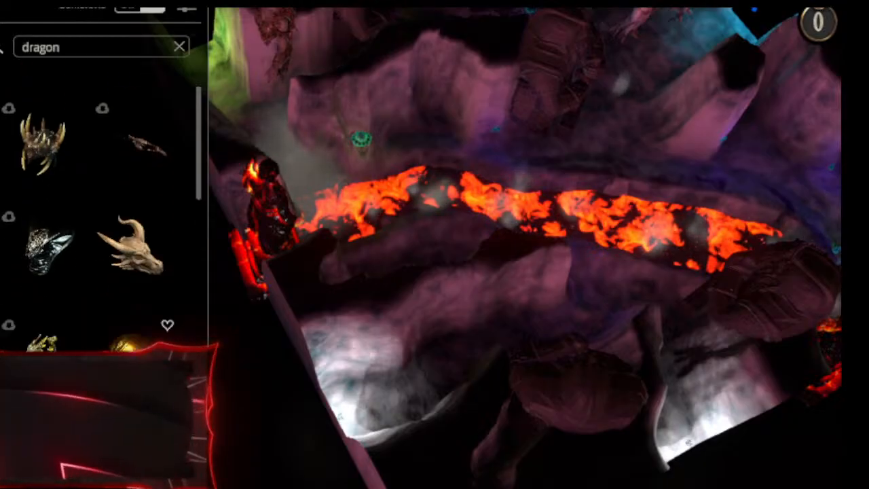
pyautogui.scroll(-10, 102, 218)
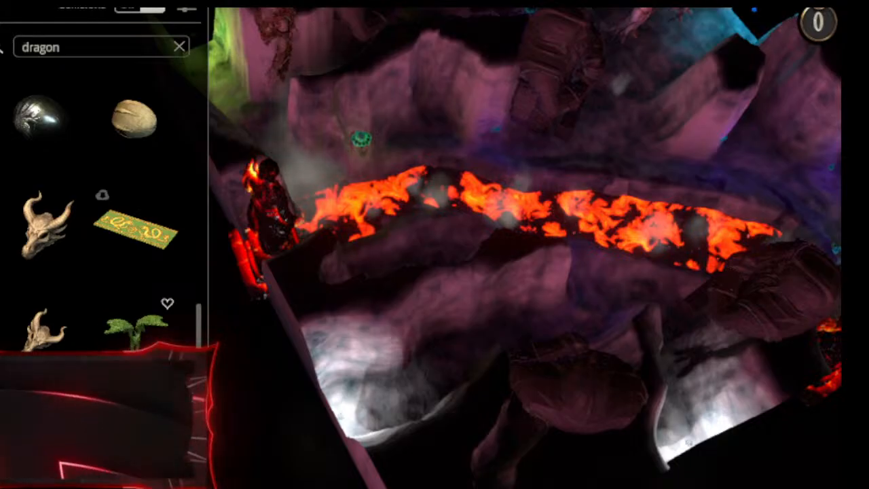
pyautogui.scroll(3, 102, 204)
pyautogui.scroll(-3, 102, 203)
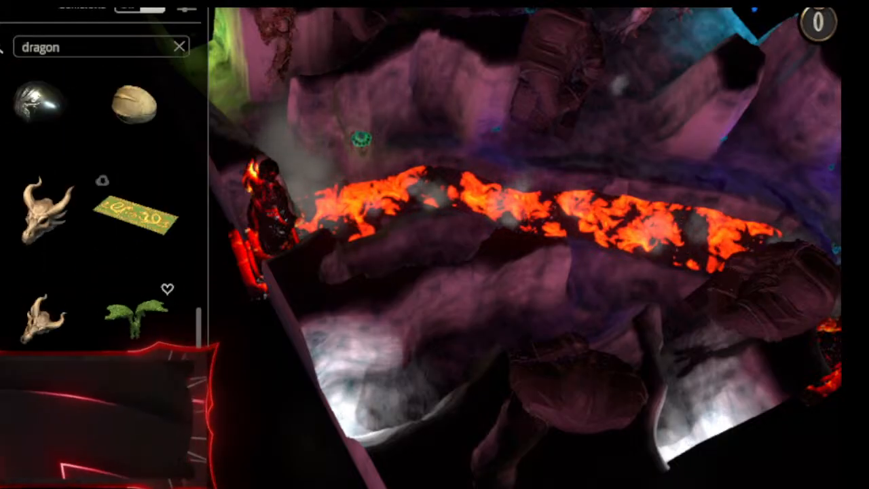
pyautogui.scroll(10, 102, 203)
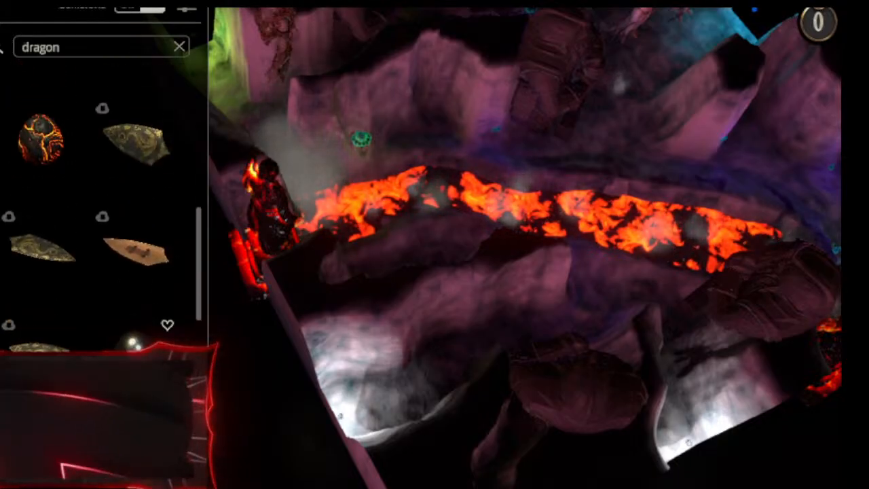
pyautogui.scroll(-6, 82, 194)
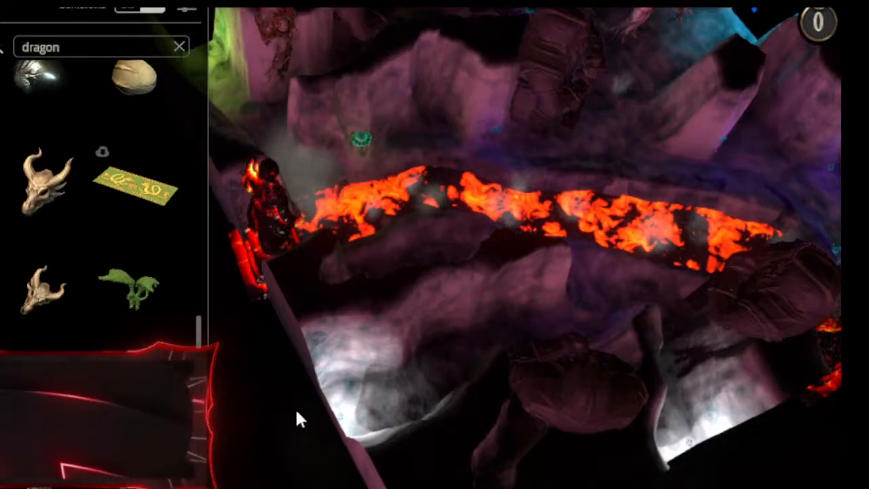
# Place a dragon head at the white-lit opening near the lava statue, enlarge it to span the opening, and adjust its position.
pyautogui.click(364, 361)
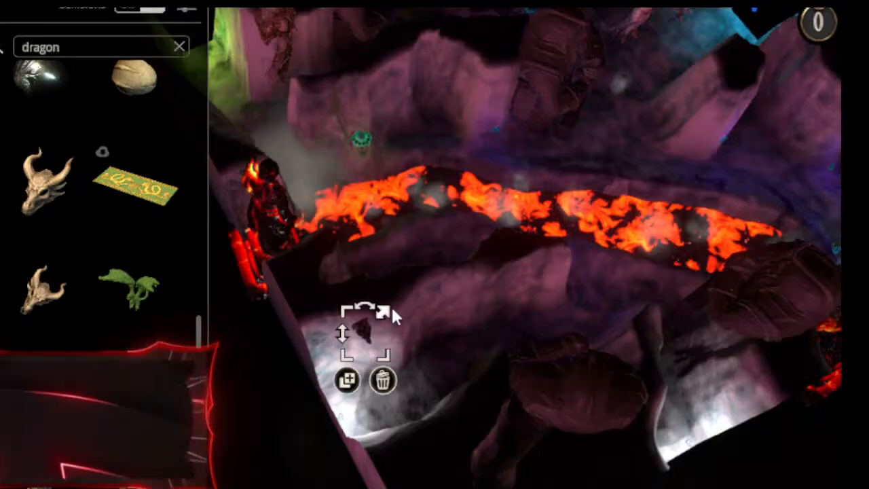
pyautogui.moveTo(262, 282); pyautogui.dragTo(281, 418)
pyautogui.moveTo(270, 359); pyautogui.dragTo(275, 372)
pyautogui.moveTo(371, 260); pyautogui.dragTo(367, 379)
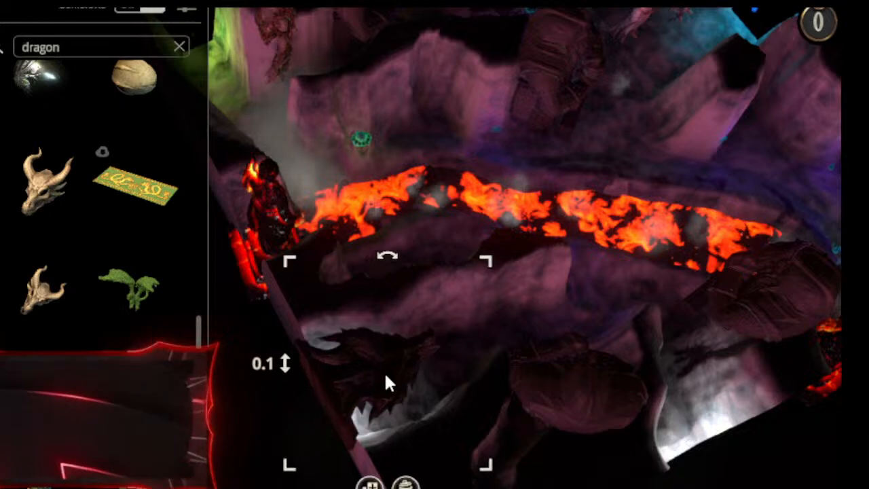
pyautogui.moveTo(385, 369); pyautogui.dragTo(70, 272, button='right')
pyautogui.moveTo(324, 268)
pyautogui.mouseDown(button='right')
pyautogui.moveTo(504, 322)
pyautogui.moveTo(261, 310)
pyautogui.moveTo(320, 253)
pyautogui.mouseUp(button='right')
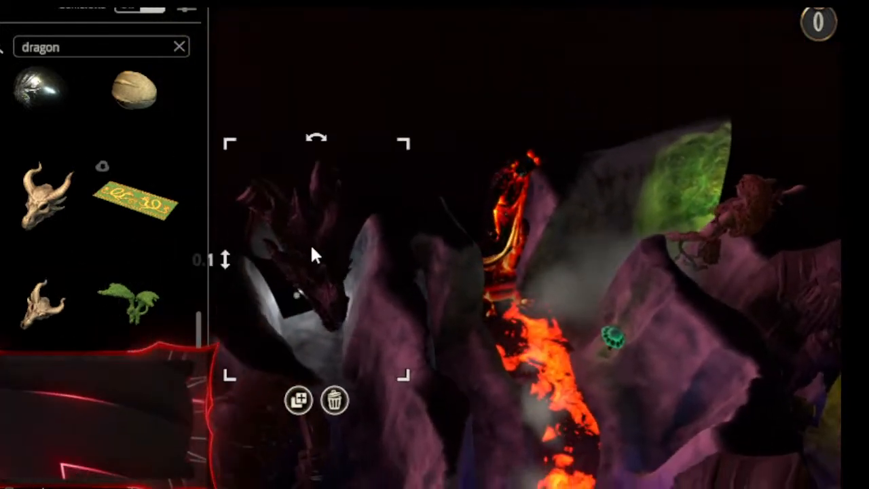
pyautogui.moveTo(270, 222); pyautogui.dragTo(289, 229)
pyautogui.moveTo(322, 227); pyautogui.dragTo(637, 325, button='right')
pyautogui.moveTo(417, 270); pyautogui.dragTo(415, 260)
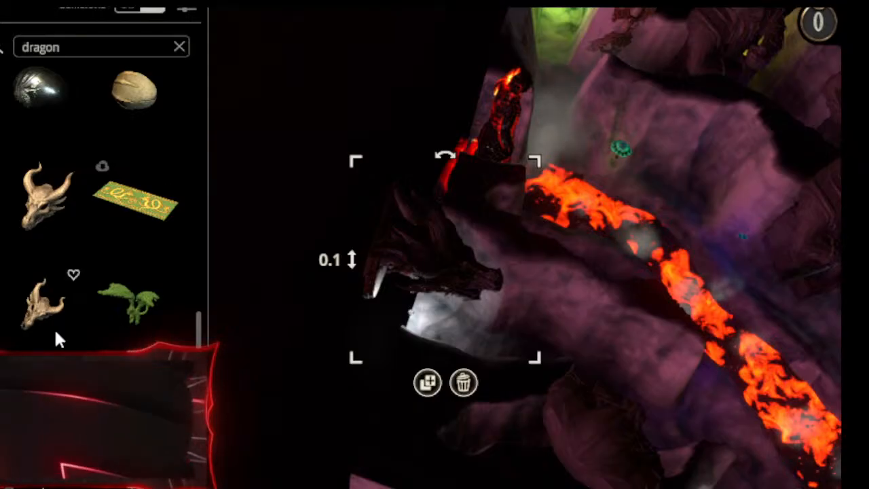
# Look through the dragon models for another piece to add beside the placed dragon head.
pyautogui.scroll(-2, 53, 328)
pyautogui.scroll(-2, 75, 331)
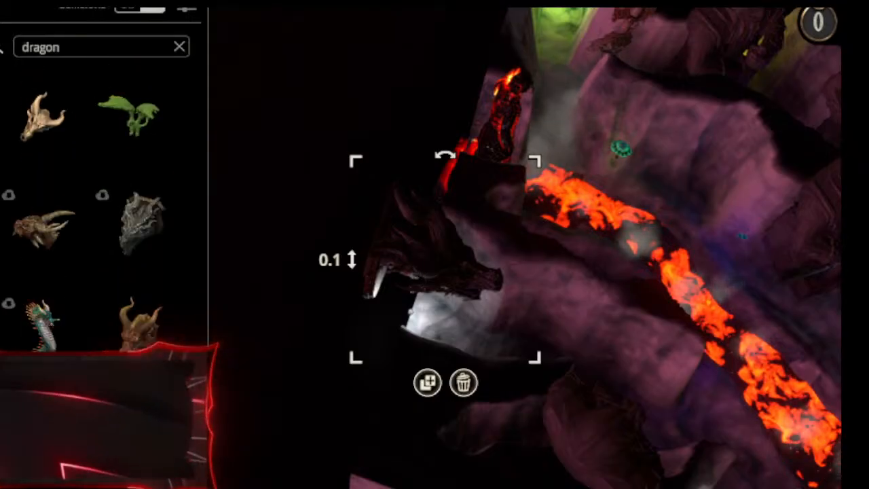
pyautogui.scroll(4, 102, 204)
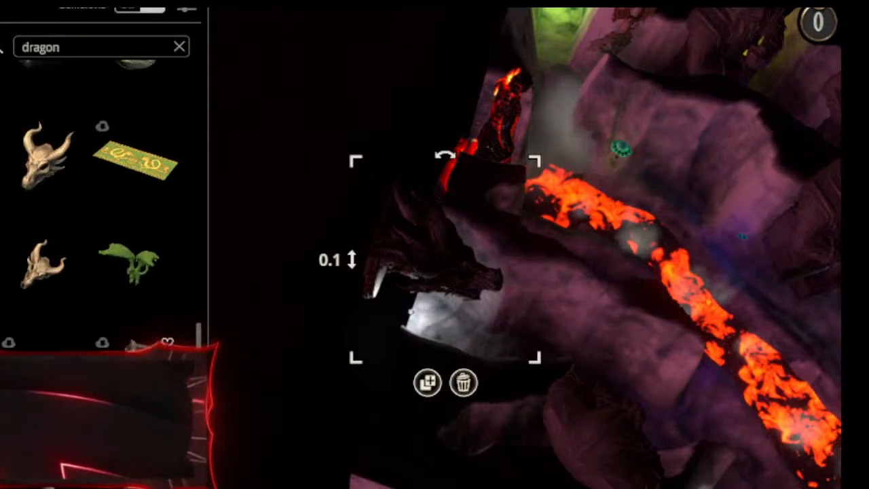
pyautogui.scroll(8, 102, 204)
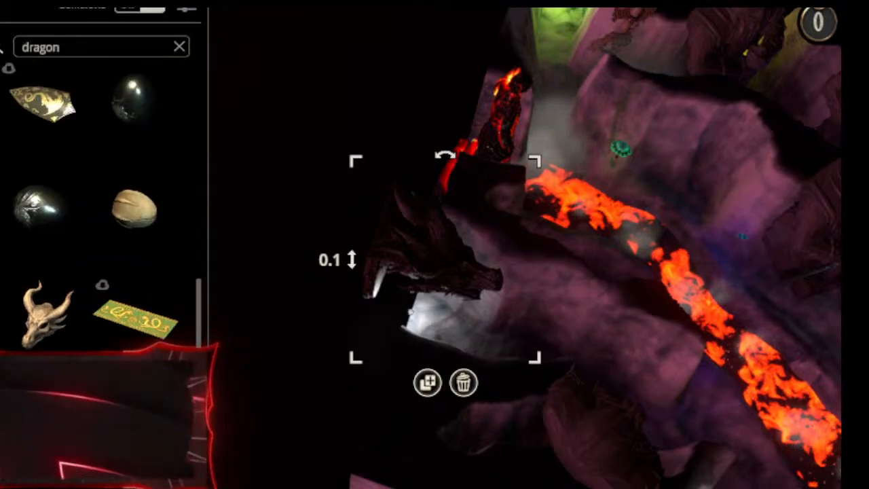
# Try rotating the dragon head toward the white-lit alcove and lowering it to a height of -3.6.
pyautogui.scroll(8, 102, 204)
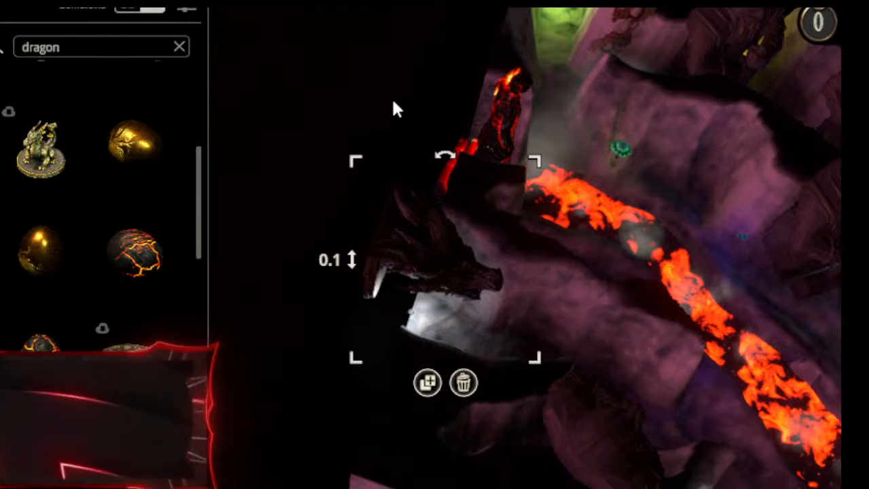
pyautogui.click(371, 128)
pyautogui.moveTo(477, 293); pyautogui.dragTo(688, 449, button='middle')
pyautogui.moveTo(630, 357); pyautogui.dragTo(501, 380, button='right')
pyautogui.moveTo(337, 289); pyautogui.dragTo(385, 270)
pyautogui.click(326, 305)
pyautogui.moveTo(384, 164); pyautogui.dragTo(454, 267)
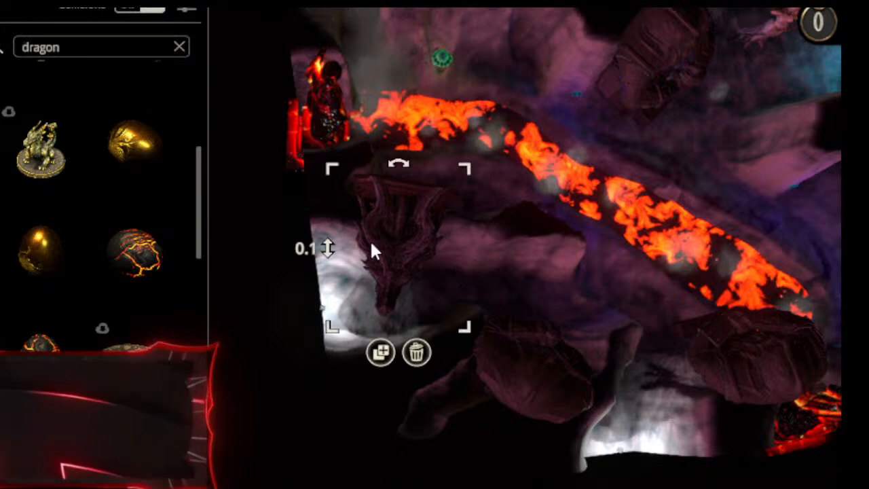
pyautogui.moveTo(328, 248); pyautogui.dragTo(225, 488)
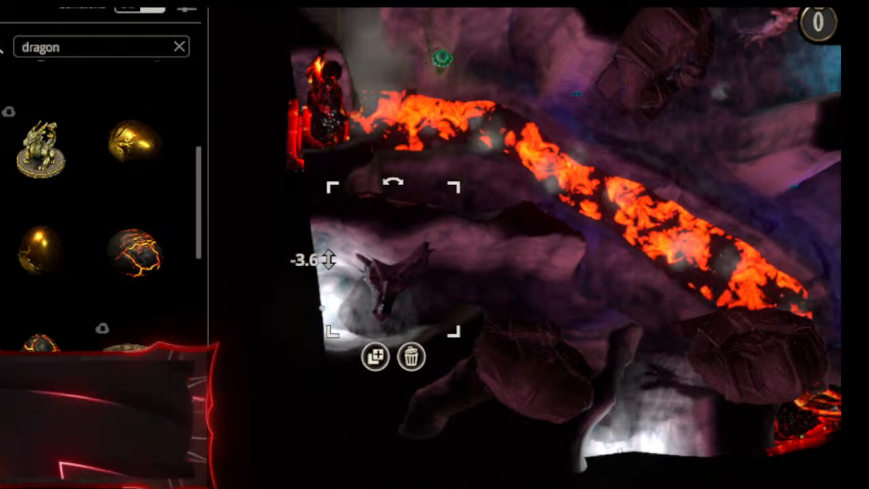
pyautogui.moveTo(396, 299)
pyautogui.mouseDown()
pyautogui.moveTo(376, 311)
pyautogui.moveTo(361, 305)
pyautogui.moveTo(360, 330)
pyautogui.moveTo(363, 307)
pyautogui.moveTo(384, 306)
pyautogui.mouseUp()
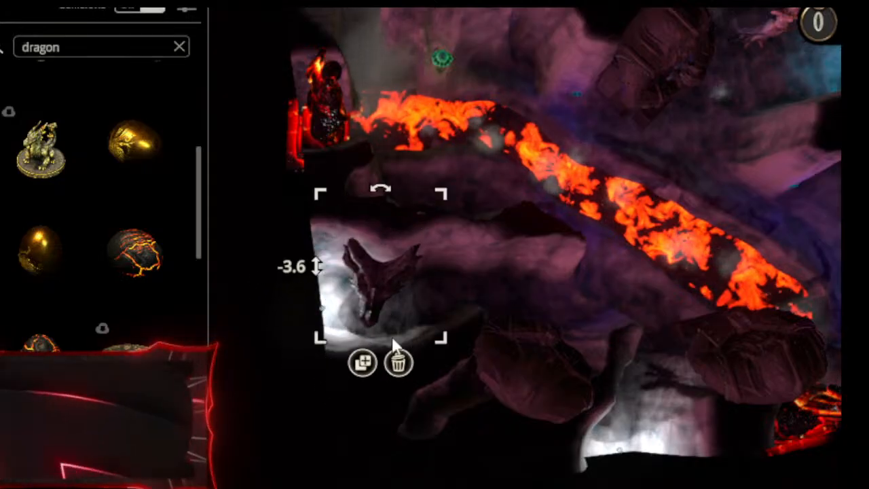
# Move the dragon head out of the white-lit alcove and delete it from the map.
pyautogui.moveTo(366, 322); pyautogui.dragTo(499, 270)
pyautogui.moveTo(499, 270); pyautogui.dragTo(418, 488, button='right')
pyautogui.moveTo(419, 488); pyautogui.dragTo(517, 248)
pyautogui.moveTo(516, 249); pyautogui.dragTo(440, 223, button='right')
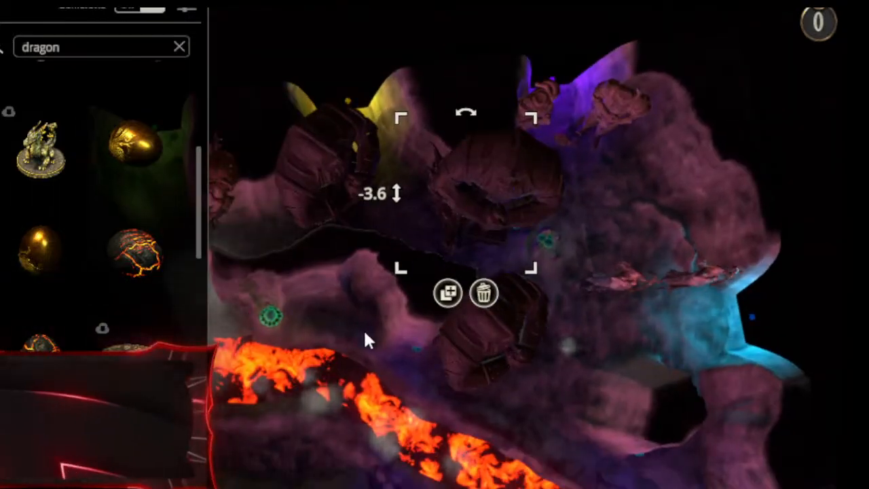
pyautogui.click(477, 295)
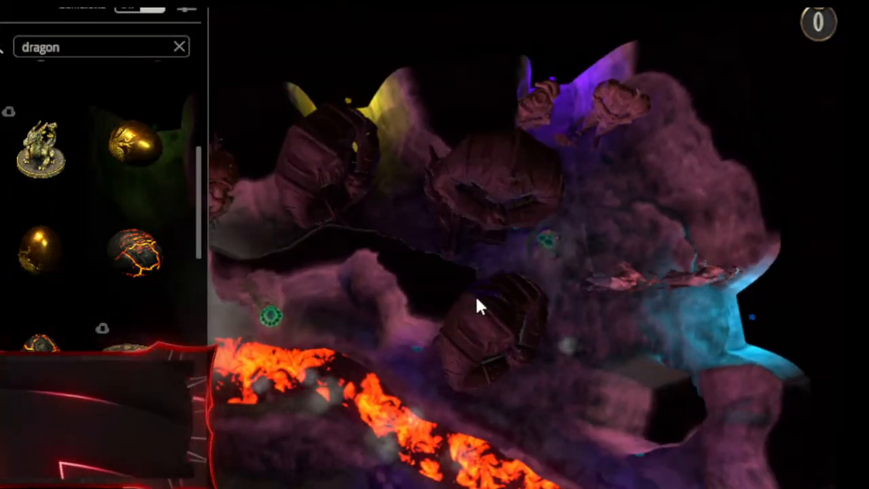
# Recolour the white light in the alcove beside the lava statue, trying purple and settling on pink.
pyautogui.moveTo(334, 348); pyautogui.dragTo(523, 139, button='right')
pyautogui.scroll(-9, 139, 363)
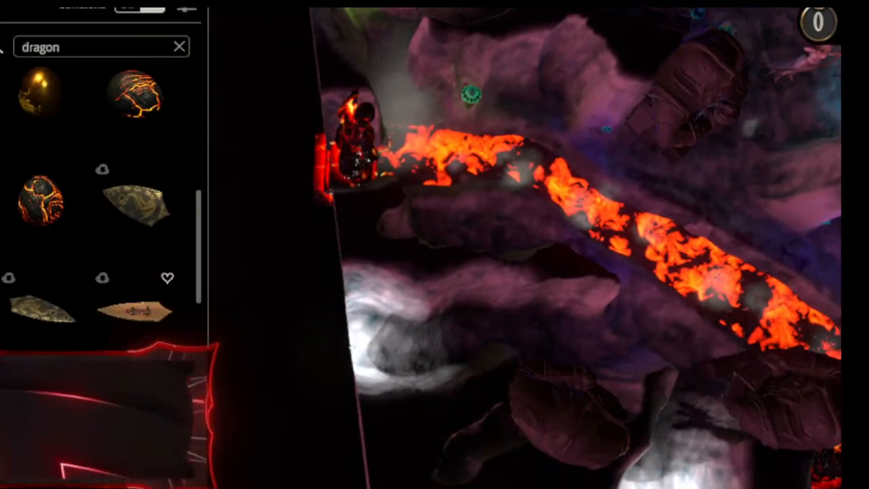
pyautogui.scroll(-5, 140, 364)
pyautogui.moveTo(320, 444); pyautogui.dragTo(364, 306, button='right')
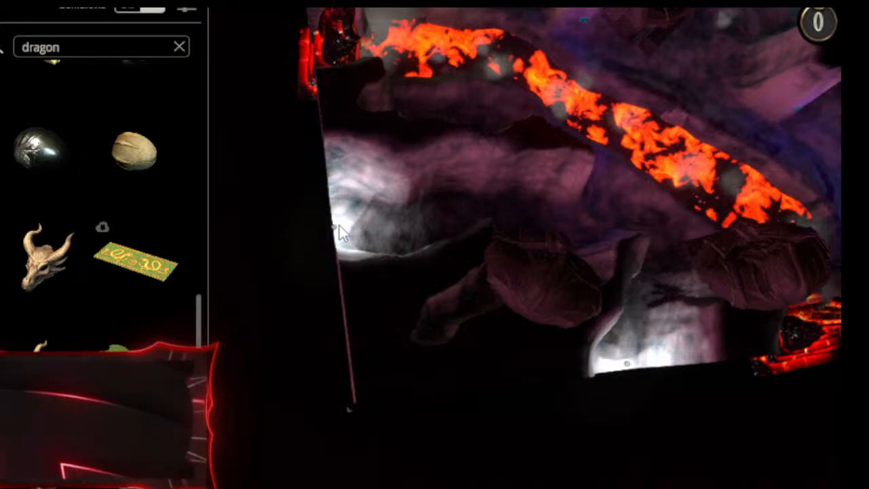
pyautogui.click(338, 236)
pyautogui.click(316, 269)
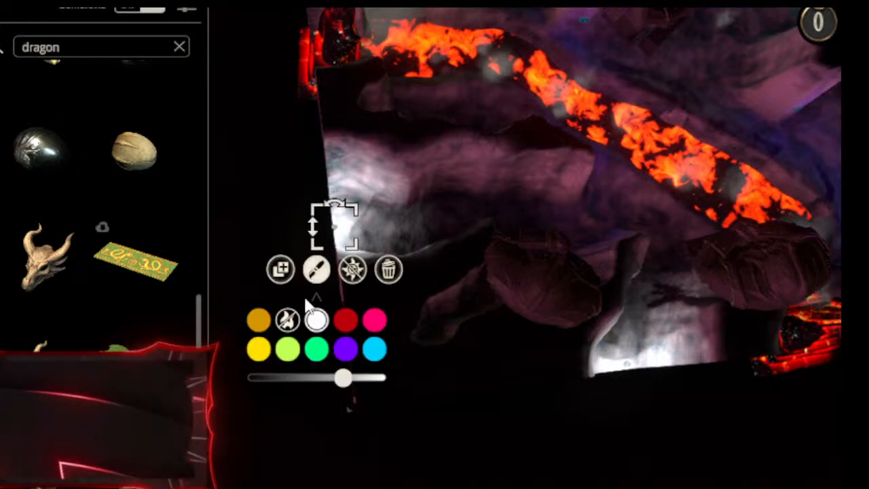
pyautogui.click(345, 349)
pyautogui.moveTo(631, 200); pyautogui.dragTo(615, 265, button='right')
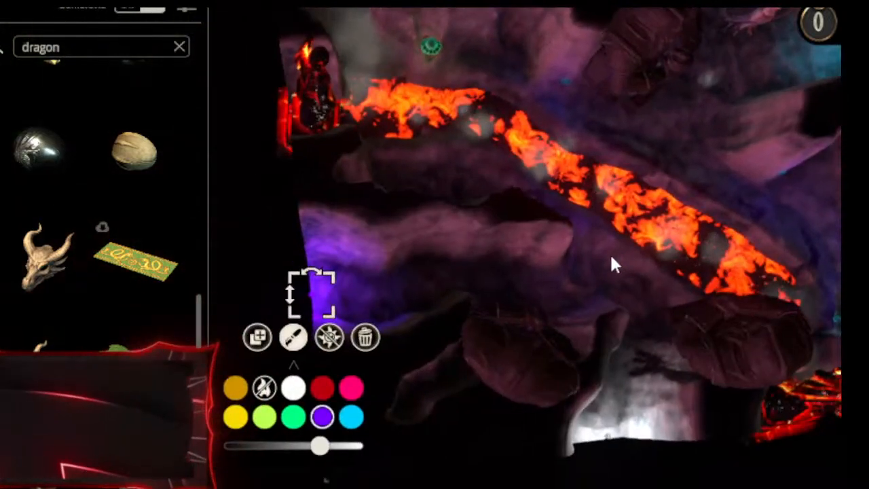
pyautogui.click(353, 393)
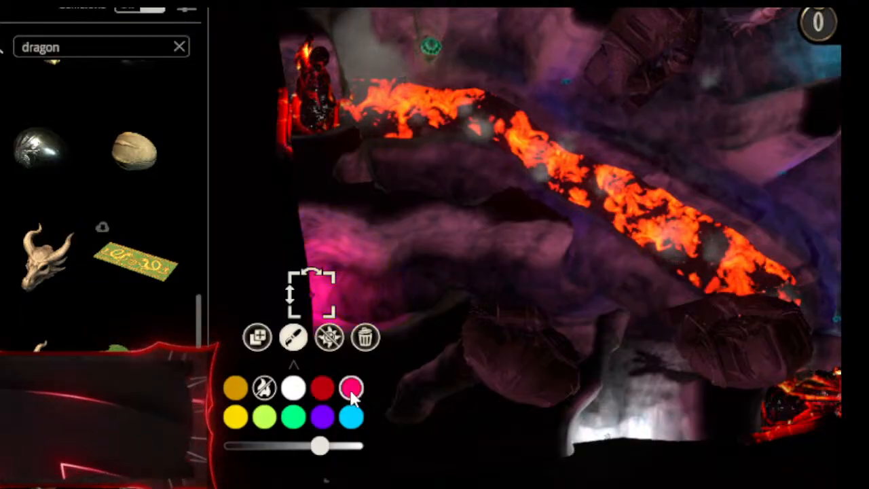
pyautogui.moveTo(606, 260); pyautogui.dragTo(618, 300, button='right')
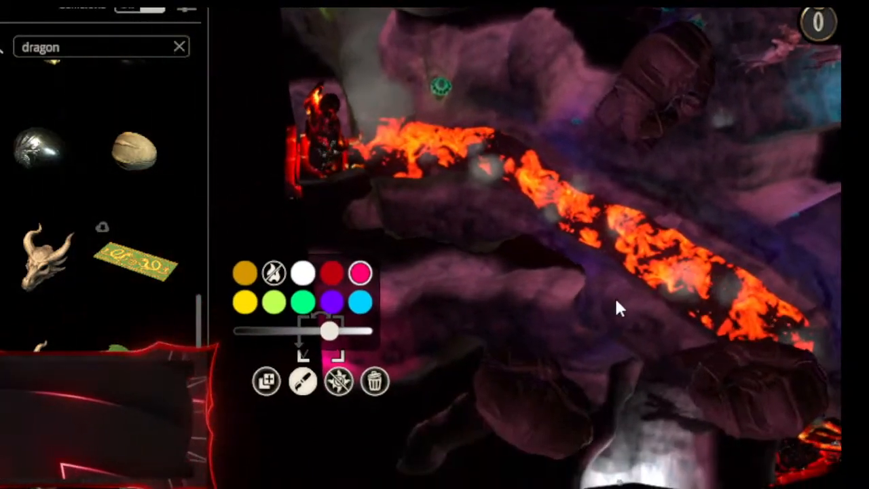
pyautogui.click(481, 301)
# Try a large horned dragon head in the pink-lit alcove at a height of 1.9, removing it again.
pyautogui.moveTo(496, 320); pyautogui.dragTo(438, 317, button='right')
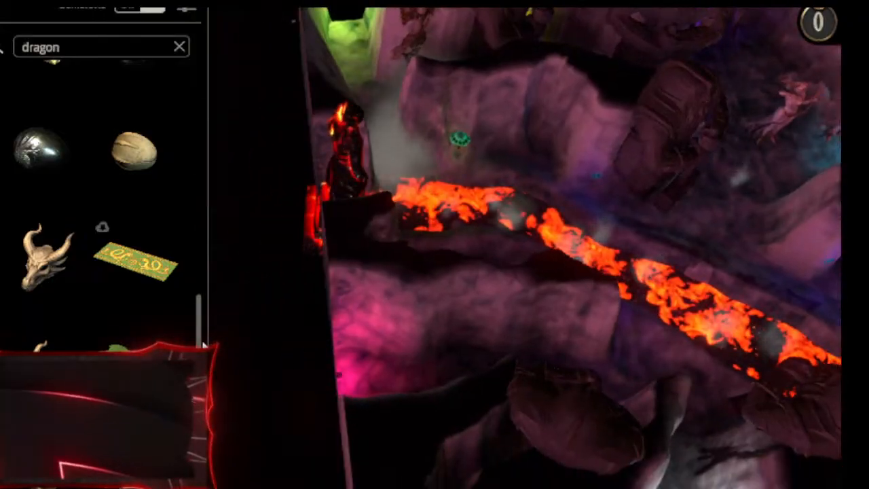
pyautogui.moveTo(199, 360); pyautogui.dragTo(217, 364)
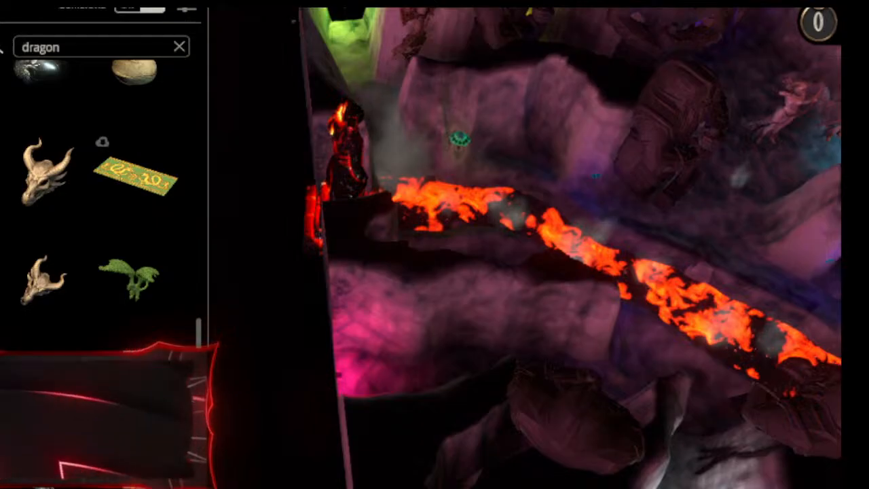
pyautogui.click(44, 388)
pyautogui.scroll(-1, 368, 348)
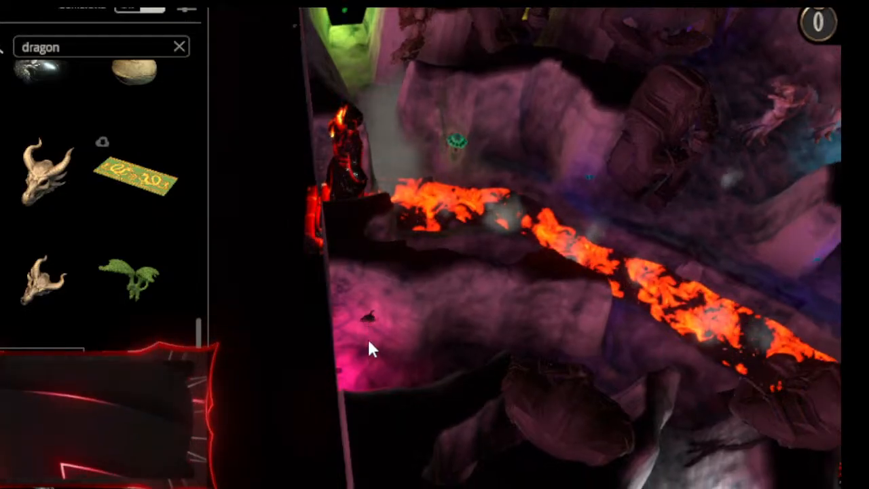
pyautogui.click(368, 337)
pyautogui.moveTo(385, 178); pyautogui.dragTo(242, 233)
pyautogui.moveTo(310, 273); pyautogui.dragTo(309, 308)
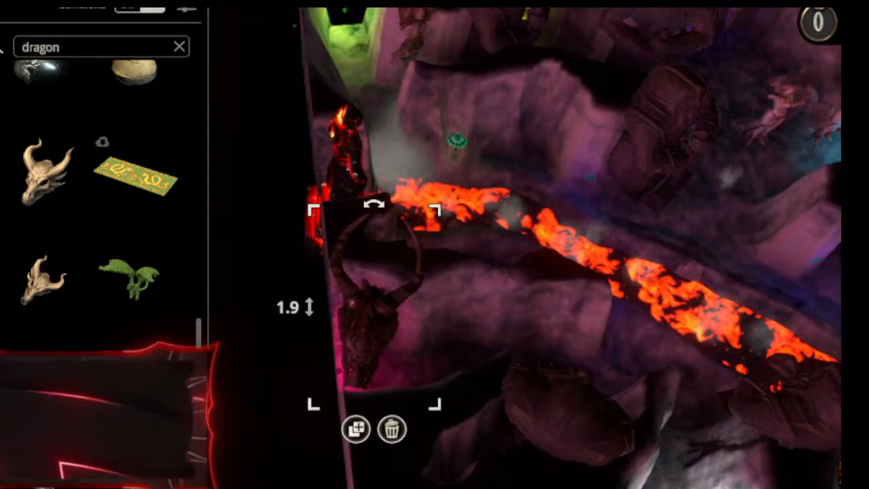
pyautogui.moveTo(377, 380); pyautogui.dragTo(359, 339)
pyautogui.click(398, 396)
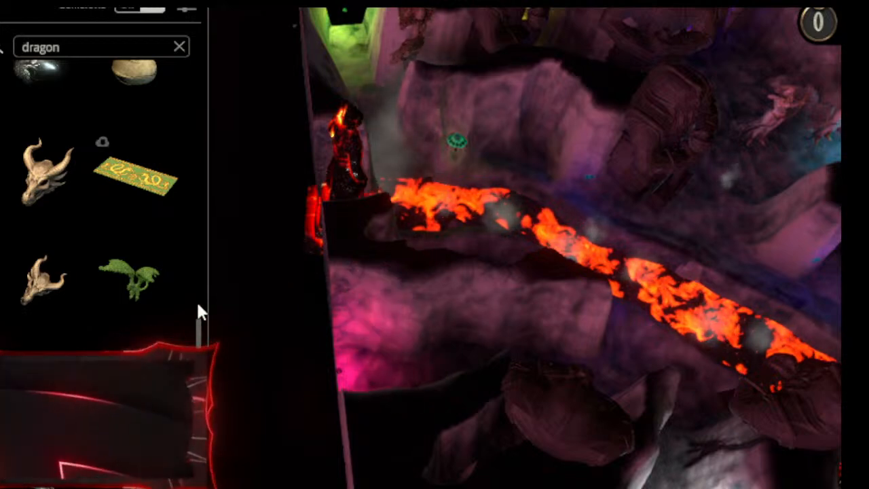
# Place the black dragon head from the dragon assets in the pink-lit alcove and enlarge it.
pyautogui.scroll(-3, 199, 330)
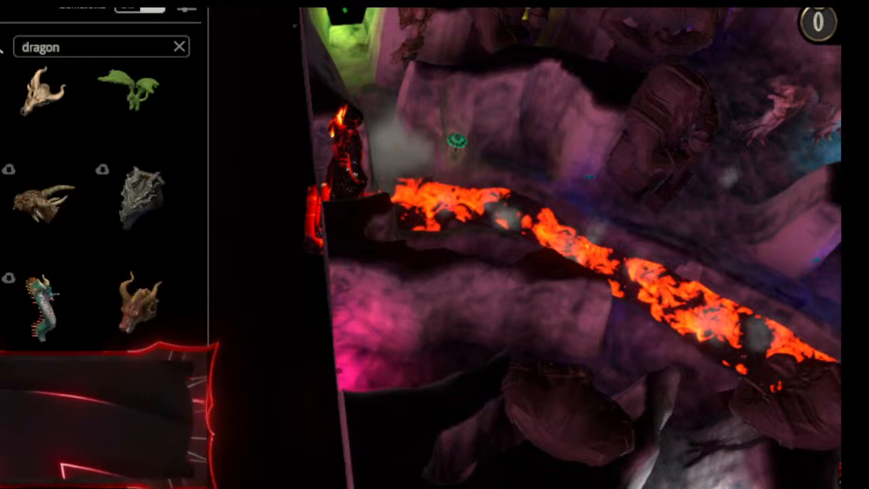
pyautogui.moveTo(202, 355); pyautogui.dragTo(207, 69)
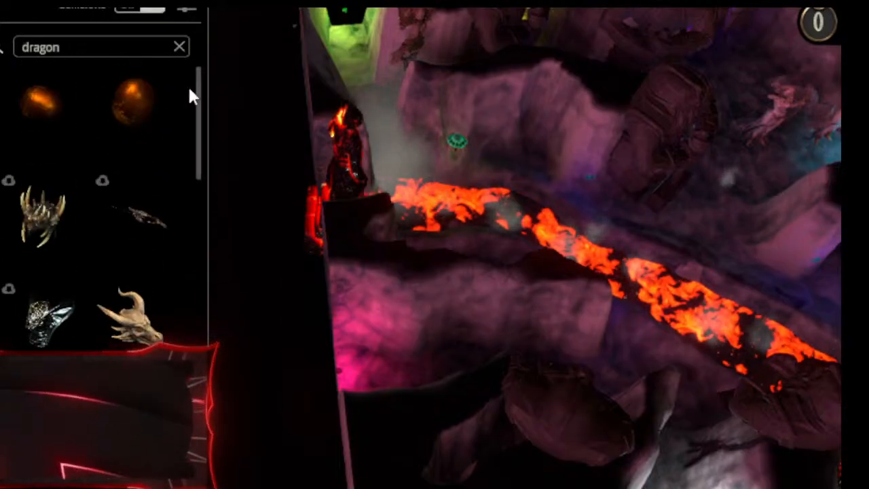
pyautogui.moveTo(43, 333)
pyautogui.moveTo(47, 334); pyautogui.dragTo(375, 358)
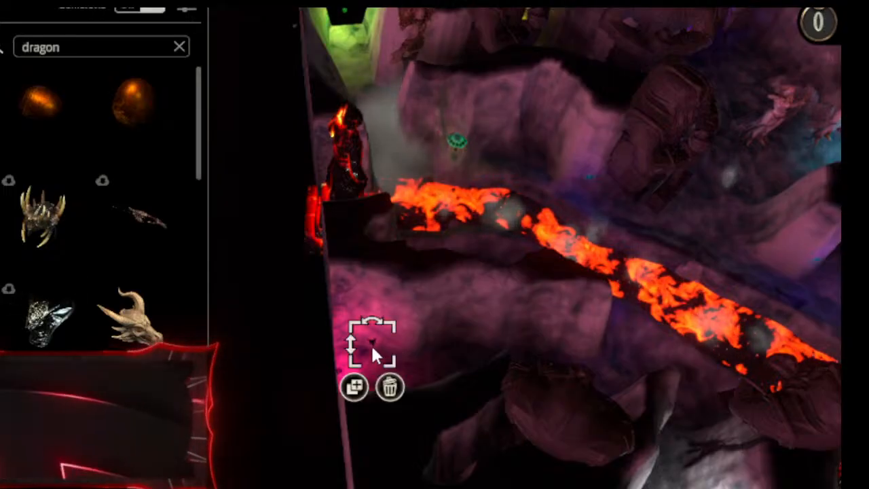
pyautogui.moveTo(373, 322); pyautogui.dragTo(397, 326)
pyautogui.moveTo(592, 298); pyautogui.dragTo(591, 299)
pyautogui.moveTo(393, 326); pyautogui.dragTo(778, 140)
# Rotate the black dragon head toward the alcove opening and position it there at a height of 1.
pyautogui.moveTo(386, 203); pyautogui.dragTo(309, 214)
pyautogui.moveTo(338, 239); pyautogui.dragTo(388, 192)
pyautogui.moveTo(326, 235); pyautogui.dragTo(313, 285)
pyautogui.moveTo(361, 314); pyautogui.dragTo(358, 334)
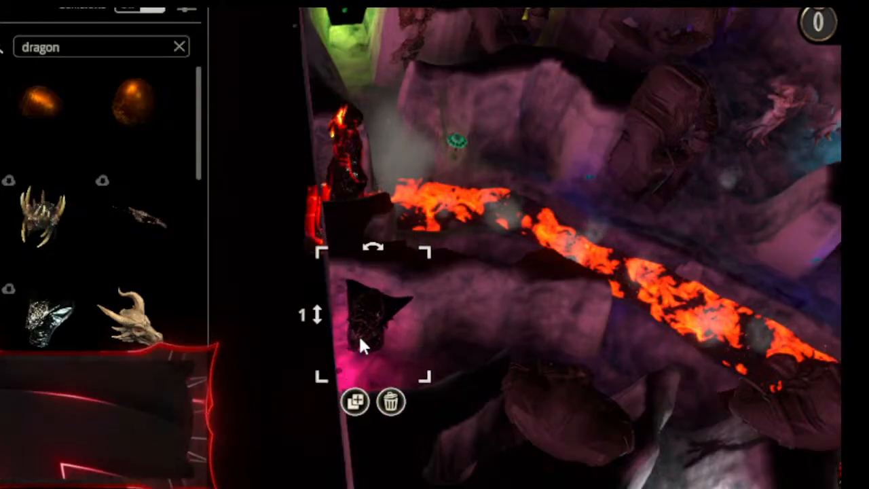
# Duplicate the black dragon head, place the copy across the pink-lit alcove and rotate it to fit beside the first.
pyautogui.moveTo(489, 316); pyautogui.dragTo(750, 291, button='middle')
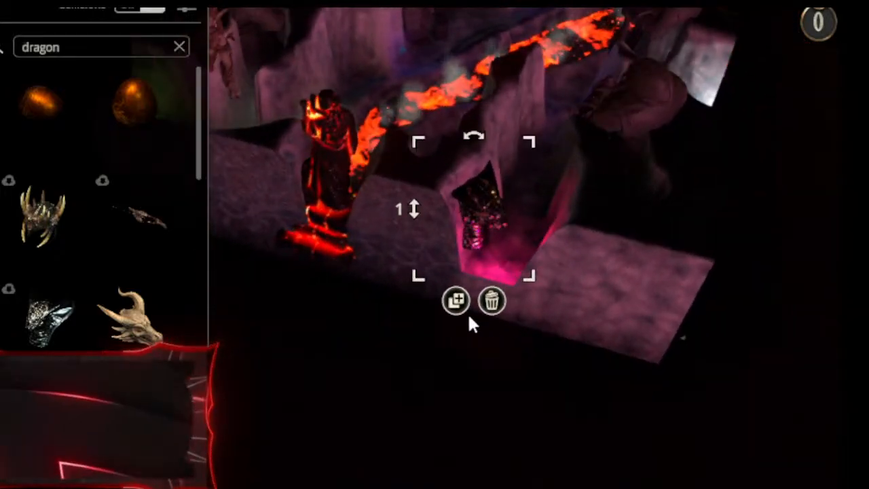
pyautogui.click(457, 301)
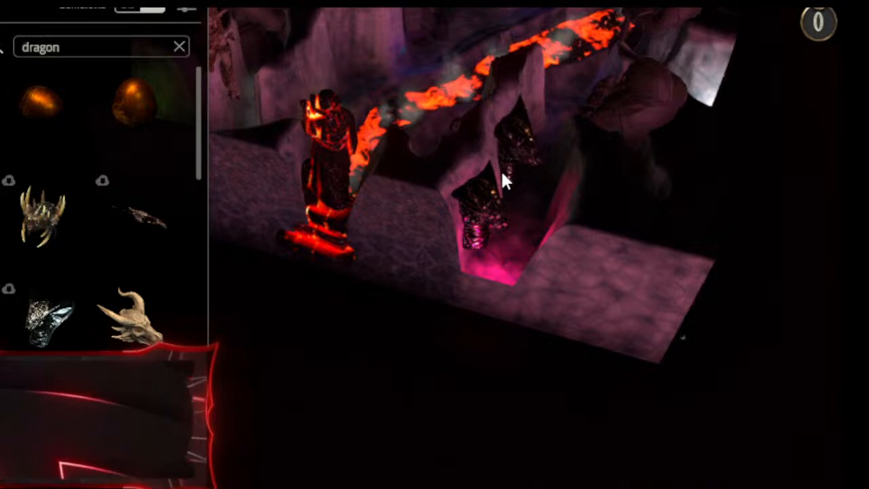
pyautogui.moveTo(489, 127); pyautogui.dragTo(760, 221, button='middle')
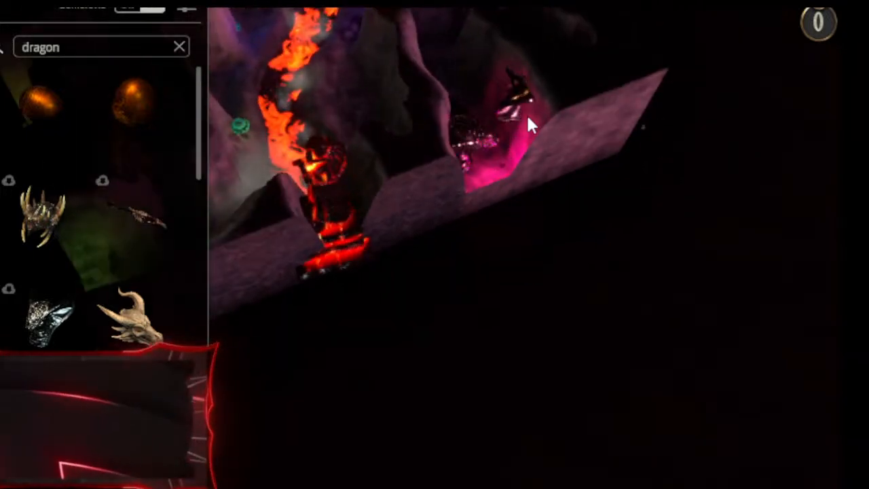
pyautogui.click(514, 116)
pyautogui.moveTo(522, 25); pyautogui.dragTo(615, 75)
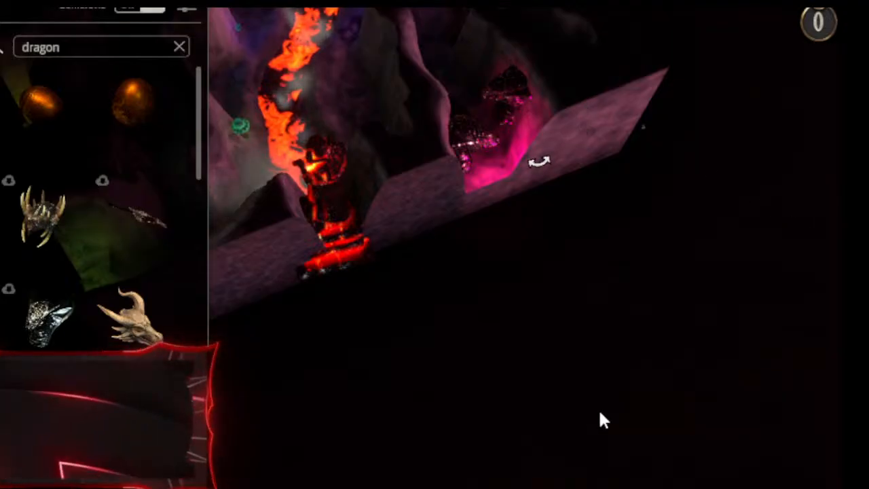
pyautogui.moveTo(600, 413); pyautogui.dragTo(599, 411)
pyautogui.moveTo(501, 97); pyautogui.dragTo(488, 73)
pyautogui.click(499, 74)
pyautogui.click(627, 208)
# Duplicate the remaining white light and place the copy beside the middle of the lava river.
pyautogui.moveTo(627, 208); pyautogui.dragTo(811, 237, button='middle')
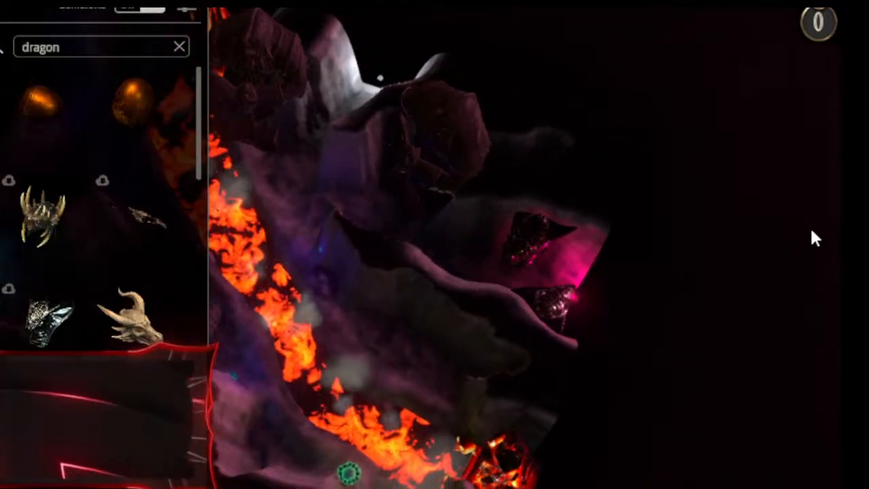
pyautogui.moveTo(487, 284); pyautogui.dragTo(563, 342, button='middle')
pyautogui.moveTo(371, 125); pyautogui.dragTo(501, 106, button='middle')
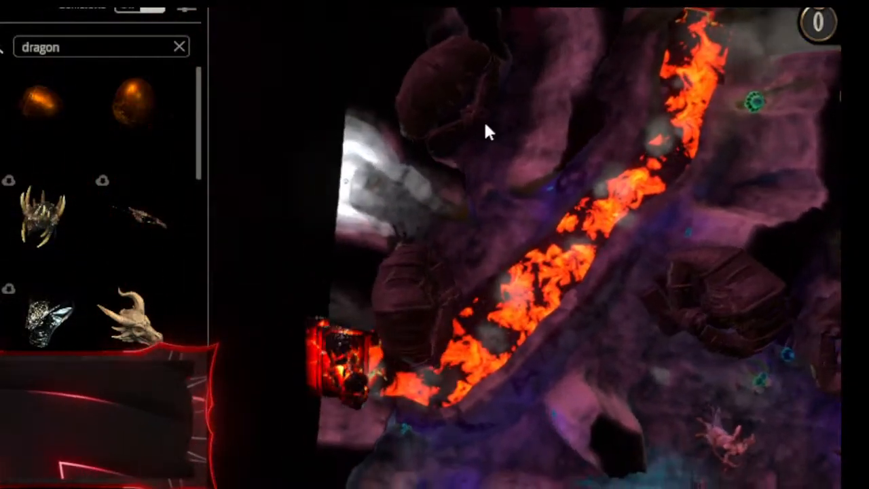
pyautogui.click(348, 193)
pyautogui.moveTo(343, 240); pyautogui.dragTo(574, 202)
# Recolour the copied light beside the lava river red and increase its brightness.
pyautogui.click(561, 238)
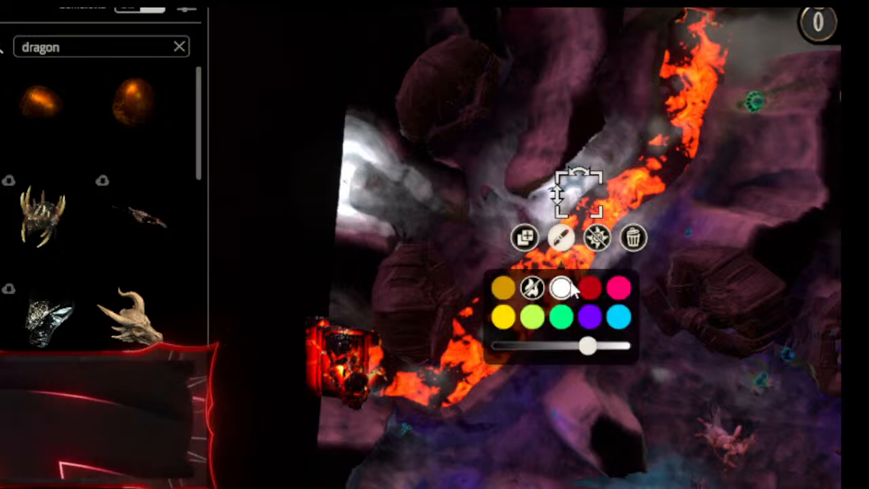
pyautogui.click(593, 292)
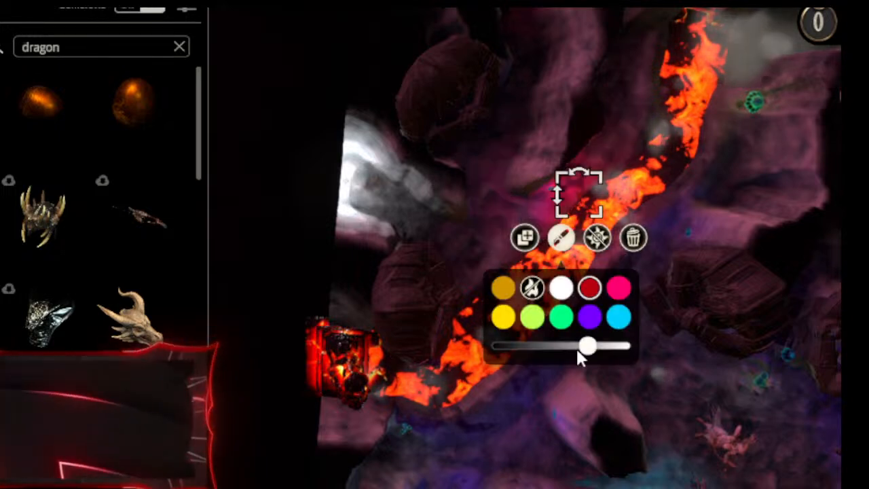
pyautogui.moveTo(585, 347); pyautogui.dragTo(617, 347)
# Duplicate the red light and place copies on the opposite lava bank, beside the river's upper end, and on the rock slope across from it.
pyautogui.click(530, 241)
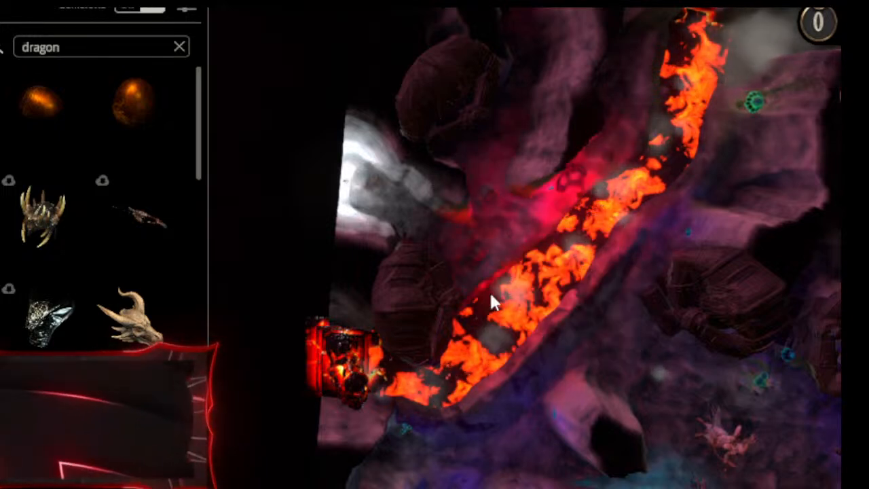
pyautogui.click(485, 386)
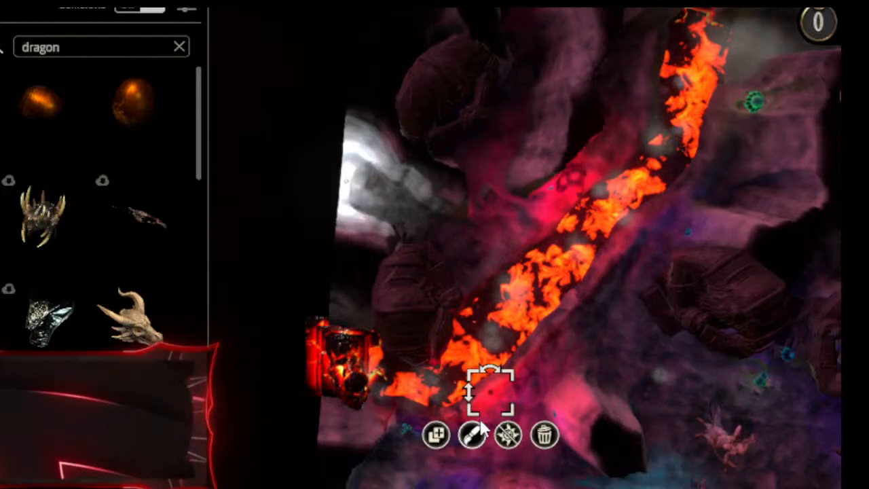
pyautogui.click(439, 437)
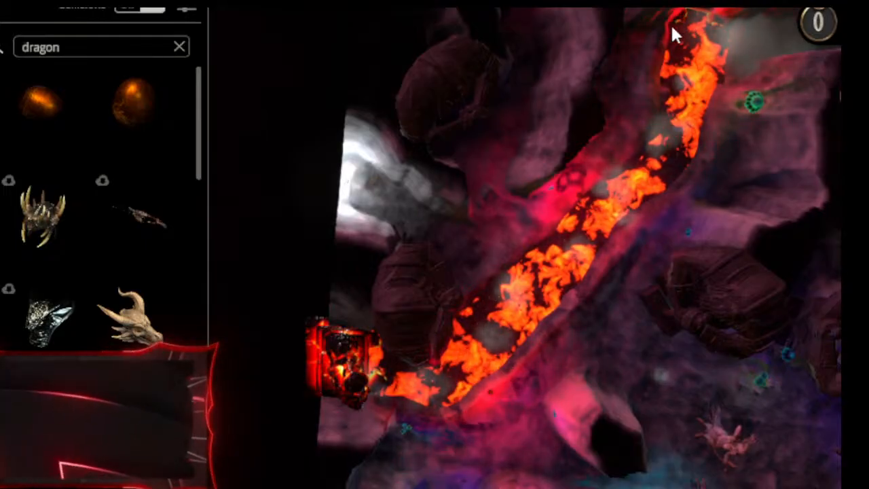
pyautogui.click(652, 37)
pyautogui.click(609, 74)
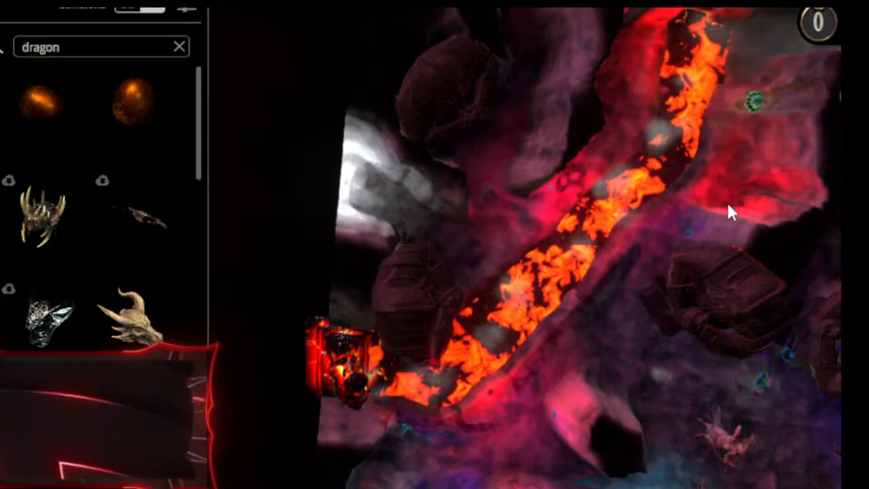
pyautogui.click(727, 200)
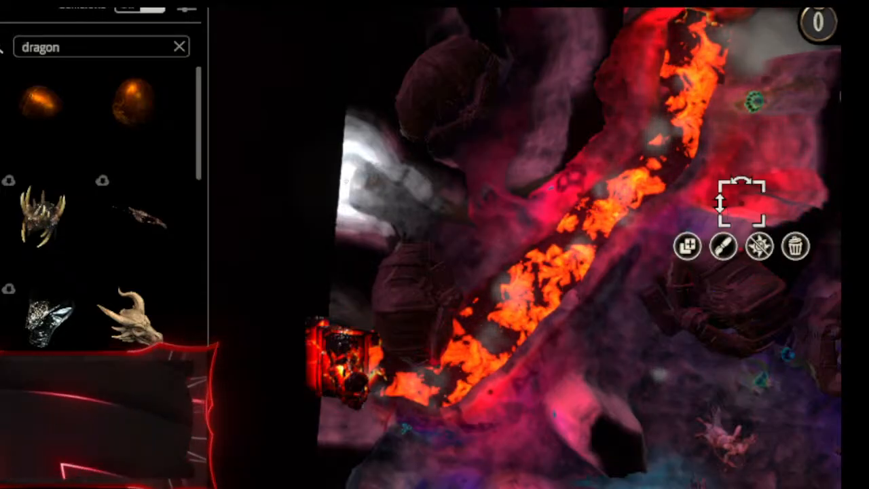
# Duplicate the red light onto the rock slope beside the upper boulder, recolour the copy amber and reduce its brightness.
pyautogui.click(687, 246)
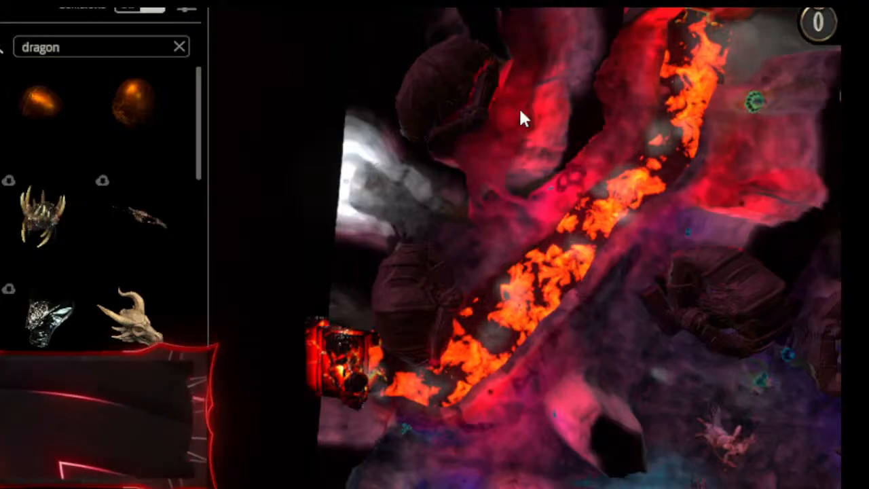
pyautogui.click(519, 107)
pyautogui.click(508, 151)
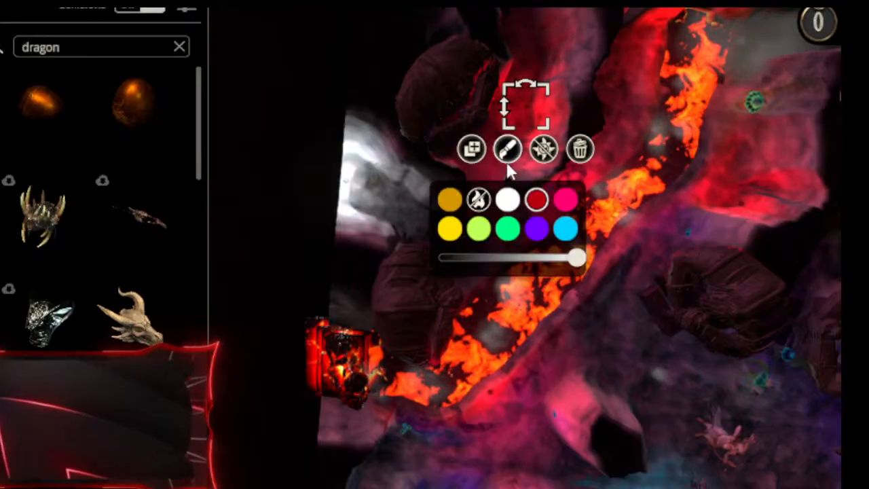
pyautogui.click(449, 200)
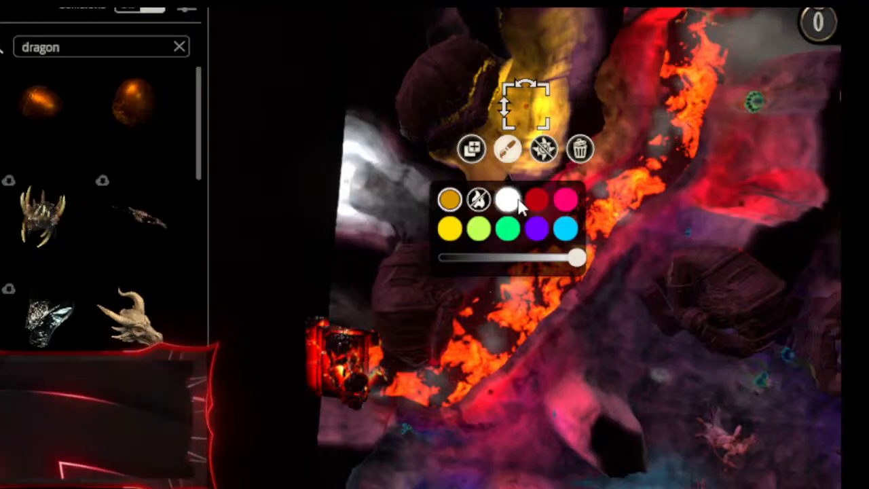
pyautogui.moveTo(577, 258); pyautogui.dragTo(527, 259)
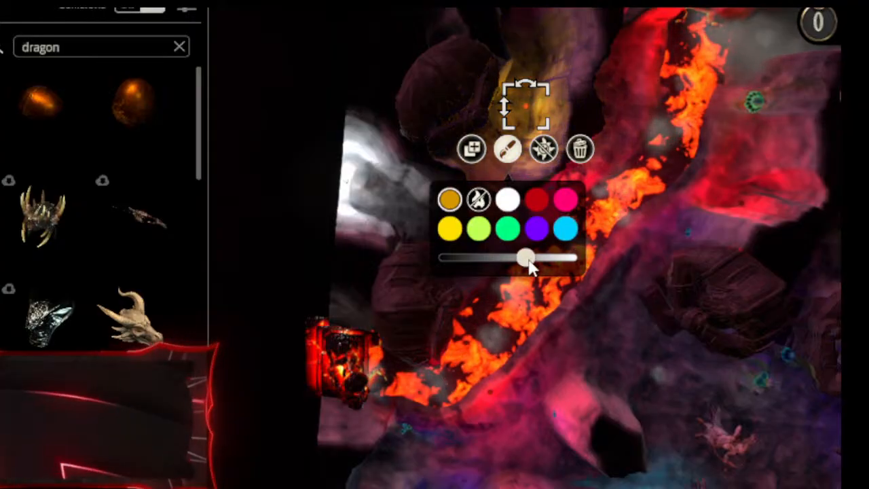
# Duplicate the amber light and place copies by the boulder on the lava bank, at the chamber's centre and near its end alcove.
pyautogui.click(468, 159)
pyautogui.moveTo(523, 378); pyautogui.dragTo(497, 203, button='middle')
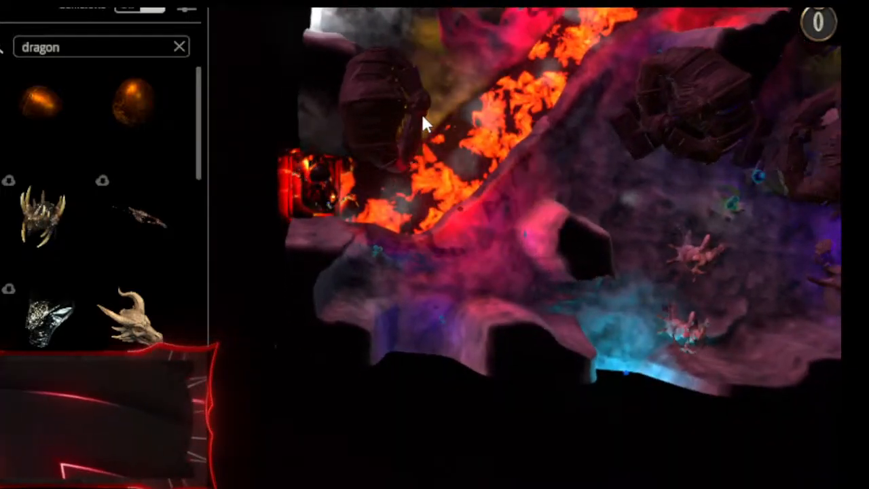
pyautogui.click(421, 114)
pyautogui.click(370, 157)
pyautogui.click(486, 258)
pyautogui.click(434, 297)
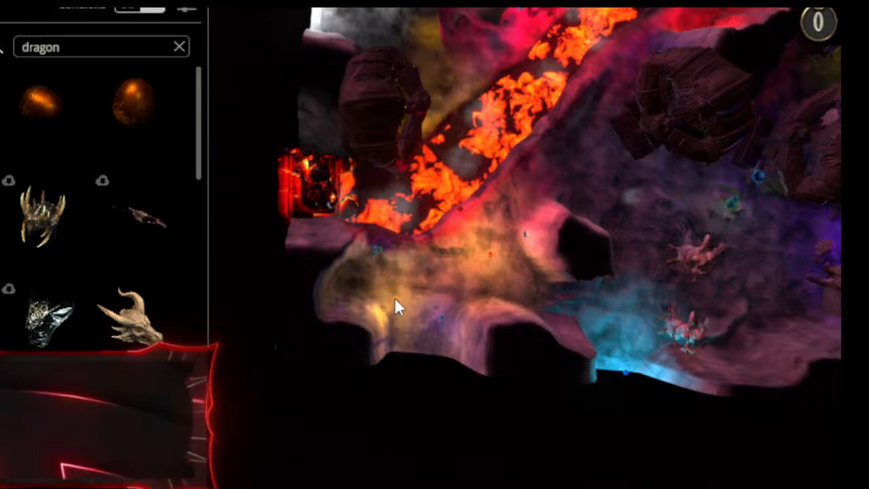
pyautogui.click(396, 300)
# Duplicate the amber light into the open cavern beside the statues and dim the copy.
pyautogui.moveTo(415, 187); pyautogui.dragTo(528, 304, button='right')
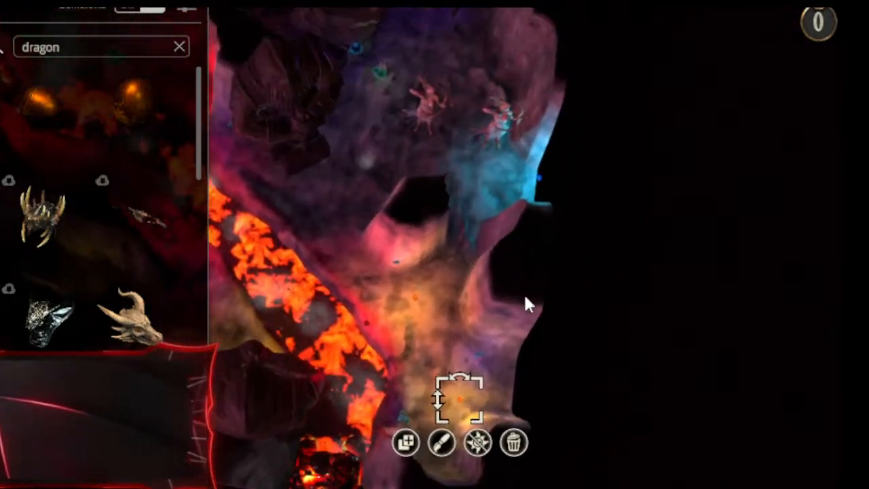
pyautogui.click(418, 443)
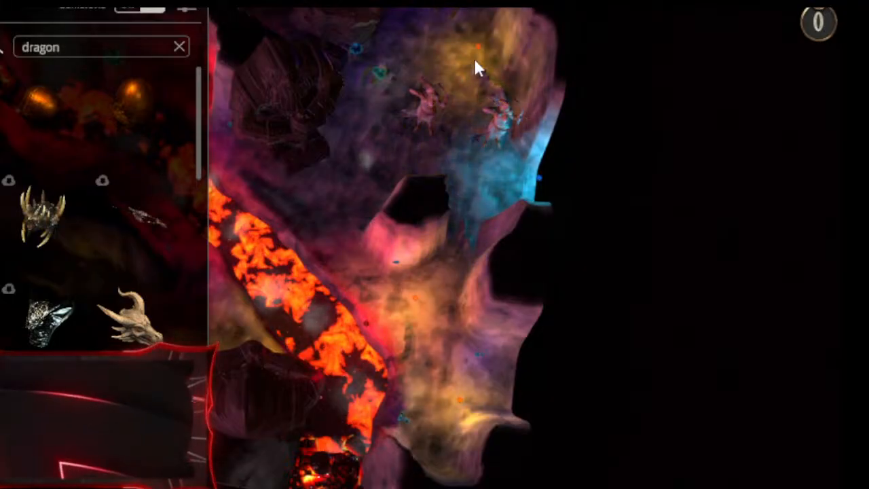
pyautogui.click(435, 70)
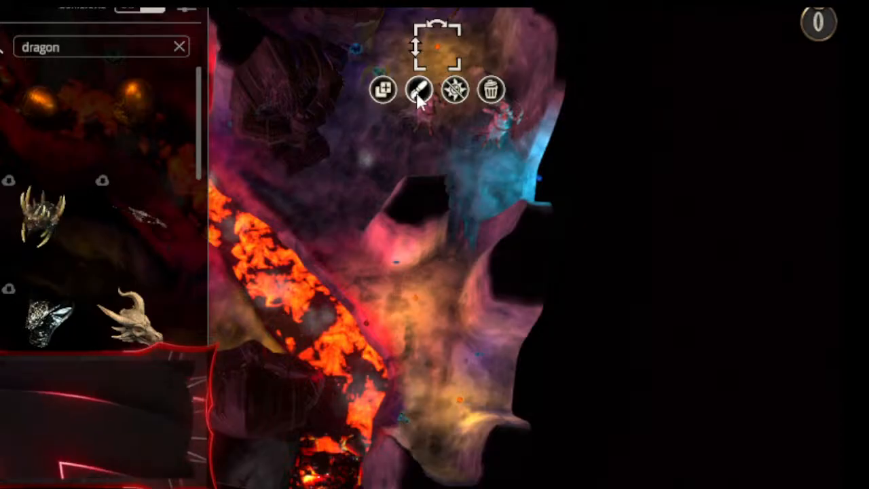
pyautogui.click(418, 91)
pyautogui.moveTo(429, 206); pyautogui.dragTo(409, 205)
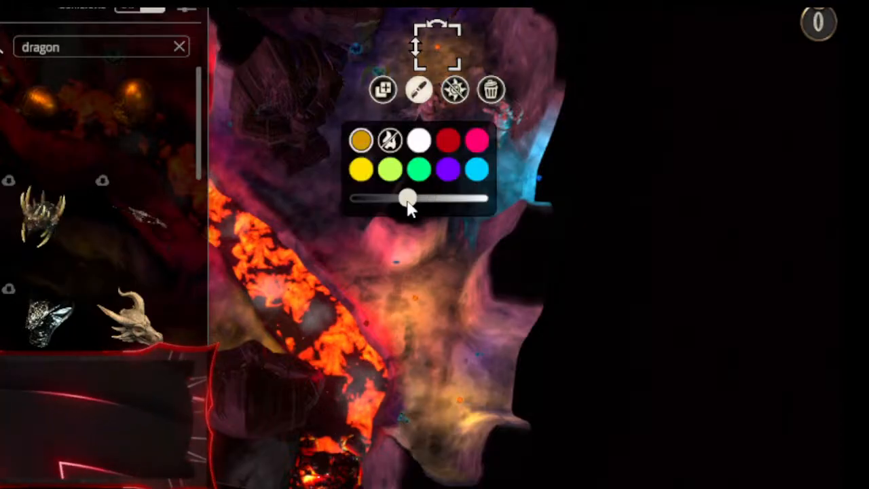
# Duplicate the dimmed amber light and place copies before the yellow alcove, below the neighbouring boulder and in front of the green alcove.
pyautogui.click(379, 93)
pyautogui.press('a')
pyautogui.press('w')
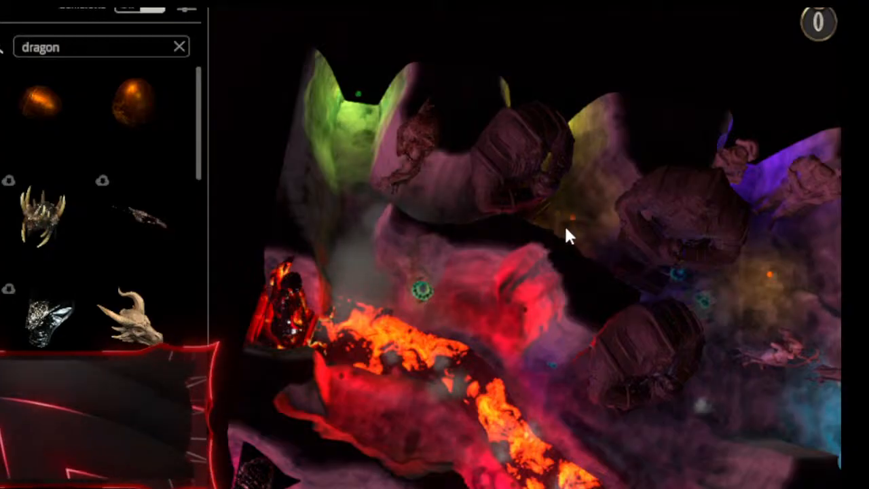
pyautogui.click(566, 230)
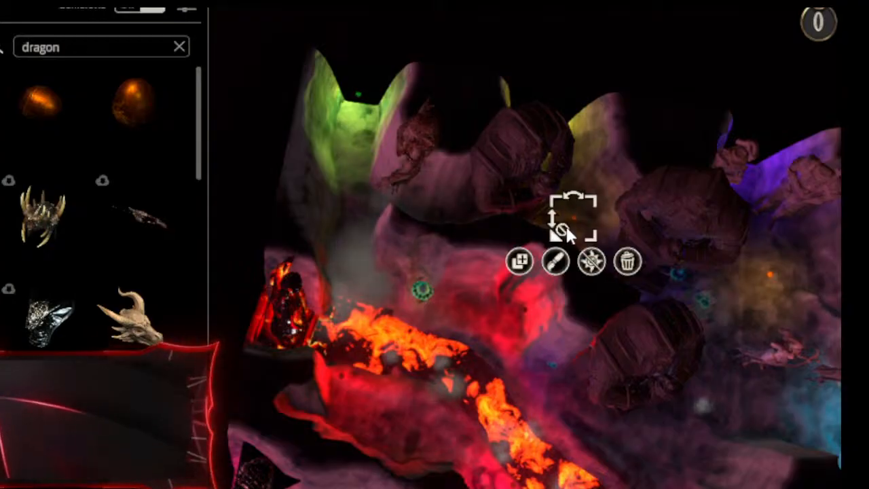
pyautogui.click(518, 258)
pyautogui.click(453, 226)
pyautogui.click(400, 254)
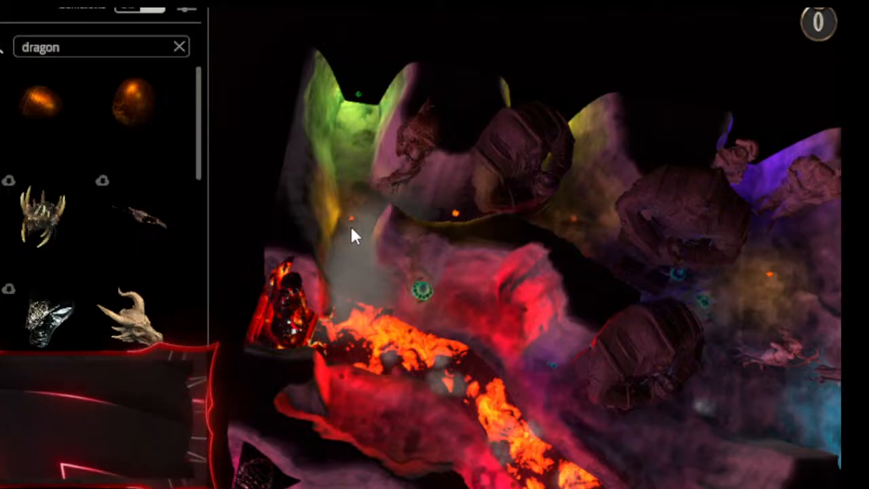
pyautogui.click(350, 227)
# Duplicate the dimmed amber light and place two copies along the passage between the two large boulders.
pyautogui.click(304, 260)
pyautogui.moveTo(655, 193); pyautogui.dragTo(307, 159, button='right')
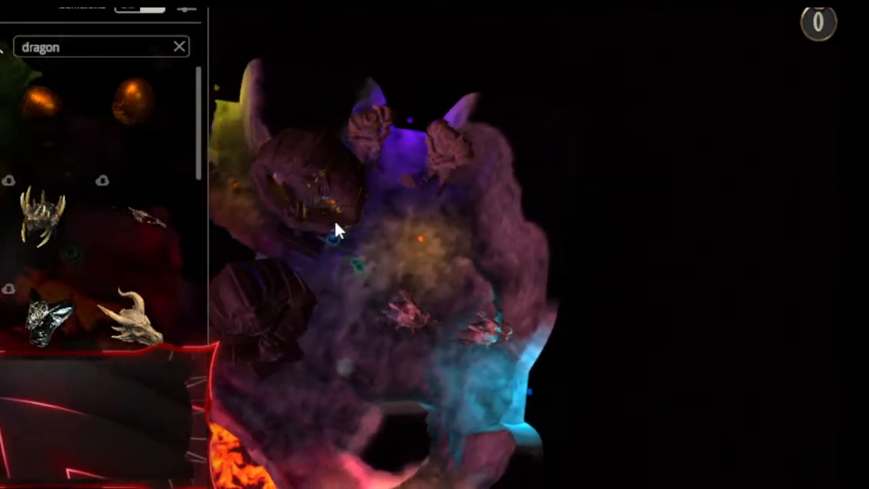
pyautogui.click(258, 244)
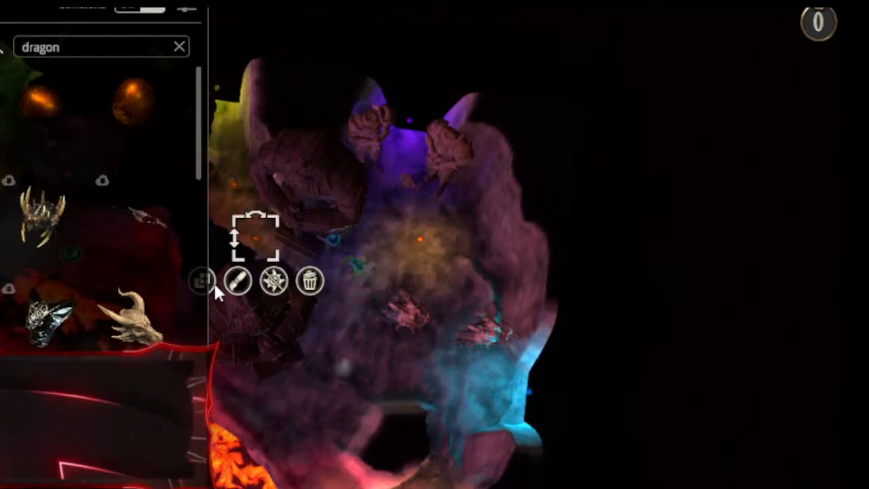
pyautogui.moveTo(285, 339); pyautogui.dragTo(351, 327, button='right')
pyautogui.click(271, 272)
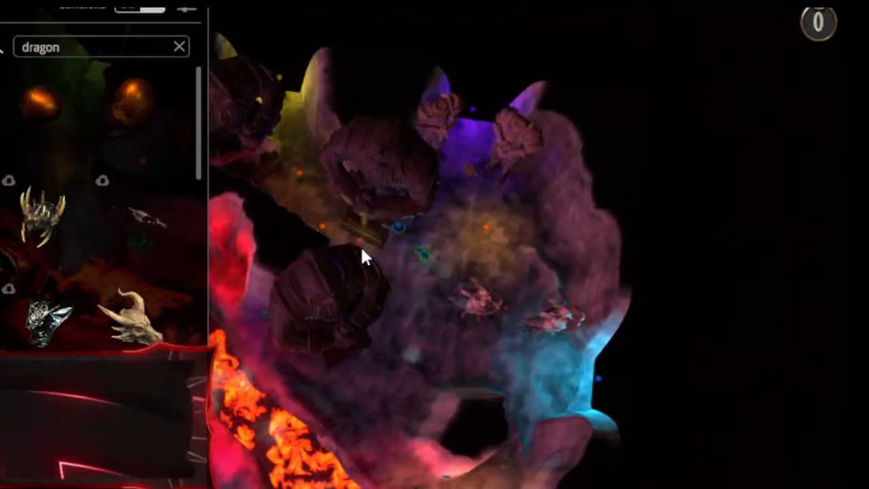
pyautogui.click(384, 259)
# Duplicate the dimmed amber light and place copies beside the statues and on the open floor toward the lava river.
pyautogui.click(335, 293)
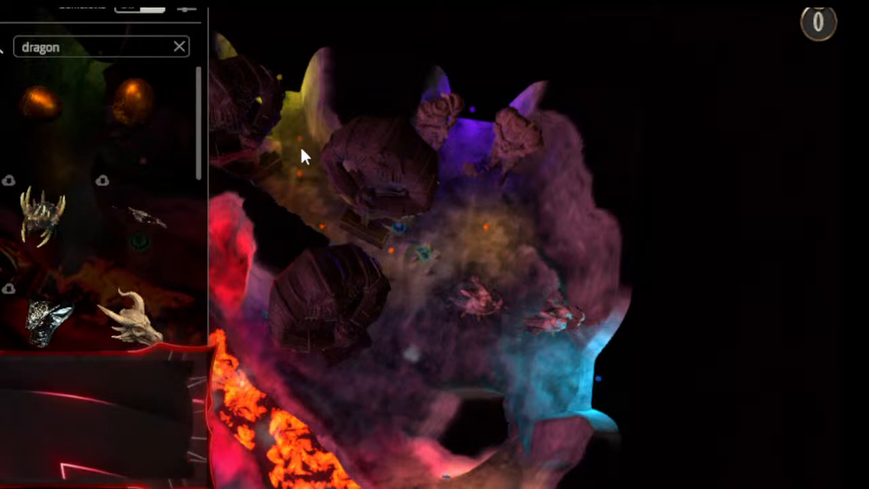
pyautogui.moveTo(434, 396); pyautogui.dragTo(628, 225, button='right')
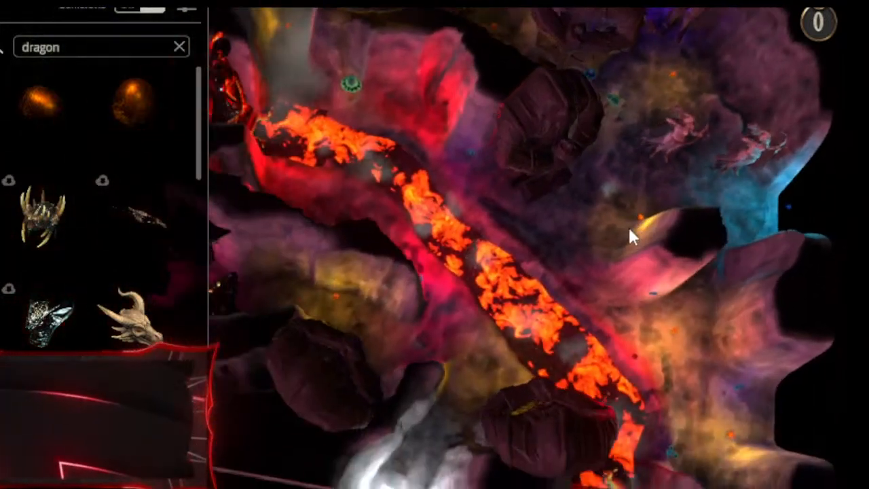
pyautogui.click(612, 160)
pyautogui.click(568, 197)
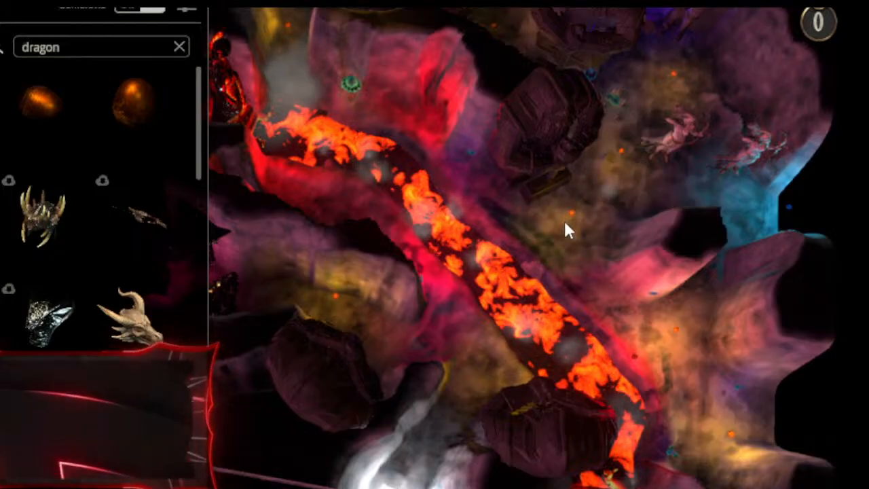
pyautogui.click(565, 217)
pyautogui.click(682, 322)
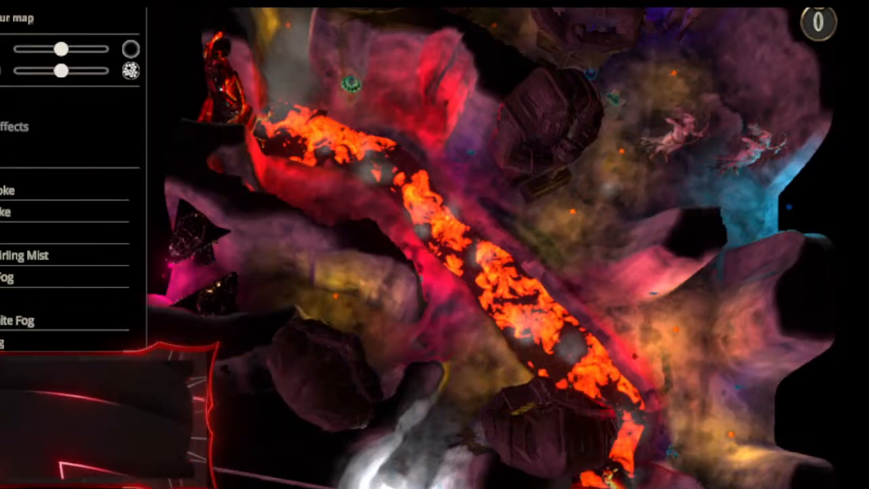
# Raise the effect brush density to maximum and paint white fog along the lava river and into the amber-lit end alcove.
pyautogui.click(13, 298)
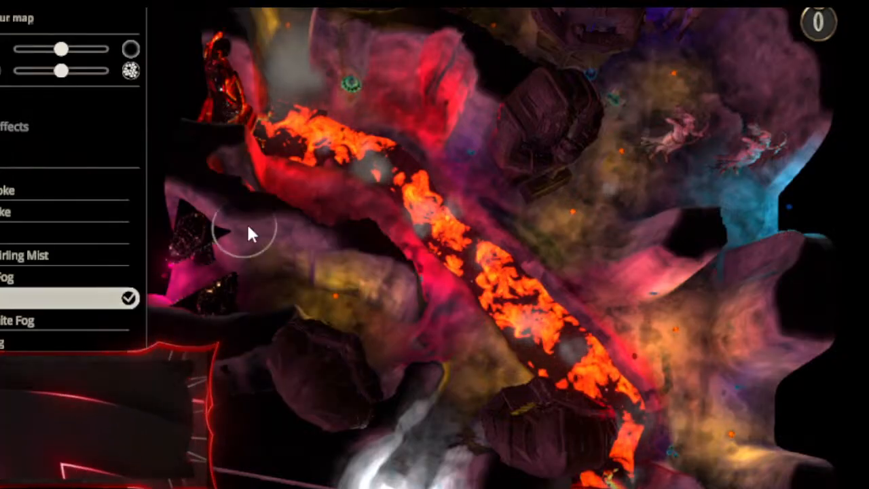
pyautogui.moveTo(368, 165)
pyautogui.mouseDown()
pyautogui.moveTo(462, 237)
pyautogui.moveTo(550, 288)
pyautogui.moveTo(590, 340)
pyautogui.mouseUp()
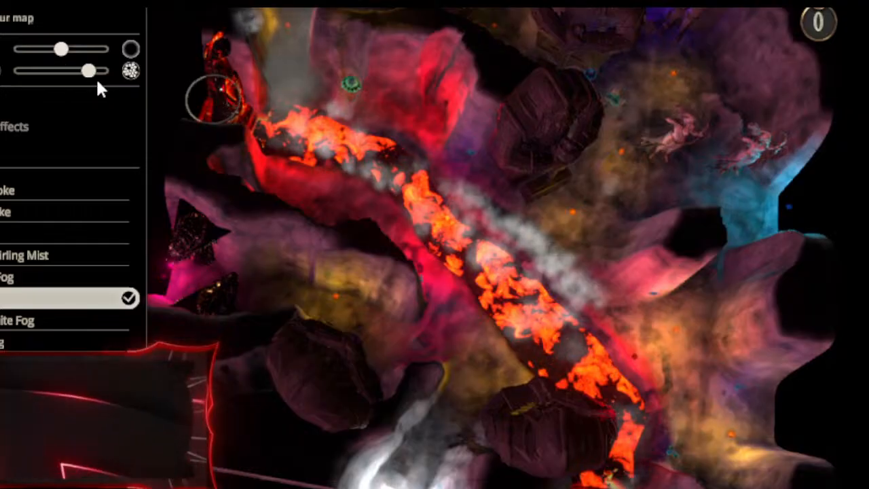
pyautogui.moveTo(507, 286)
pyautogui.mouseDown()
pyautogui.moveTo(391, 171)
pyautogui.moveTo(287, 118)
pyautogui.mouseUp()
pyautogui.moveTo(263, 114); pyautogui.dragTo(505, 302, button='middle')
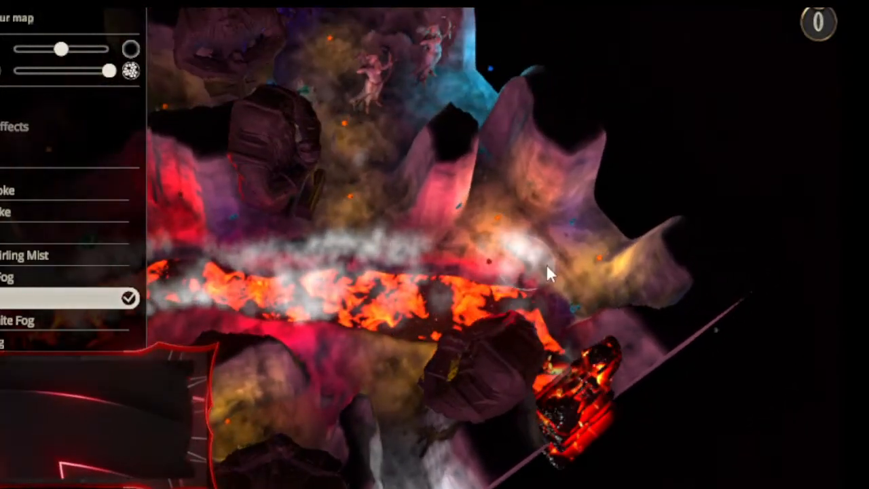
pyautogui.moveTo(523, 263); pyautogui.dragTo(694, 294)
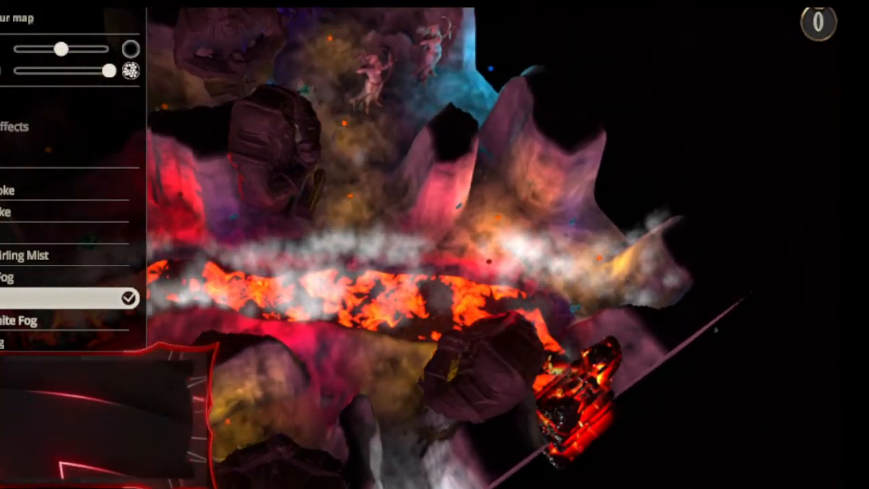
# Paint dark smoke over the amber-lit end alcove and along the banks of the lava river.
pyautogui.click(20, 190)
pyautogui.moveTo(628, 255)
pyautogui.mouseDown()
pyautogui.moveTo(591, 290)
pyautogui.moveTo(576, 287)
pyautogui.mouseUp()
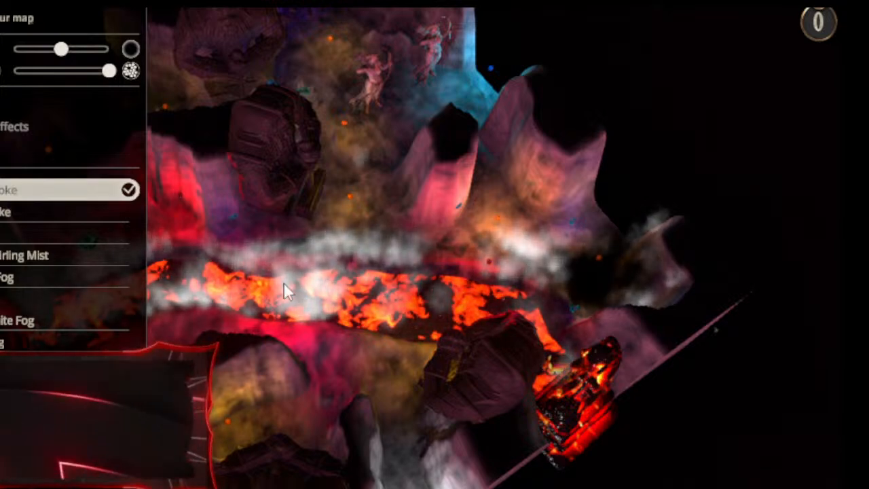
pyautogui.moveTo(290, 282); pyautogui.dragTo(567, 289, button='middle')
pyautogui.moveTo(630, 367); pyautogui.dragTo(3, 224, button='middle')
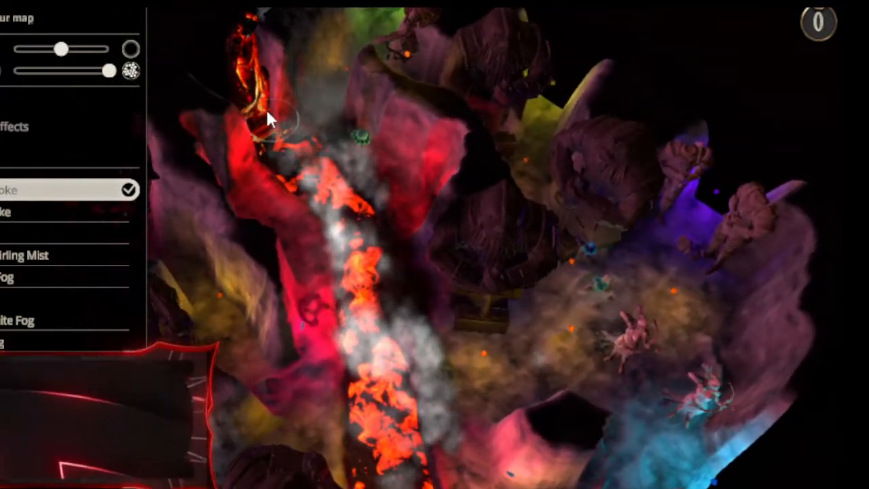
pyautogui.moveTo(294, 178); pyautogui.dragTo(602, 99, button='middle')
pyautogui.moveTo(603, 99); pyautogui.dragTo(560, 120)
pyautogui.moveTo(432, 271); pyautogui.dragTo(598, 243, button='middle')
pyautogui.moveTo(598, 242); pyautogui.dragTo(449, 405, button='right')
pyautogui.moveTo(448, 406); pyautogui.dragTo(467, 231, button='middle')
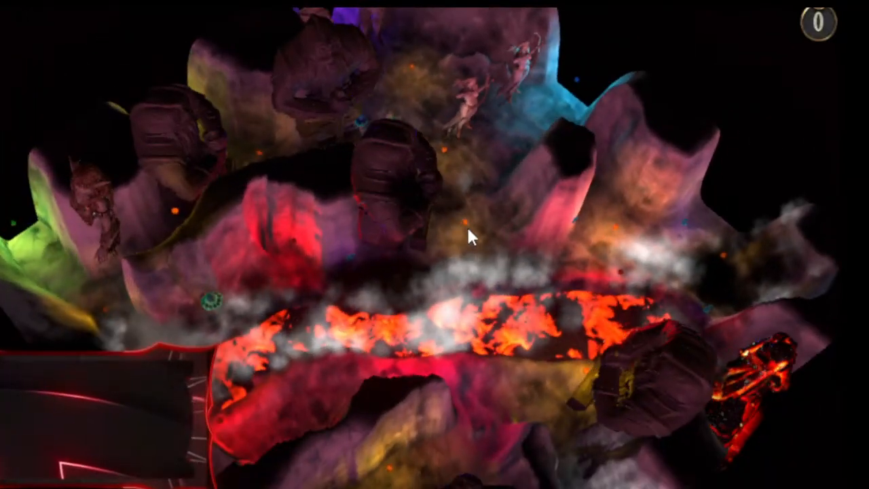
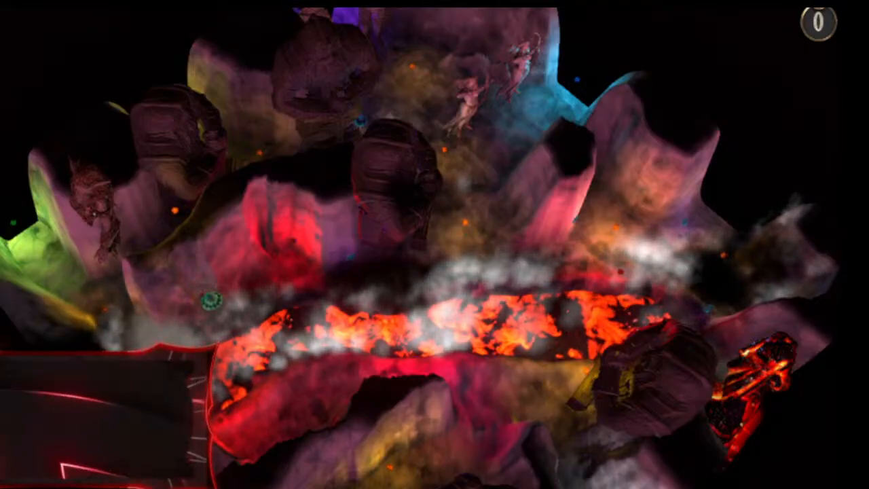
pyautogui.moveTo(546, 151); pyautogui.dragTo(563, 170)
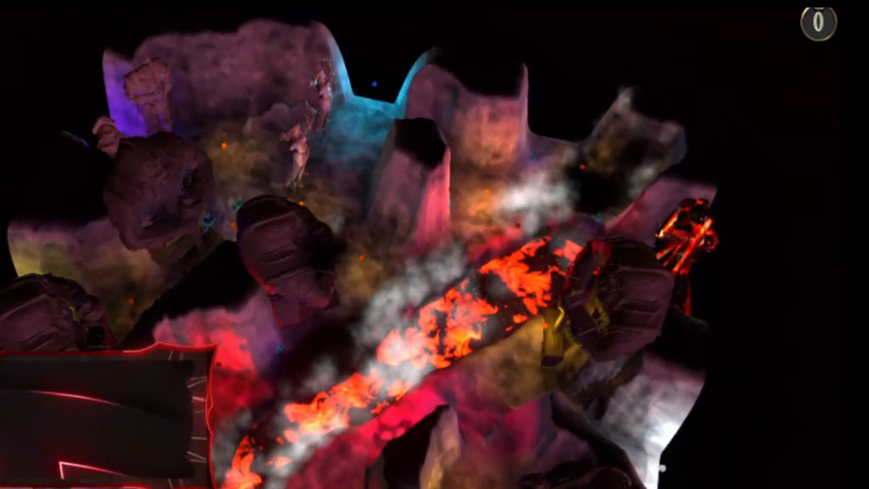
pyautogui.press('Tab')
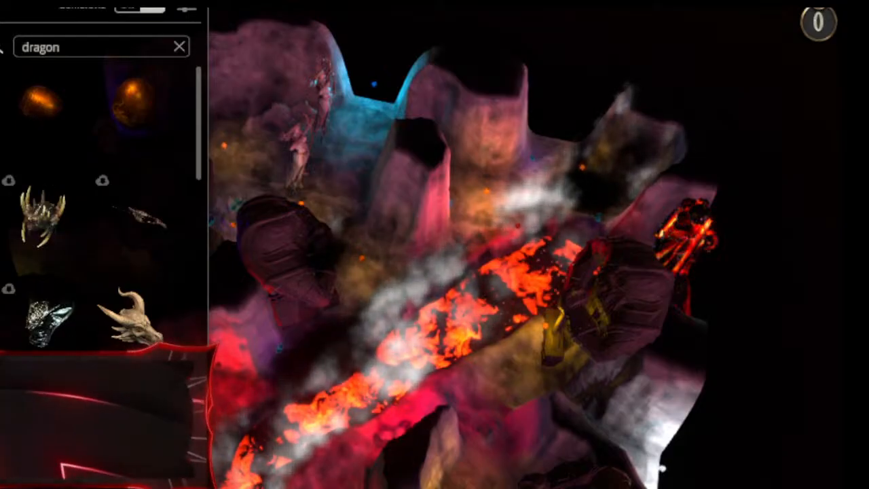
# Search the object library for "str", "tote" and "stat", and browse the statue models for a suitable decoration.
pyautogui.doubleClick(68, 47)
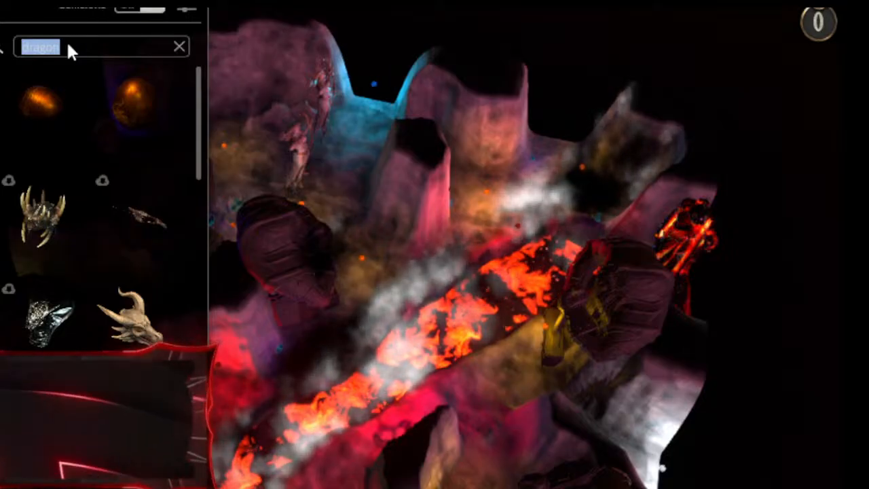
pyautogui.write('strw')
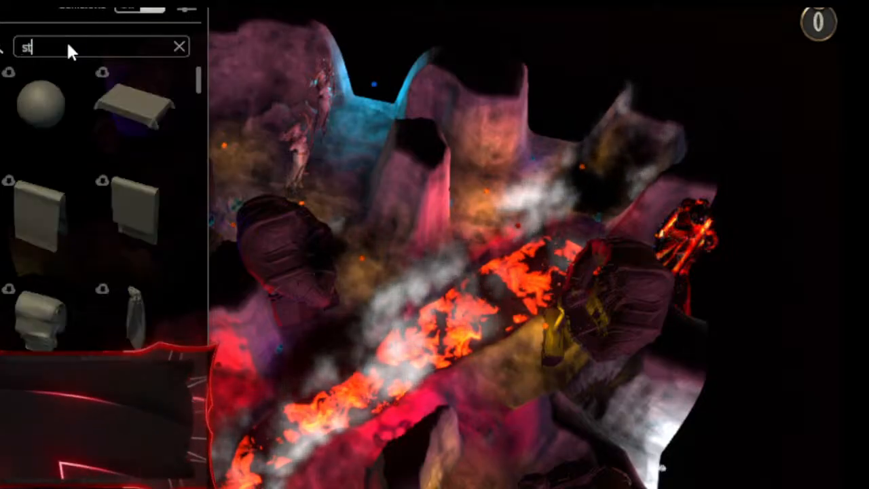
pyautogui.press('BackSpace')
pyautogui.press('BackSpace')
pyautogui.press('BackSpace')
pyautogui.press('BackSpace')
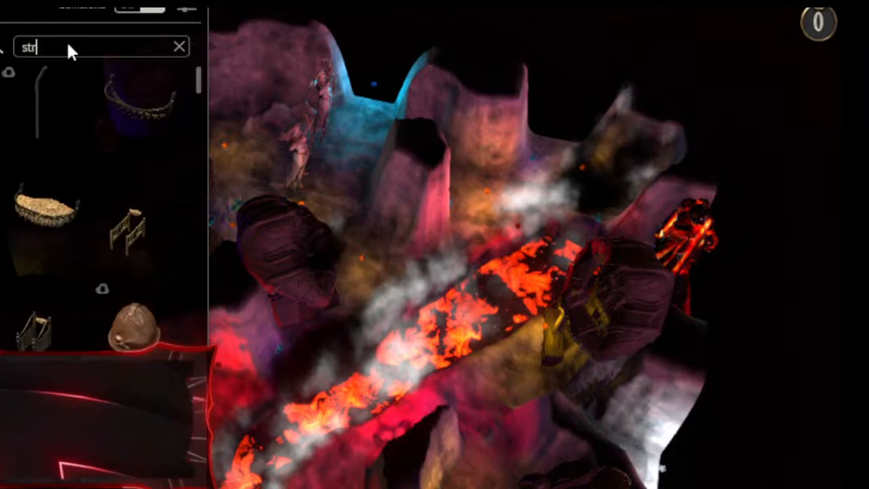
pyautogui.write('tote')
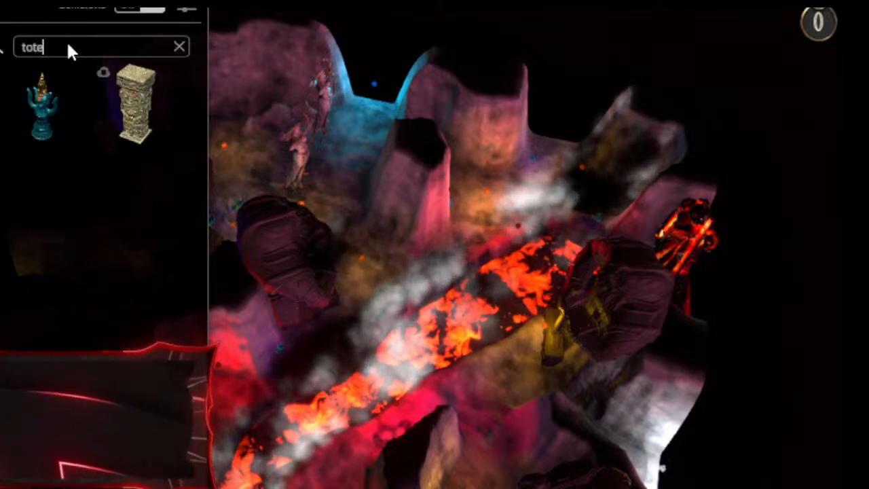
pyautogui.press('BackSpace')
pyautogui.press('BackSpace')
pyautogui.press('BackSpace')
pyautogui.press('BackSpace')
pyautogui.write('stat')
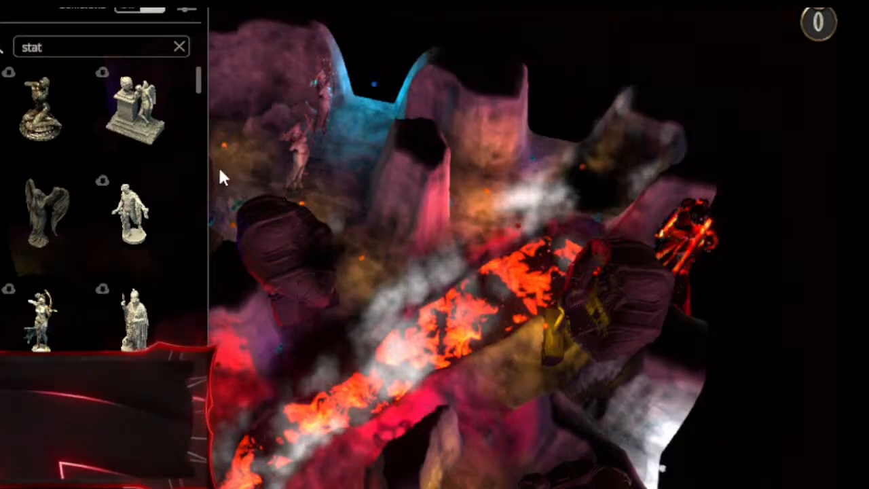
pyautogui.moveTo(196, 76); pyautogui.dragTo(198, 126)
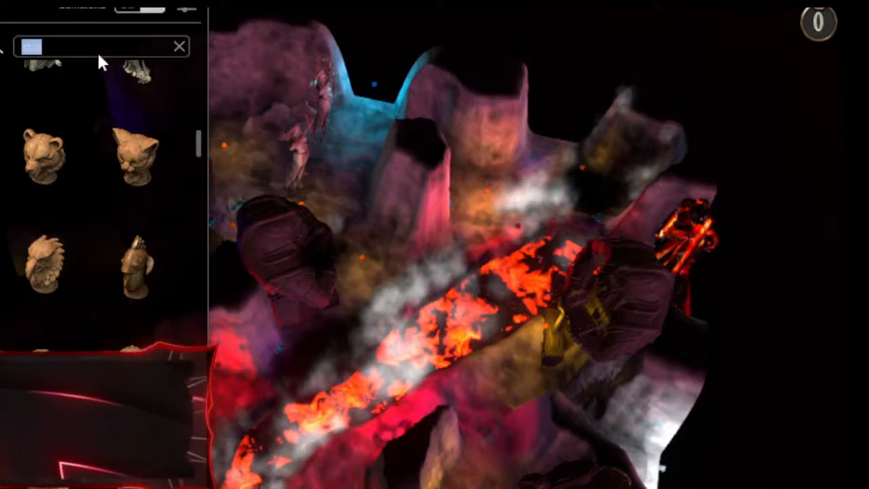
# Search the object library for "gate" and place the empty round stone portal frame in the alcove at the lava river's end.
pyautogui.write('gate')
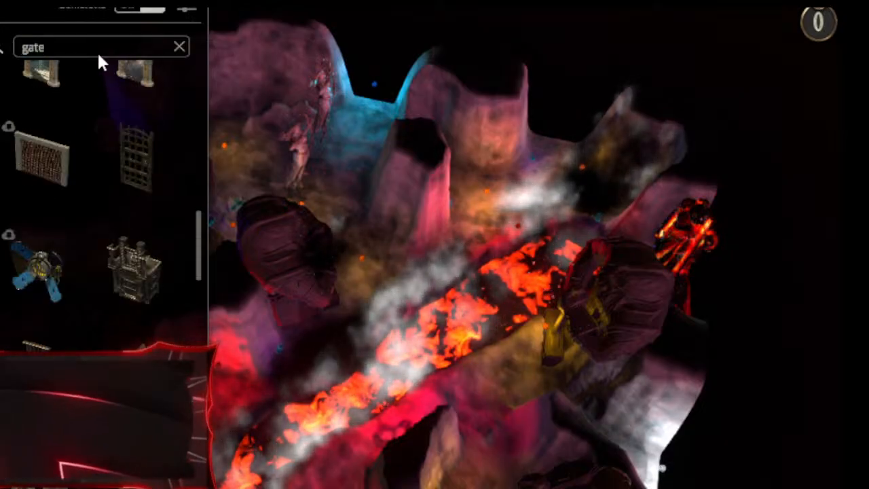
pyautogui.moveTo(202, 267); pyautogui.dragTo(242, 360)
pyautogui.moveTo(43, 303); pyautogui.dragTo(557, 170)
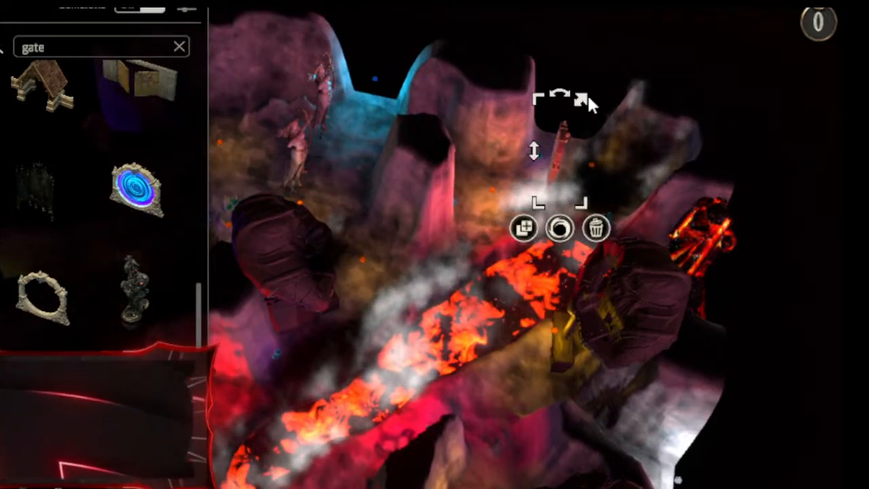
# Rotate the round stone frame to face the cavern, enlarge it and position it across the alcove at height 0.2.
pyautogui.moveTo(557, 97); pyautogui.dragTo(482, 111)
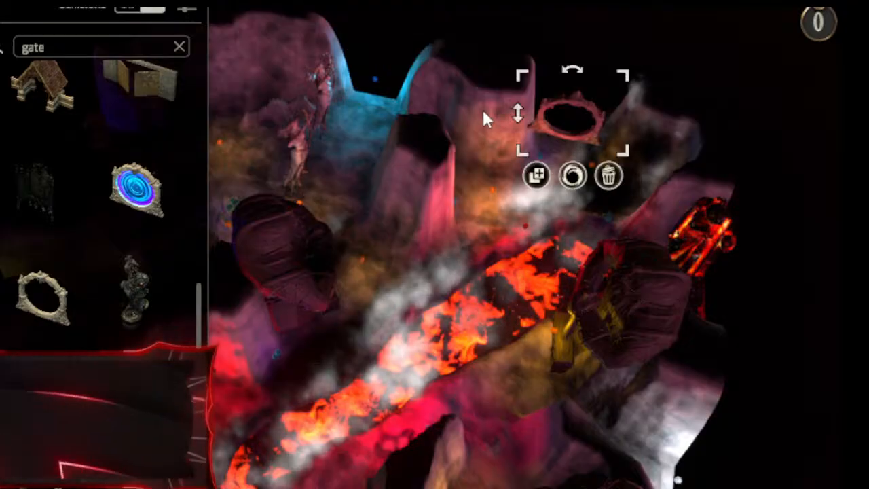
pyautogui.moveTo(618, 70); pyautogui.dragTo(672, 65)
pyautogui.moveTo(516, 68); pyautogui.dragTo(358, 465)
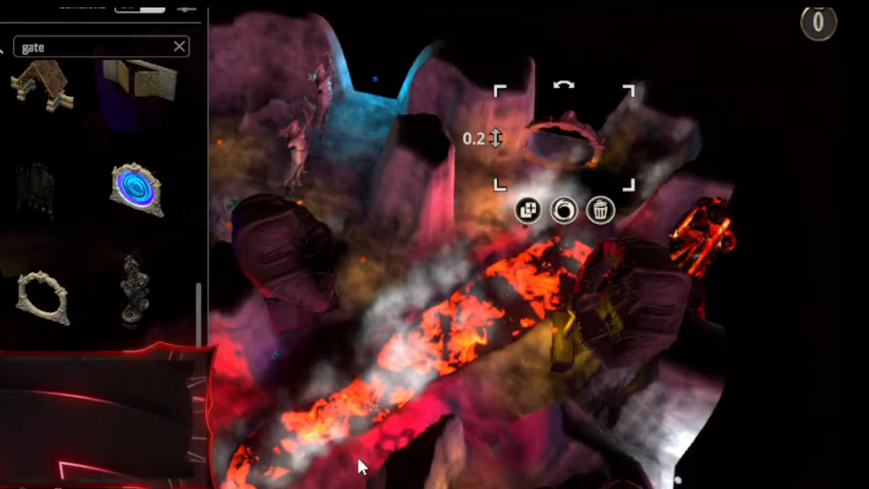
pyautogui.moveTo(623, 93); pyautogui.dragTo(679, 84)
pyautogui.moveTo(578, 126)
pyautogui.mouseDown()
pyautogui.moveTo(582, 142)
pyautogui.moveTo(574, 132)
pyautogui.mouseUp()
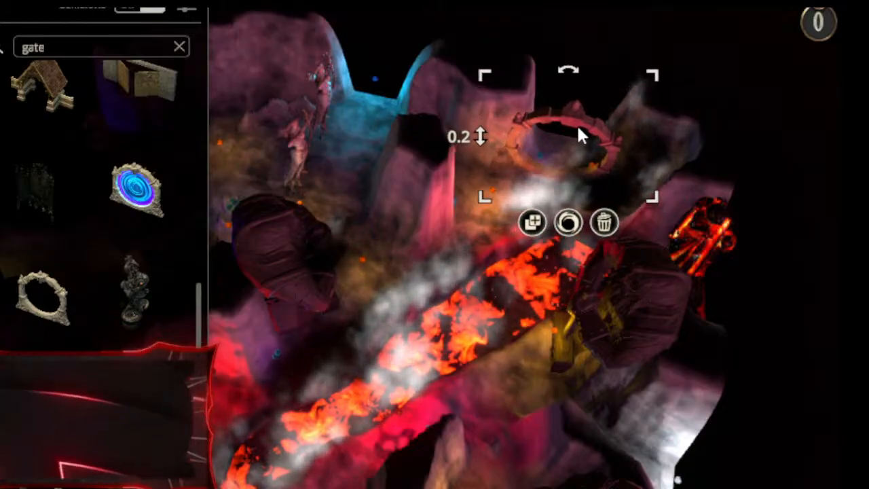
# Try the available portal variants on the round stone frame and give it the fiery red swirling vortex.
pyautogui.click(564, 224)
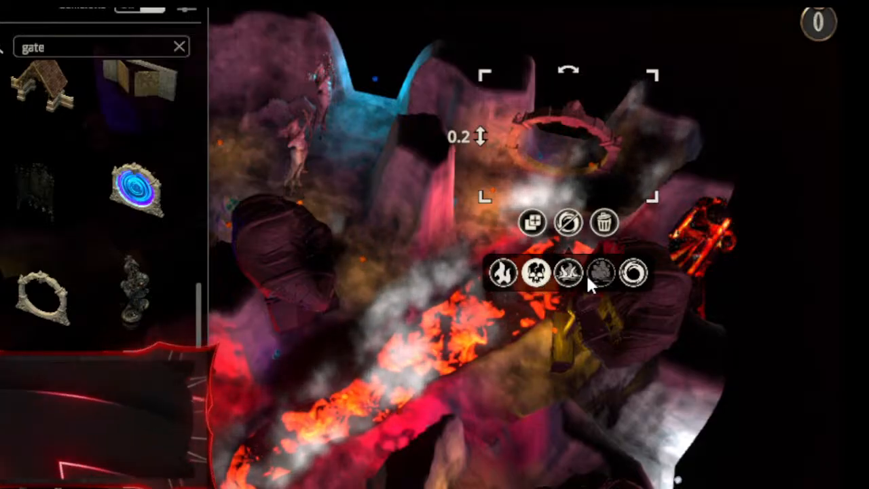
pyautogui.click(635, 275)
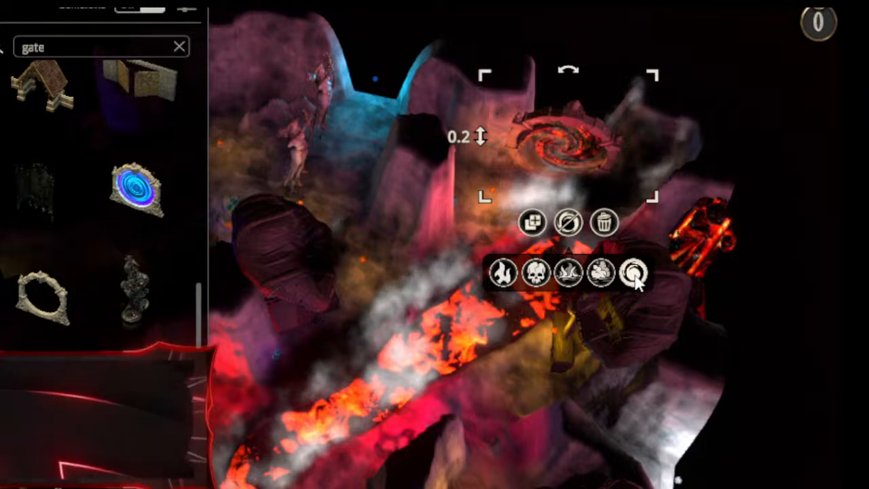
pyautogui.click(601, 272)
pyautogui.moveTo(686, 193); pyautogui.dragTo(504, 326, button='middle')
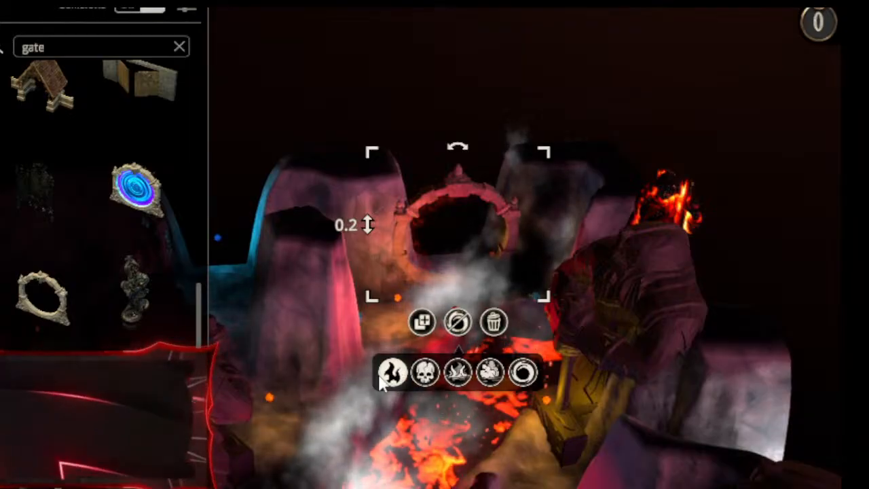
pyautogui.click(460, 322)
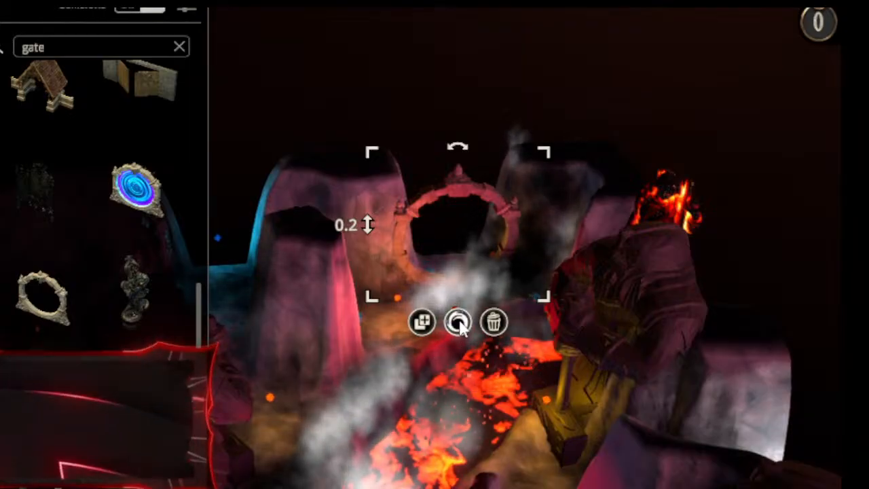
pyautogui.click(460, 322)
pyautogui.moveTo(466, 269); pyautogui.dragTo(444, 266, button='middle')
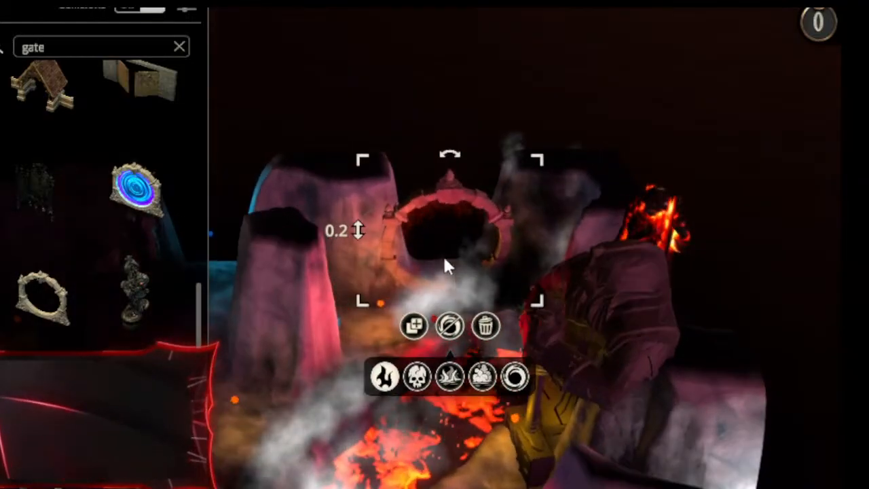
pyautogui.click(518, 378)
pyautogui.click(616, 11)
# Close the object library and change the yellow light in the alcove behind the giant statues to white.
pyautogui.moveTo(401, 45); pyautogui.dragTo(352, 8, button='middle')
pyautogui.moveTo(238, 5); pyautogui.dragTo(400, 144, button='middle')
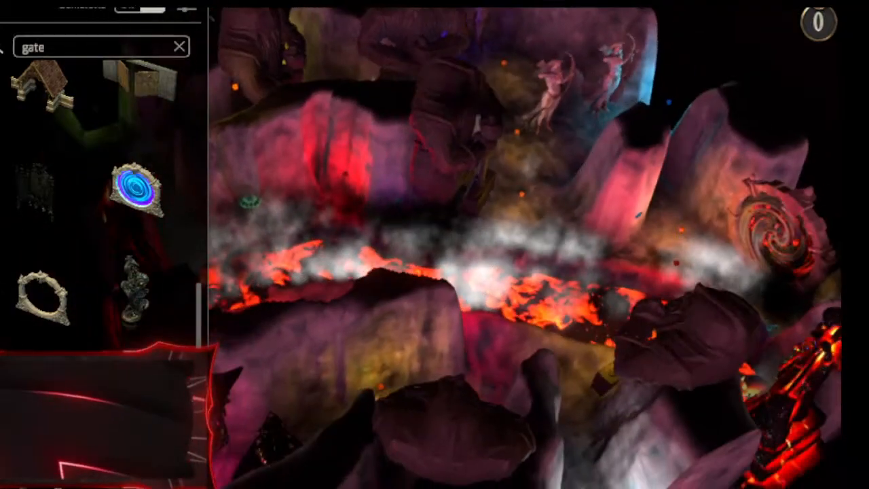
pyautogui.click(3, 46)
pyautogui.moveTo(264, 136); pyautogui.dragTo(306, 233, button='middle')
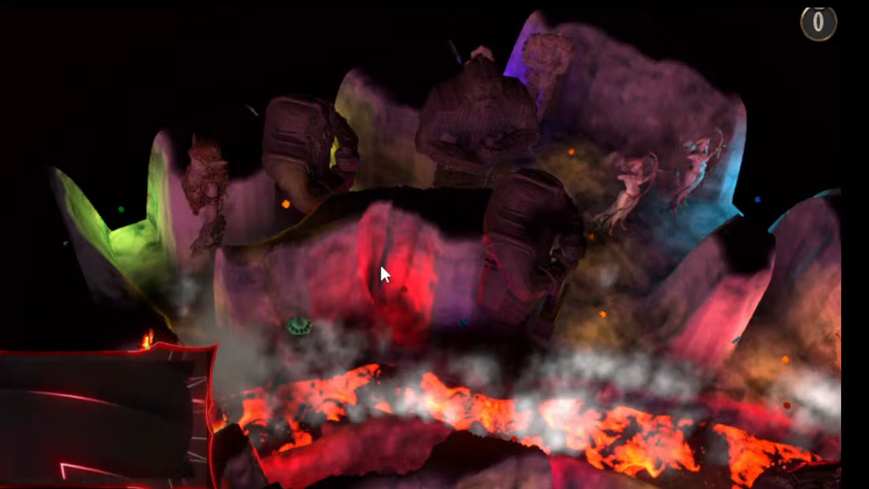
pyautogui.moveTo(428, 260)
pyautogui.mouseDown(button='middle')
pyautogui.moveTo(427, 250)
pyautogui.moveTo(249, 185)
pyautogui.moveTo(292, 120)
pyautogui.moveTo(333, 181)
pyautogui.moveTo(439, 227)
pyautogui.moveTo(689, 247)
pyautogui.moveTo(792, 243)
pyautogui.moveTo(567, 280)
pyautogui.moveTo(318, 265)
pyautogui.moveTo(238, 174)
pyautogui.moveTo(282, 107)
pyautogui.moveTo(221, 84)
pyautogui.moveTo(320, 38)
pyautogui.moveTo(258, 70)
pyautogui.moveTo(359, 43)
pyautogui.moveTo(289, 97)
pyautogui.moveTo(320, 101)
pyautogui.mouseUp(button='middle')
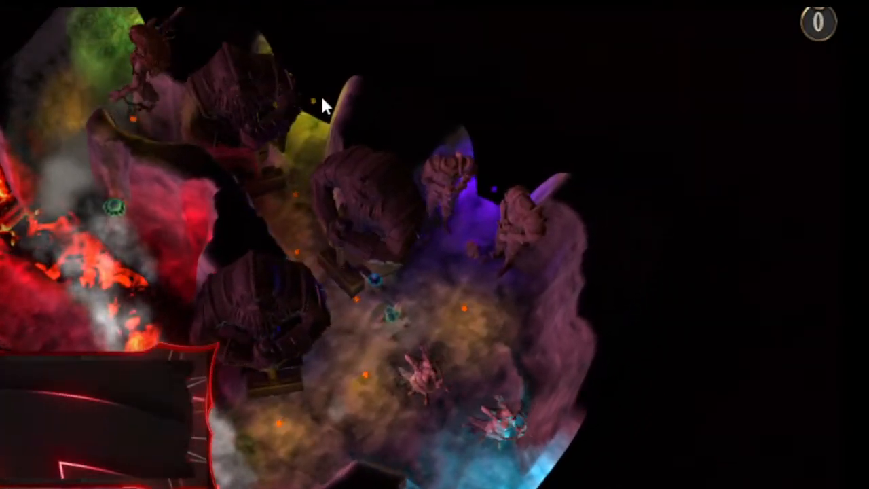
pyautogui.click(314, 108)
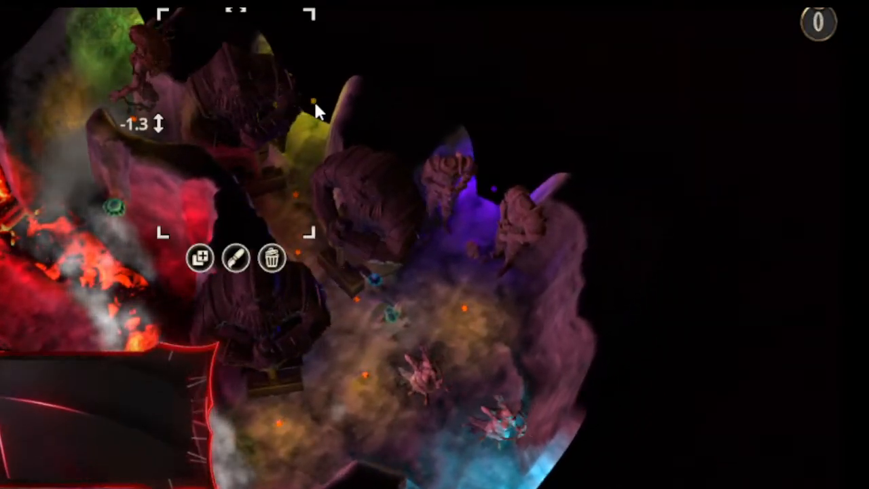
pyautogui.click(508, 70)
pyautogui.moveTo(355, 95); pyautogui.dragTo(299, 249, button='middle')
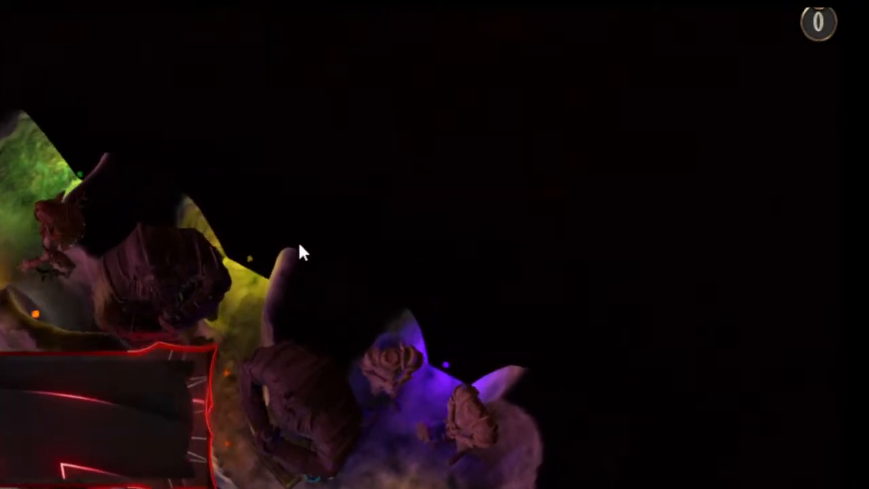
pyautogui.click(252, 261)
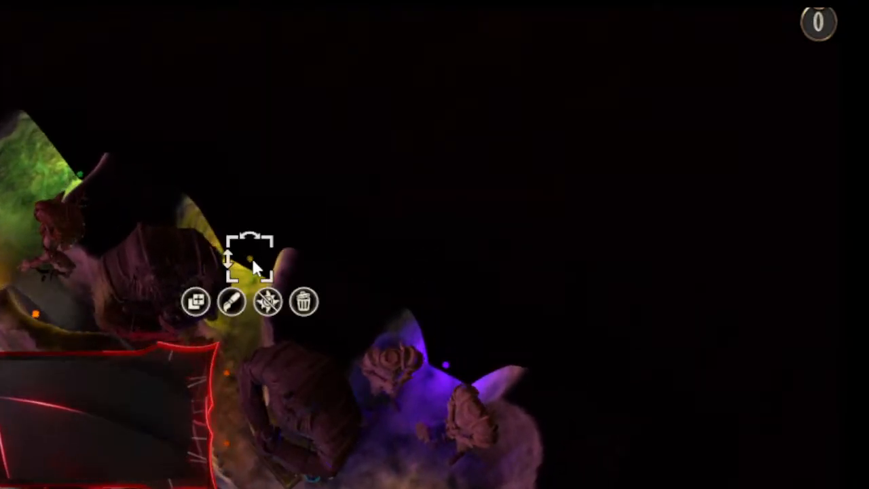
pyautogui.click(232, 301)
pyautogui.click(236, 354)
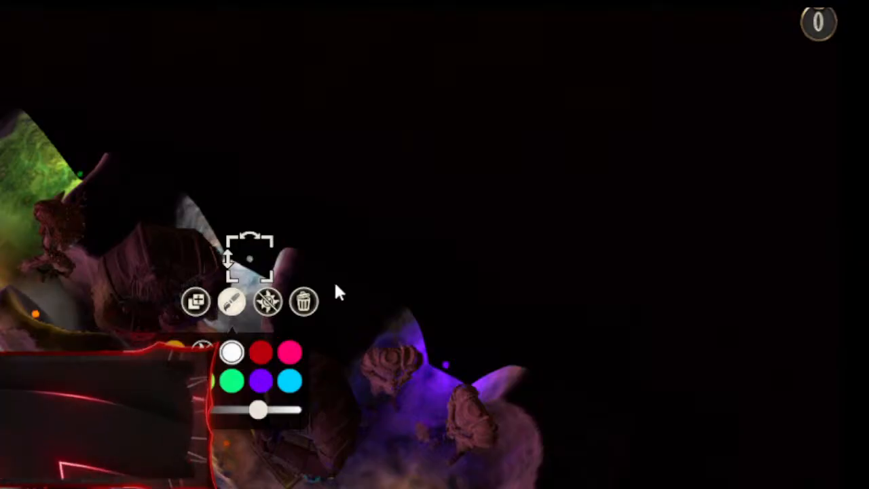
pyautogui.click(312, 324)
# Duplicate an amber light, place the copy at the swirling portal, and set it to red at maximum intensity.
pyautogui.moveTo(312, 326); pyautogui.dragTo(691, 151, button='middle')
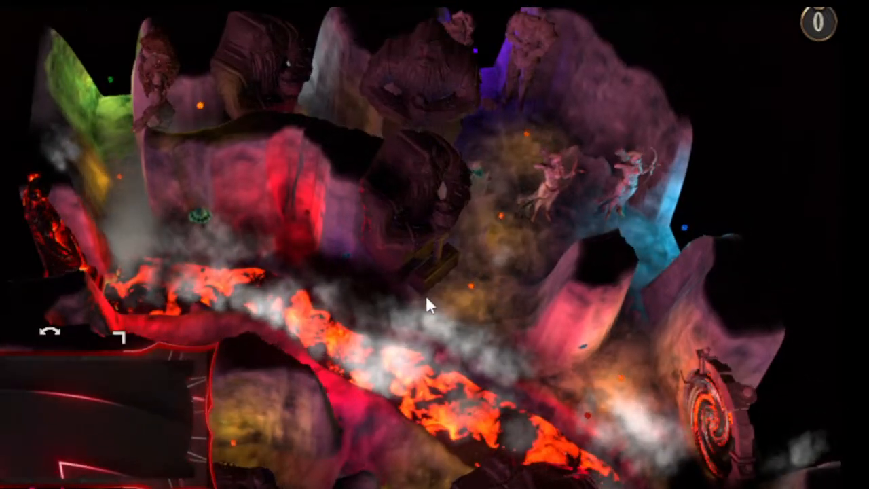
pyautogui.click(468, 286)
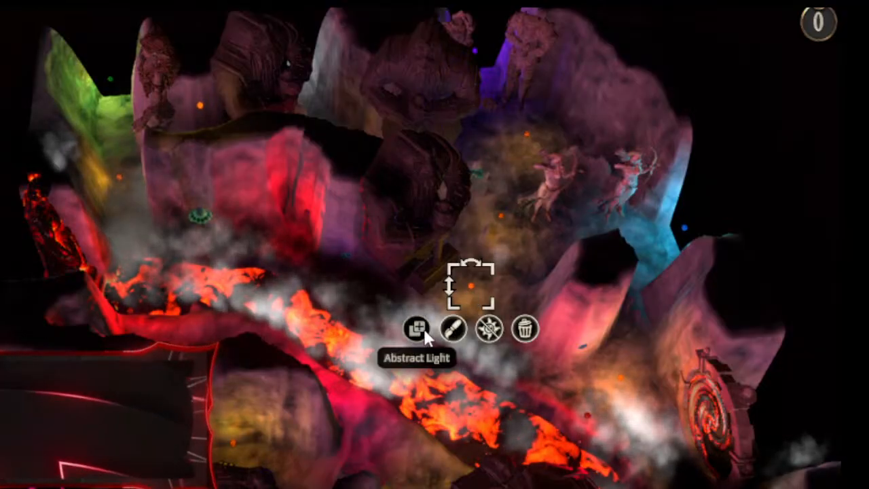
pyautogui.click(699, 453)
pyautogui.click(692, 474)
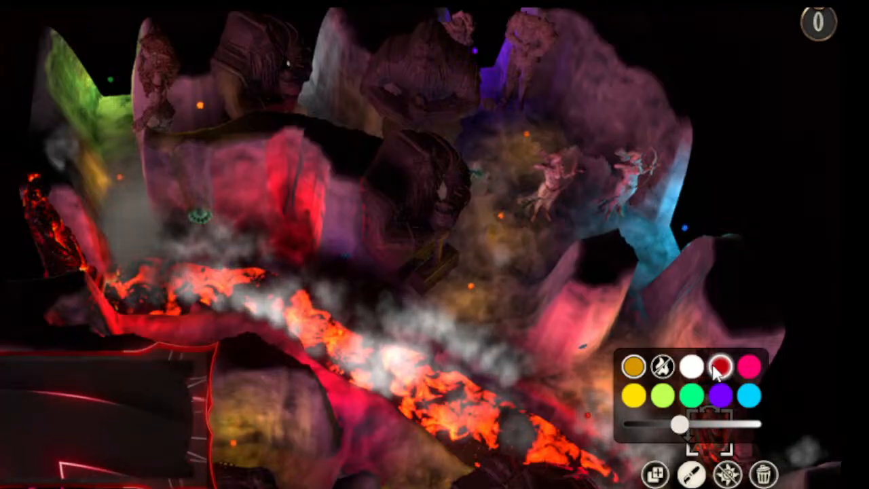
pyautogui.moveTo(681, 424); pyautogui.dragTo(796, 434)
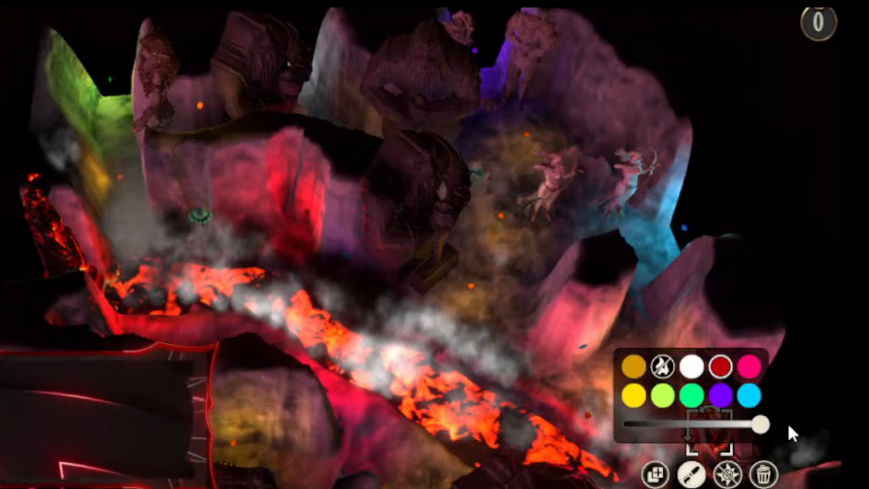
pyautogui.click(811, 404)
# Export the map as an image only, with 3D-wall perspective, rendered lights, High Quality (150 DPI) and the 34x34 grid size.
pyautogui.moveTo(458, 359); pyautogui.dragTo(607, 391, button='middle')
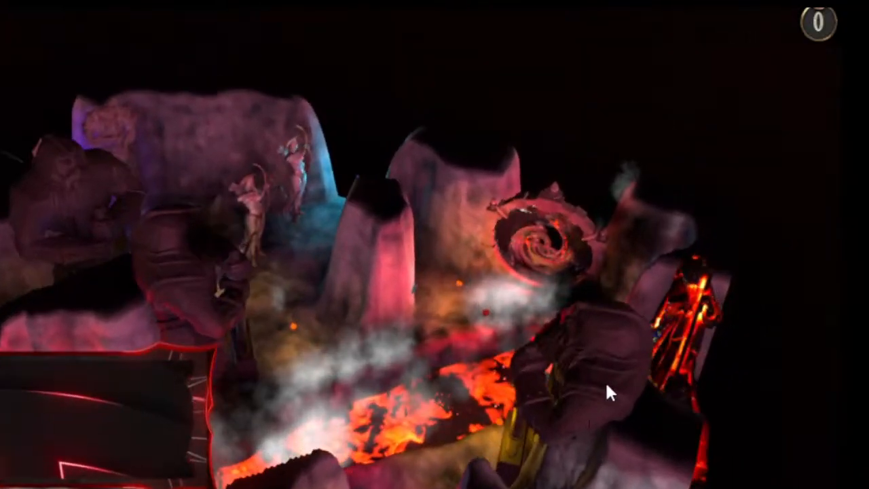
pyautogui.moveTo(550, 369); pyautogui.dragTo(246, 345, button='middle')
pyautogui.press('a')
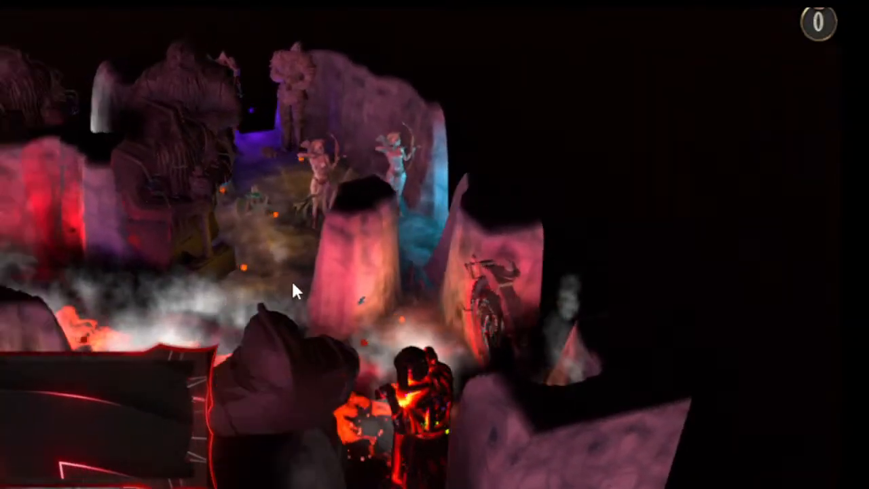
pyautogui.click(5, 5)
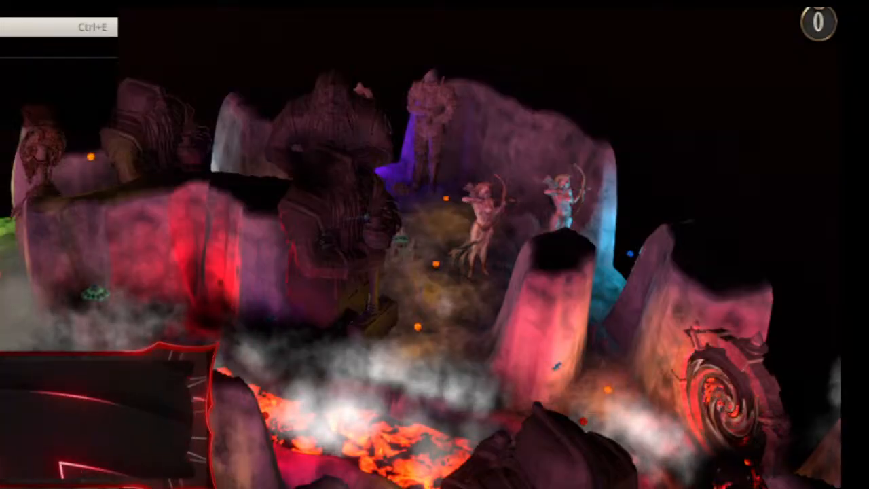
pyautogui.click(8, 31)
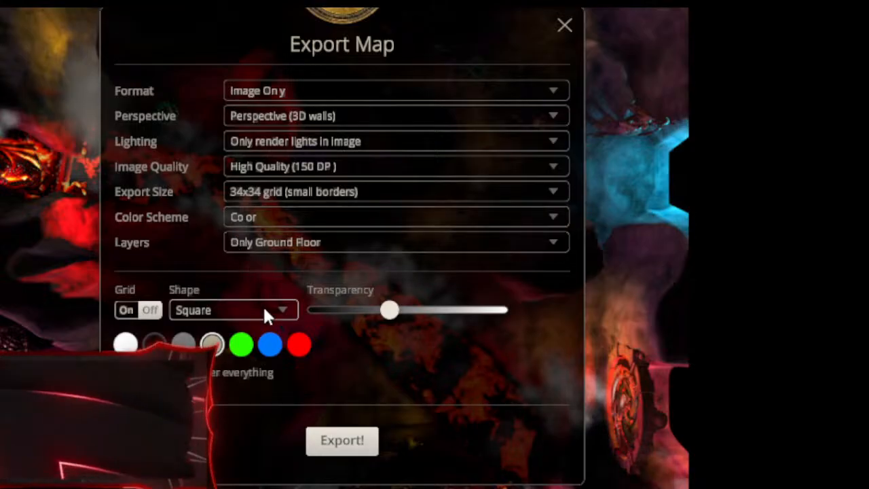
pyautogui.click(269, 345)
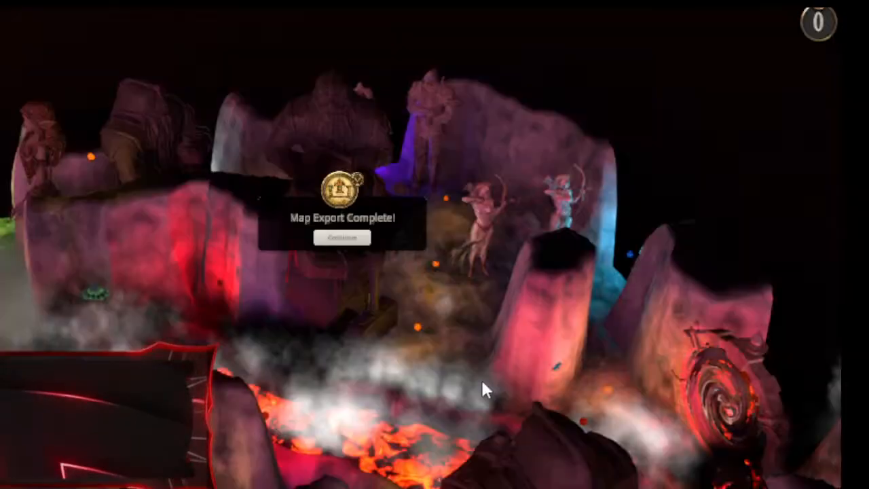
pyautogui.click(381, 249)
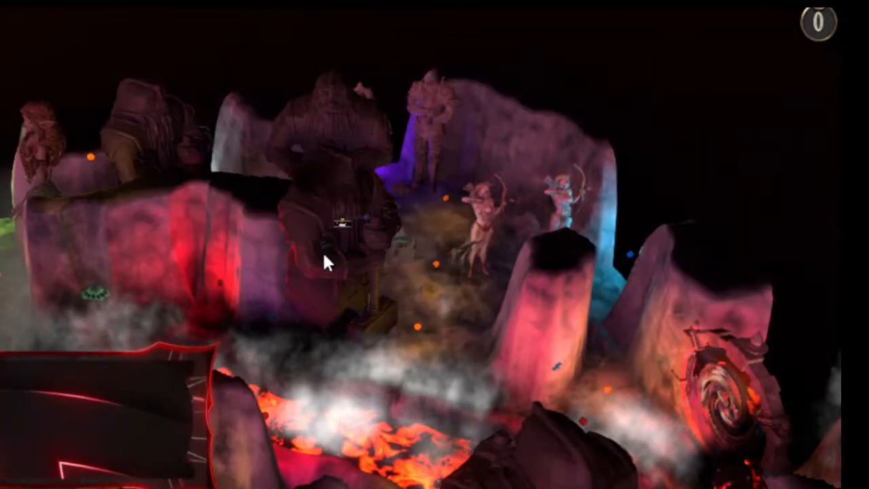
# Open the Steam Workshop map browser and look through the most popular maps of the last month.
pyautogui.moveTo(262, 227); pyautogui.dragTo(470, 356, button='middle')
pyautogui.moveTo(470, 356); pyautogui.dragTo(324, 229, button='right')
pyautogui.click(204, 3)
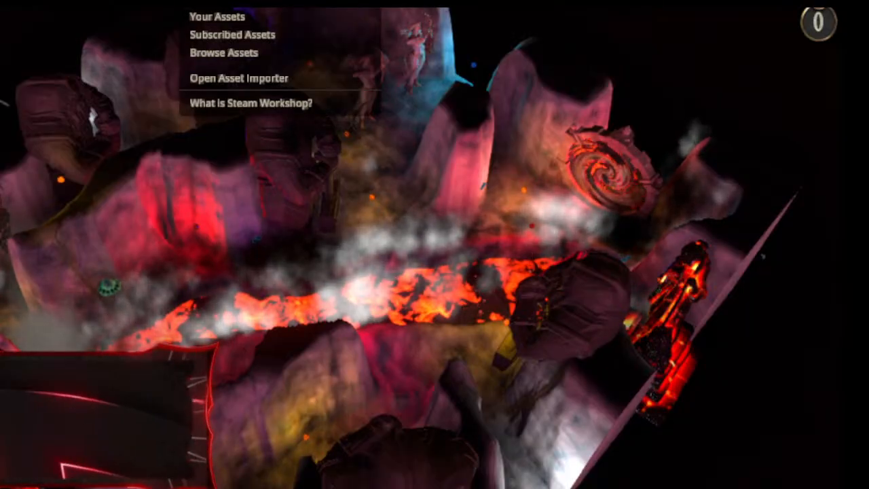
pyautogui.click(224, 52)
pyautogui.click(172, 154)
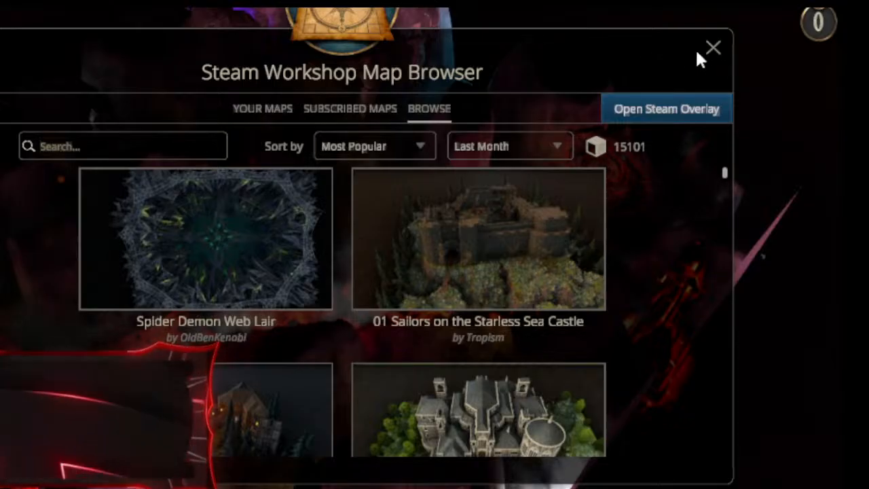
# Reopen the Steam Workshop map browser and search for "underdark" maps, with the time range set to All Time.
pyautogui.click(713, 48)
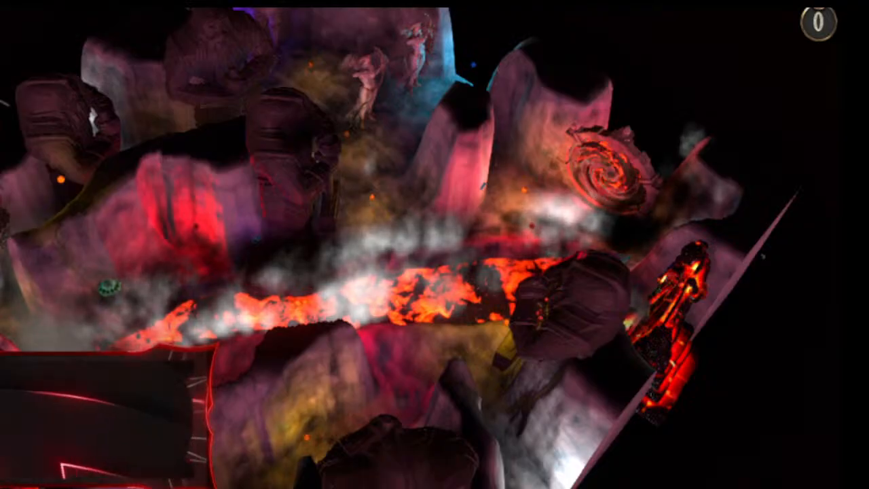
pyautogui.click(203, 3)
pyautogui.click(221, 5)
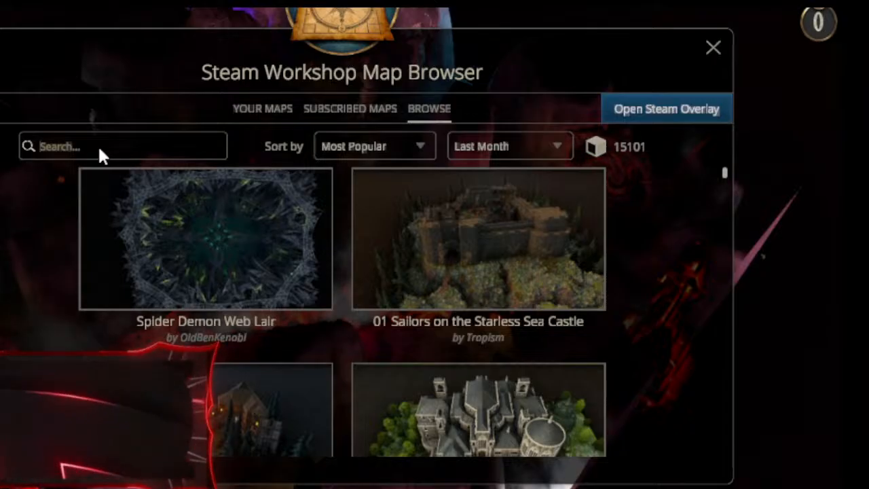
pyautogui.click(100, 147)
pyautogui.write('nderdark')
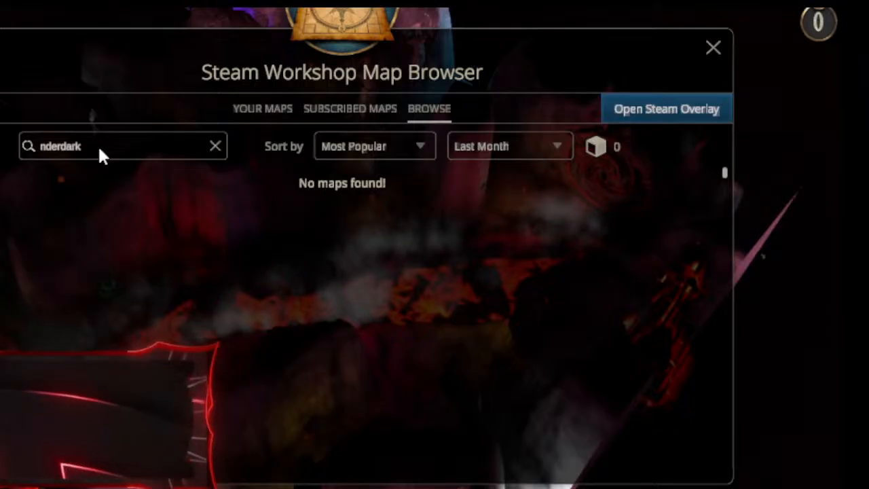
pyautogui.doubleClick(43, 151)
pyautogui.click(45, 147)
pyautogui.write('u')
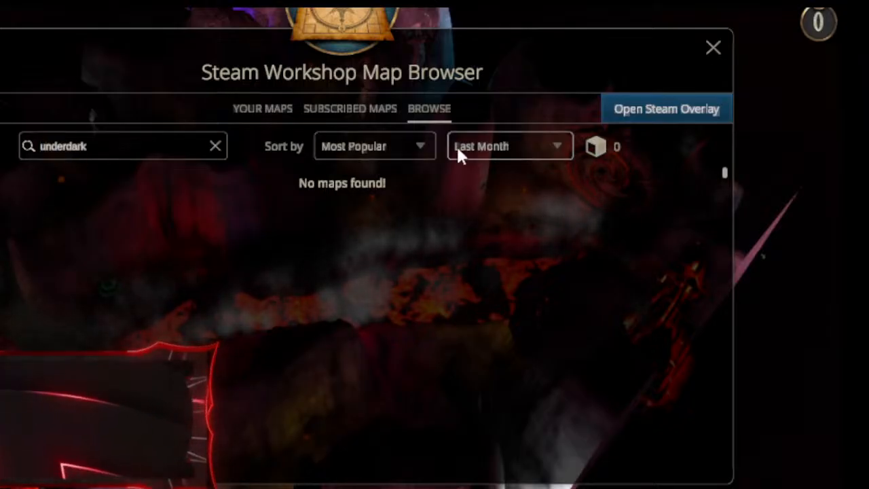
pyautogui.click(506, 148)
pyautogui.click(486, 270)
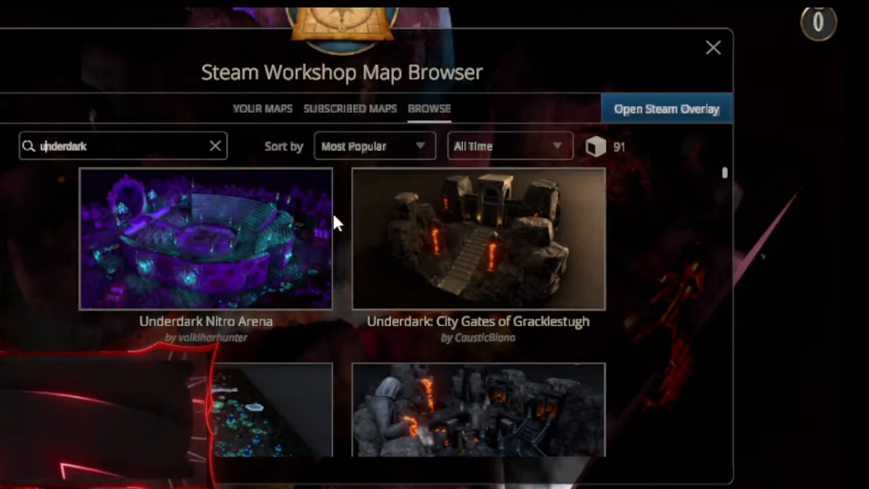
# Look through the most popular underdark maps on the first results page, as far as Aboleth Lair and Kuo Toa Settlement.
pyautogui.scroll(-1, 641, 317)
pyautogui.scroll(1, 635, 294)
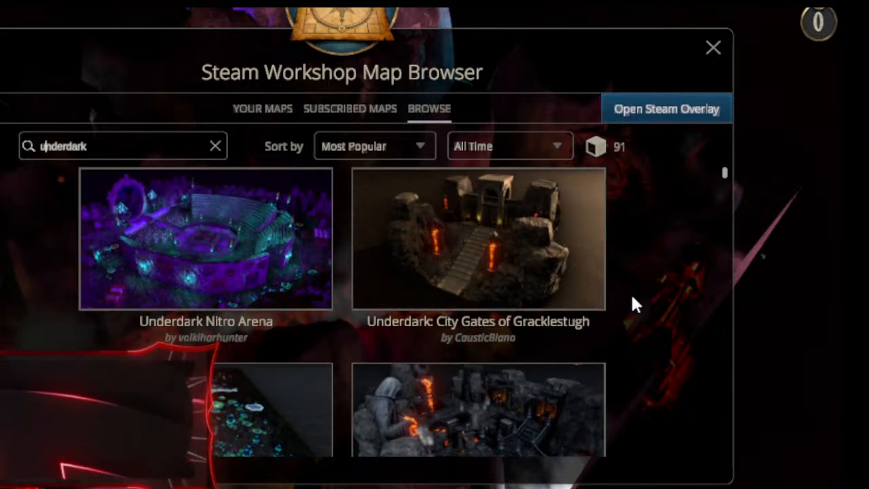
pyautogui.scroll(-5, 631, 293)
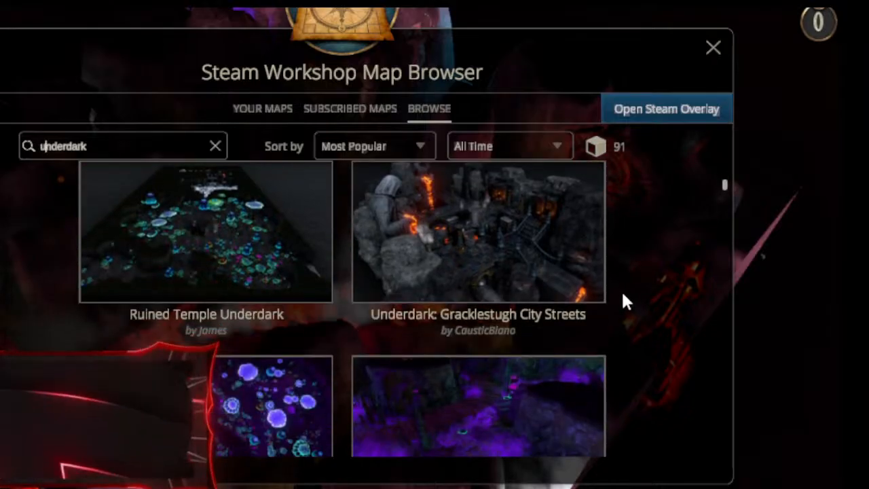
pyautogui.scroll(-8, 623, 298)
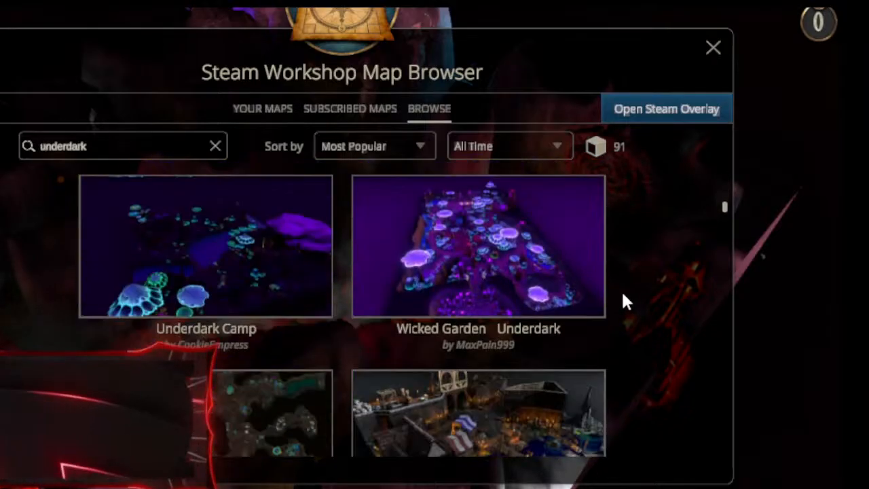
pyautogui.scroll(-7, 623, 299)
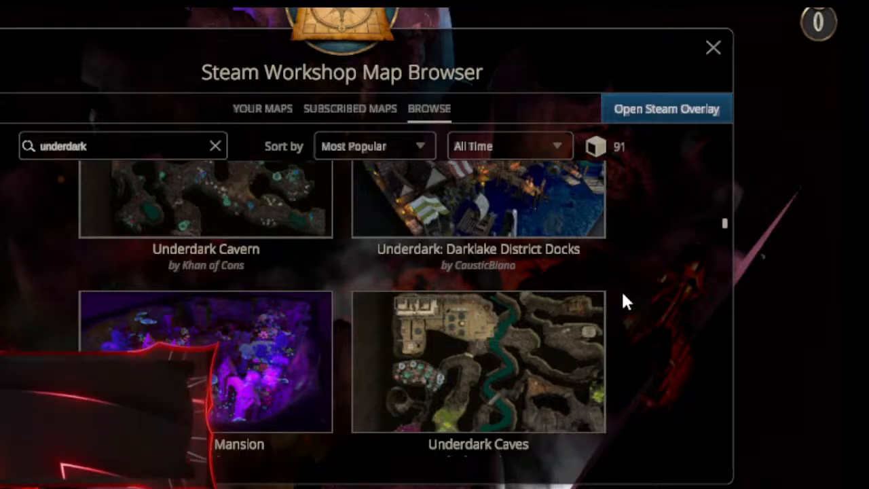
pyautogui.scroll(-2, 624, 302)
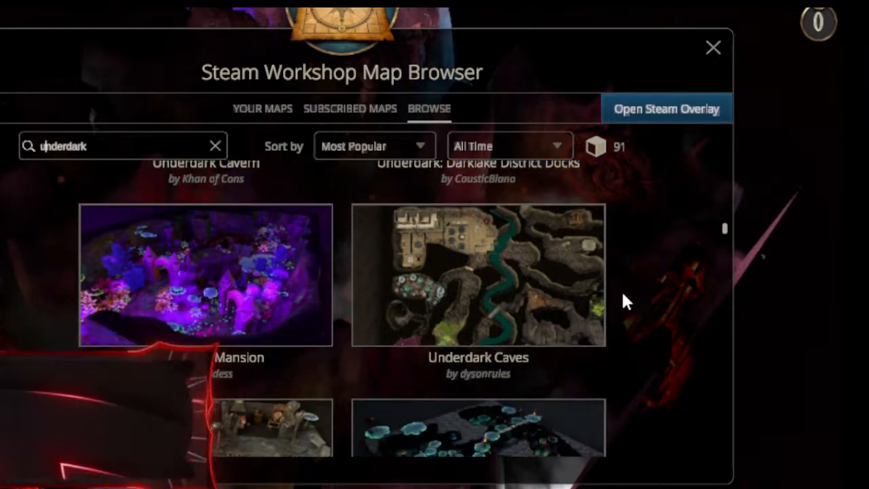
pyautogui.scroll(-1, 624, 302)
pyautogui.scroll(-1, 624, 296)
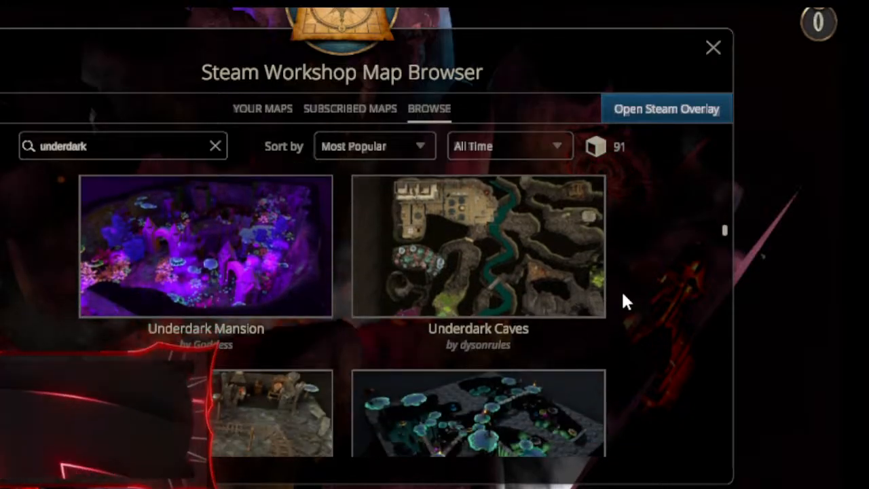
pyautogui.scroll(-5, 624, 295)
pyautogui.scroll(-3, 624, 302)
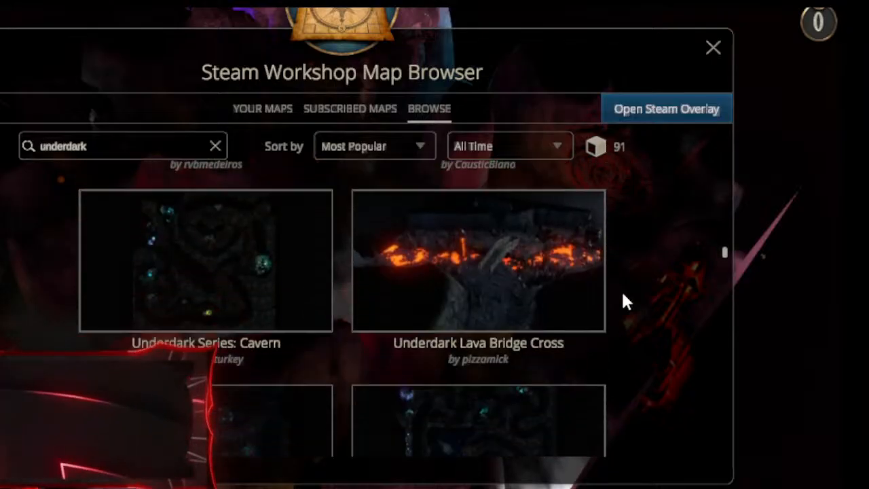
pyautogui.scroll(-3, 623, 295)
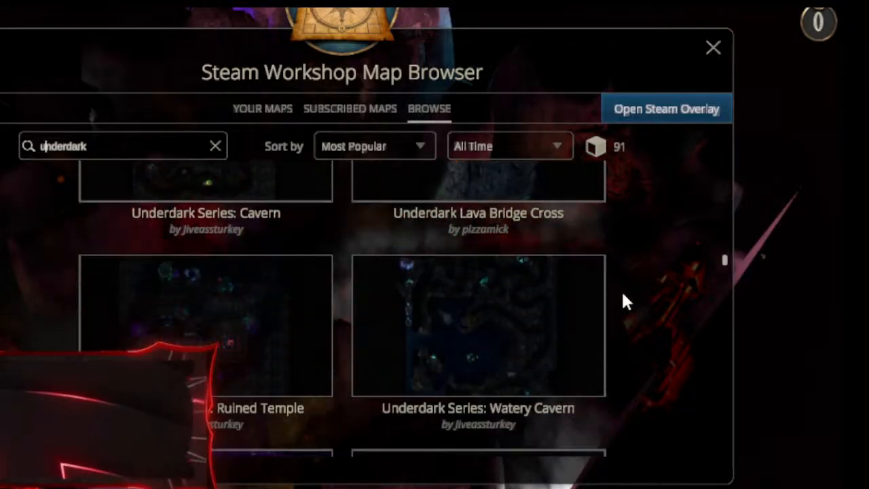
pyautogui.scroll(-2, 623, 303)
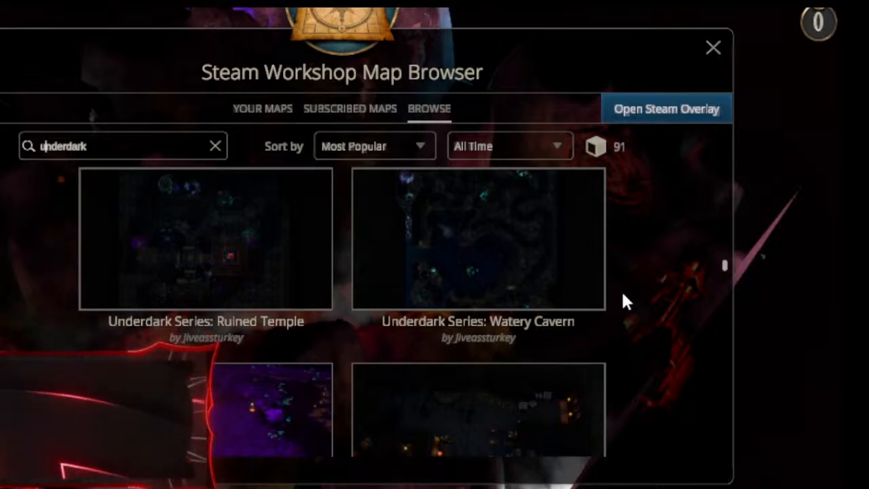
pyautogui.scroll(-5, 623, 302)
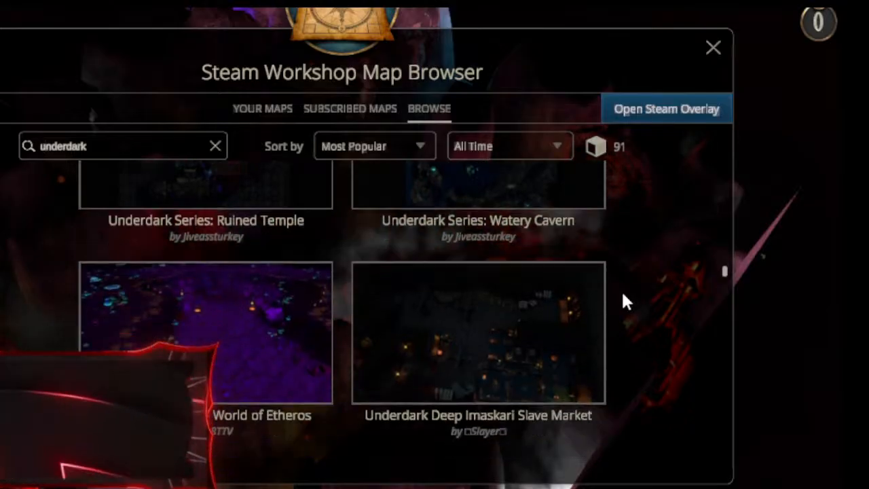
pyautogui.scroll(-5, 623, 294)
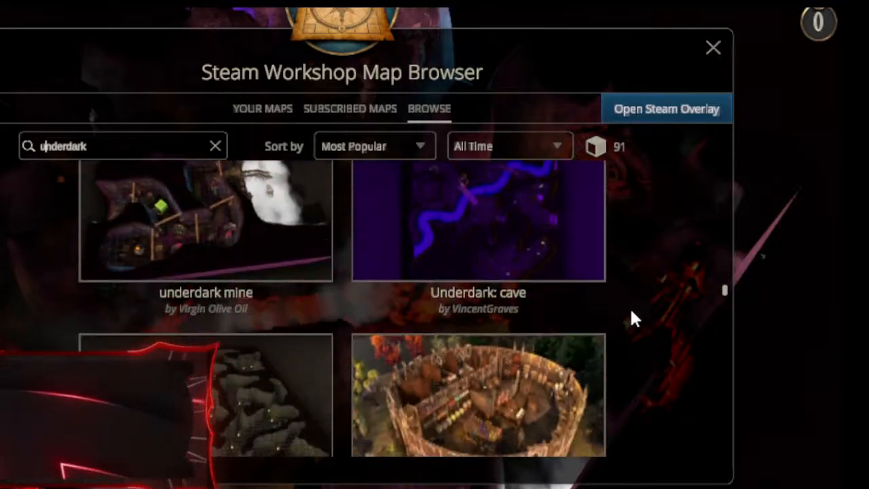
pyautogui.scroll(-5, 629, 318)
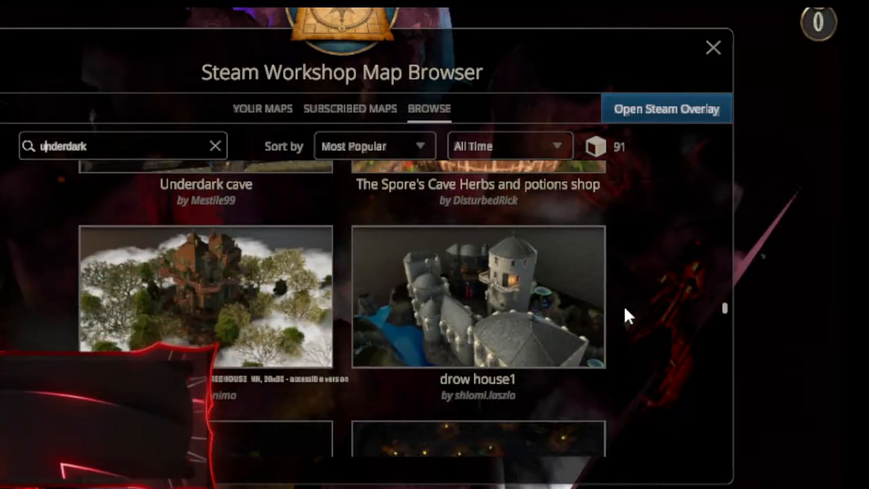
pyautogui.scroll(-2, 619, 305)
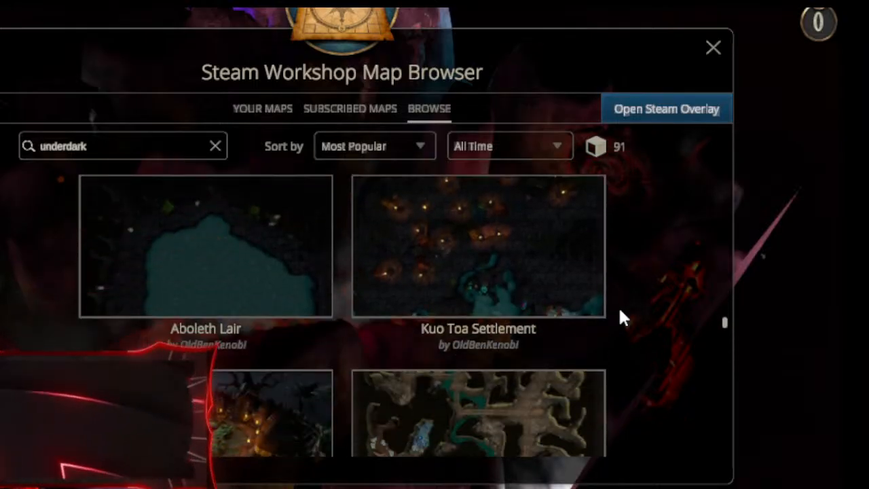
# Open the Kuo Toa Settlement map's details, like the map, and return to the overview.
pyautogui.click(469, 268)
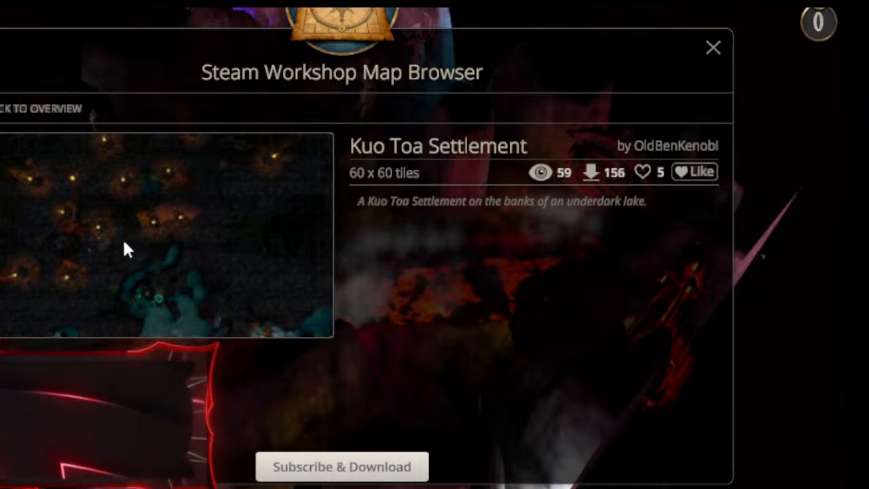
pyautogui.click(643, 172)
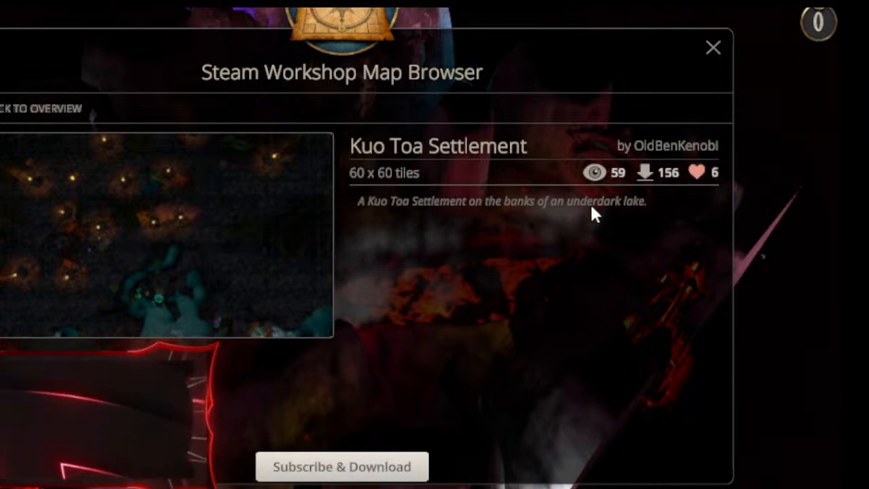
pyautogui.click(26, 109)
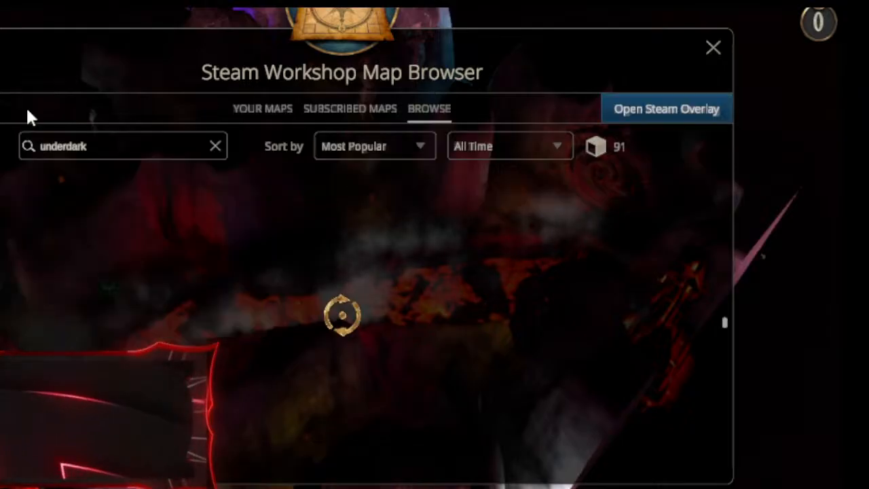
# Look further through the underdark maps, view the details of Underdark Location, and return to the overview.
pyautogui.moveTo(476, 330)
pyautogui.scroll(-6, 474, 325)
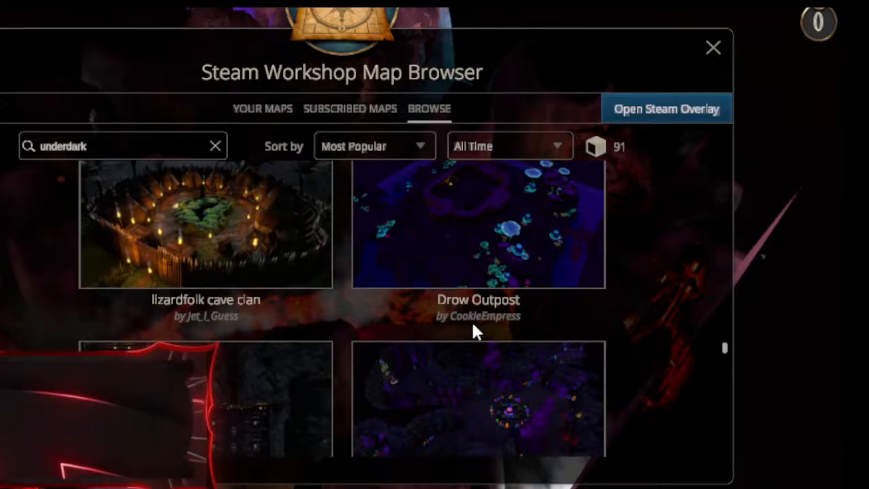
pyautogui.scroll(-3, 474, 324)
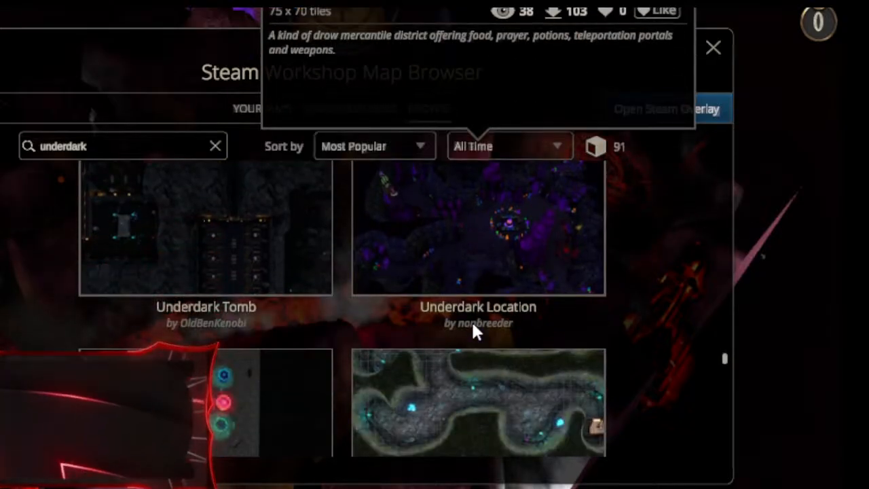
pyautogui.scroll(-1, 473, 323)
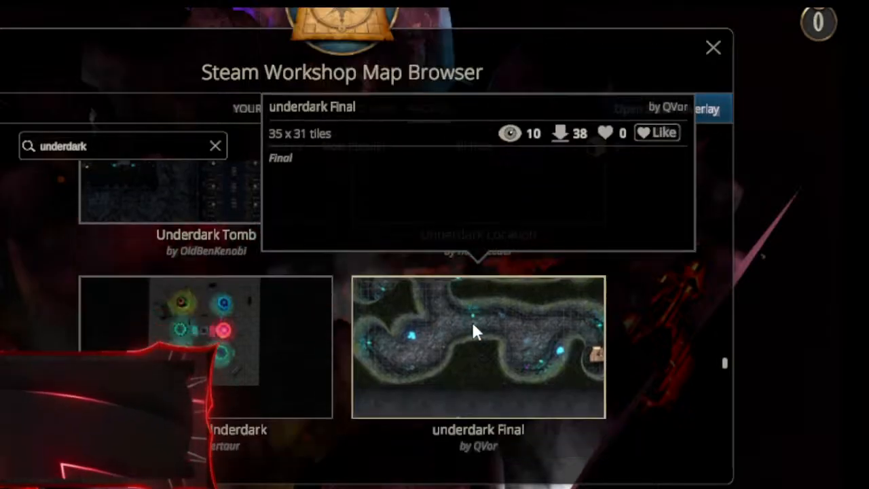
pyautogui.scroll(1, 574, 234)
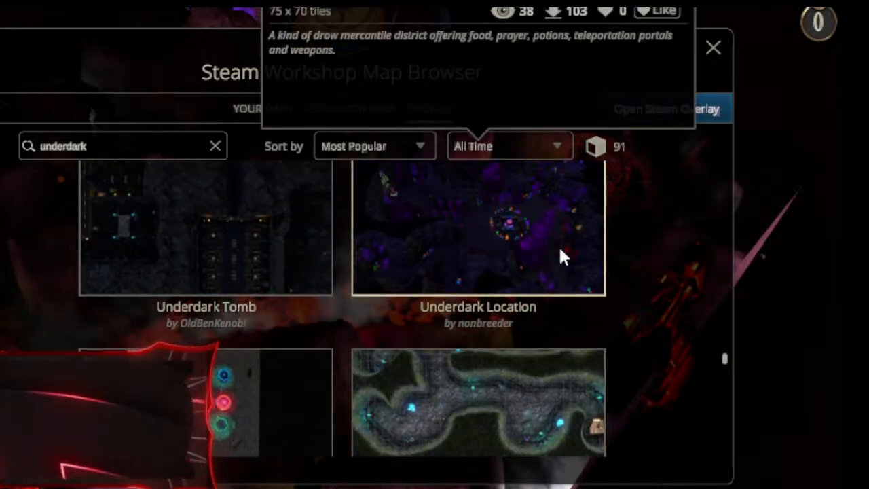
pyautogui.click(557, 248)
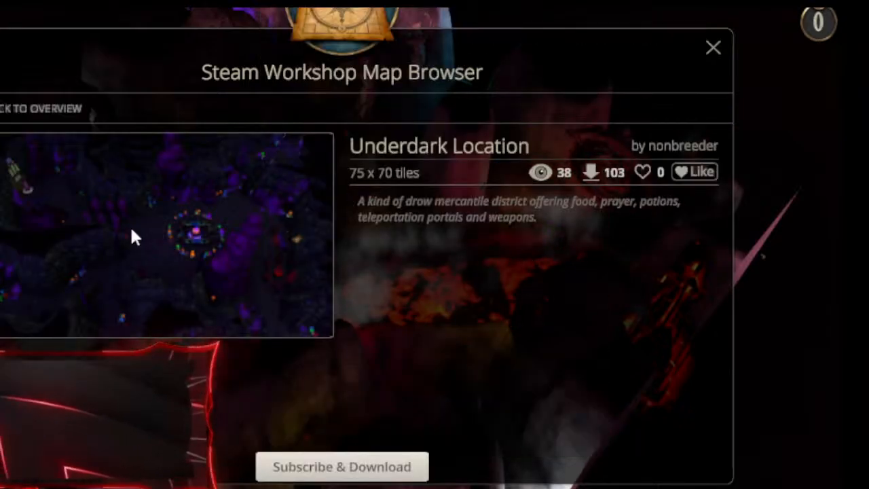
pyautogui.click(37, 110)
# Look through the remaining underdark maps to the end of the first results page.
pyautogui.scroll(-4, 423, 319)
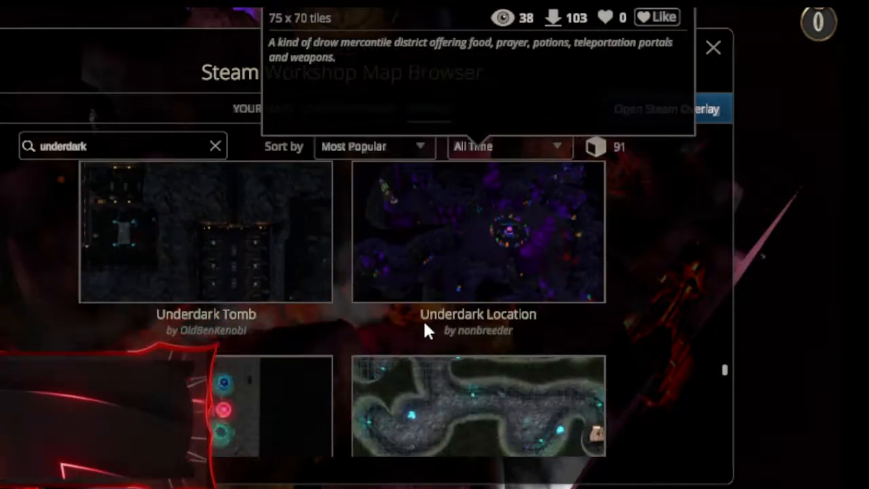
pyautogui.scroll(-6, 424, 326)
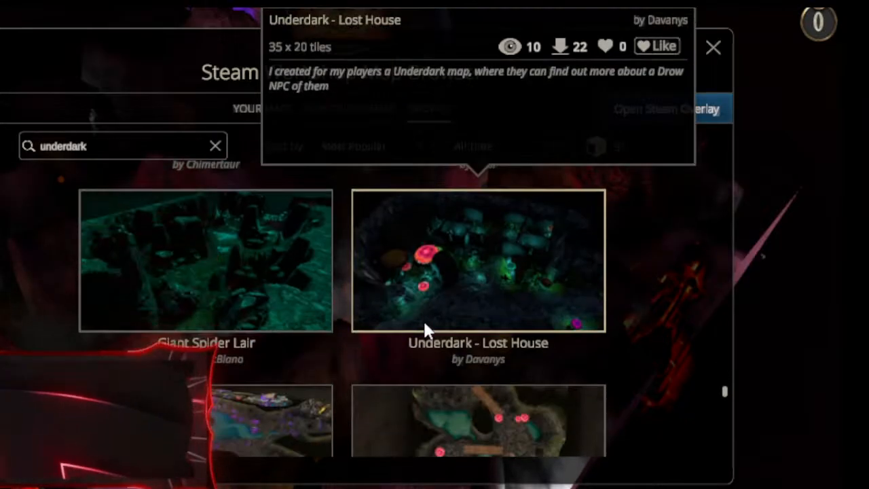
pyautogui.scroll(-6, 425, 325)
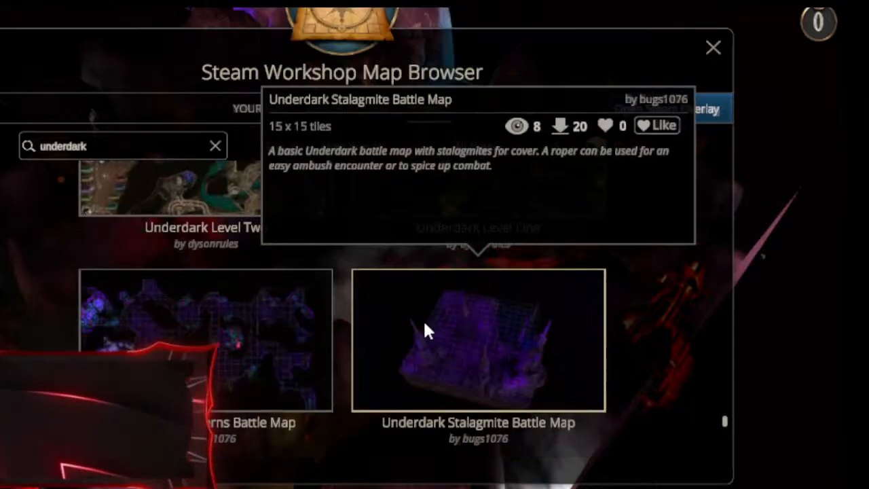
pyautogui.scroll(-4, 423, 319)
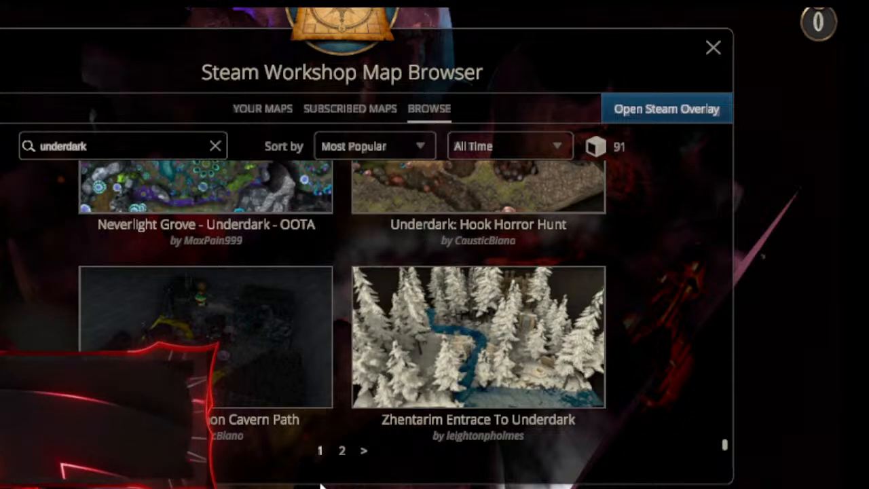
# Find the underdark crossroads map on the second results page, open its details and like it.
pyautogui.click(342, 450)
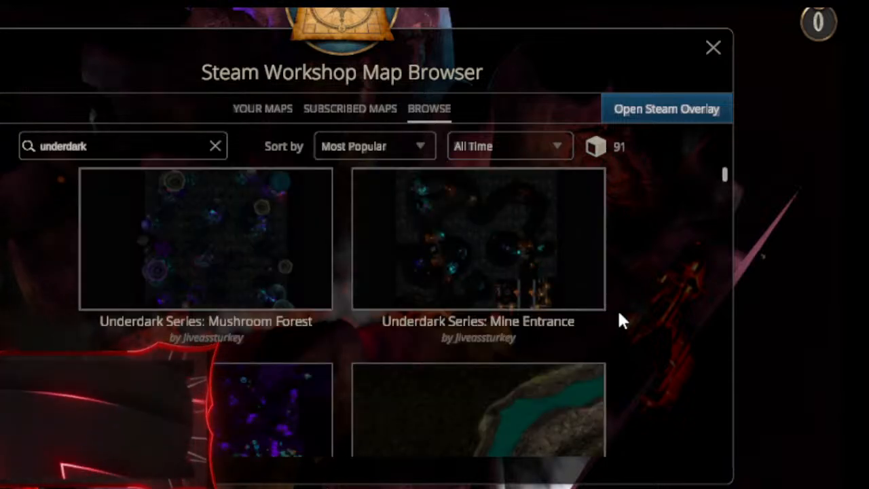
pyautogui.scroll(-1, 619, 313)
pyautogui.scroll(-6, 618, 314)
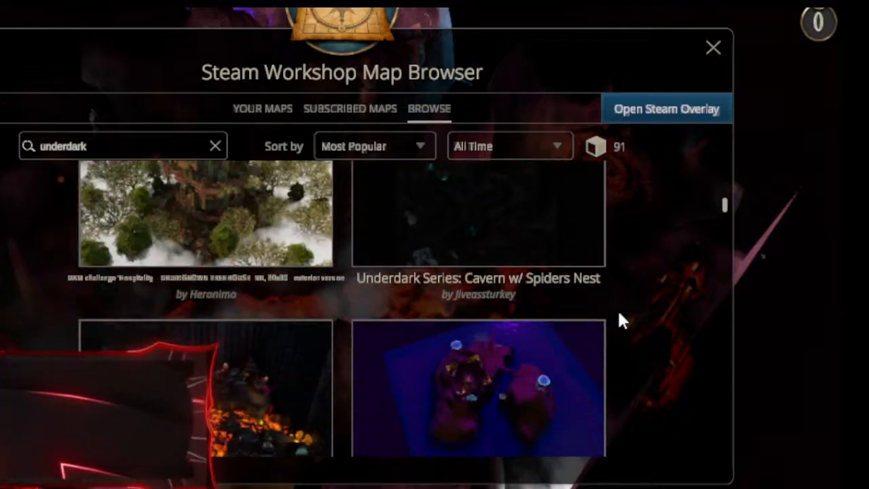
pyautogui.scroll(-4, 619, 313)
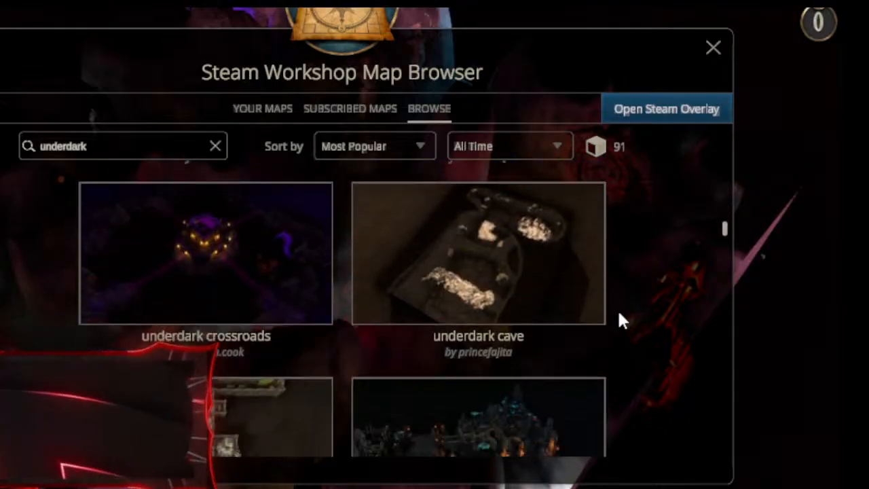
pyautogui.click(123, 279)
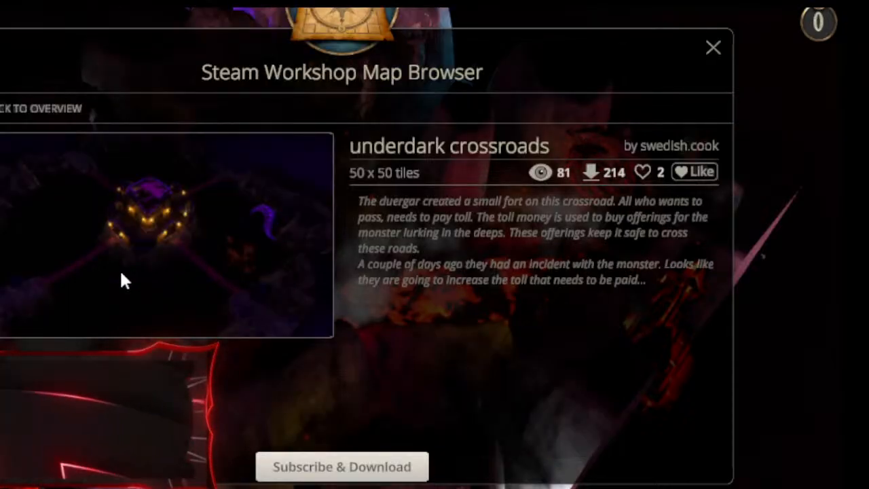
pyautogui.click(639, 173)
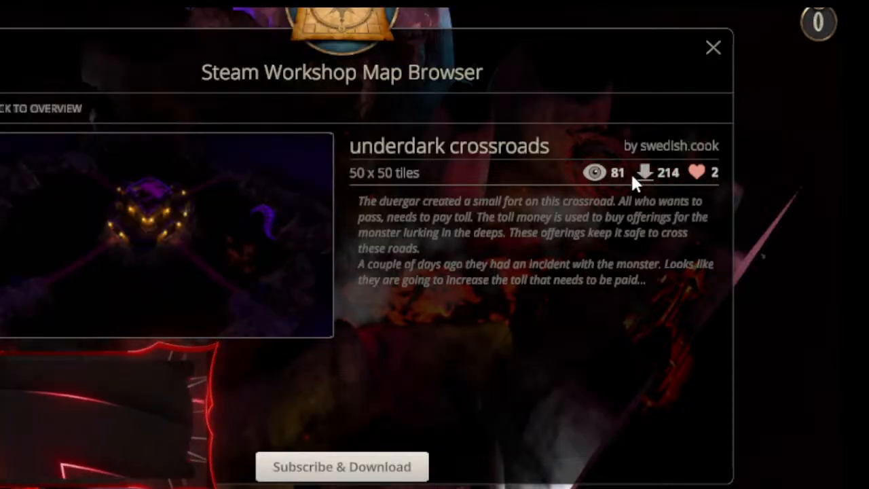
# Subscribe to and download the underdark crossroads map and look around its central fort.
pyautogui.click(348, 467)
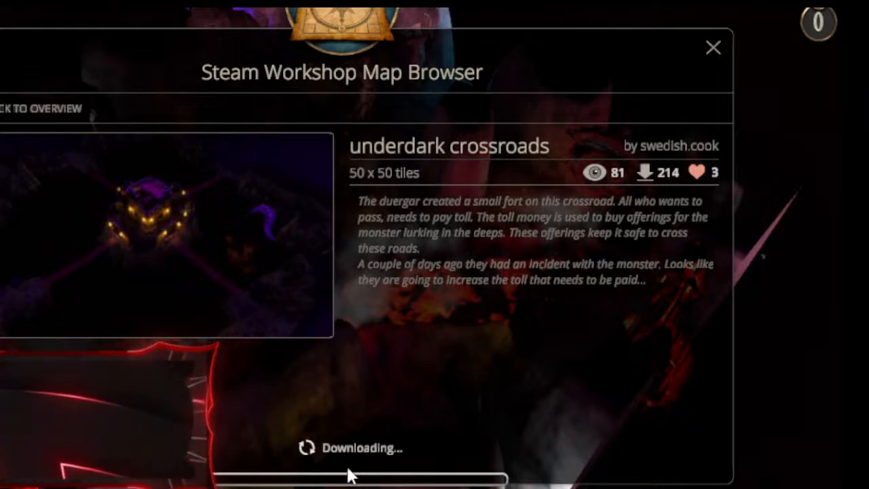
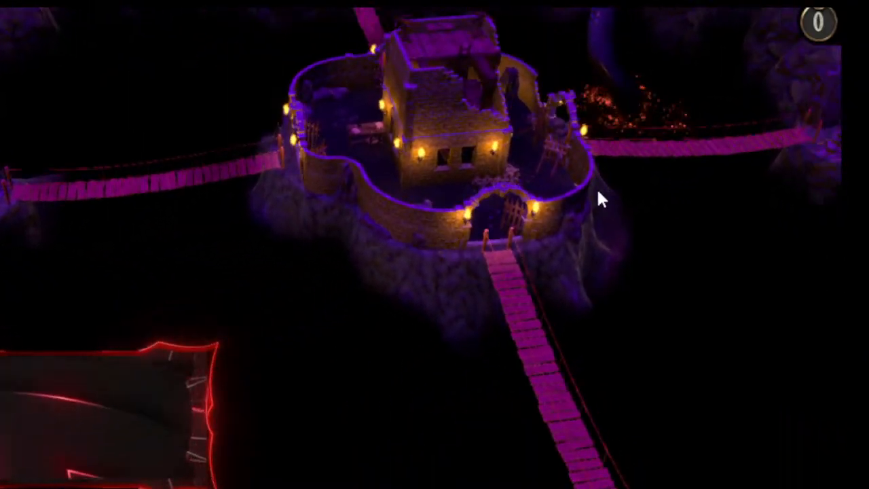
pyautogui.moveTo(454, 132); pyautogui.dragTo(227, 197)
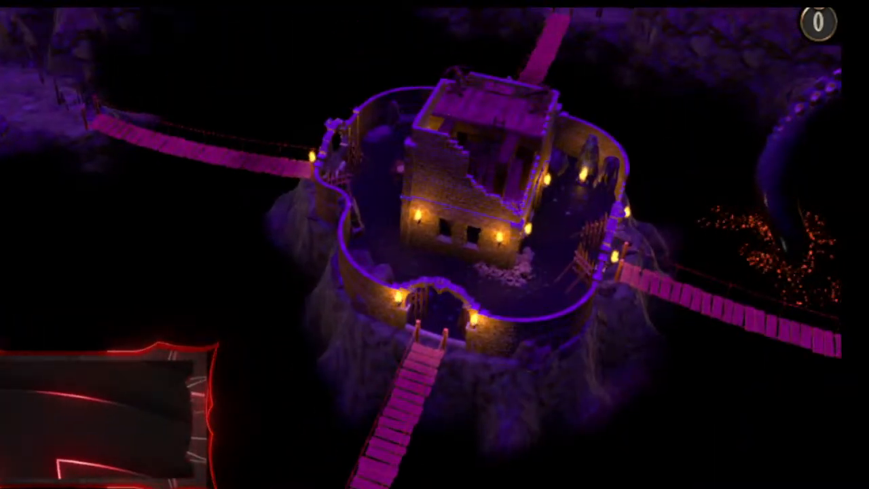
# Search the object library for "stat" and place the archer statue on the rocky cliff beyond the fort.
pyautogui.press('Tab')
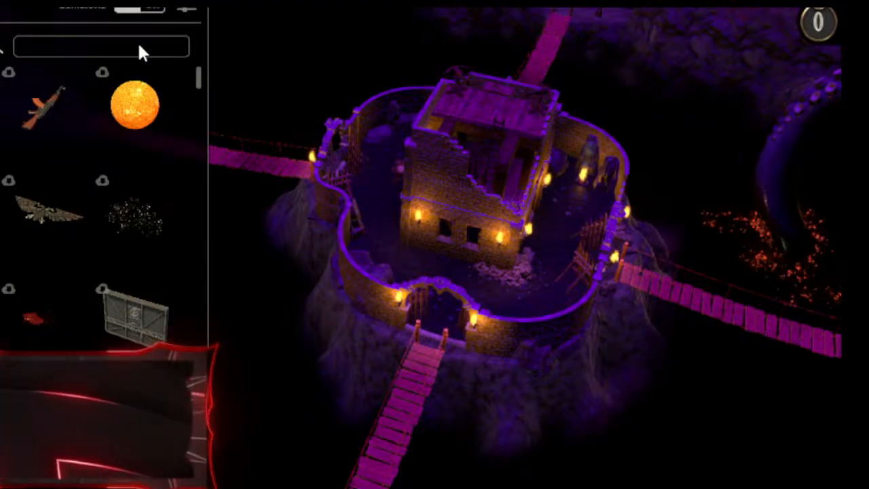
pyautogui.write('a')
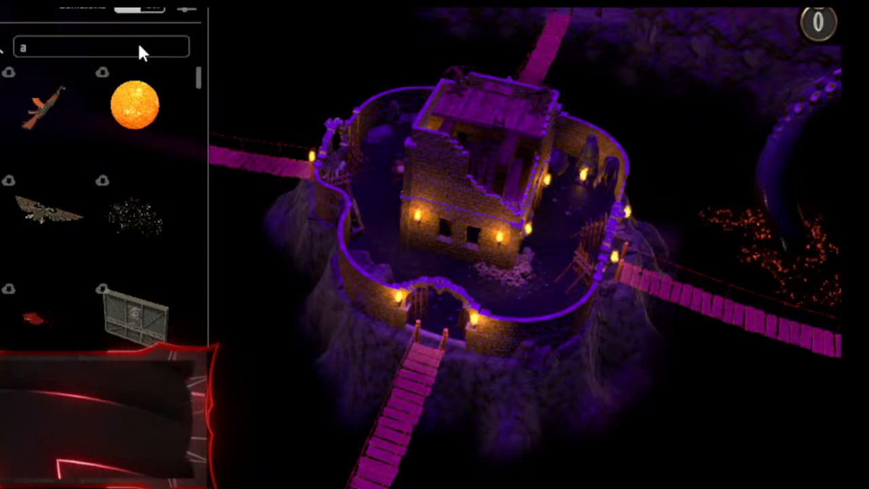
pyautogui.press('BackSpace')
pyautogui.write('stat')
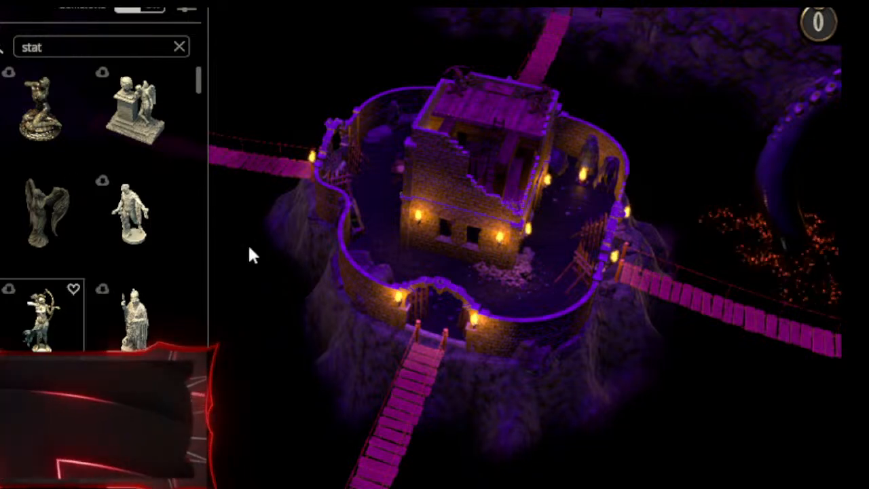
pyautogui.click(519, 7)
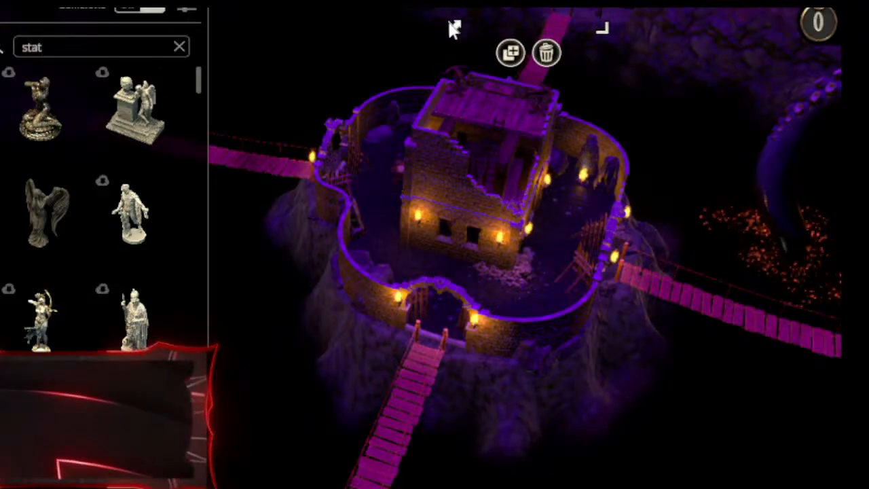
pyautogui.moveTo(528, 7); pyautogui.dragTo(509, 3)
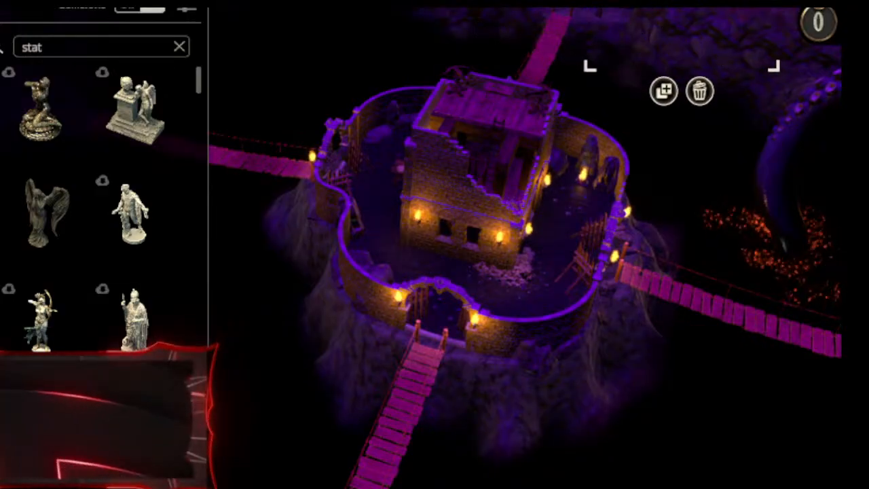
pyautogui.moveTo(603, 12); pyautogui.dragTo(610, 2)
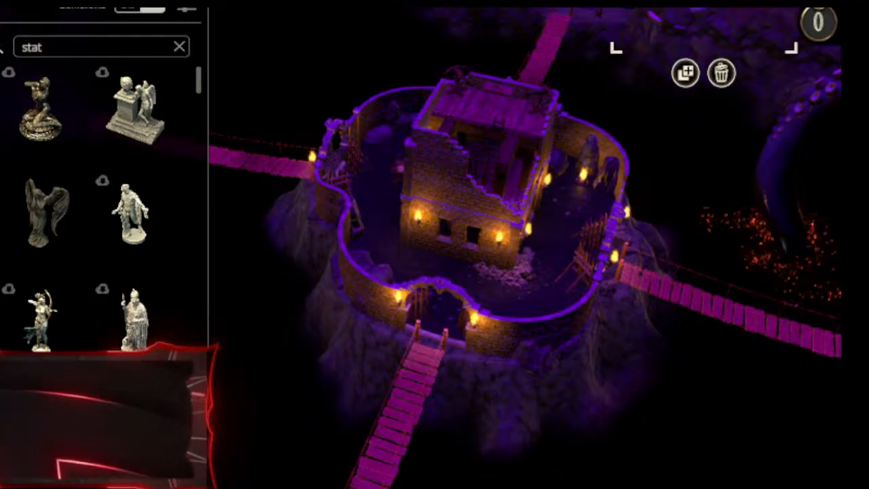
pyautogui.moveTo(692, 19); pyautogui.dragTo(420, 1)
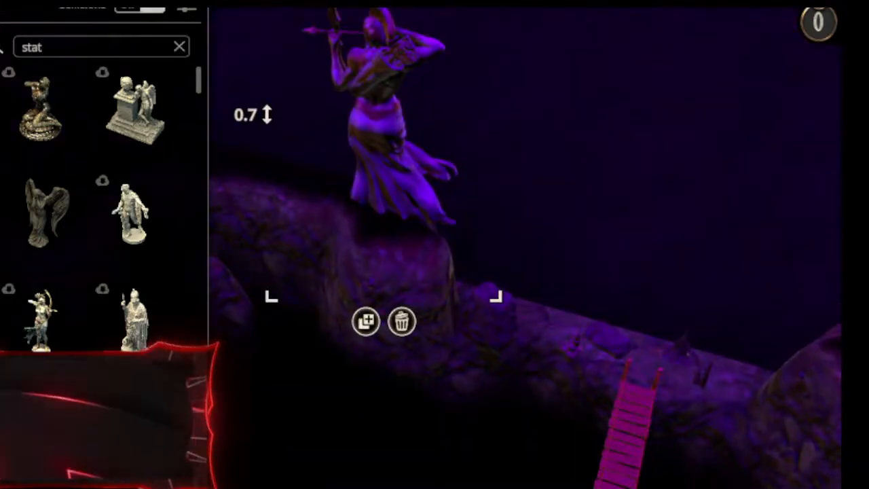
# Turn the archer statue to face the cavern and fine-tune its position and height on the cliff.
pyautogui.moveTo(380, 2); pyautogui.dragTo(452, 322)
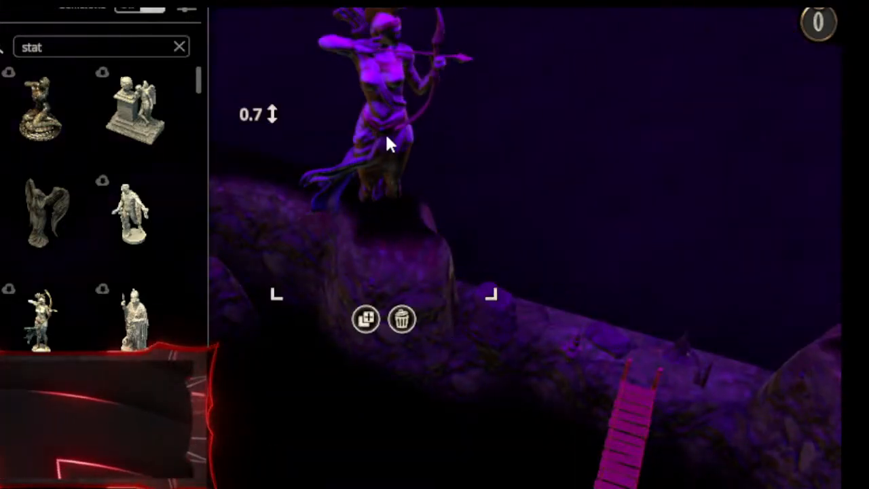
pyautogui.moveTo(381, 131); pyautogui.dragTo(393, 142)
pyautogui.moveTo(286, 130); pyautogui.dragTo(302, 0)
pyautogui.moveTo(408, 144); pyautogui.dragTo(387, 133)
pyautogui.moveTo(279, 103); pyautogui.dragTo(286, 129)
pyautogui.click(622, 212)
# Find the armored knight statue among the statue results and place it on the rocky ledge beyond the rope bridge.
pyautogui.moveTo(621, 210); pyautogui.dragTo(271, 153)
pyautogui.moveTo(462, 60); pyautogui.dragTo(645, 184)
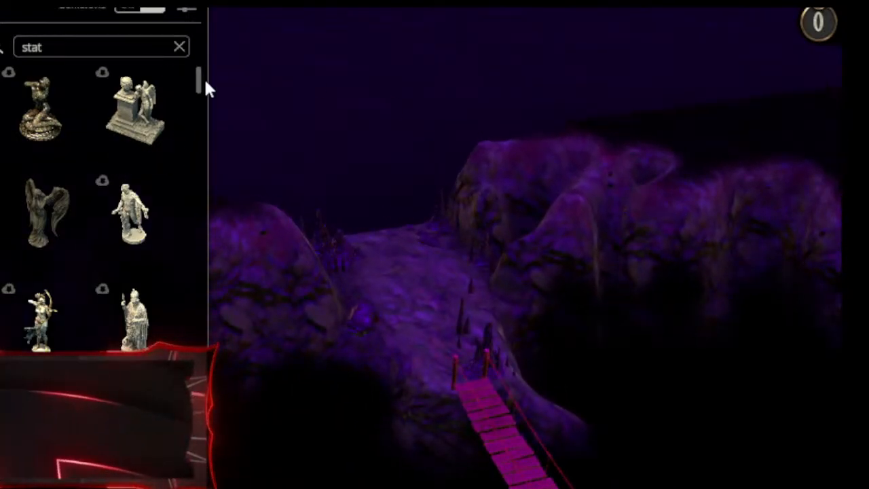
pyautogui.moveTo(197, 82); pyautogui.dragTo(211, 118)
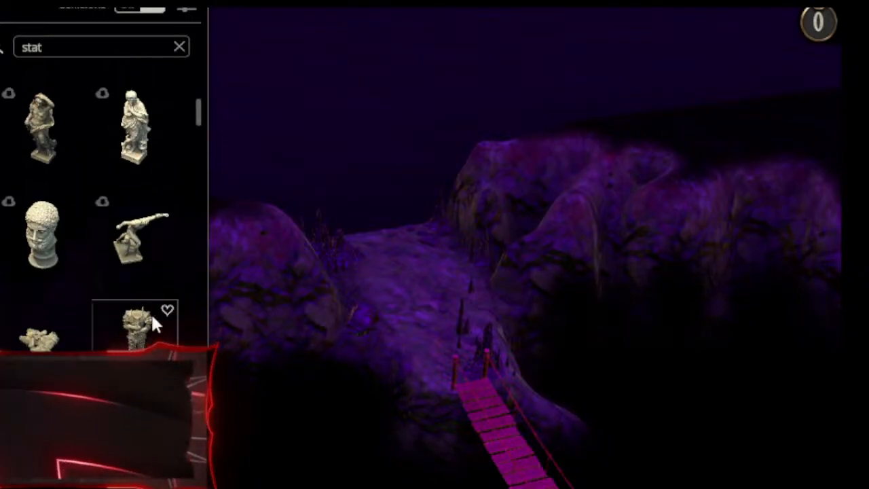
pyautogui.click(479, 262)
# Adjust the knight statue on the ledge, set its height to -0.8, and try duplicating it beside the original.
pyautogui.moveTo(506, 218); pyautogui.dragTo(721, 154)
pyautogui.moveTo(576, 8); pyautogui.dragTo(721, 252)
pyautogui.moveTo(394, 104); pyautogui.dragTo(367, 265)
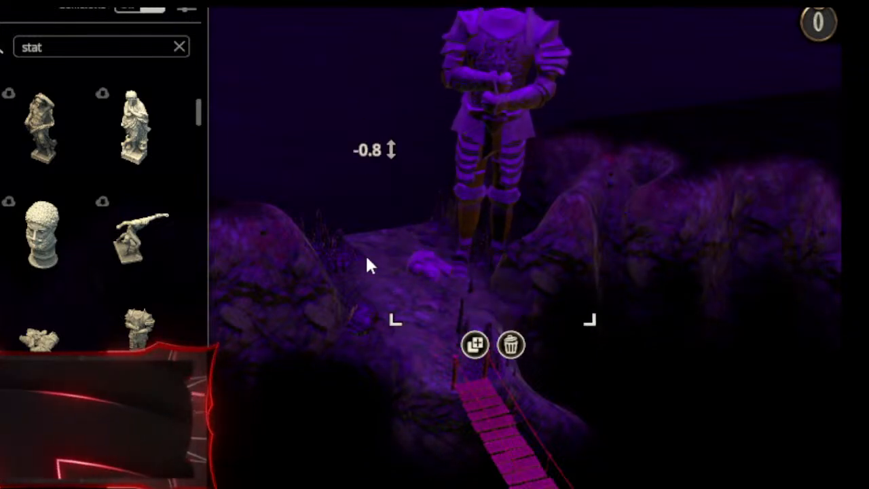
pyautogui.click(475, 345)
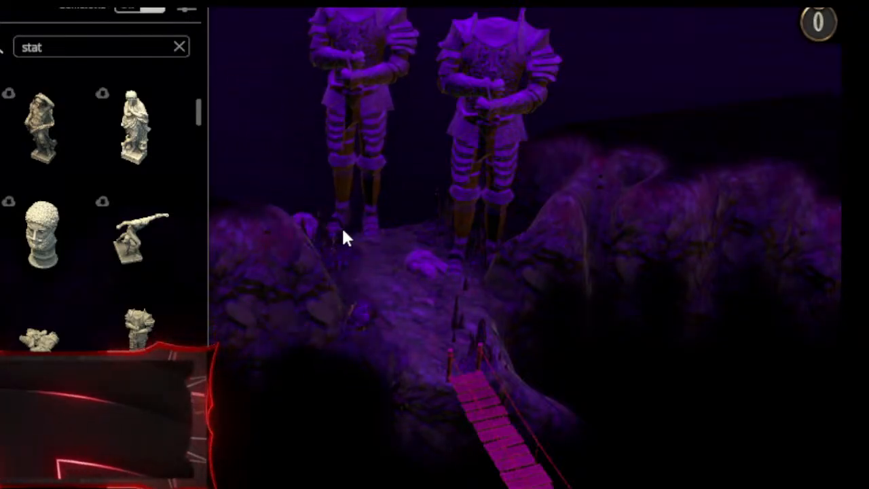
pyautogui.press('Escape')
# Search the object library for "dwarf" and place the Dwarf Statue with Warhammer on the rocky path beyond a bridge.
pyautogui.moveTo(418, 304); pyautogui.dragTo(648, 60, button='right')
pyautogui.moveTo(598, 73); pyautogui.dragTo(781, 49, button='right')
pyautogui.moveTo(513, 138); pyautogui.dragTo(235, 160, button='middle')
pyautogui.moveTo(333, 288); pyautogui.dragTo(212, 262, button='middle')
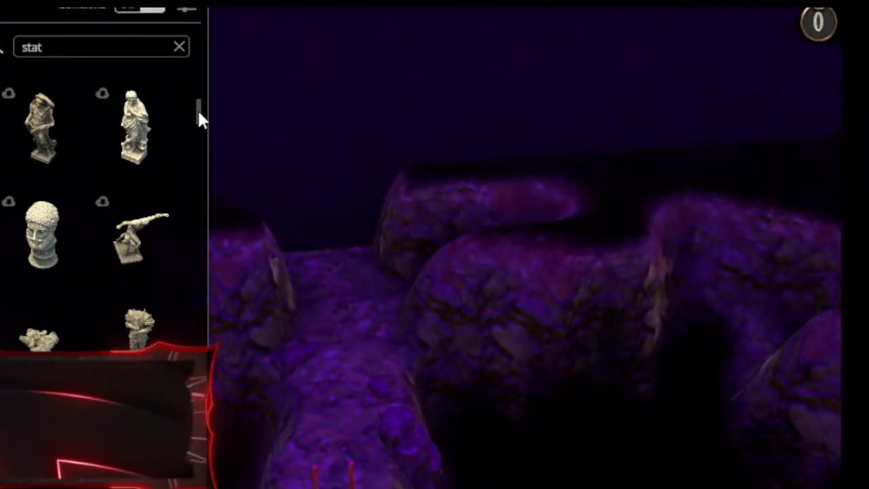
pyautogui.moveTo(176, 111)
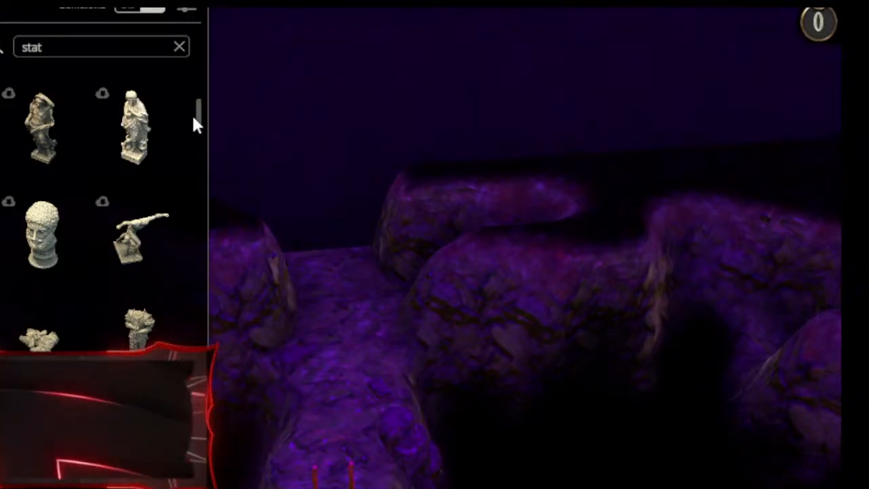
pyautogui.scroll(4, 196, 136)
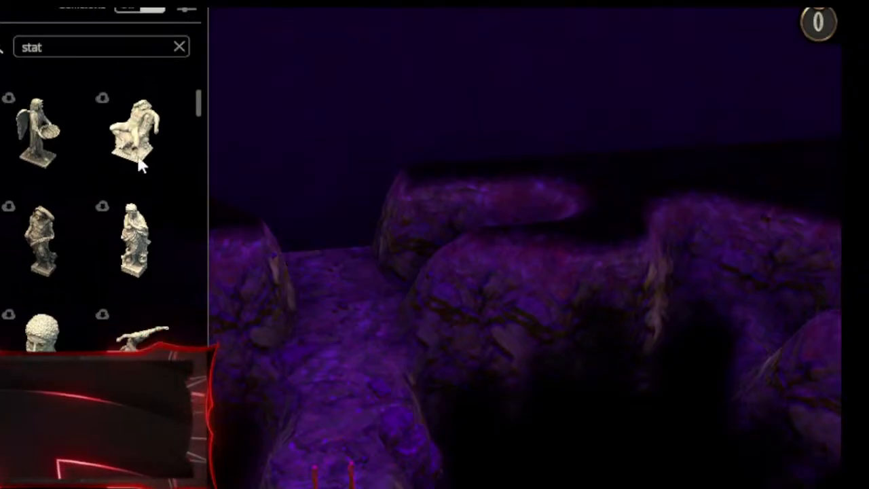
pyautogui.click(65, 47)
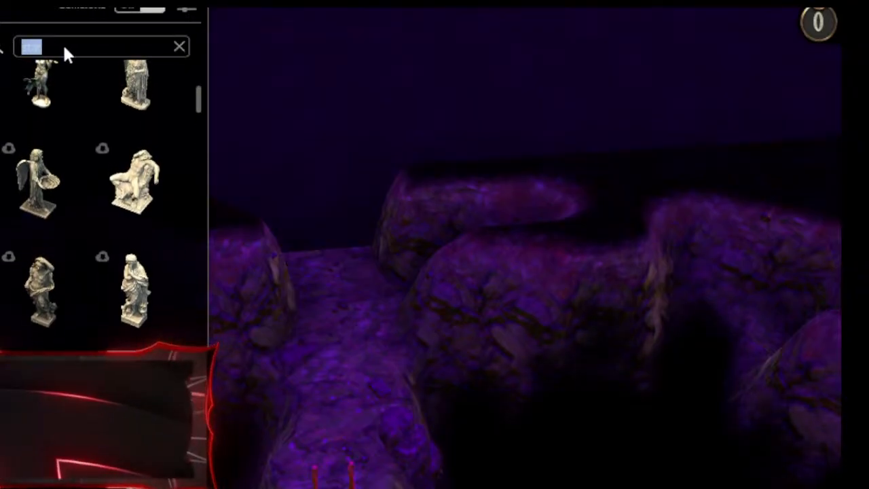
pyautogui.write('dwarf')
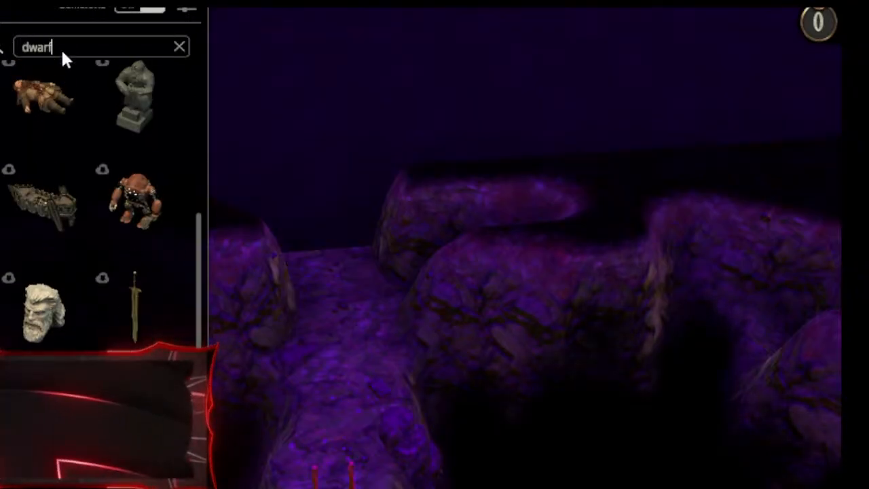
pyautogui.click(125, 115)
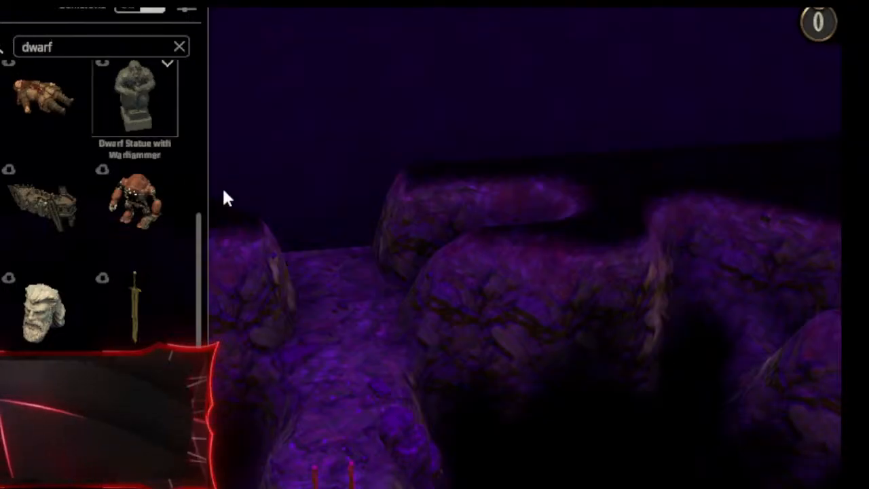
pyautogui.click(406, 356)
pyautogui.moveTo(406, 300); pyautogui.dragTo(480, 329)
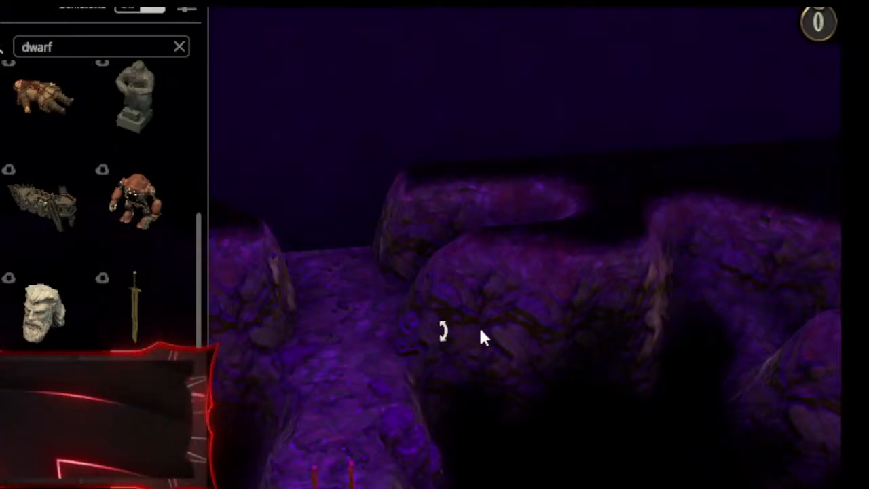
pyautogui.click(437, 316)
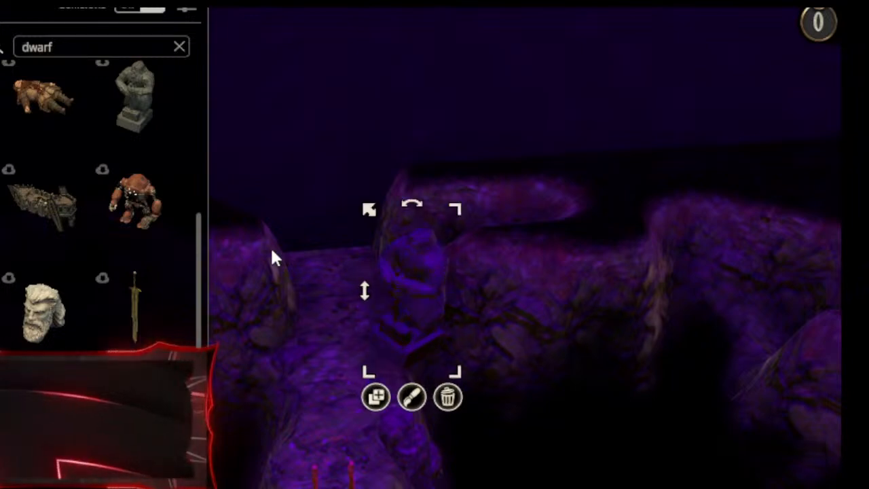
# Enlarge the dwarf statue, shift it against the rock beside the path, and adjust its height and rotation.
pyautogui.moveTo(404, 334); pyautogui.dragTo(427, 315)
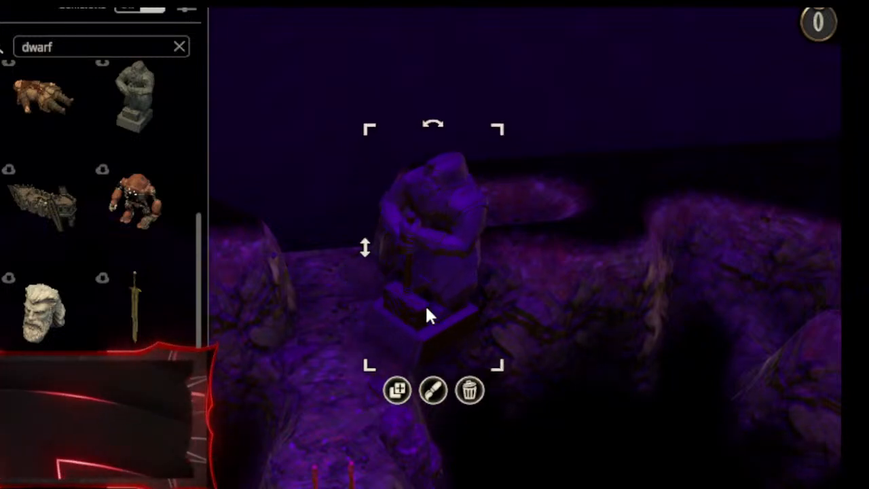
pyautogui.moveTo(364, 256); pyautogui.dragTo(349, 406)
pyautogui.moveTo(408, 327); pyautogui.dragTo(500, 257)
pyautogui.moveTo(522, 136); pyautogui.dragTo(568, 148)
pyautogui.moveTo(446, 134); pyautogui.dragTo(373, 130)
pyautogui.click(342, 134)
# Examine the placed statues from across the cavern and look through the dwarf objects for further decorations.
pyautogui.moveTo(342, 133); pyautogui.dragTo(588, 148, button='middle')
pyautogui.moveTo(589, 201); pyautogui.dragTo(369, 212, button='right')
pyautogui.moveTo(369, 212); pyautogui.dragTo(115, 144, button='middle')
pyautogui.moveTo(355, 259); pyautogui.dragTo(364, 242, button='middle')
pyautogui.moveTo(363, 234); pyautogui.dragTo(399, 63, button='right')
pyautogui.moveTo(399, 64); pyautogui.dragTo(324, 232, button='middle')
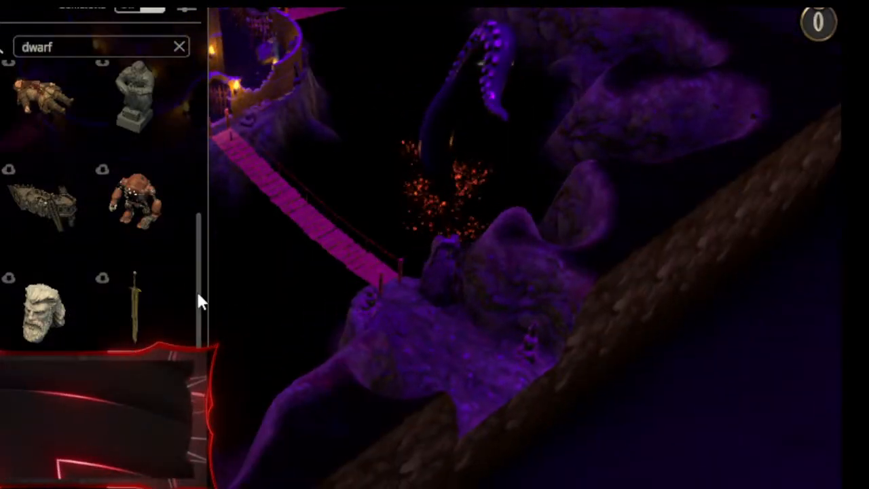
pyautogui.scroll(2, 193, 253)
pyautogui.scroll(3, 194, 230)
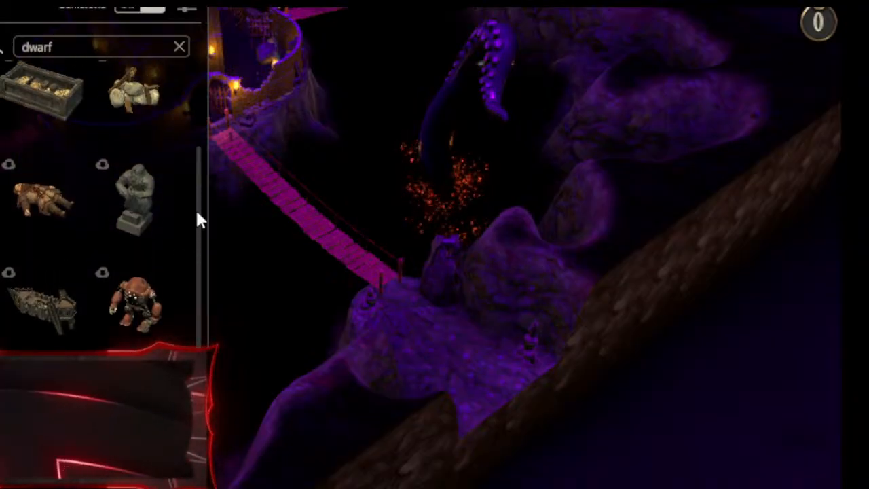
pyautogui.scroll(-1, 202, 130)
pyautogui.scroll(-4, 208, 285)
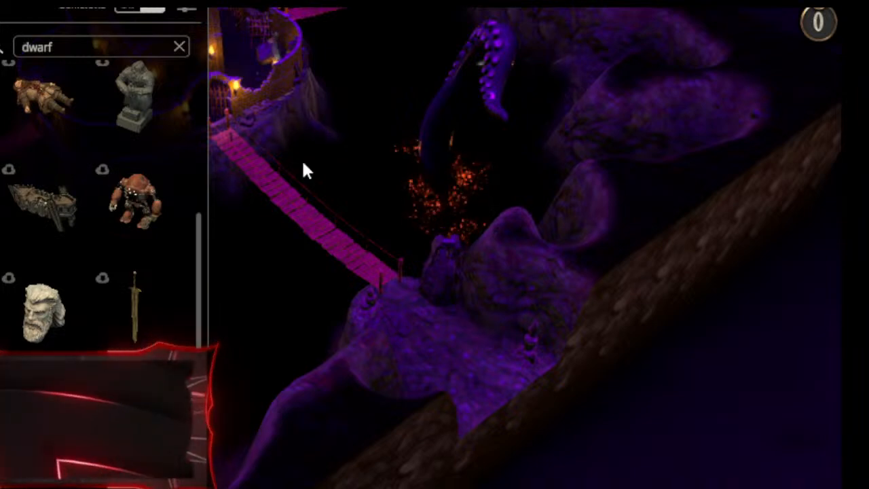
# Raise the archer statue on the far cliff to a height of 2.4.
pyautogui.moveTo(297, 178); pyautogui.dragTo(473, 400, button='right')
pyautogui.moveTo(478, 153); pyautogui.dragTo(488, 284, button='right')
pyautogui.click(500, 27)
pyautogui.moveTo(487, 8); pyautogui.dragTo(443, 285, button='right')
pyautogui.moveTo(361, 8); pyautogui.dragTo(570, 102)
pyautogui.moveTo(319, 246); pyautogui.dragTo(712, 197, button='middle')
pyautogui.moveTo(712, 197); pyautogui.dragTo(505, 180, button='right')
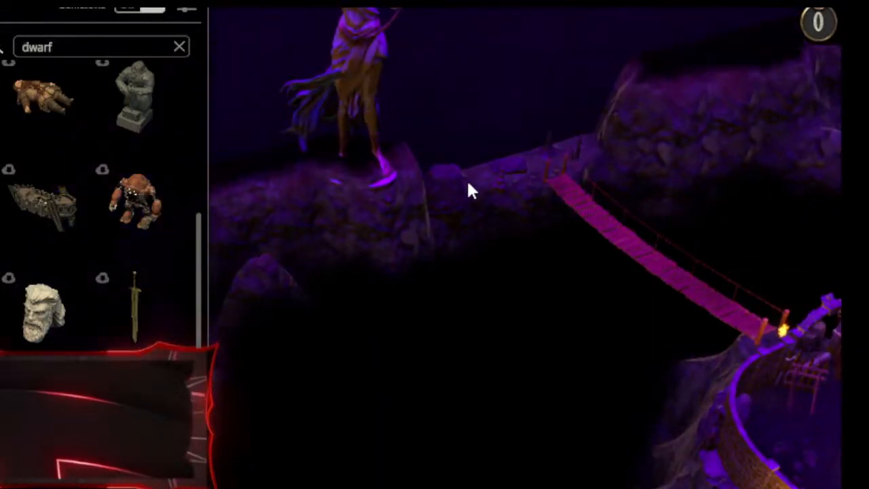
pyautogui.click(360, 68)
pyautogui.moveTo(258, 75); pyautogui.dragTo(261, 95)
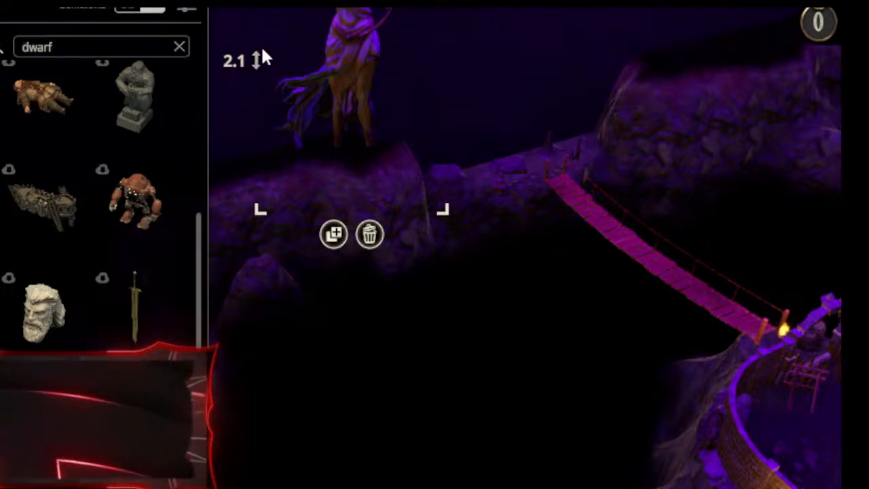
pyautogui.moveTo(259, 60); pyautogui.dragTo(266, 41)
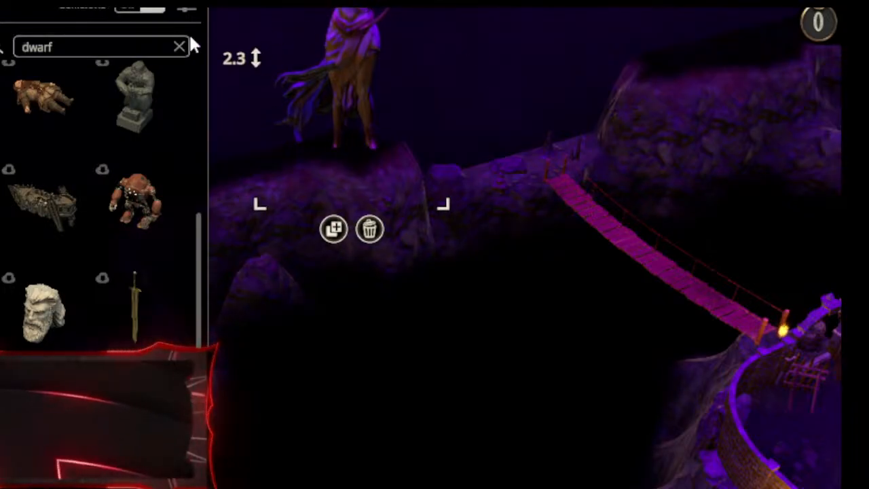
pyautogui.moveTo(257, 58); pyautogui.dragTo(254, 39)
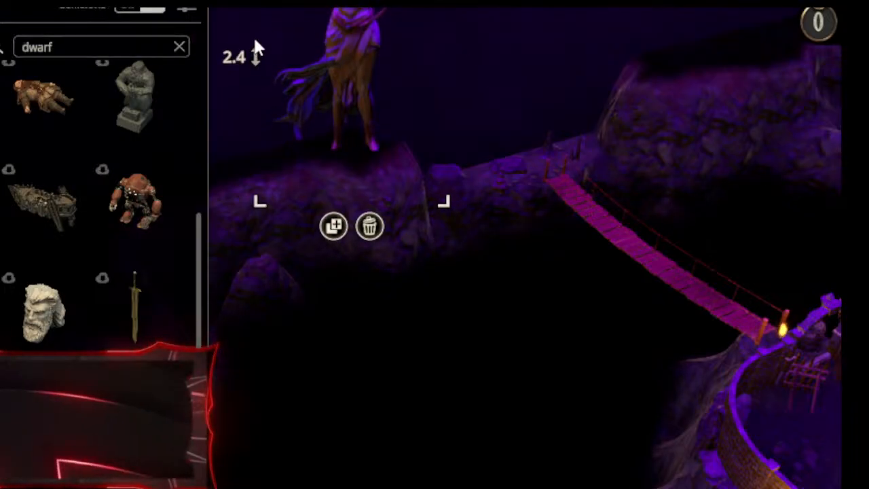
pyautogui.click(470, 117)
# Reposition the knight statue on its rocky ledge and turn it towards the fort.
pyautogui.moveTo(470, 116); pyautogui.dragTo(492, 130, button='right')
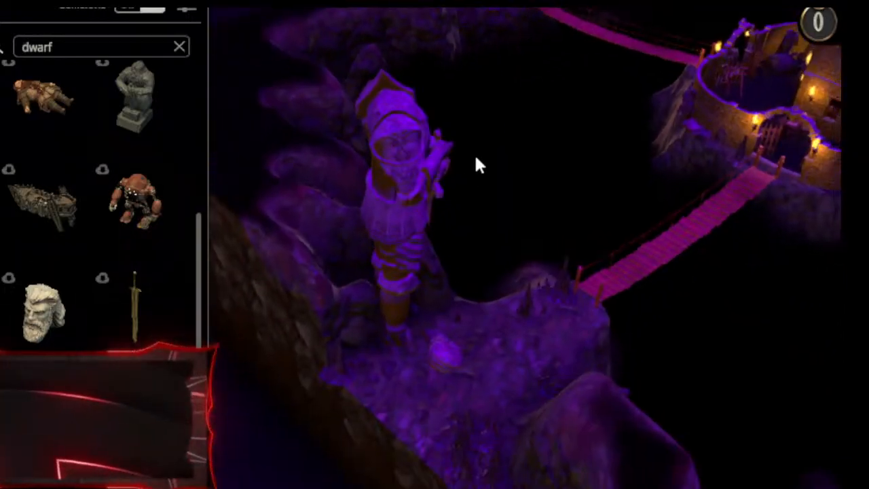
pyautogui.moveTo(379, 195); pyautogui.dragTo(361, 202)
pyautogui.moveTo(385, 21); pyautogui.dragTo(338, 158)
pyautogui.moveTo(382, 427); pyautogui.dragTo(845, 116, button='middle')
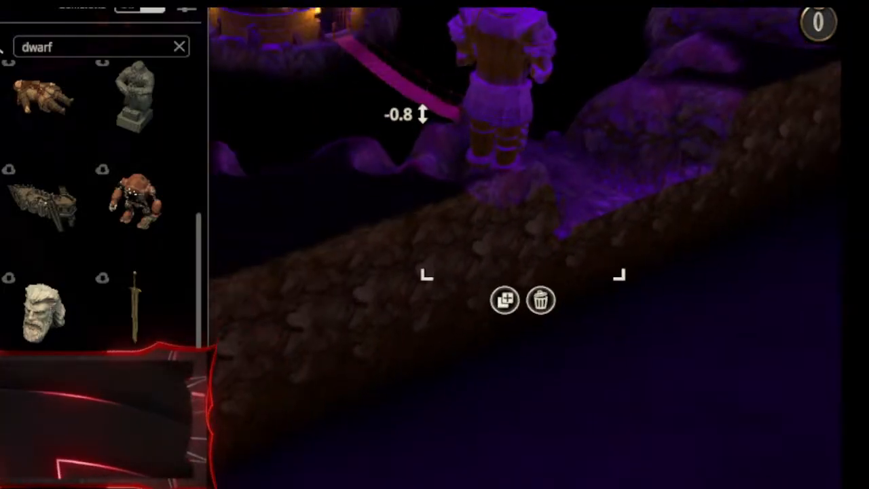
pyautogui.moveTo(501, 102); pyautogui.dragTo(504, 102)
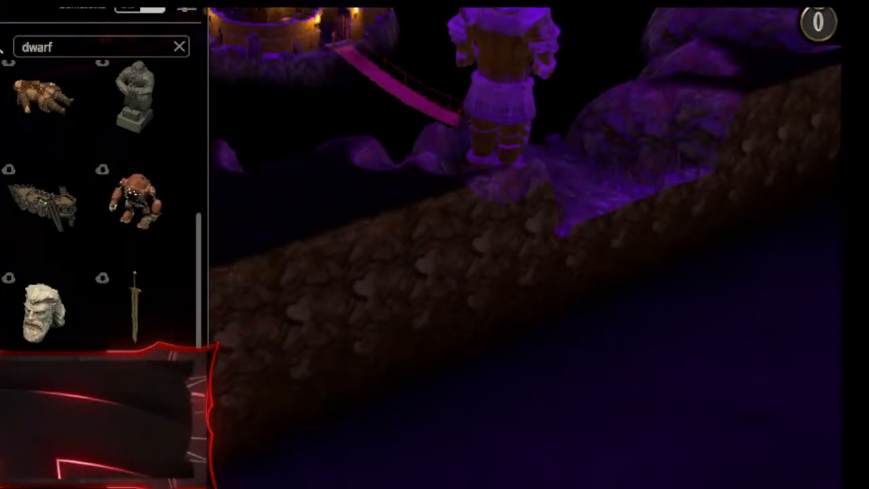
pyautogui.click(626, 16)
# Turn the dwarf statue and shift it slightly outward on the rock behind the path.
pyautogui.moveTo(627, 16); pyautogui.dragTo(591, 189, button='right')
pyautogui.moveTo(592, 190); pyautogui.dragTo(629, 134, button='middle')
pyautogui.moveTo(629, 134); pyautogui.dragTo(623, 182, button='right')
pyautogui.click(627, 134)
pyautogui.moveTo(591, 16); pyautogui.dragTo(747, 134)
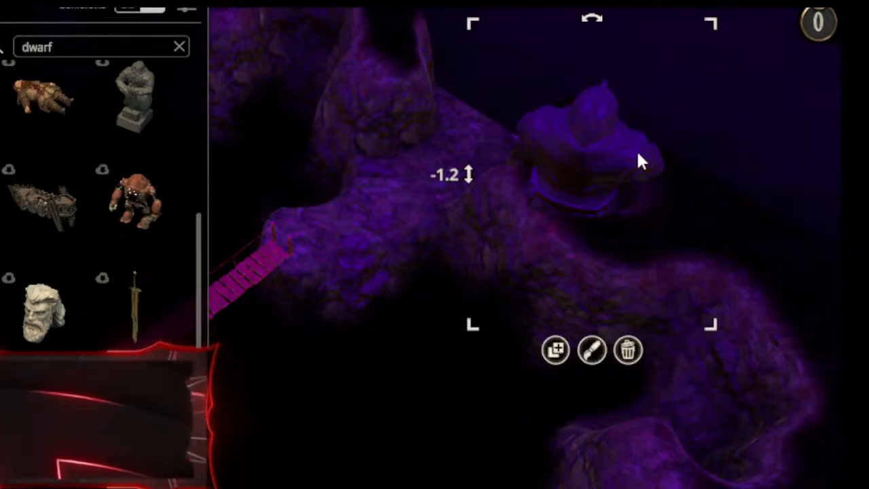
pyautogui.moveTo(641, 151); pyautogui.dragTo(650, 150)
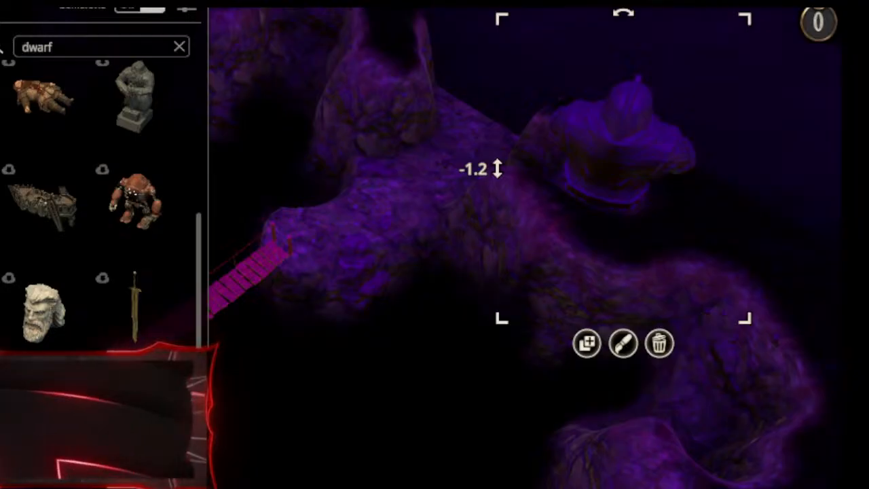
pyautogui.press('Escape')
# Duplicate the Dwarf Statue with Warhammer, place the copy on the rock behind another rope bridge's end and turn it towards the cavern.
pyautogui.moveTo(416, 227); pyautogui.dragTo(681, 146, button='right')
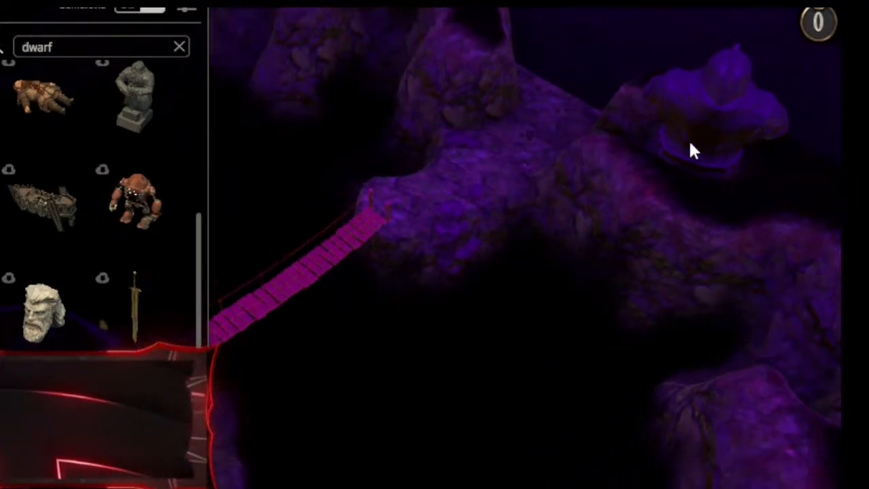
pyautogui.moveTo(451, 240); pyautogui.dragTo(765, 162, button='right')
pyautogui.moveTo(575, 197); pyautogui.dragTo(832, 261, button='right')
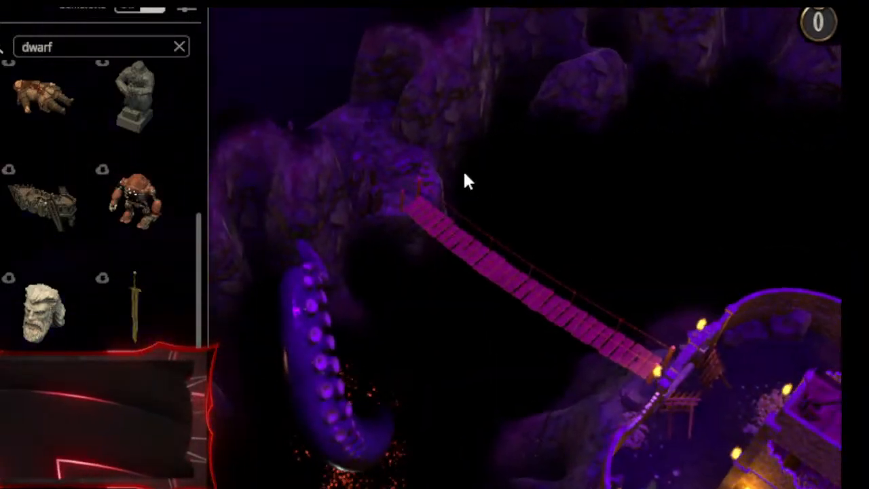
pyautogui.moveTo(478, 179); pyautogui.dragTo(565, 272, button='right')
pyautogui.moveTo(614, 340); pyautogui.dragTo(547, 336, button='right')
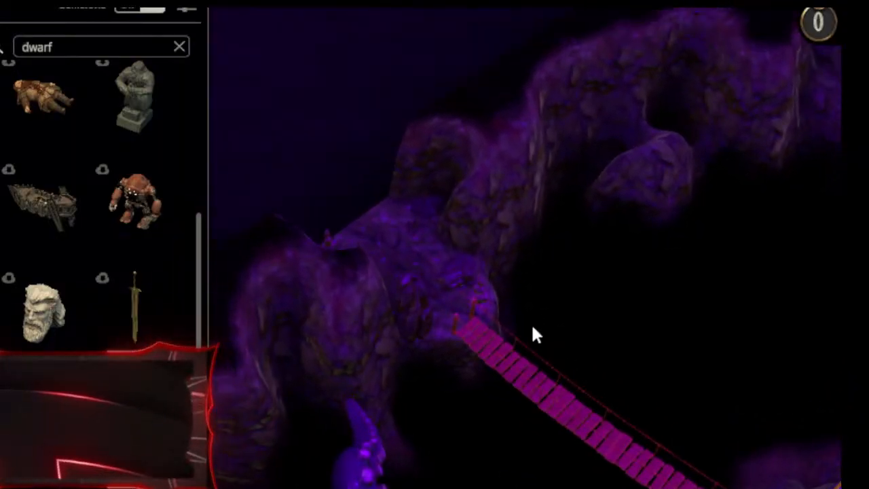
pyautogui.moveTo(299, 227); pyautogui.dragTo(13, 259, button='right')
pyautogui.moveTo(801, 211)
pyautogui.mouseDown(button='right')
pyautogui.moveTo(608, 241)
pyautogui.moveTo(485, 199)
pyautogui.mouseUp(button='right')
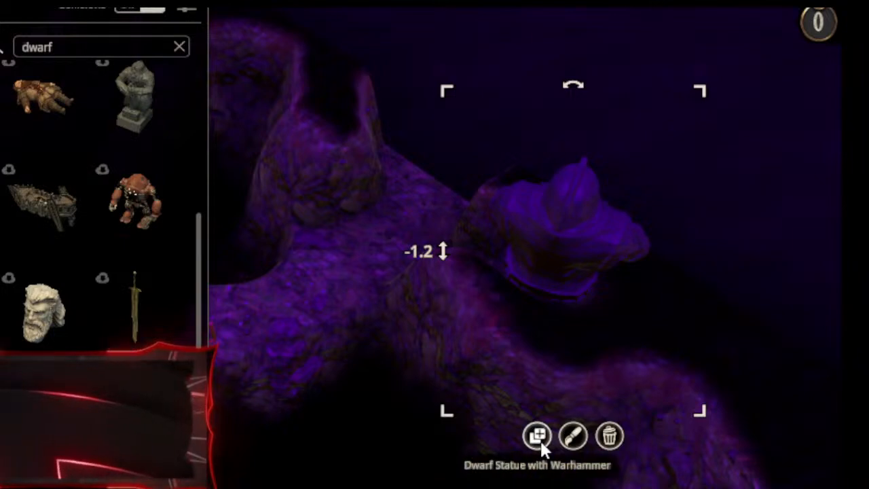
pyautogui.click(268, 254)
pyautogui.moveTo(268, 254); pyautogui.dragTo(423, 285, button='right')
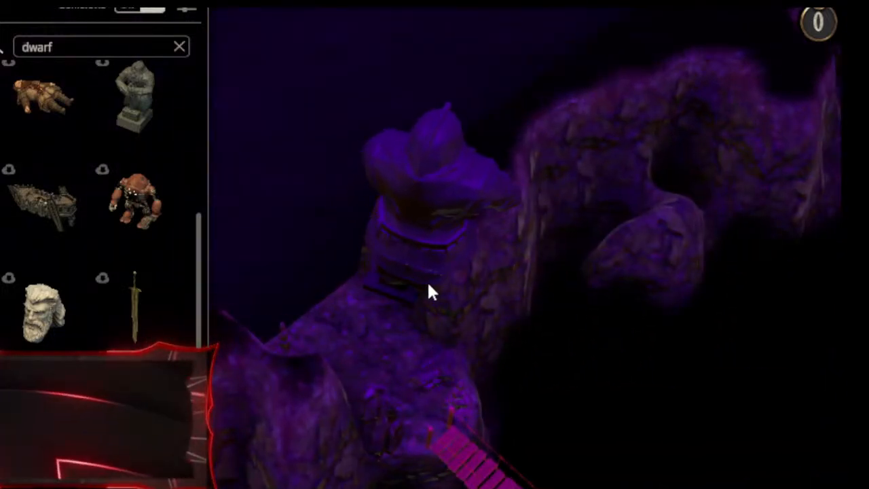
pyautogui.click(427, 291)
pyautogui.moveTo(456, 37); pyautogui.dragTo(573, 142)
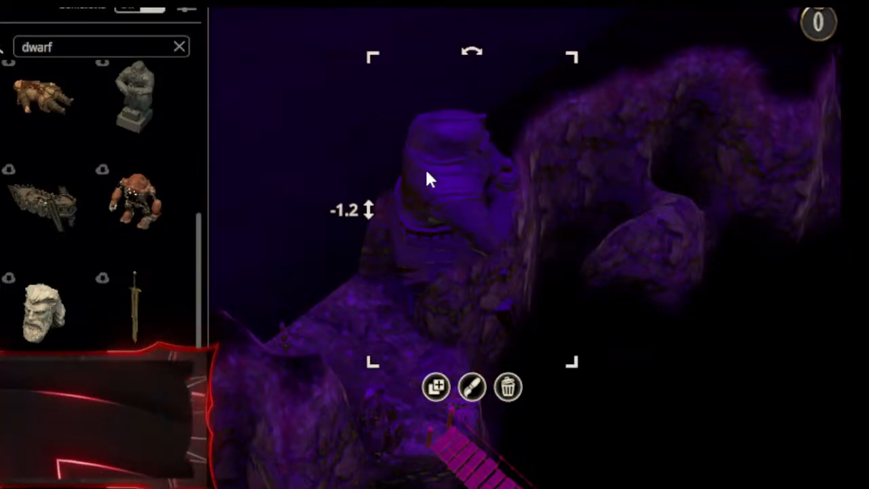
pyautogui.click(645, 360)
# Examine the fort and its bridges from several sides and look through the dwarf objects for further props.
pyautogui.moveTo(646, 335); pyautogui.dragTo(557, 204, button='right')
pyautogui.scroll(-5, 557, 204)
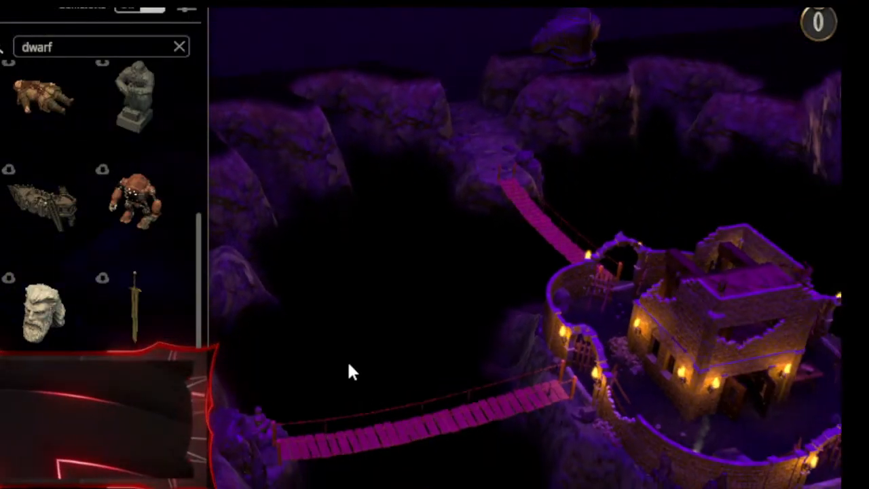
pyautogui.moveTo(378, 334); pyautogui.dragTo(364, 200, button='right')
pyautogui.press('d')
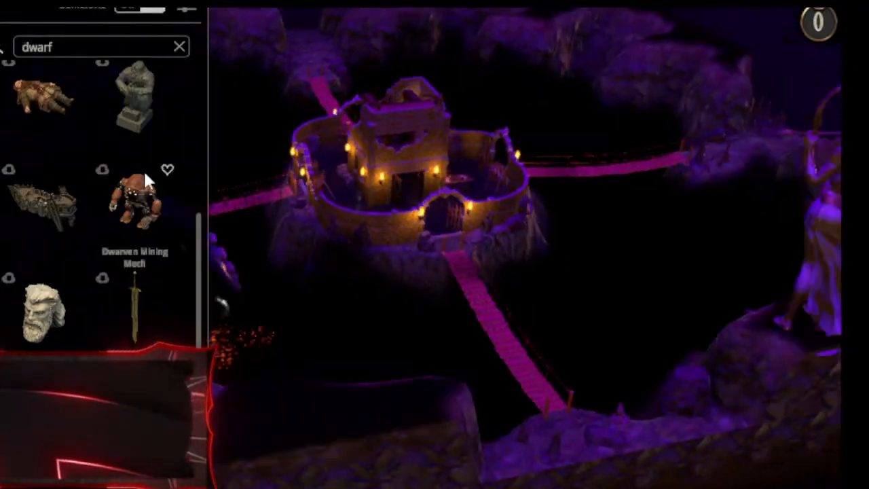
pyautogui.press('a')
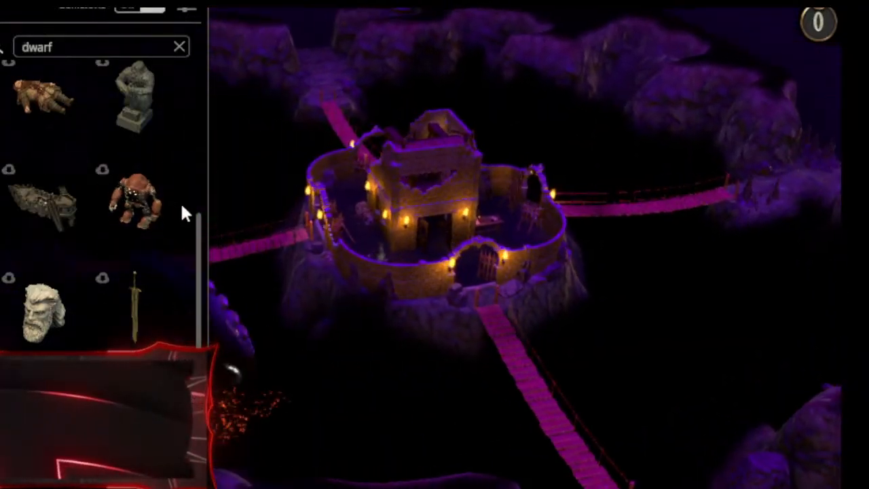
pyautogui.press('a')
pyautogui.press('w')
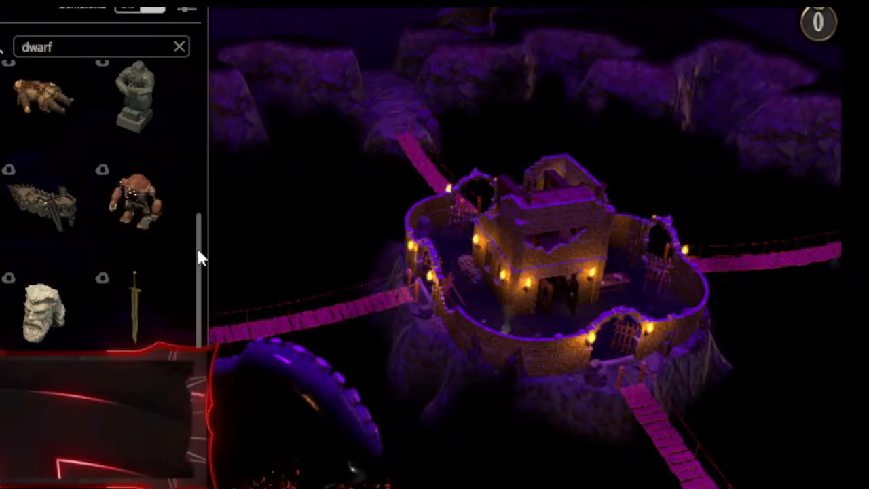
pyautogui.moveTo(197, 230); pyautogui.dragTo(171, 72)
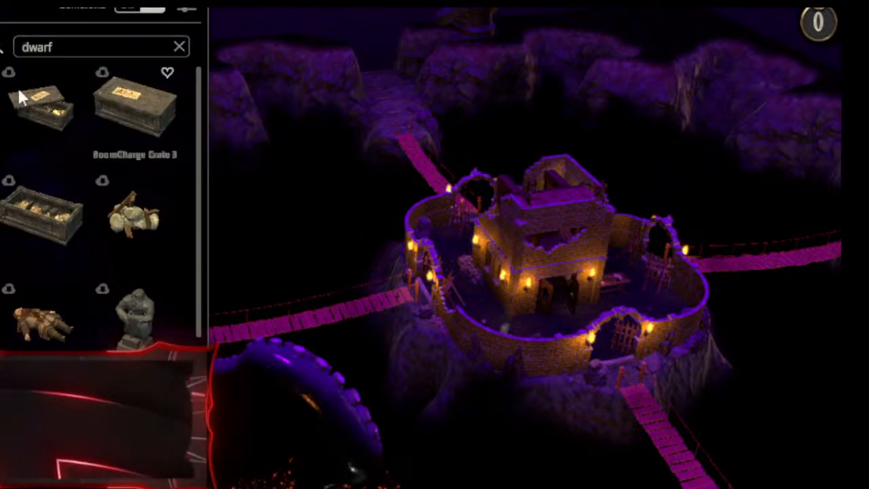
pyautogui.click(44, 486)
pyautogui.moveTo(228, 272); pyautogui.dragTo(227, 227, button='middle')
pyautogui.scroll(-3, 222, 222)
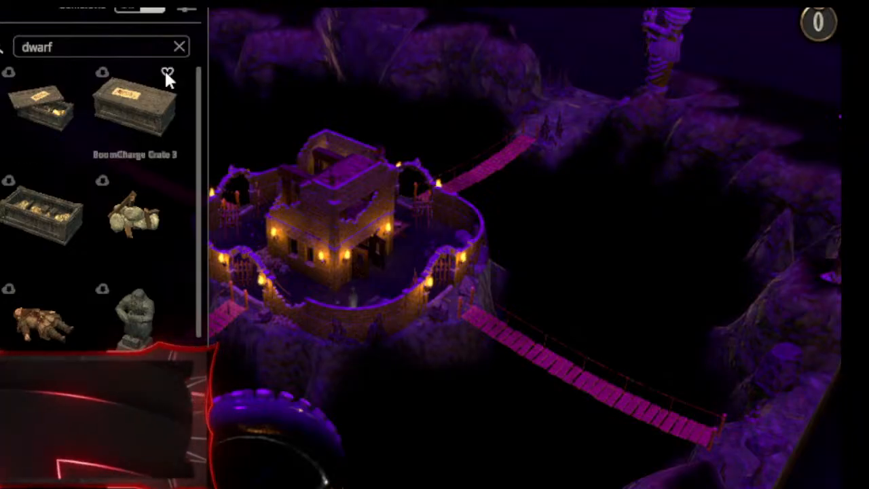
# Search the object library for "statue" and for "dragon", and pick the black dragon head.
pyautogui.doubleClick(104, 49)
pyautogui.write('statue')
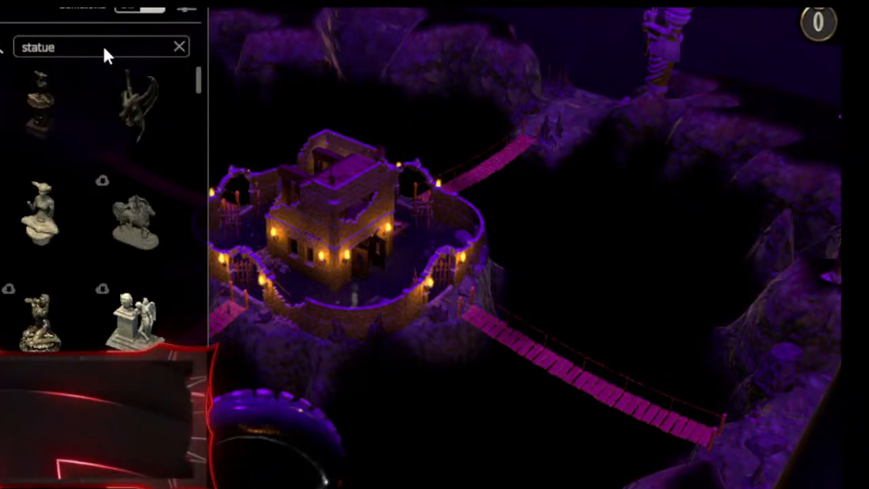
pyautogui.scroll(-1, 153, 242)
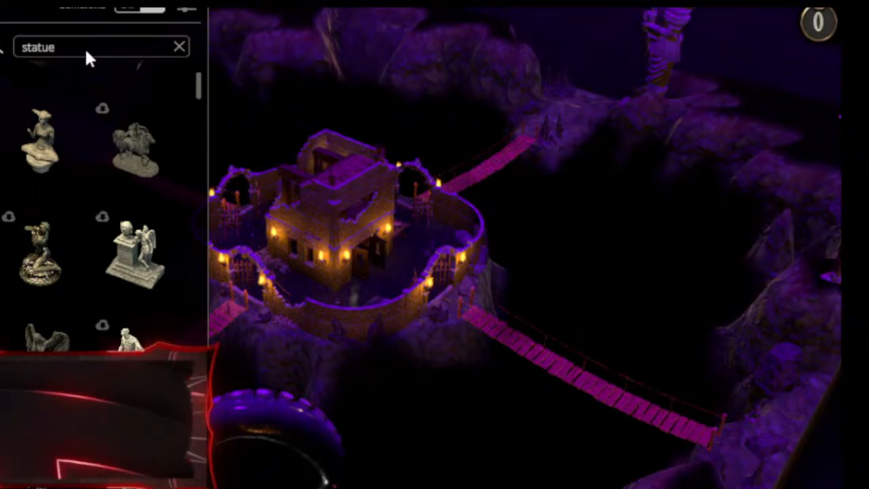
pyautogui.click(179, 48)
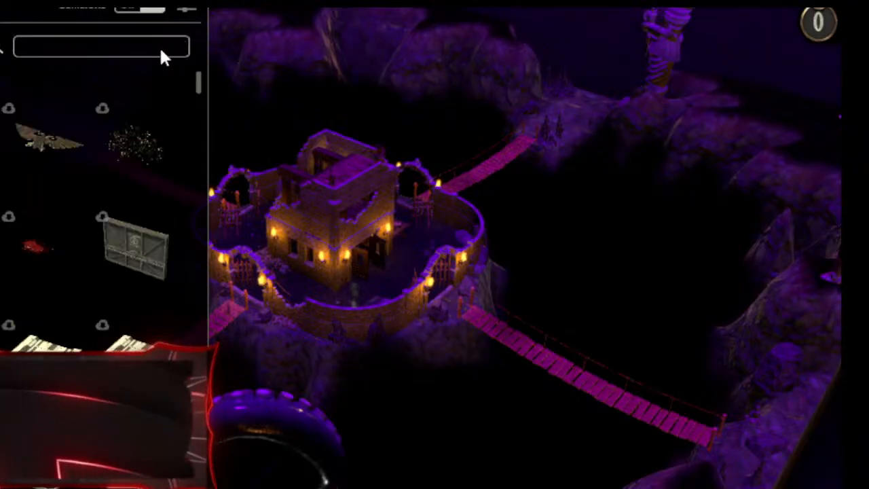
pyautogui.write('dragon')
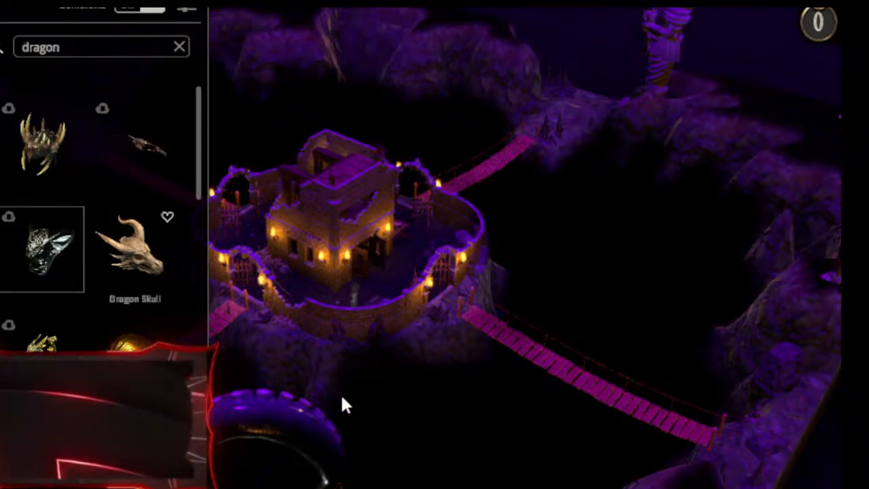
# Place the black dragon head at the outer end of the bridge near the archer statue, undoing the first attempts.
pyautogui.moveTo(486, 451); pyautogui.dragTo(383, 349, button='right')
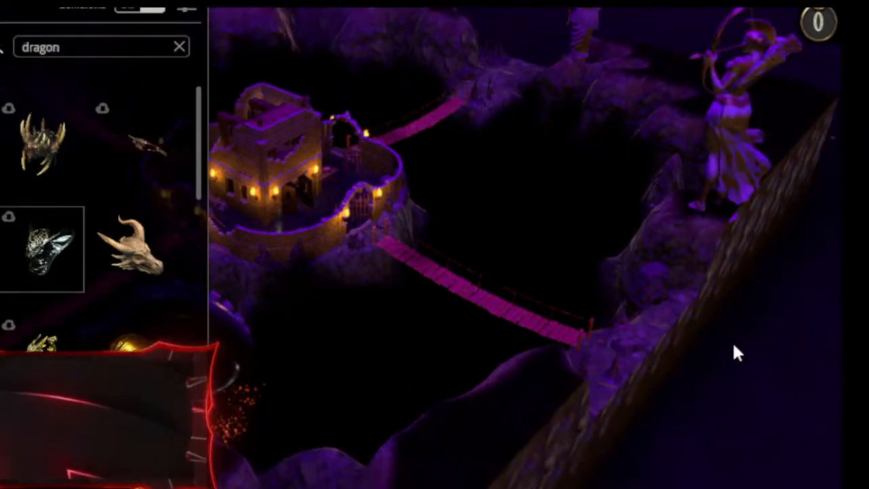
pyautogui.click(639, 330)
pyautogui.moveTo(618, 293); pyautogui.dragTo(564, 352)
pyautogui.hotkey('ctrl', 'z')
pyautogui.moveTo(619, 303); pyautogui.dragTo(574, 181)
pyautogui.hotkey('ctrl', 'z')
pyautogui.click(645, 290)
pyautogui.moveTo(650, 208); pyautogui.dragTo(566, 336)
pyautogui.moveTo(567, 299); pyautogui.dragTo(575, 376)
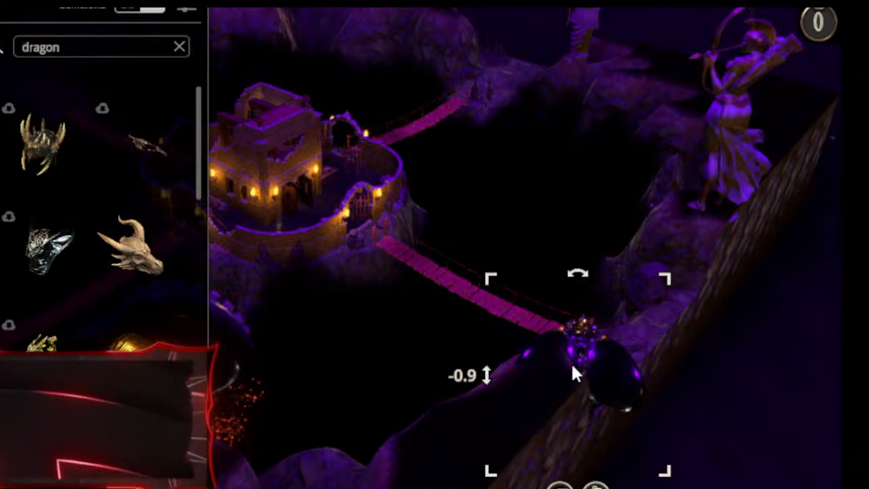
# Rotate the dragon head and shift it onto the rock beside the bridge's outer end.
pyautogui.moveTo(579, 273); pyautogui.dragTo(626, 302)
pyautogui.moveTo(604, 356); pyautogui.dragTo(585, 387)
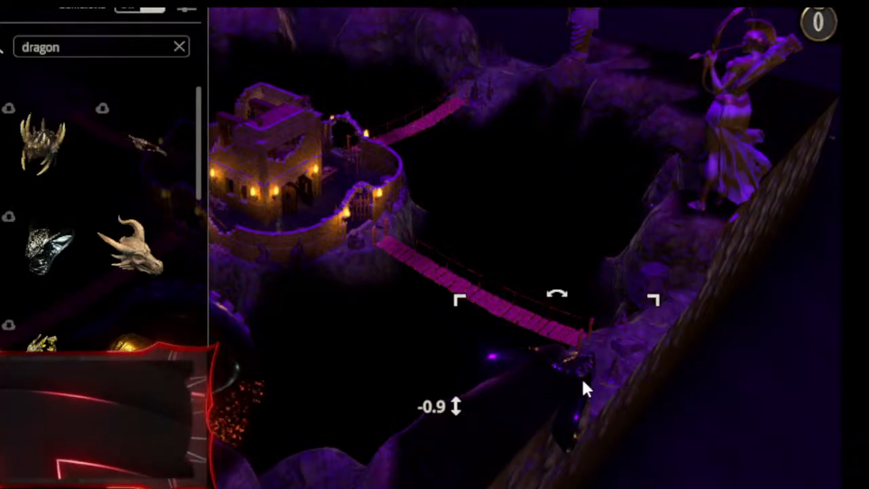
pyautogui.moveTo(565, 293); pyautogui.dragTo(573, 293)
pyautogui.click(476, 218)
pyautogui.moveTo(539, 253); pyautogui.dragTo(604, 265, button='right')
pyautogui.press('w')
pyautogui.press('d')
pyautogui.moveTo(579, 219); pyautogui.dragTo(559, 219)
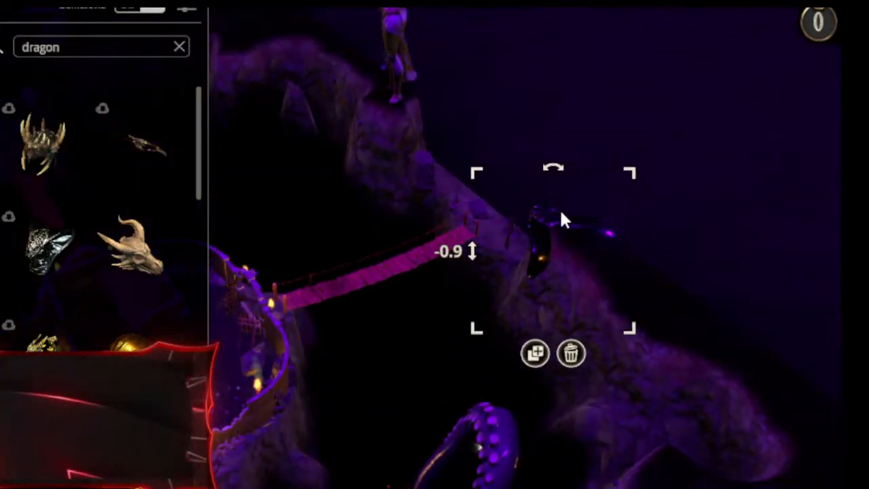
pyautogui.click(584, 105)
# Fine-tune the dragon head's rotation so it faces the bridge and fort.
pyautogui.moveTo(502, 163); pyautogui.dragTo(862, 173, button='right')
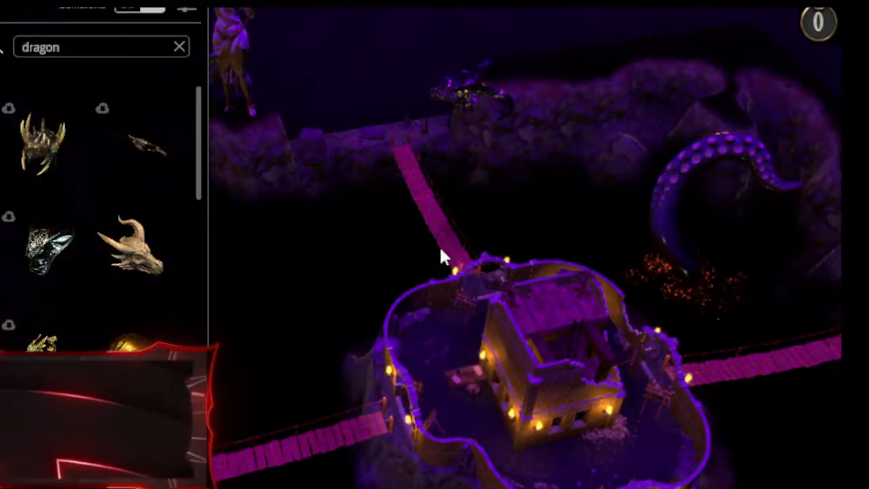
pyautogui.click(466, 92)
pyautogui.moveTo(476, 41); pyautogui.dragTo(498, 43)
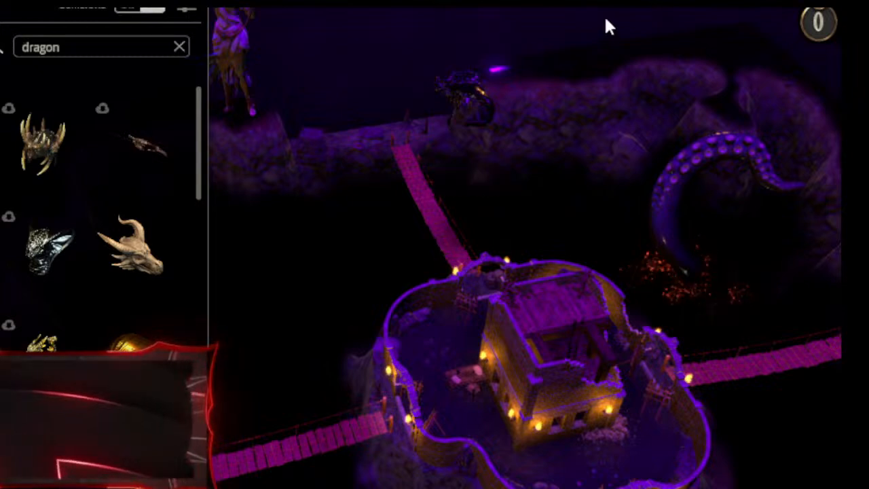
pyautogui.click(606, 20)
# Duplicate the dragon head and place the copy beside another bridge's end, in front of the dwarf statue.
pyautogui.moveTo(446, 86); pyautogui.dragTo(860, 71, button='right')
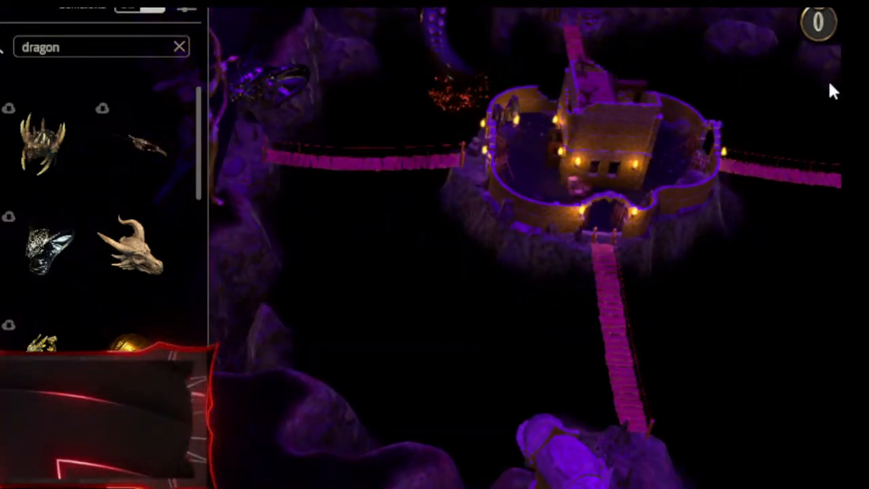
pyautogui.click(257, 89)
pyautogui.moveTo(678, 47); pyautogui.dragTo(511, 154, button='right')
pyautogui.moveTo(399, 216); pyautogui.dragTo(706, 121, button='right')
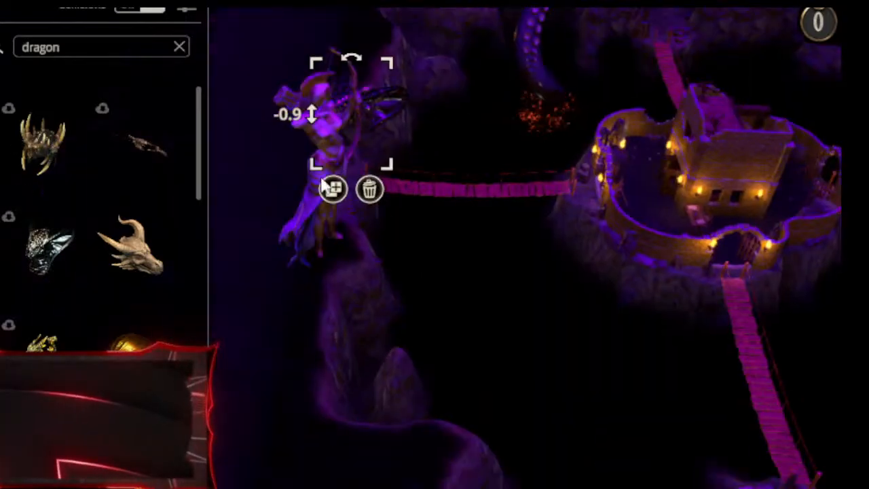
pyautogui.click(605, 122)
pyautogui.moveTo(605, 122); pyautogui.dragTo(250, 302, button='right')
pyautogui.moveTo(250, 302)
pyautogui.mouseDown()
pyautogui.moveTo(491, 141)
pyautogui.moveTo(435, 151)
pyautogui.moveTo(442, 146)
pyautogui.mouseUp()
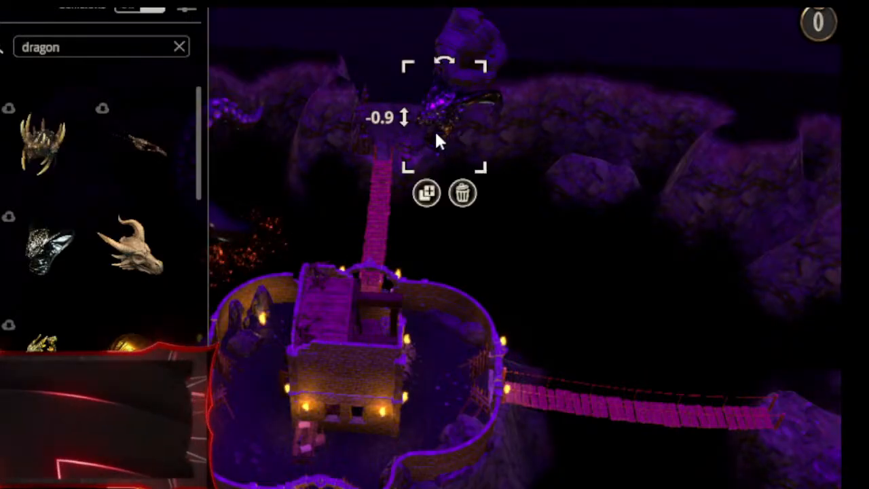
pyautogui.click(483, 198)
# Duplicate the archer statue and place the copy on the cliff beside the bridge opposite the dwarf statue.
pyautogui.moveTo(483, 198); pyautogui.dragTo(608, 194, button='middle')
pyautogui.moveTo(609, 192); pyautogui.dragTo(393, 87, button='right')
pyautogui.moveTo(393, 87); pyautogui.dragTo(408, 168, button='middle')
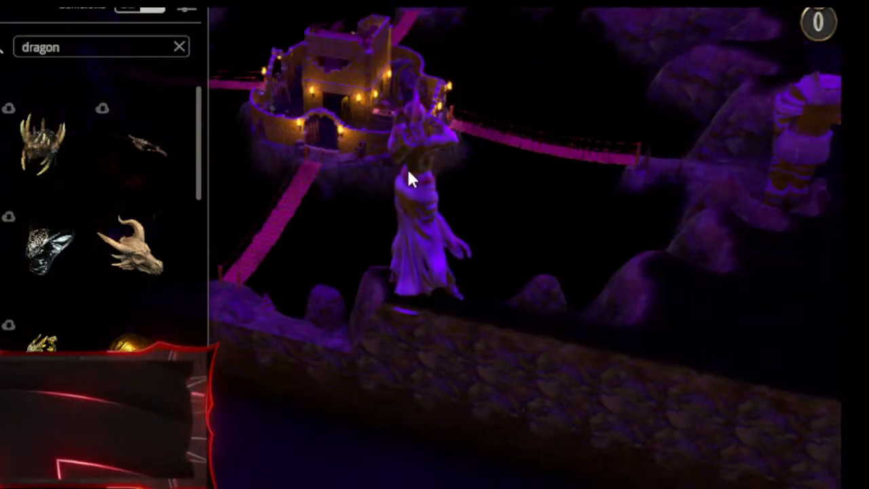
pyautogui.click(408, 191)
pyautogui.click(402, 363)
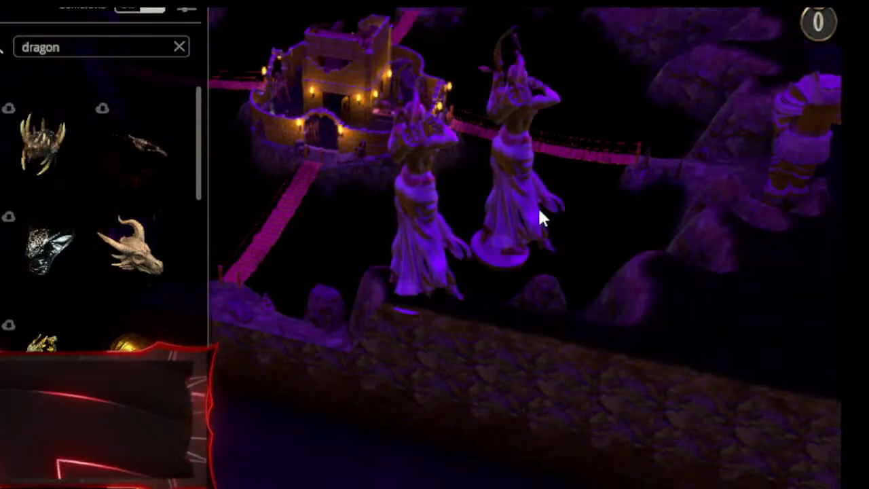
pyautogui.moveTo(552, 139); pyautogui.dragTo(435, 388, button='right')
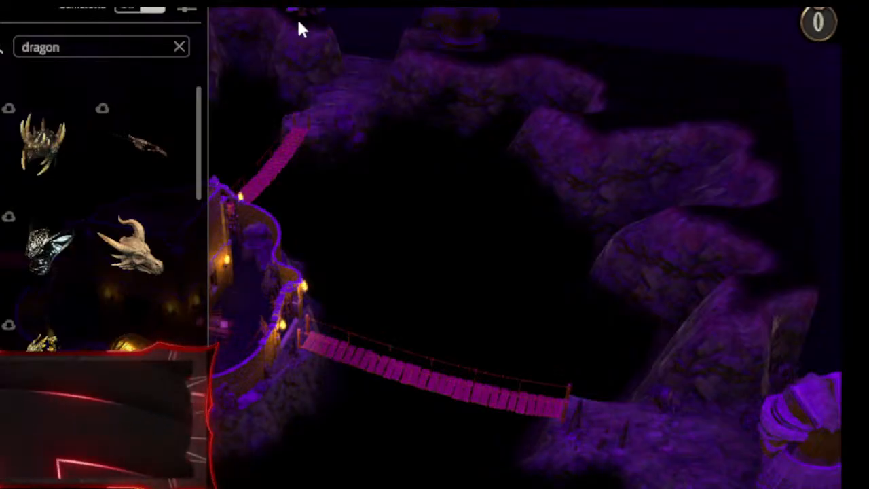
pyautogui.click(299, 22)
pyautogui.click(381, 158)
pyautogui.moveTo(378, 169); pyautogui.dragTo(642, 390, button='right')
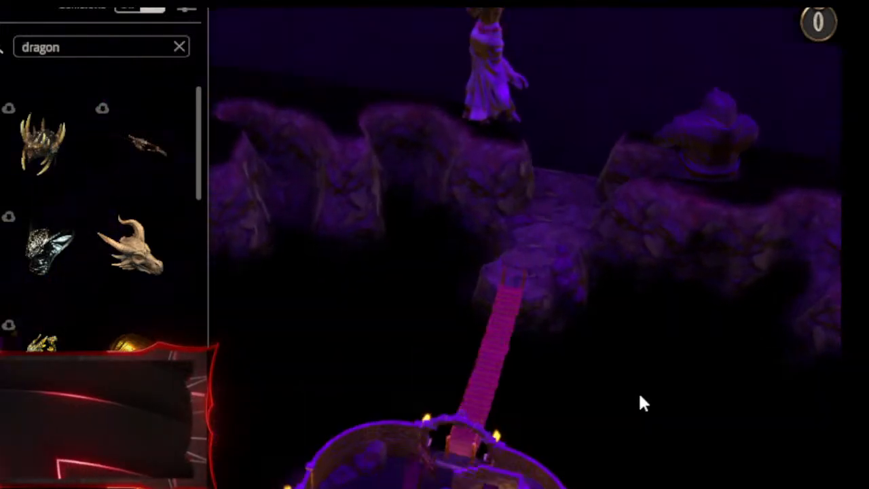
# Turn the copied archer statue and move it further along the cliff, away from the bridge.
pyautogui.click(469, 29)
pyautogui.click(319, 27)
pyautogui.moveTo(318, 20); pyautogui.dragTo(312, 73)
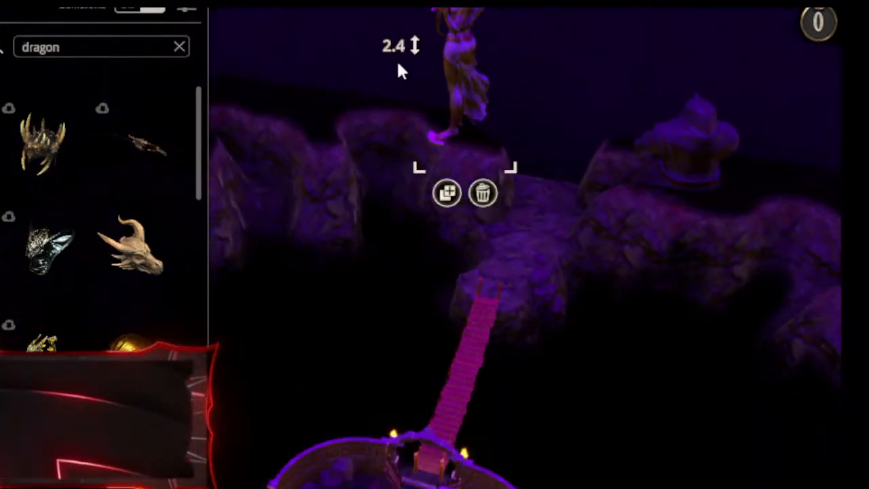
pyautogui.moveTo(462, 64); pyautogui.dragTo(324, 52)
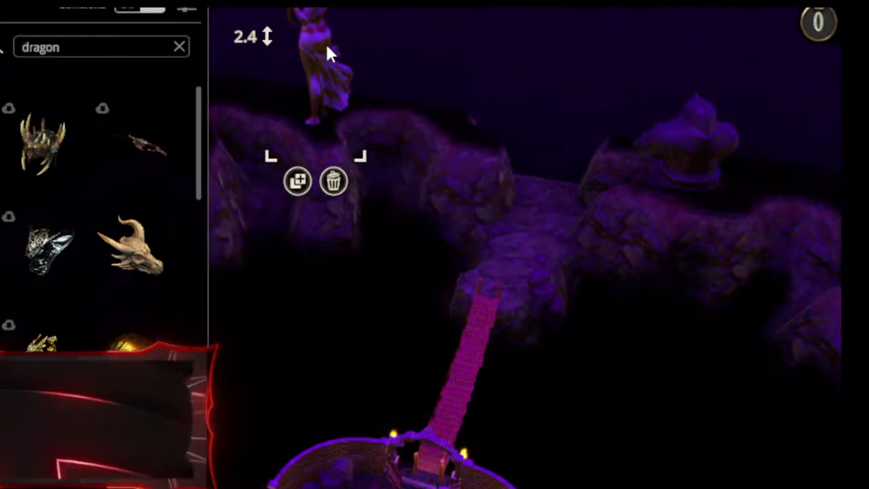
pyautogui.click(388, 178)
pyautogui.moveTo(390, 179); pyautogui.dragTo(801, 134, button='right')
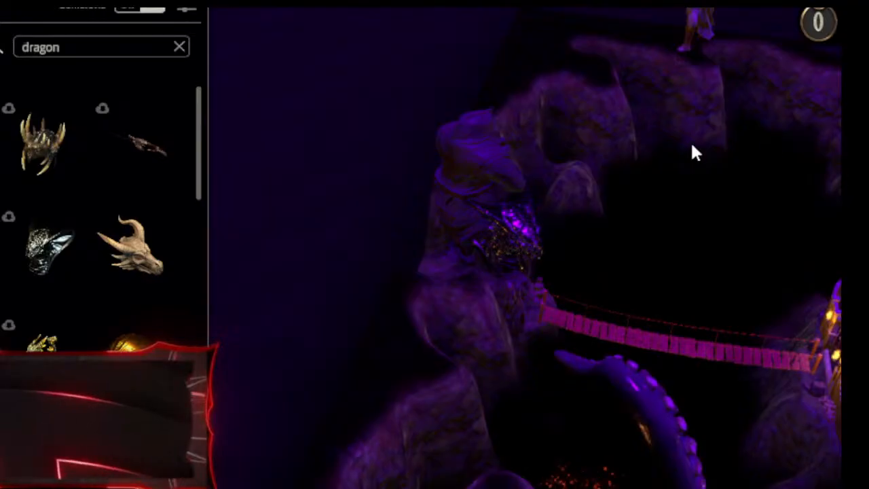
pyautogui.moveTo(621, 147); pyautogui.dragTo(228, 73, button='middle')
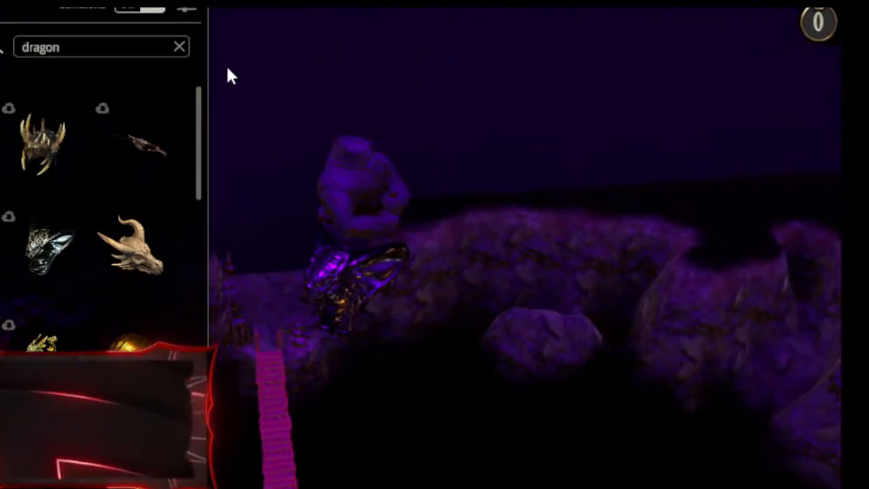
# Search the asset library for "dol" and browse the results down to the horned demon head.
pyautogui.moveTo(392, 239); pyautogui.dragTo(591, 135, button='right')
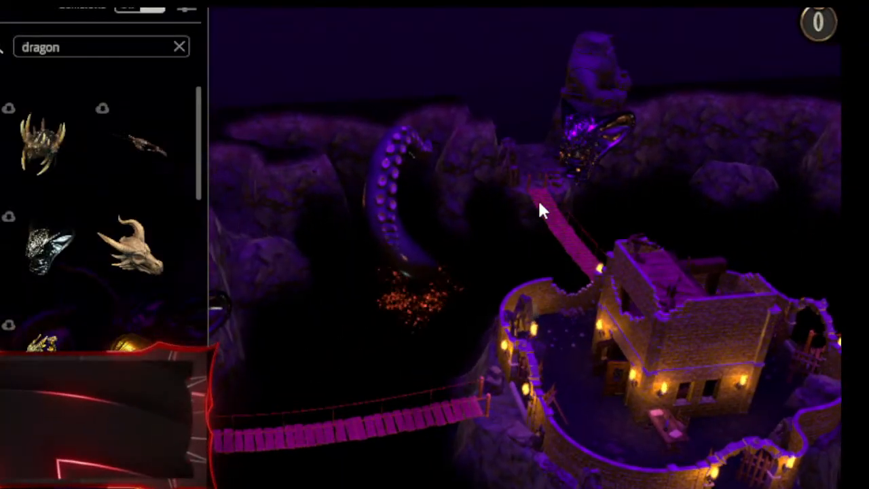
pyautogui.click(4, 133)
pyautogui.moveTo(243, 235); pyautogui.dragTo(290, 134, button='right')
pyautogui.moveTo(289, 134); pyautogui.dragTo(39, 67, button='middle')
pyautogui.moveTo(171, 221); pyautogui.dragTo(62, 215, button='right')
pyautogui.click(2, 217)
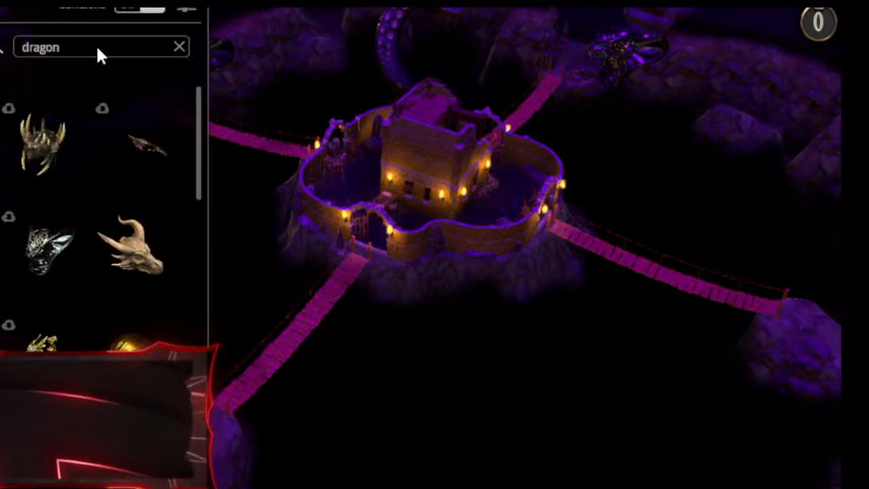
pyautogui.click(180, 45)
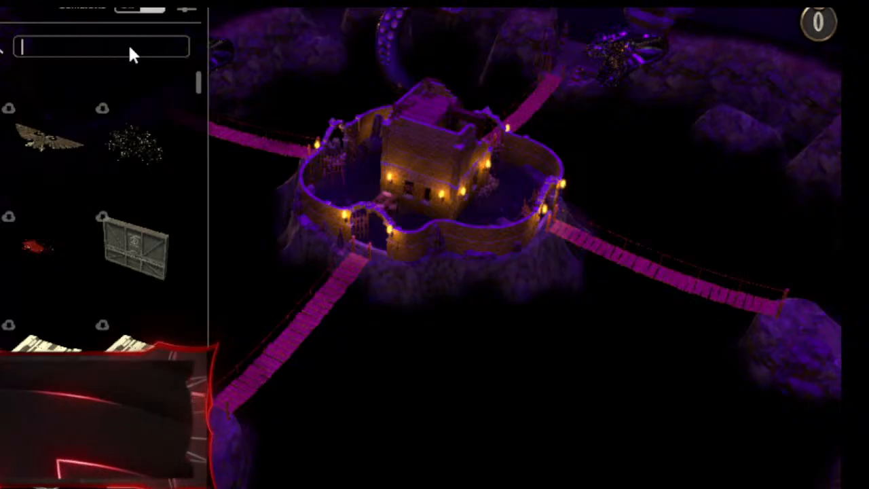
pyautogui.write('dol')
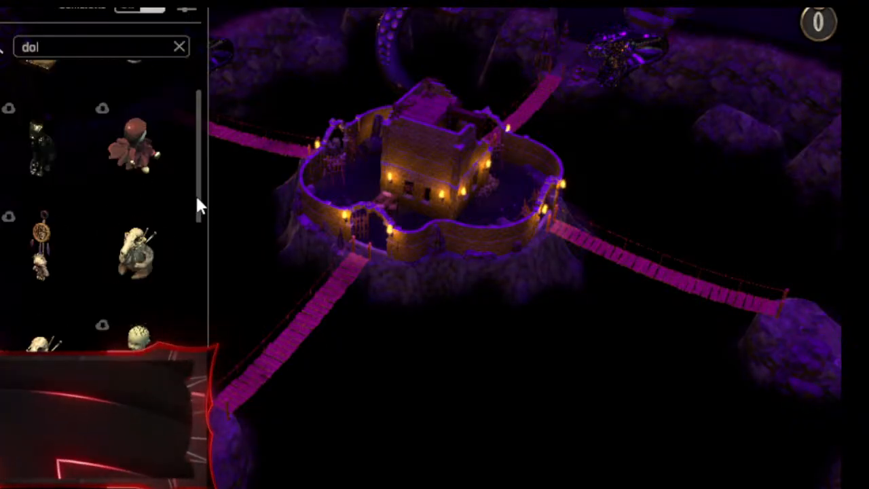
pyautogui.moveTo(198, 204); pyautogui.dragTo(212, 398)
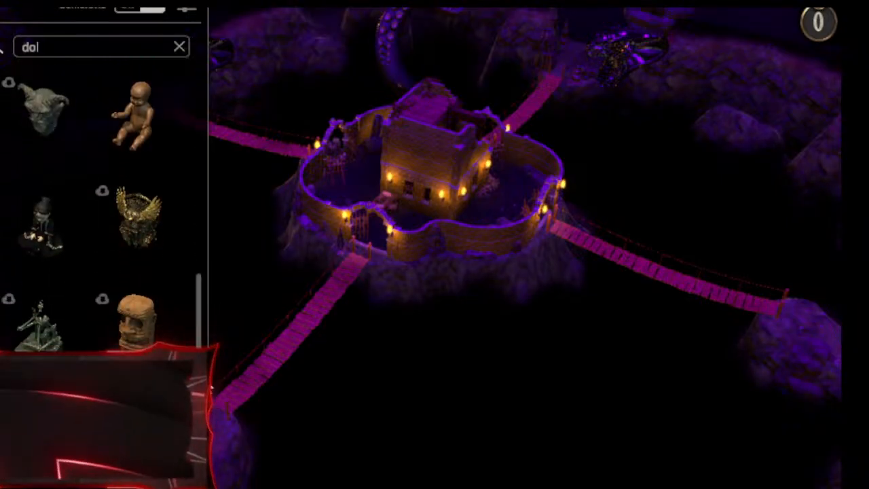
# Place the horned demon head on the cliff at the bridge end near the knight statue and enlarge it to giant size.
pyautogui.click(38, 114)
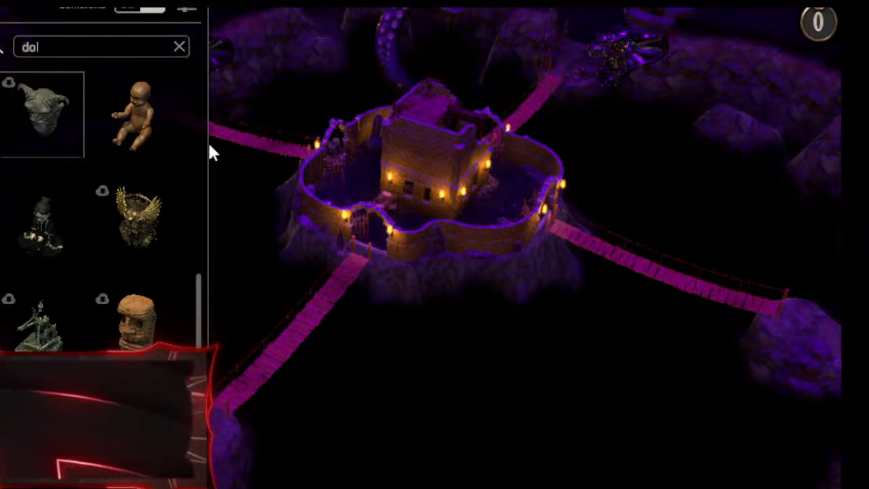
pyautogui.moveTo(333, 239); pyautogui.dragTo(491, 226, button='right')
pyautogui.moveTo(491, 226); pyautogui.dragTo(428, 277, button='middle')
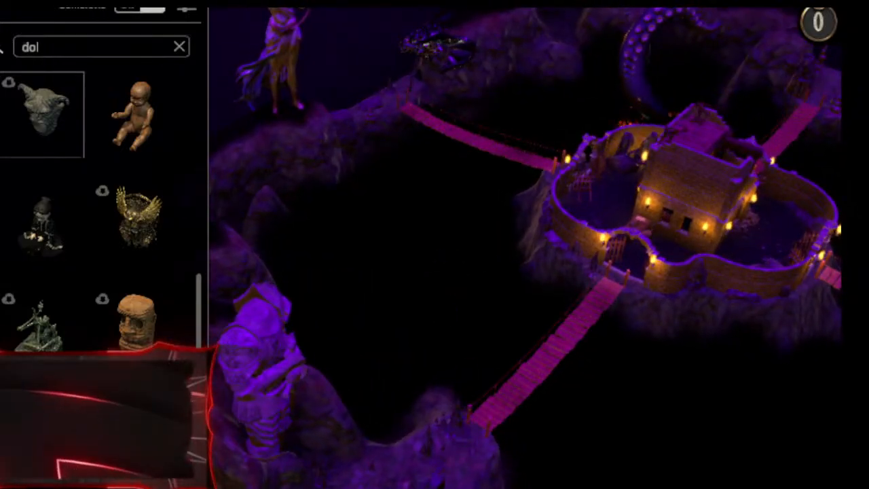
pyautogui.scroll(1, 362, 362)
pyautogui.press('Escape')
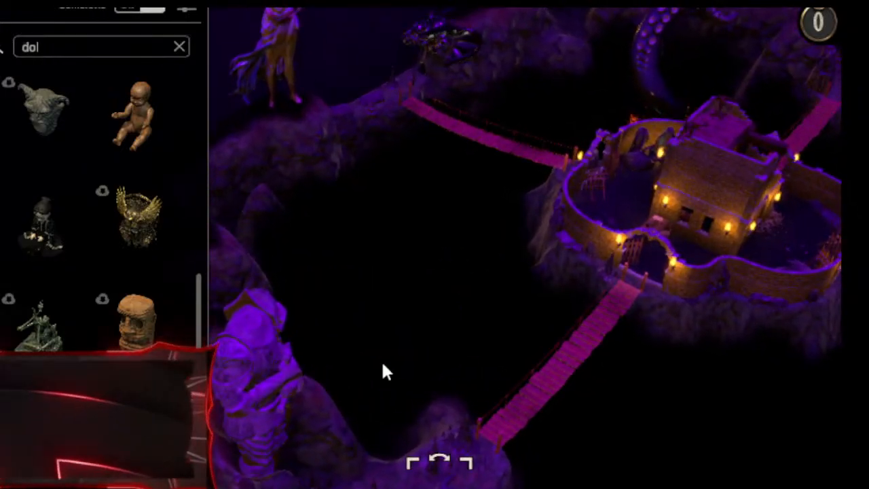
pyautogui.moveTo(362, 362); pyautogui.dragTo(823, 304, button='middle')
pyautogui.moveTo(638, 364); pyautogui.dragTo(297, 447, button='right')
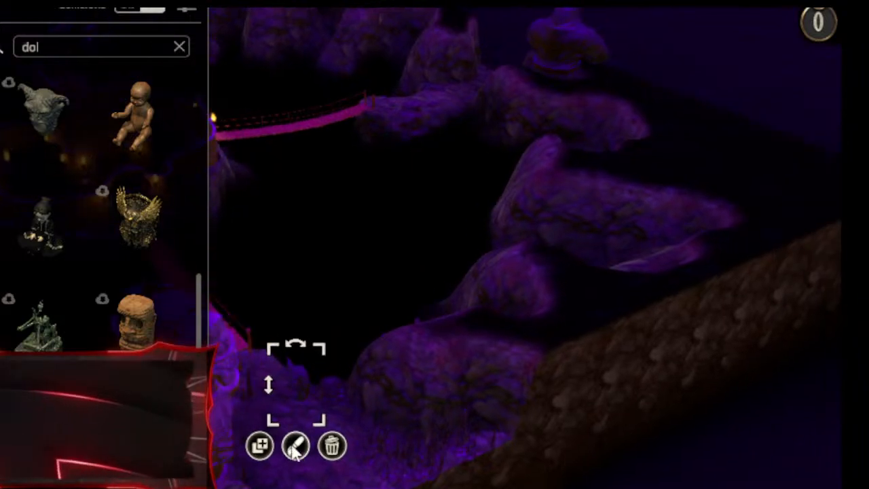
pyautogui.moveTo(310, 359); pyautogui.dragTo(640, 238)
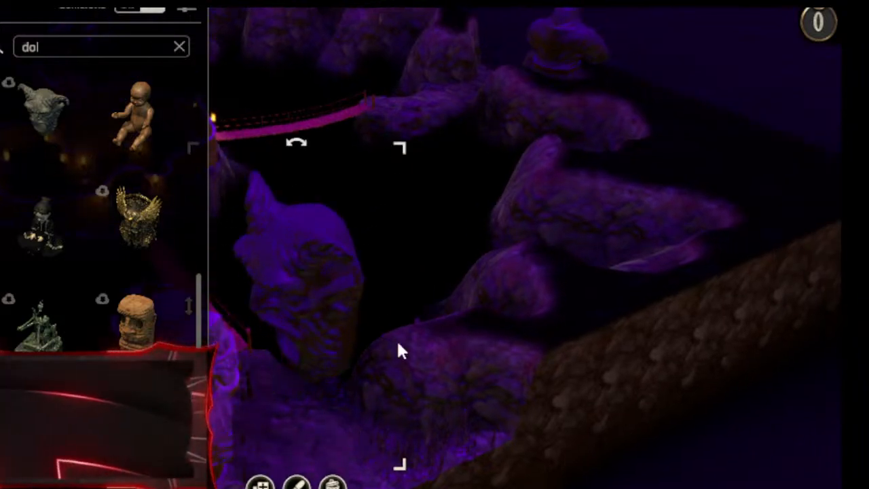
# Try green on the horned head, then recolour it light grey.
pyautogui.click(297, 483)
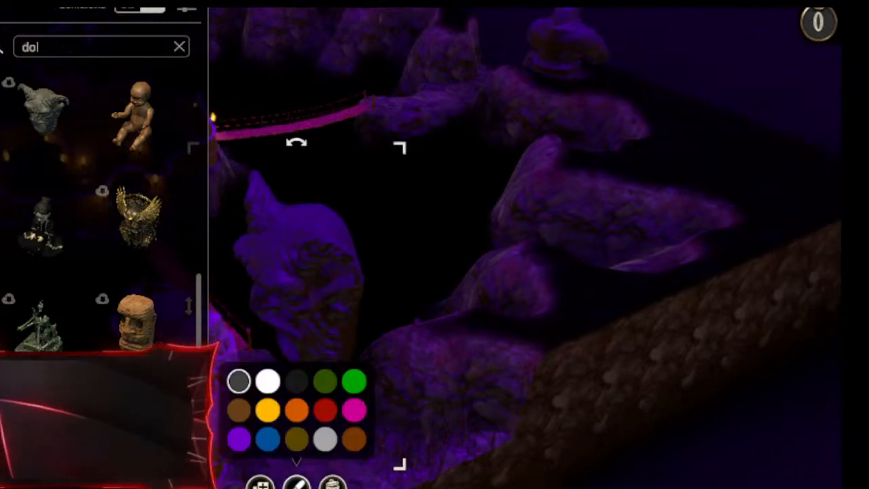
pyautogui.click(353, 383)
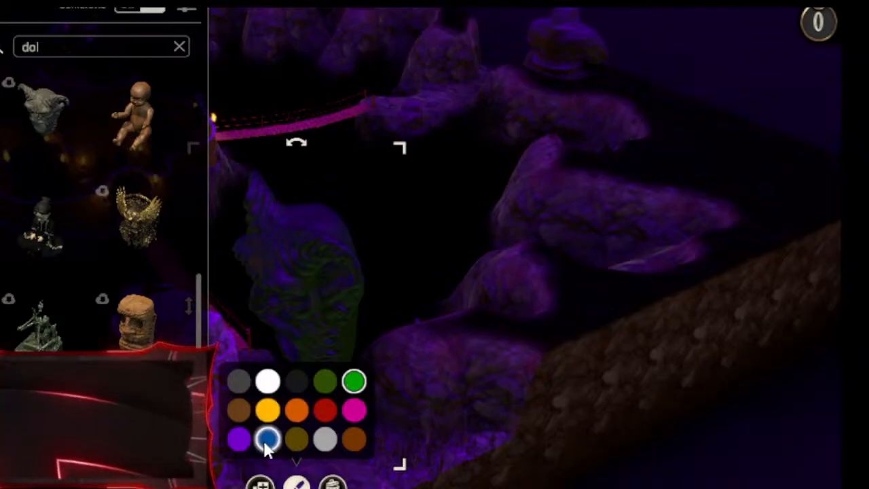
pyautogui.click(325, 439)
pyautogui.click(399, 292)
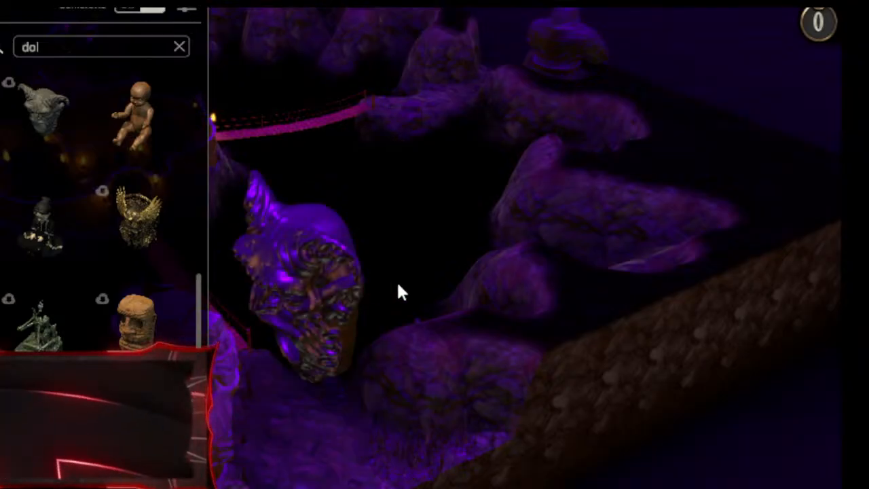
# Move the horned head back onto the cliff, lower its height to about -2.5 and turn its face toward the path.
pyautogui.moveTo(326, 265); pyautogui.dragTo(440, 250)
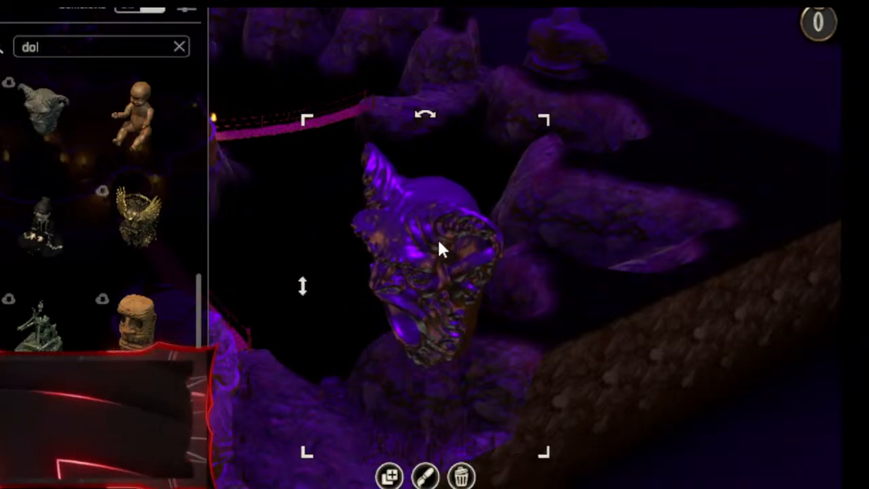
pyautogui.moveTo(304, 286); pyautogui.dragTo(259, 483)
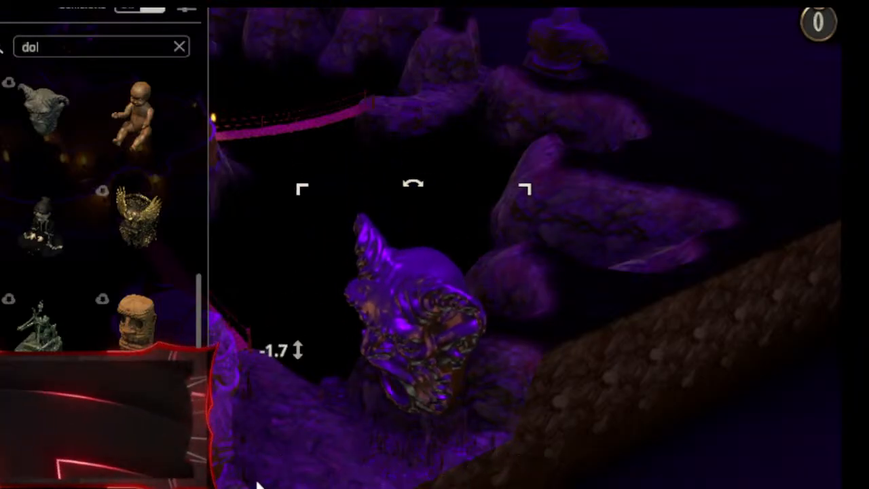
pyautogui.moveTo(442, 373); pyautogui.dragTo(410, 335)
pyautogui.moveTo(278, 338); pyautogui.dragTo(367, 354)
pyautogui.moveTo(391, 208); pyautogui.dragTo(293, 235)
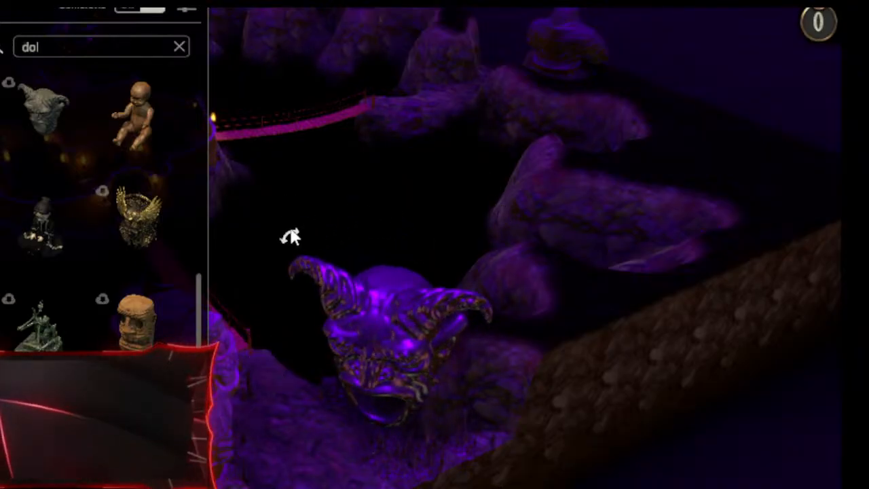
# Fine-tune the horned head's rotation and shift it slightly on the cliff so it faces straight along the path.
pyautogui.click(411, 314)
pyautogui.moveTo(394, 215); pyautogui.dragTo(802, 200, button='right')
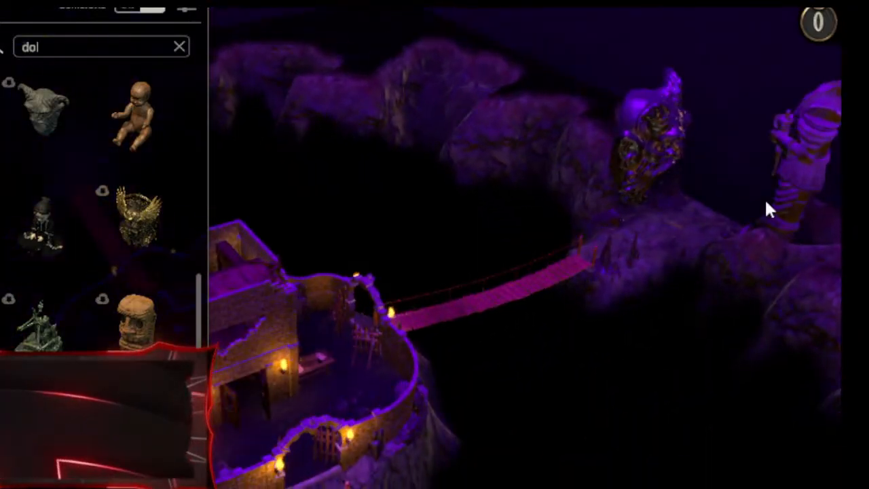
pyautogui.scroll(5, 648, 266)
pyautogui.moveTo(292, 270); pyautogui.dragTo(295, 268, button='right')
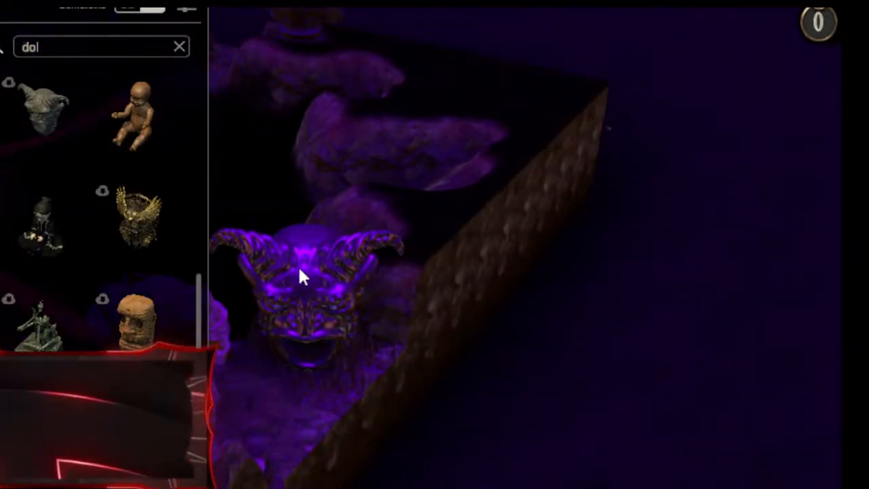
pyautogui.moveTo(306, 178); pyautogui.dragTo(292, 182)
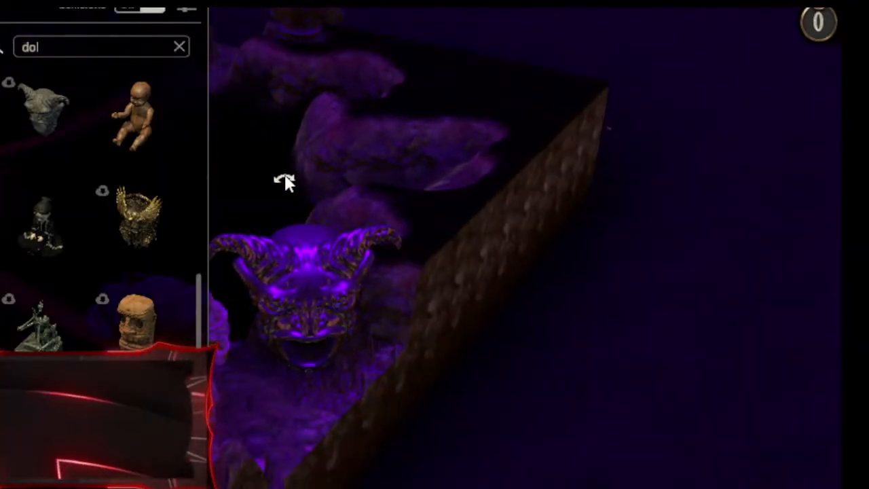
pyautogui.moveTo(314, 259); pyautogui.dragTo(332, 271)
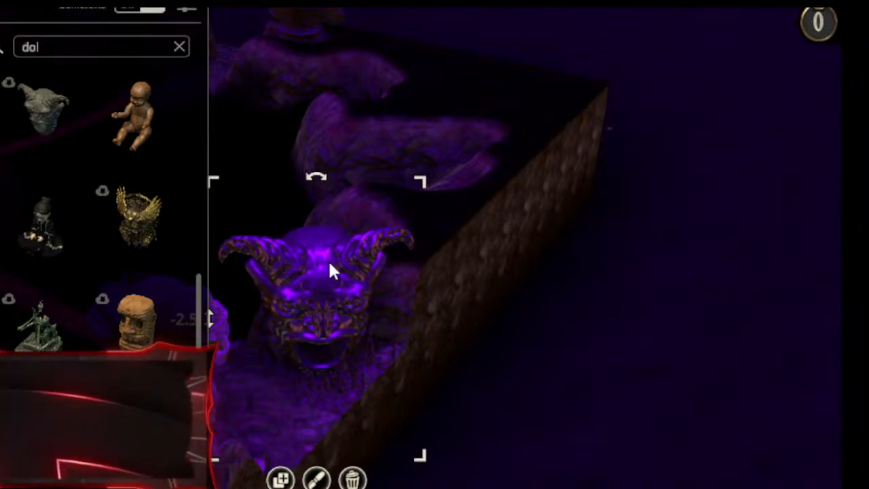
pyautogui.moveTo(439, 341); pyautogui.dragTo(750, 227, button='middle')
pyautogui.moveTo(641, 222); pyautogui.dragTo(696, 193, button='middle')
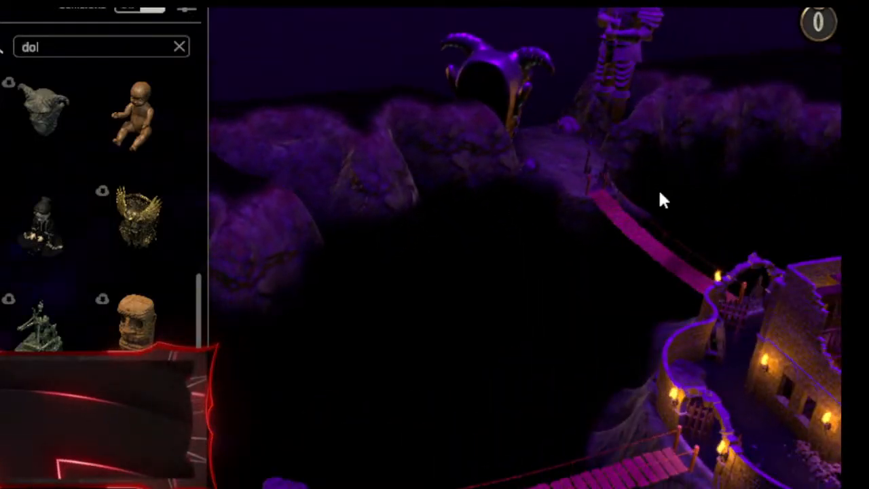
pyautogui.doubleClick(66, 48)
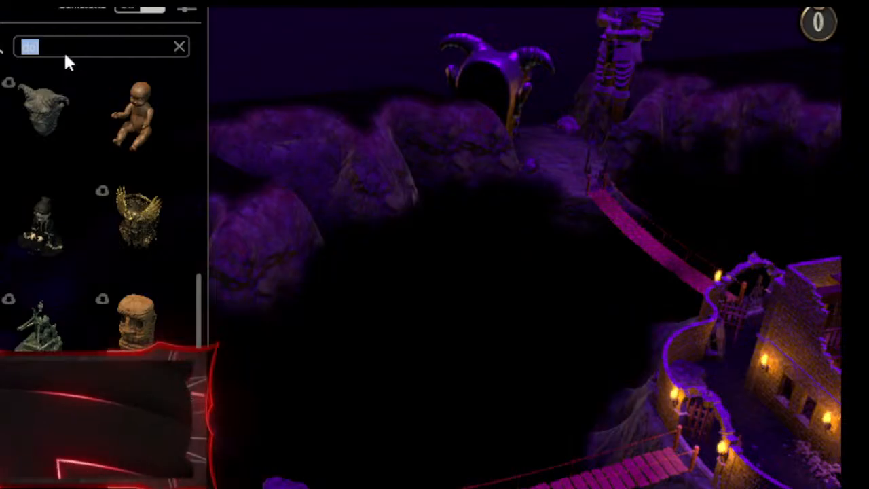
pyautogui.write('dk')
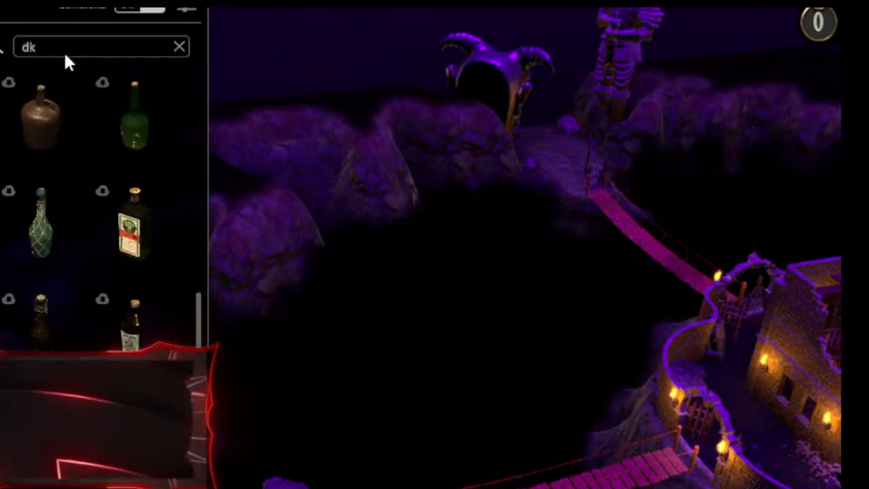
pyautogui.write('\\c\\\\')
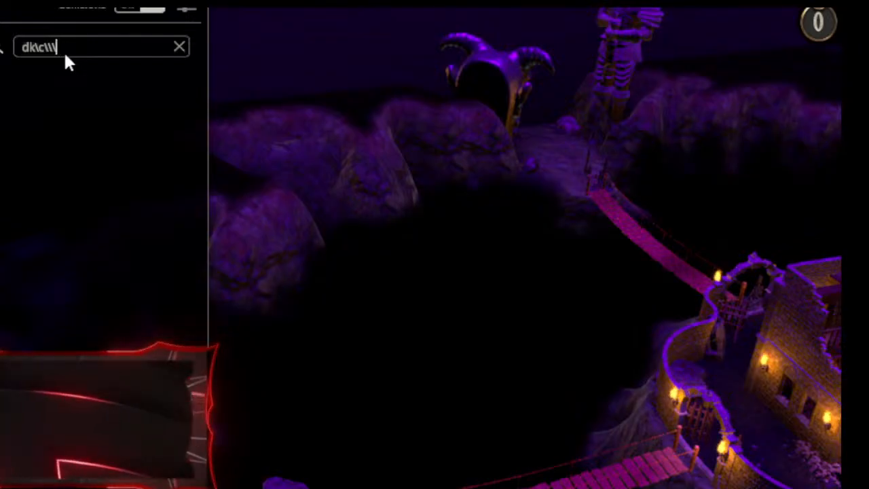
pyautogui.write('c')
pyautogui.press('BackSpace')
pyautogui.press('BackSpace')
pyautogui.press('BackSpace')
pyautogui.press('BackSpace')
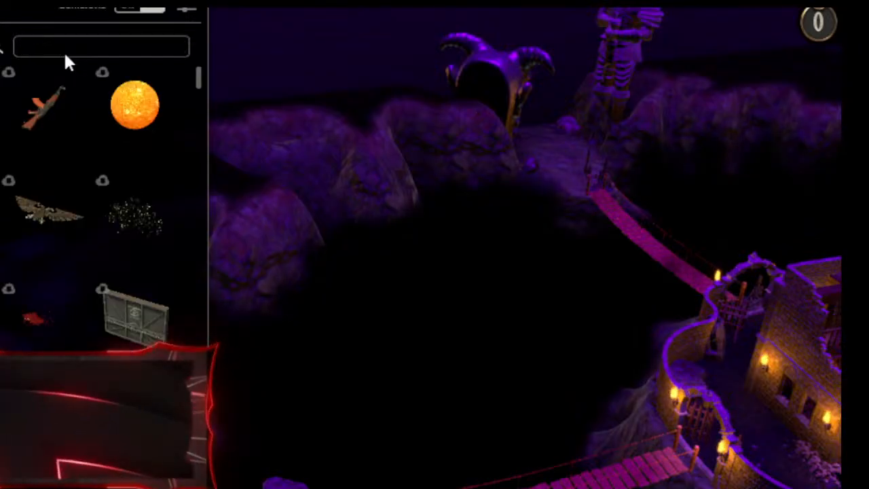
# Search the library for "rock", place the tall pale boulder behind the horned head, then enlarge and rotate it.
pyautogui.write('rock')
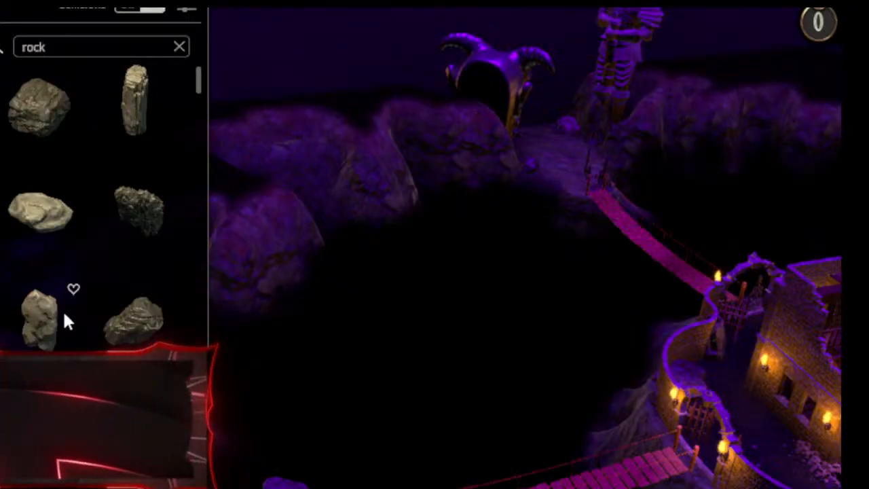
pyautogui.moveTo(41, 315); pyautogui.dragTo(476, 124)
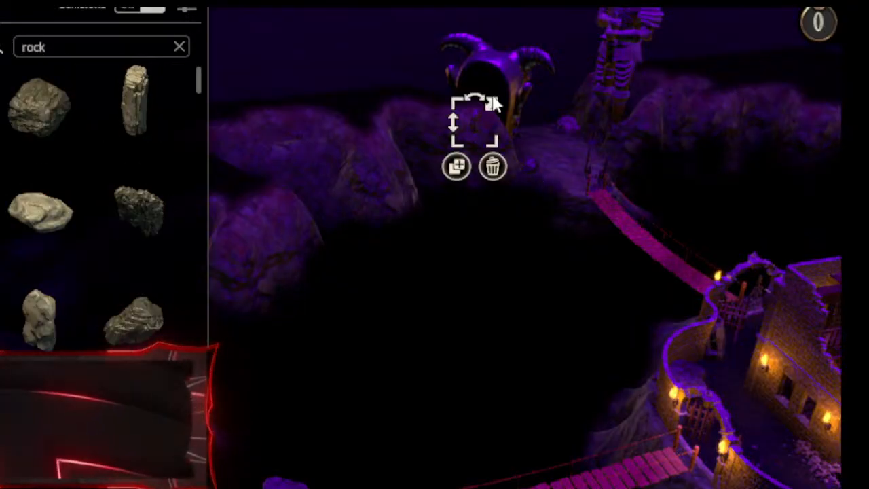
pyautogui.moveTo(749, 83); pyautogui.dragTo(771, 81)
pyautogui.scroll(-2, 578, 113)
pyautogui.moveTo(476, 17); pyautogui.dragTo(586, 131)
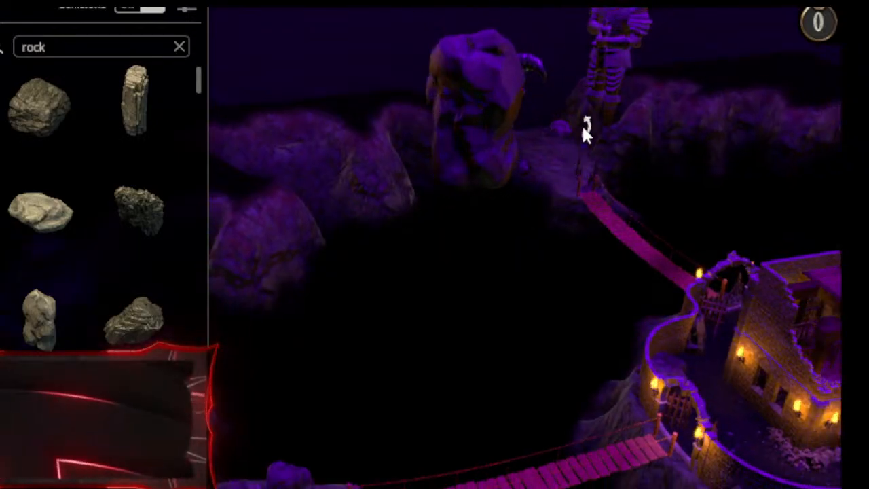
# Move the boulder against the horned head's hollow back and set its height to 0.8 so it fills the opening.
pyautogui.click(484, 100)
pyautogui.moveTo(476, 91); pyautogui.dragTo(494, 31)
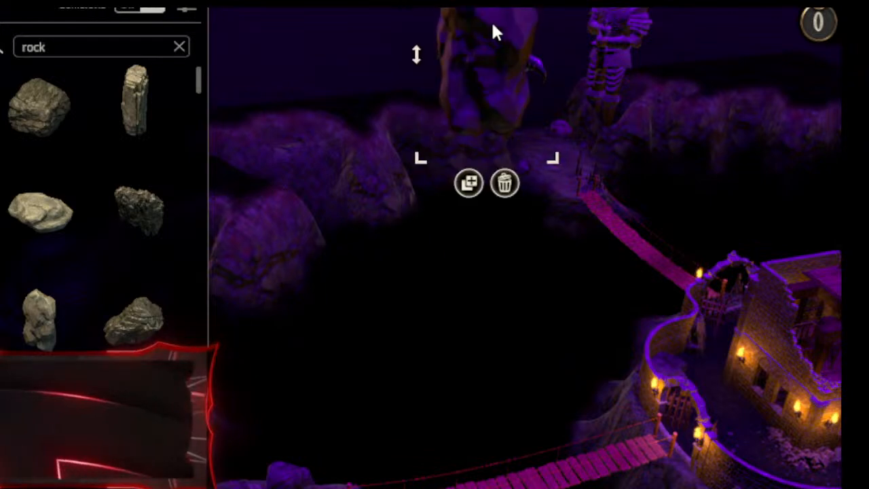
pyautogui.moveTo(415, 56); pyautogui.dragTo(288, 432)
pyautogui.moveTo(499, 97); pyautogui.dragTo(478, 100)
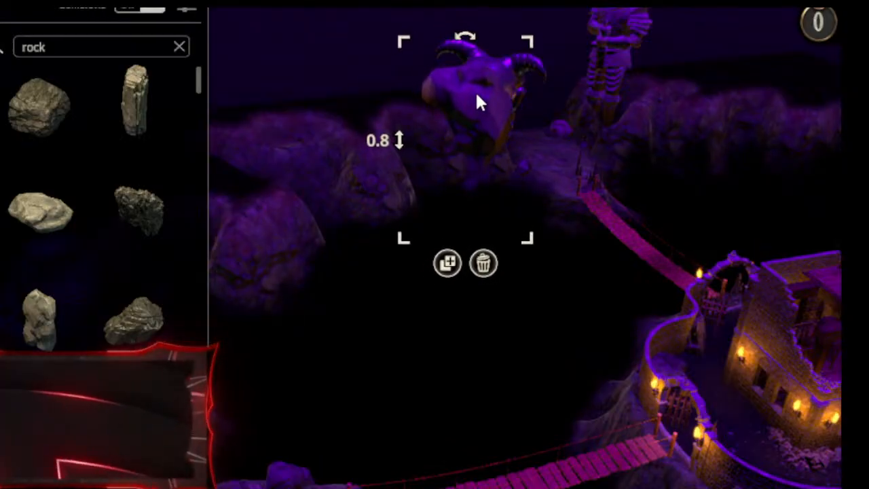
# Duplicate the pale boulder behind the horned head and place copies on the cliff rim and beside the bridge landing.
pyautogui.moveTo(578, 102); pyautogui.dragTo(454, 256, button='right')
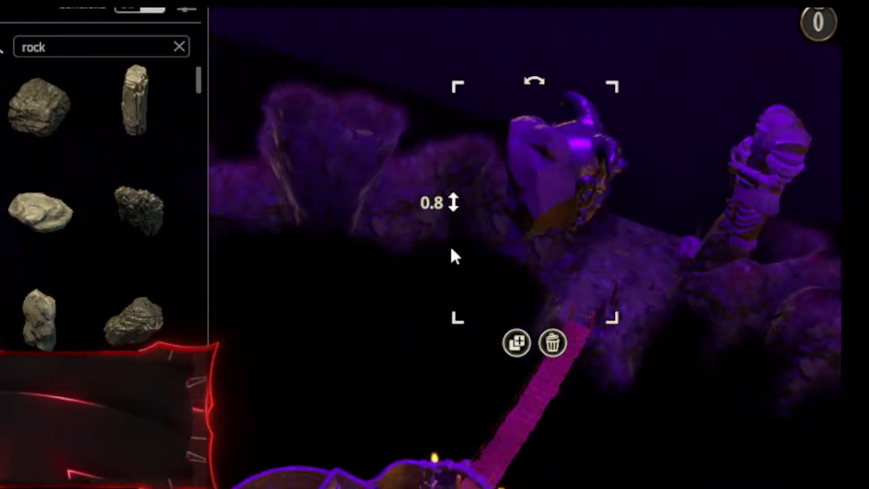
pyautogui.click(519, 343)
pyautogui.click(556, 145)
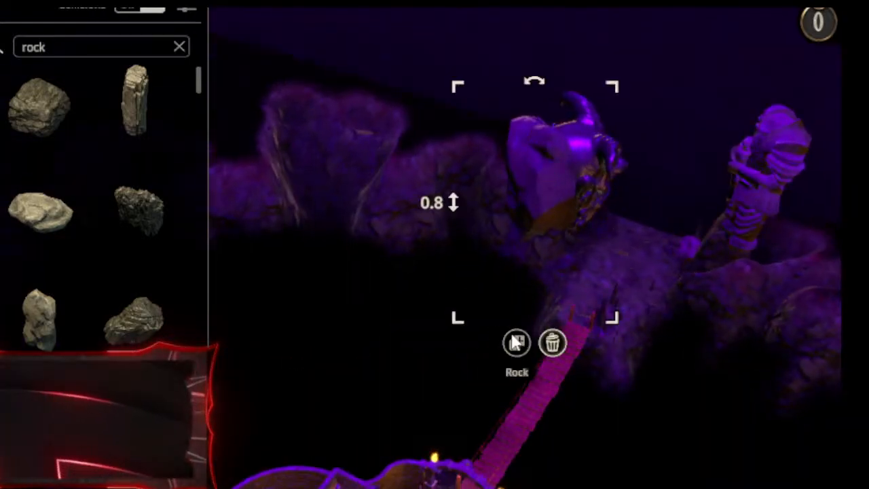
pyautogui.click(517, 343)
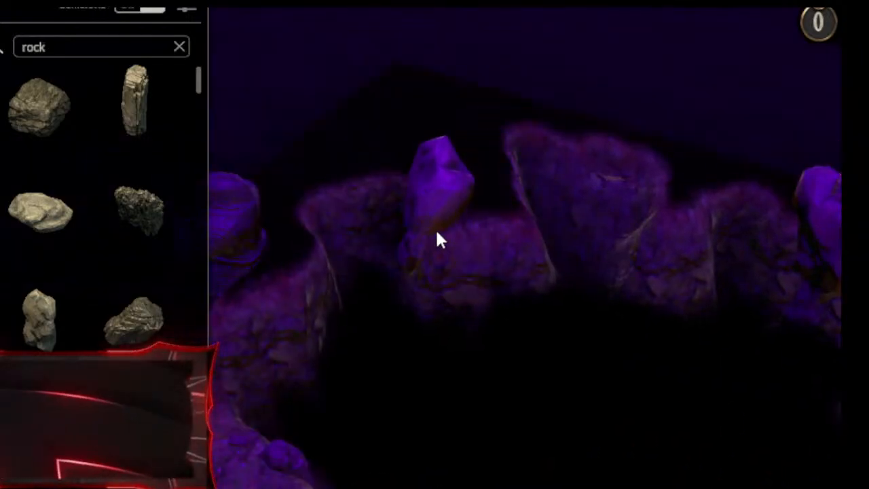
pyautogui.click(437, 235)
pyautogui.click(421, 371)
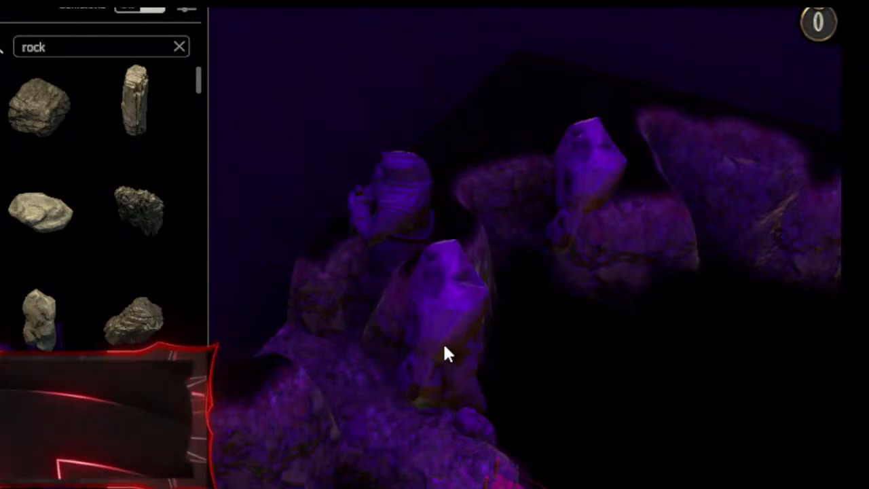
pyautogui.click(445, 347)
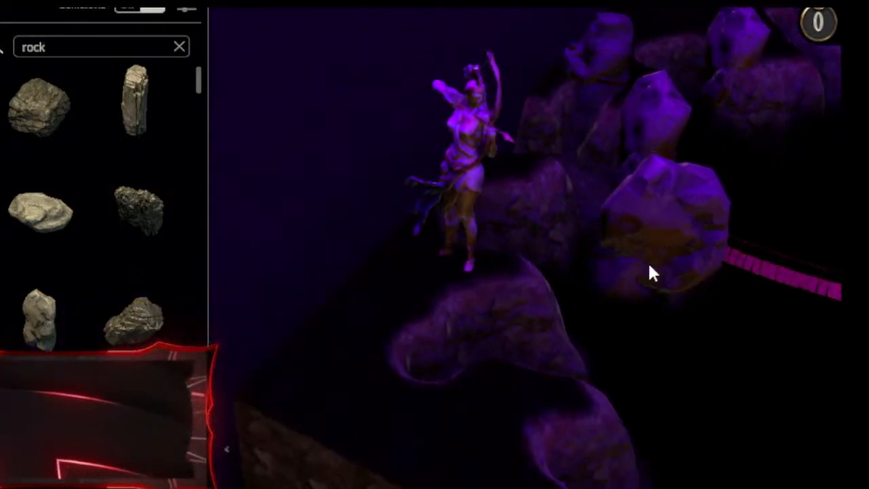
# Place further boulder copies on the rocks below the archer statue and at the bridge landing opposite the hooded statue.
pyautogui.click(448, 401)
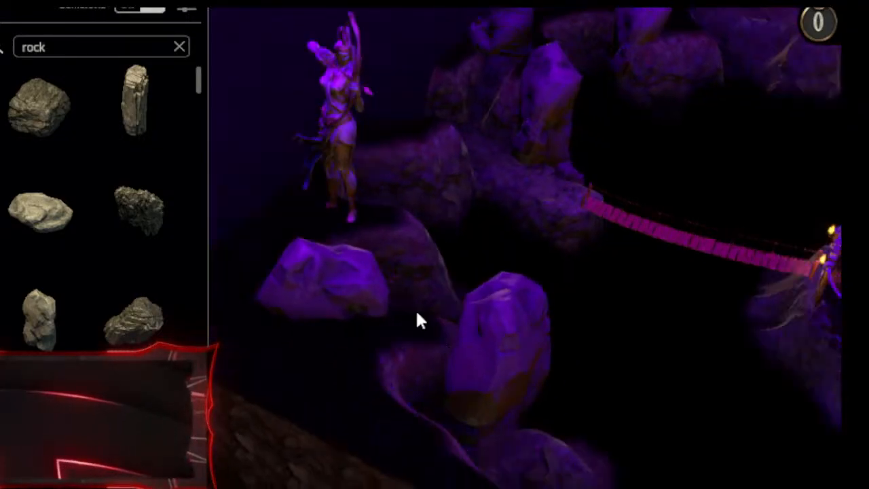
pyautogui.press('s')
pyautogui.press('d')
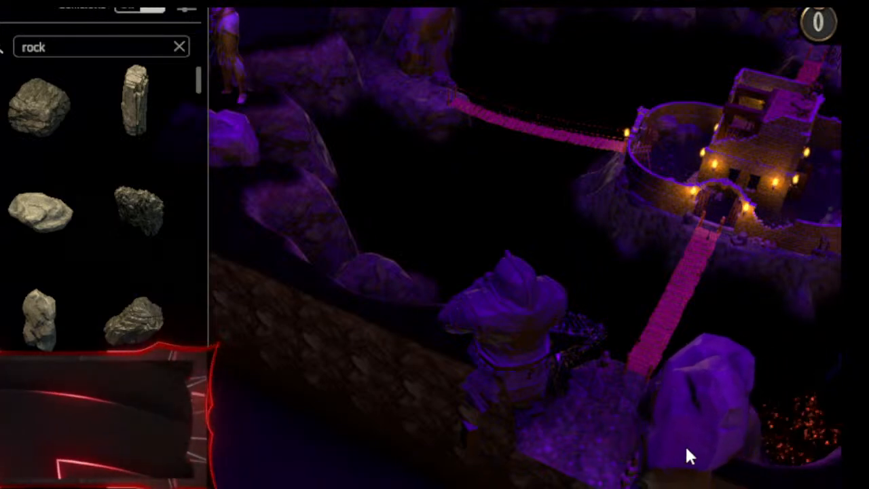
pyautogui.click(682, 451)
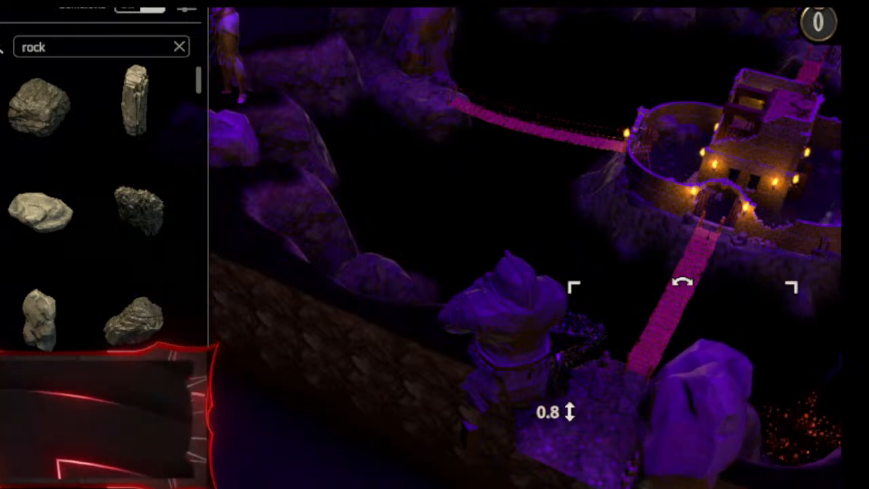
pyautogui.moveTo(698, 405); pyautogui.dragTo(362, 310, button='middle')
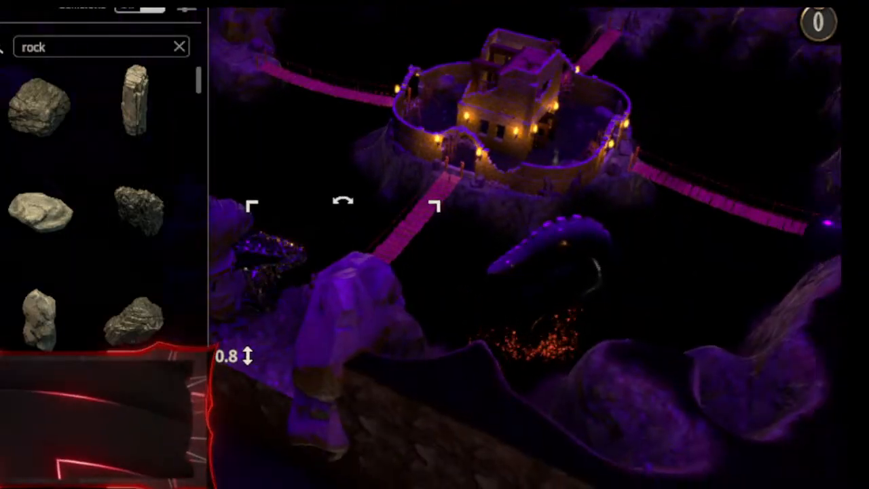
# Add more boulder copies along the cliff edge, with one right beside the dragon head at the bridge end.
pyautogui.click(572, 409)
pyautogui.moveTo(512, 407); pyautogui.dragTo(416, 329, button='middle')
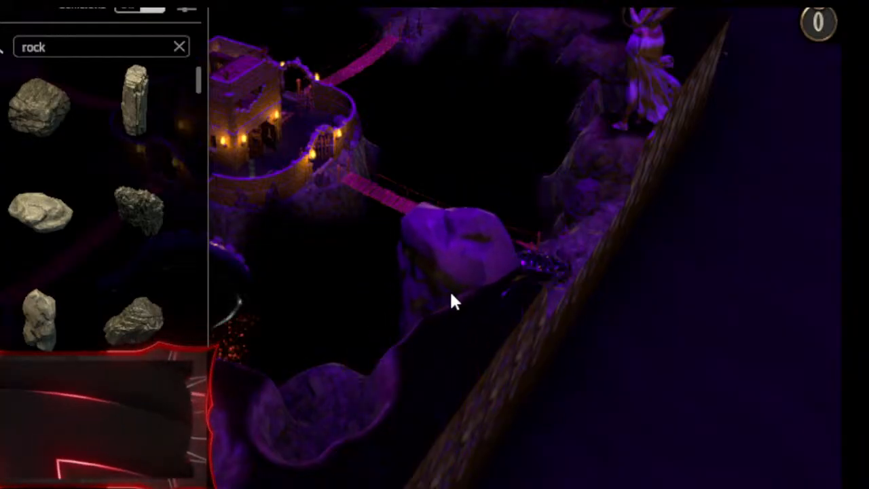
pyautogui.click(485, 326)
pyautogui.moveTo(496, 291); pyautogui.dragTo(611, 305, button='right')
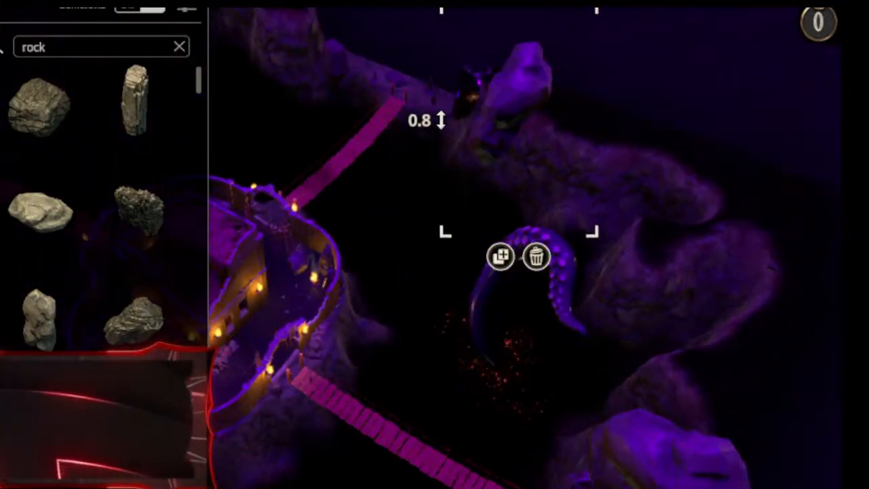
pyautogui.moveTo(511, 141); pyautogui.dragTo(838, 102, button='right')
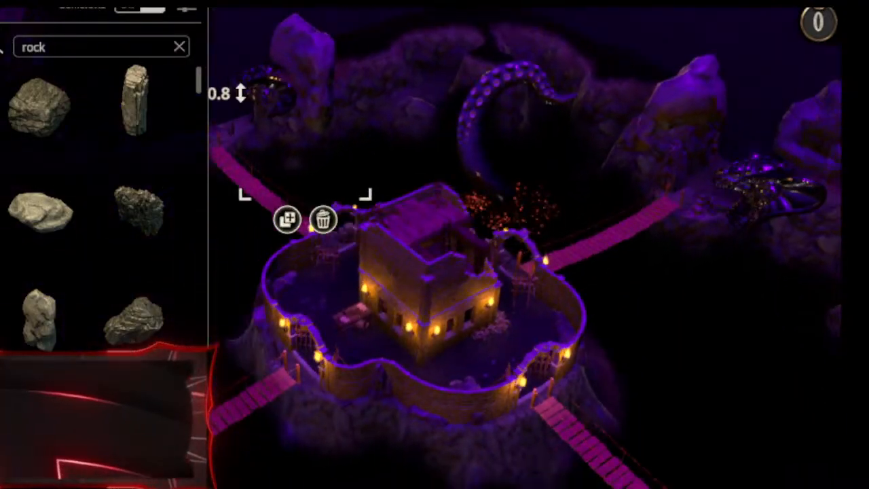
# Inspect the arrangement of boulders, statues and dragon heads around the ruin in the 3D and top-down views.
pyautogui.moveTo(474, 50); pyautogui.dragTo(612, 30)
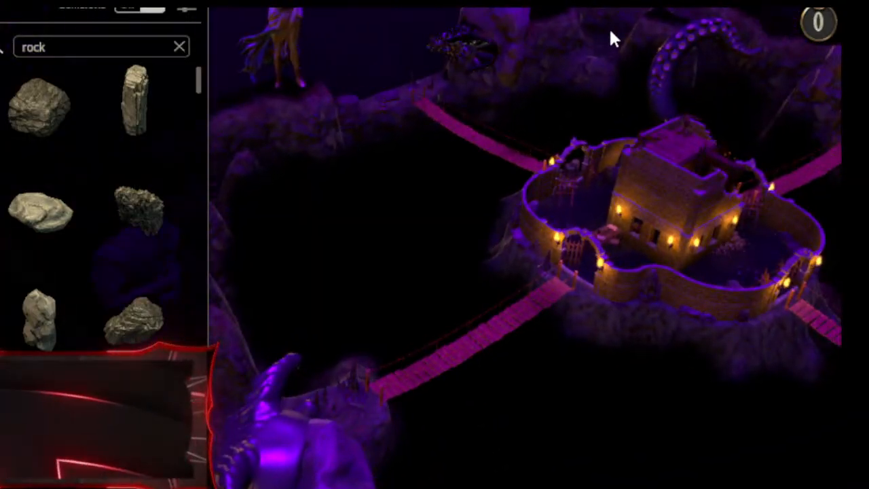
pyautogui.moveTo(560, 102); pyautogui.dragTo(807, 98, button='right')
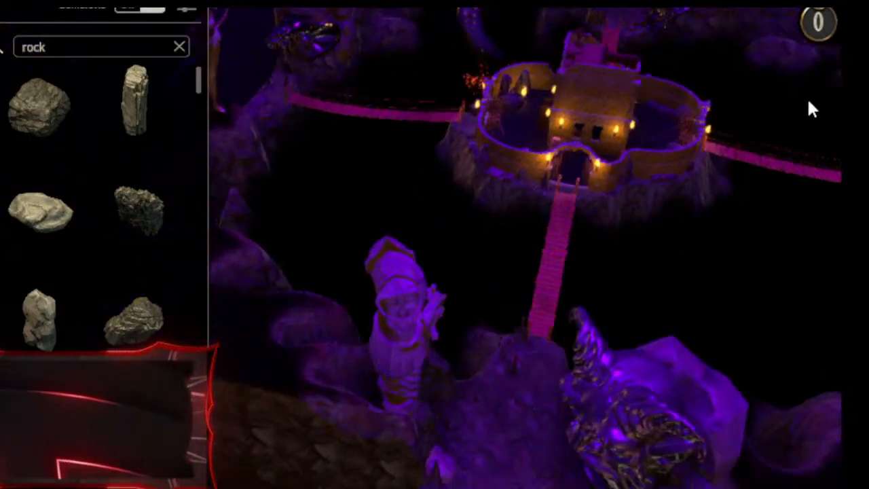
pyautogui.moveTo(620, 119); pyautogui.dragTo(569, 271)
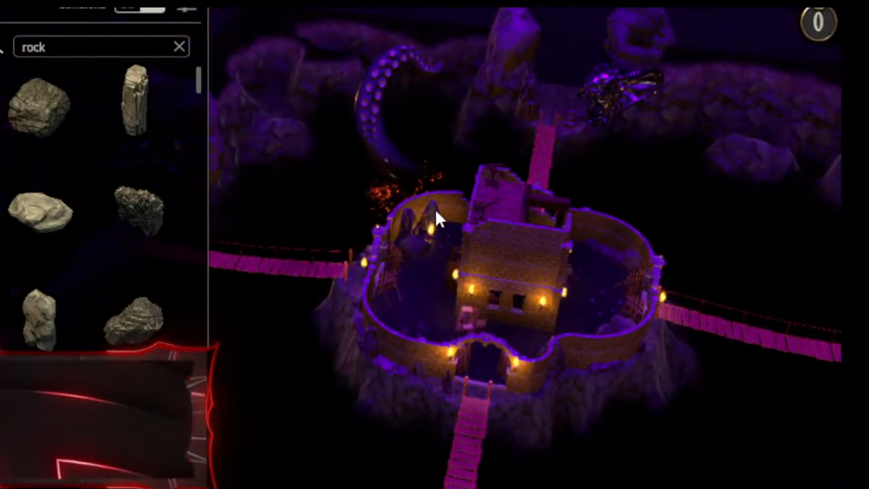
pyautogui.press('Escape')
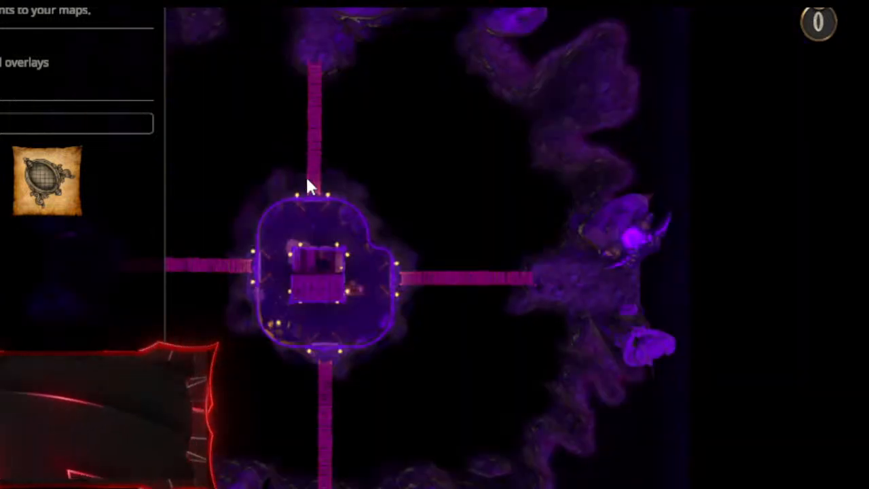
pyautogui.moveTo(307, 177); pyautogui.dragTo(568, 392)
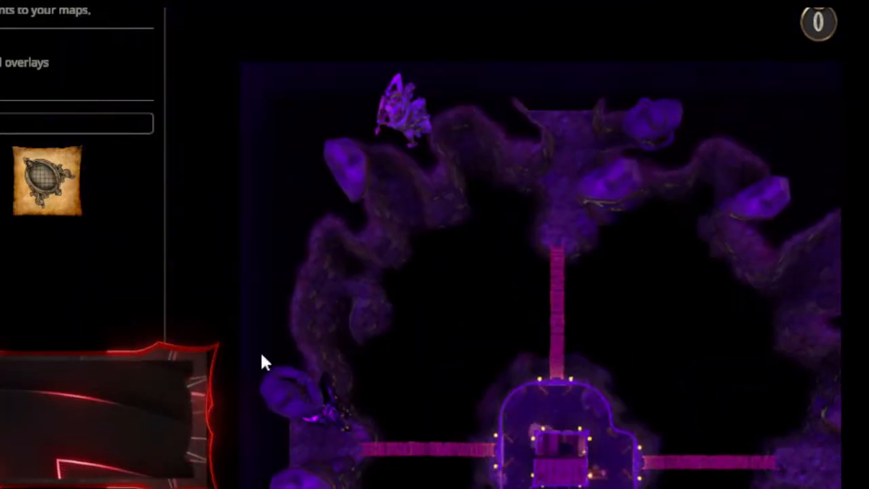
pyautogui.moveTo(397, 313); pyautogui.dragTo(429, 69)
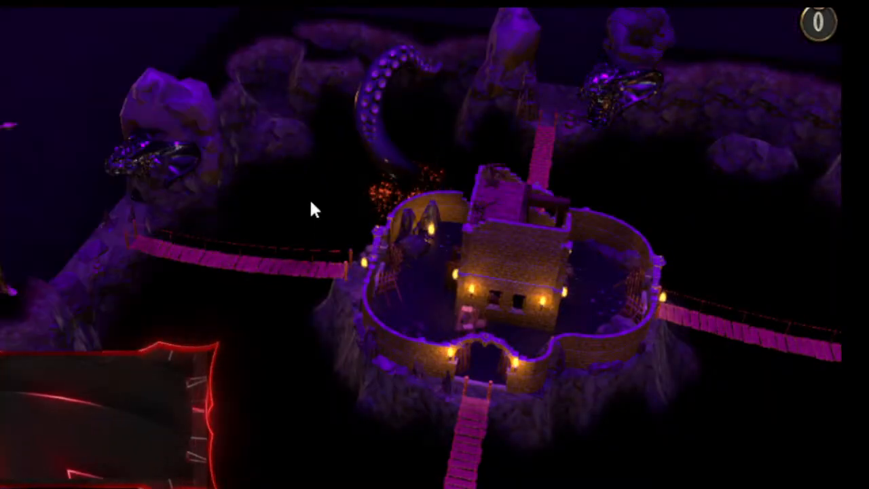
pyautogui.moveTo(310, 201); pyautogui.dragTo(373, 108, button='right')
pyautogui.moveTo(292, 172); pyautogui.dragTo(47, 198, button='middle')
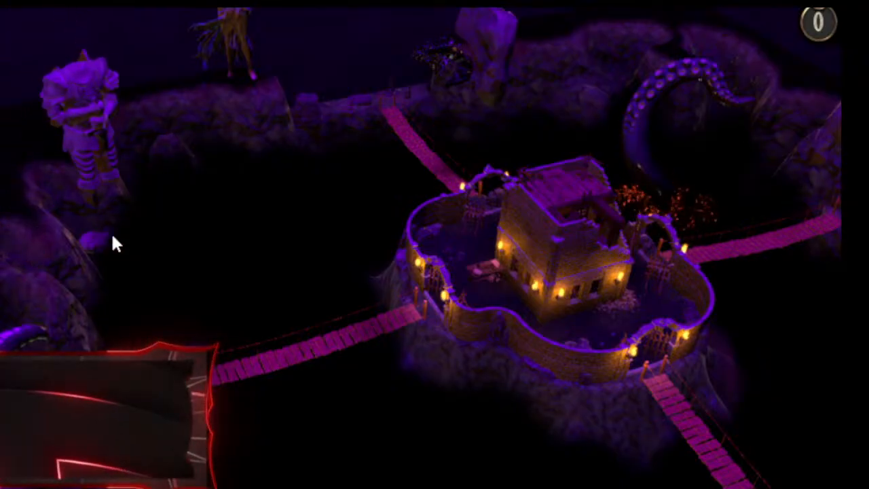
pyautogui.moveTo(589, 163); pyautogui.dragTo(356, 162, button='right')
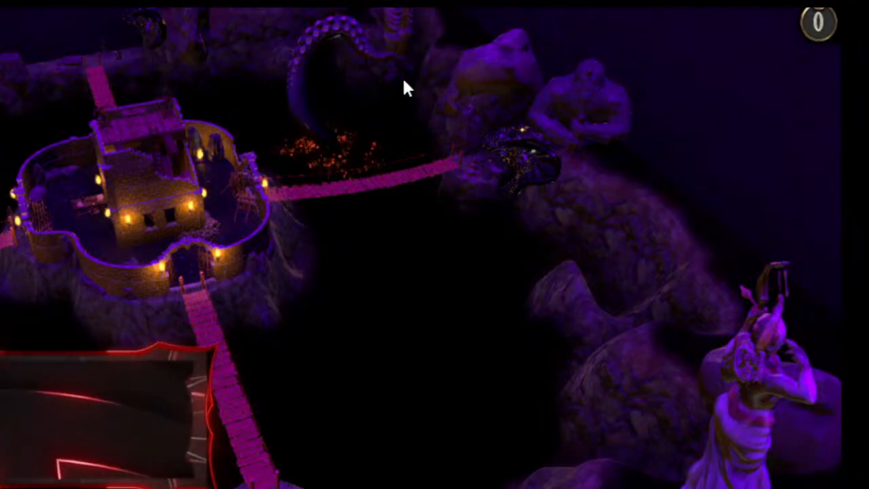
# Shift the armored statue behind the tentacle slightly along its rocky perch.
pyautogui.click(370, 80)
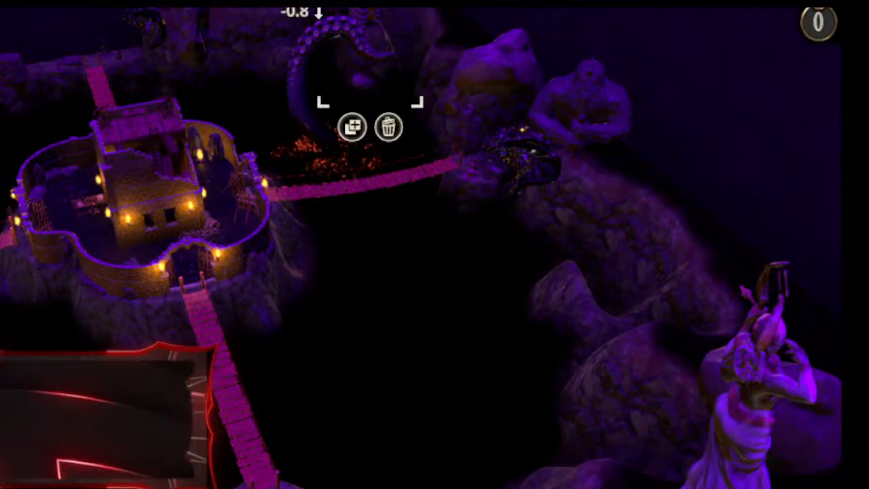
pyautogui.moveTo(380, 54); pyautogui.dragTo(350, 43)
pyautogui.moveTo(462, 171)
pyautogui.mouseDown(button='right')
pyautogui.moveTo(496, 39)
pyautogui.moveTo(476, 198)
pyautogui.moveTo(459, 186)
pyautogui.mouseUp(button='right')
pyautogui.click(376, 31)
pyautogui.moveTo(415, 10); pyautogui.dragTo(425, 65, button='right')
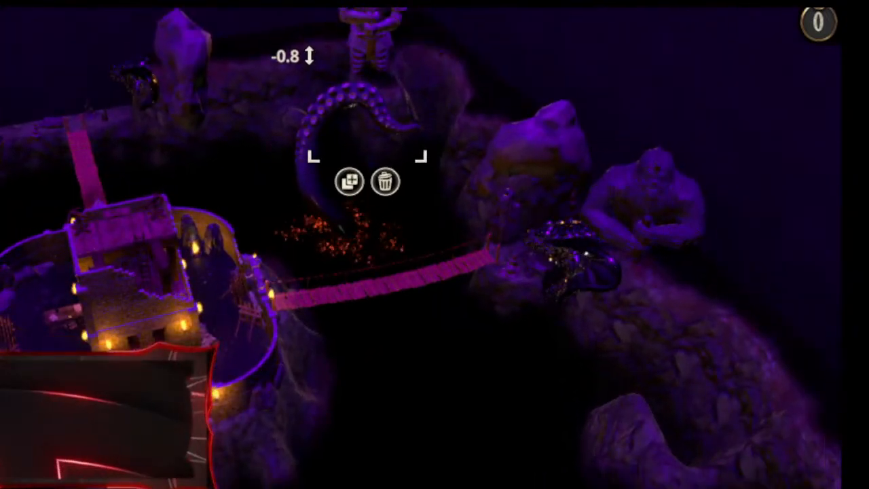
pyautogui.press('Escape')
# Rotate the archer statue near the rope bridge slightly.
pyautogui.moveTo(485, 127); pyautogui.dragTo(500, 8, button='right')
pyautogui.moveTo(504, 97); pyautogui.dragTo(635, 248, button='right')
pyautogui.moveTo(347, 203); pyautogui.dragTo(446, 476, button='right')
pyautogui.moveTo(354, 284); pyautogui.dragTo(692, 215, button='right')
pyautogui.moveTo(693, 216); pyautogui.dragTo(710, 209, button='middle')
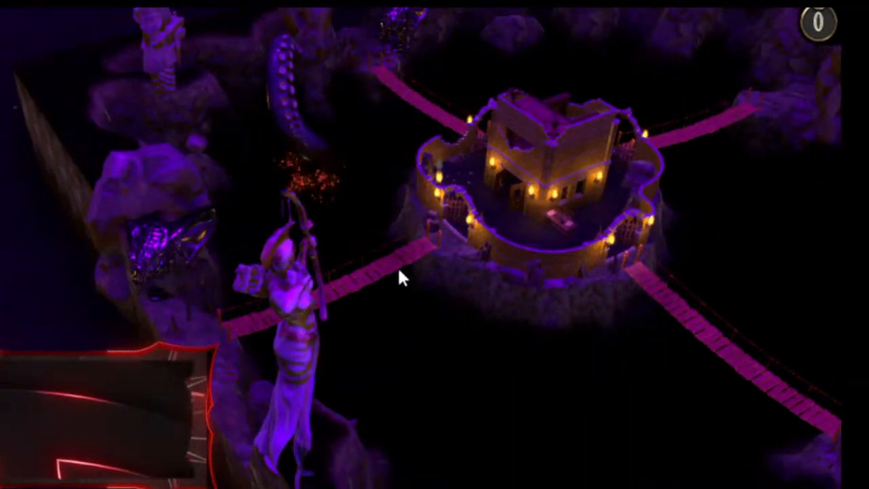
pyautogui.click(278, 318)
pyautogui.moveTo(285, 144); pyautogui.dragTo(260, 140)
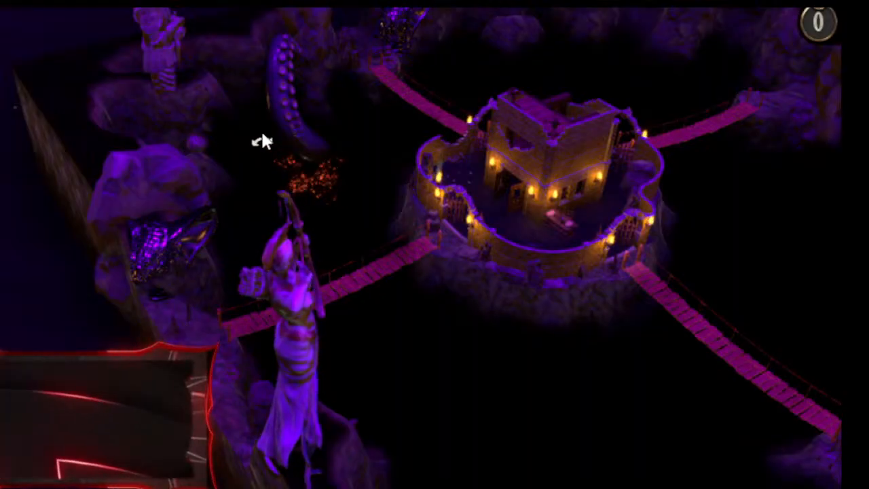
# Examine the statues, horned head and boulders along the cavern rim from several sides of the map.
pyautogui.moveTo(546, 279); pyautogui.dragTo(146, 478, button='right')
pyautogui.moveTo(438, 115); pyautogui.dragTo(431, 355, button='right')
pyautogui.moveTo(431, 354); pyautogui.dragTo(273, 136, button='middle')
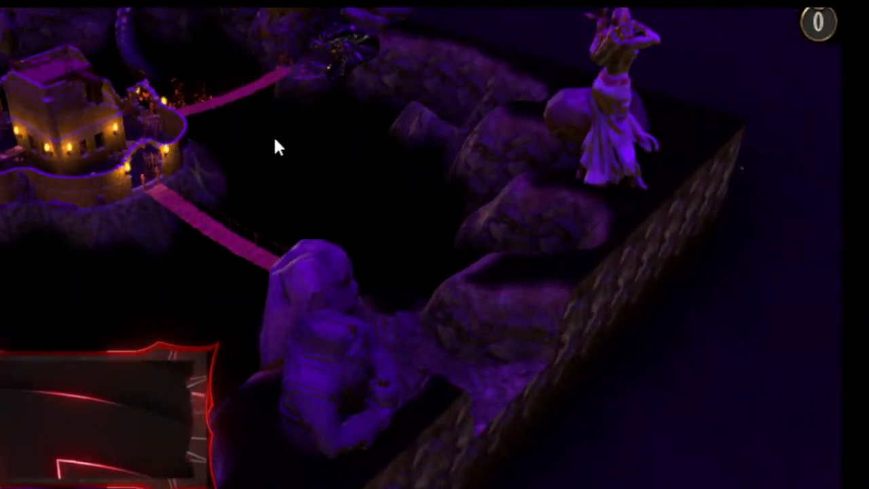
pyautogui.moveTo(234, 168); pyautogui.dragTo(666, 212, button='right')
pyautogui.moveTo(323, 229); pyautogui.dragTo(634, 262, button='right')
pyautogui.moveTo(518, 272); pyautogui.dragTo(821, 169, button='middle')
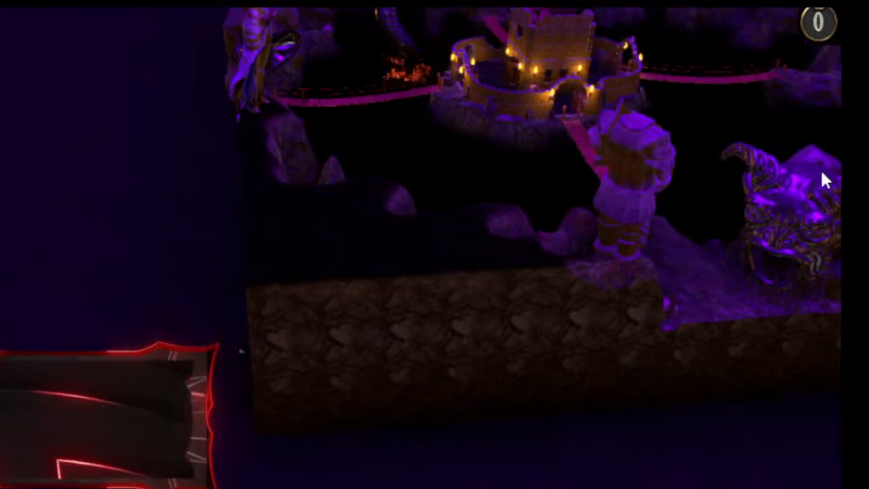
pyautogui.moveTo(740, 164); pyautogui.dragTo(478, 327, button='right')
pyautogui.moveTo(451, 240); pyautogui.dragTo(547, 360, button='right')
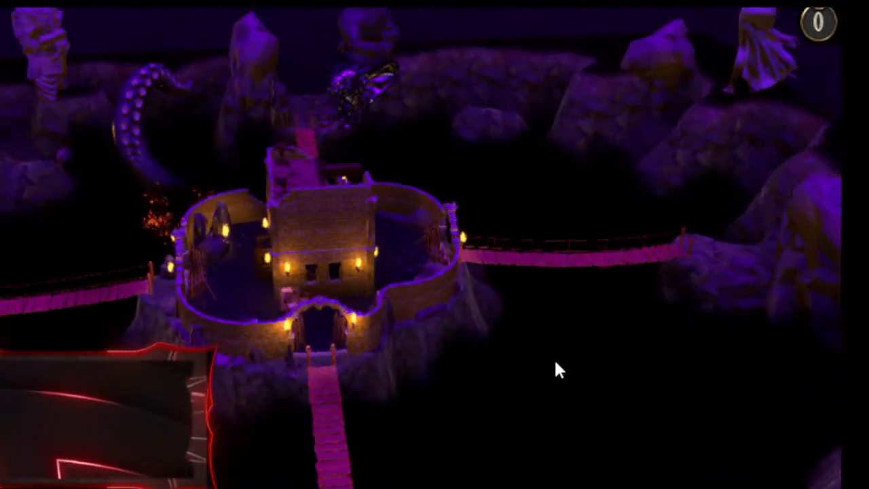
pyautogui.scroll(5, 547, 353)
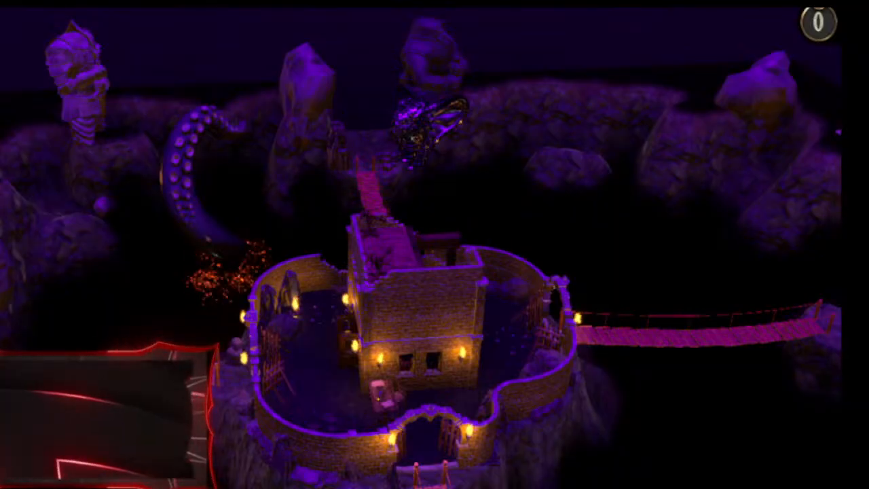
# Export the map as image only, with 3D-wall perspective, high quality (150 DPI), 52x52 grid size, color and only the ground floor.
pyautogui.click(1, 7)
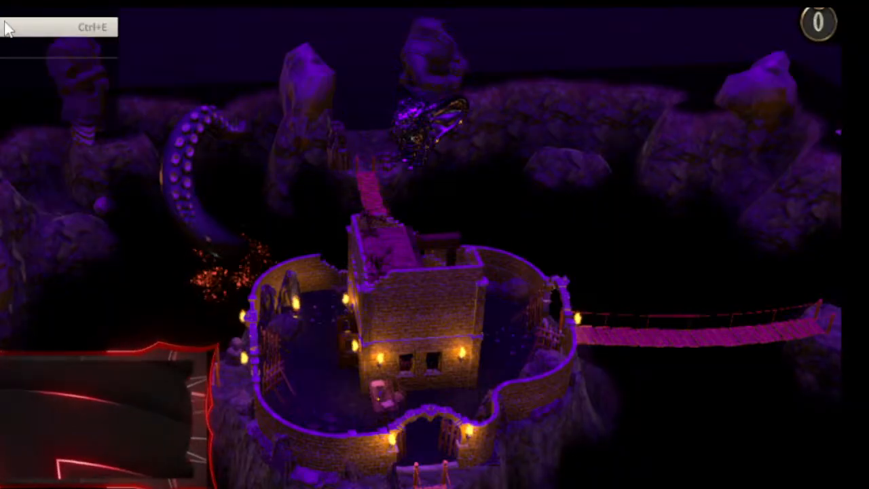
pyautogui.click(3, 28)
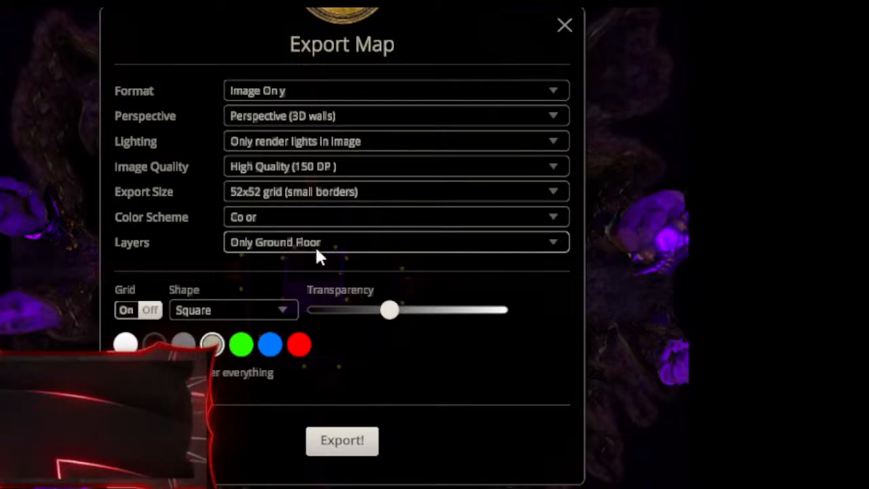
pyautogui.click(327, 450)
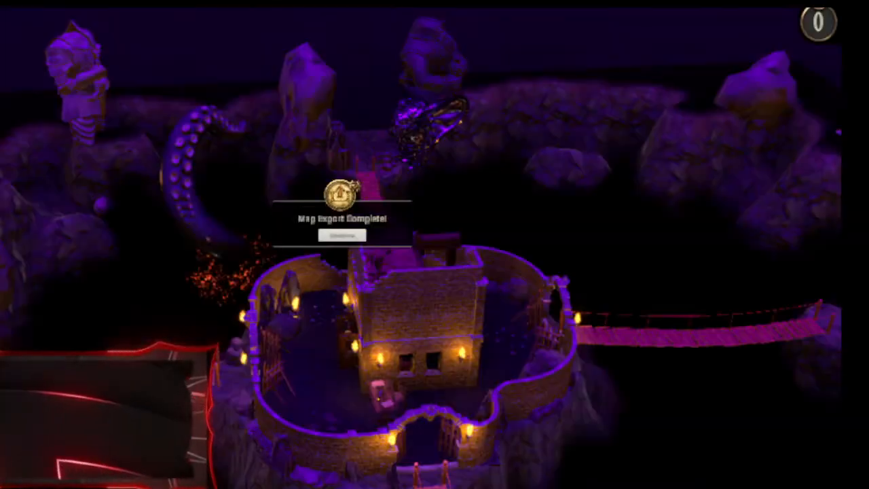
pyautogui.click(376, 258)
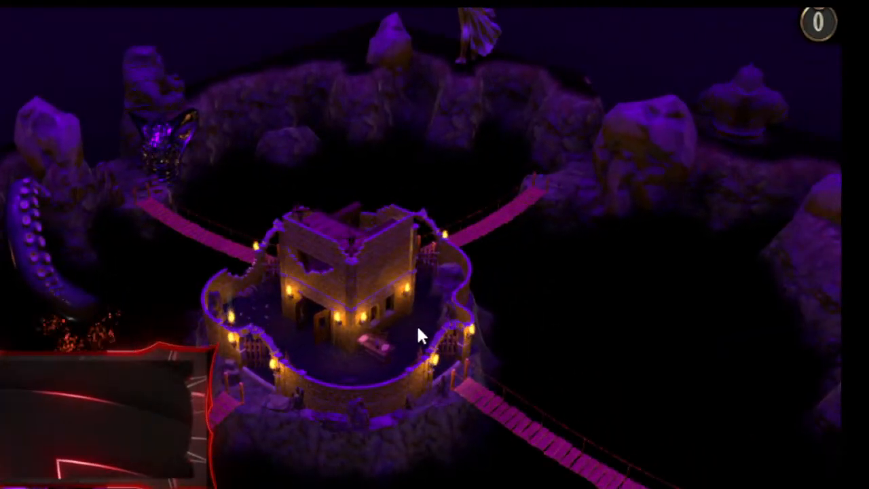
# Review the finished cavern around the central ruin, including its bridges, tentacle and statues.
pyautogui.moveTo(346, 322); pyautogui.dragTo(584, 284, button='middle')
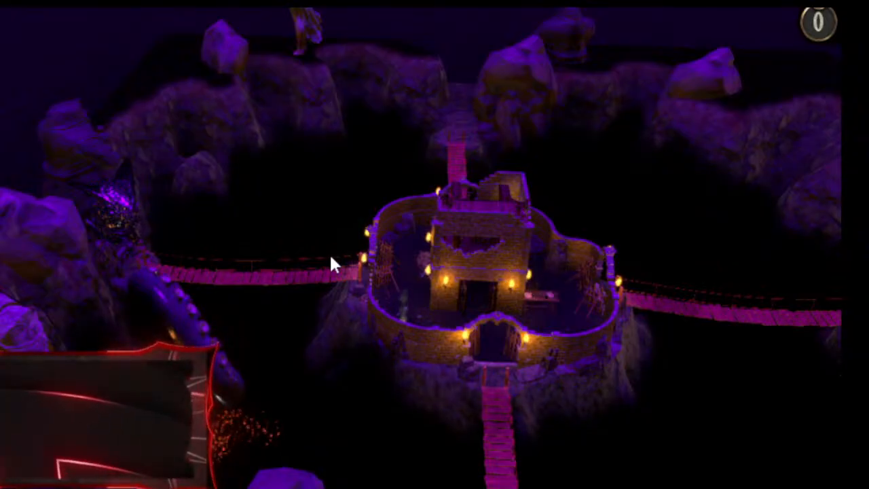
pyautogui.moveTo(329, 252); pyautogui.dragTo(733, 228, button='middle')
pyautogui.moveTo(653, 210); pyautogui.dragTo(555, 340, button='middle')
pyautogui.moveTo(360, 245); pyautogui.dragTo(724, 263, button='middle')
pyautogui.moveTo(645, 223); pyautogui.dragTo(340, 326, button='right')
pyautogui.scroll(5, 340, 326)
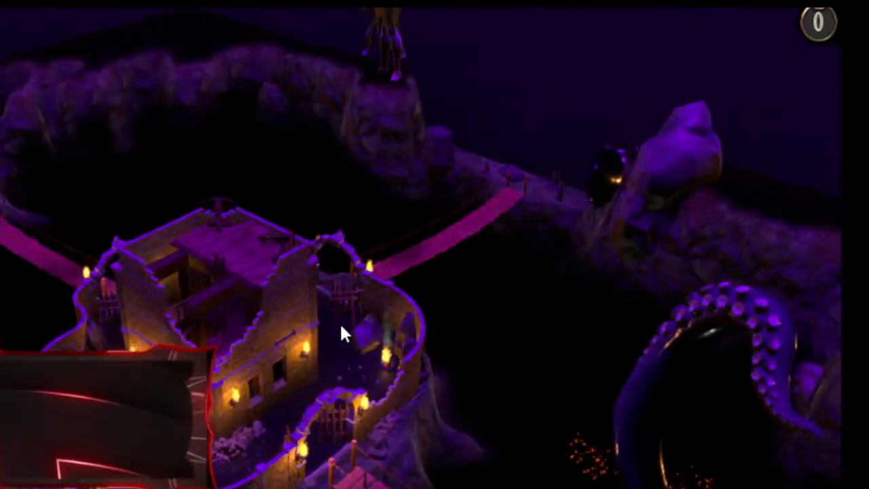
pyautogui.moveTo(341, 333); pyautogui.dragTo(501, 235, button='middle')
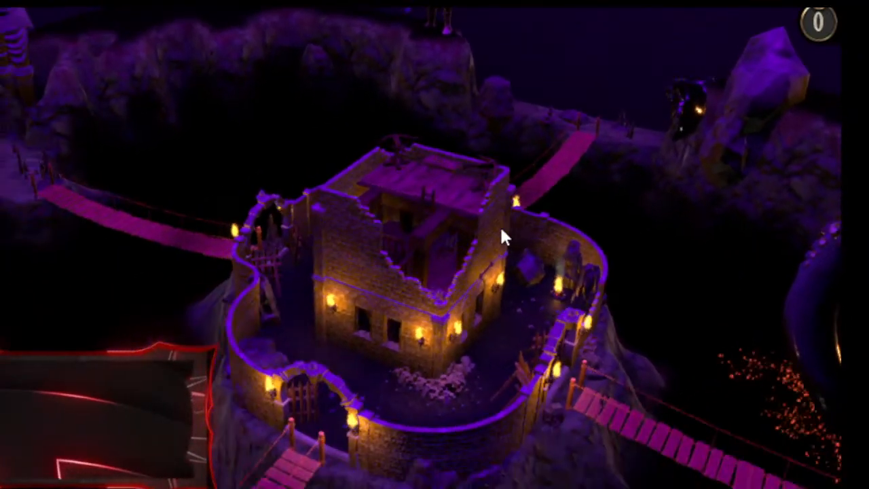
pyautogui.moveTo(500, 230); pyautogui.dragTo(388, 142, button='right')
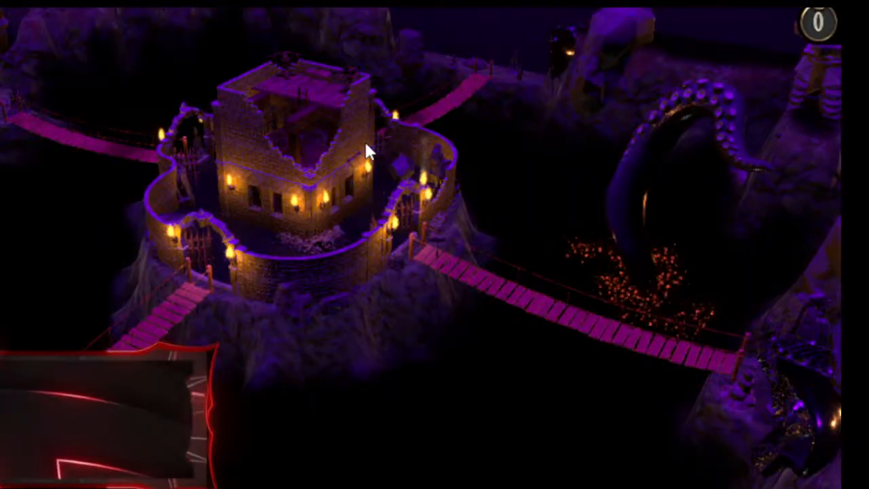